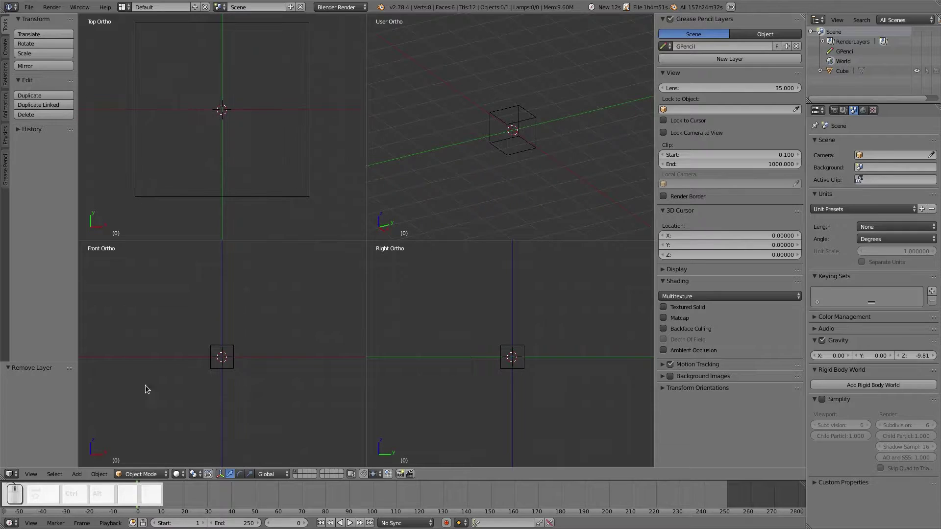
Hide both side panels of the 3D viewports and frame the whole wireframe cube in all four views
scroll(147, 389, "up", 10)
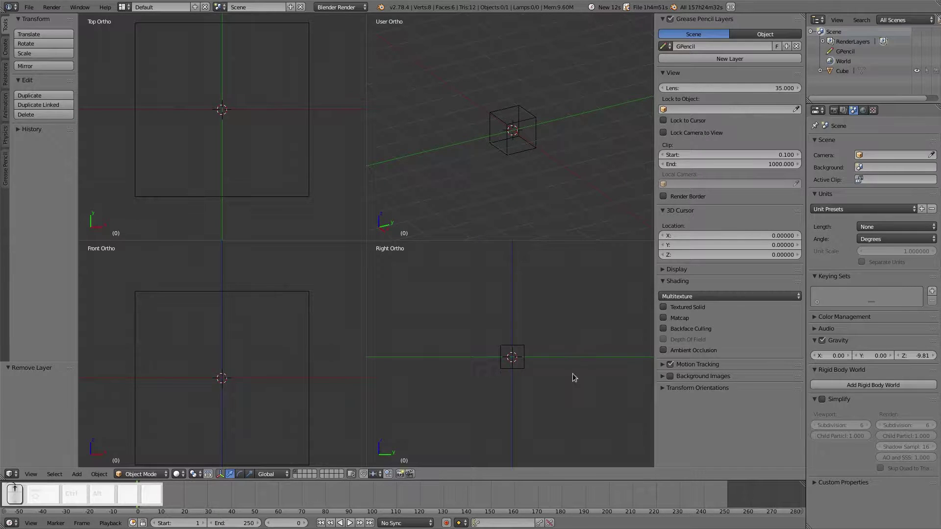
scroll(563, 387, "up", 10)
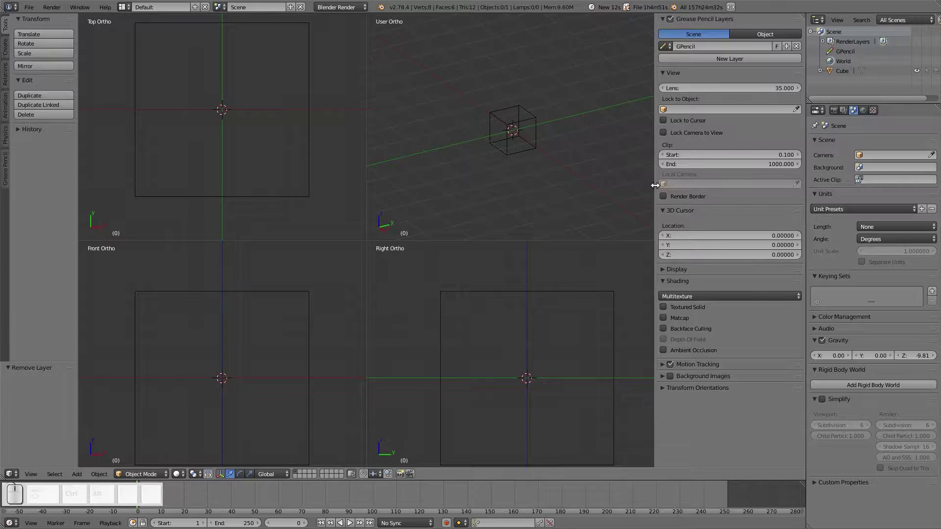
left_click_drag(656, 184, 672, 185)
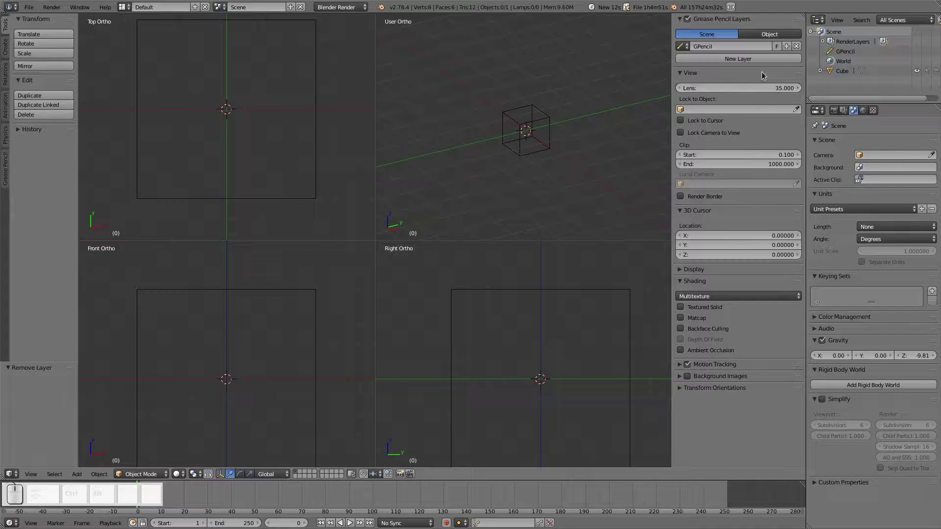
key("n")
key("t")
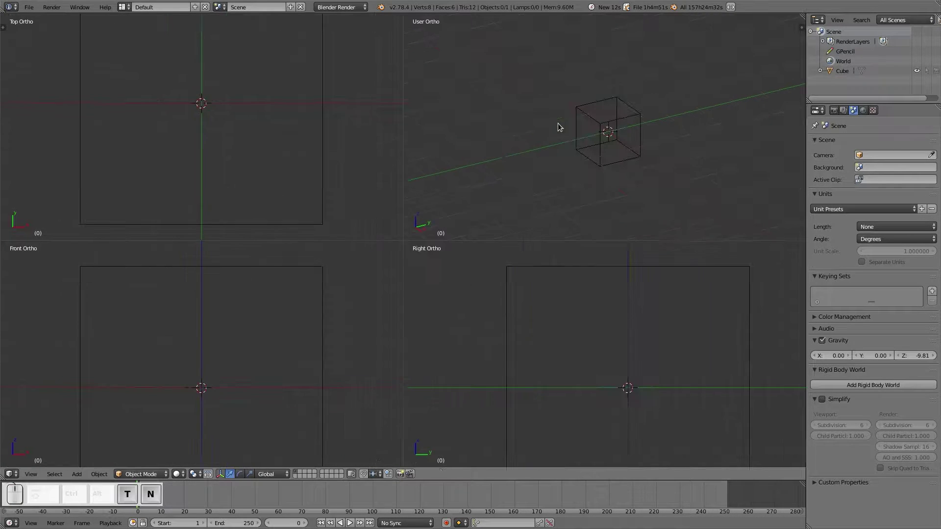
scroll(231, 130, "down", 3)
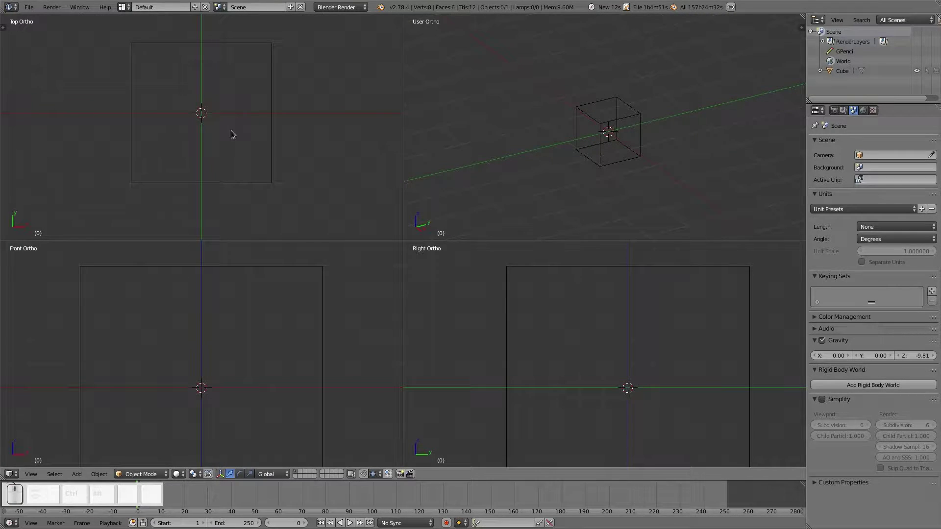
middle_click_drag(232, 131, 228, 163, "shift")
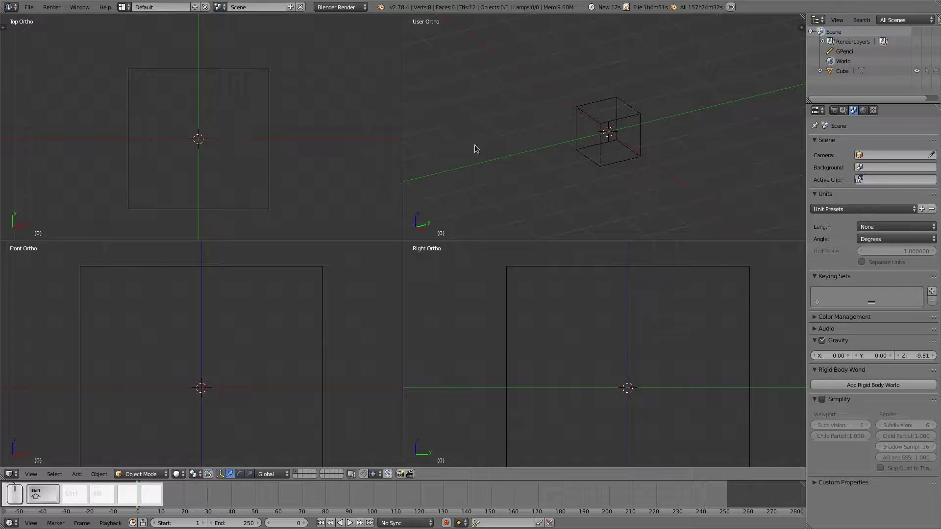
scroll(580, 166, "up", 3)
scroll(622, 333, "down", 2)
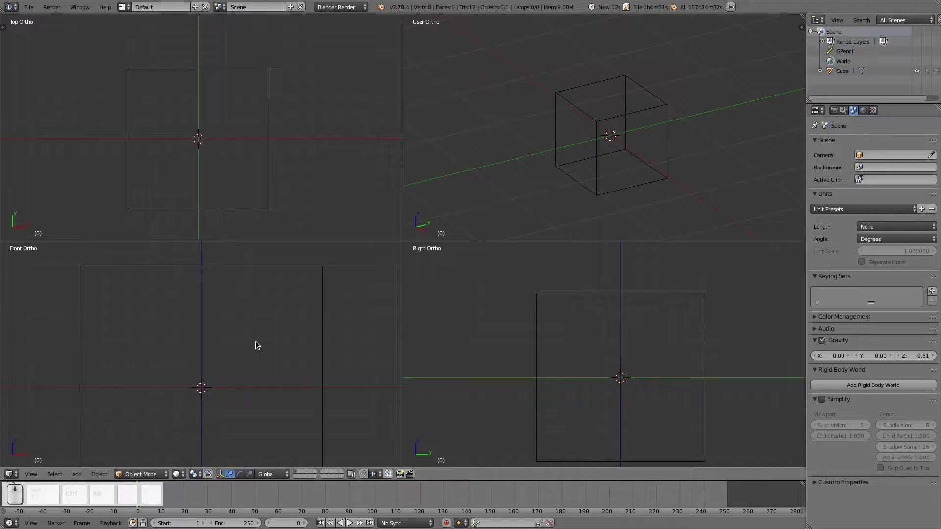
scroll(248, 349, "down", 2)
middle_click_drag(245, 358, 233, 339, "shift")
middle_click_drag(637, 382, 632, 372, "shift")
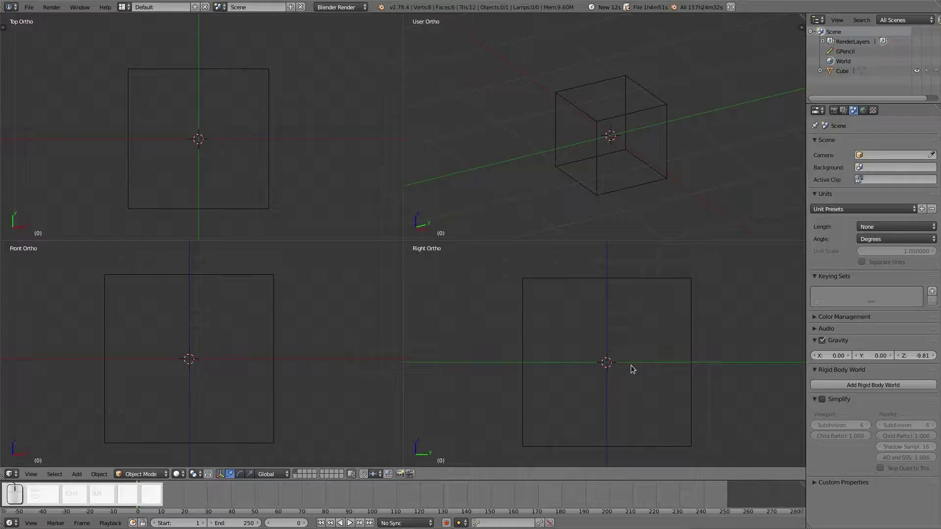
Add a cylinder mesh at the origin and show its creation settings with the whole shape in view
key("shift+a")
mouse_move(278, 134)
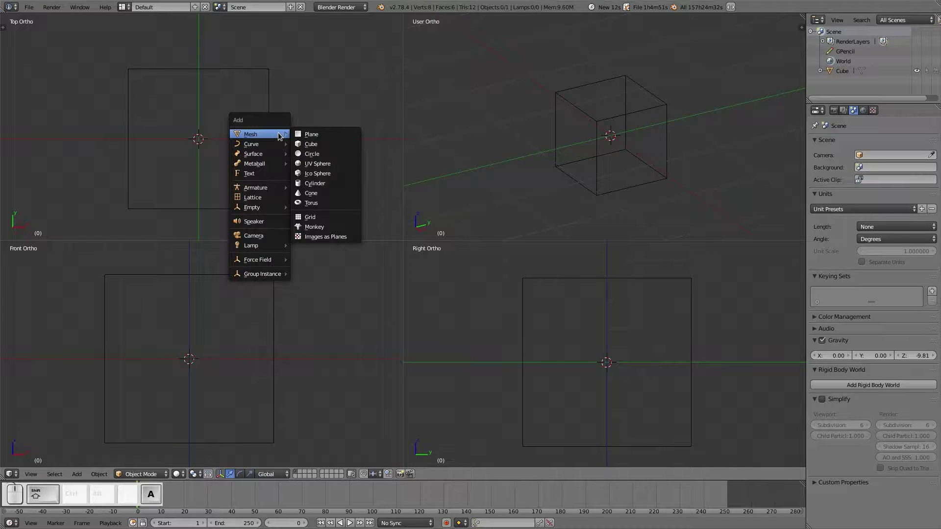
left_click(321, 183)
key("t")
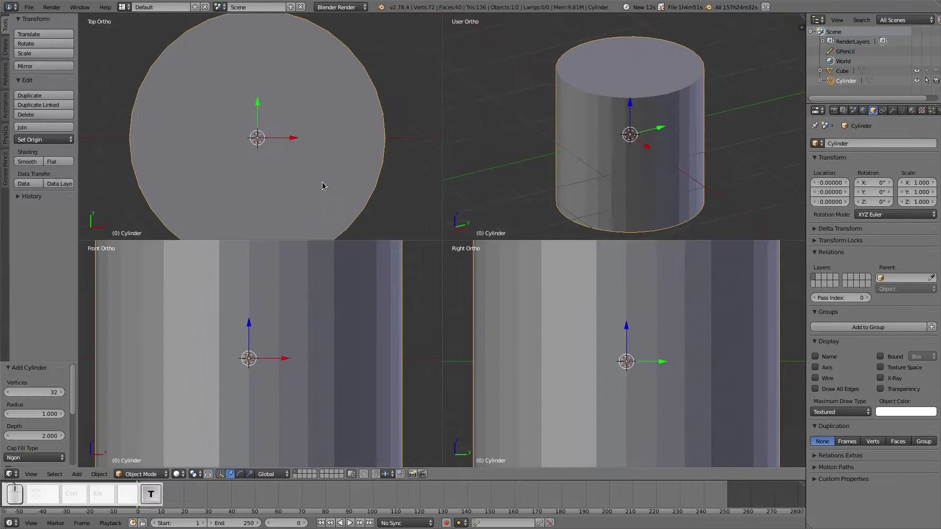
scroll(327, 166, "down", 4)
scroll(314, 311, "down", 5)
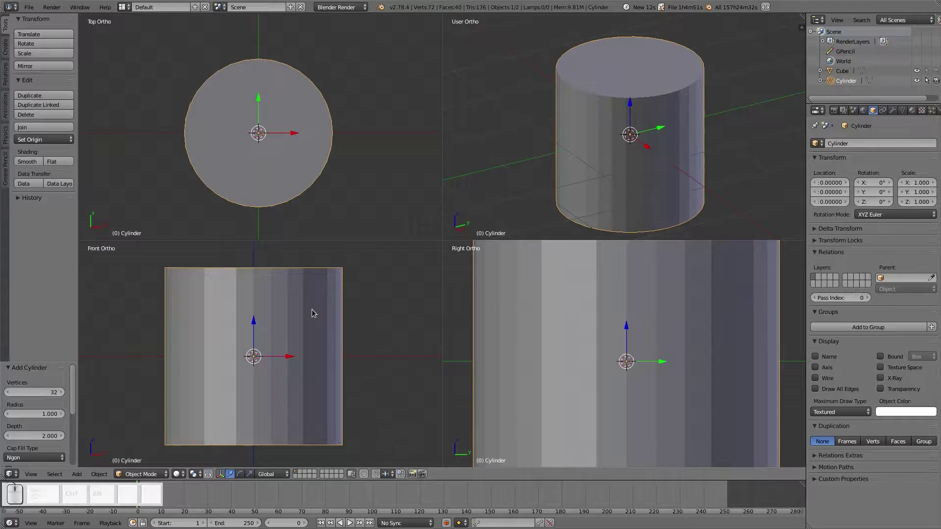
scroll(627, 335, "down", 5)
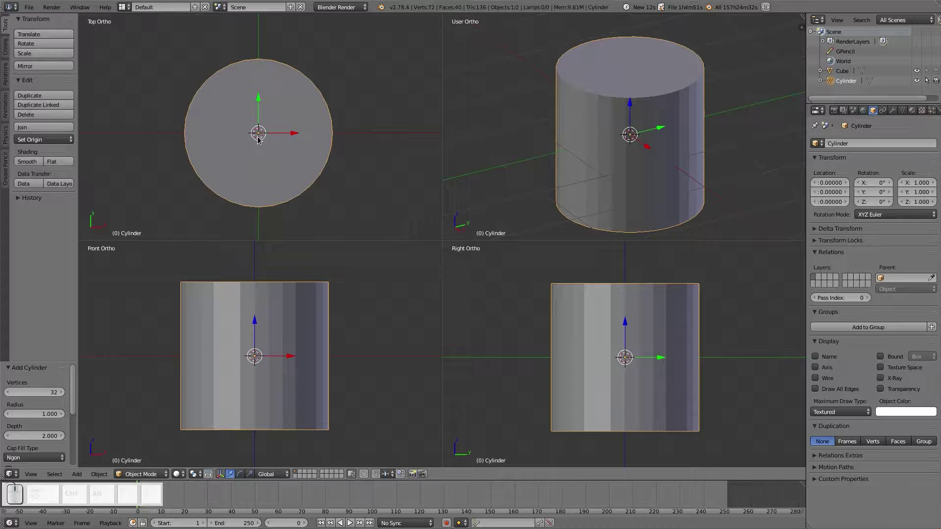
Set the cylinder's vertex count to 8, and raise it stepwise to 12
left_click(35, 392)
type("8")
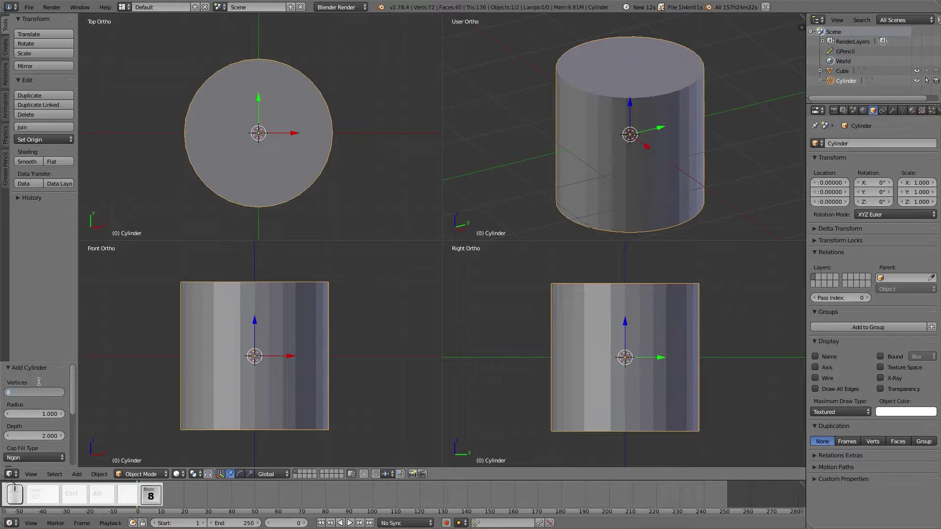
key("Return")
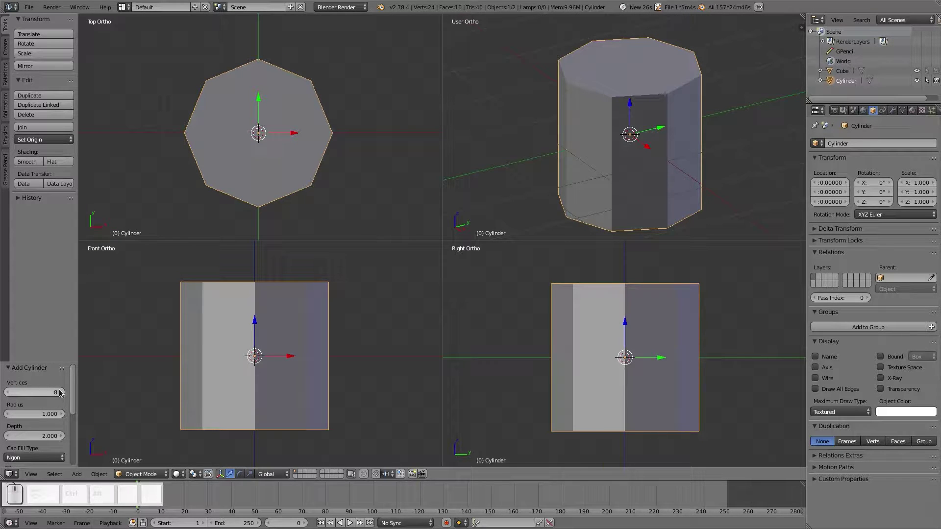
left_click(61, 392)
left_click(60, 392)
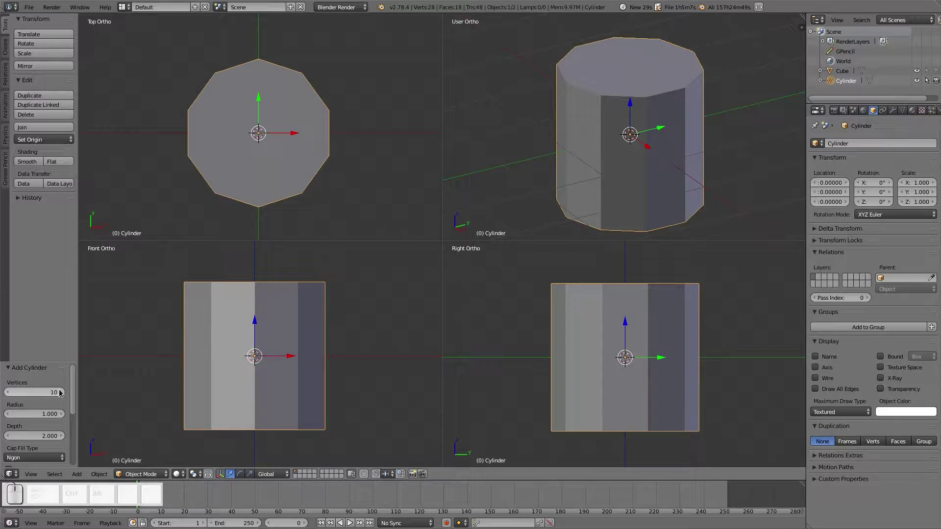
left_click(60, 393)
left_click(60, 392)
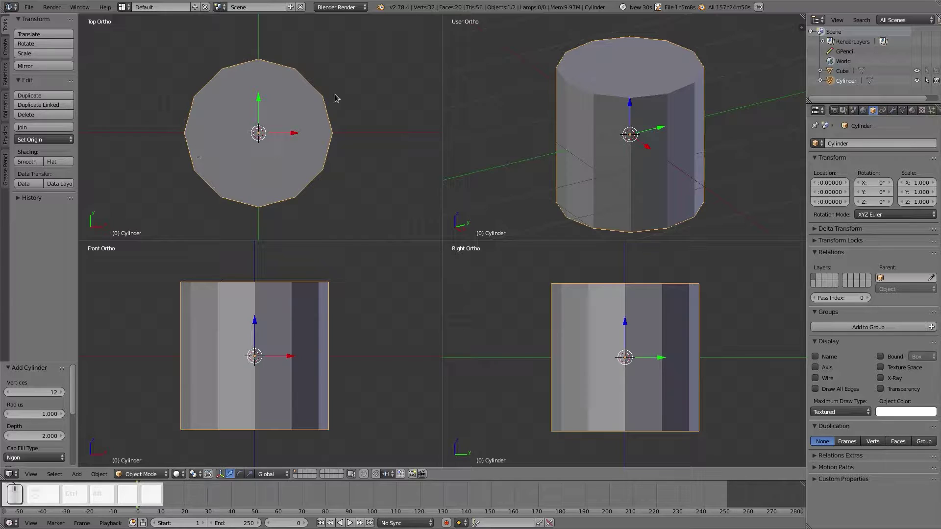
Try lower vertex counts for the cylinder, stepping down to 6, and return it to 12
left_click(7, 393)
left_click(7, 392)
left_click(7, 393)
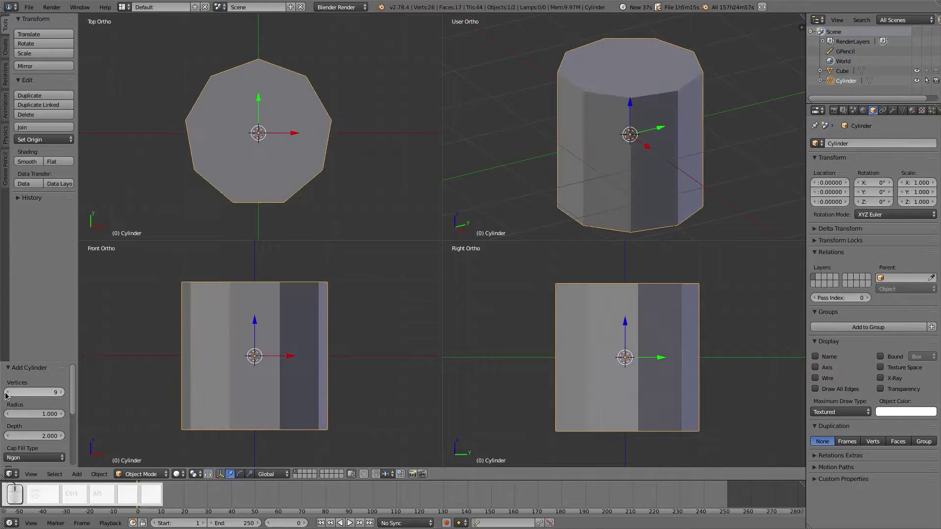
left_click(7, 392)
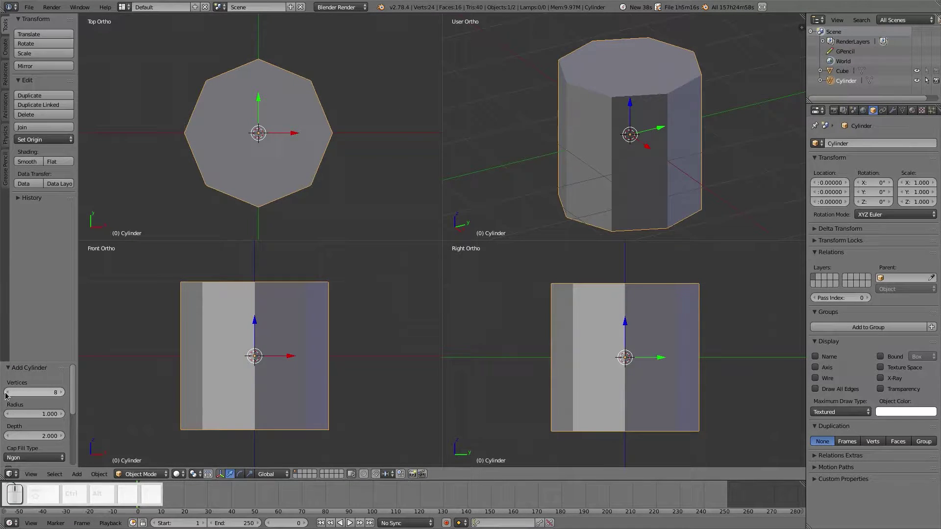
left_click(7, 392)
left_click(7, 393)
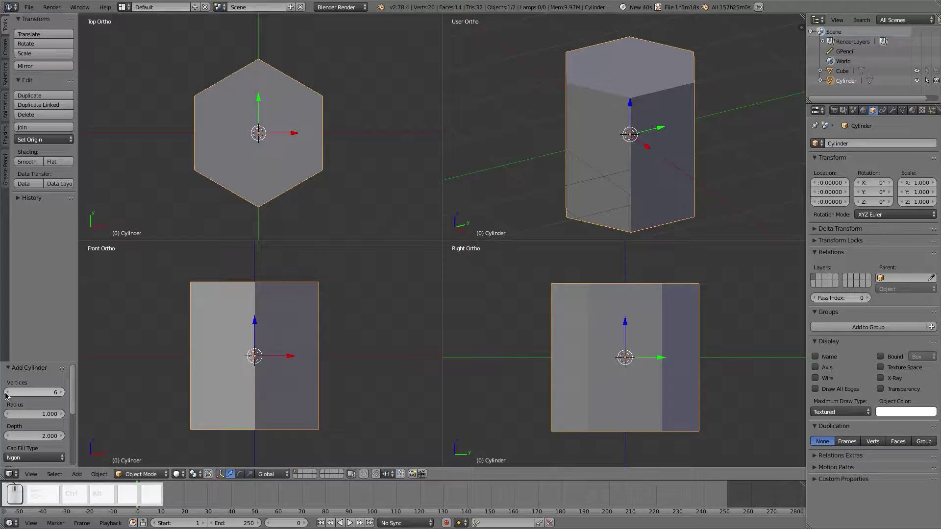
left_click_drag(55, 396, 81, 397)
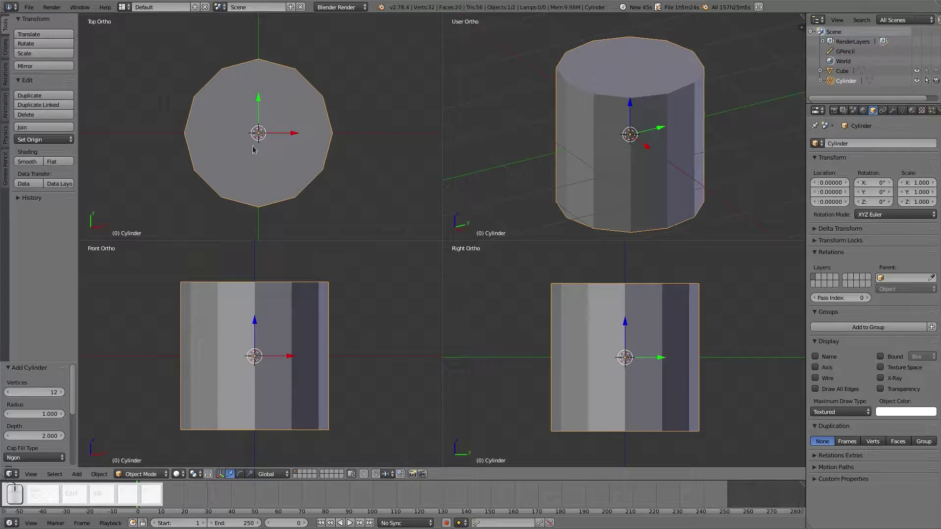
Set the cylinder's radius to 0.25 and its depth to 0.25
left_click(34, 413)
type("0.25")
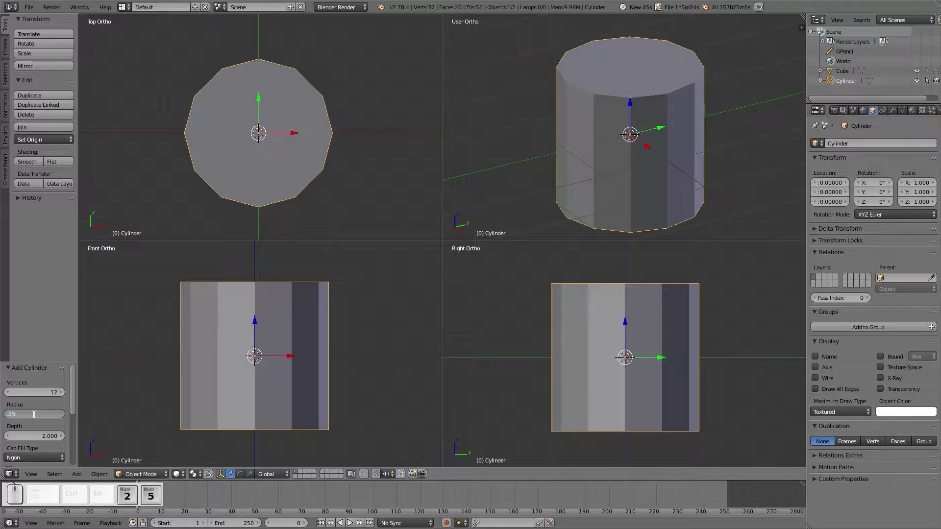
key("Return")
scroll(211, 141, "up", 4)
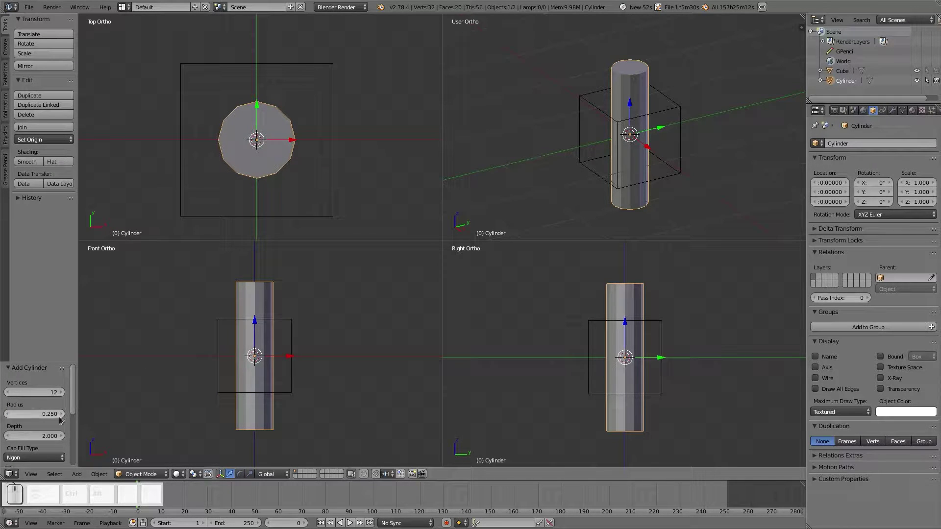
left_click(30, 436)
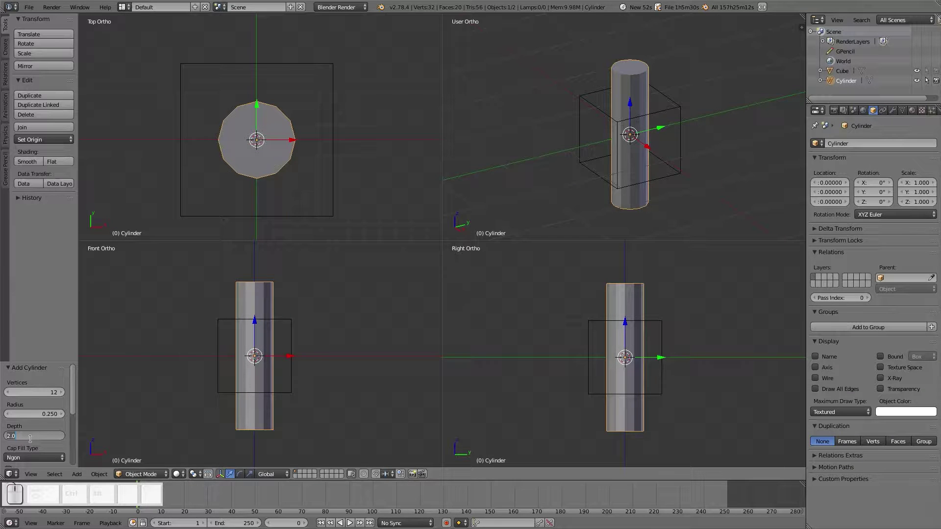
type("0.25")
key("Return")
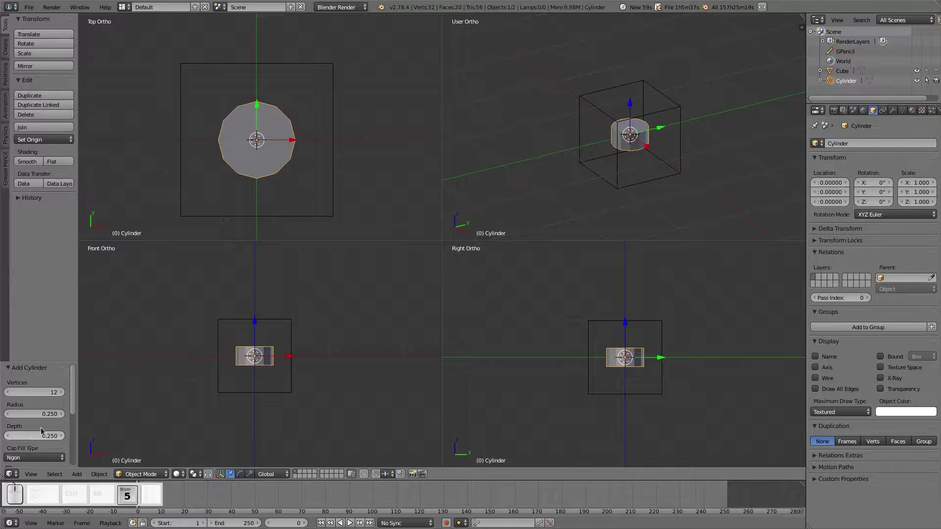
In Edit Mode, rotate the cylinder's entire mesh by 90° in the front view so its axis lies along X
scroll(324, 383, "up", 5)
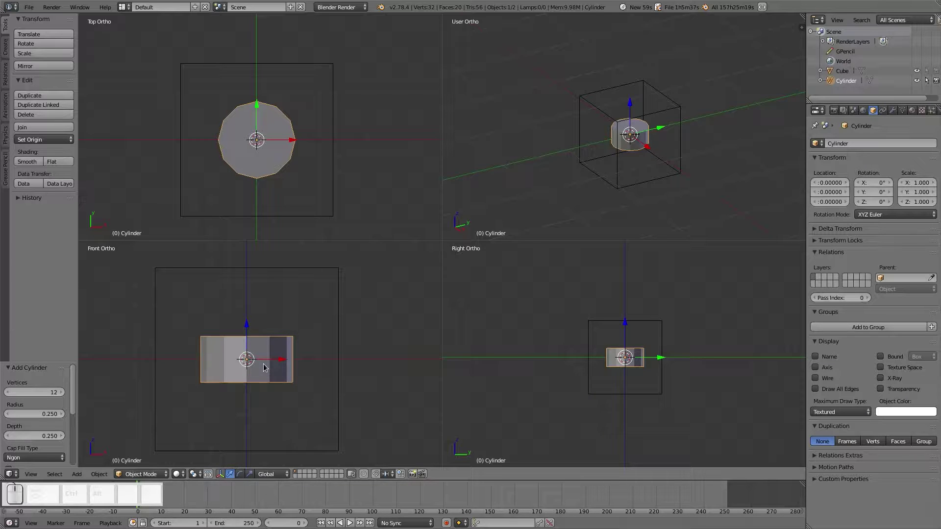
key("Tab")
left_click(360, 367)
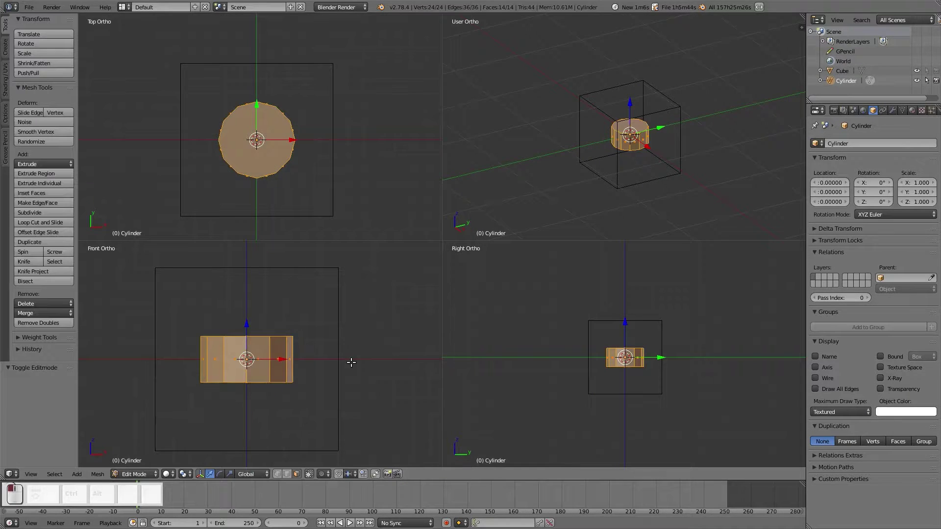
key("a")
key("a")
key("r")
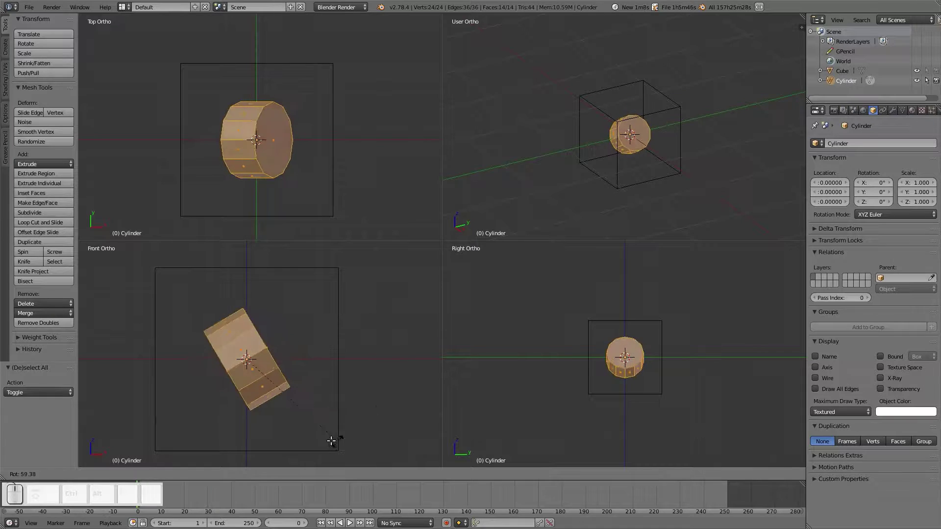
key("ctrl")
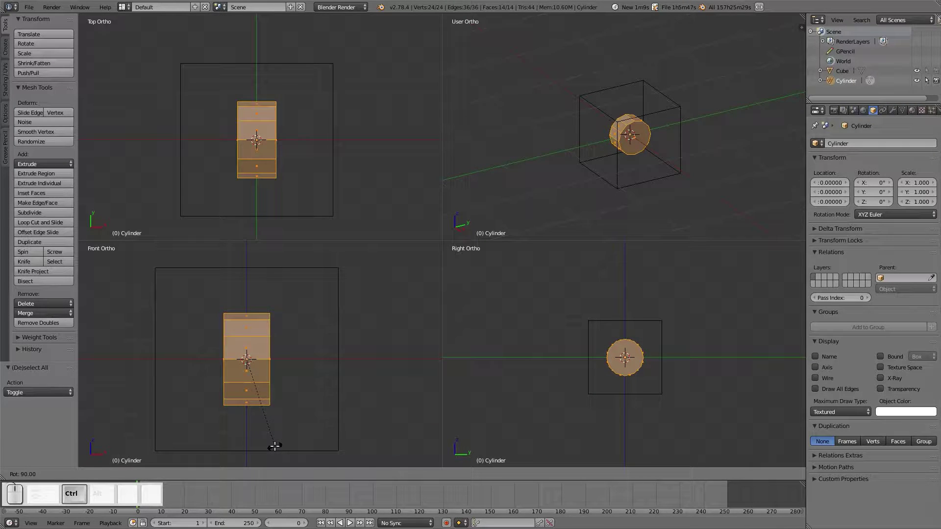
left_click(274, 446)
Rename the cylinder object as Wheel
key("n")
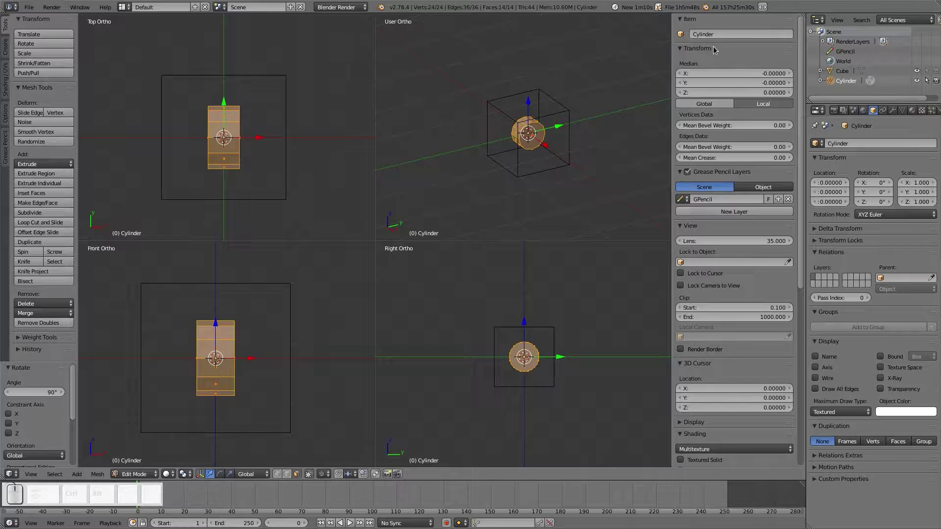
left_click(726, 35)
type("Wee")
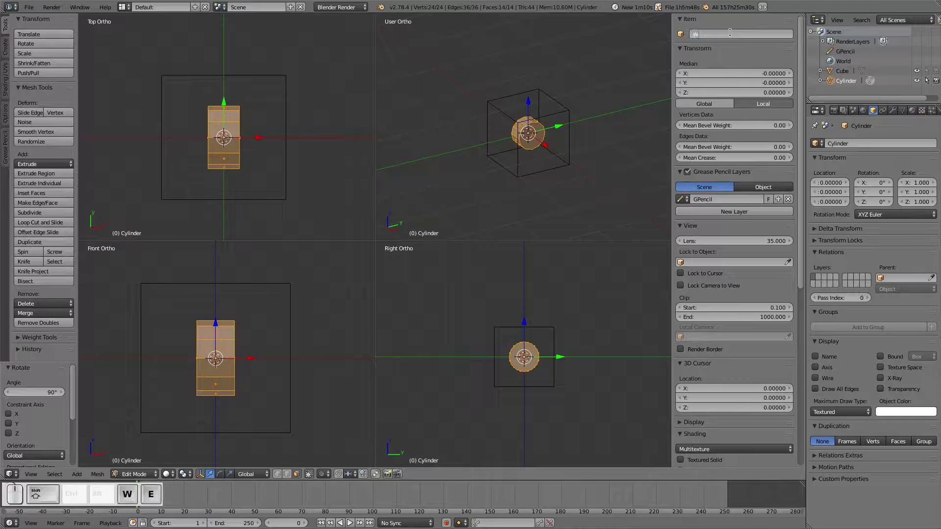
key("BackSpace")
key("BackSpace")
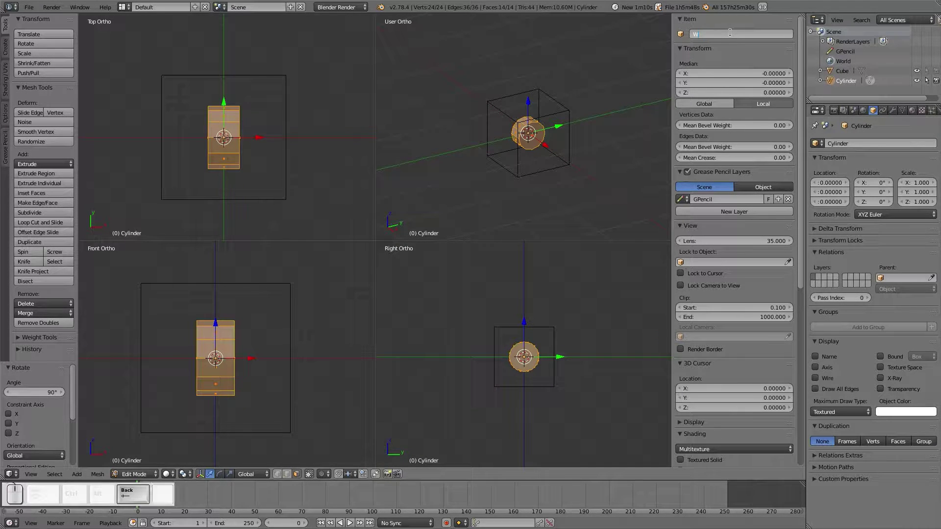
type("heel")
key("Return")
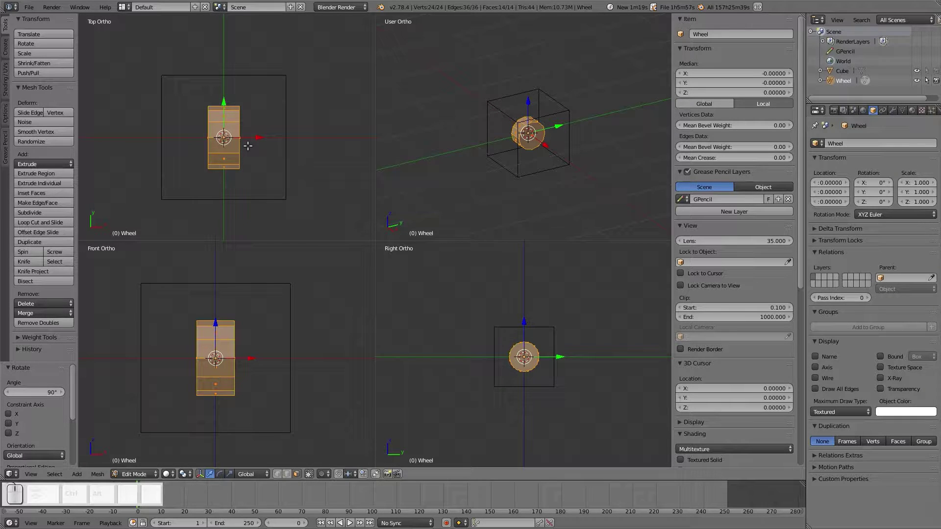
Return to Object Mode and move the wheel 0.5 along X and 0.5 along Y, onto the cube's corner in the top view
key("a")
key("Tab")
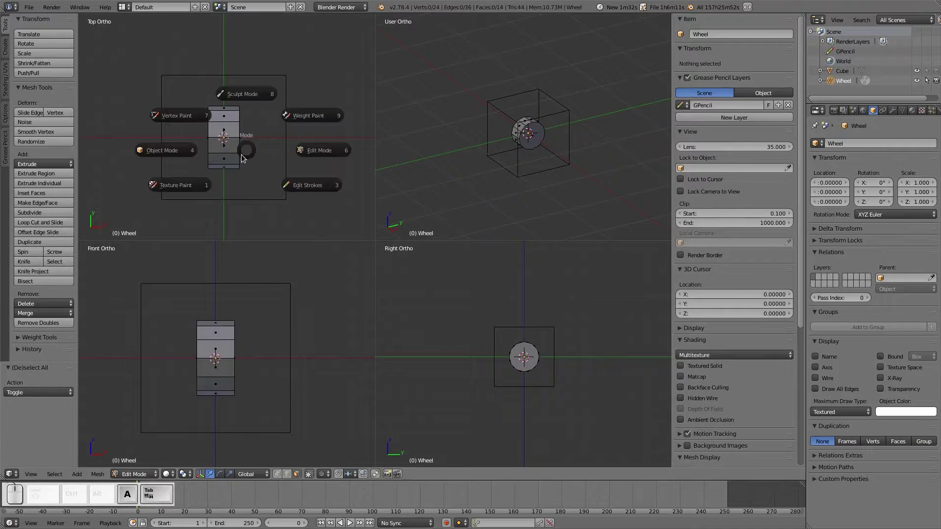
left_click(185, 156)
scroll(247, 165, "up", 1)
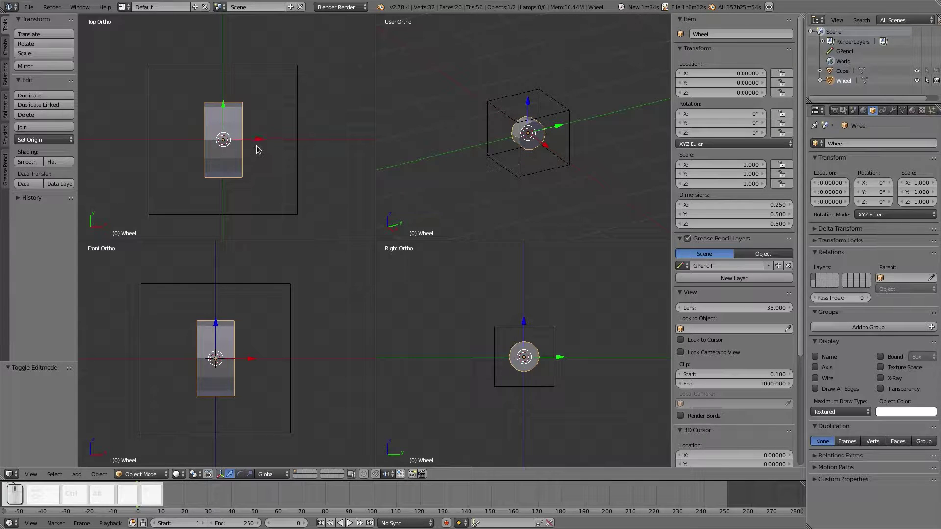
key("ctrl")
left_click_drag(259, 142, 328, 150, "ctrl")
left_click_drag(300, 117, 307, 44, "ctrl")
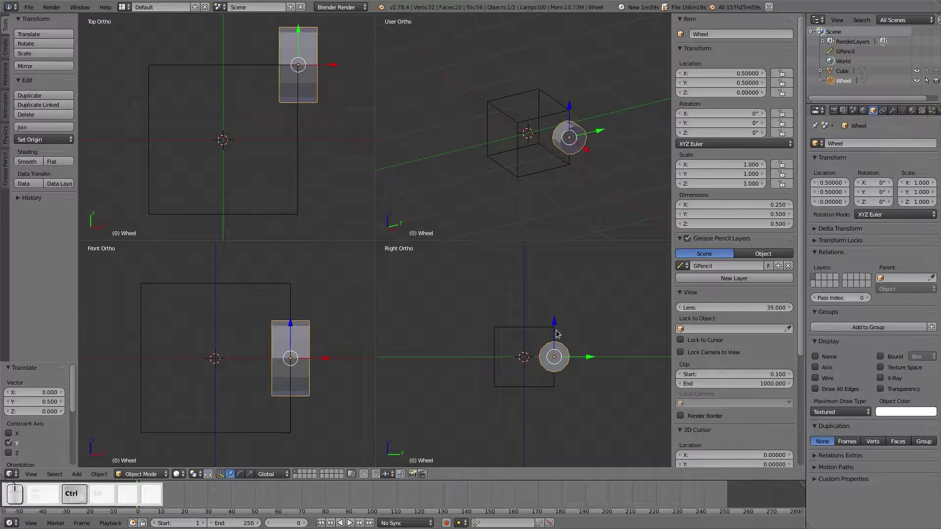
Lower the wheel along Z to -0.25 in the right view and clear the selection
middle_click_drag(557, 324, 551, 355, "ctrl")
scroll(551, 356, "up", 2)
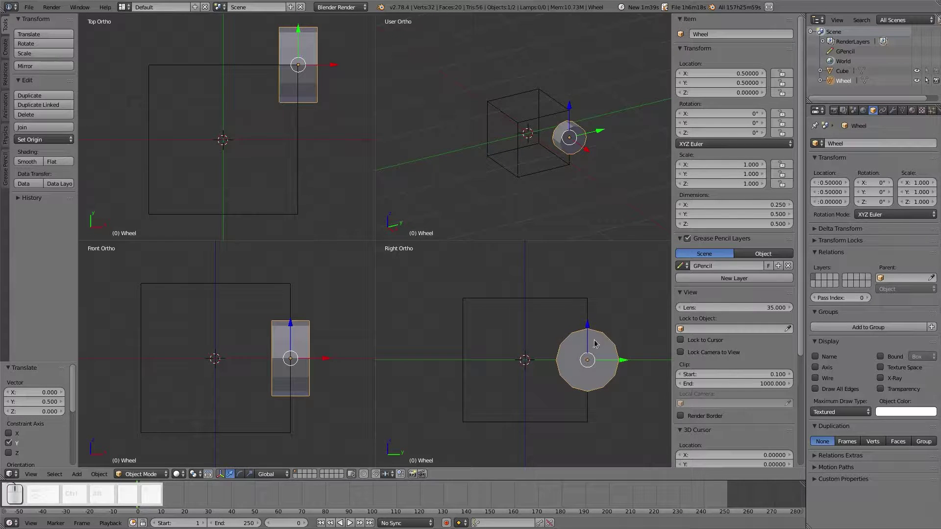
left_click_drag(590, 340, 584, 358, "ctrl")
scroll(338, 426, "up", 2)
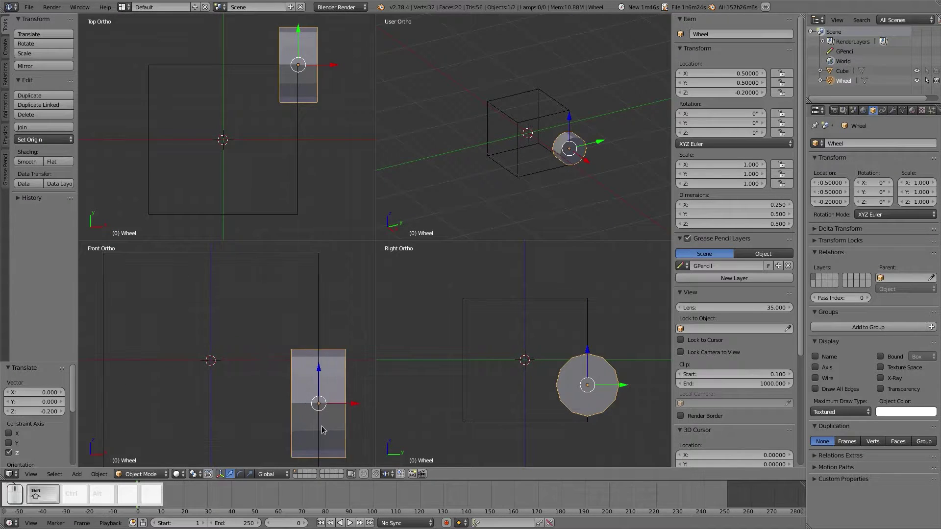
middle_click_drag(323, 430, 269, 343, "shift")
scroll(533, 390, "up", 2)
middle_click_drag(596, 409, 507, 347, "shift")
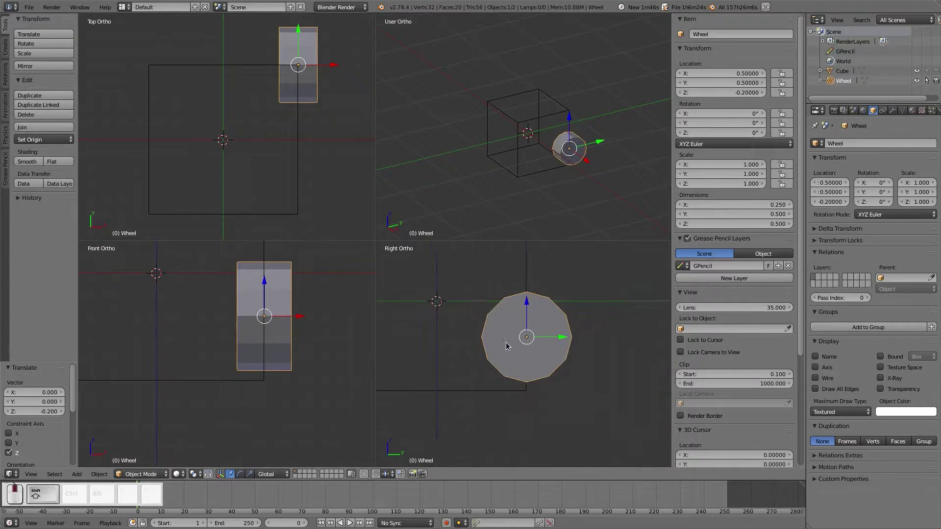
scroll(516, 361, "up", 6)
scroll(523, 342, "down", 1, "shift")
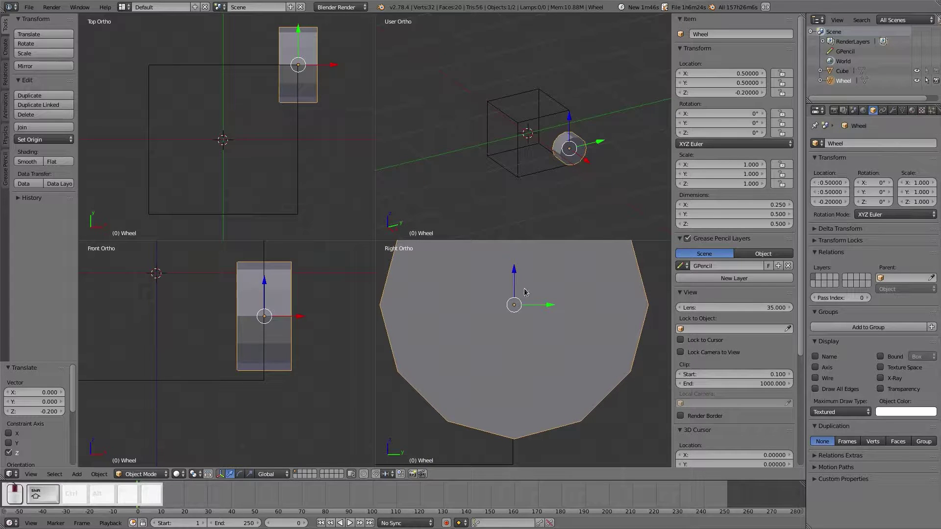
left_click_drag(515, 273, 515, 295, "ctrl")
scroll(516, 364, "down", 3)
key("a")
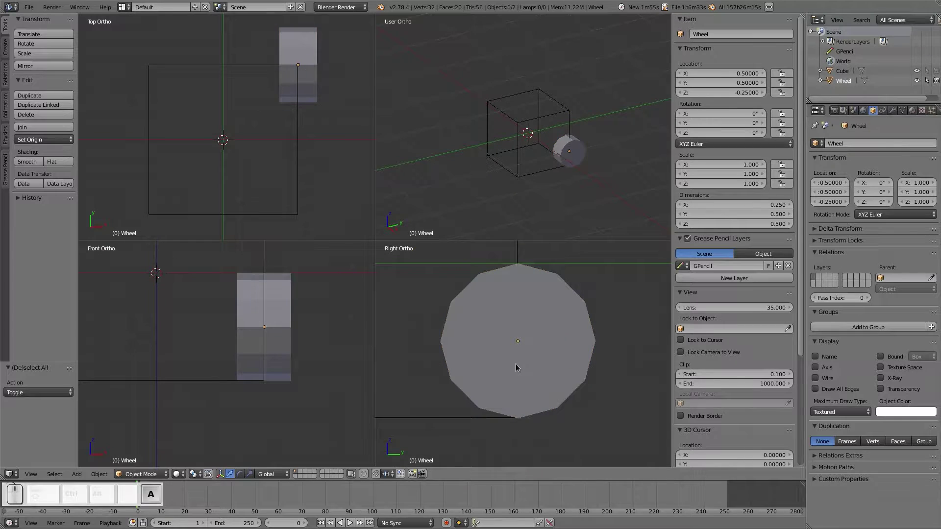
Select the wheel and switch it to Edit Mode
scroll(516, 364, "down", 3)
right_click(516, 359)
scroll(515, 362, "down", 2)
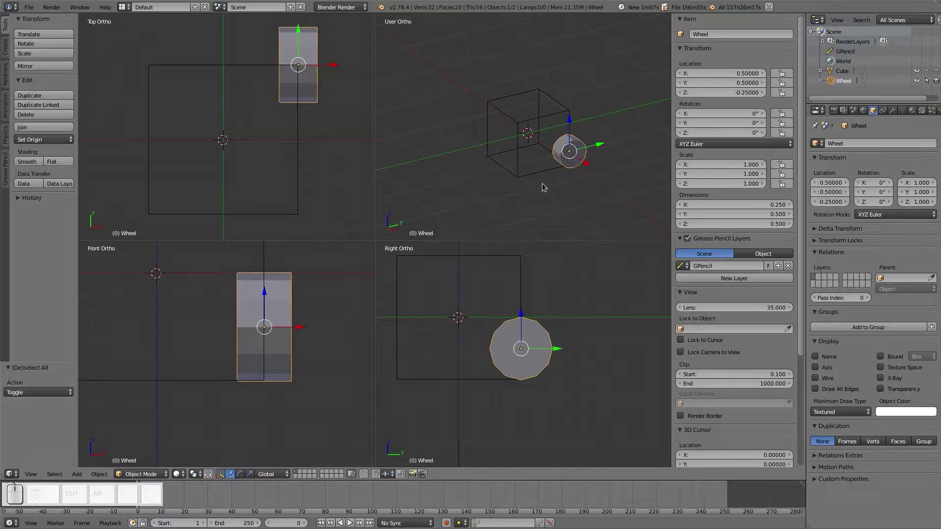
key("a")
scroll(520, 358, "up", 2)
right_click(518, 363)
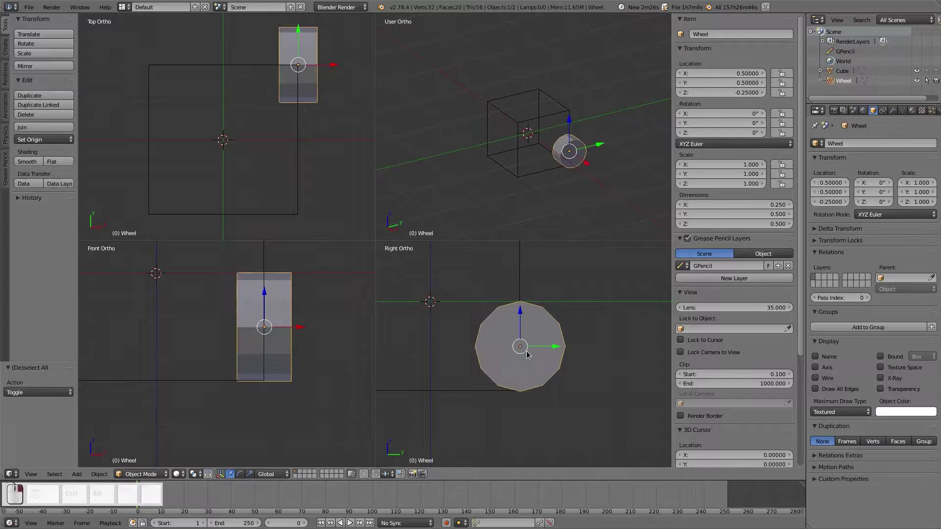
key("Tab")
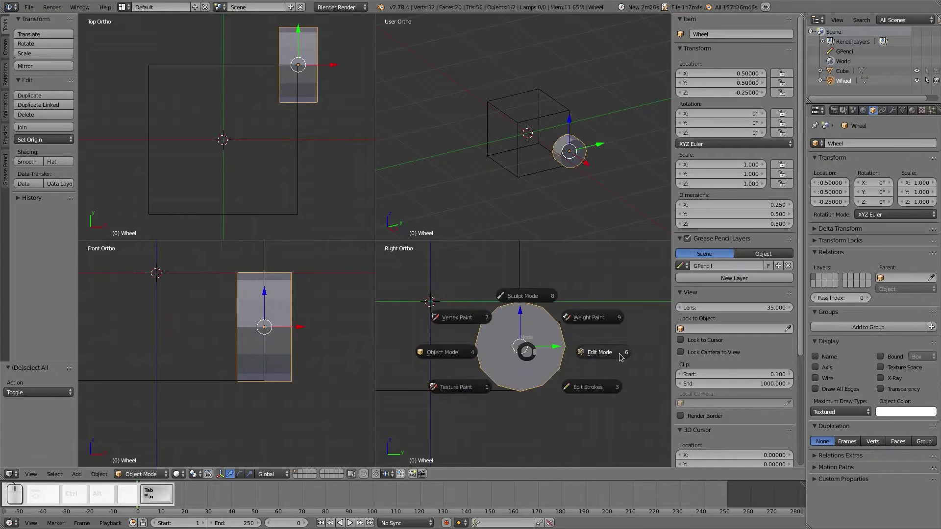
left_click(619, 353)
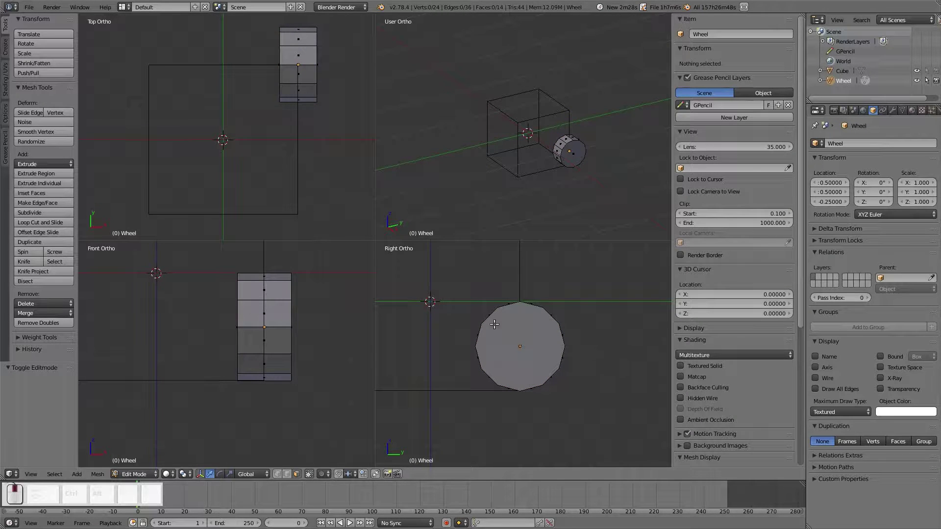
Select the wheel's inner cap face and extrude it in place with zero offset
middle_click_drag(529, 120, 519, 150)
scroll(572, 143, "up", 3)
scroll(323, 109, "up", 2)
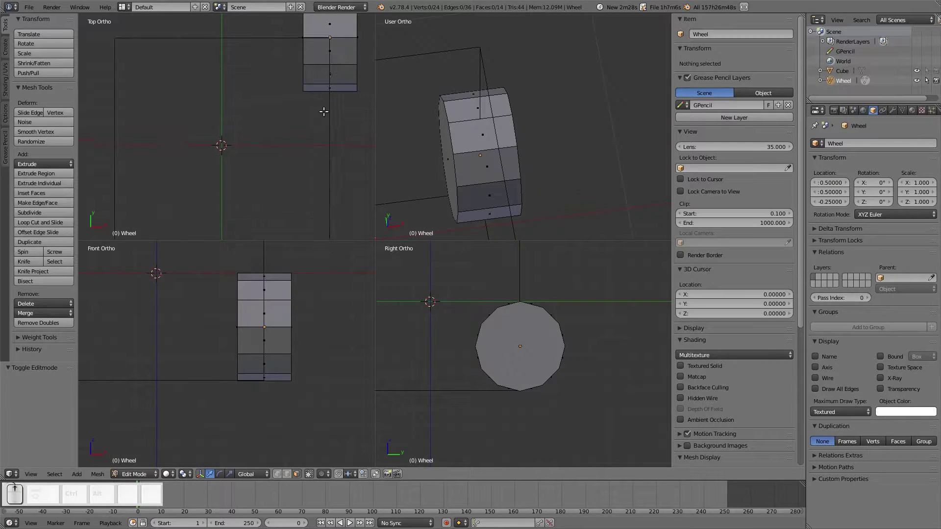
middle_click_drag(325, 107, 291, 198, "shift")
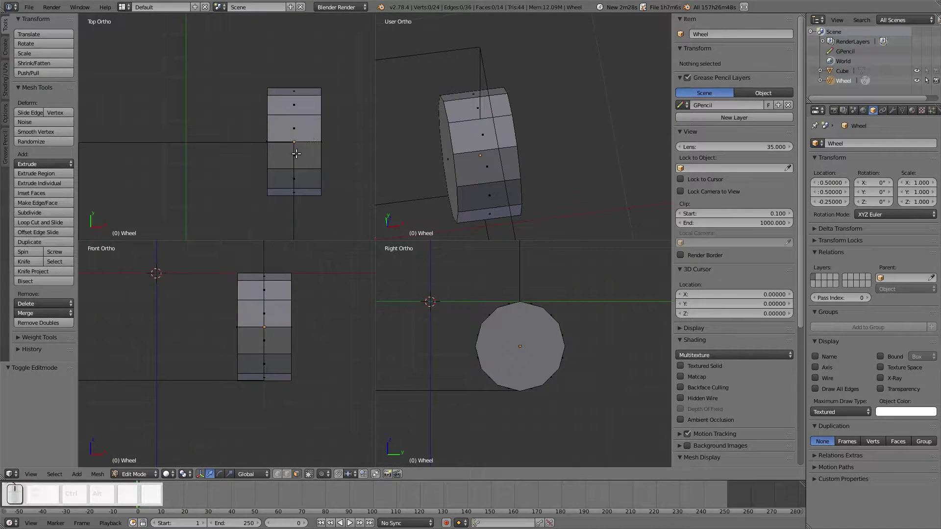
scroll(296, 153, "down", 2)
scroll(510, 351, "down", 3)
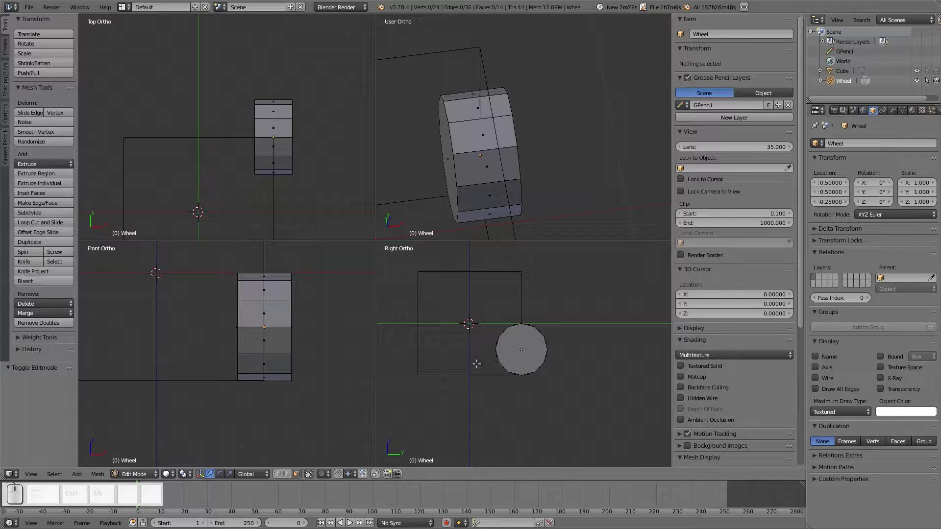
middle_click_drag(466, 157, 549, 114)
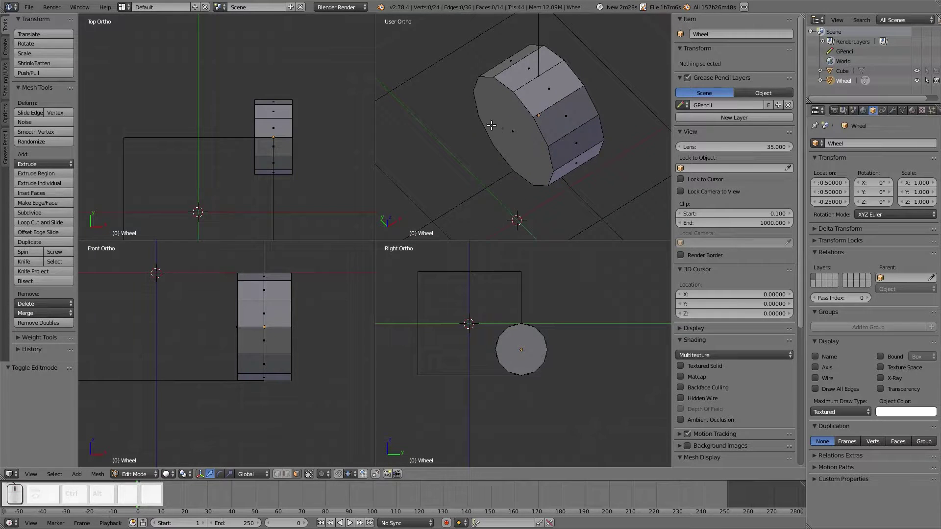
right_click(491, 126)
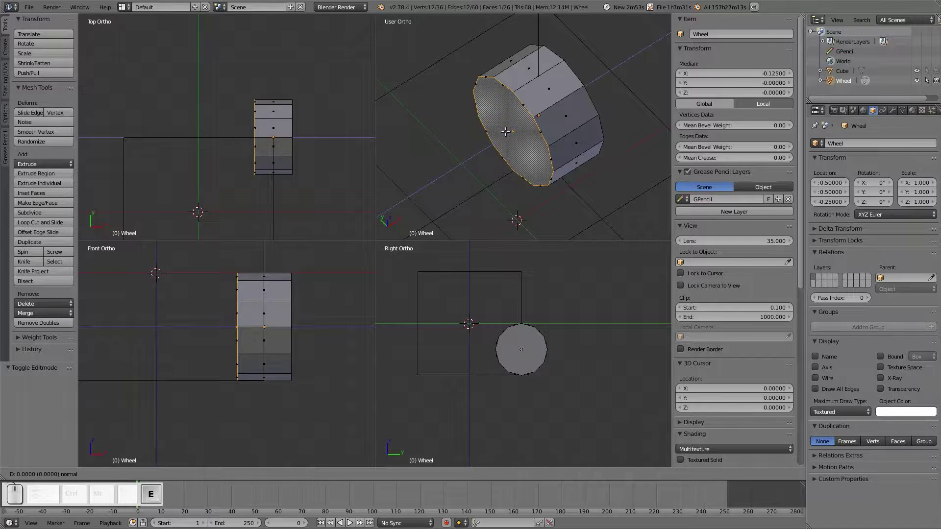
key("e")
key("Return")
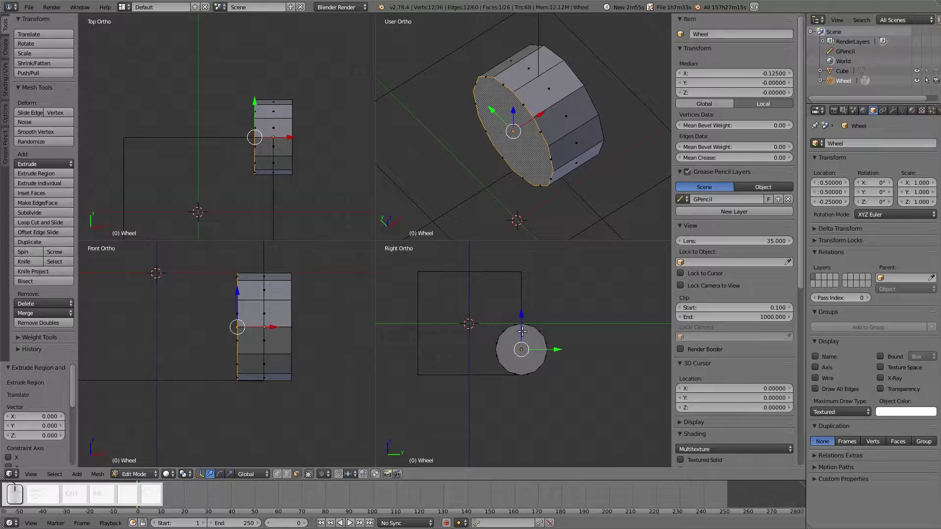
Switch to wireframe shading and scale the extruded cap face down to 0.2 for an axle base
key("z")
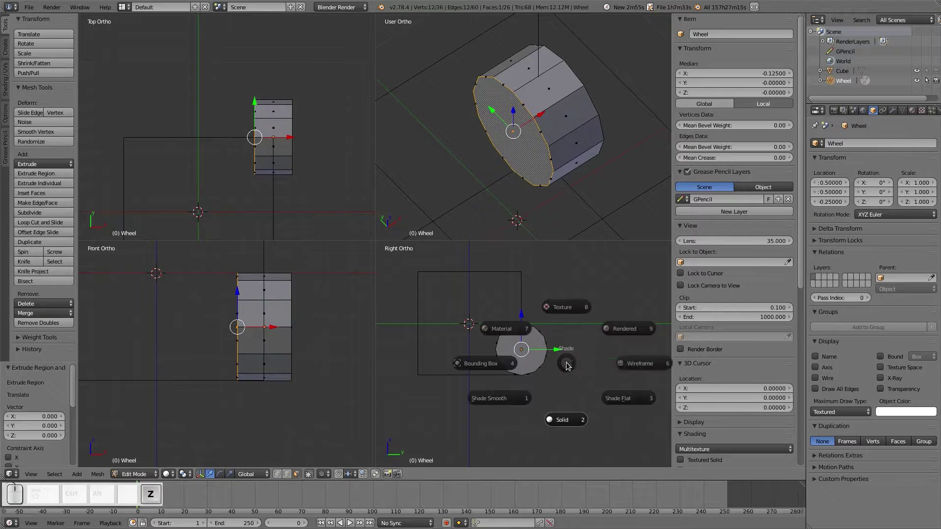
left_click(637, 368)
key("s")
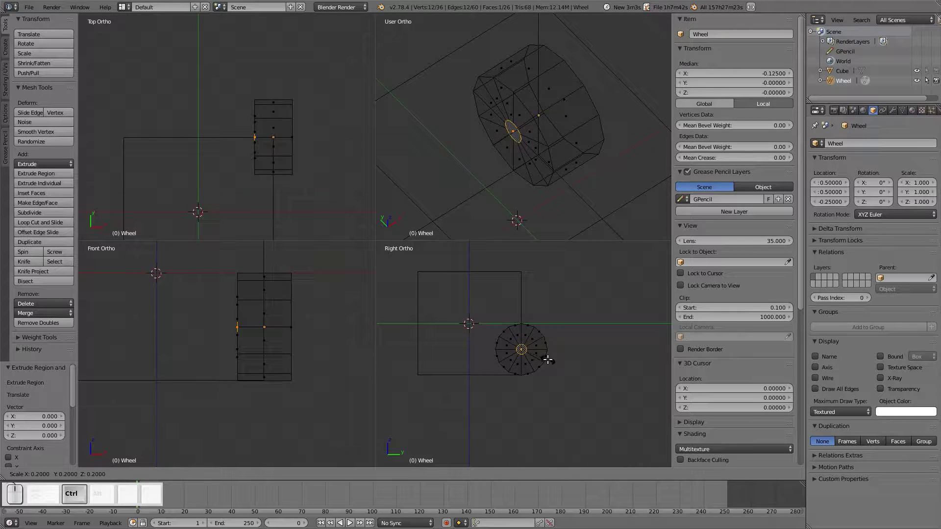
left_click(548, 362)
Extrude the small inner face 0.15 along its normal to form an axle stub, and deselect everything
scroll(260, 155, "up", 4)
key("e")
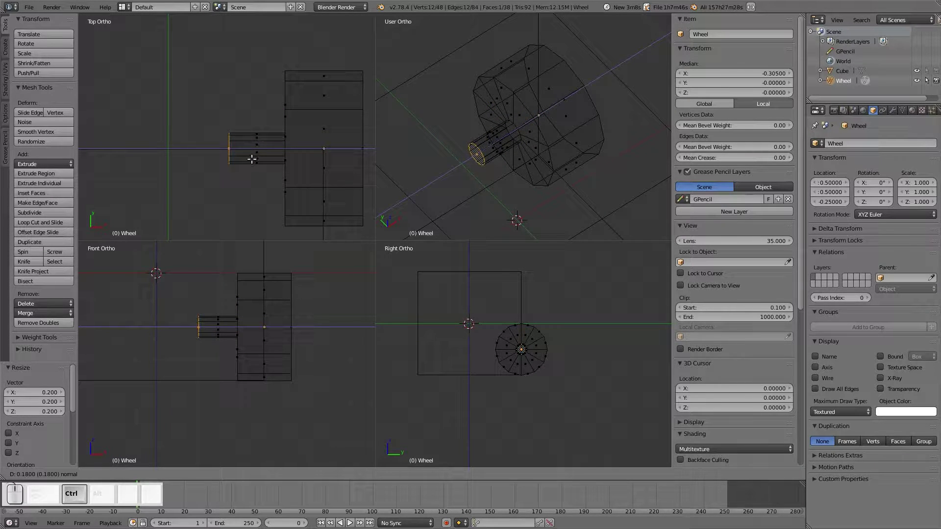
left_click(257, 156, "ctrl")
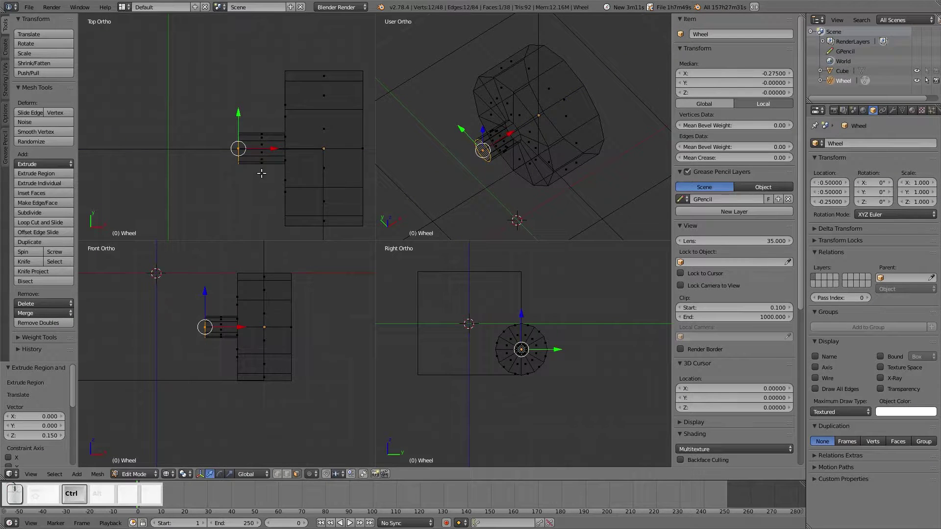
scroll(260, 172, "down", 3)
key("a")
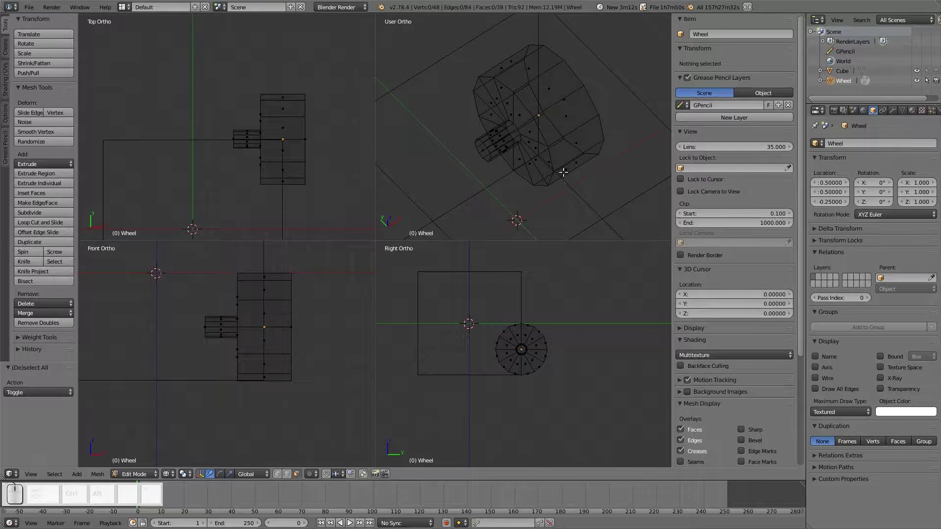
Return the wheel to Object Mode and display it with solid shading
middle_click_drag(611, 129, 542, 152)
key("Tab")
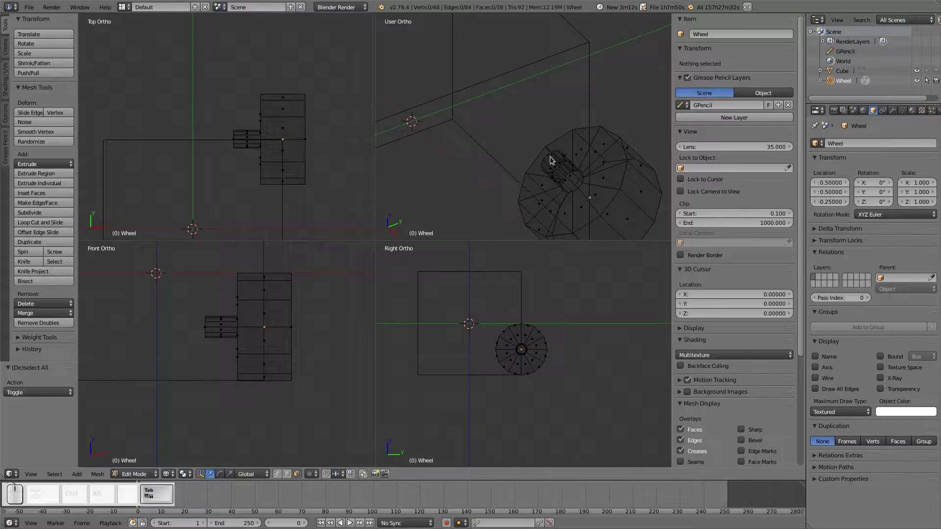
left_click(437, 158)
key("Tab")
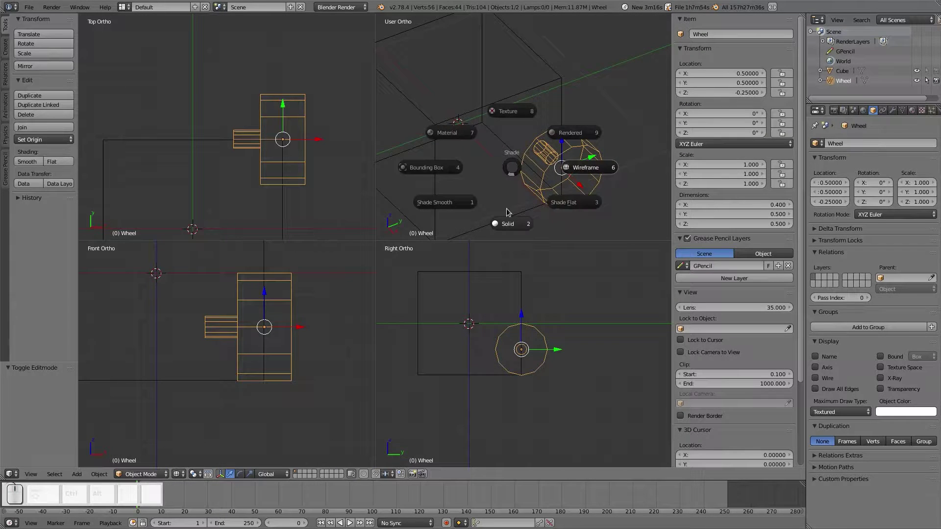
middle_click_drag(508, 178, 499, 131)
Switch to the UV Editing screen layout, use perspective view, and put the wheel in Edit Mode
left_click(123, 7)
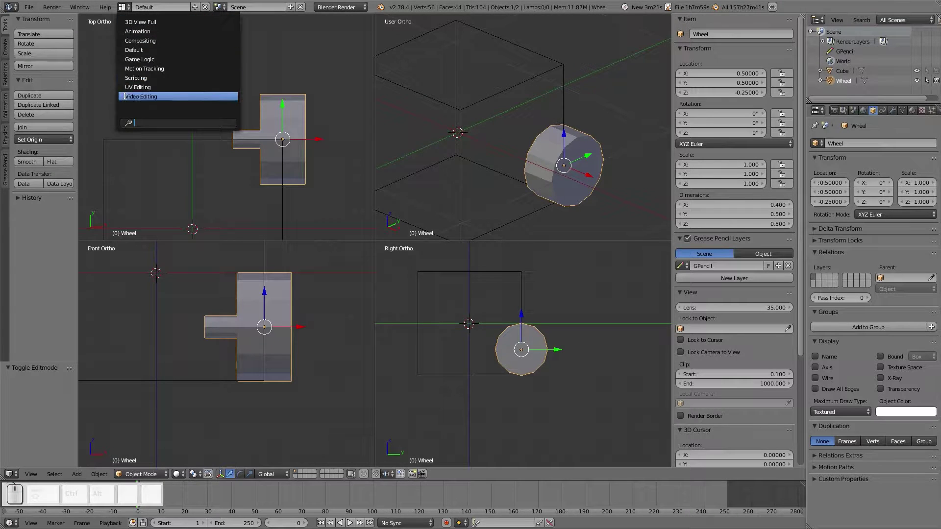
left_click(132, 88)
key("KP_5")
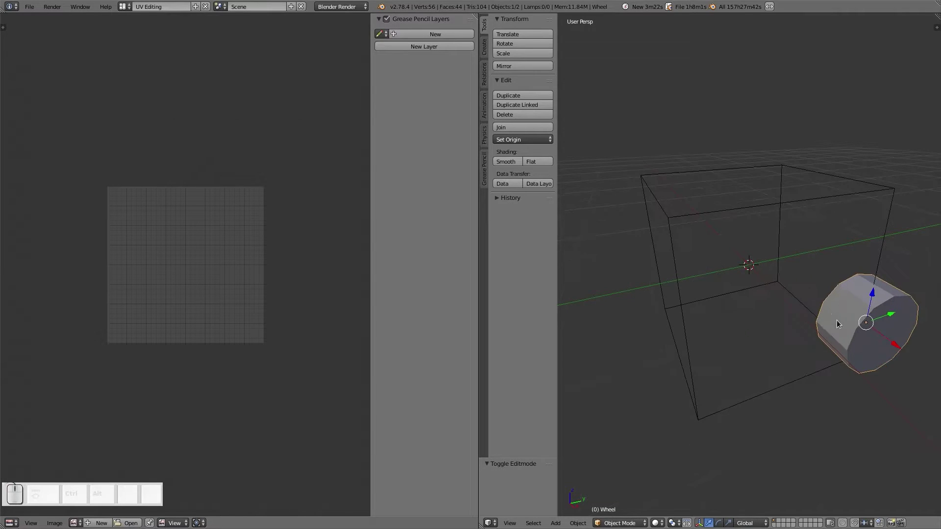
key("Tab")
left_click(882, 325)
Set edge select mode and limit selection to visible geometry
middle_click_drag(880, 328, 740, 394)
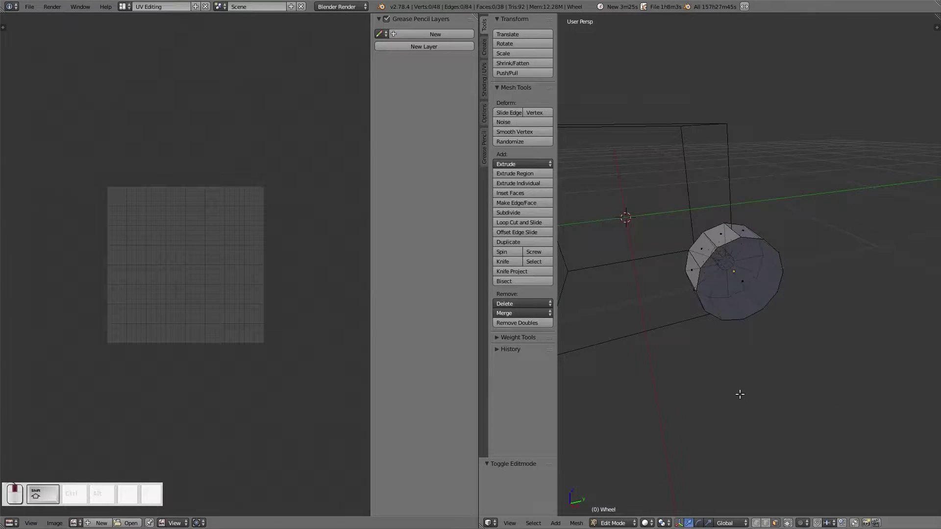
left_click(766, 524)
left_click(788, 523)
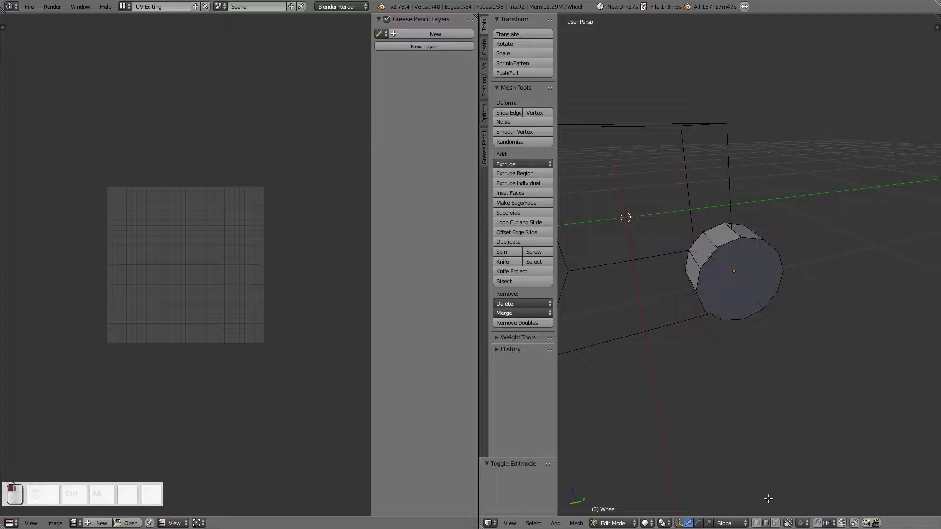
scroll(685, 319, "up", 2)
right_click(707, 232)
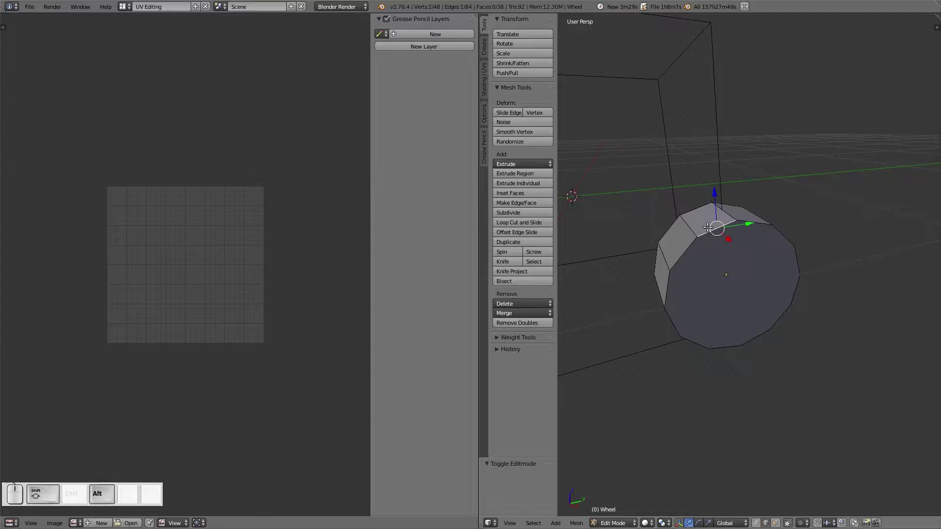
right_click(713, 230, "alt+shift")
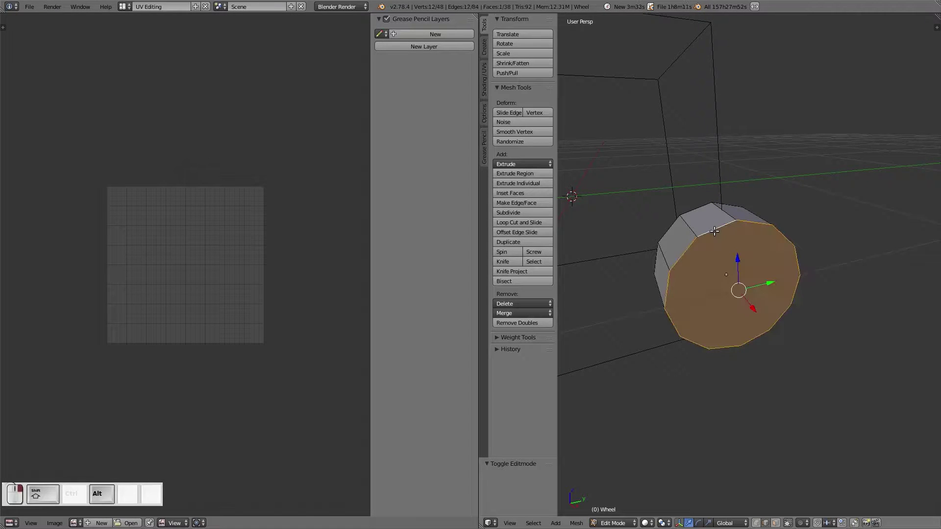
right_click(684, 253, "alt")
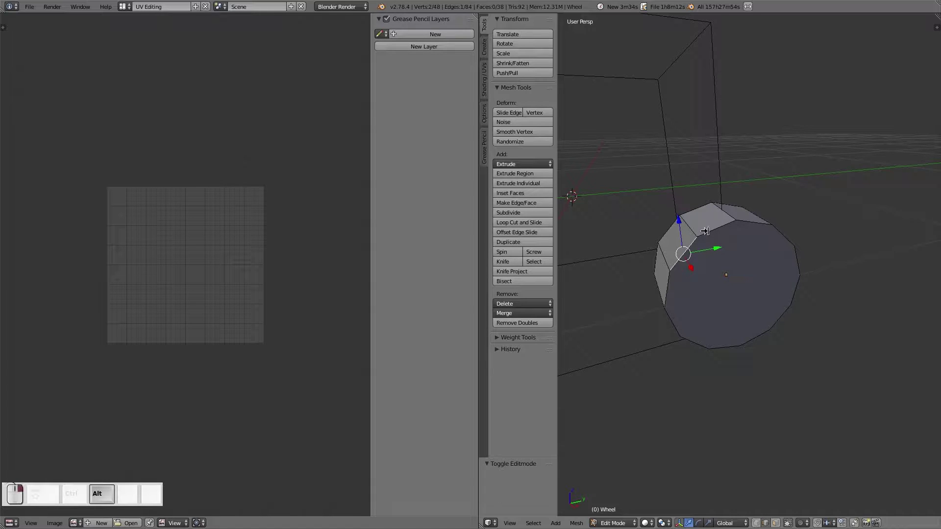
key("alt+F11")
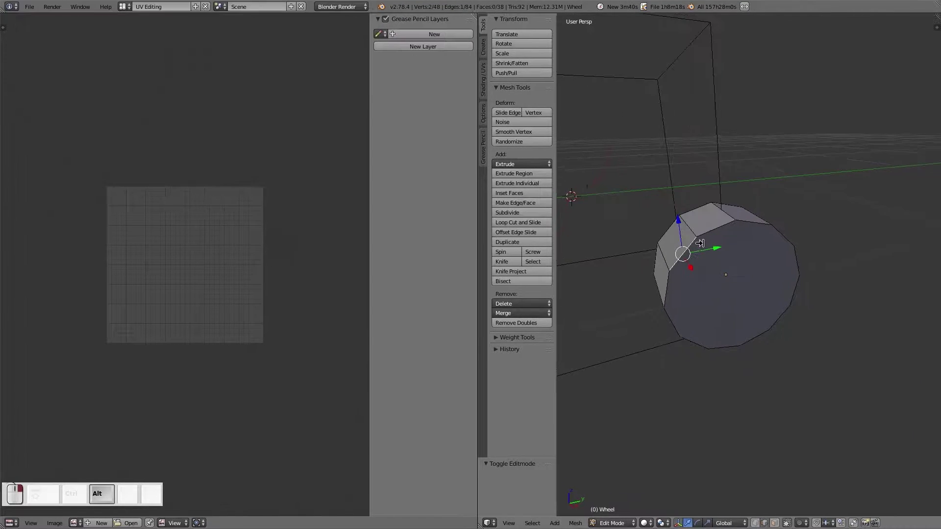
key("alt+F11")
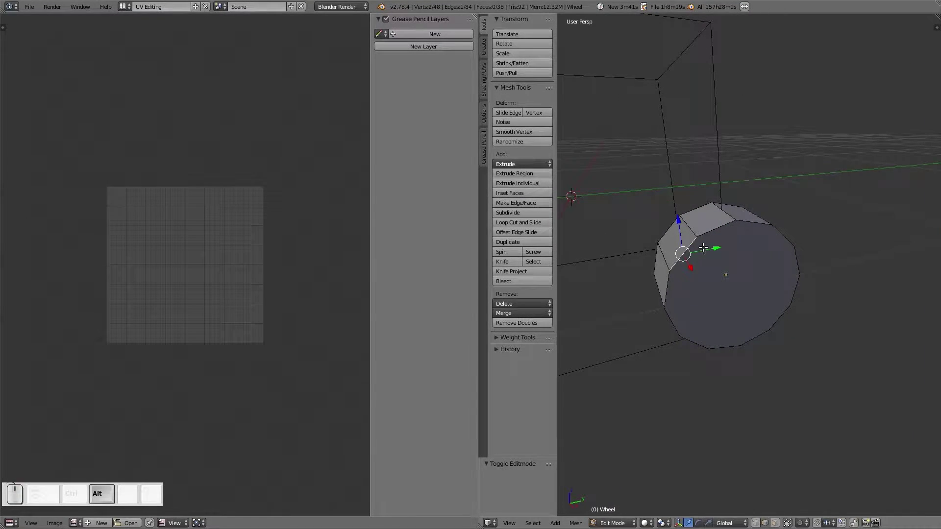
Select the full edge loop around the wheel's outer cap and mark it as a seam
left_click(723, 225, "alt+shift")
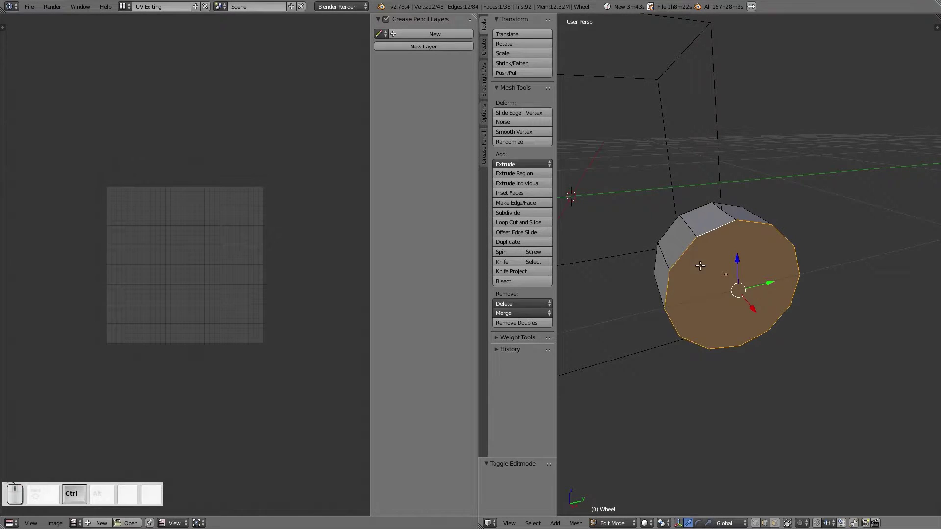
key("ctrl+e")
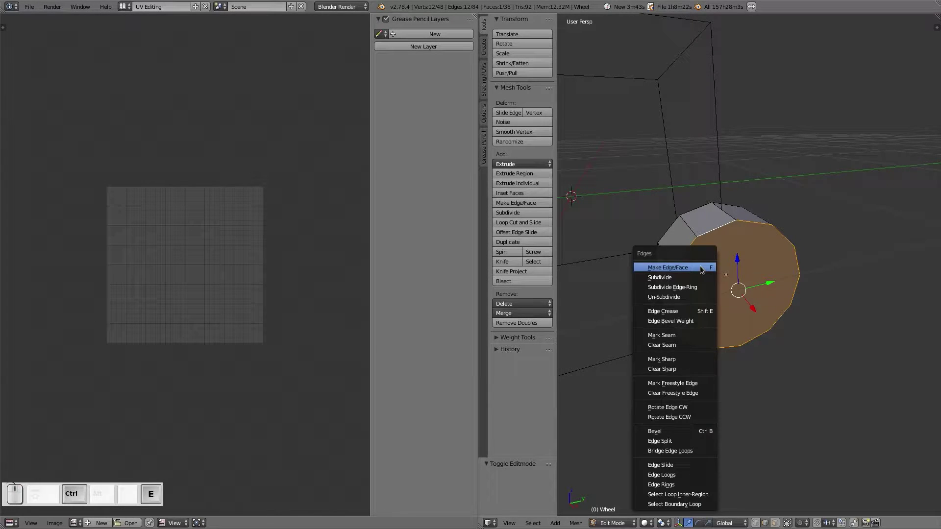
left_click(690, 337)
Select the full edge loop around the wheel's axle-side cap and mark it as a seam
middle_click_drag(687, 283, 857, 309)
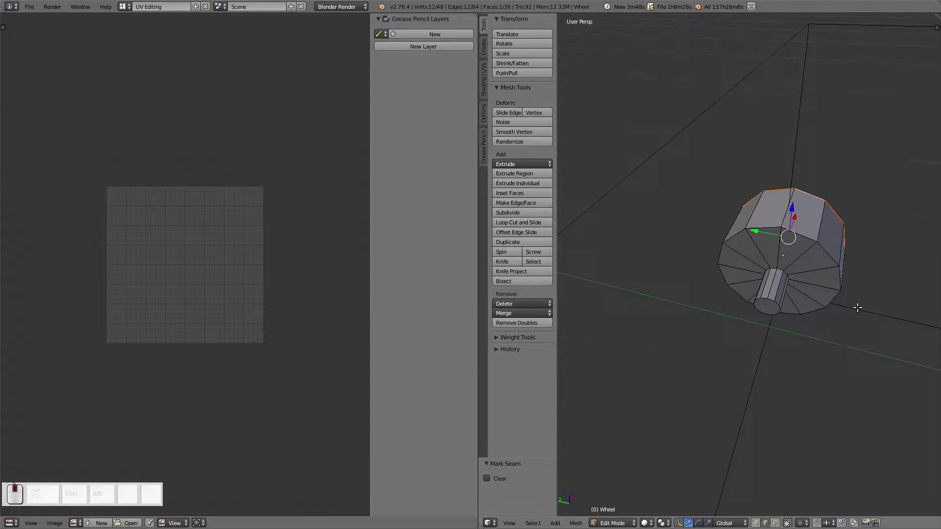
right_click(772, 224)
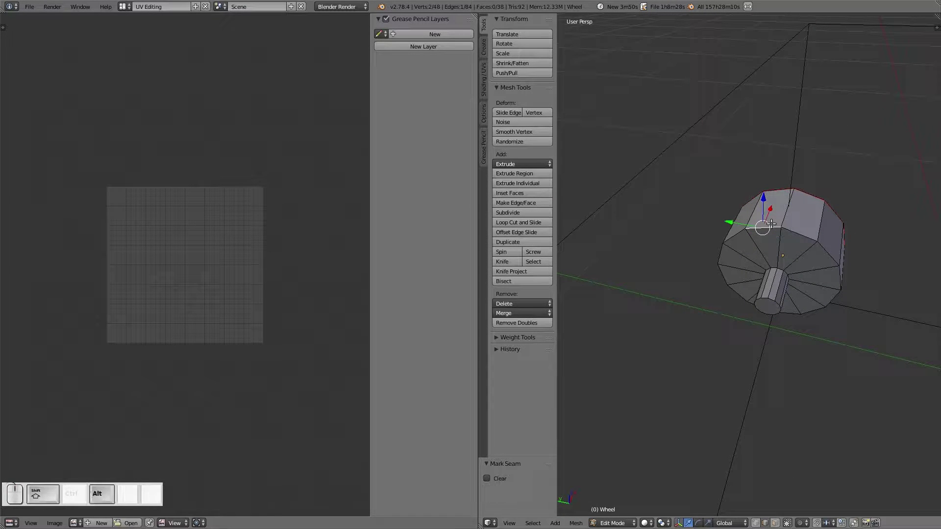
right_click(771, 224, "alt+shift")
key("ctrl+e")
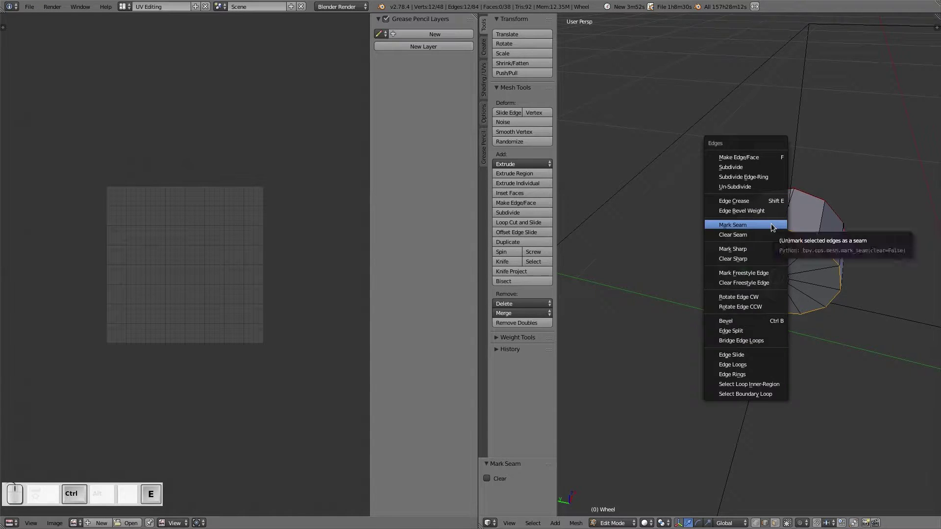
left_click(770, 221)
right_click(776, 269)
scroll(804, 273, "up", 5)
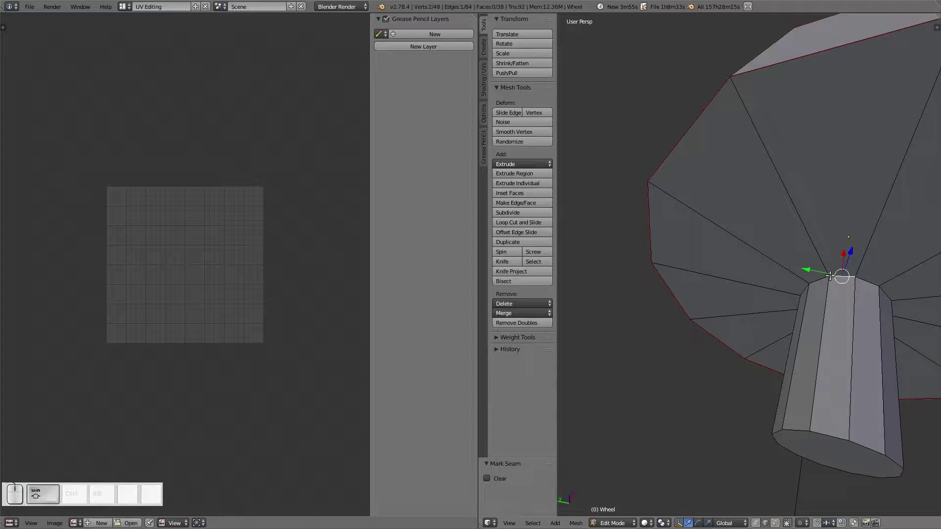
right_click(833, 277, "alt+shift")
key("e")
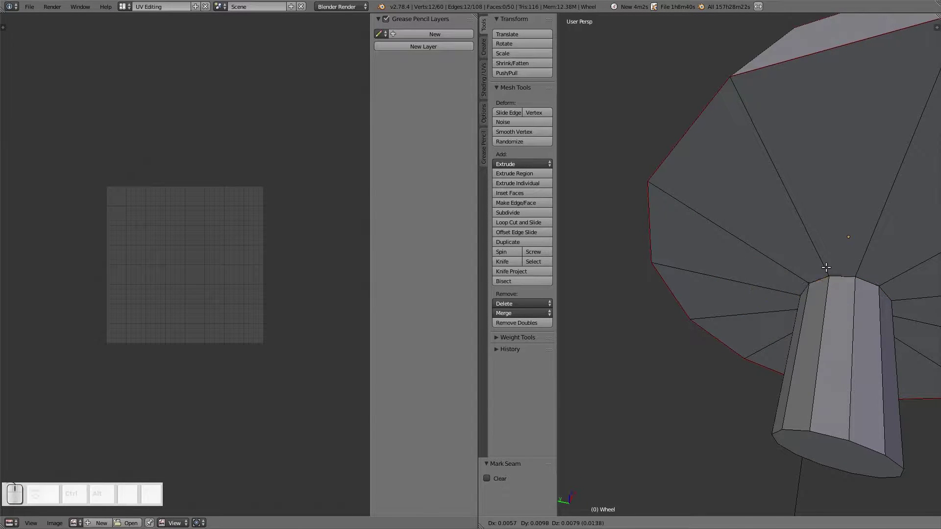
right_click(826, 267)
key("x")
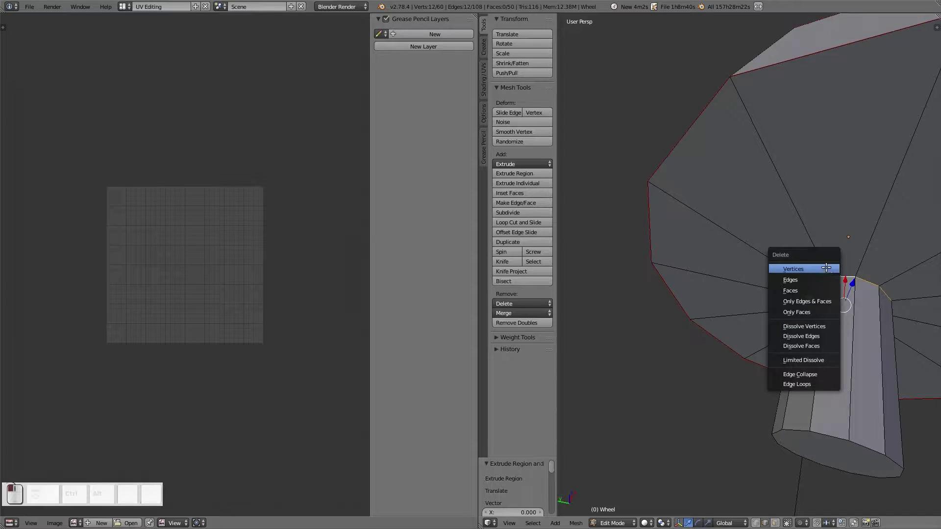
left_click(827, 269)
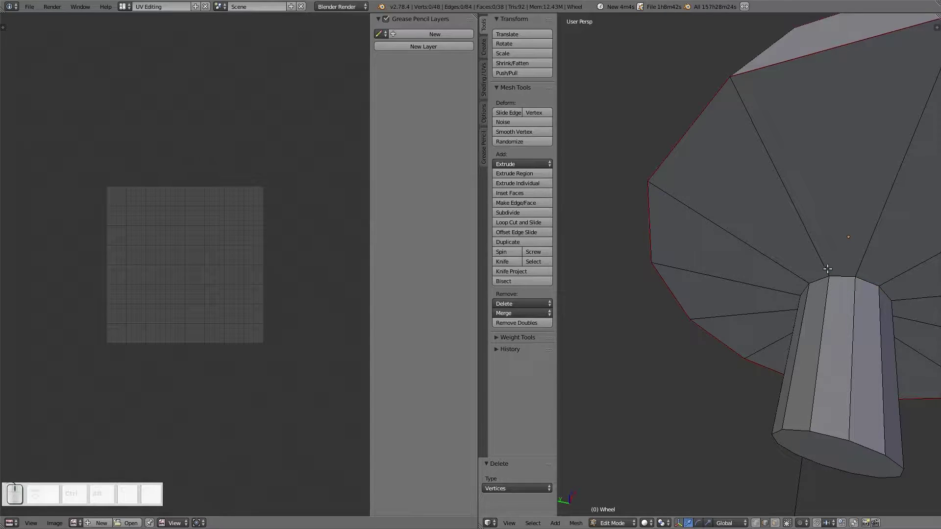
Select the edge loop where the axle stub meets the wheel and mark it as a seam
right_click(852, 278, "alt+shift")
right_click(842, 275, "alt+shift")
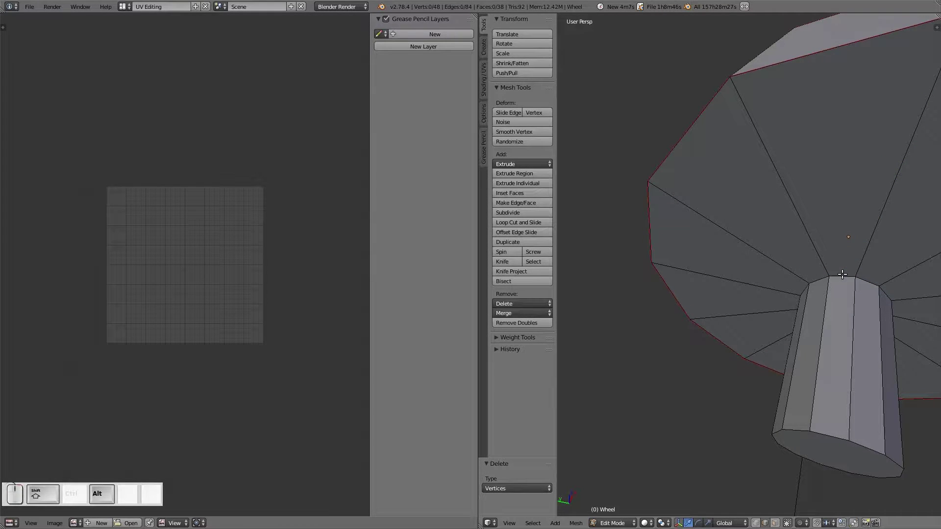
right_click(842, 275, "alt+shift")
key("ctrl+e")
left_click(842, 275)
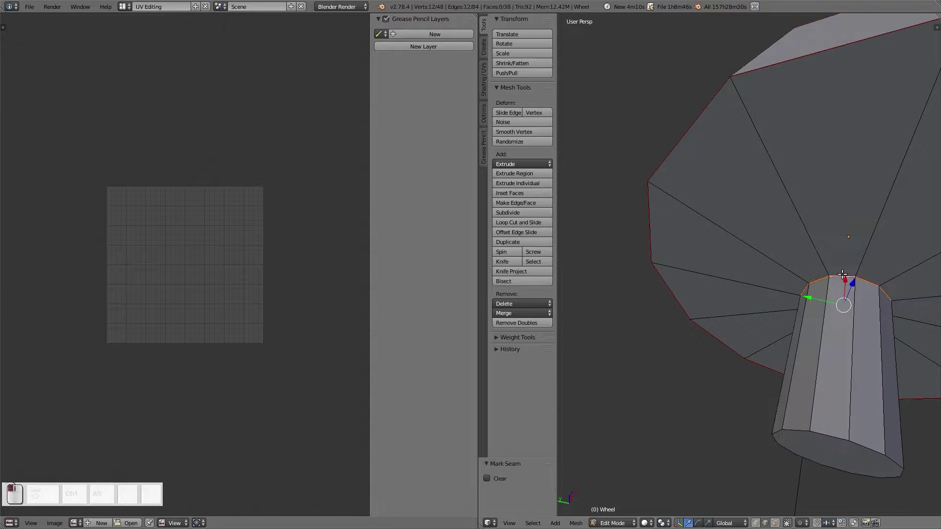
Select the whole wheel mesh and unwrap it along the seams marked so far
scroll(842, 275, "down", 3)
key("a")
middle_click_drag(833, 279, 790, 256)
scroll(772, 253, "up", 4)
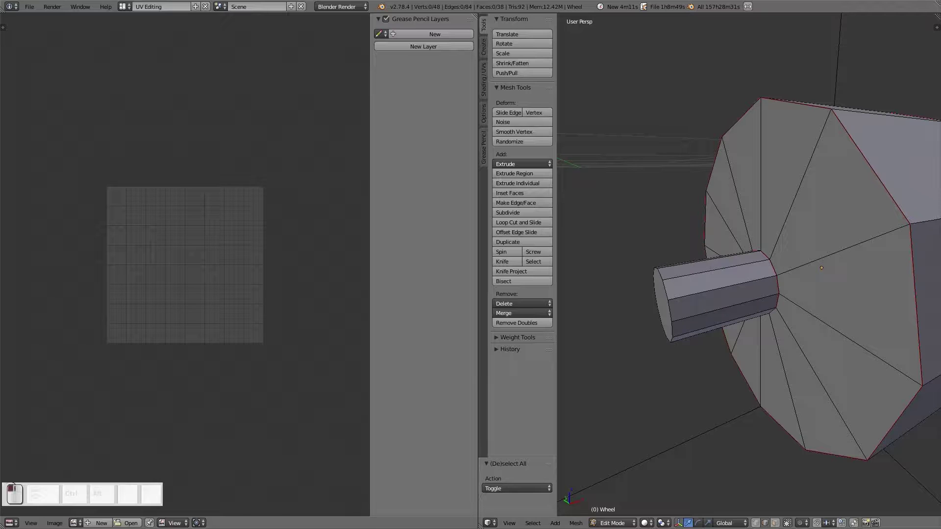
scroll(862, 245, "down", 4)
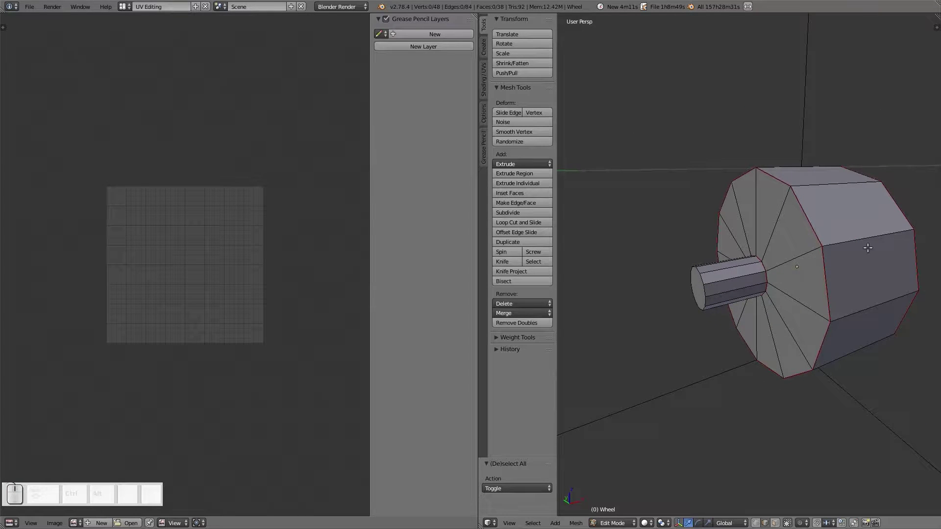
middle_click_drag(868, 248, 795, 250)
key("a")
key("a")
key("a")
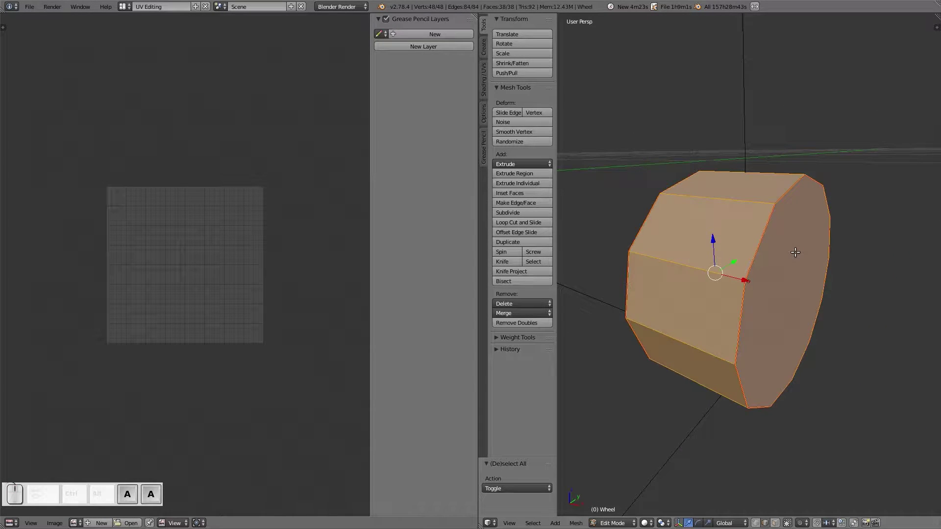
key("u")
left_click(795, 255)
scroll(235, 319, "up", 3)
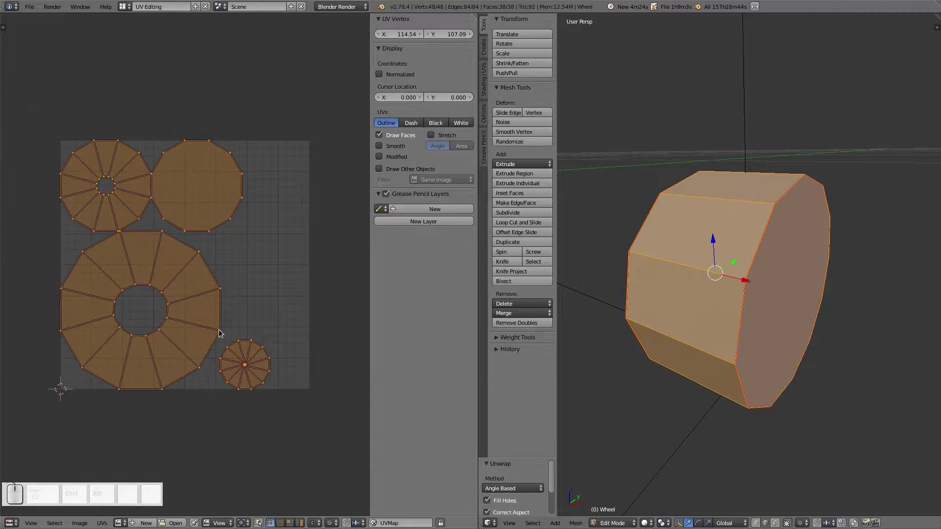
right_click(202, 168)
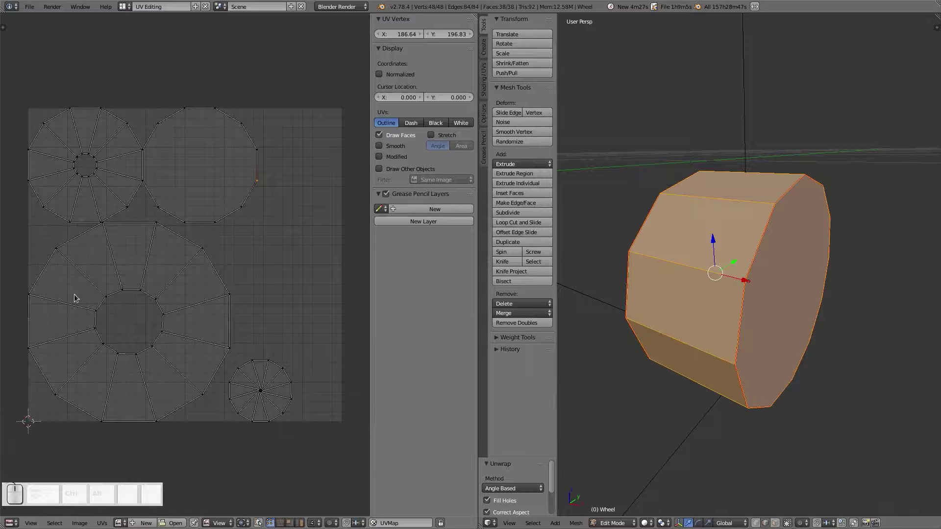
Select the end cap face of the axle stub in face select mode and delete only that face
middle_click_drag(624, 267, 725, 287)
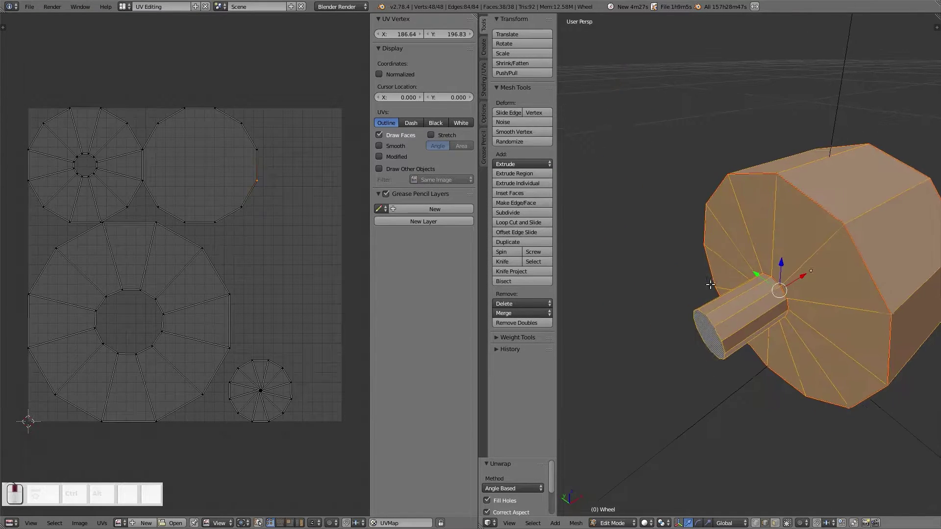
right_click(719, 326)
mouse_move(719, 325)
middle_mouse_down()
mouse_move(725, 338)
mouse_move(730, 330)
middle_mouse_up()
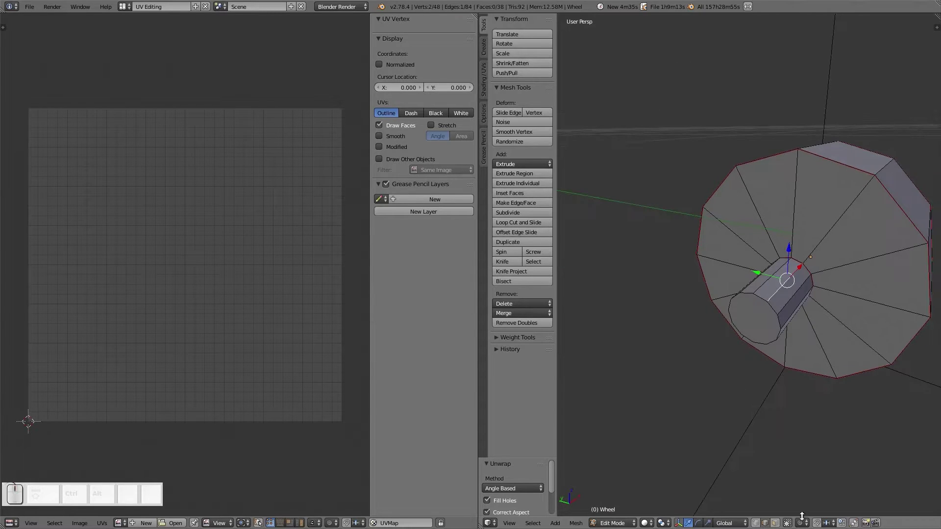
left_click(775, 524)
right_click(745, 330)
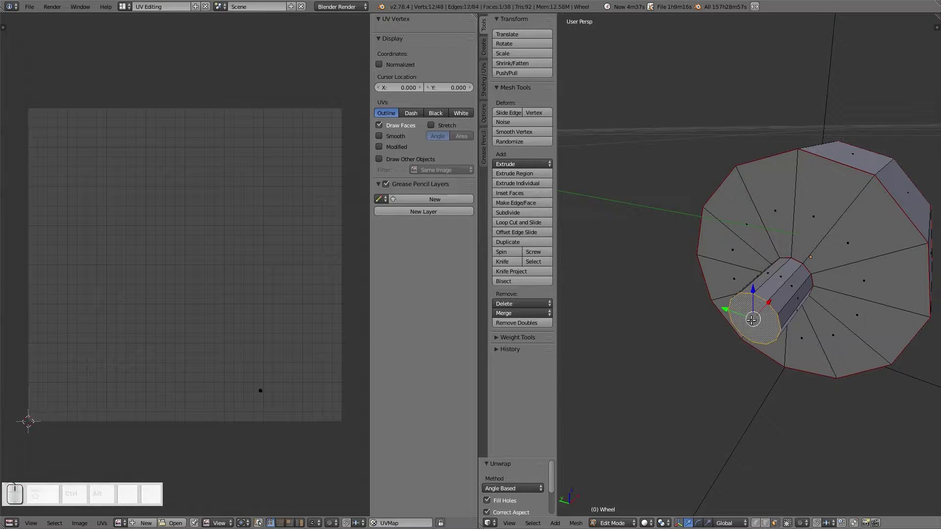
key("x")
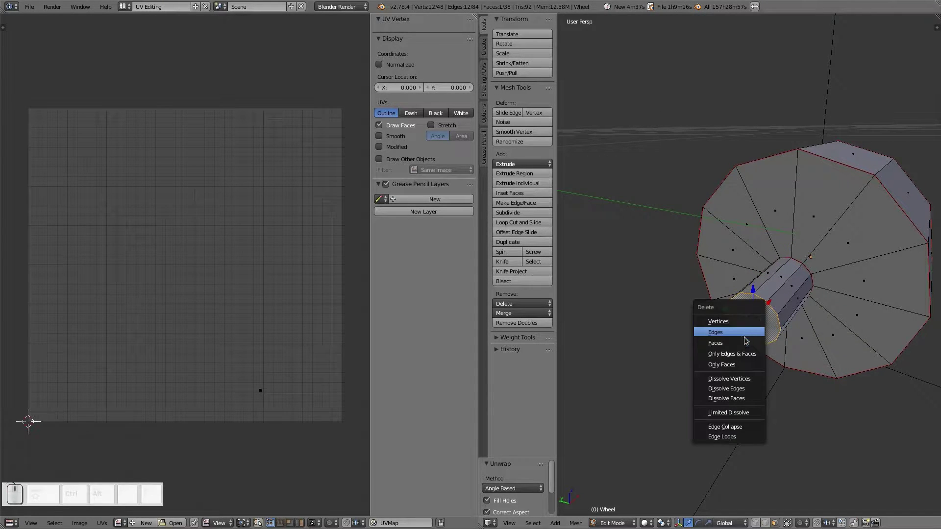
left_click(744, 341)
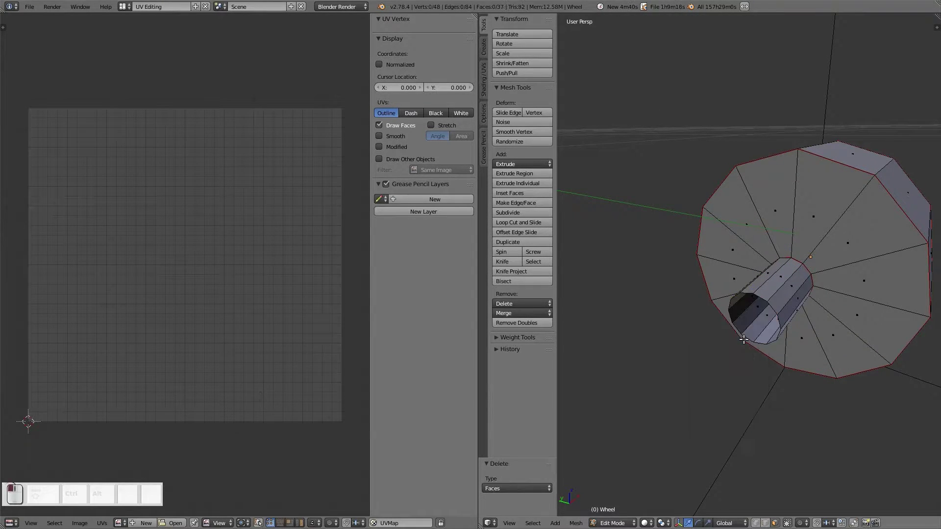
Return to edge select mode and mark one lengthwise edge of the axle stub as a seam
left_click(764, 524)
right_click(785, 291)
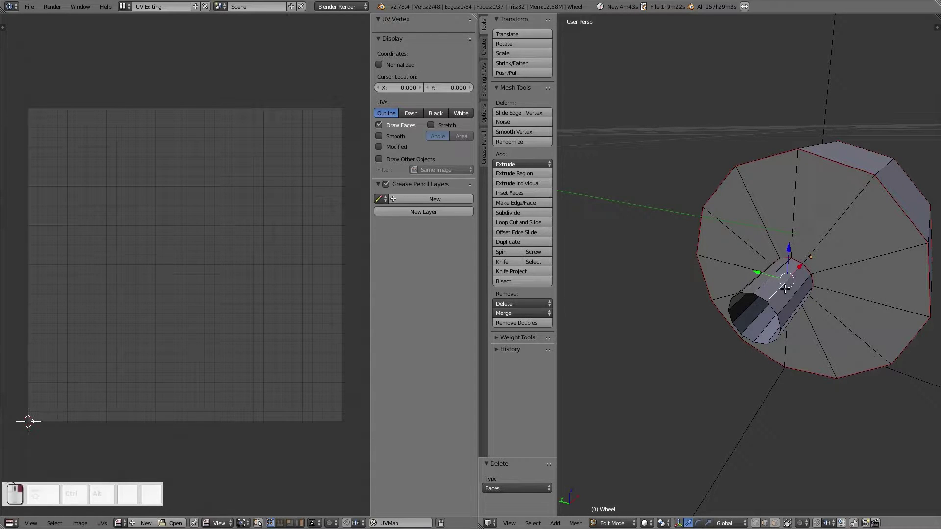
key("ctrl+e")
left_click(785, 290)
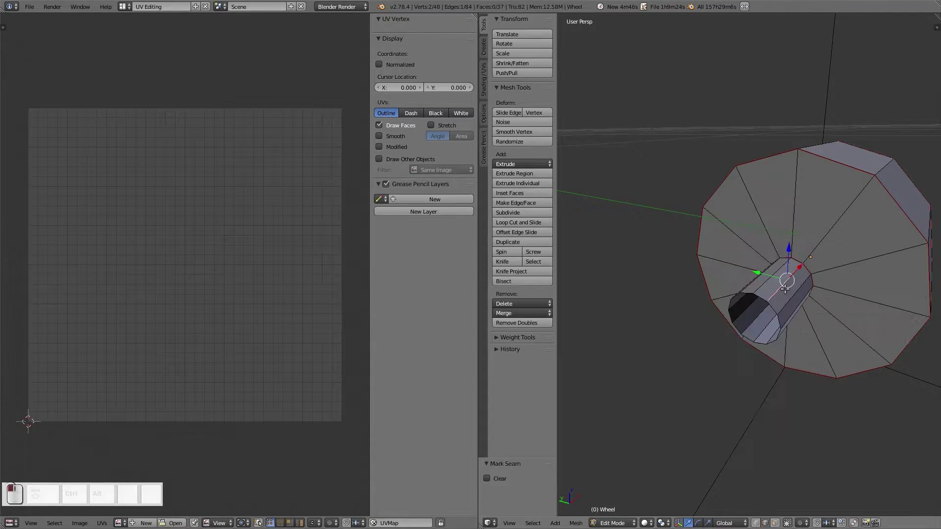
Select the entire wheel mesh again and unwrap it with the axle's new lengthwise seam
key("a")
key("a")
key("u")
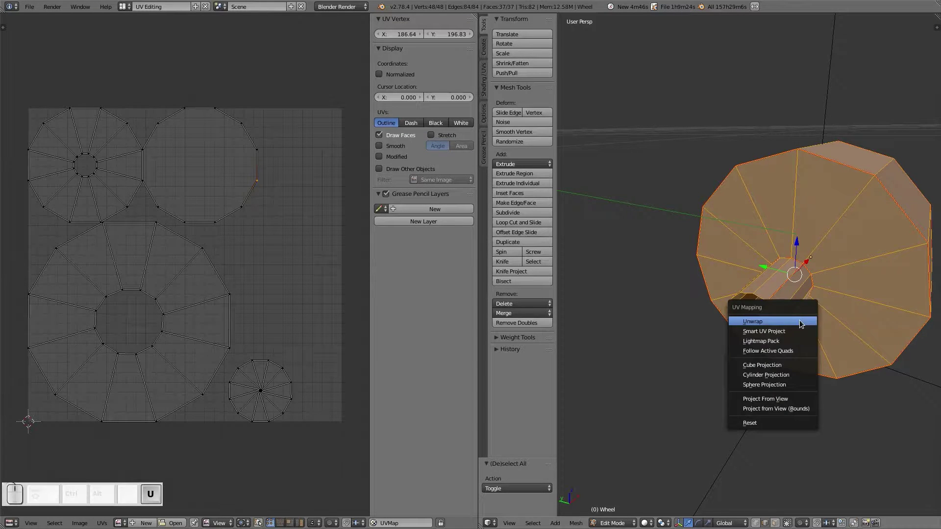
left_click(800, 321)
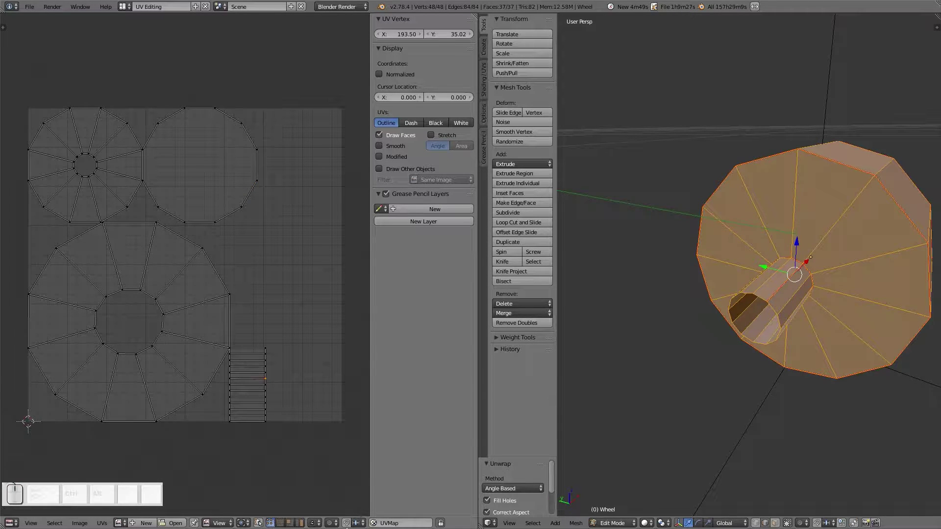
Set island selection for the UVs and move the axle's strip island to the upper-right corner of the UV area
left_click(298, 524)
right_click(252, 385)
key("g")
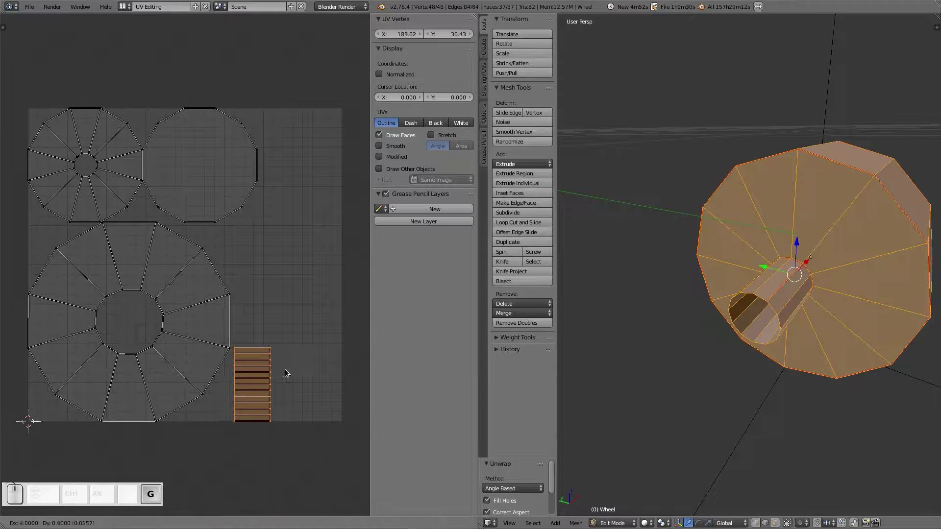
left_click(321, 152)
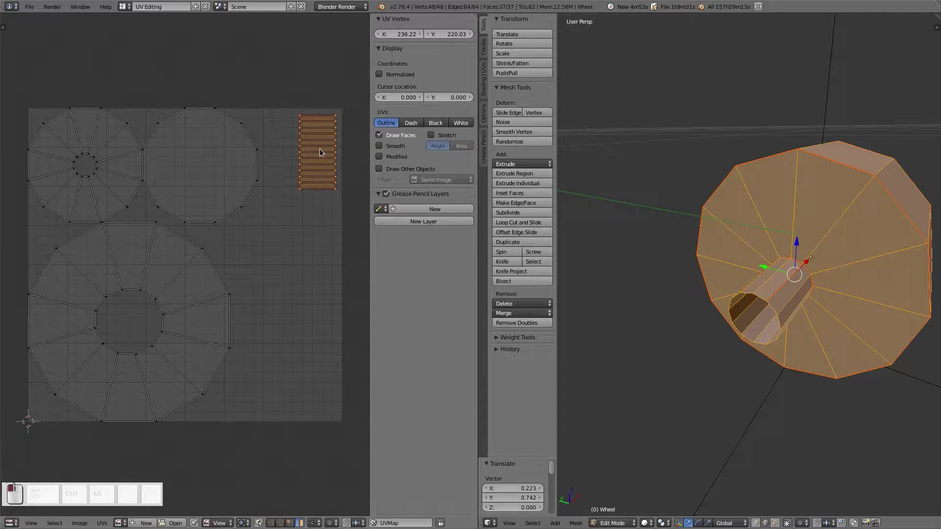
right_click(184, 316)
Select every second crosswise edge around the wheel's tread, six in total, and mark them as seams
middle_click_drag(834, 203, 806, 450)
key("a")
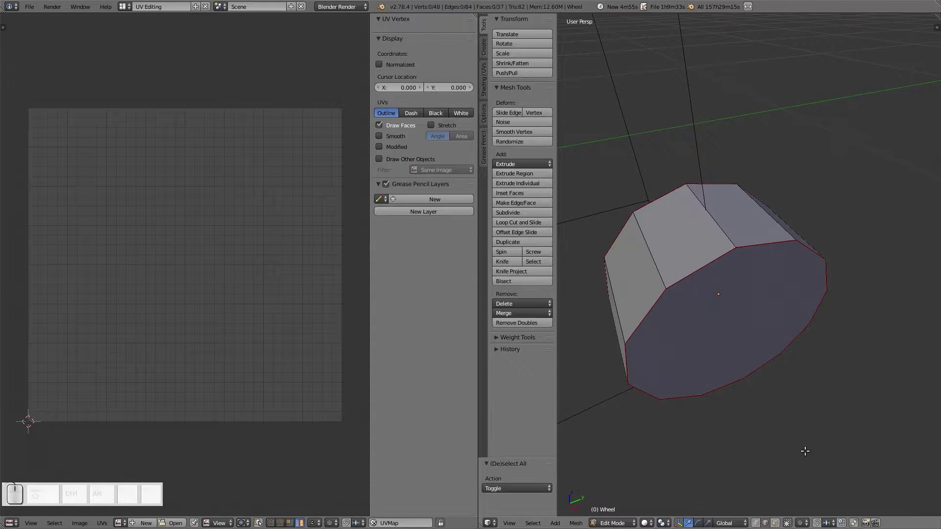
left_click(775, 525)
right_click(702, 230)
middle_click_drag(700, 250, 713, 299)
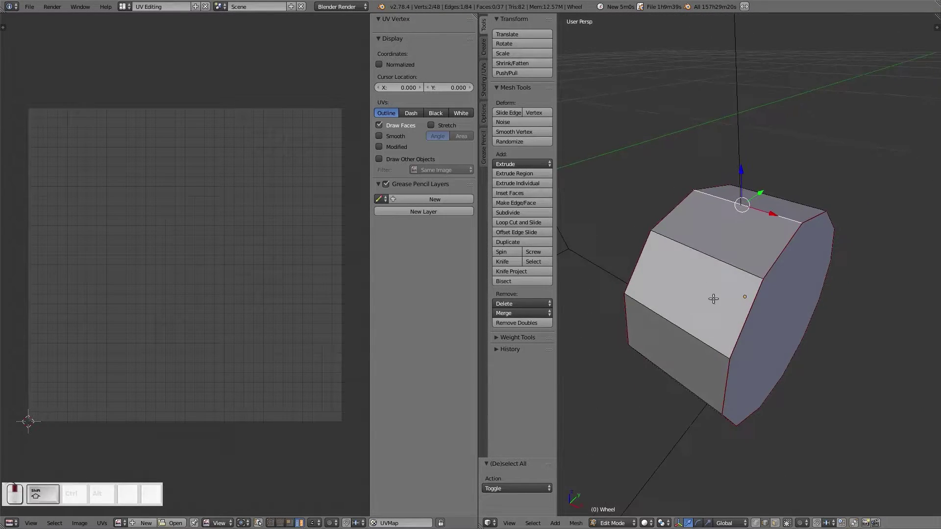
right_click(696, 331, "shift")
middle_click_drag(697, 331, 708, 240)
right_click(708, 206, "shift")
middle_click_drag(708, 206, 748, 197)
right_click(768, 268, "shift")
right_click(802, 222, "shift")
right_click(802, 188, "shift")
key("ctrl+e")
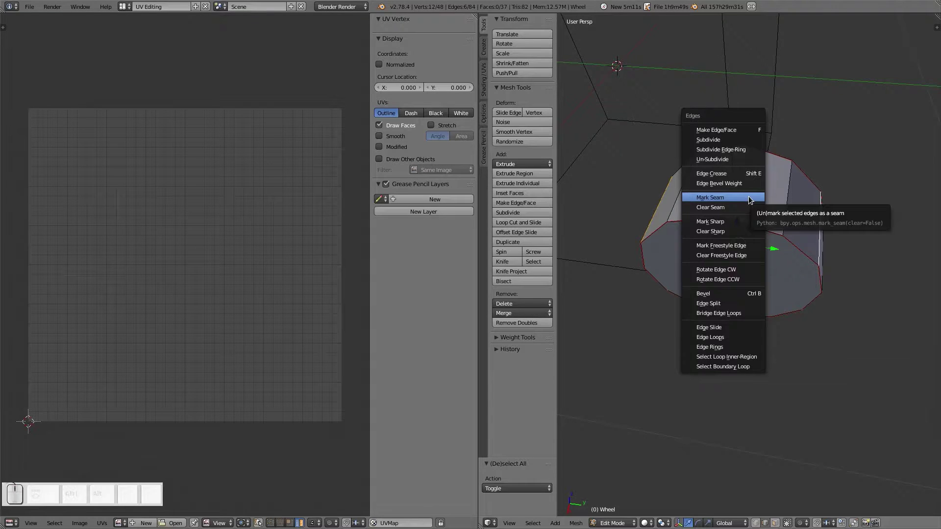
left_click(748, 197)
Select all of the wheel's geometry and unwrap it with the tread split into two-face islands
key("a")
key("a")
key("u")
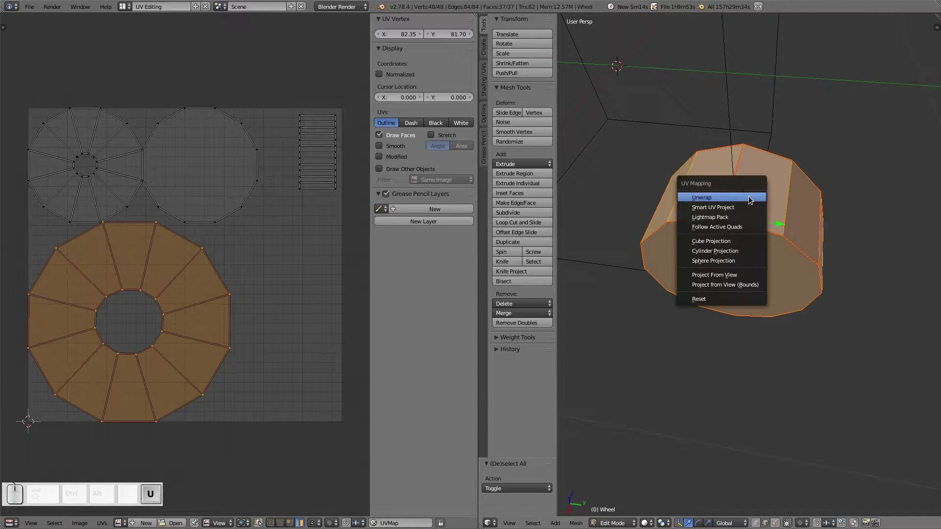
left_click(748, 197)
Examine the wheel tread's two-face UV islands by selecting each in turn, and clear the UV selection
right_click(39, 147)
right_click(147, 128)
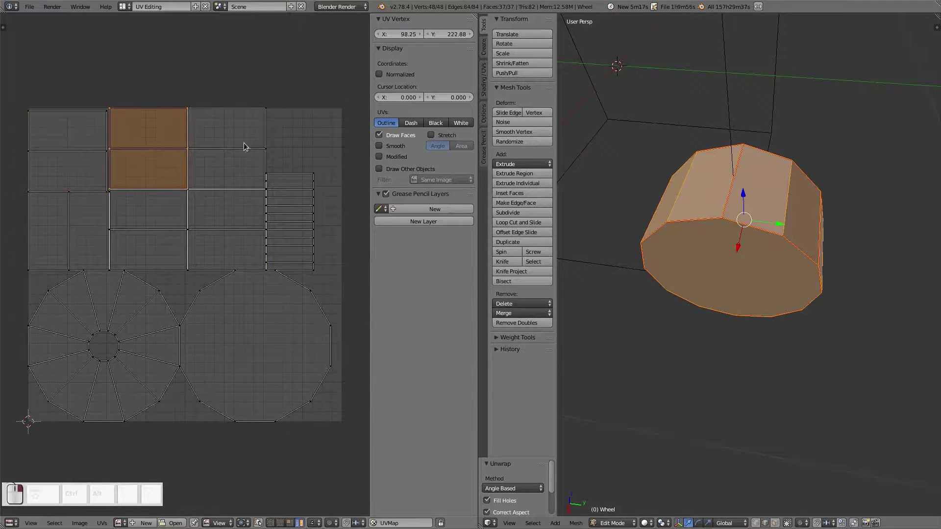
right_click(245, 146)
right_click(229, 225)
right_click(147, 230)
right_click(82, 231)
right_click(92, 164)
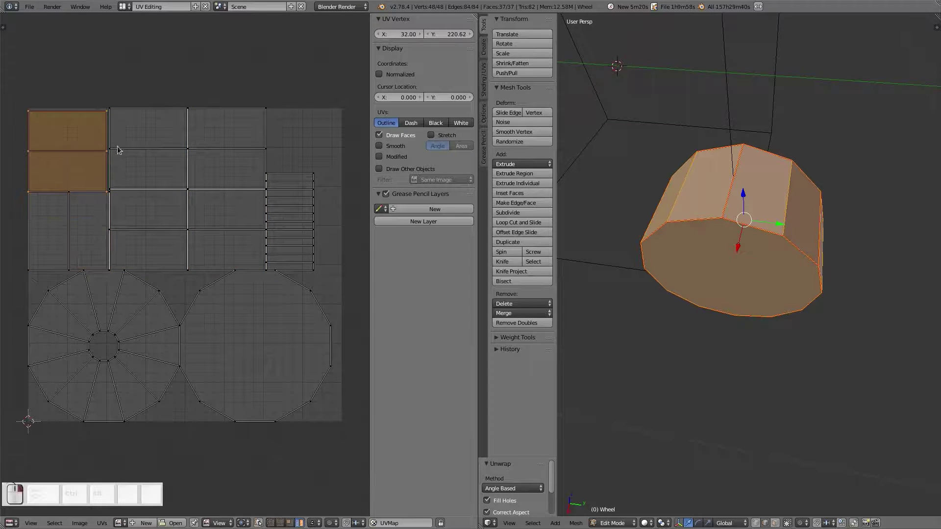
right_click(120, 149)
right_click(258, 143)
right_click(234, 226)
right_click(139, 236)
right_click(74, 227)
key("a")
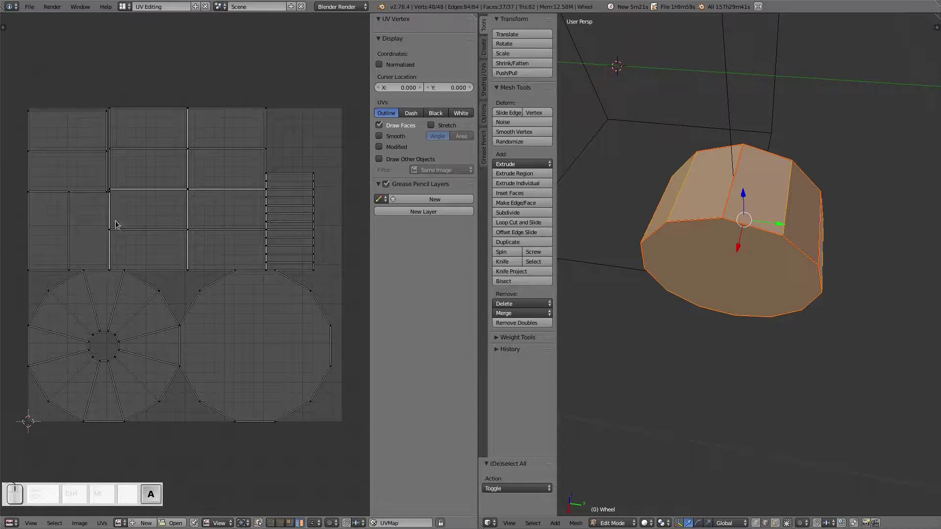
Create a new 1024 by 1024 px image named Untitled with the Color Grid generated type for the UV layout
left_click(143, 523)
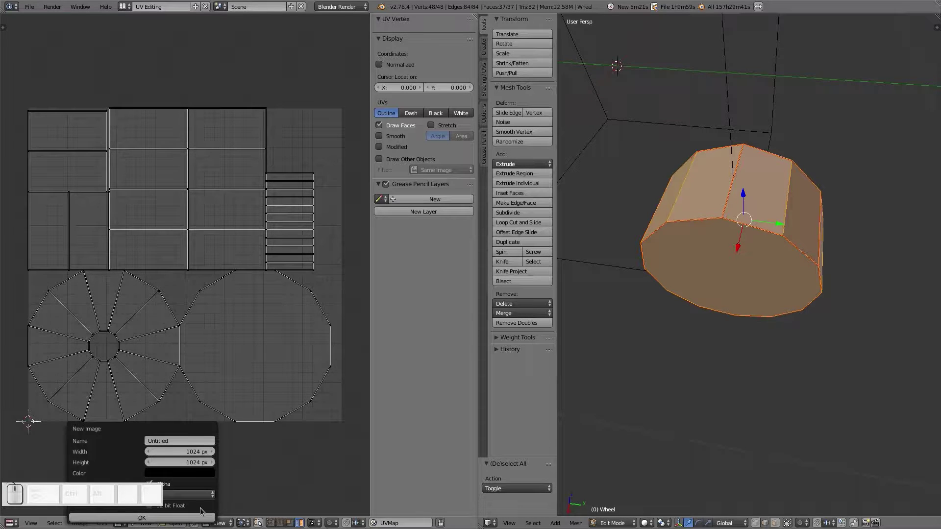
left_click_drag(112, 484, 390, 484)
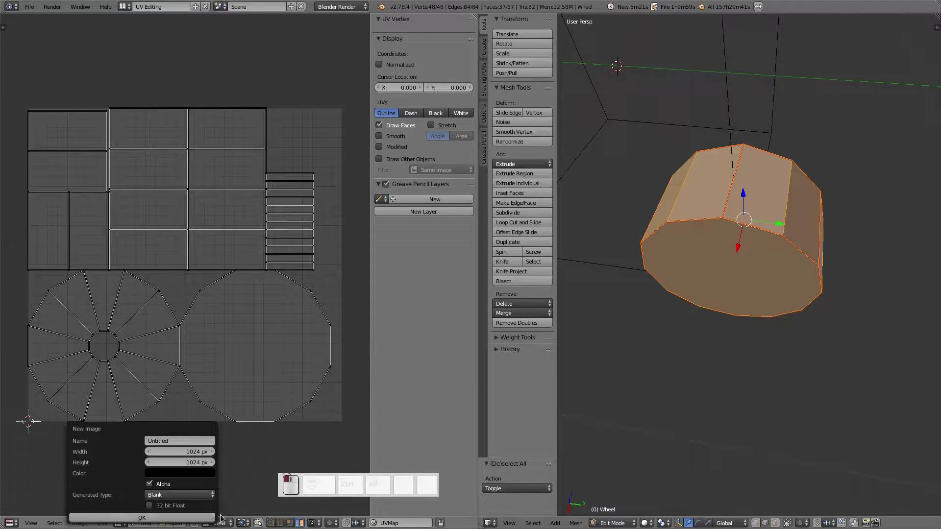
left_click(165, 492)
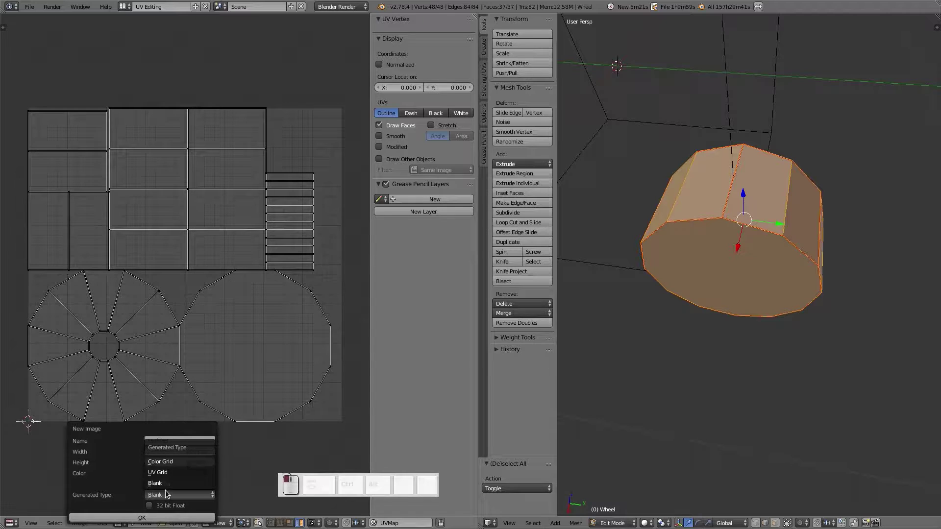
left_click(172, 461)
left_click(142, 517)
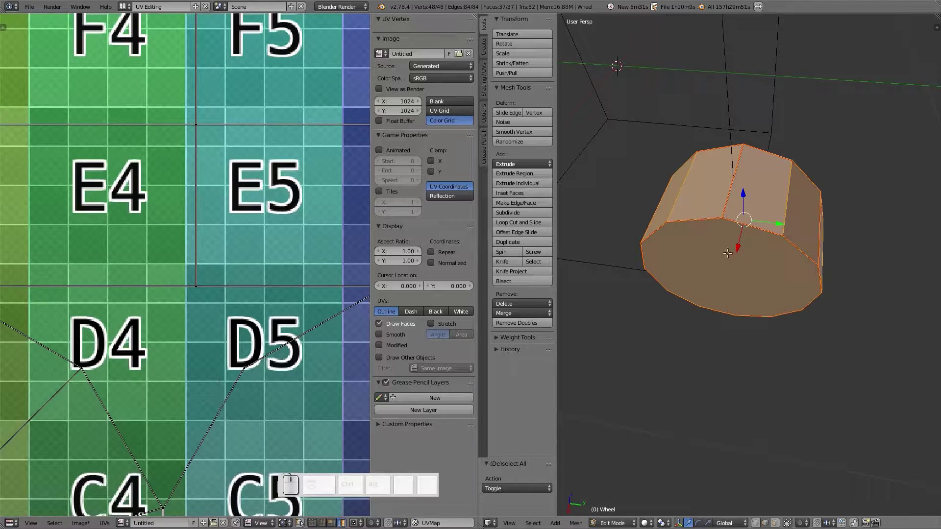
Set the 3D viewport to textured shading and select the tread's UV island at the image's upper-left corner
key("z")
left_click(737, 218)
key("z")
left_click(732, 169)
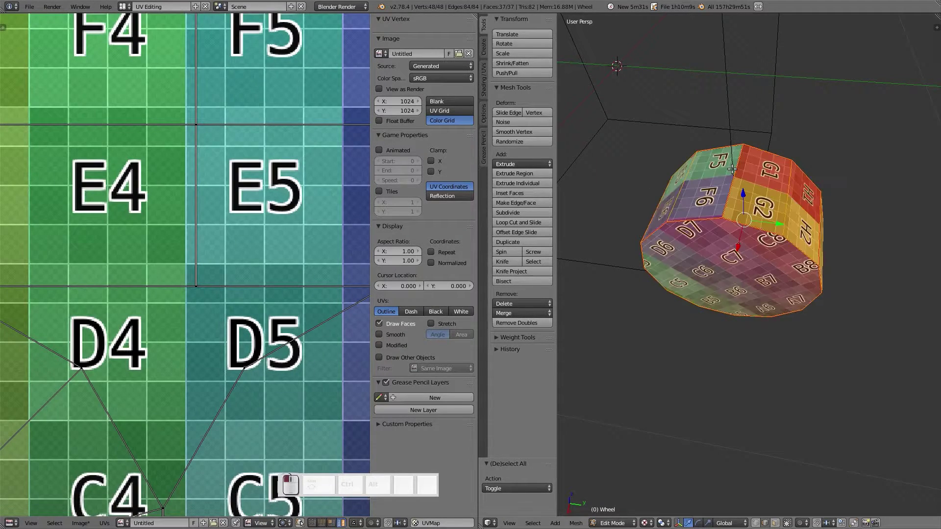
key("a")
key("a")
scroll(227, 247, "down", 7)
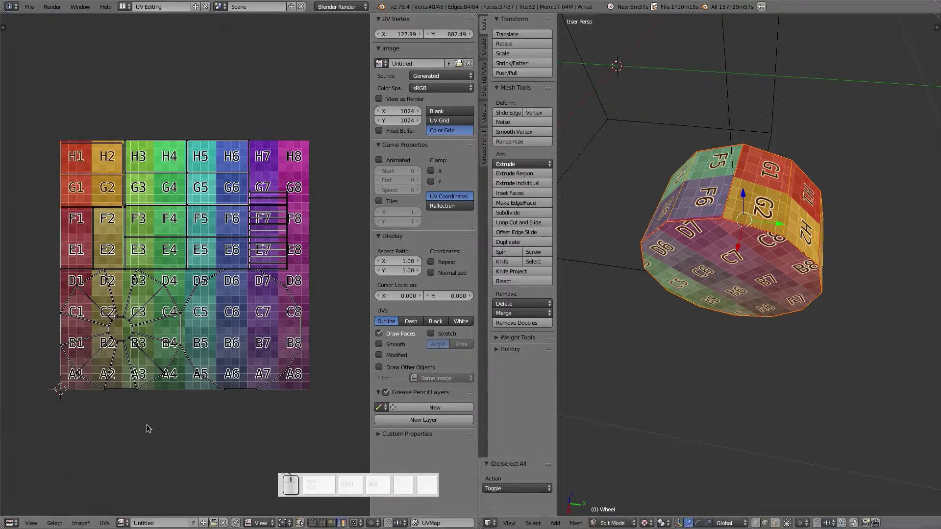
Constrain the UVs to the image bounds and stack the equally oriented two-face tread islands in the image's upper-left corner
left_click(103, 523)
left_click(113, 504)
scroll(176, 283, "up", 2)
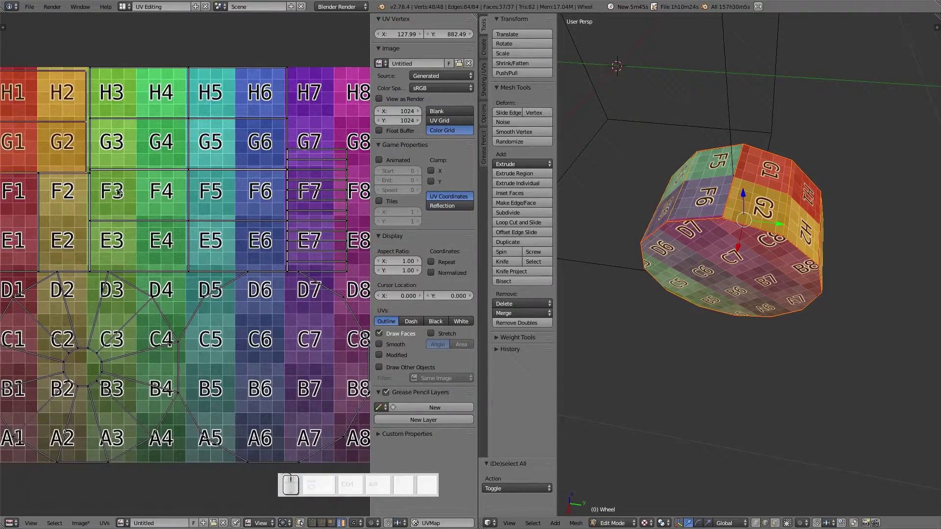
middle_click_drag(106, 194, 234, 236)
key("g")
left_click(208, 212)
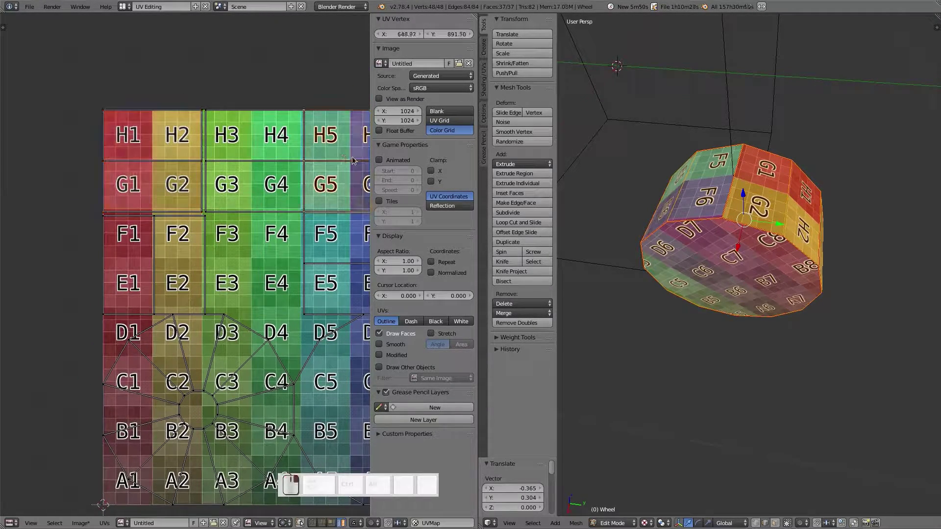
key("g")
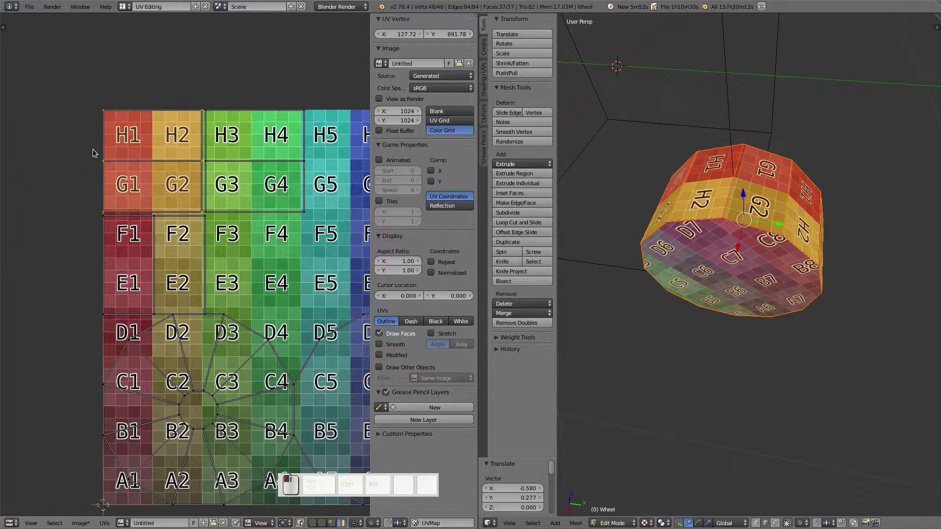
left_click(251, 167)
key("ctrl+z")
Rotate the remaining two-face tread island by -90 degrees and move it onto the stack in the upper-left corner
scroll(222, 272, "down", 3)
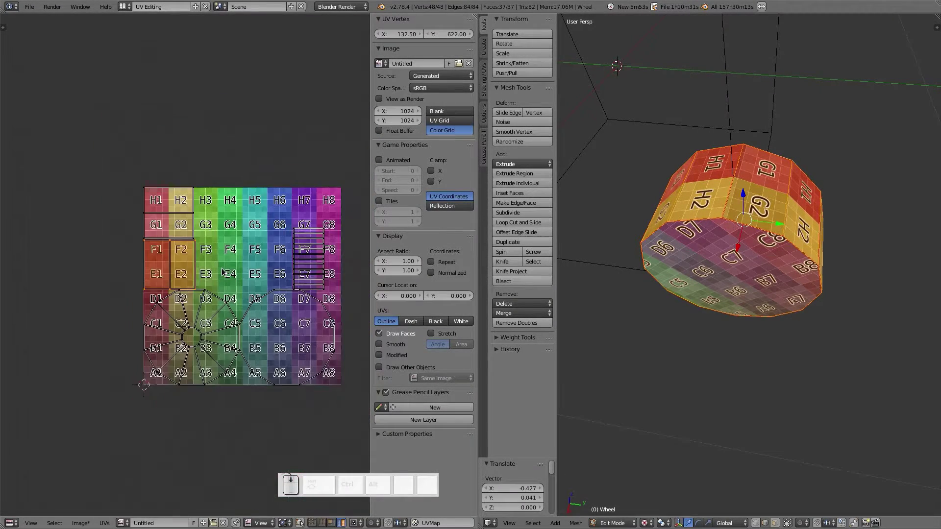
scroll(222, 272, "up", 2)
key("r")
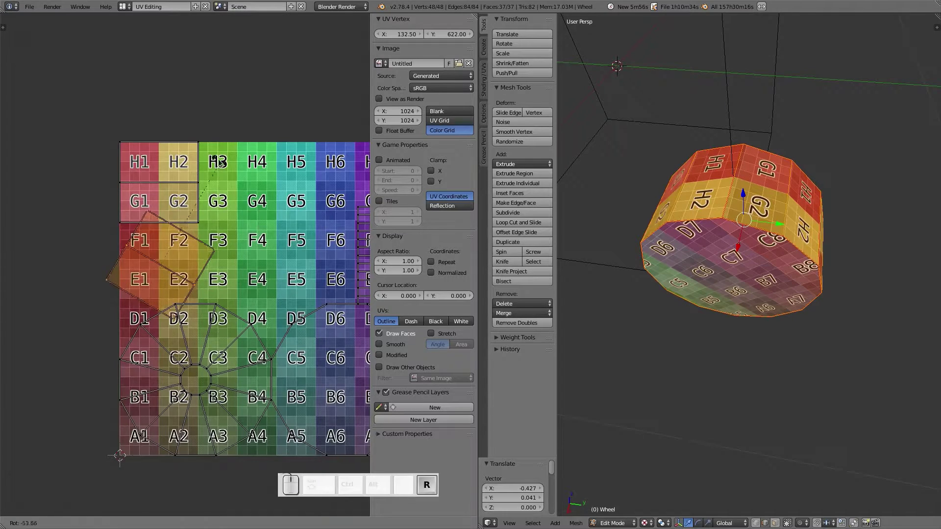
left_click(164, 156, "ctrl")
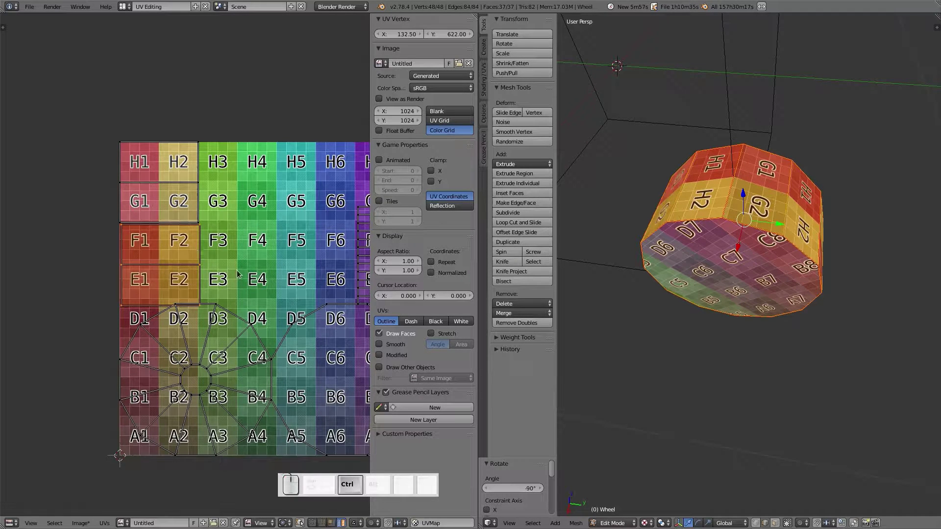
key("g")
left_click(142, 74)
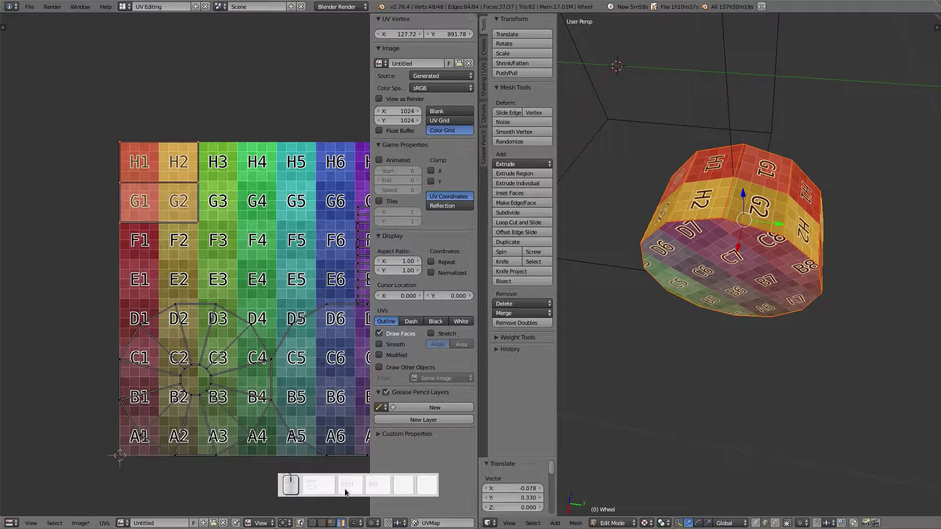
left_click(65, 505)
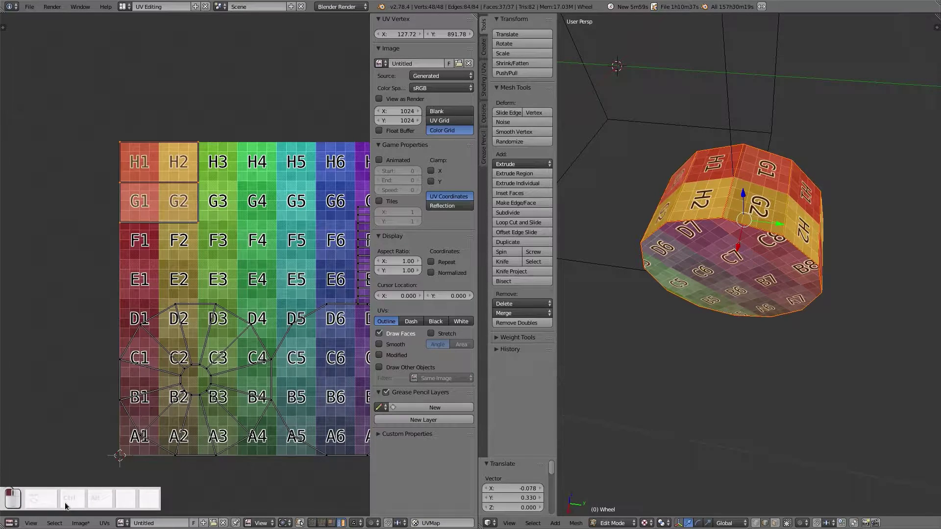
Clear the selection, switch to face selection and select the two adjacent tread faces whose grid texture is upside down
key("a")
middle_click_drag(668, 229, 739, 270)
right_click(750, 350, "shift")
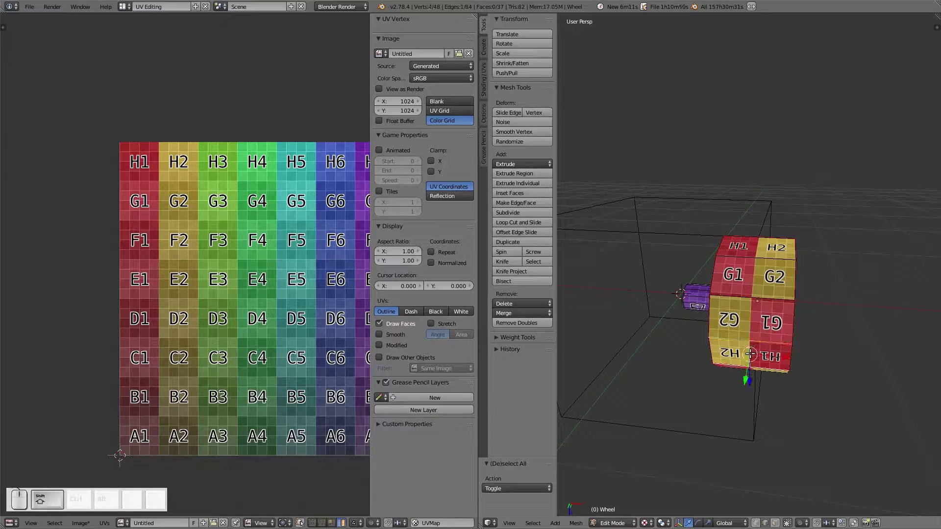
key("a")
key("a")
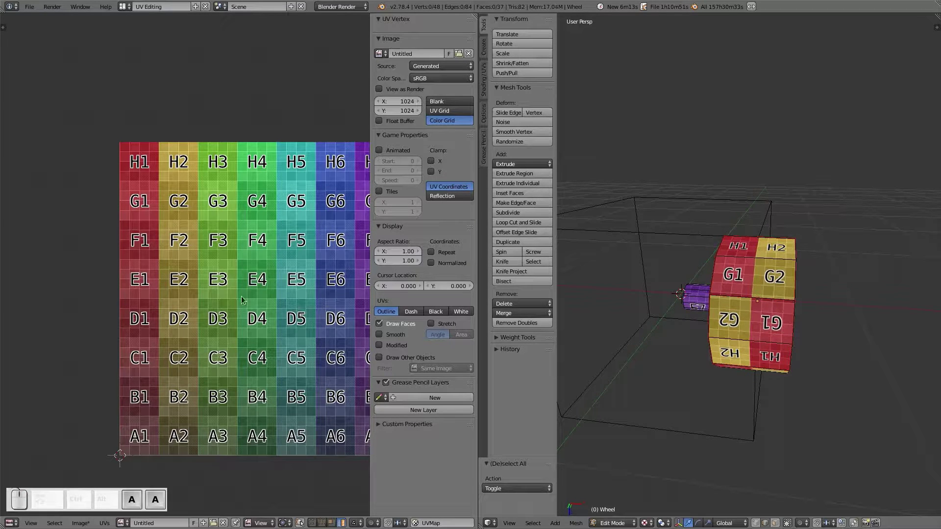
left_click(776, 523)
right_click(759, 339)
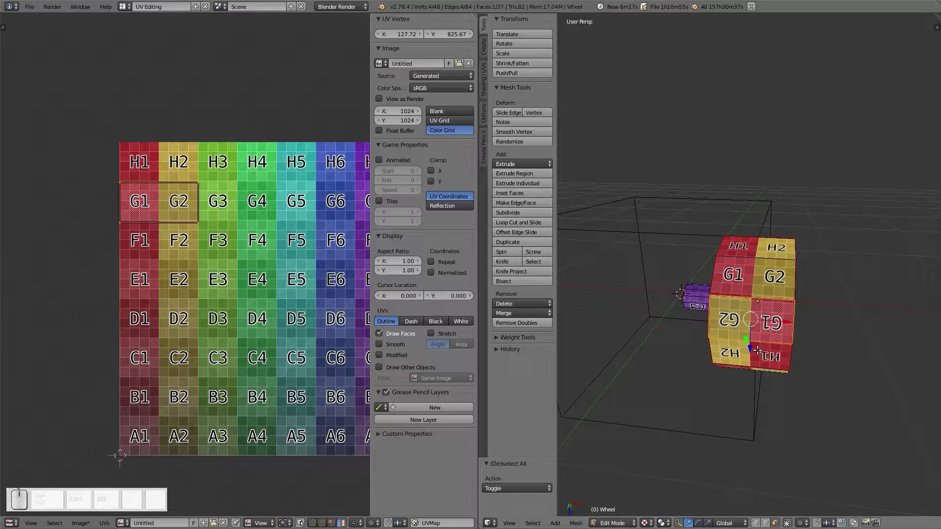
right_click(758, 351)
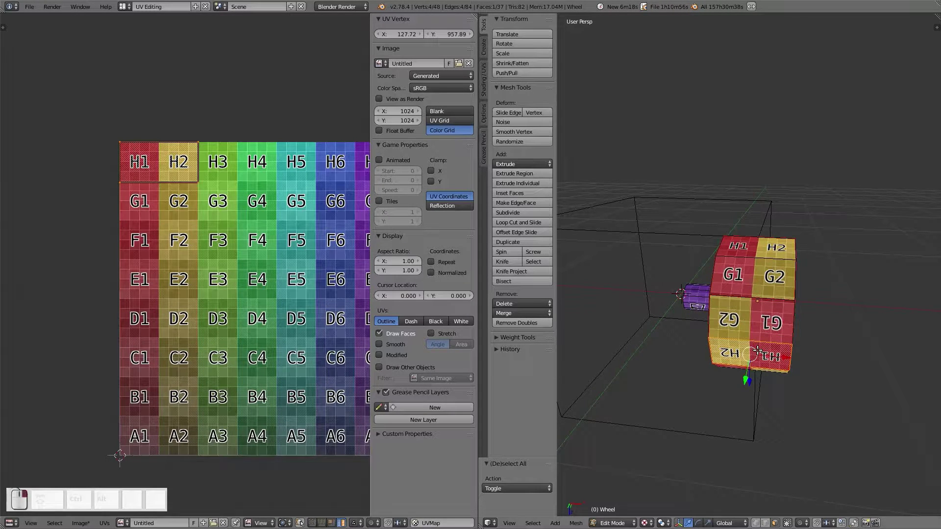
right_click(750, 326)
right_click(740, 351, "shift")
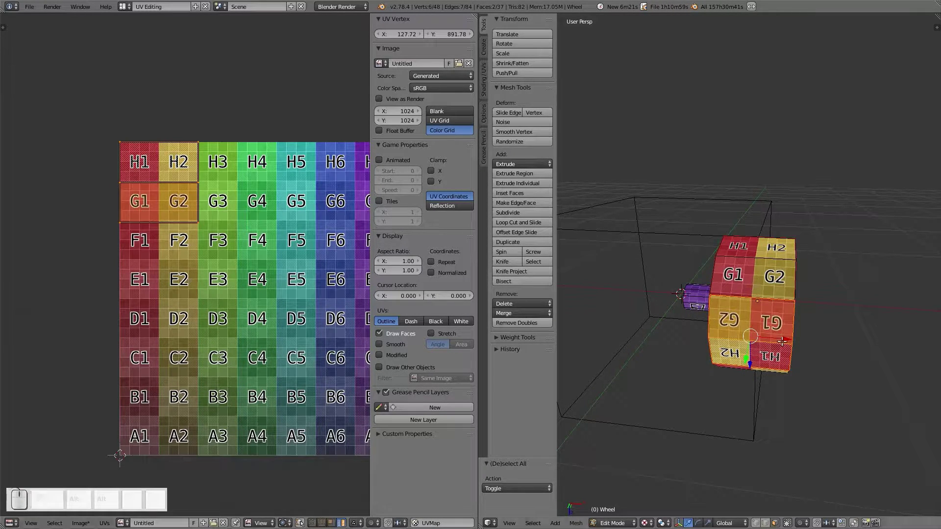
Select the UVs of the two tread faces, rotate them 180 degrees in place and deselect the geometry
key("a")
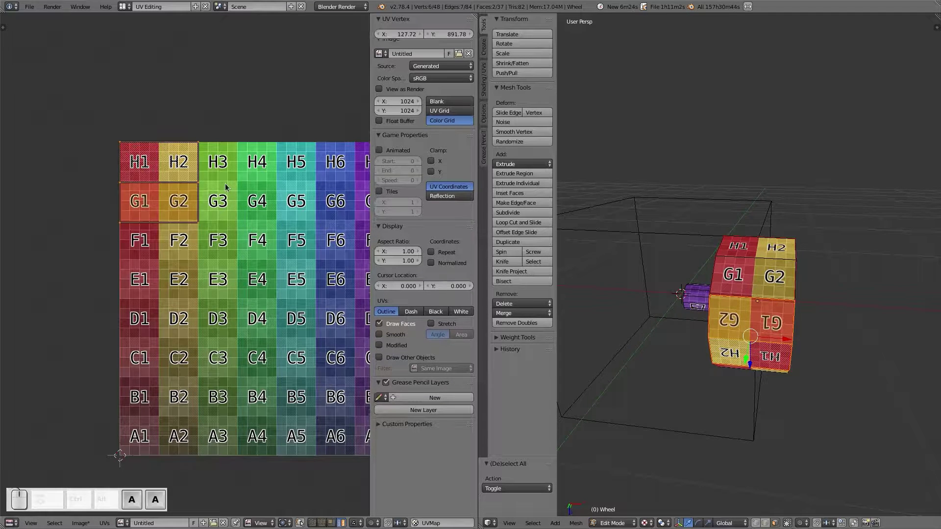
key("r")
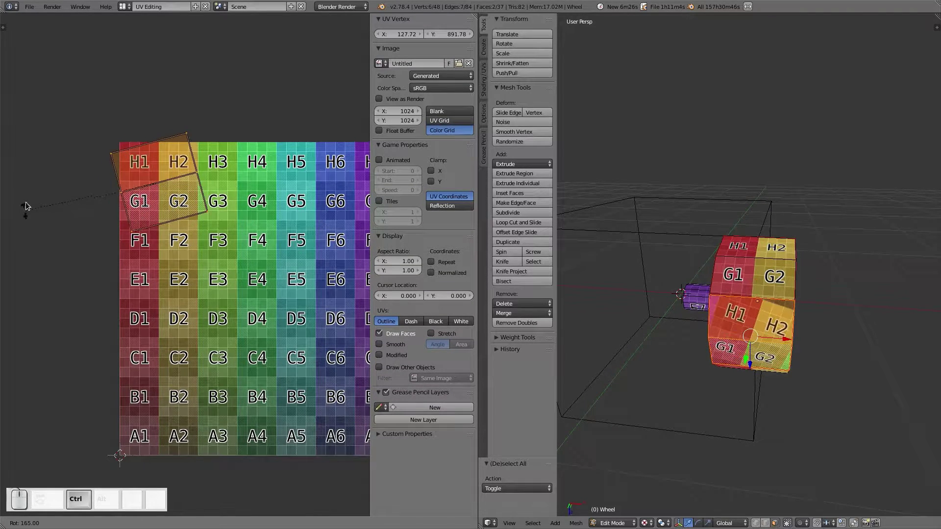
left_click(34, 188, "ctrl")
key("a")
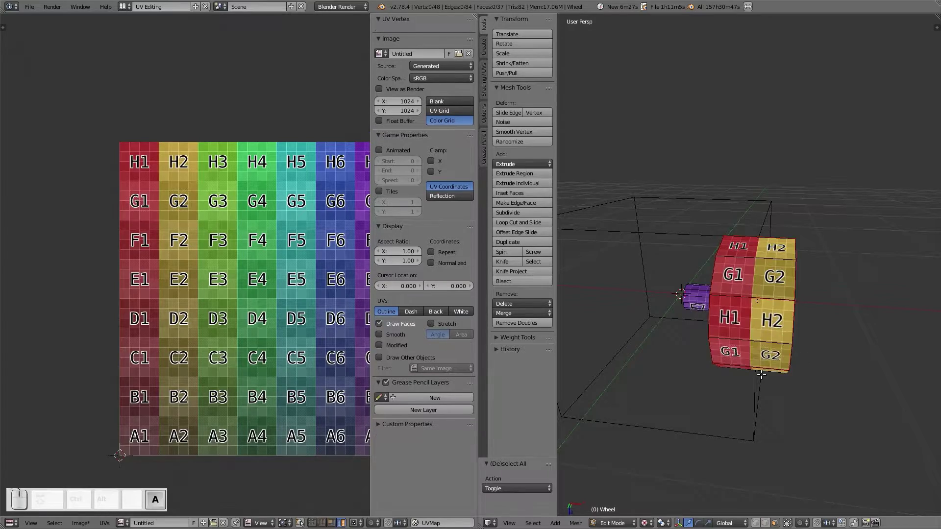
Select all of the wheel's geometry and move the plain round cap's UV island to the upper edge beside the tread stack
scroll(761, 284, "up", 5)
middle_click_drag(762, 284, 655, 338)
key("a")
key("a")
key("a")
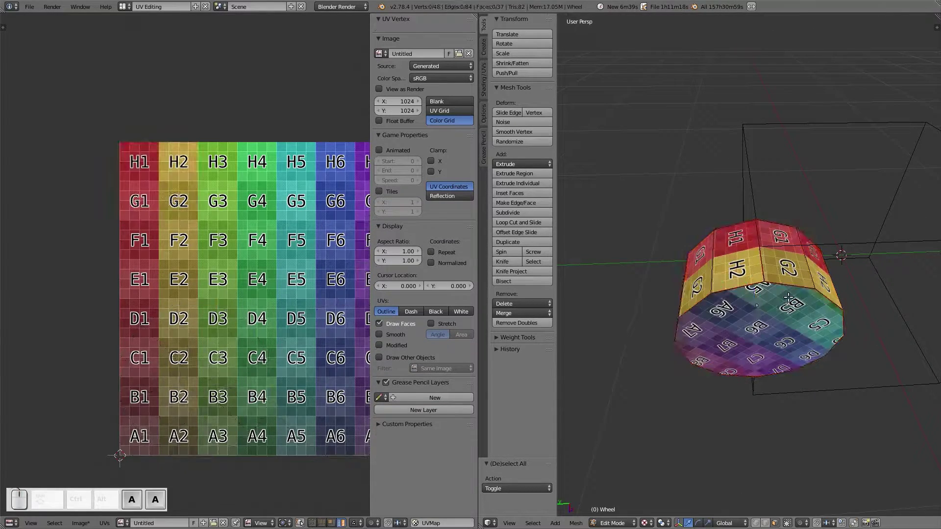
scroll(277, 383, "down", 2)
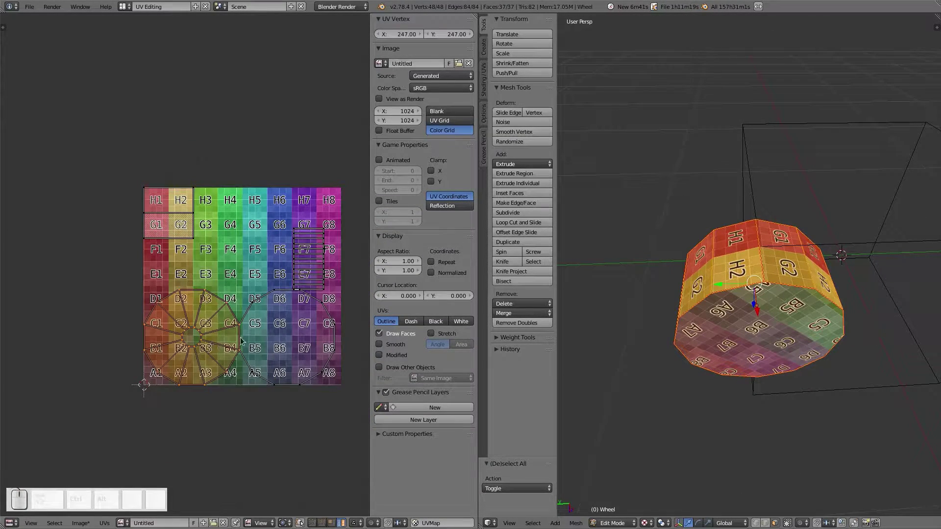
left_click(289, 334)
key("g")
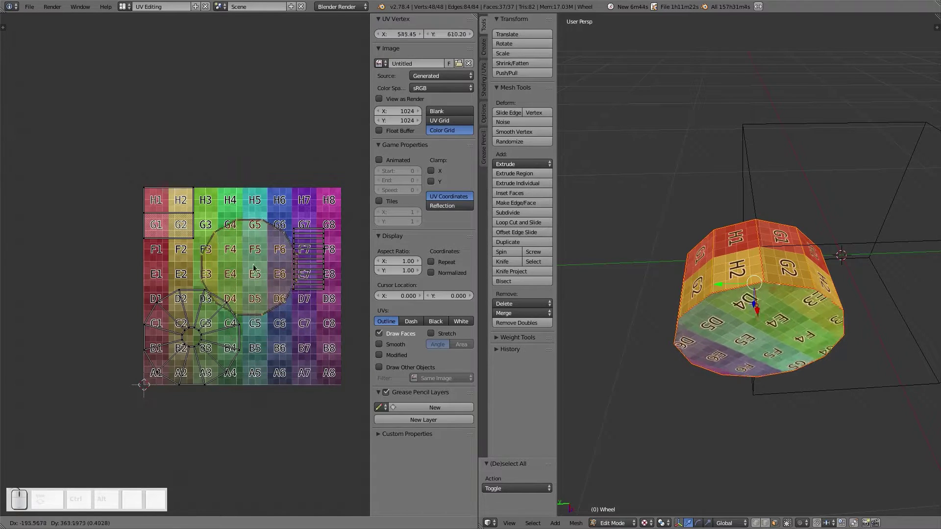
left_click(251, 233)
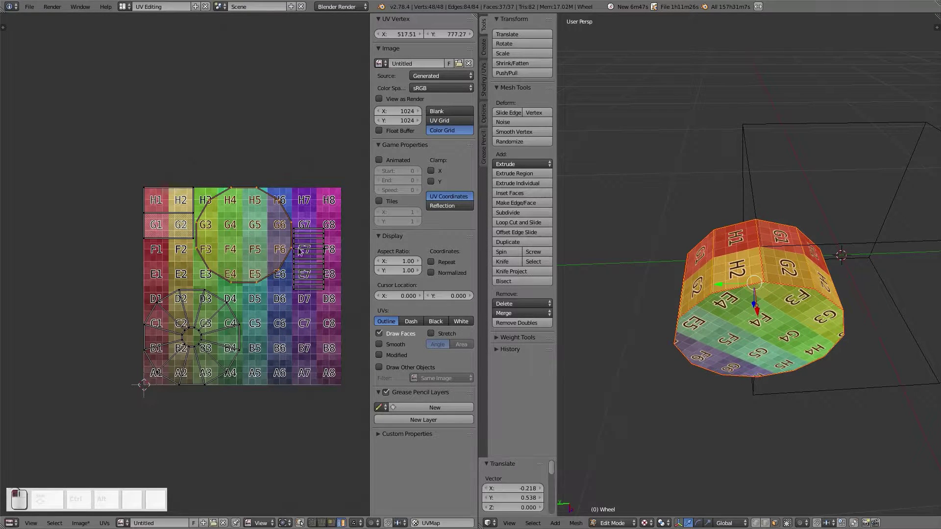
Move the axle's strip island to the upper-right corner of the image and shift the spoked round island slightly up
left_click(319, 255)
key("g")
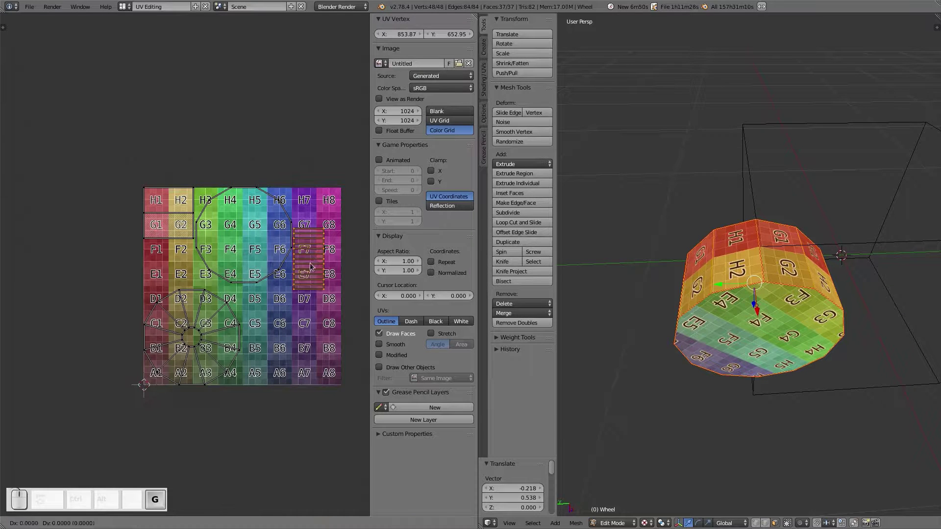
left_click(336, 206)
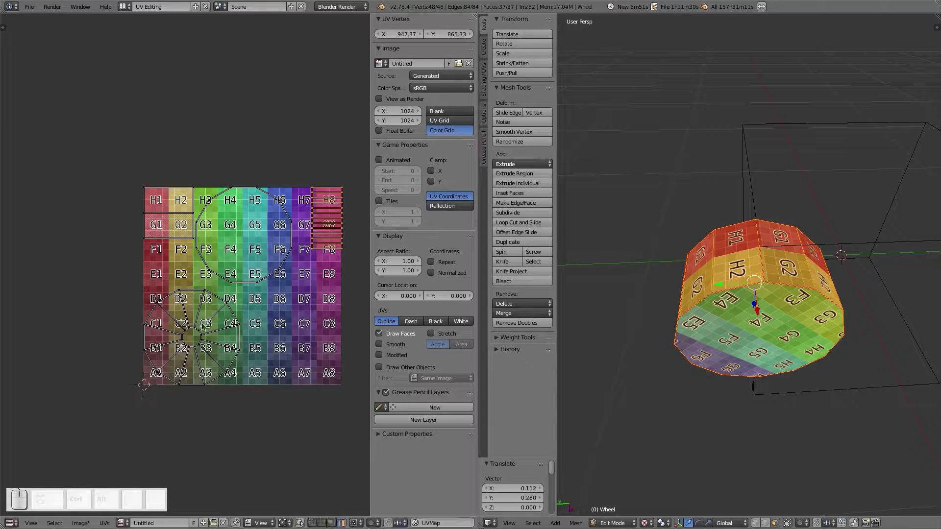
left_click(203, 326)
key("g")
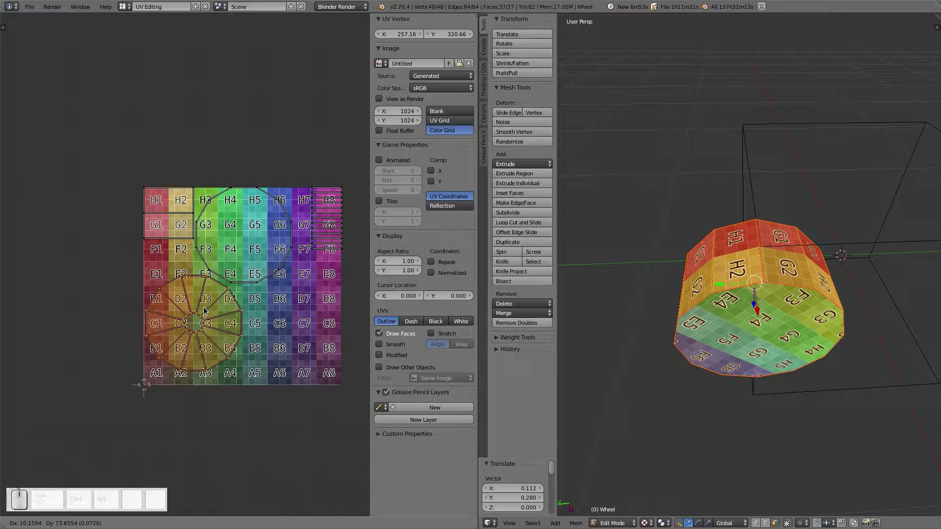
left_click(204, 310)
key("a")
Return the wheel to Object Mode and switch to the Default screen layout
key("Tab")
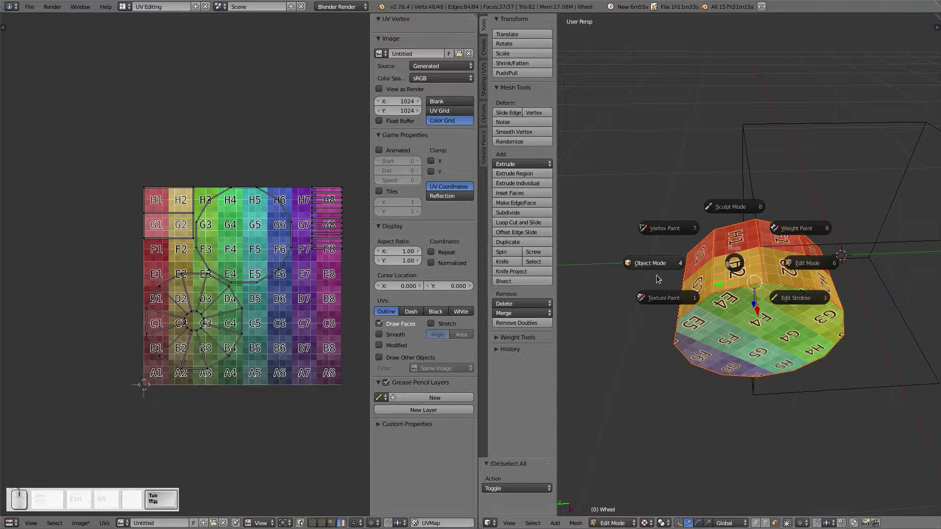
left_click(658, 279)
middle_click_drag(659, 279, 674, 265)
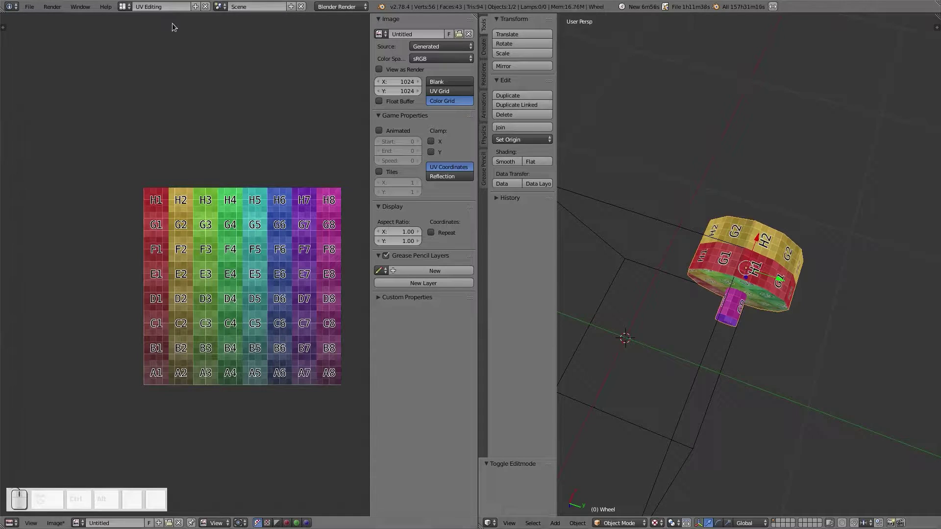
left_click(121, 7)
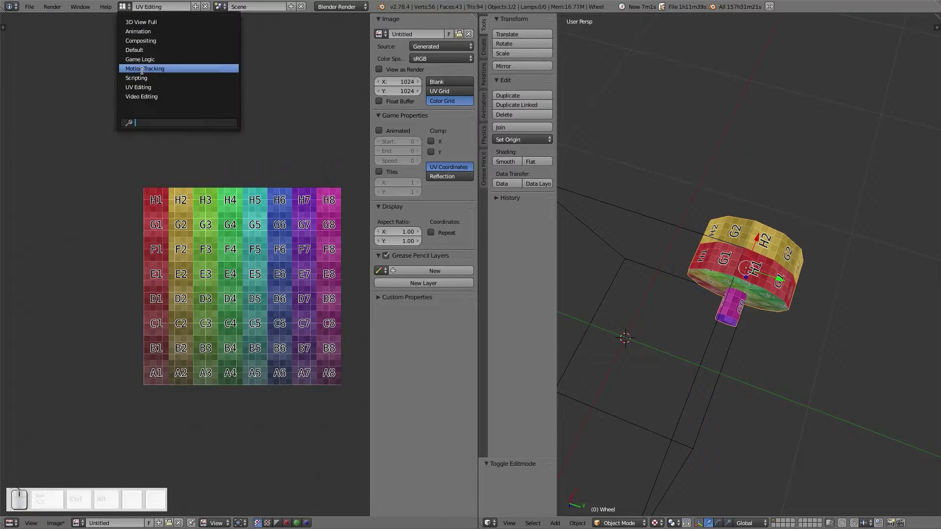
left_click(147, 50)
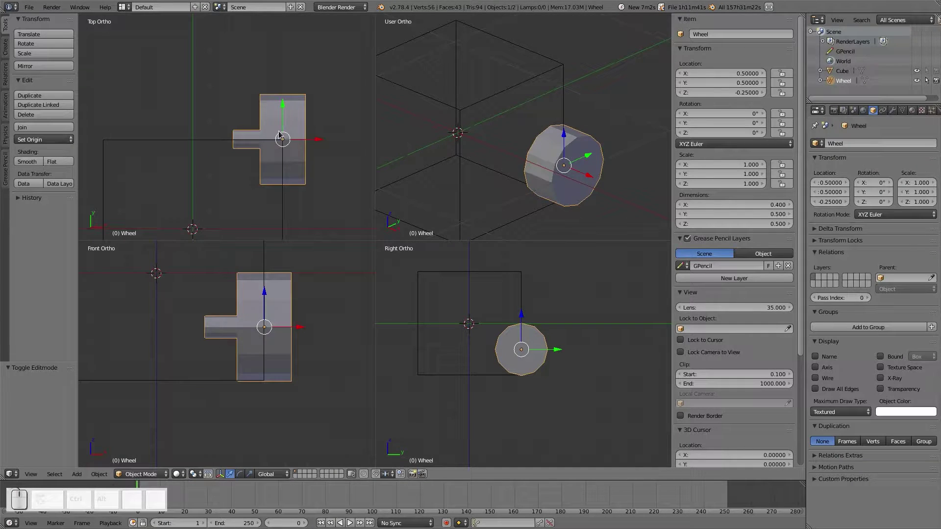
Duplicate the wheel and place the copy 1 unit away in the negative Y direction
scroll(283, 127, "down", 4)
middle_click_drag(261, 146, 269, 129, "shift")
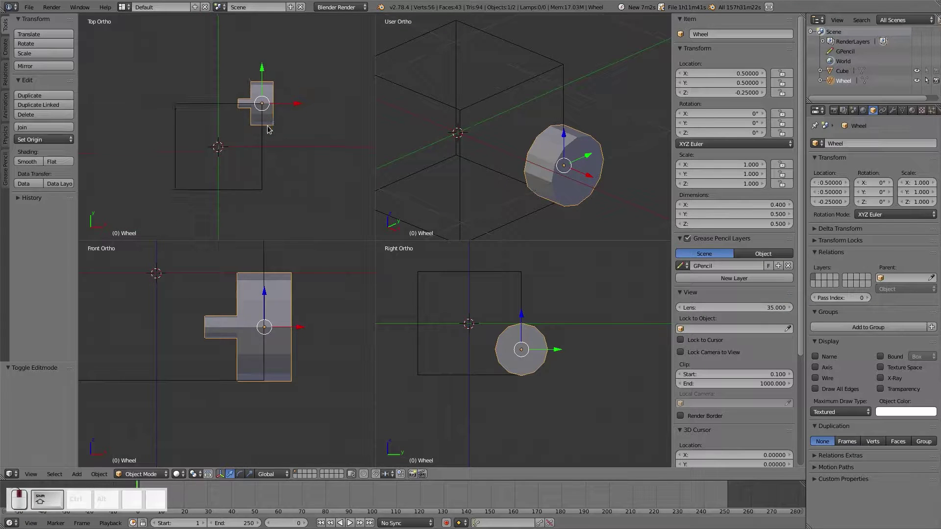
key("shift+d")
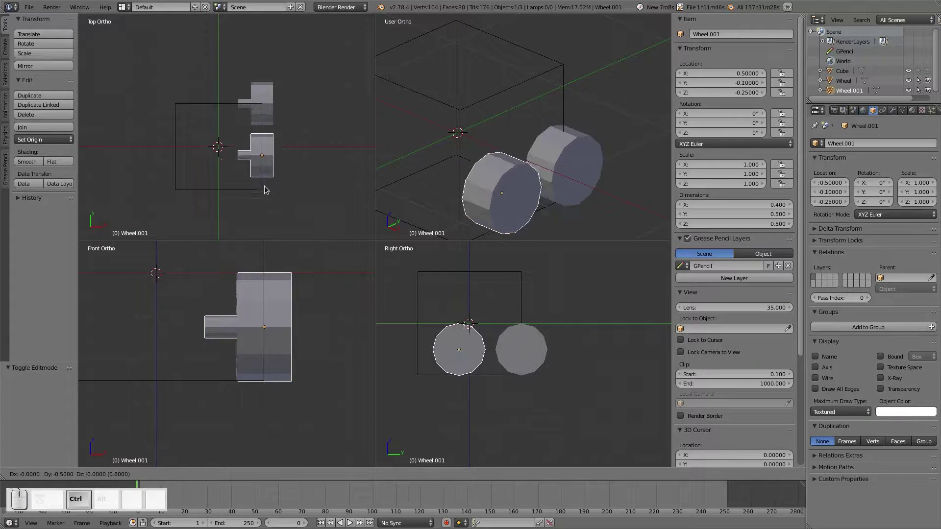
left_click(265, 219)
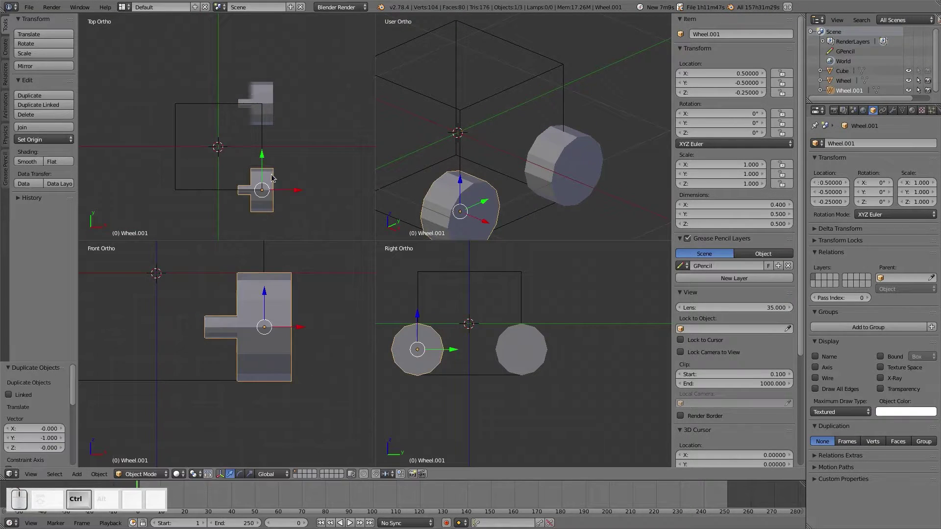
Duplicate both wheels, offset the copies by -1 along X, and rotate them 180 degrees so their axles face inward
left_click(264, 110, "shift")
key("shift+d")
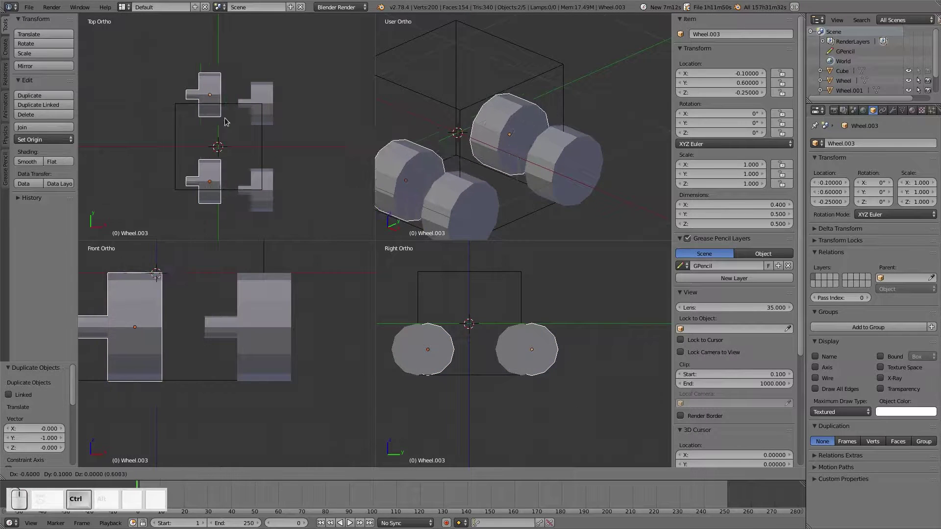
left_click(196, 131)
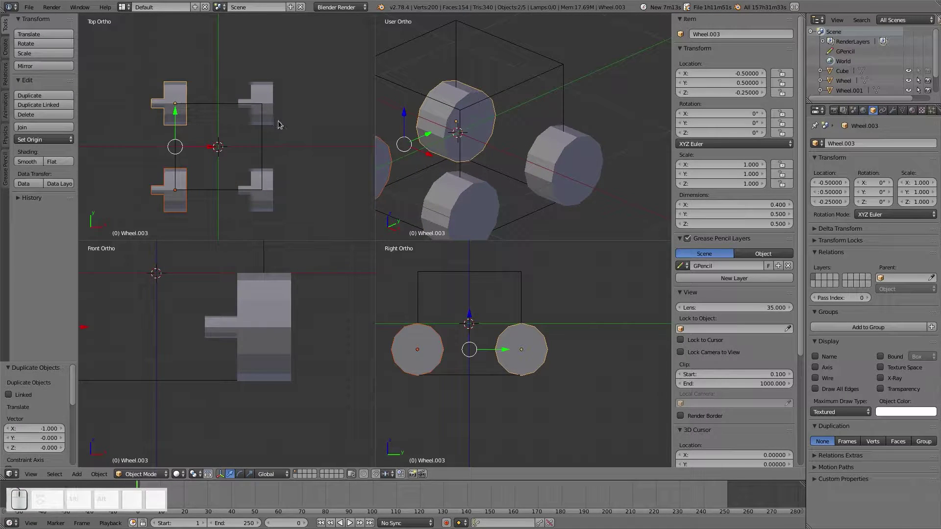
key("r")
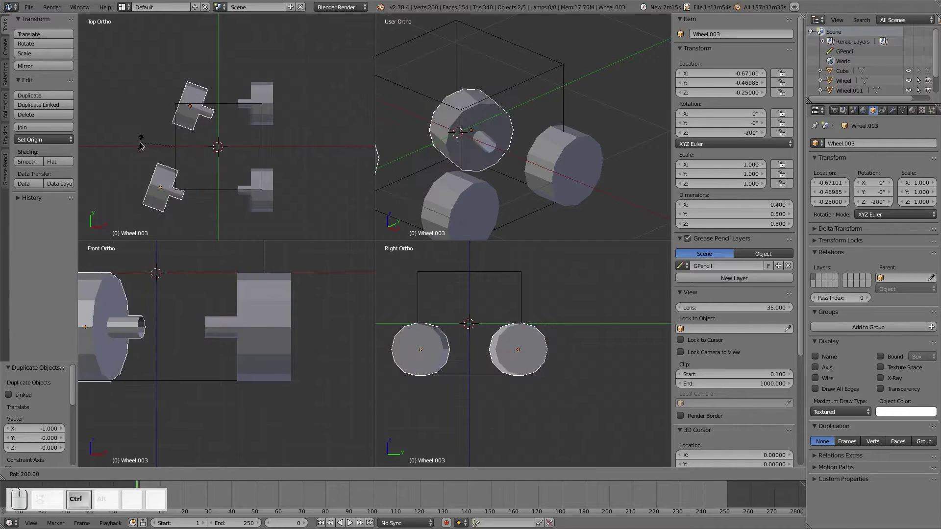
left_click(130, 159)
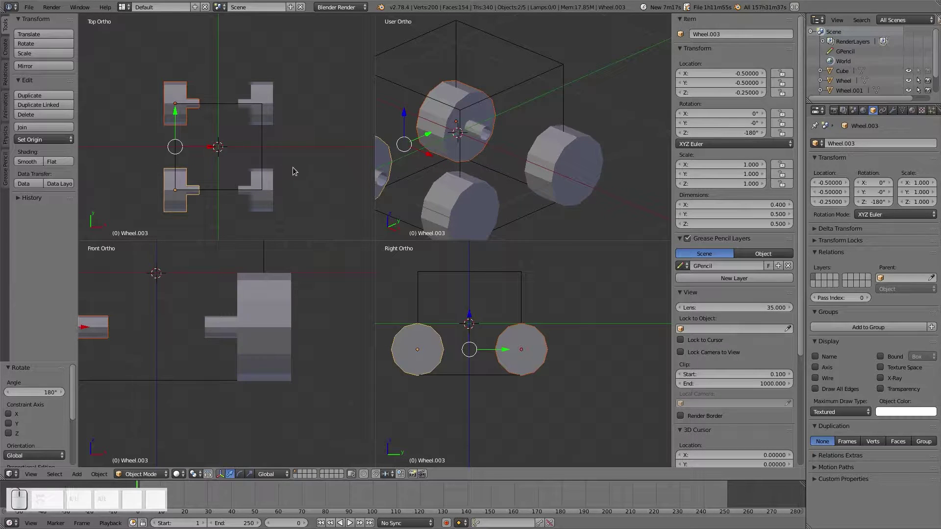
Rename the front-left wheel as Wheel_FL
key("a")
right_click(179, 93)
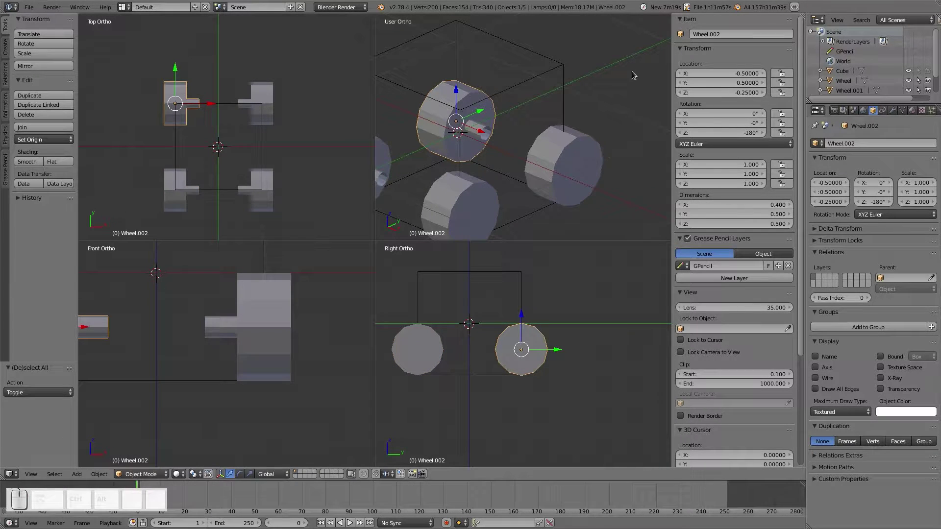
left_click(742, 35)
type("Wh")
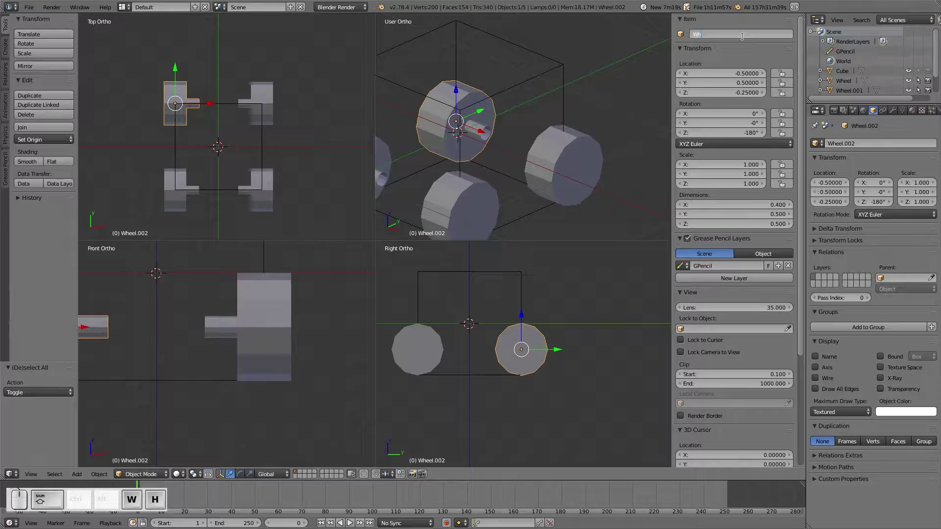
type("eel_")
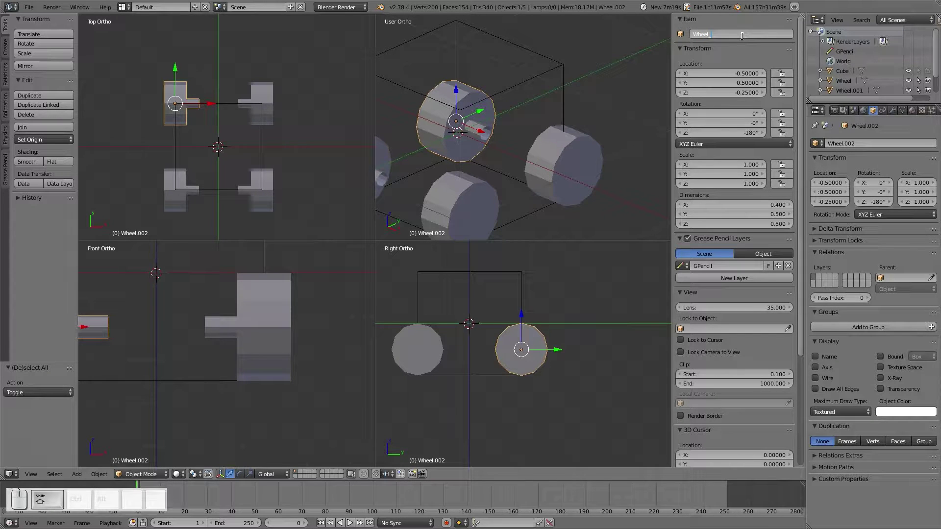
type("F")
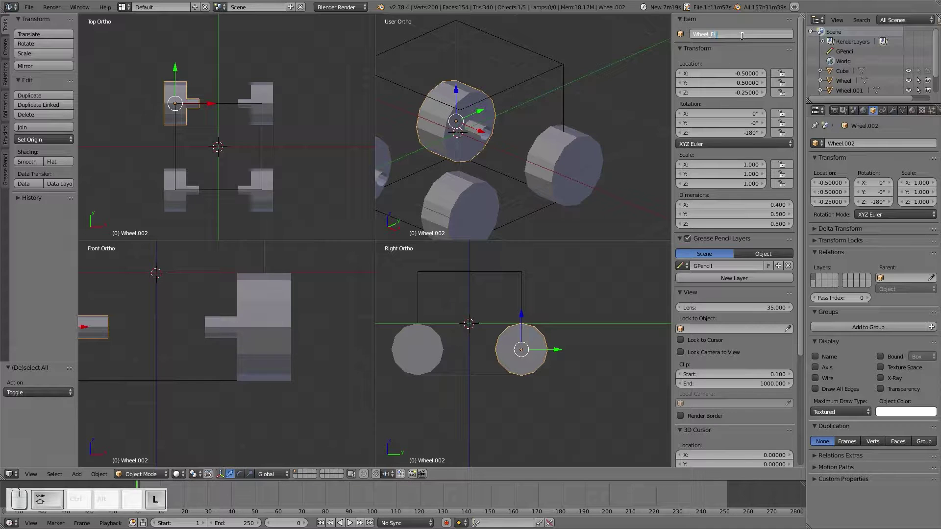
type("L")
key("Return")
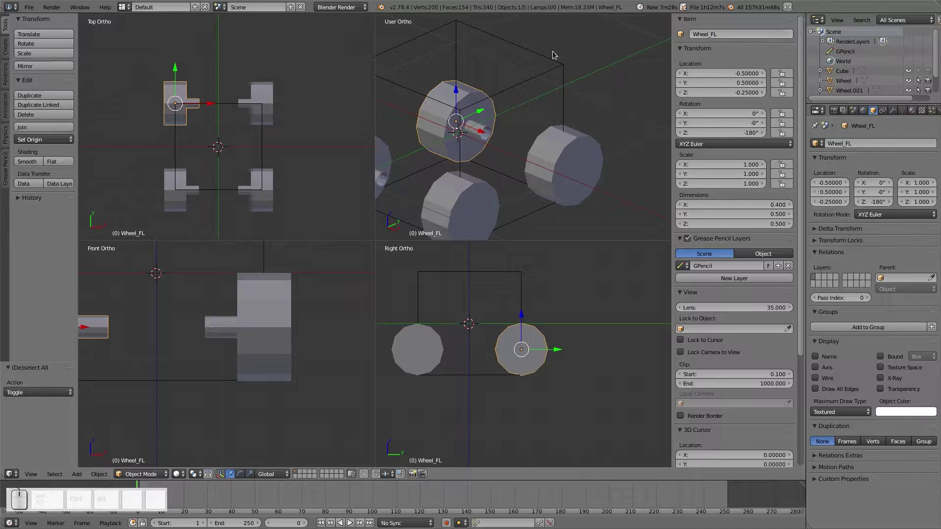
Rename the front-right wheel as Wheel_FR
right_click(267, 100)
left_click(744, 36)
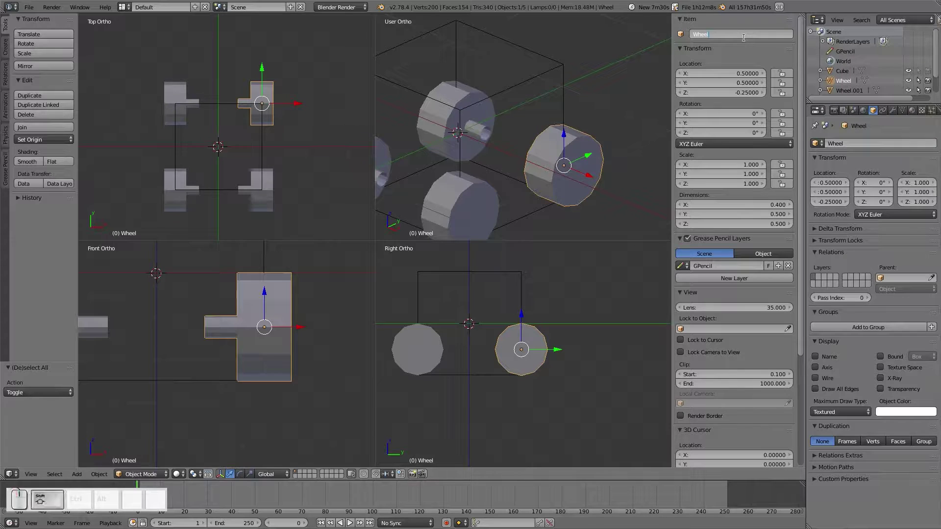
type("_FR")
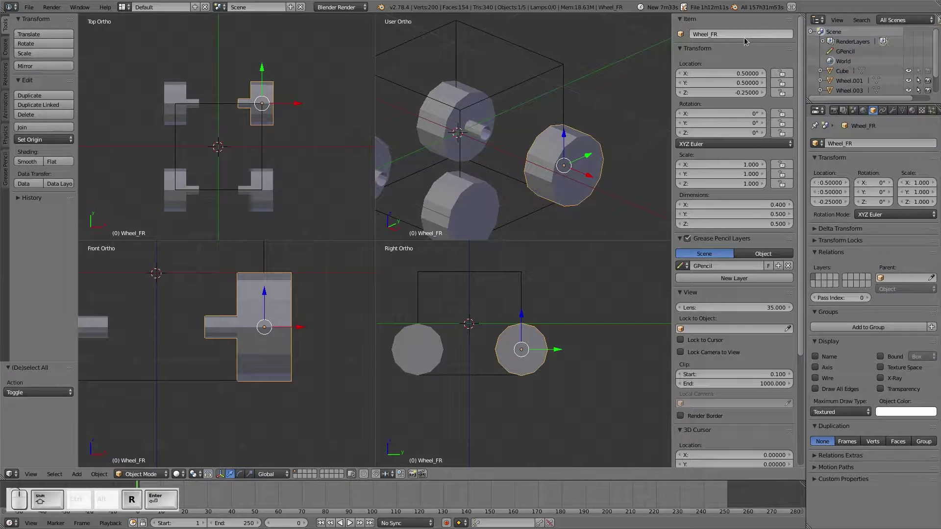
key("Return")
Rename the rear-right wheel as Wheel_RR
right_click(261, 208)
left_click(743, 34)
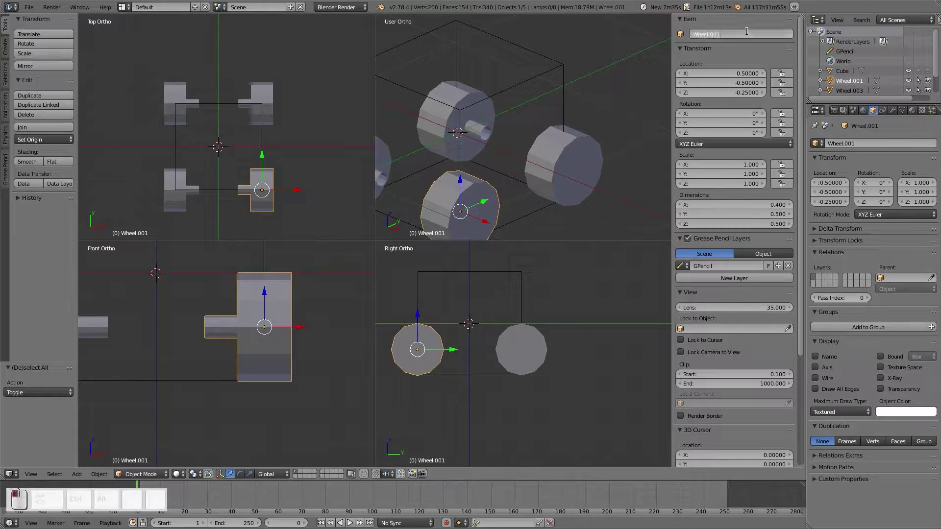
key("BackSpace")
key("BackSpace")
type("_RR")
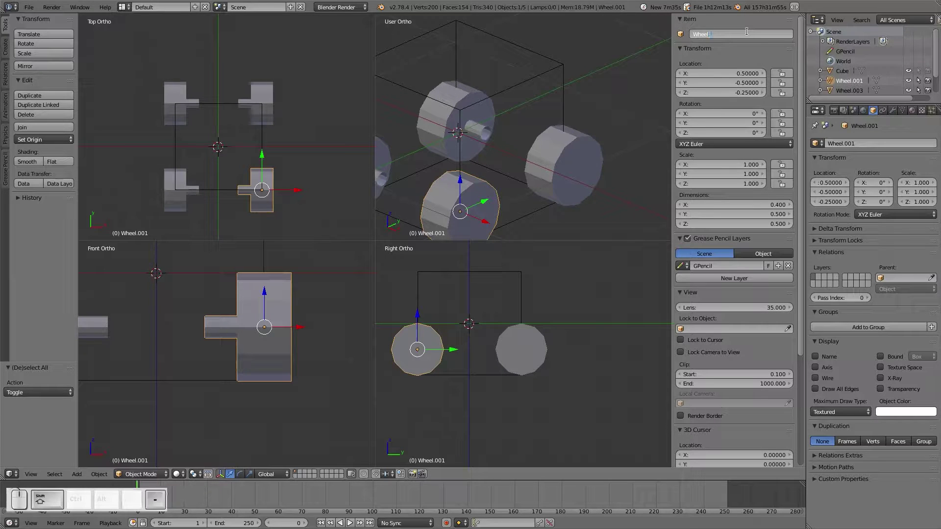
key("Return")
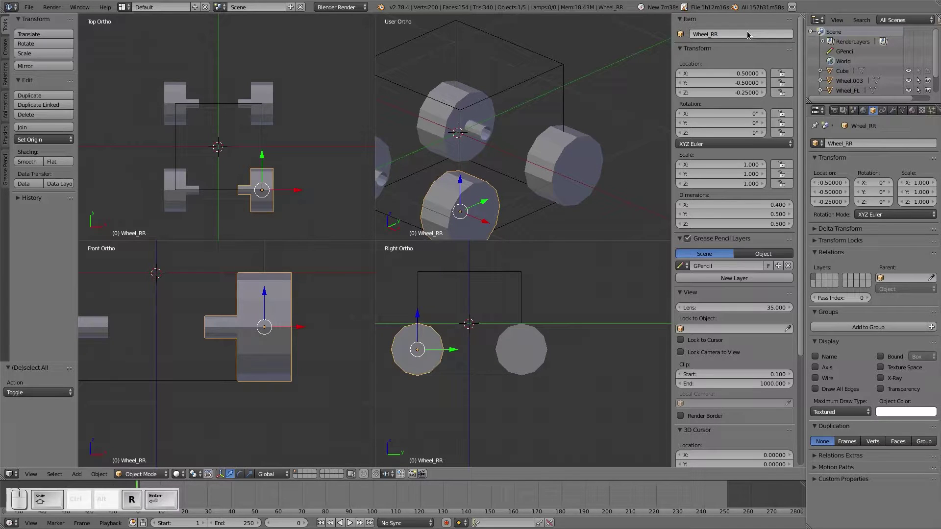
Rename the rear-left wheel as Wheel_LR
right_click(185, 204)
left_click(741, 35)
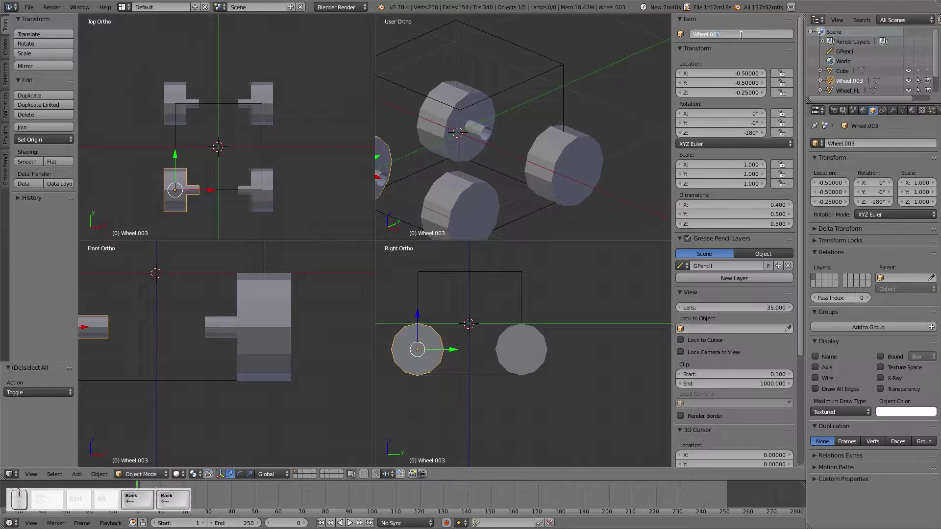
type("_L")
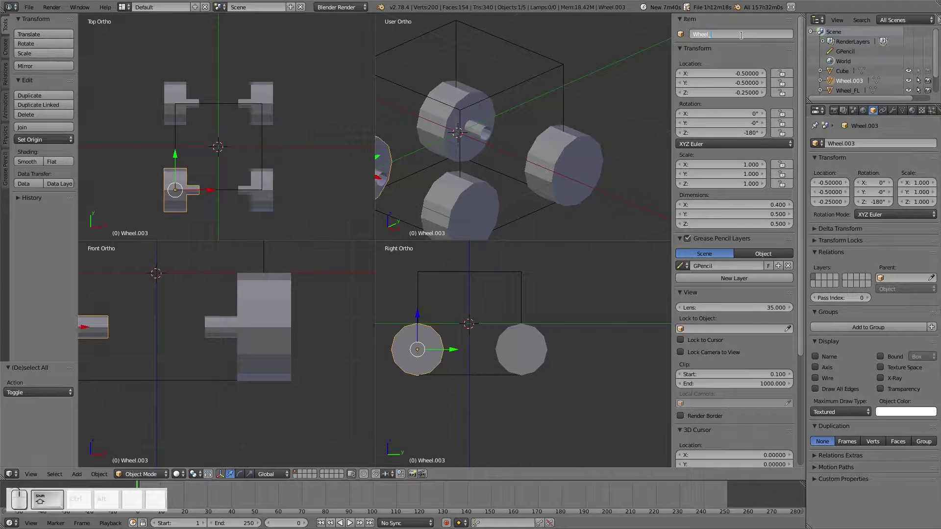
type("R")
key("Return")
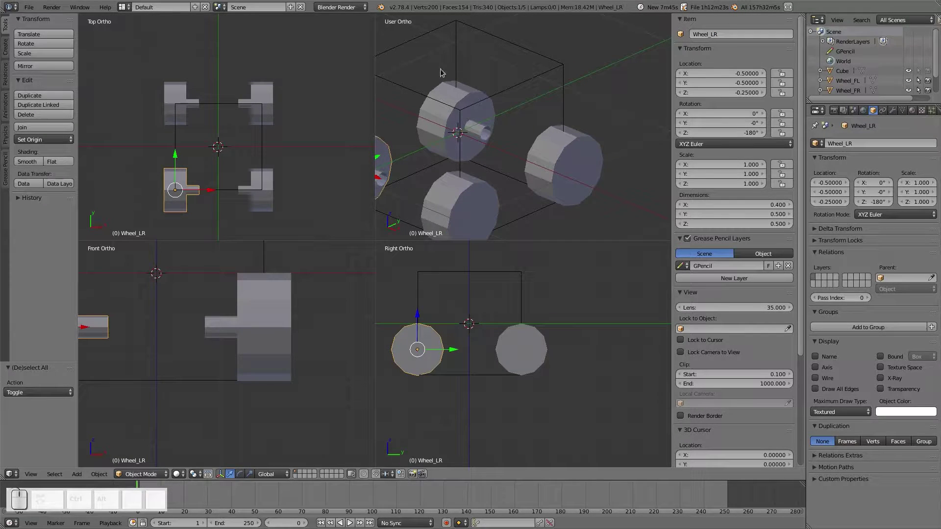
Check the front wheels' names and rename the rear-left wheel as Wheel_RL to match their naming order
right_click(183, 97)
right_click(263, 95)
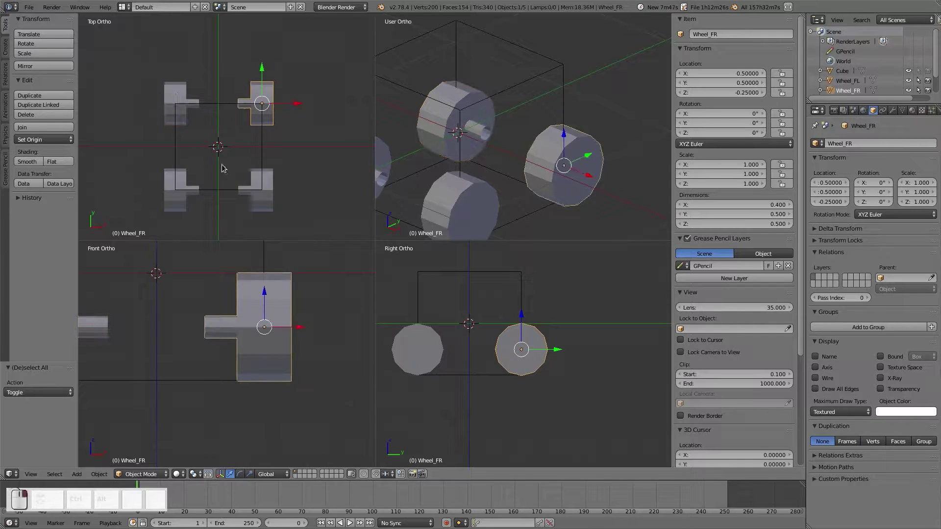
key("g")
right_click(186, 73)
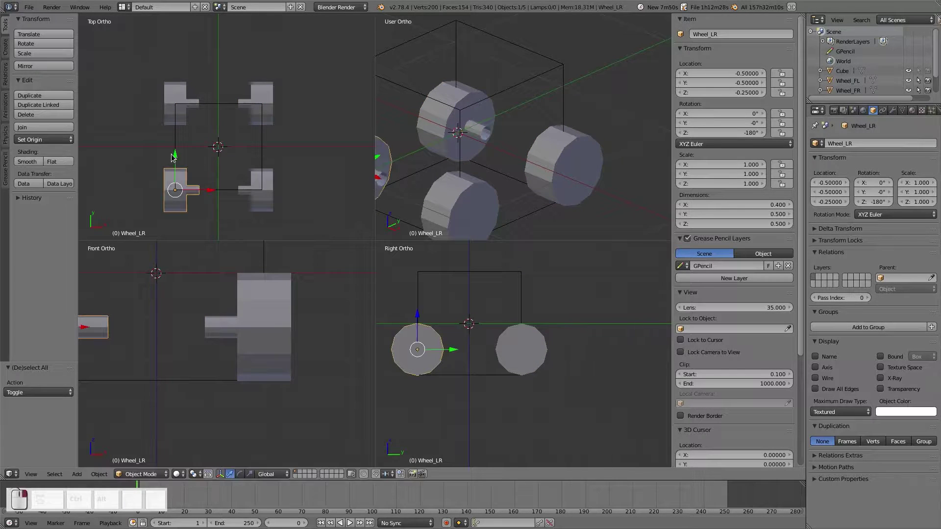
left_click(745, 34)
key("BackSpace")
key("BackSpace")
type("RL")
key("Return")
Select each of the four wheels in turn to check its name and placement
right_click(255, 210)
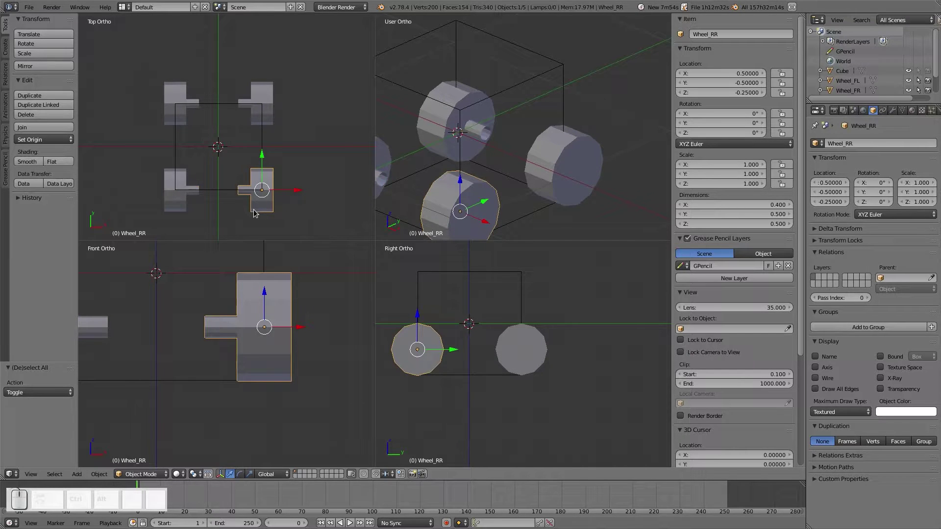
right_click(178, 212)
right_click(172, 101)
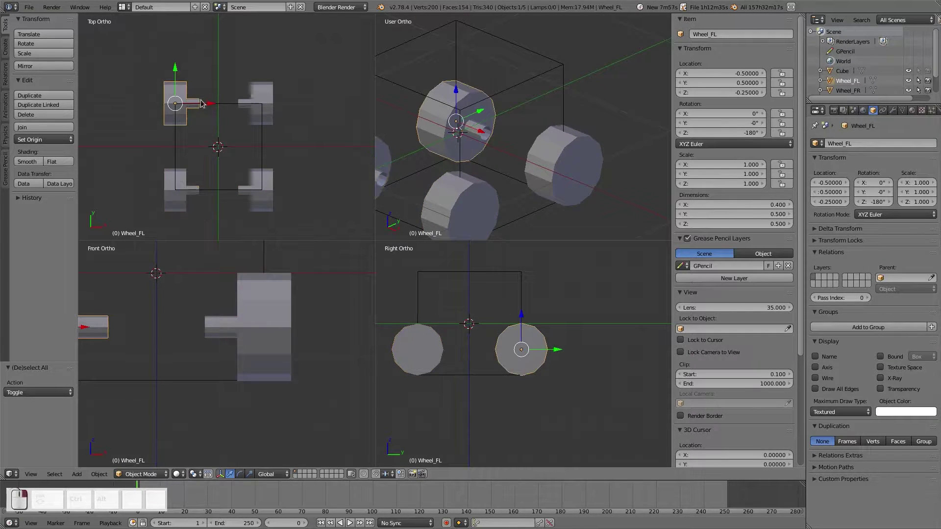
right_click(265, 93)
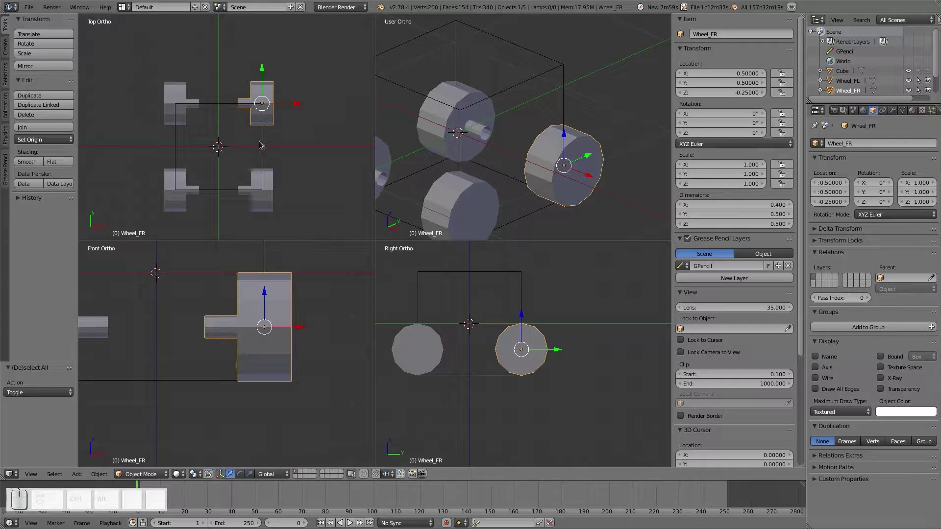
middle_click_drag(451, 186, 507, 211)
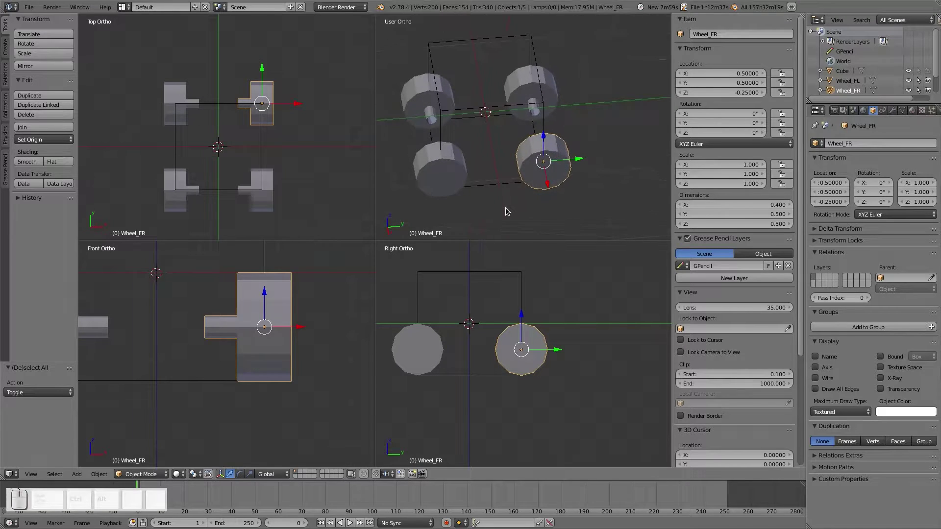
key("a")
right_click(271, 98)
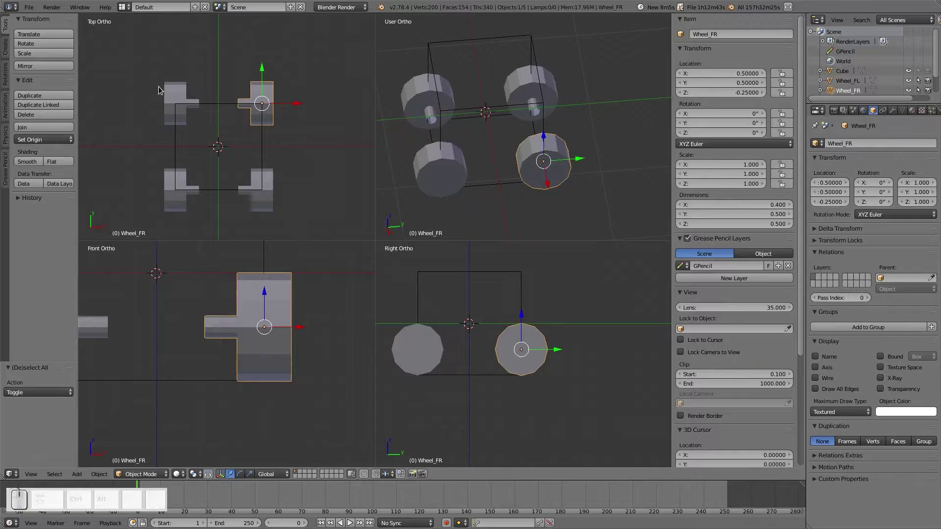
right_click(159, 90)
right_click(273, 100)
right_click(265, 205)
right_click(182, 202)
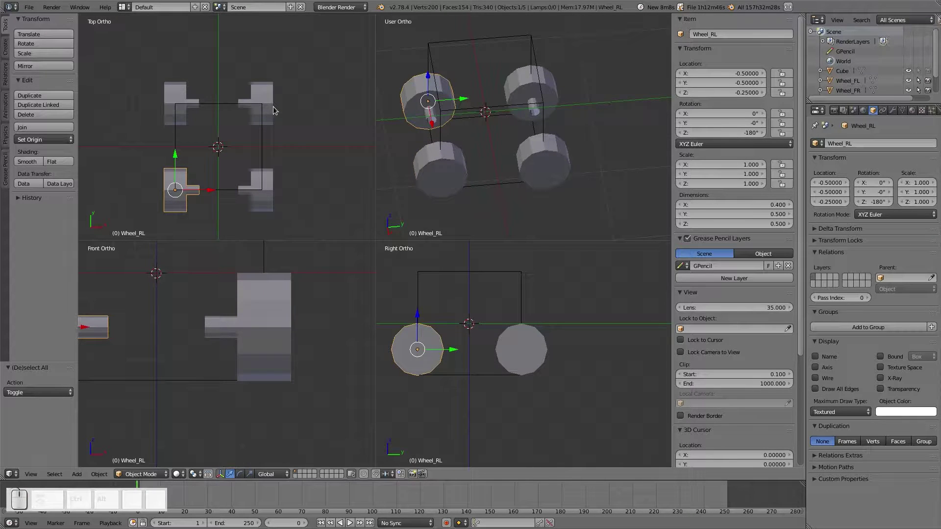
right_click(273, 108)
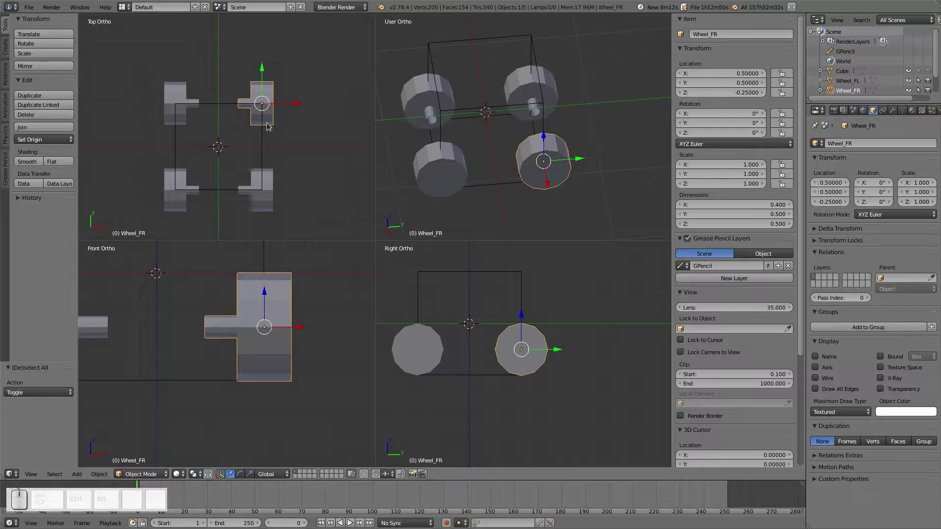
Add a cube at the scene origin, enter Edit Mode and switch the display to wireframe
key("shift+a")
mouse_move(255, 132)
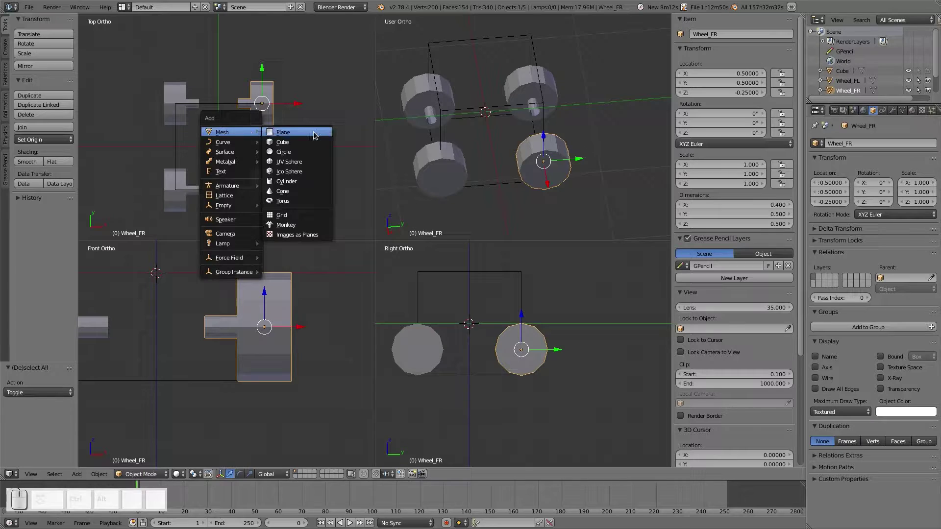
left_click(287, 142)
key("Tab")
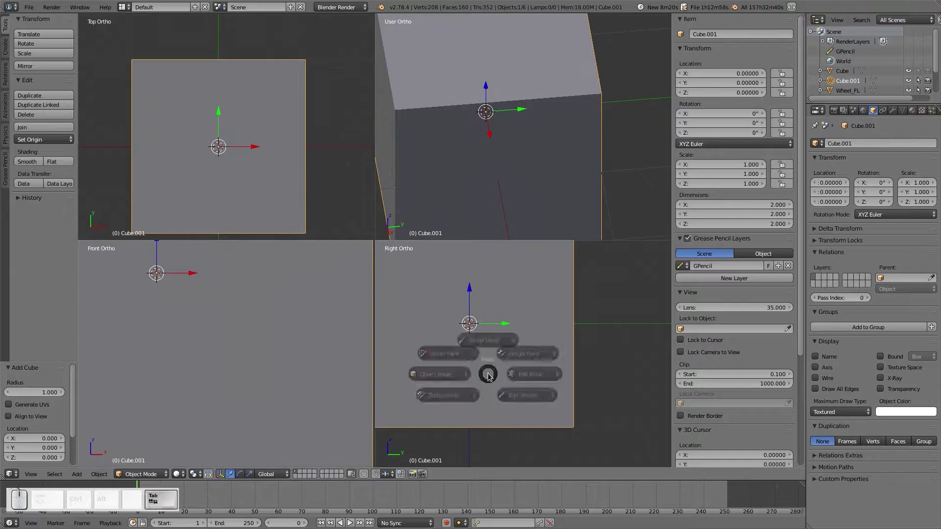
left_click(532, 374)
key("z")
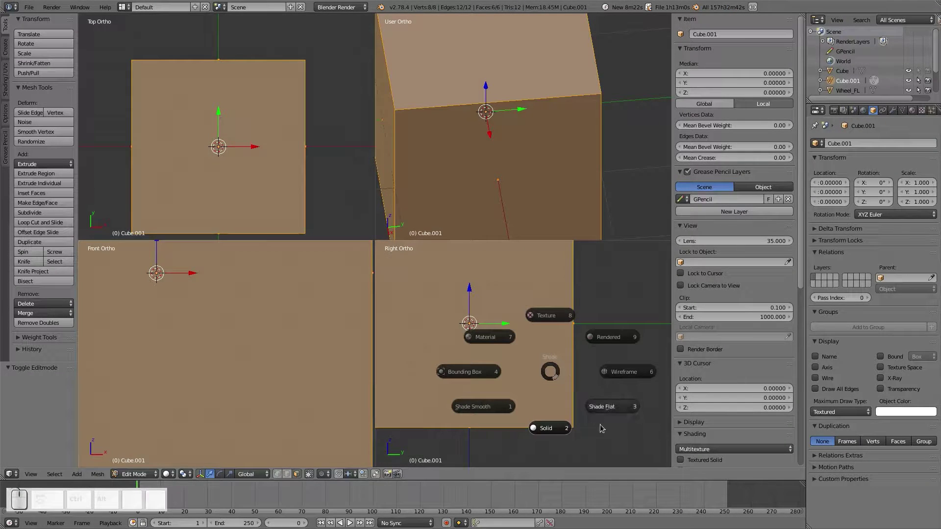
left_click(621, 373)
Raise the cube's bottom face 0.7 along Z, to Z -0.3
scroll(544, 371, "down", 2)
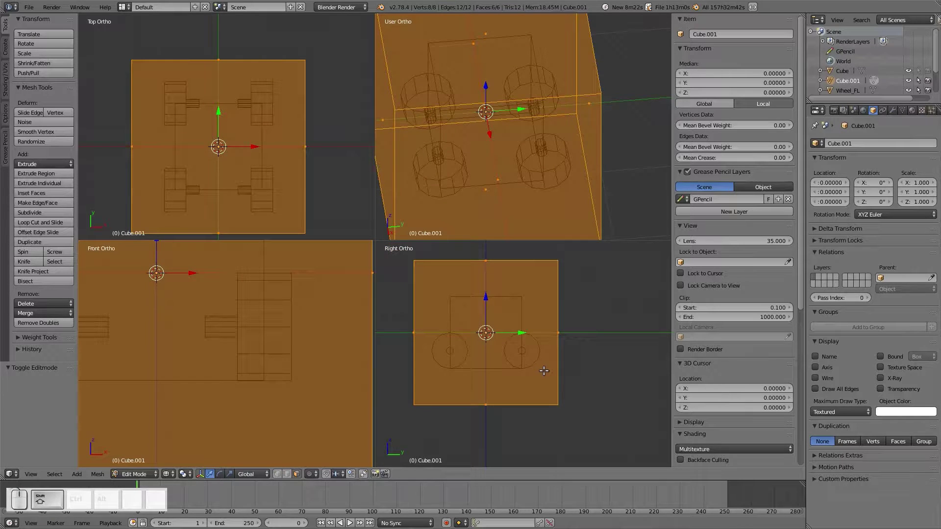
middle_click_drag(544, 371, 575, 398, "shift")
scroll(554, 375, "up", 1)
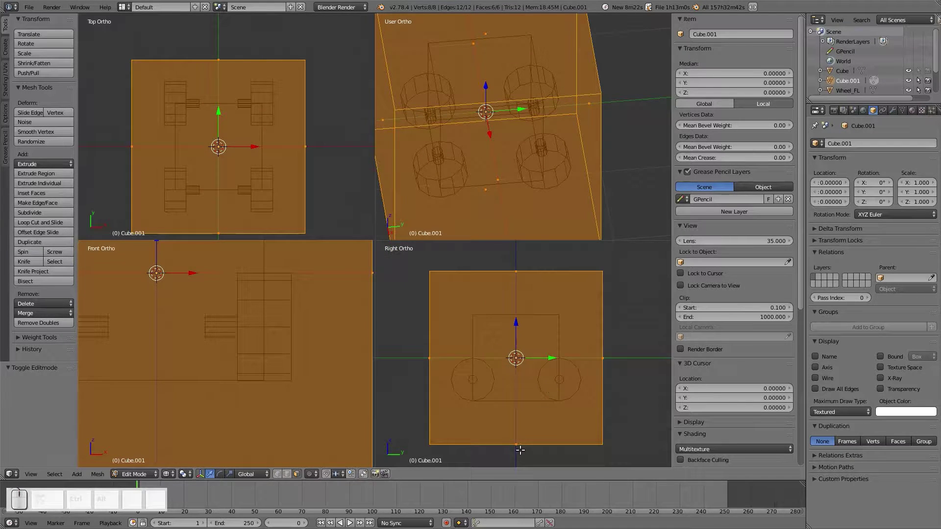
right_click(521, 450)
key("g")
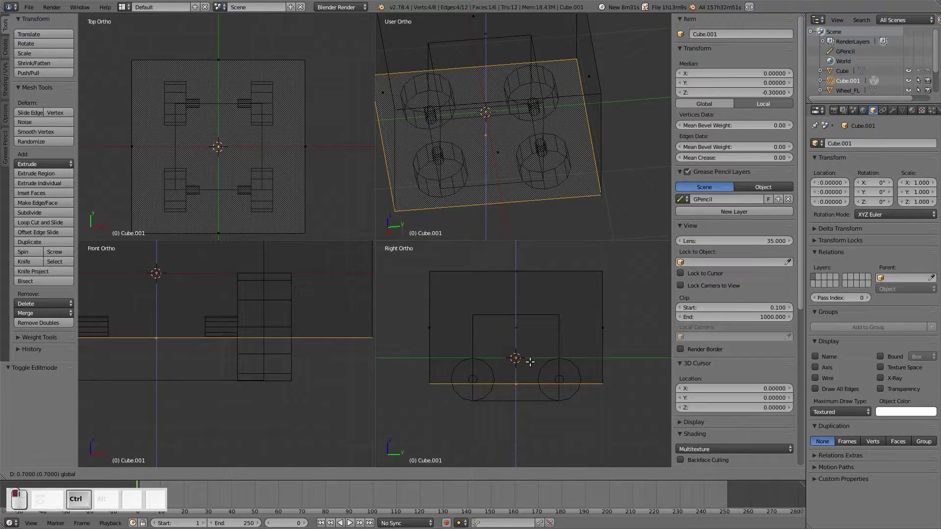
left_click(531, 361, "ctrl")
Move the cube's two end faces inward by 0.2 each along Y
scroll(533, 410, "up", 5)
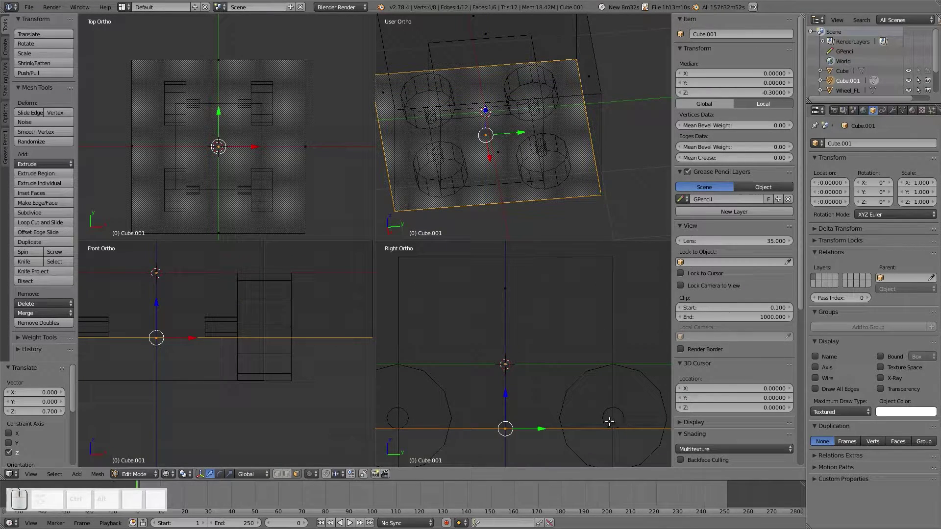
scroll(535, 411, "down", 4)
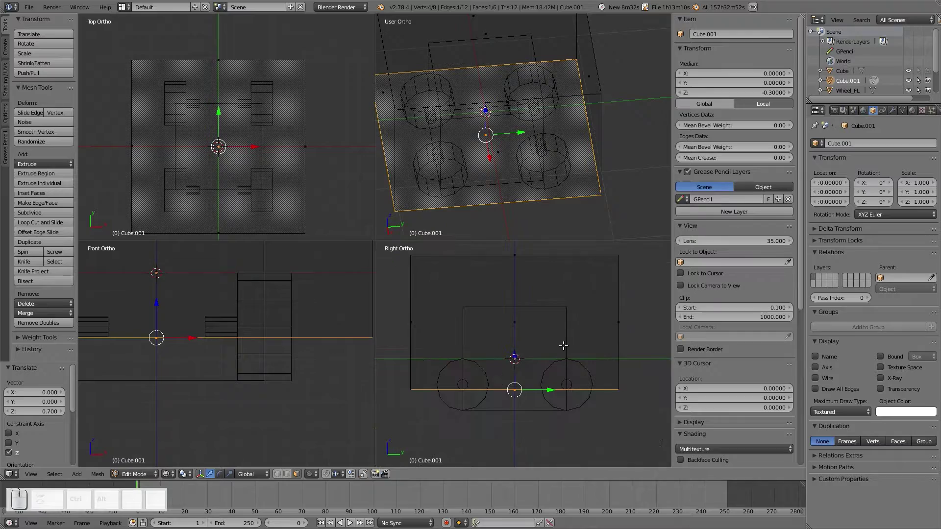
right_click(621, 322)
left_click_drag(656, 323, 636, 322, "ctrl")
right_click(422, 323)
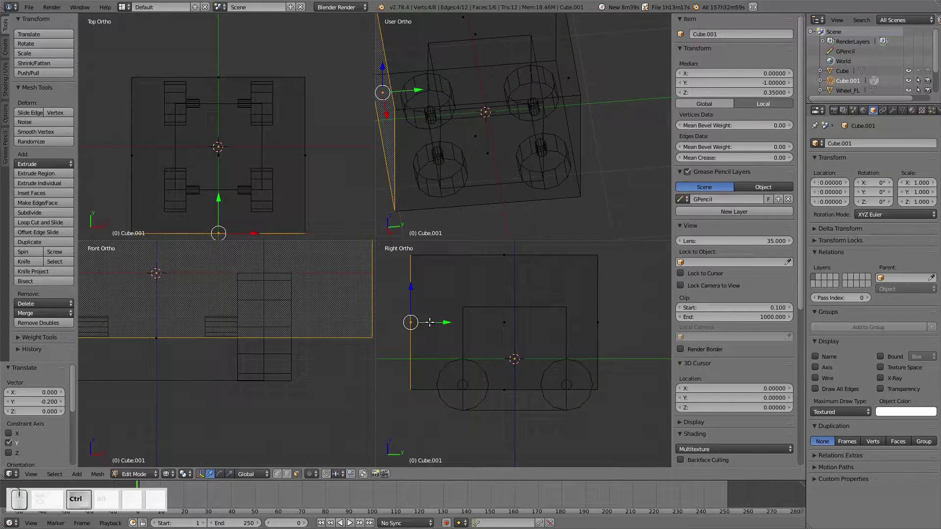
left_click_drag(425, 322, 450, 322, "ctrl")
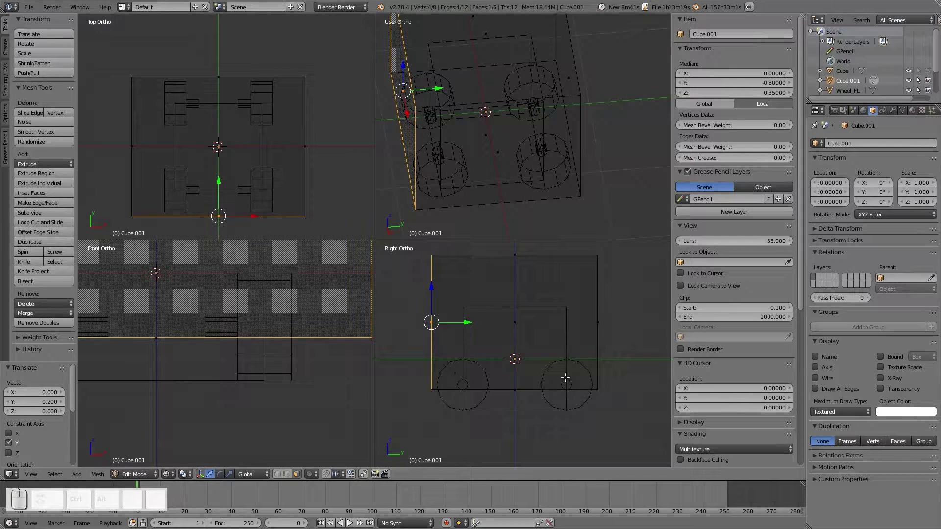
Move the cube's two side faces inward by 0.7 each along X, to X 0.3 and -0.3
right_click(314, 145)
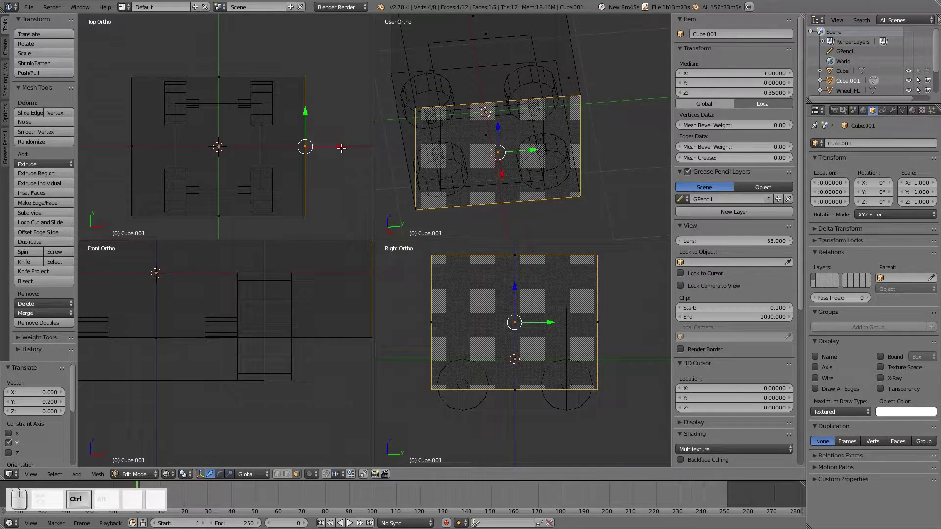
left_click_drag(341, 149, 282, 146, "ctrl")
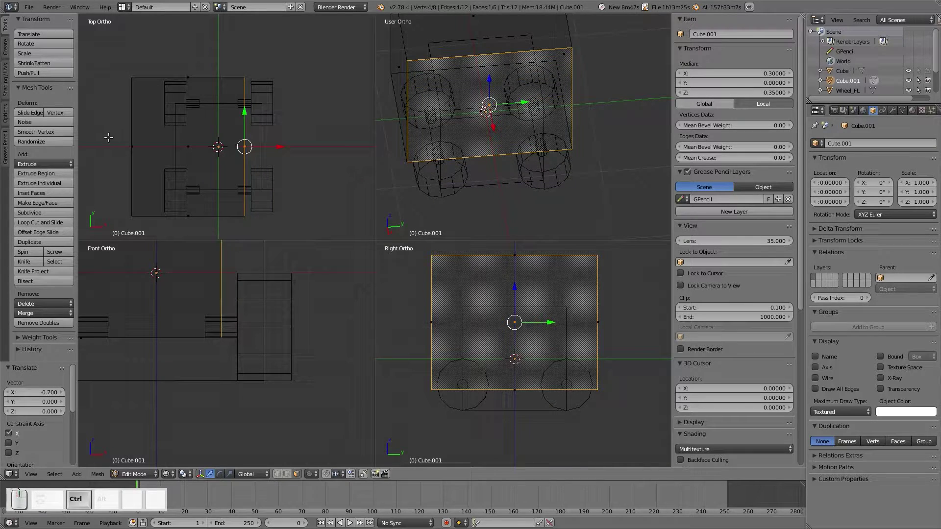
right_click(145, 147)
left_click_drag(149, 145, 209, 153, "ctrl")
Lower the cube's top face along Z to make a slab 0.1 thick, and deselect everything
scroll(214, 166, "up", 4)
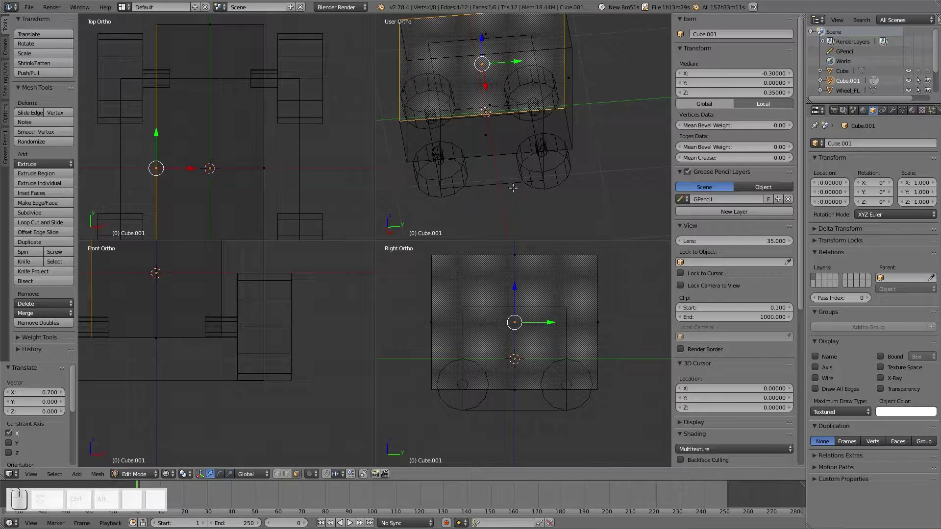
right_click(523, 263)
scroll(523, 264, "down", 2)
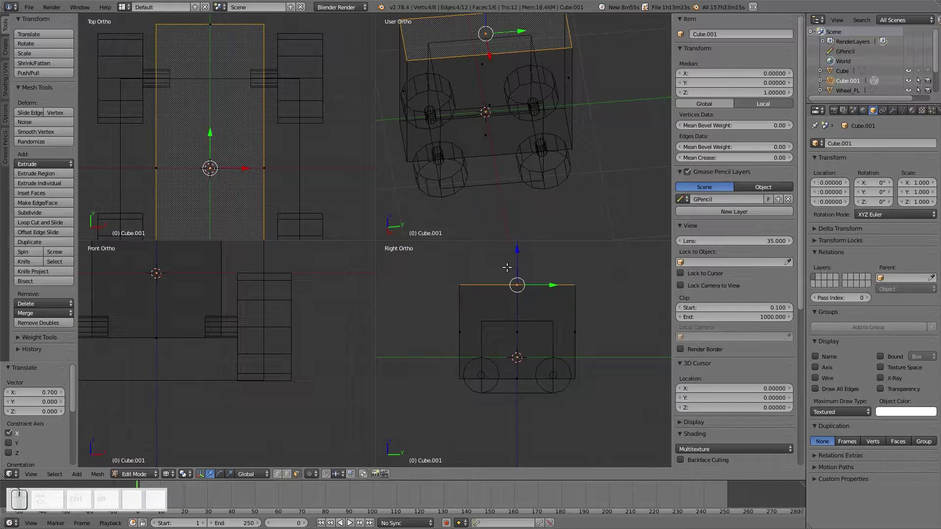
left_click_drag(519, 260, 530, 343, "ctrl")
scroll(549, 431, "up", 3)
key("a")
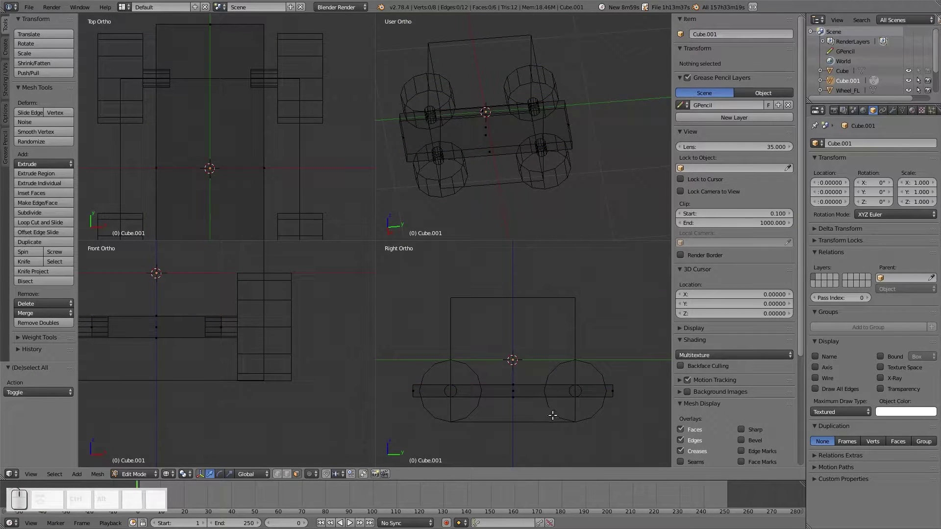
Return to Object Mode with solid shading and inspect the slab between the wheels from an angle
key("Tab")
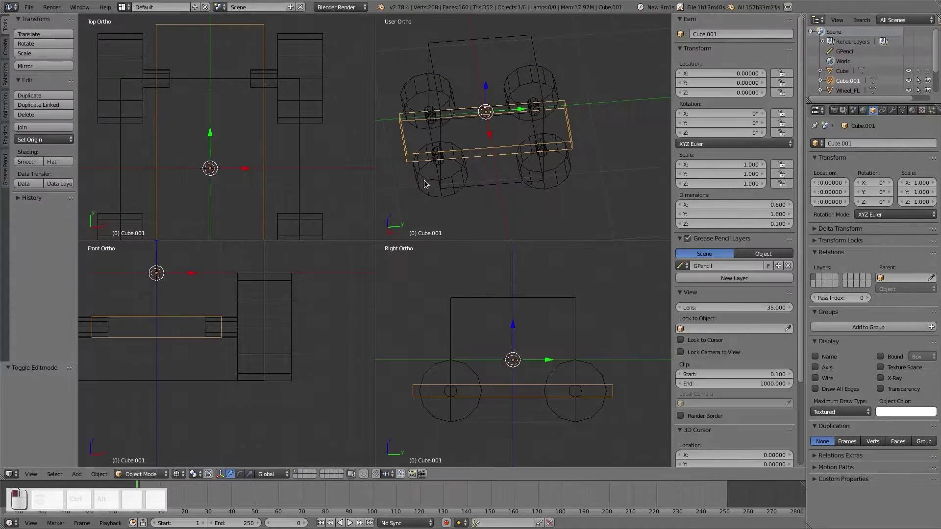
key("z")
left_click(470, 230)
key("a")
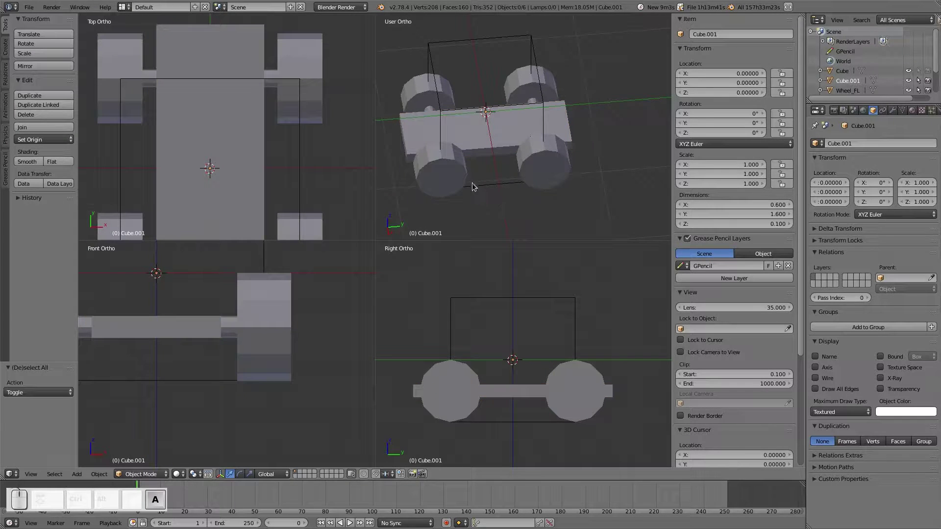
middle_click_drag(473, 185, 515, 93)
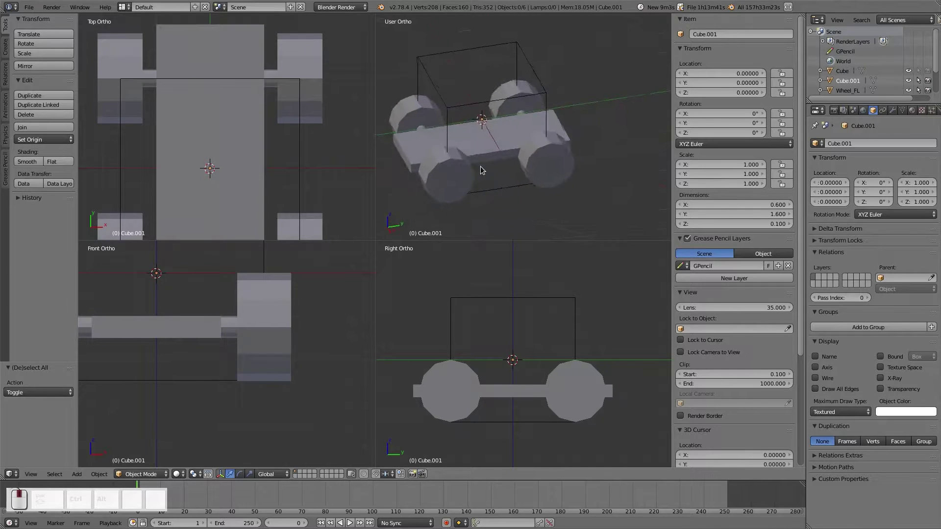
Edit the slab in wireframe and delete the four vertices of its side at X -0.3
right_click(493, 147)
key("Tab")
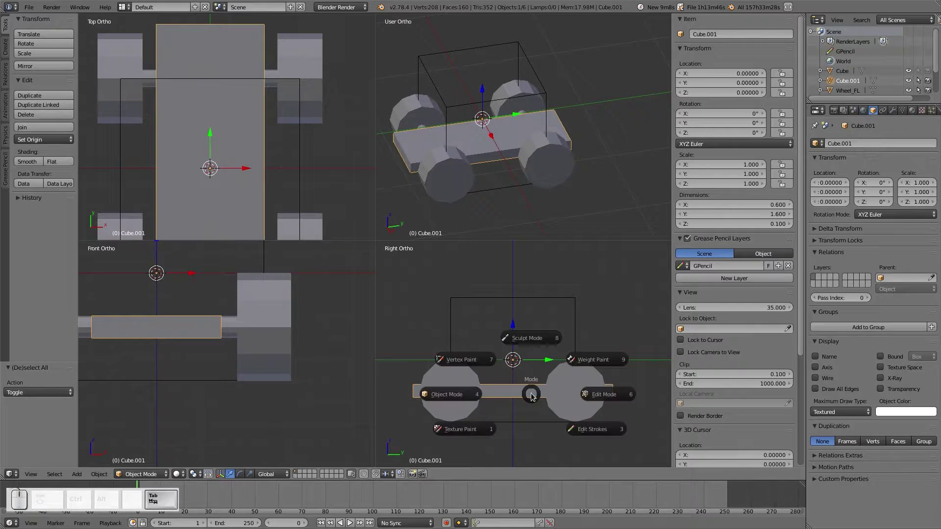
left_click(612, 398)
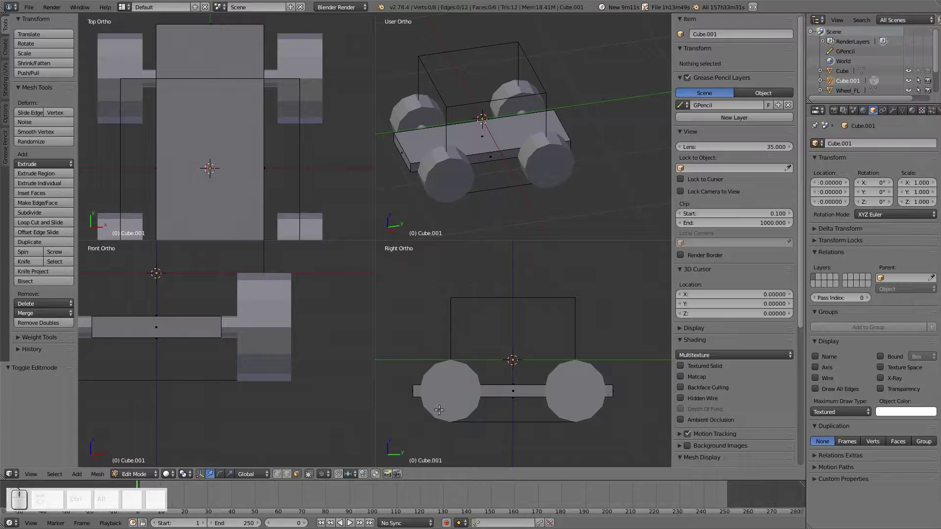
left_click(276, 474)
right_click(400, 137)
key("z")
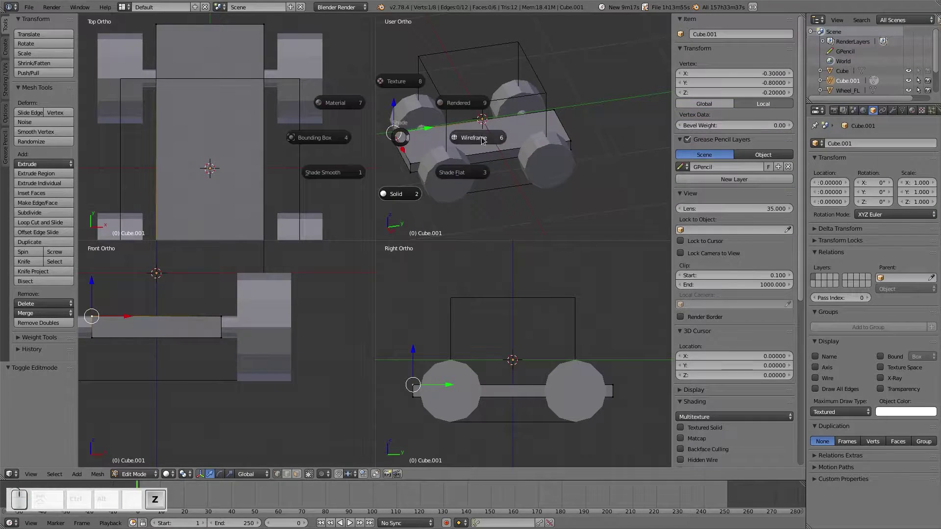
key("w")
right_click(397, 142, "shift")
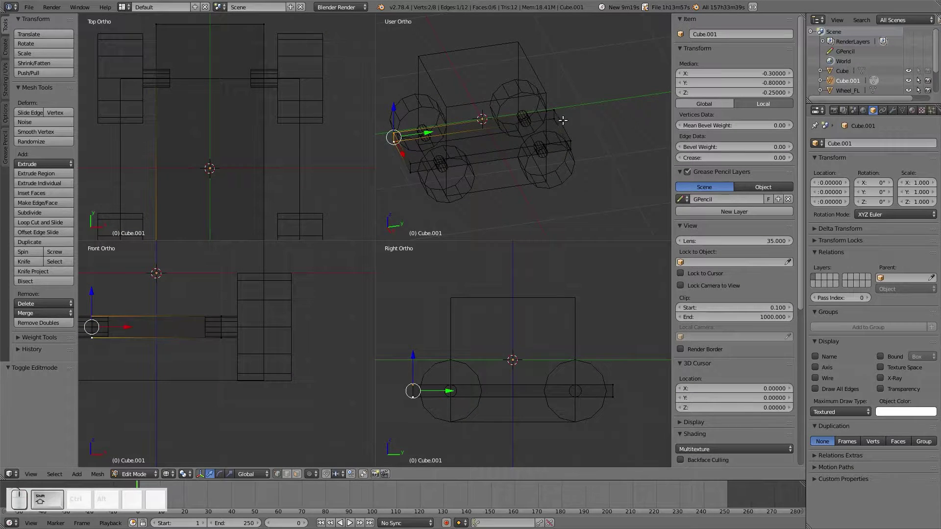
right_click(563, 120, "shift")
right_click(557, 108, "shift")
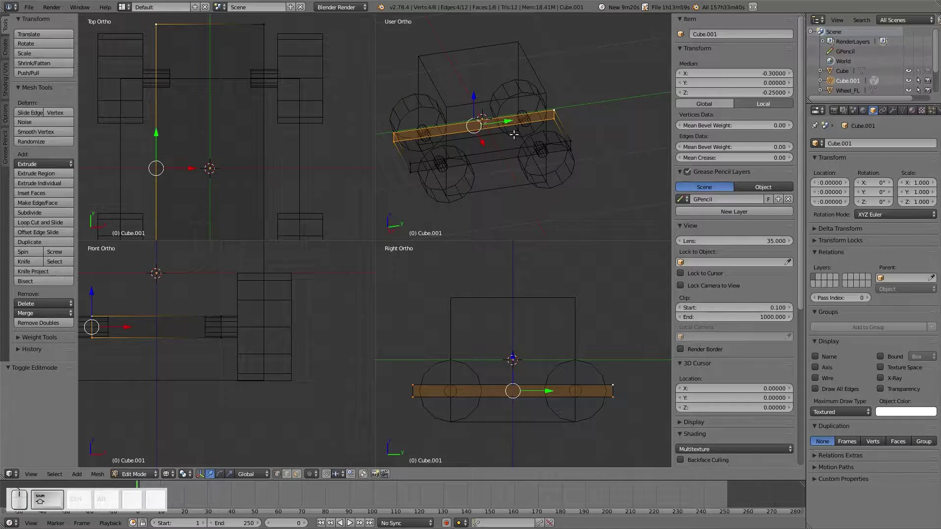
key("x")
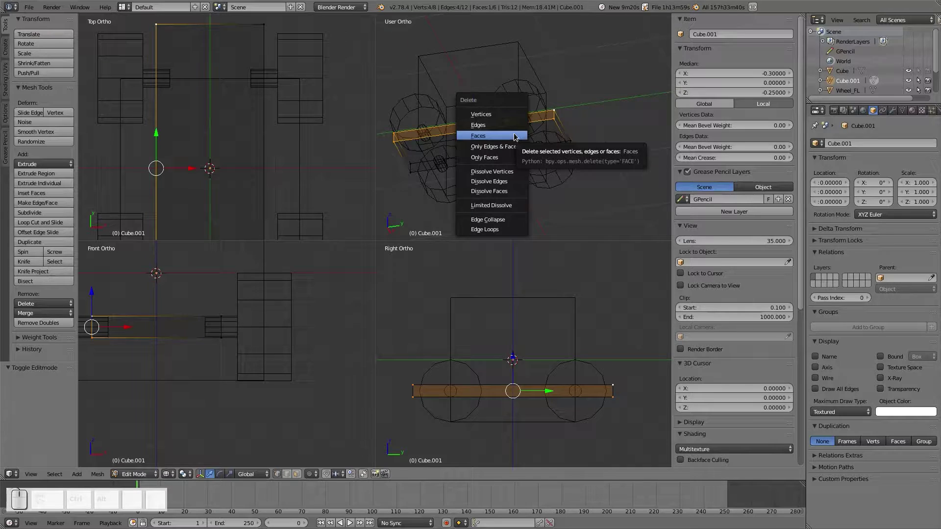
left_click(513, 114)
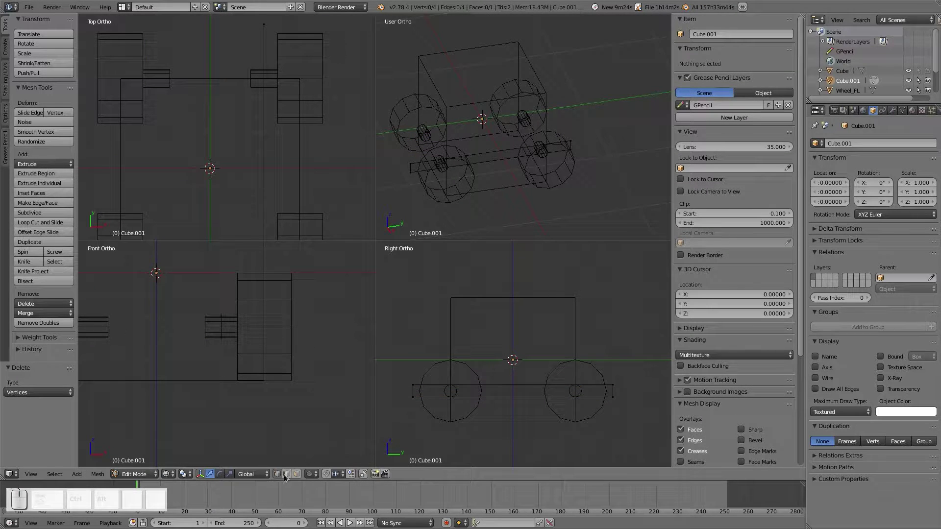
right_click(494, 384)
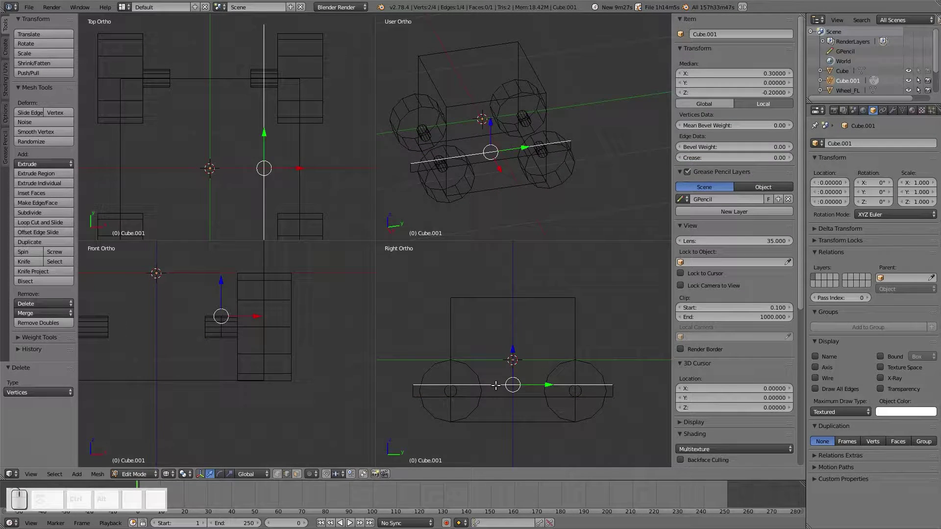
key("e")
right_click(519, 330)
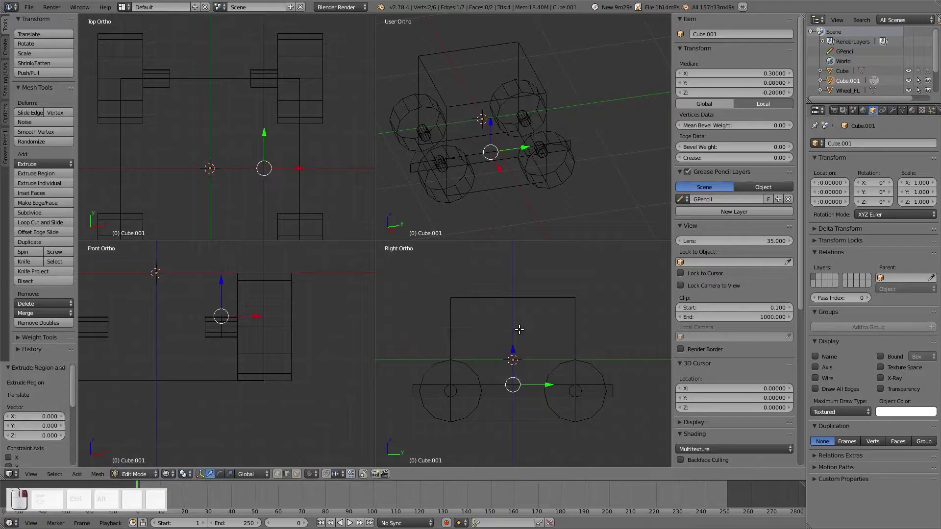
key("x")
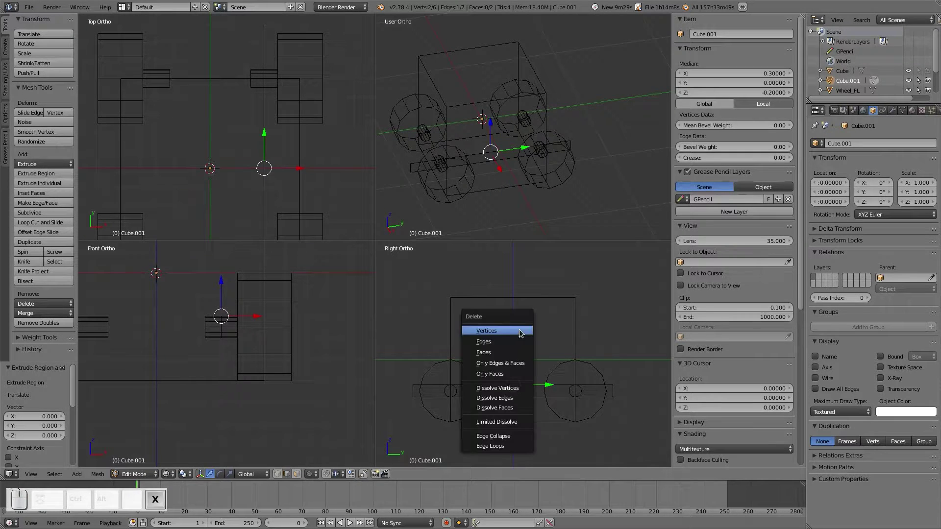
left_click(516, 343)
Delete the long top edge of the remaining side face
right_click(508, 386)
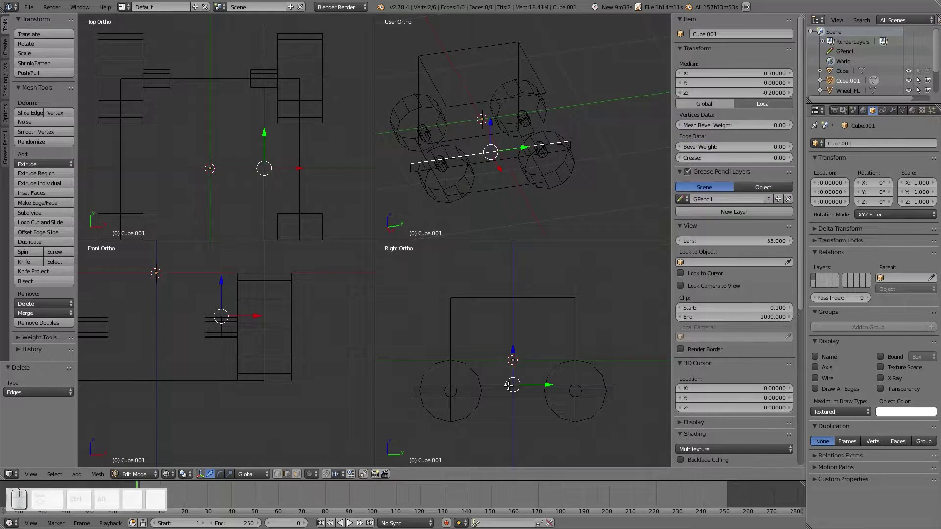
key("x")
left_click(508, 386)
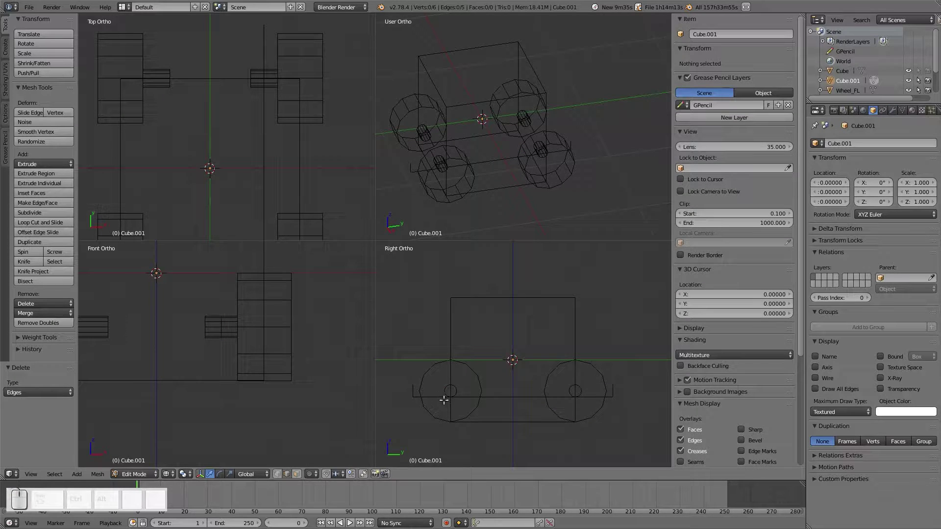
Extrude the upper vertex at the +Y end inward by 0.1 along Y, and extrude the new vertex 0.3 up
scroll(479, 408, "up", 1)
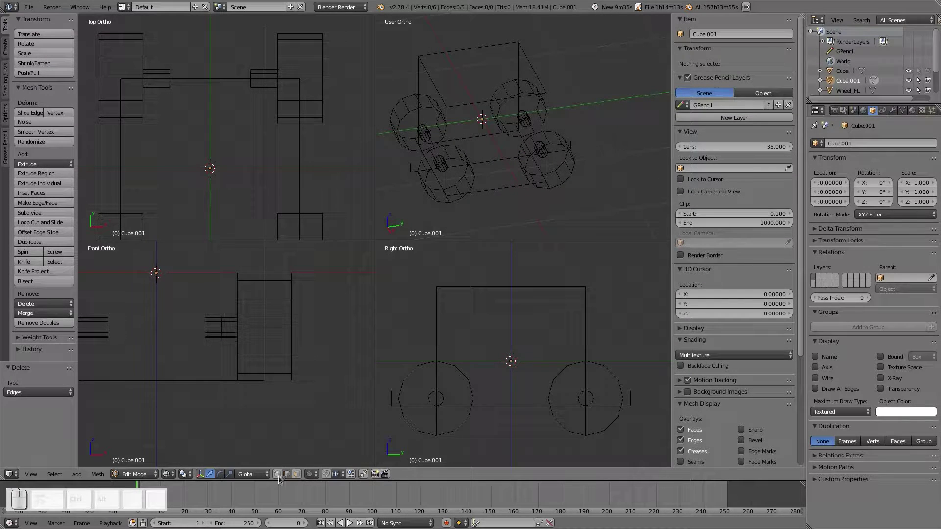
key("a")
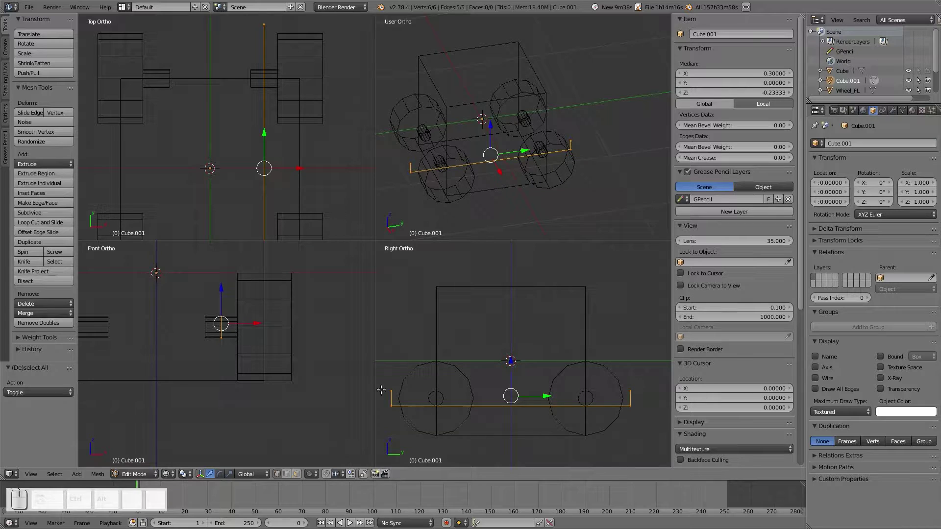
right_click(633, 392)
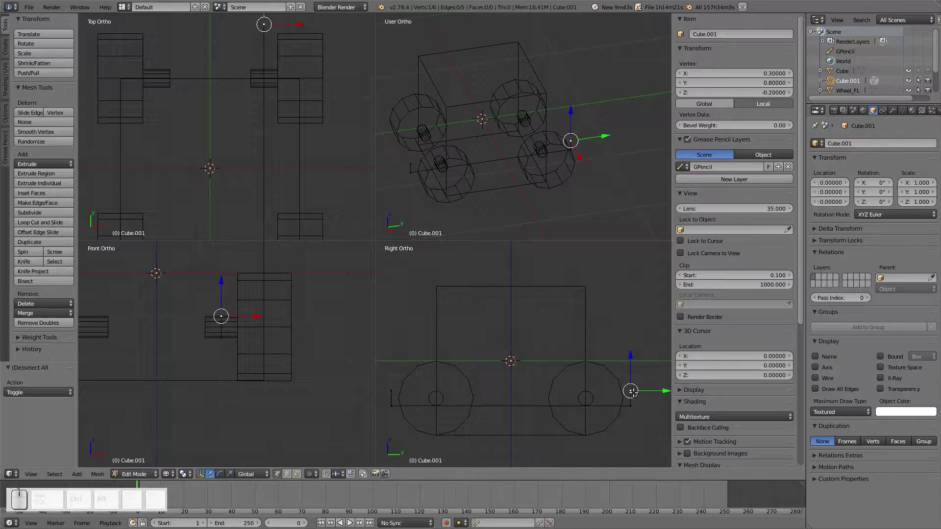
key("e")
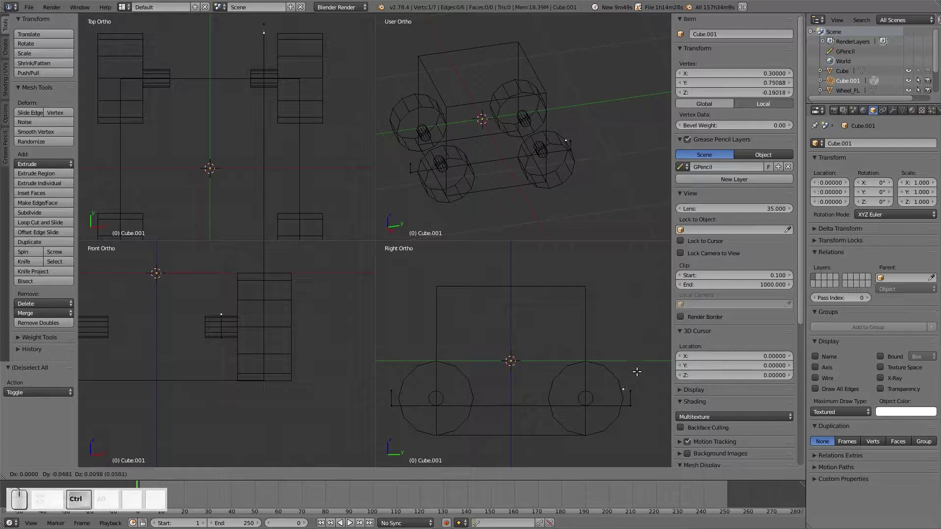
left_click(630, 376)
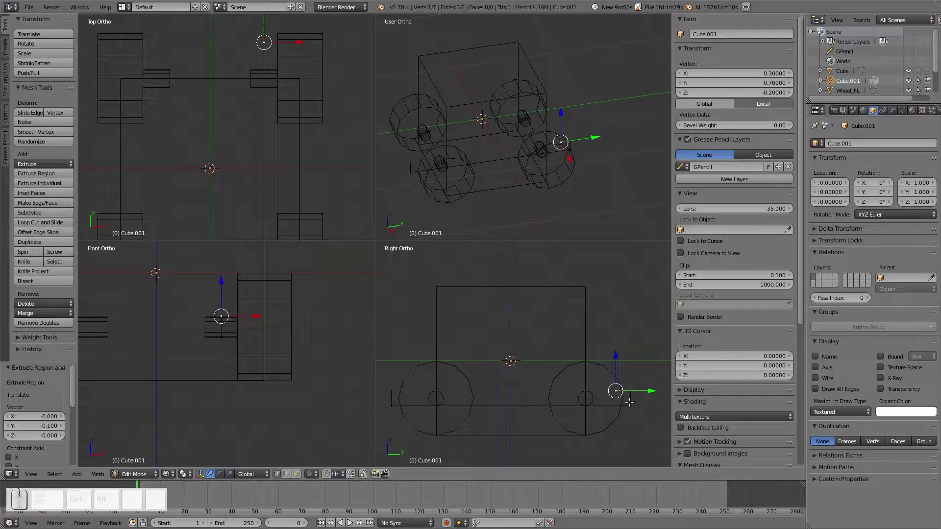
key("e")
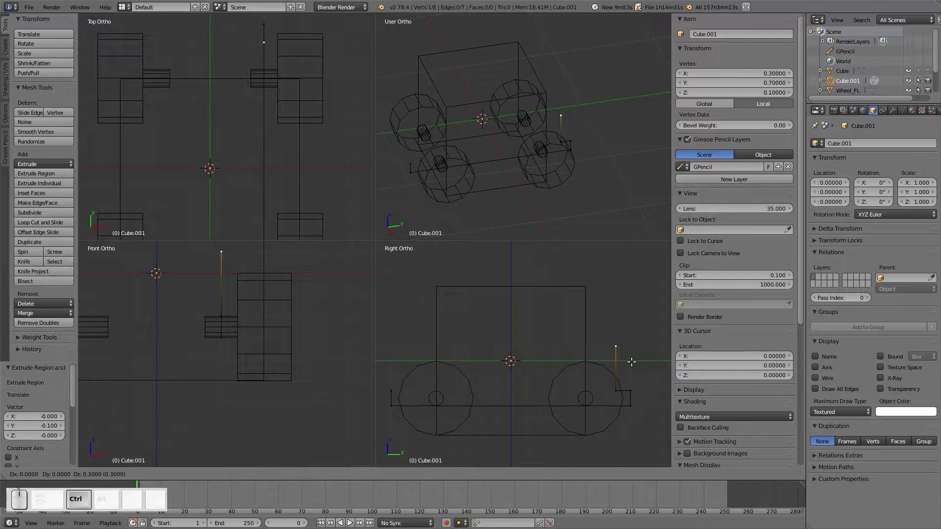
left_click(616, 352)
Extrude the selected vertex by -0.6 along Y and 0.1 up, and extrude the new vertex 0.2 straight down
key("e")
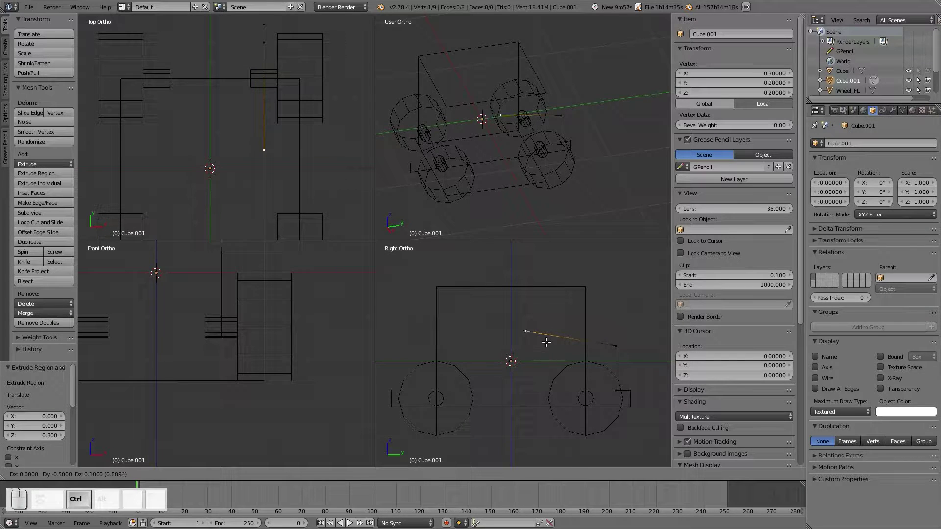
left_click(545, 342)
key("e")
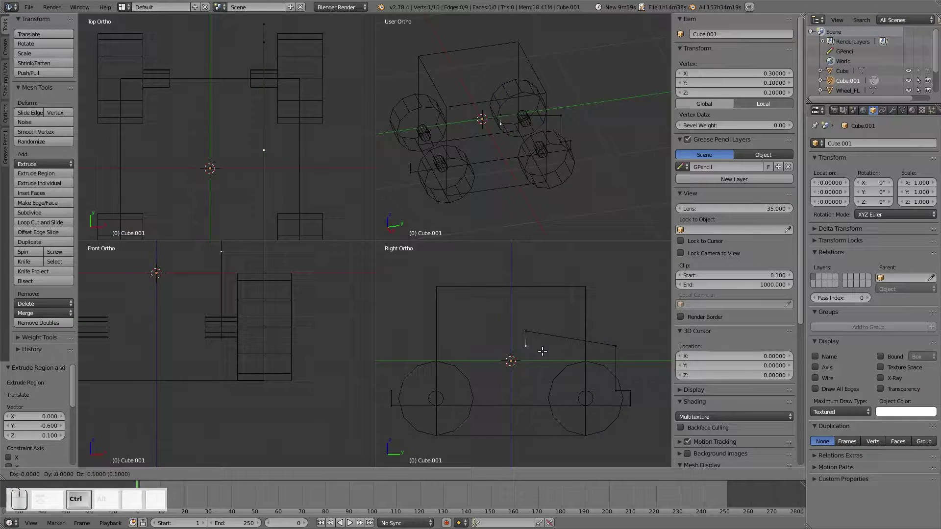
left_click(542, 365)
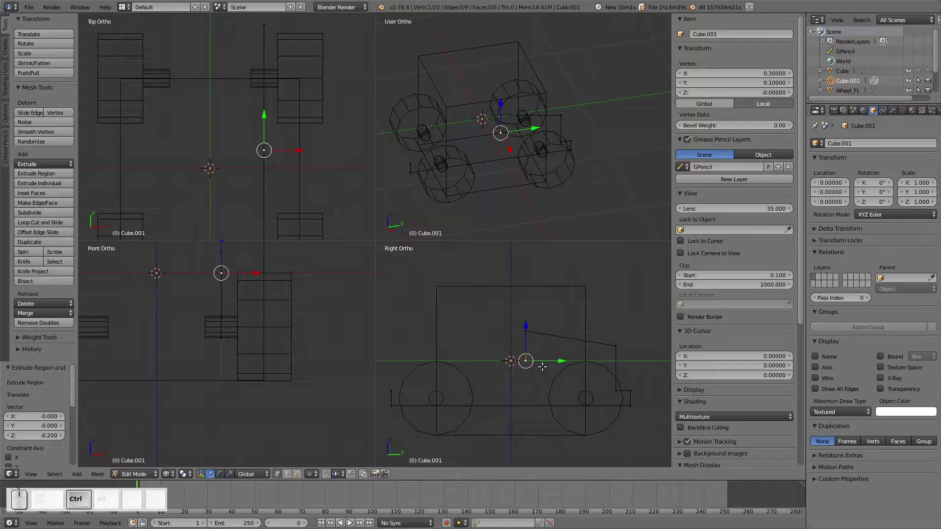
Extrude the vertex 0.1 along Y and 0.2 down, and extrude the new vertex by -0.5 along Y
key("e")
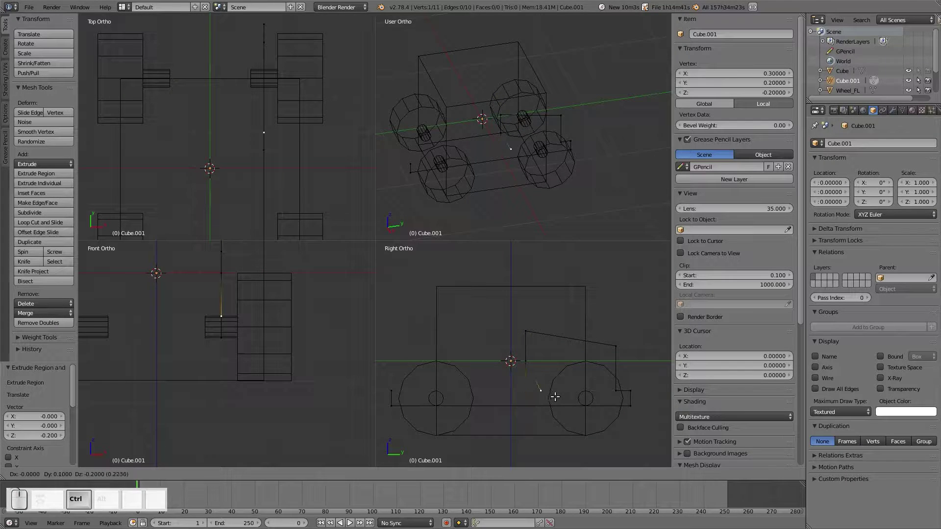
left_click(554, 397)
key("e")
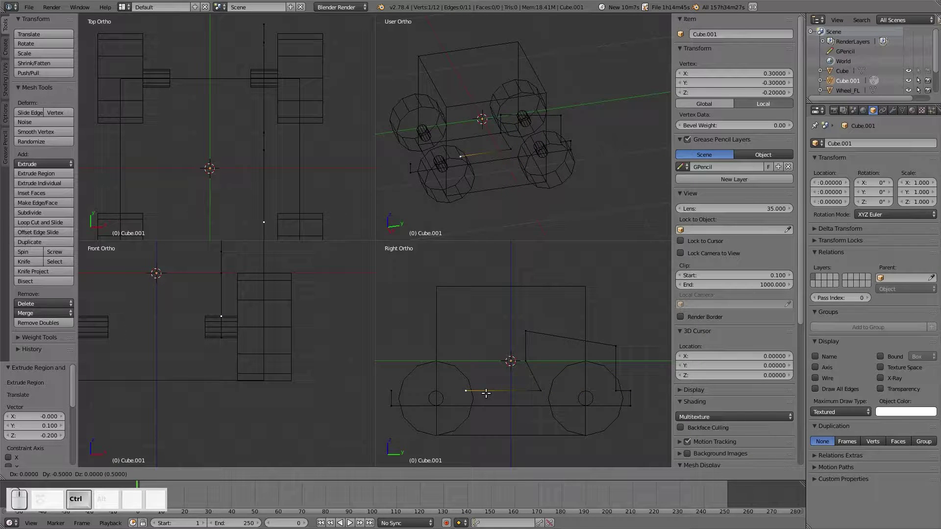
left_click(486, 393)
Extrude the vertex 0.1 along Y and 0.3 up, and extrude the new vertex by -0.5 along Y
key("e")
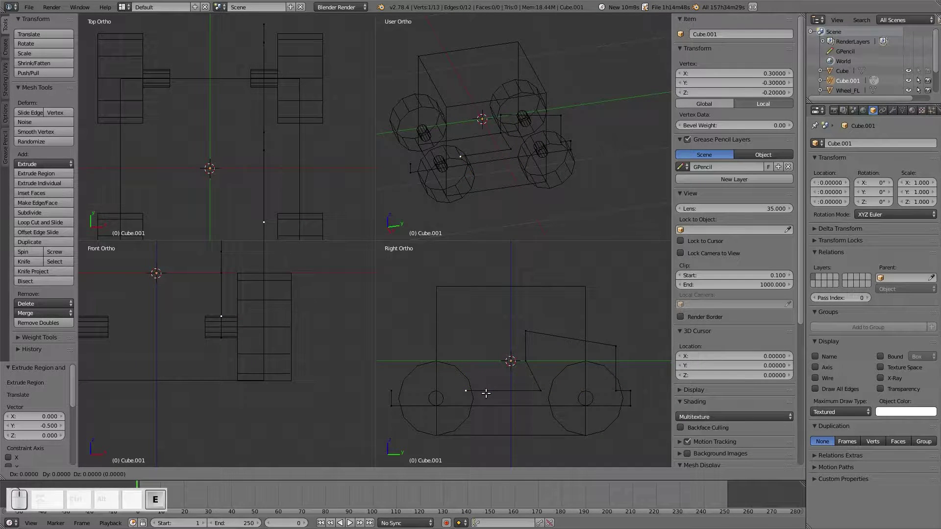
left_click(495, 354)
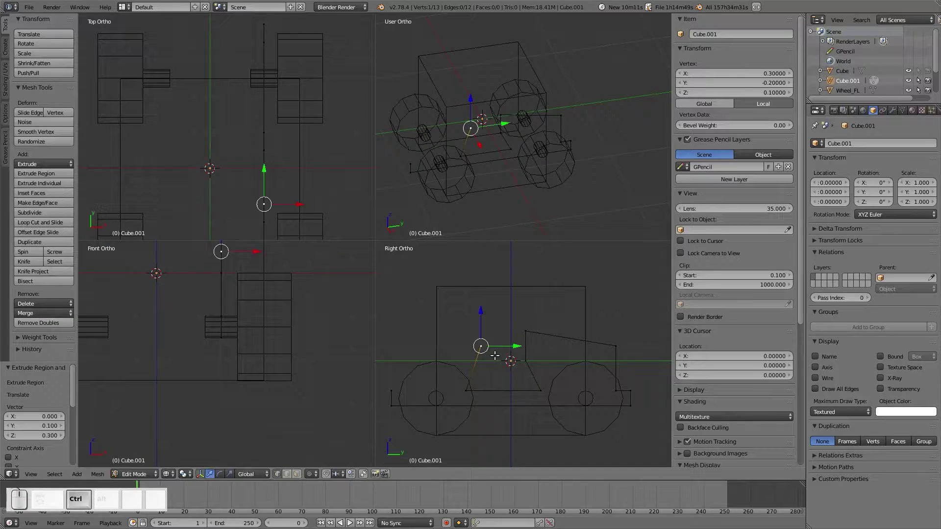
key("e")
left_click(409, 349)
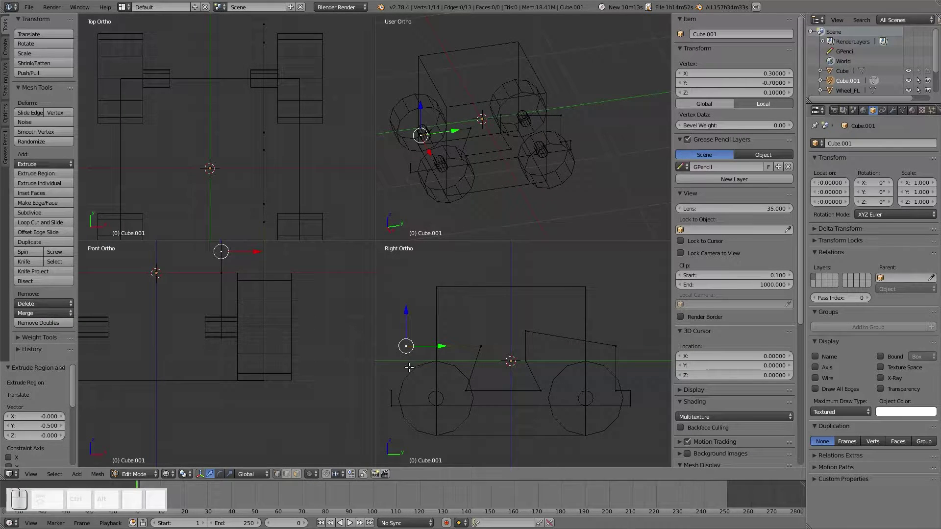
Close the body outline with an edge between the last extruded vertex and the upper vertex at the -Y end
right_click(391, 389, "shift")
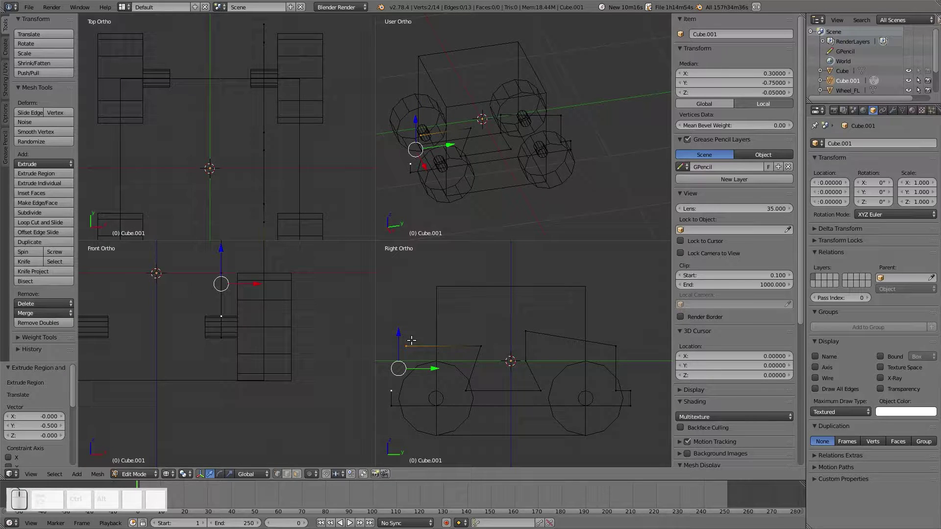
key("f")
key("a")
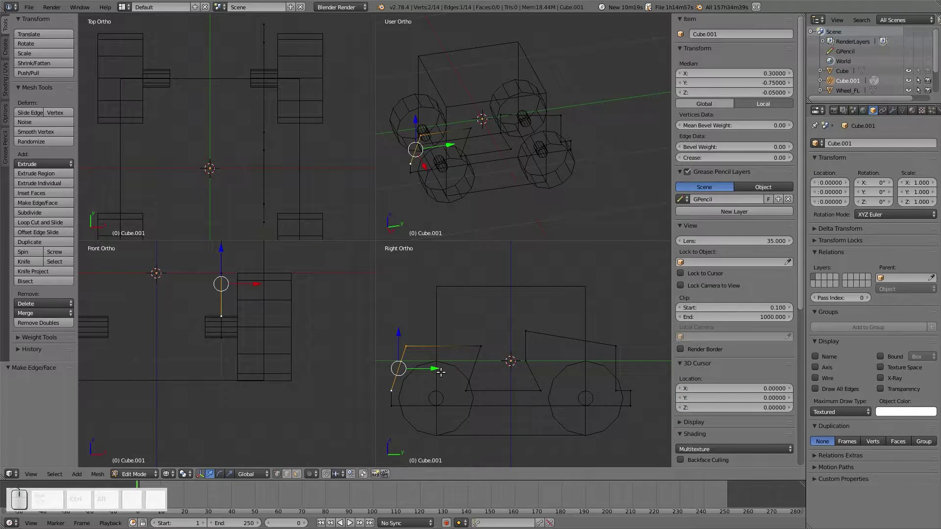
Return to Object Mode with solid shading and inspect the body outline between the wheels from an angle
key("Tab")
left_click(384, 356)
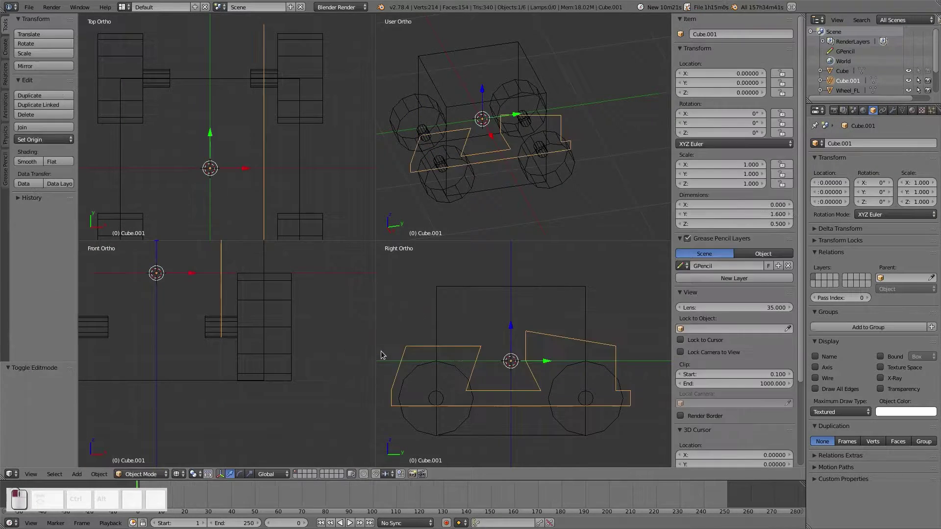
middle_click_drag(500, 206, 481, 147)
key("z")
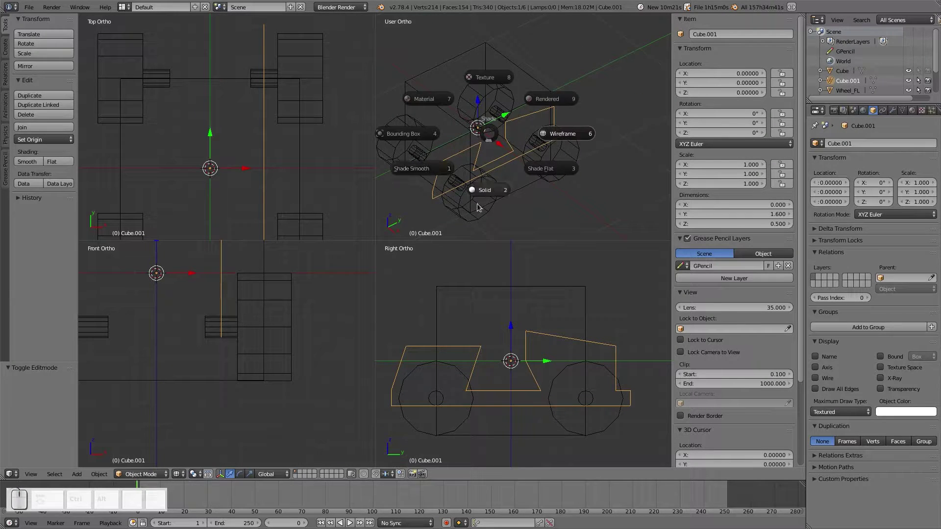
left_click(478, 182)
middle_click_drag(479, 183, 537, 203)
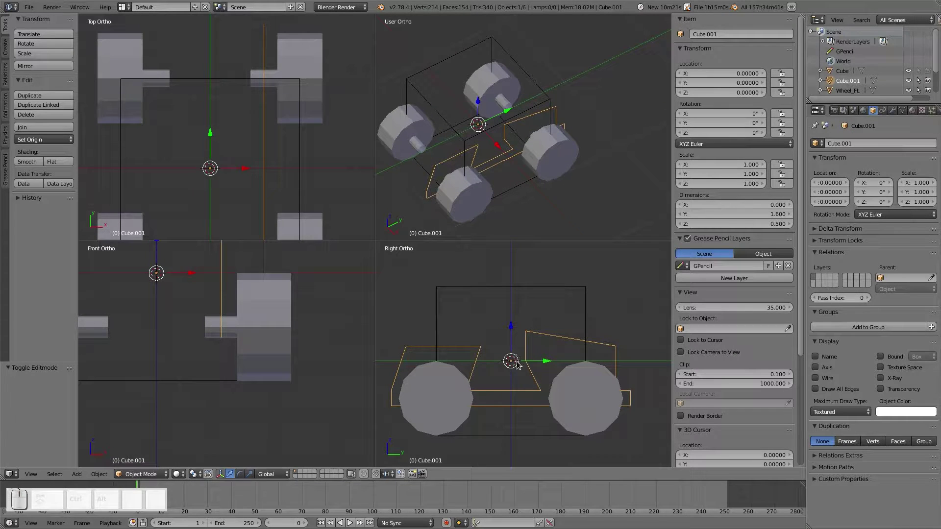
Put the body outline back into Edit Mode with wireframe shading
key("Tab")
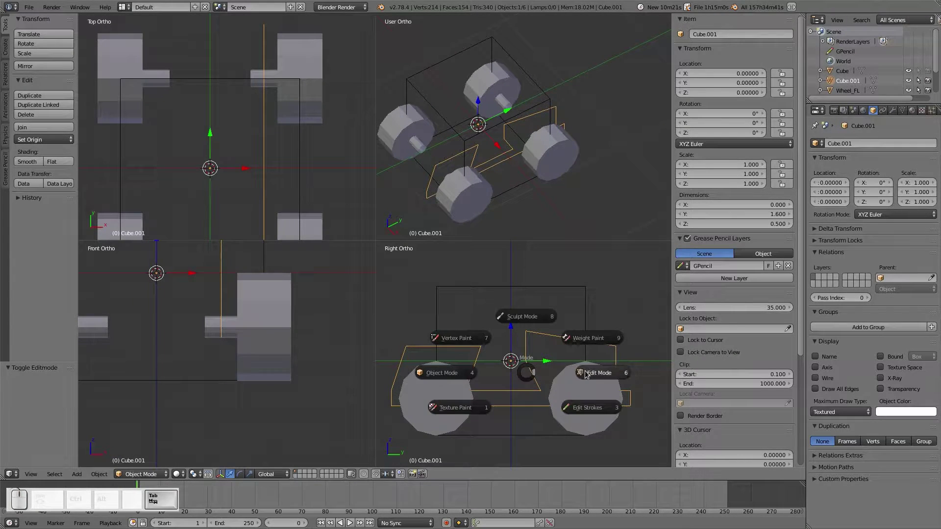
left_click(602, 373)
key("z")
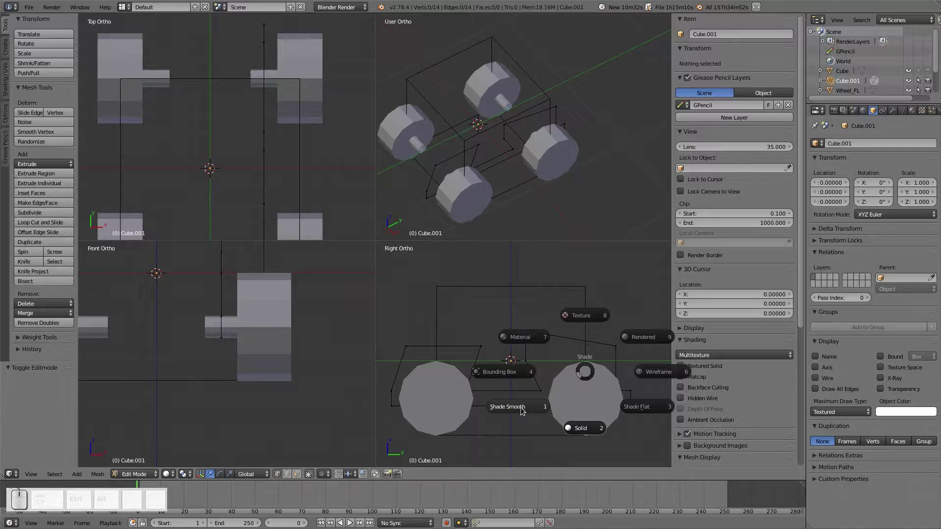
left_click(628, 380)
scroll(628, 379, "up", 2)
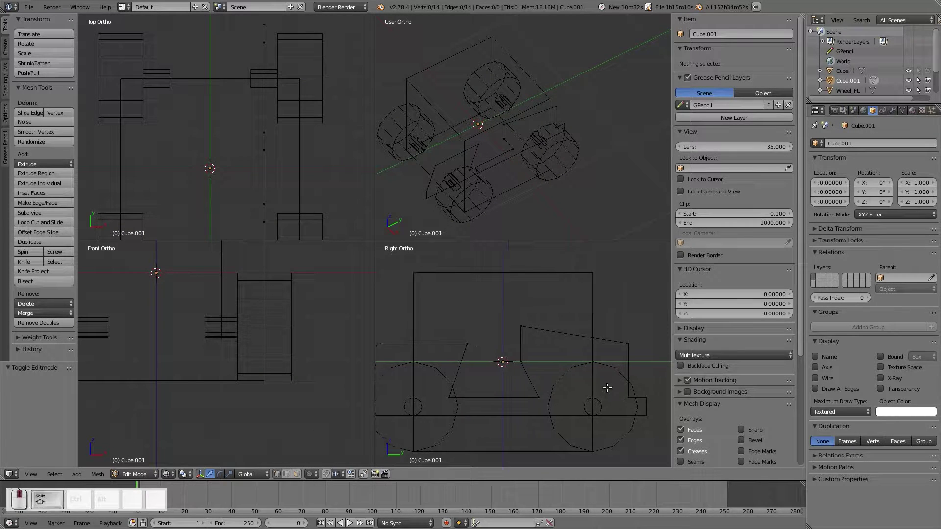
middle_click_drag(607, 386, 567, 349, "shift")
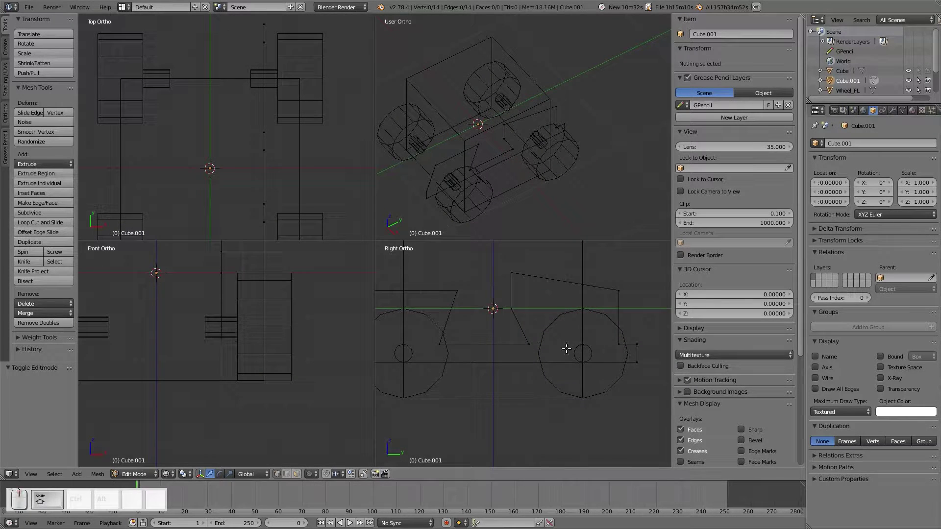
Try filling the outline's raised +Y section with a three-vertex face and with a four-vertex face, undoing each
right_click(515, 307)
right_click(514, 269, "shift")
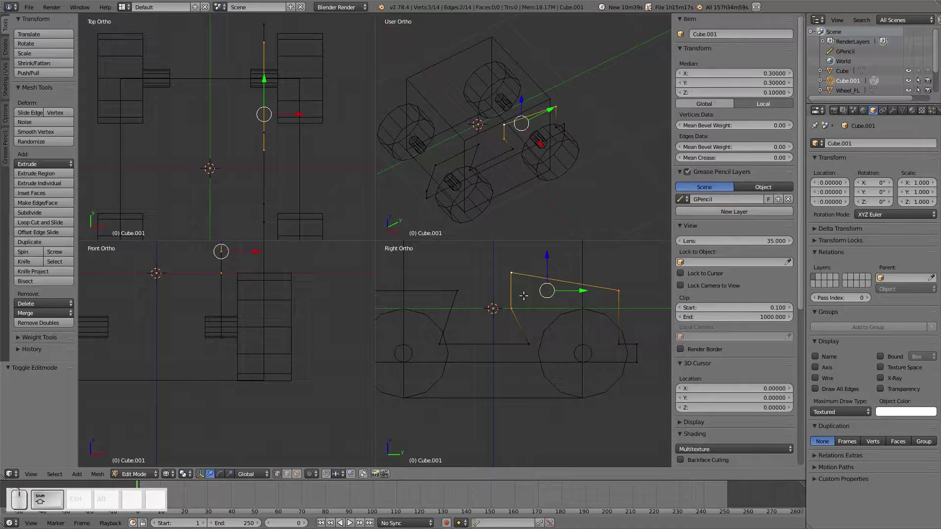
key("f")
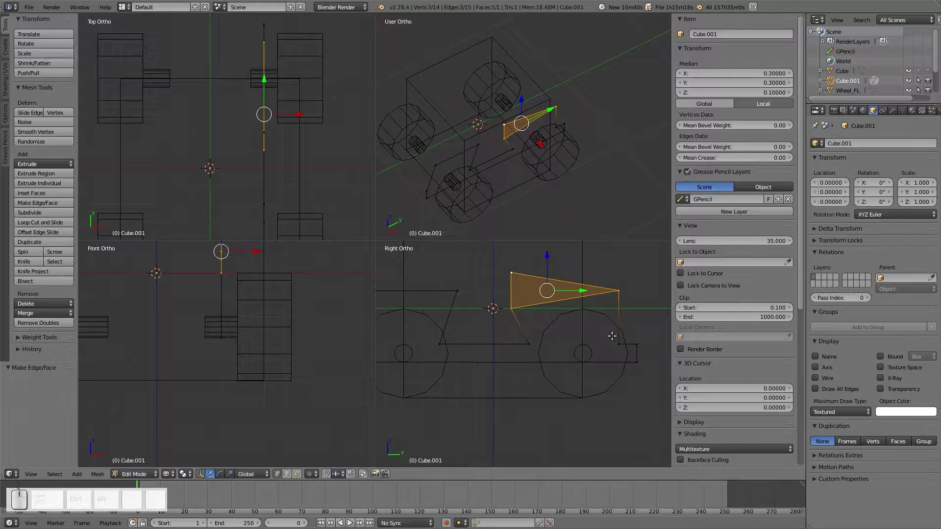
key("ctrl+z")
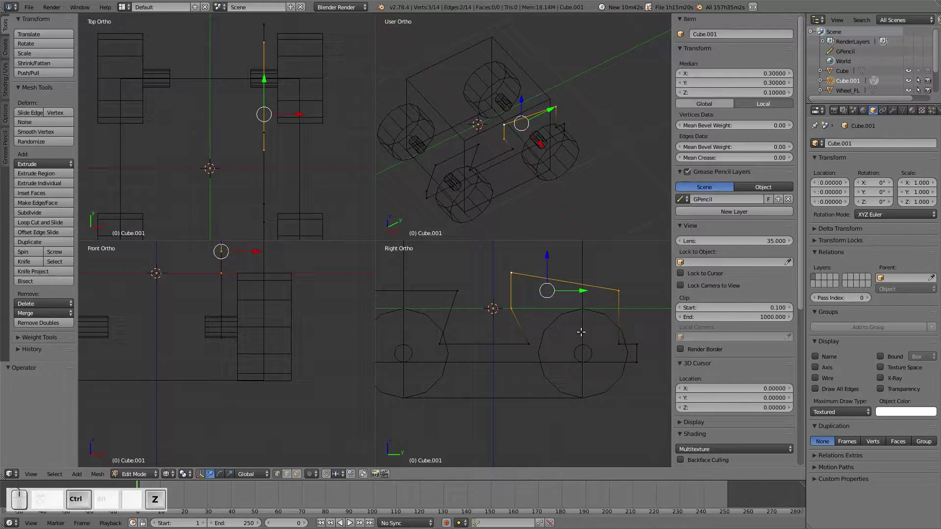
right_click(524, 340, "shift")
key("f")
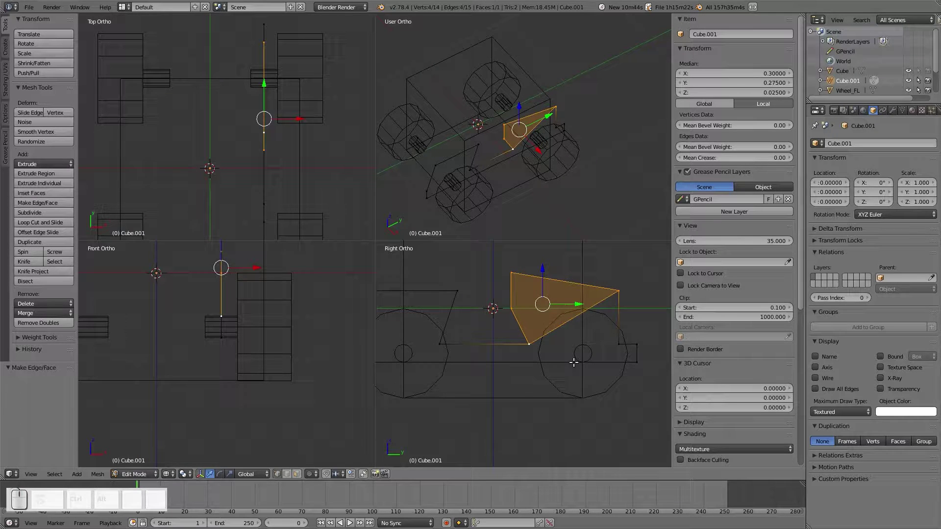
key("ctrl+z")
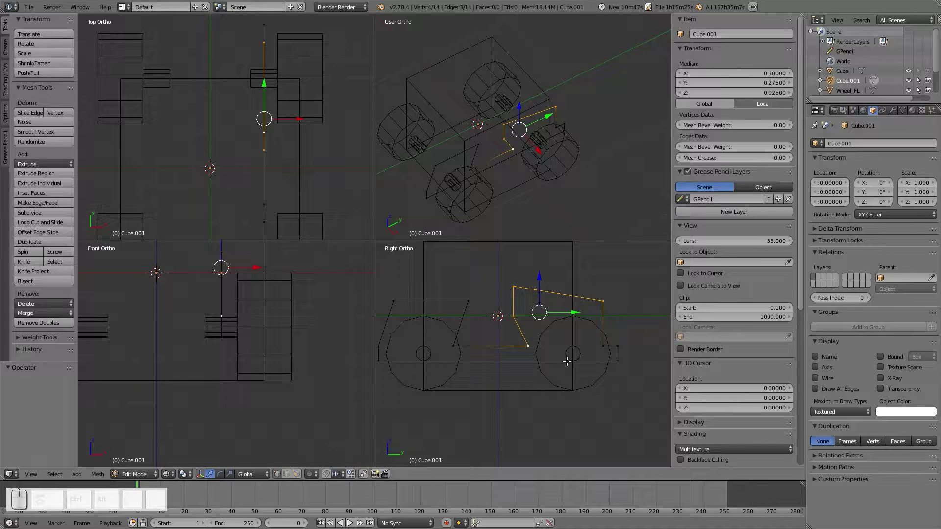
Fill a face between the four vertices of the outline's raised -Y section and clear the selection
right_click(446, 345)
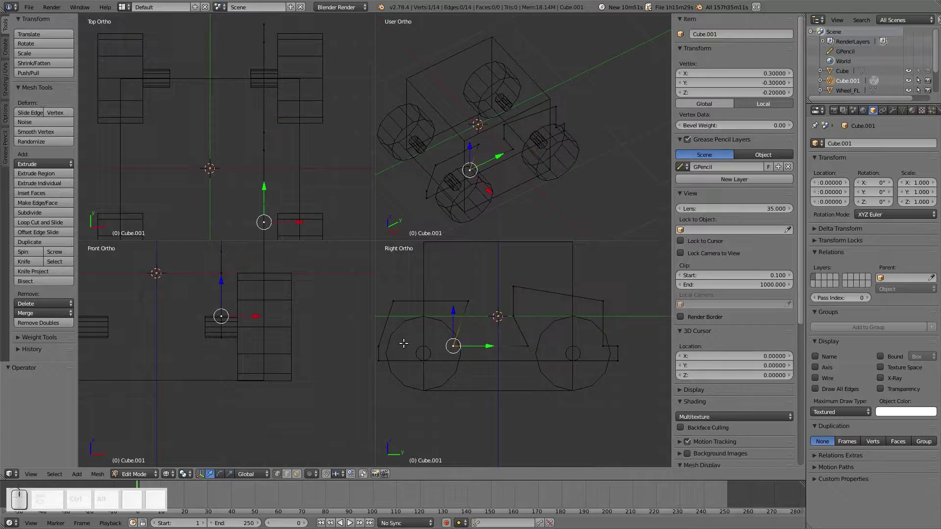
right_click(381, 348, "shift")
right_click(394, 302, "shift")
right_click(461, 304, "shift")
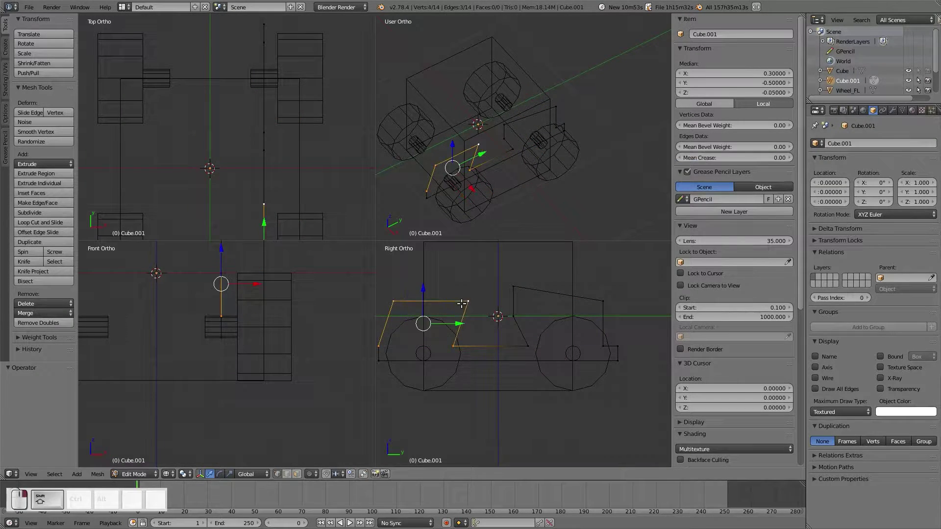
key("f")
key("a")
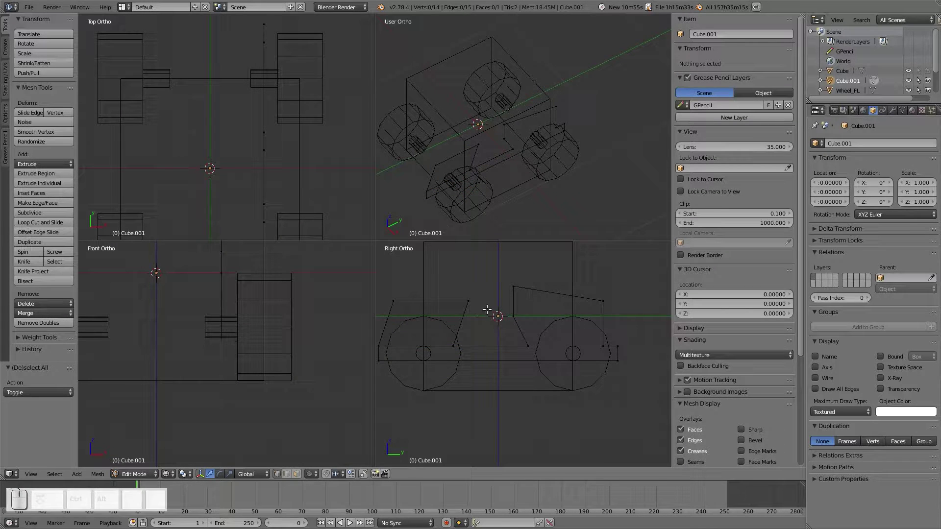
Switch from the quad view to a single right orthographic view framed on the body outline
middle_click_drag(489, 309, 534, 298, "shift")
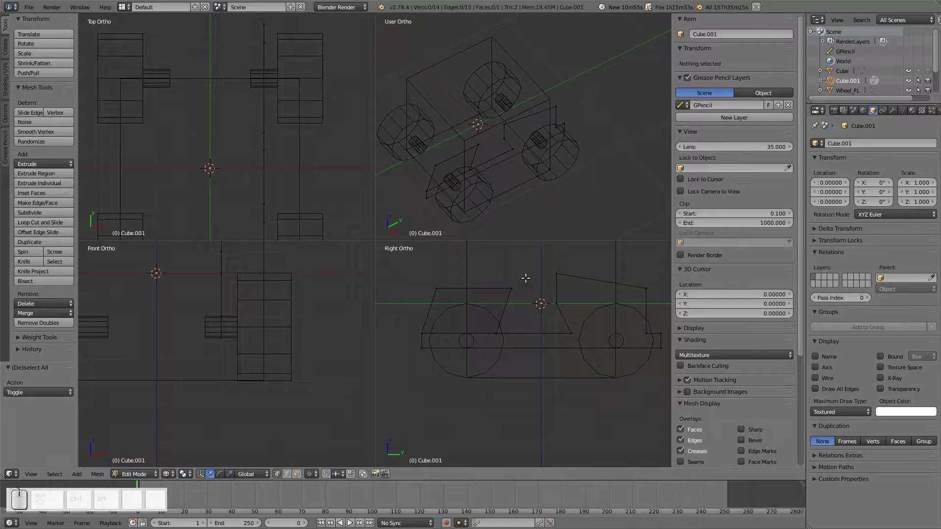
scroll(485, 399, "up", 2)
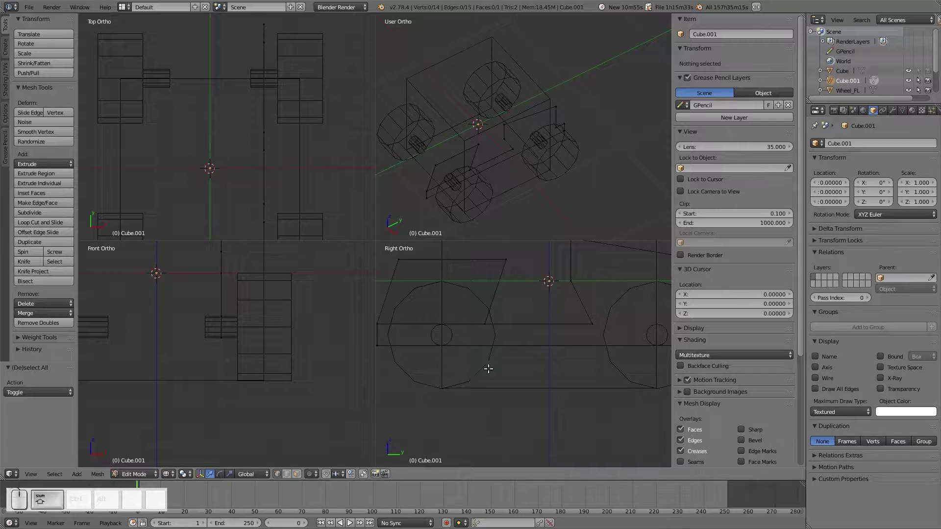
middle_click_drag(488, 370, 506, 393, "shift")
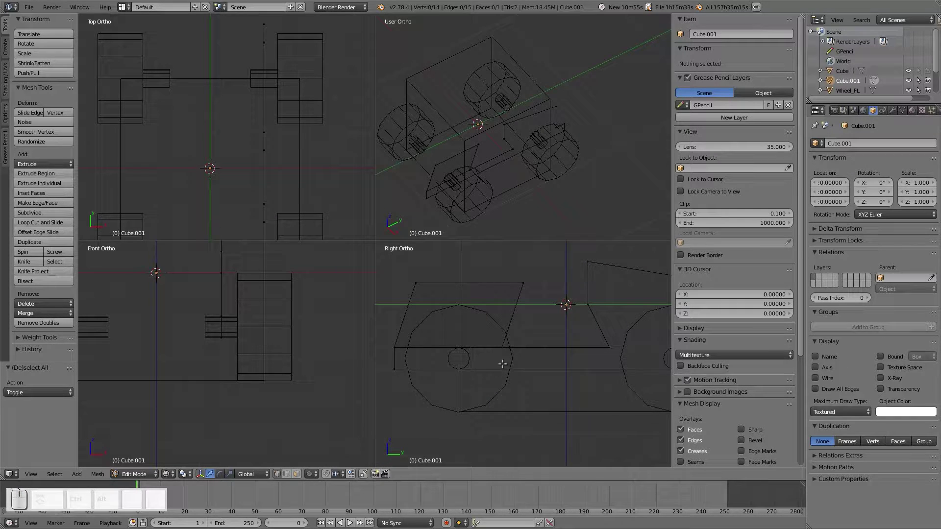
scroll(481, 381, "down", 1)
middle_click_drag(599, 368, 574, 362, "shift")
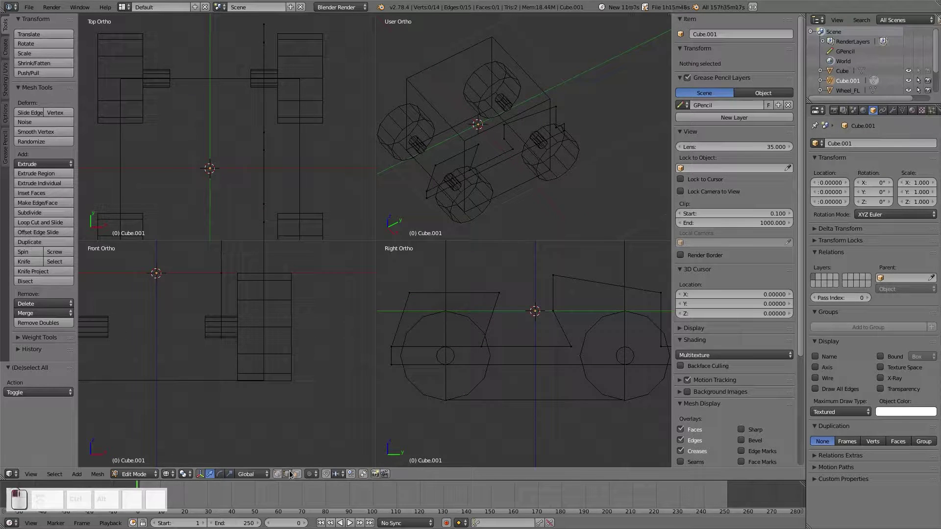
scroll(292, 475, "down", 1)
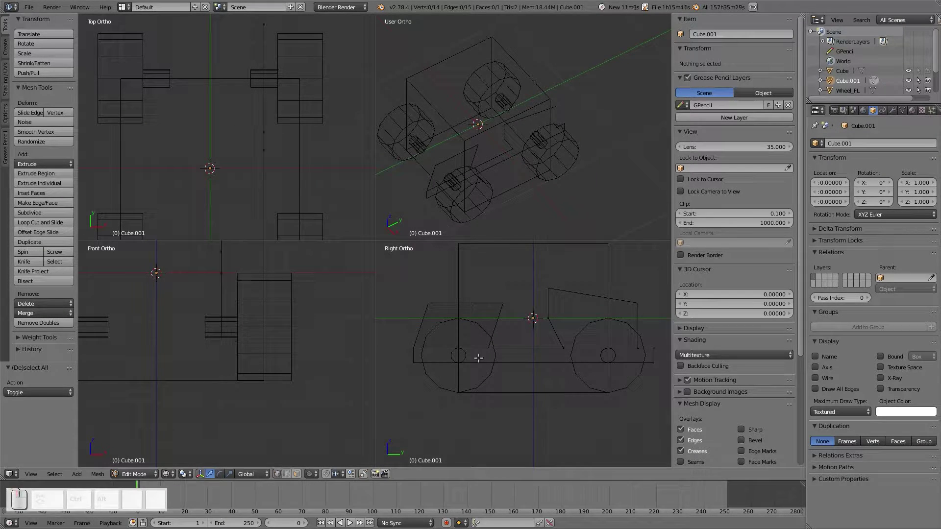
key("ctrl+alt+q")
key("KP_3")
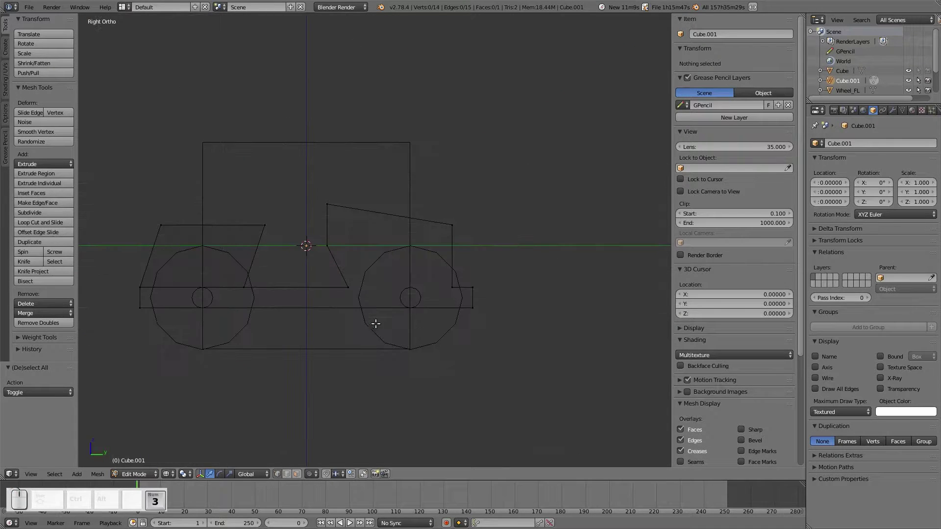
scroll(235, 300, "up", 1)
middle_click_drag(244, 290, 320, 301, "shift")
scroll(320, 300, "up", 1)
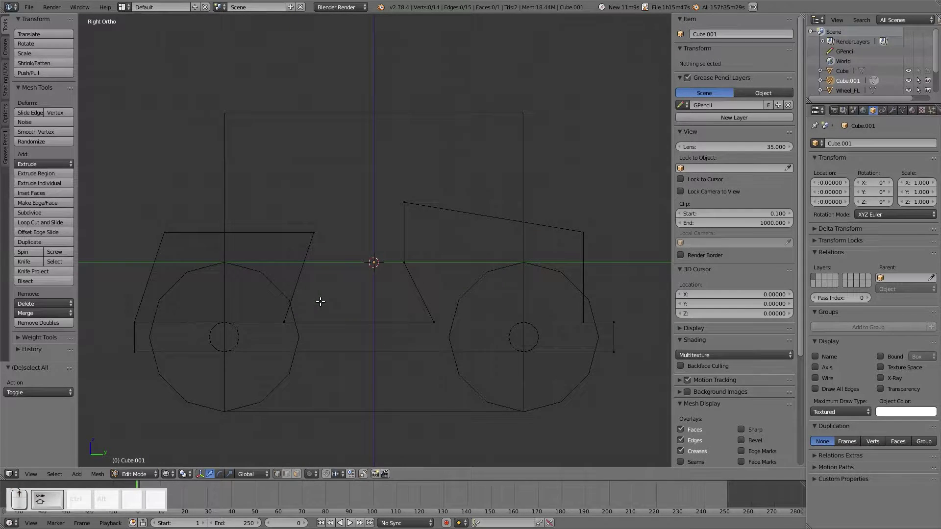
Check the coordinates of the vertices along the outline's low strip one at a time, clearing the selection at the end
right_click(613, 351)
right_click(137, 351)
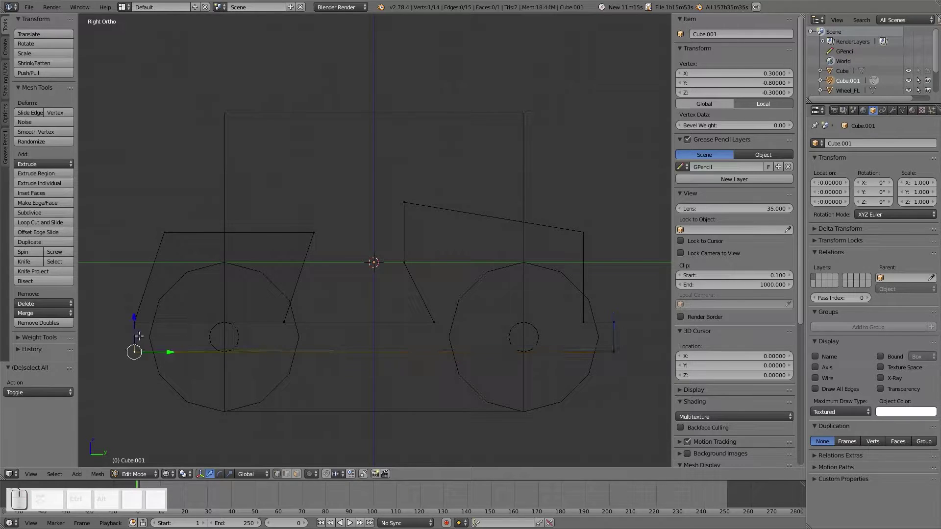
right_click(136, 318)
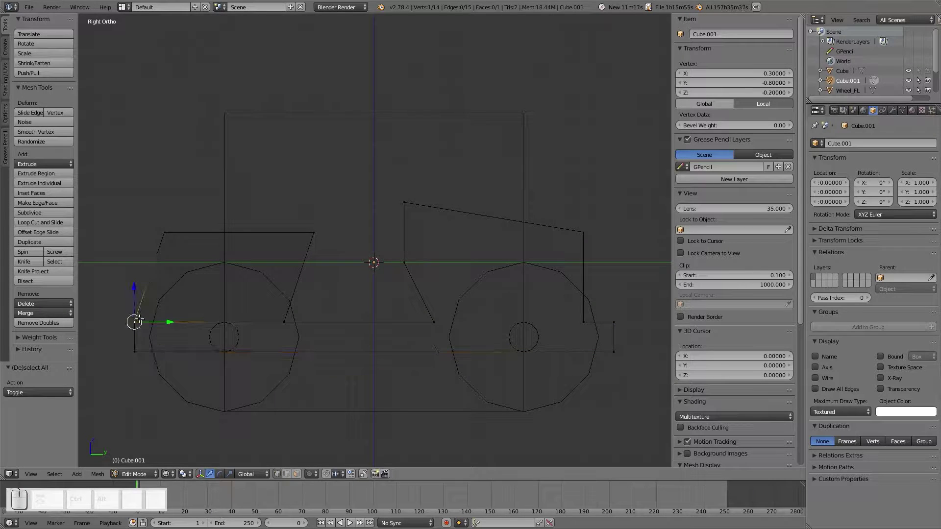
right_click(278, 315)
right_click(430, 320)
right_click(585, 320)
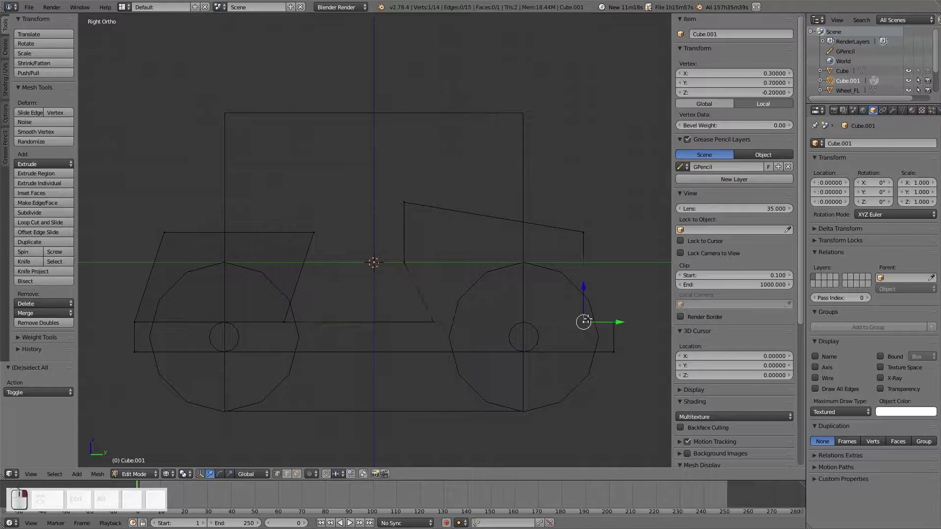
right_click(612, 323)
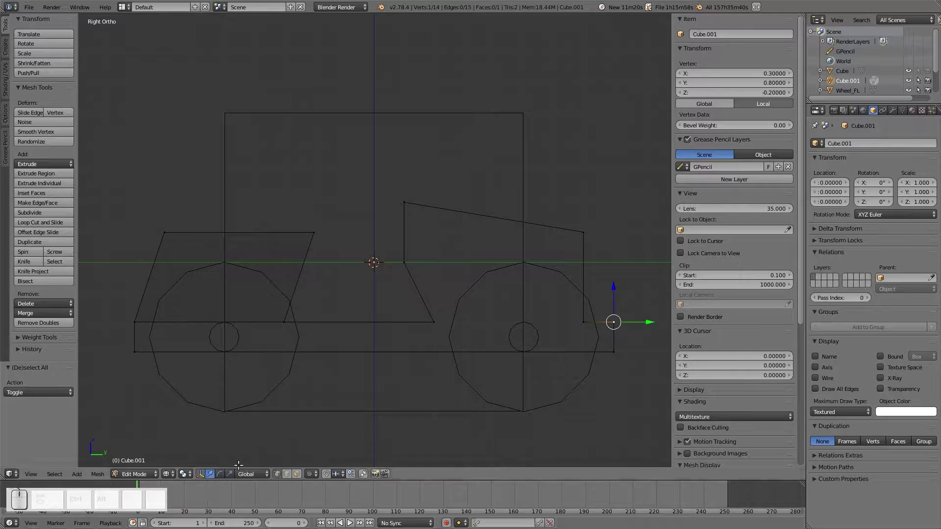
key("a")
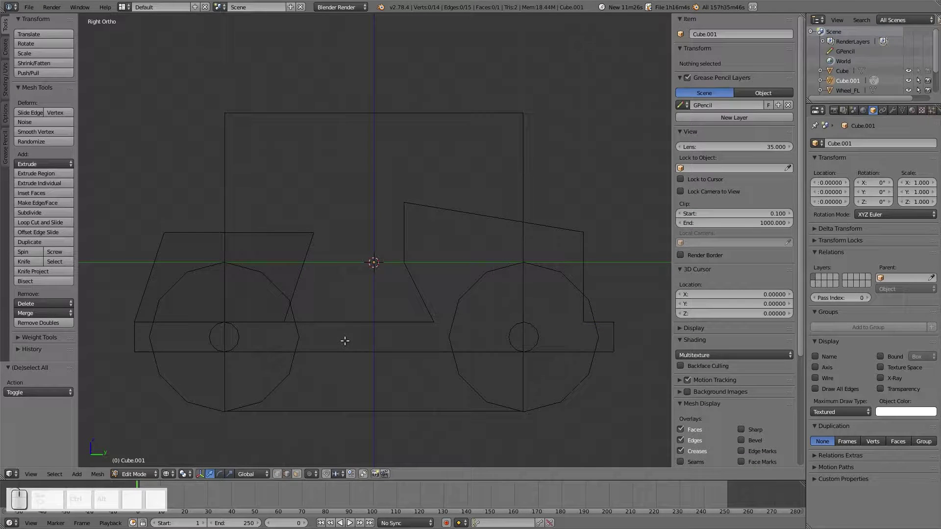
right_click(340, 361)
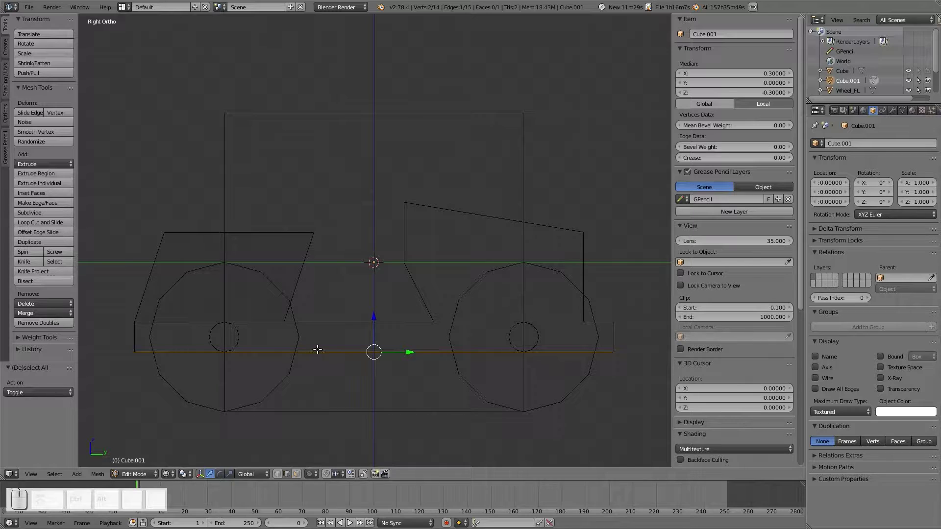
left_click(24, 262)
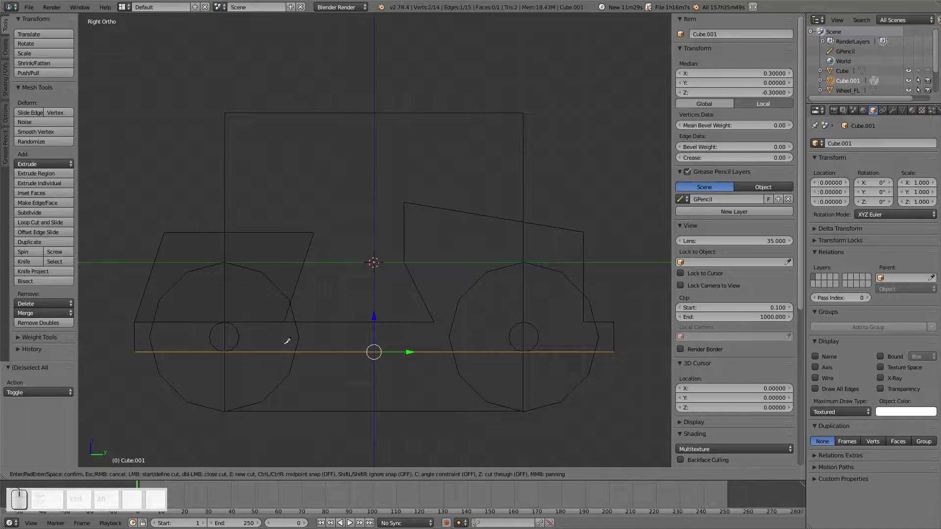
mouse_move(287, 342)
left_mouse_down()
mouse_move(293, 376)
mouse_move(312, 366)
left_mouse_up()
left_click(287, 362)
left_click(292, 367)
left_click(303, 333)
right_click(301, 414)
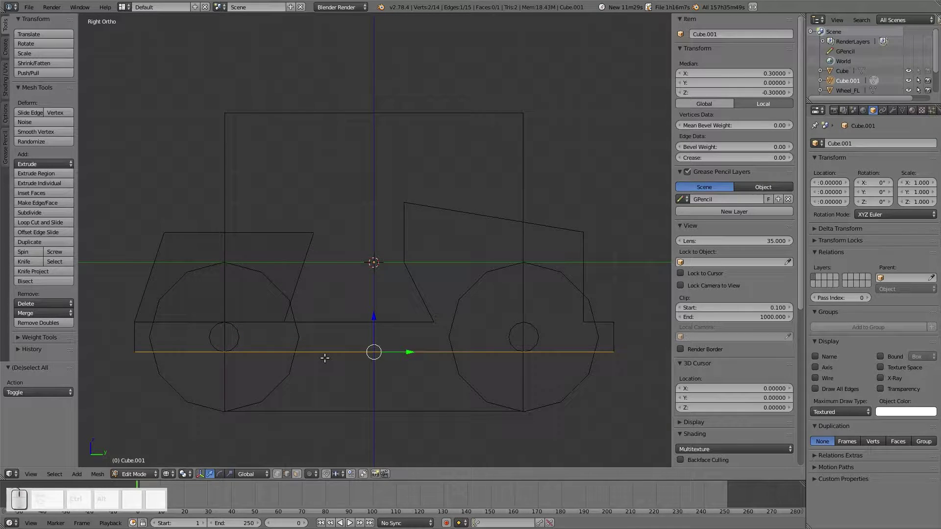
key("ctrl+r")
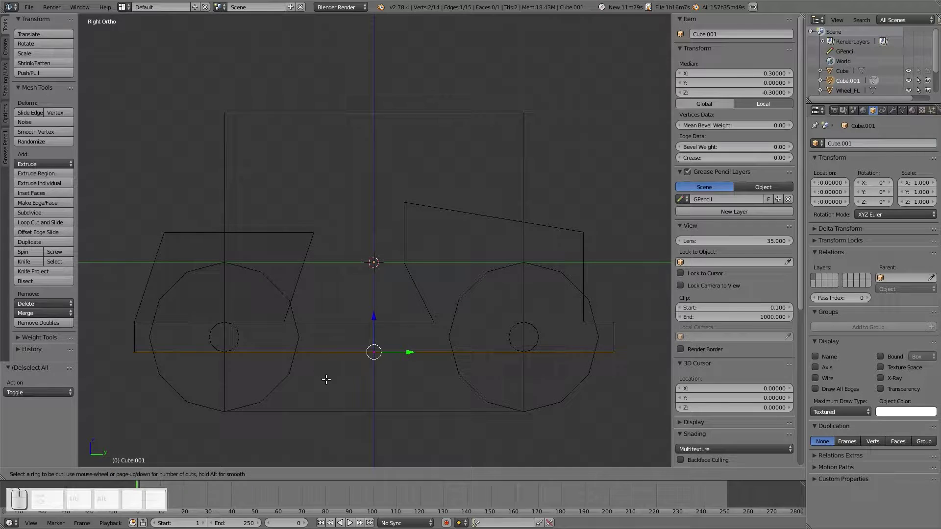
scroll(342, 360, "up", 1)
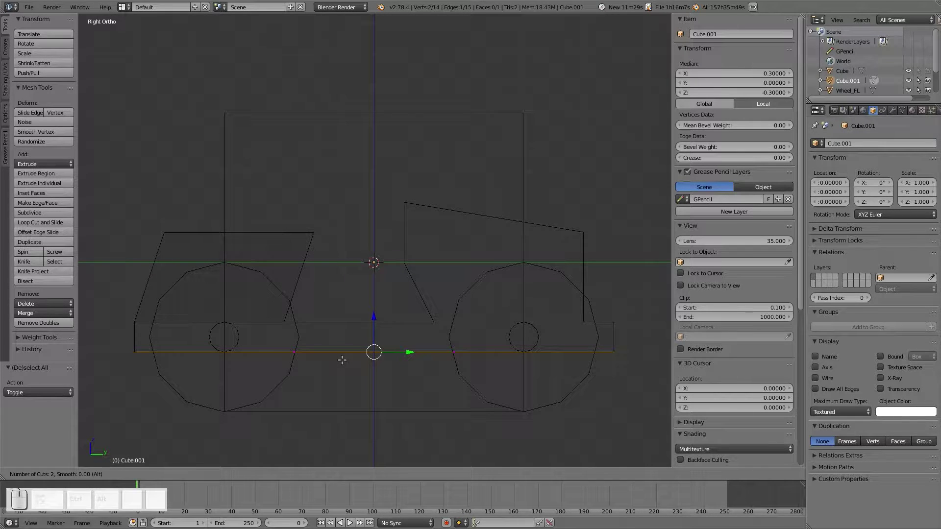
right_click(343, 360)
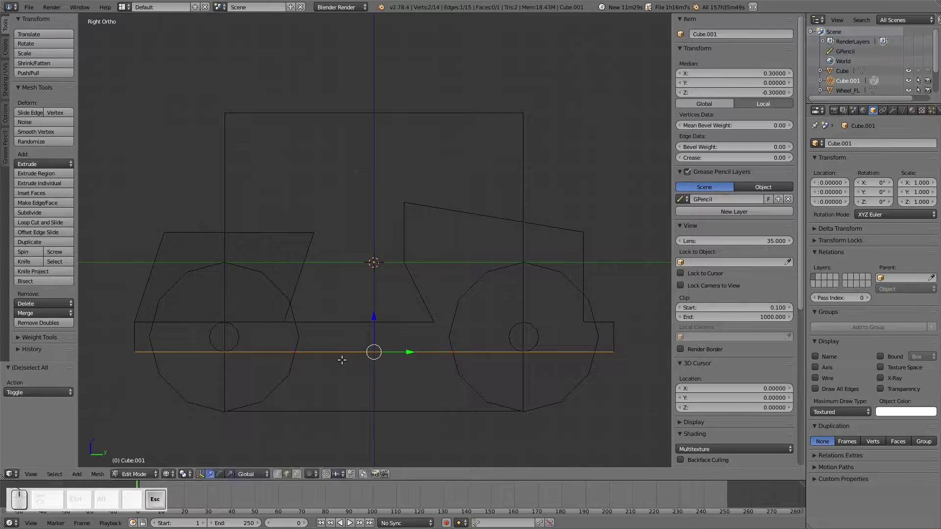
Divide the outline's long bottom edge with a four-cut Loop Cut
right_click(343, 321)
right_click(353, 354)
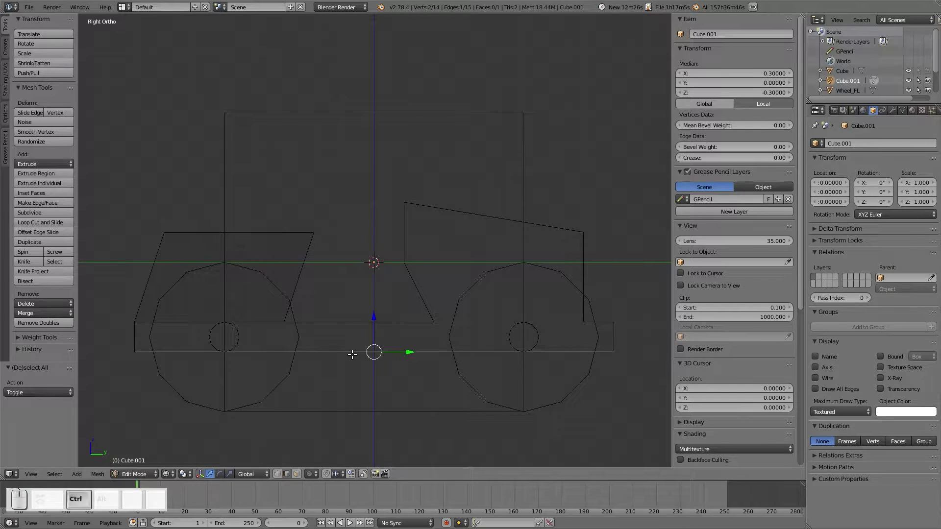
key("ctrl+r")
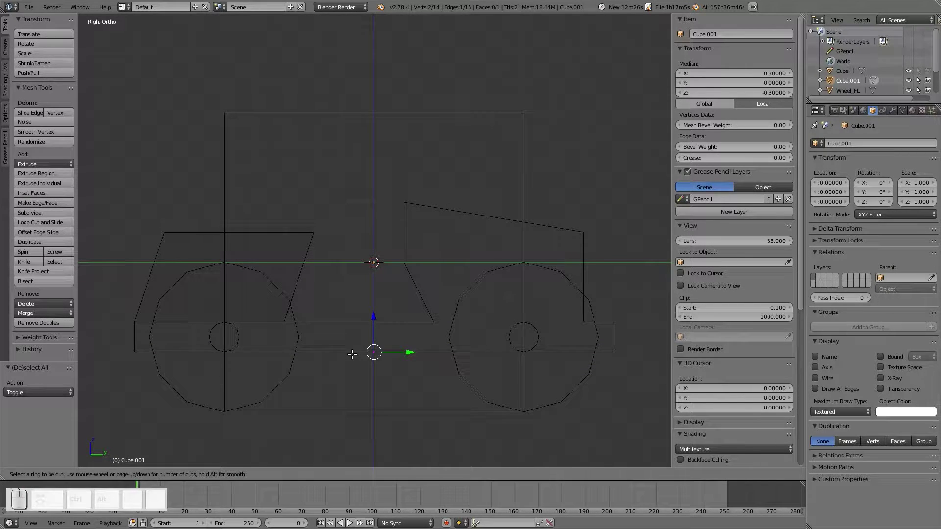
scroll(353, 354, "up", 1)
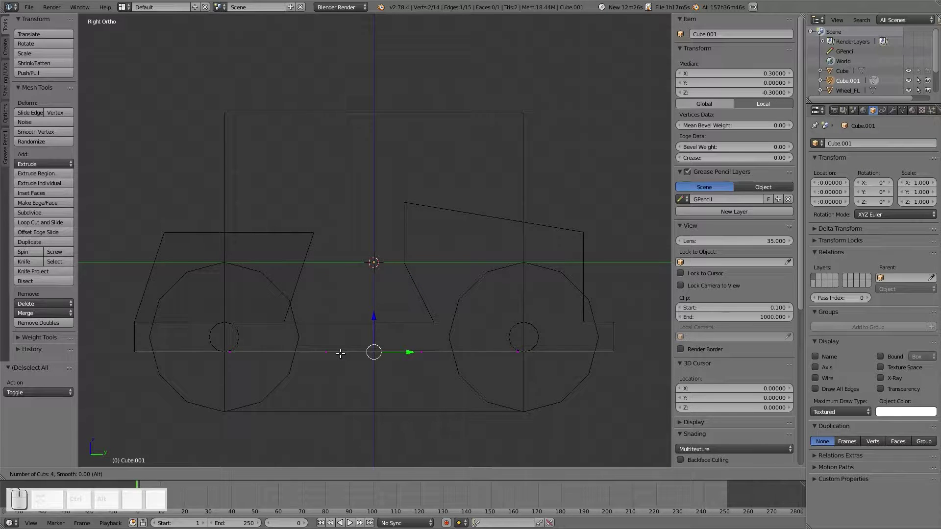
left_click(341, 353)
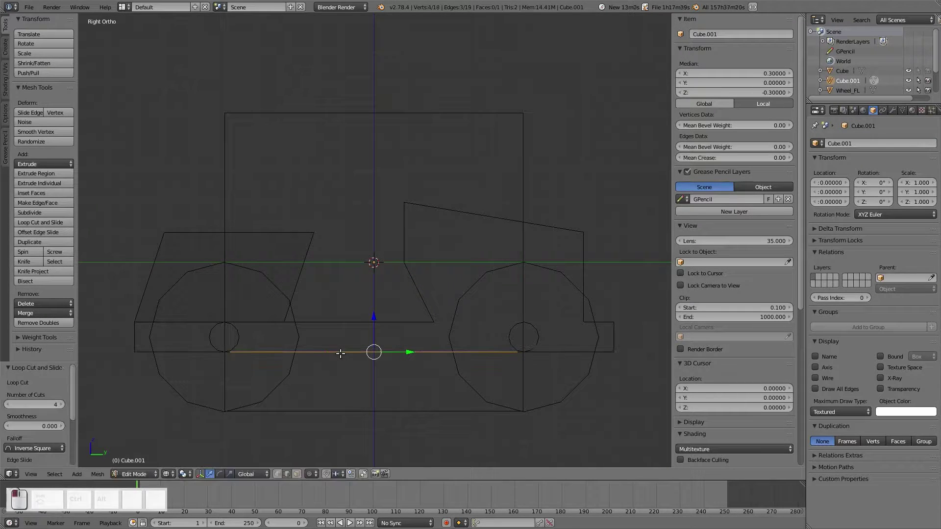
Move the bottom edge's new vertex nearest the -Y end 0.18 along Y and fill the four-vertex face at that end of the strip
left_click(278, 474, "shift")
right_click(227, 351)
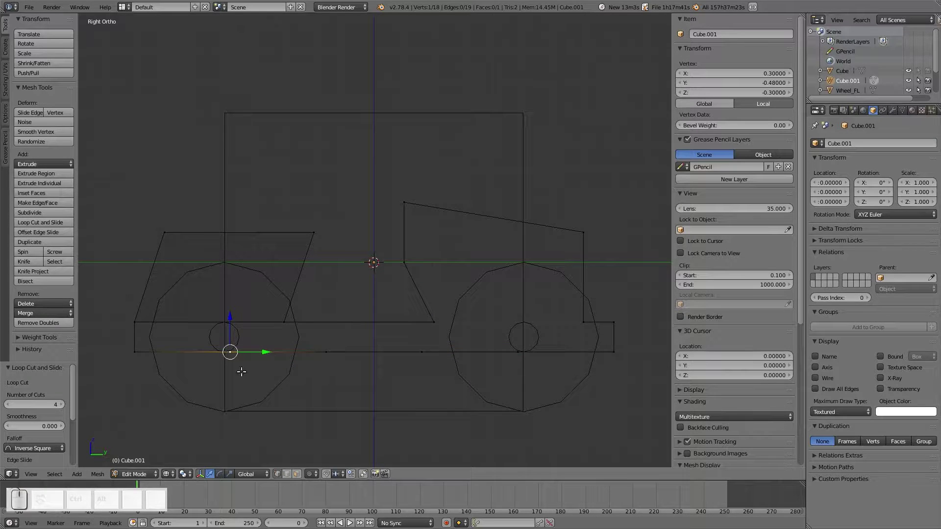
left_click_drag(265, 352, 320, 358, "ctrl")
right_click(286, 321)
right_click(137, 323, "shift")
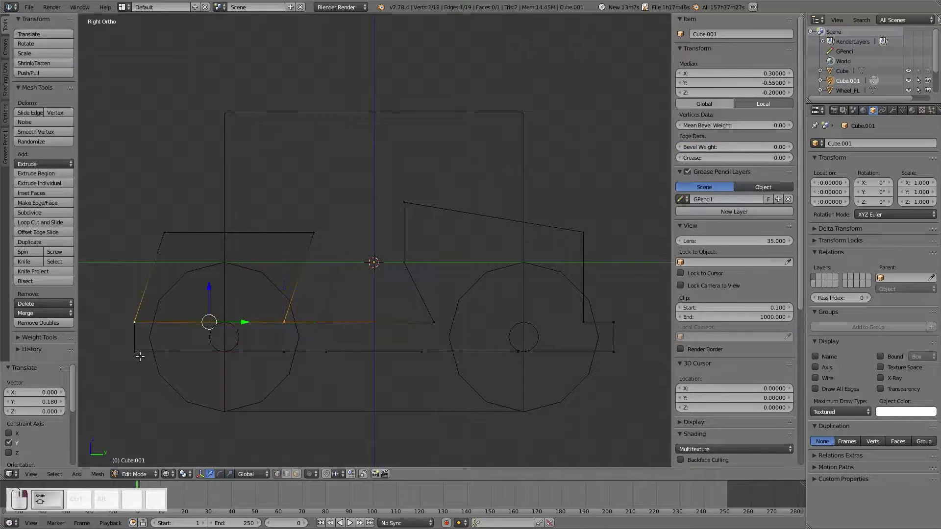
right_click(137, 352, "shift")
right_click(280, 350, "shift")
key("f")
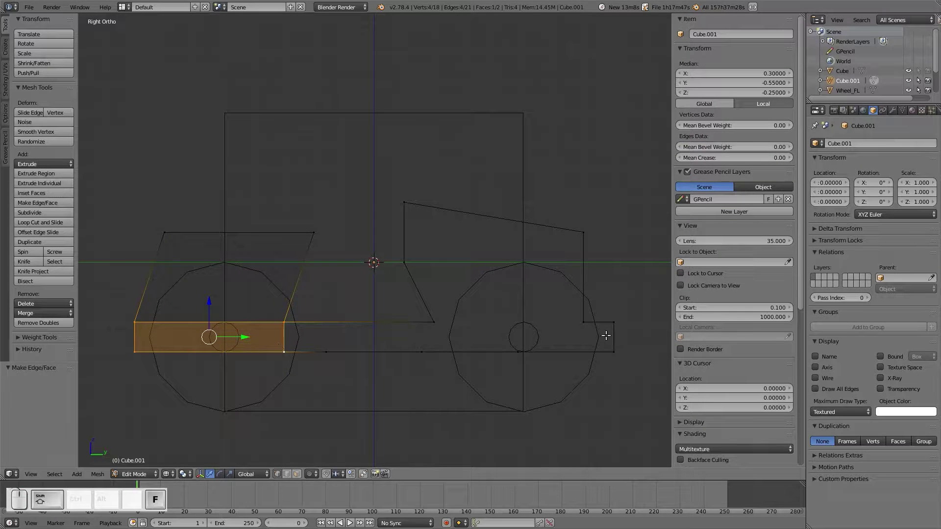
Move the bottom edge's new vertex nearest the +Y end 0.22 along Y, fill the small face at that end, and clear the selection
right_click(516, 351)
left_click_drag(542, 352, 606, 358, "ctrl")
right_click(614, 322, "shift")
right_click(614, 352, "shift")
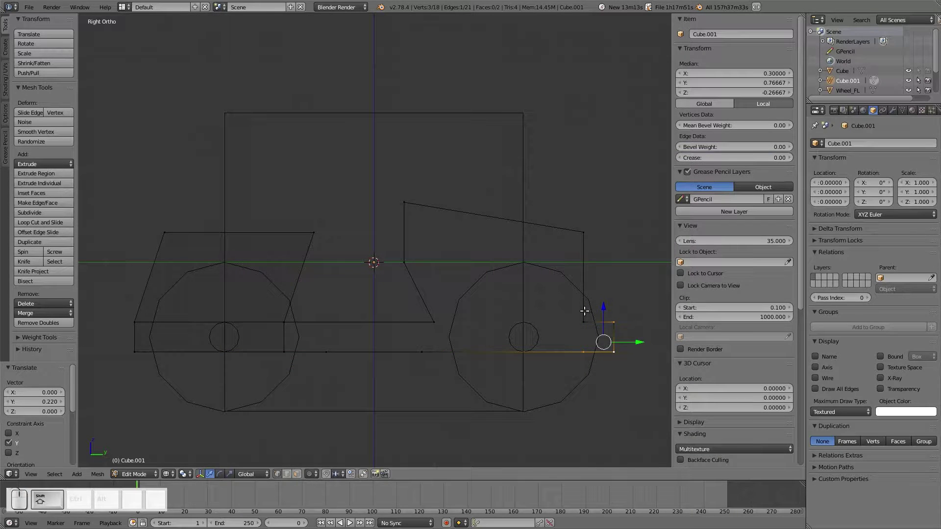
right_click(584, 322, "shift")
key("f")
key("a")
Move the bottom vertex at Y 0.16 by 0.04 along Y and fill the strip face below the raised +Y section
right_click(421, 352)
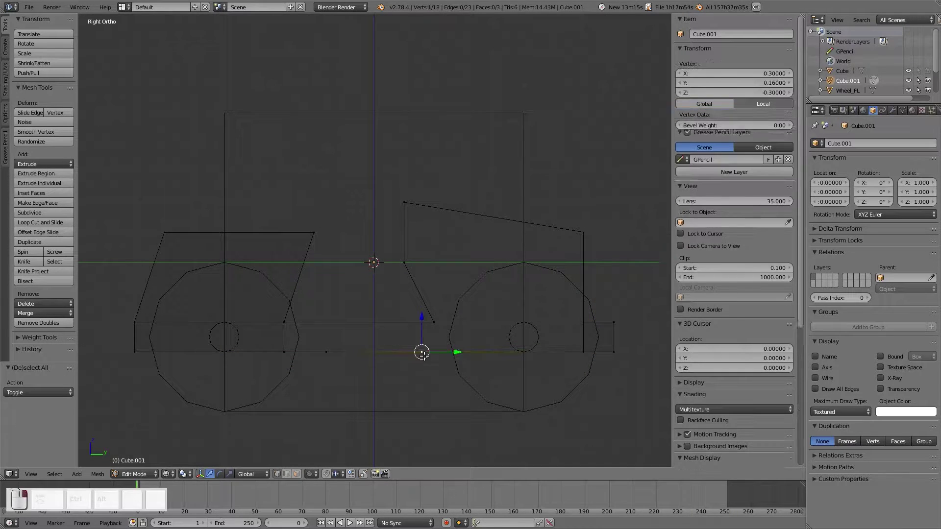
left_click_drag(451, 352, 465, 351, "ctrl")
right_click(584, 321)
right_click(434, 321, "shift")
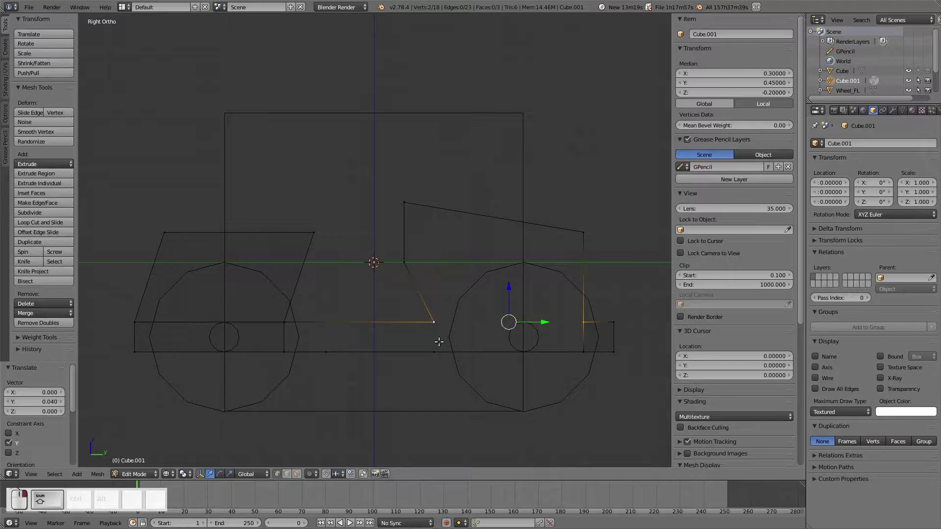
right_click(435, 352, "shift")
right_click(583, 352, "shift")
key("f")
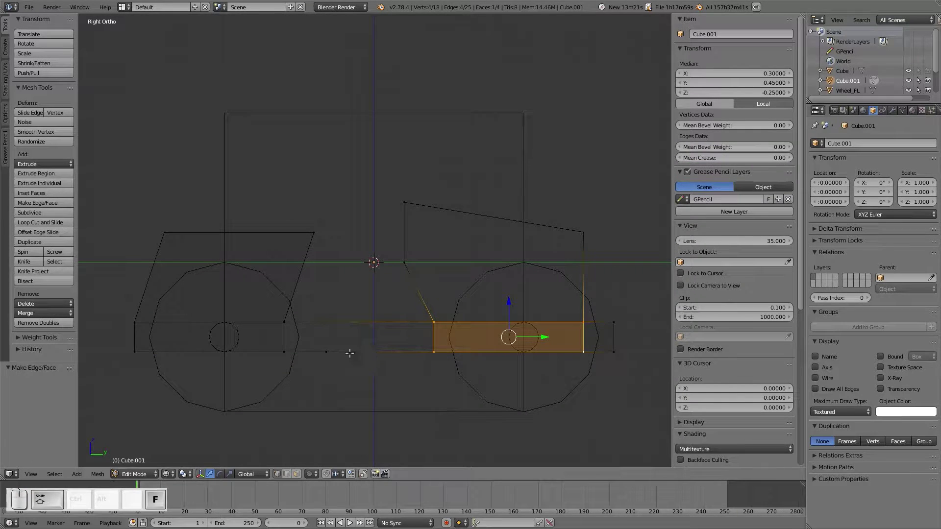
Dissolve the spare vertex on the bottom edge at Y -0.16
right_click(323, 351)
key("x")
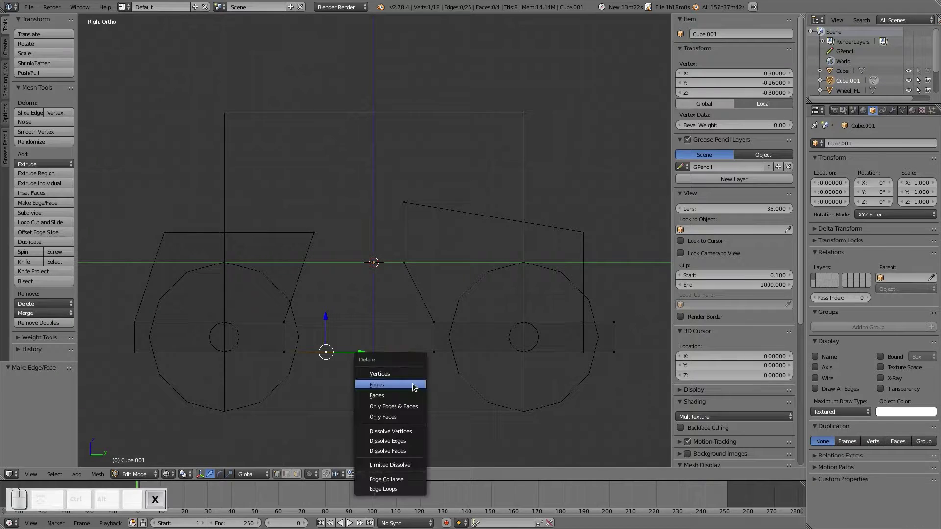
left_click(408, 431)
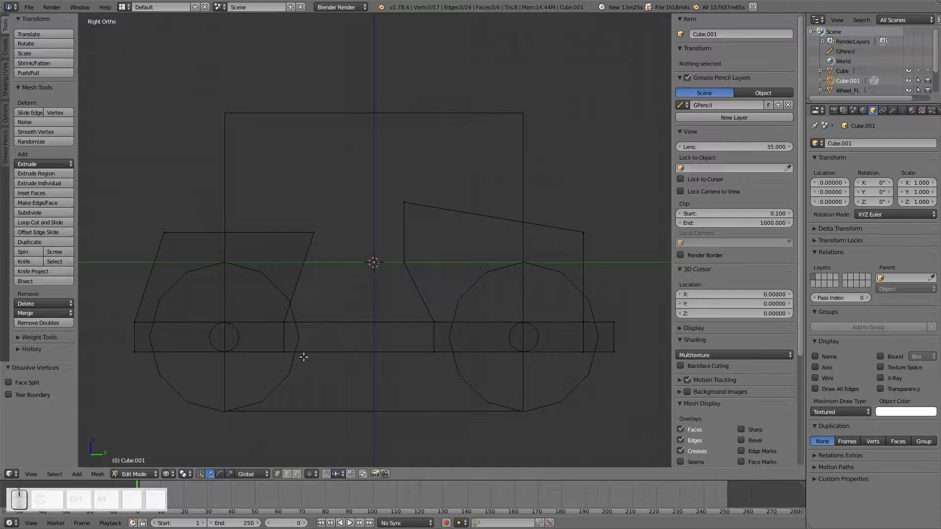
Fill the strip's open middle section with a four-vertex face and clear the selection
right_click(293, 355)
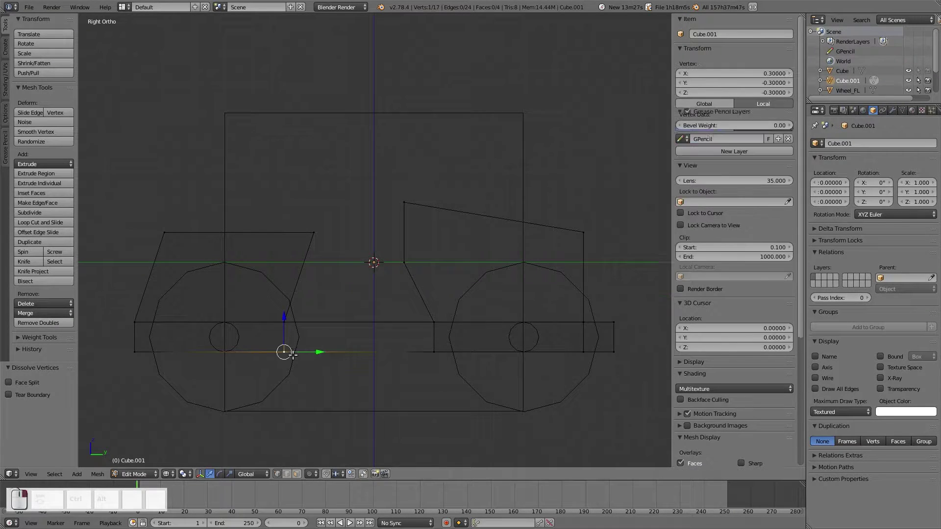
right_click(285, 326, "shift")
right_click(434, 337, "shift")
right_click(436, 355, "shift")
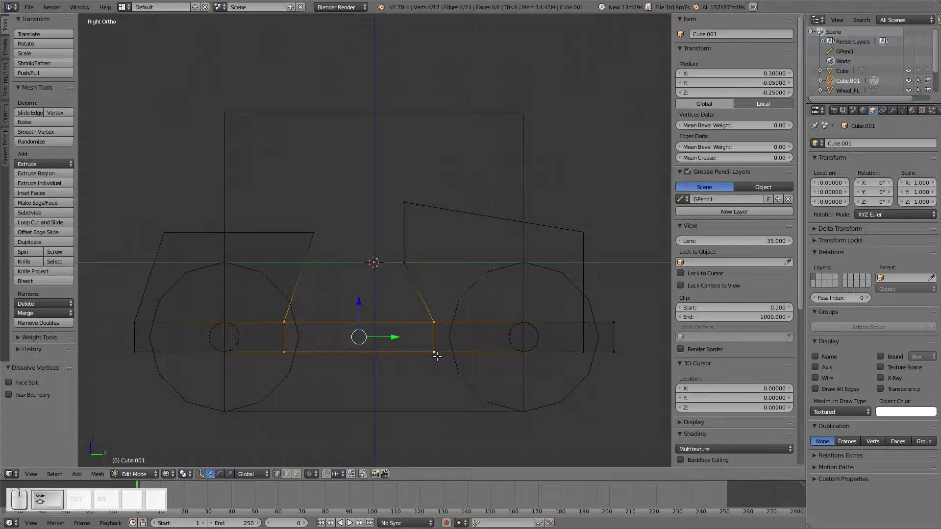
key("f")
key("a")
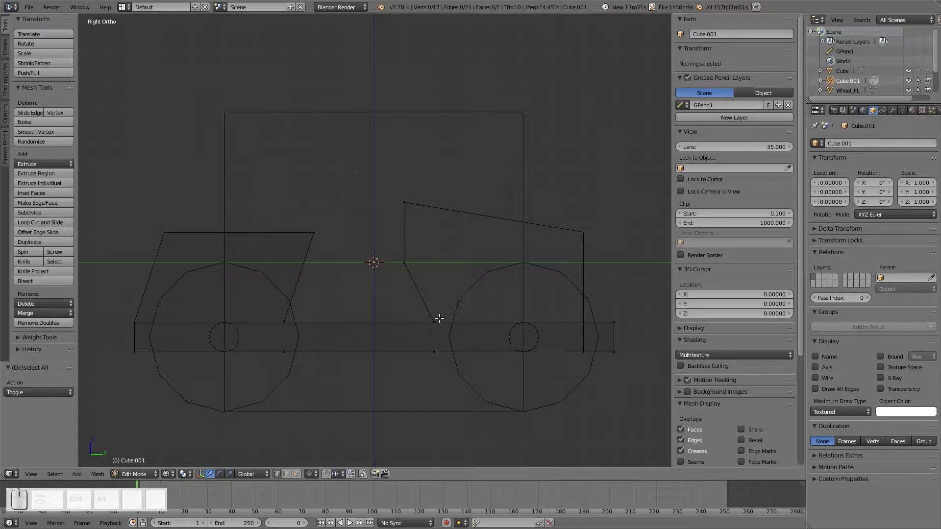
Add a single Loop Cut vertex midway along the vertical edge at the raised +Y section's outer end
right_click(583, 321)
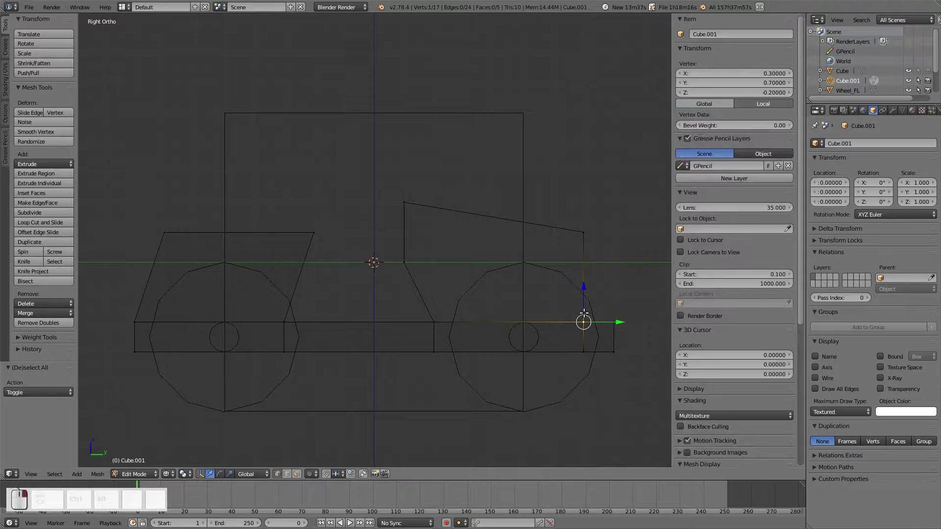
right_click(581, 236, "shift")
key("ctrl+r")
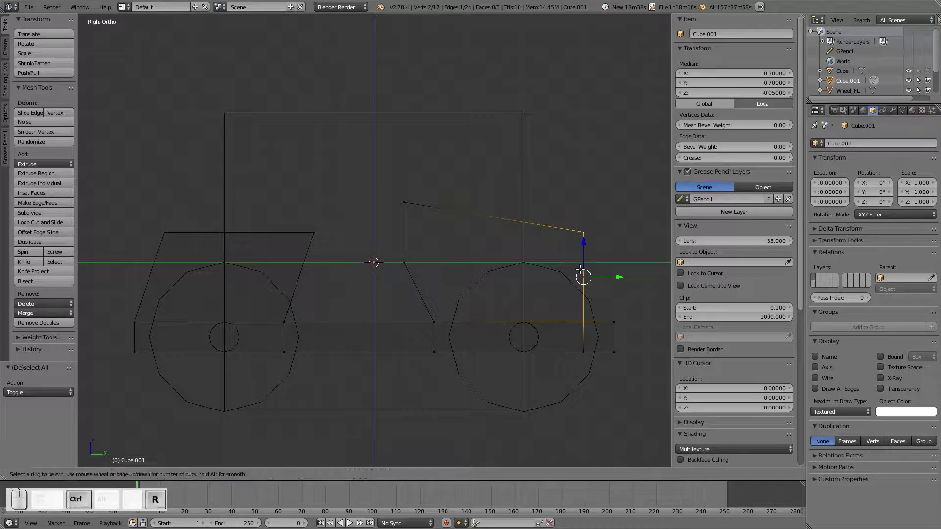
left_click(585, 269)
left_click(584, 273)
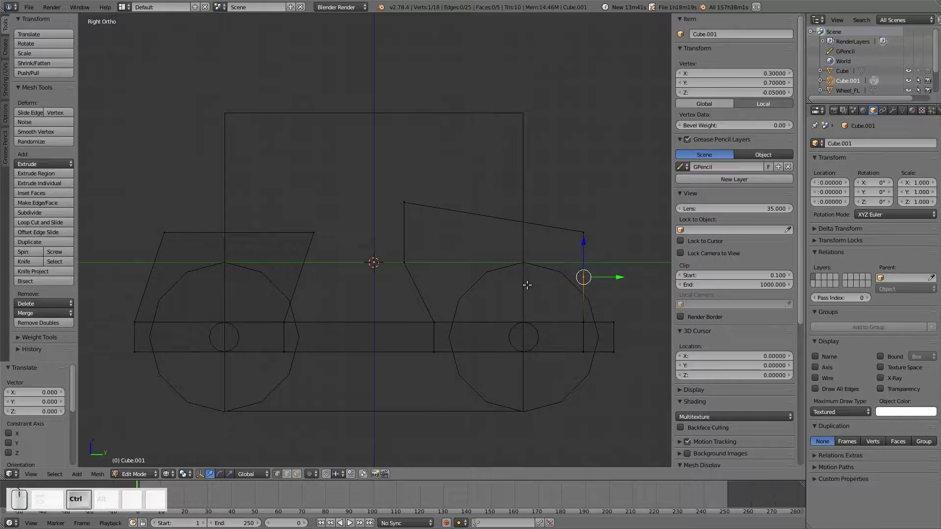
Fill a face between the four vertices of the raised +Y section's upper part
right_click(404, 262)
right_click(404, 203, "shift")
right_click(584, 231, "shift")
right_click(584, 277, "shift")
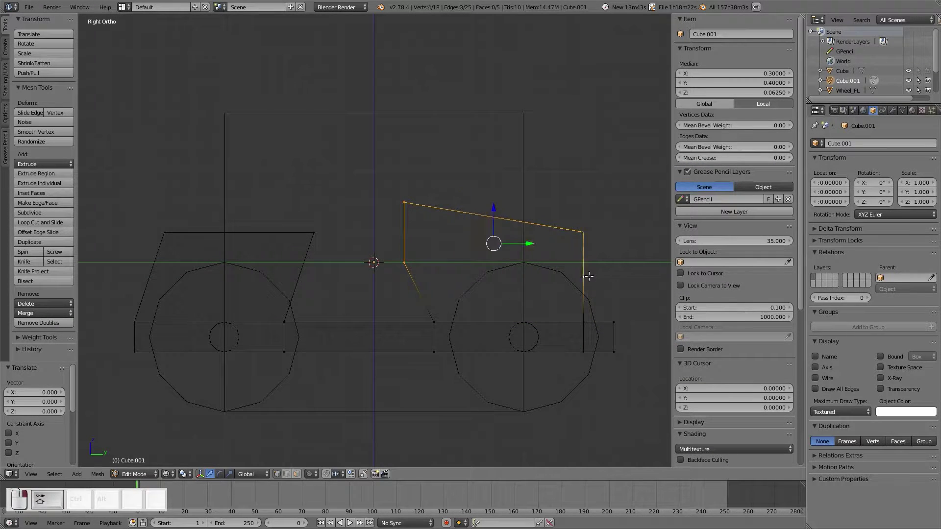
key("f")
Fill a face between the four vertices of the raised +Y section's lower part and clear the selection
right_click(584, 277)
right_click(404, 263, "shift")
right_click(433, 322, "shift")
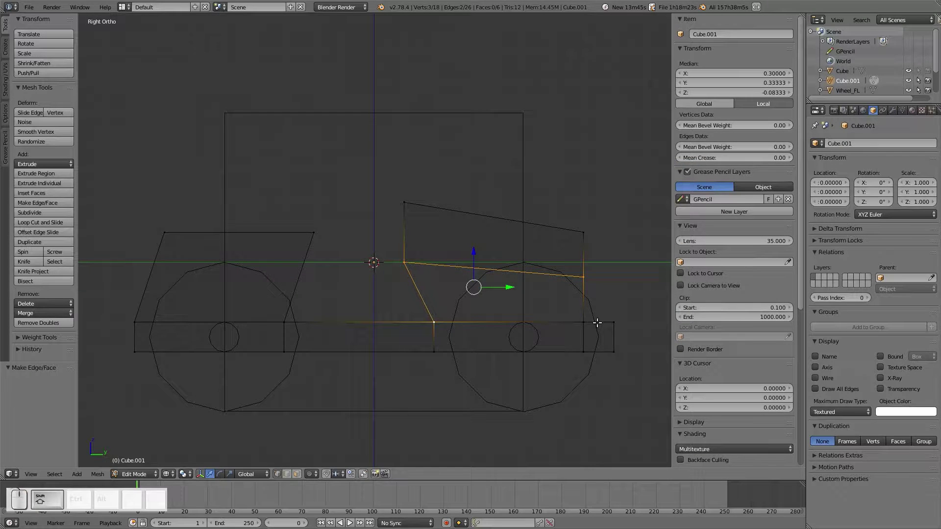
right_click(583, 322, "shift")
key("f")
key("a")
Show the filled body profile in solid shading from an angled view and select all of its geometry
key("z")
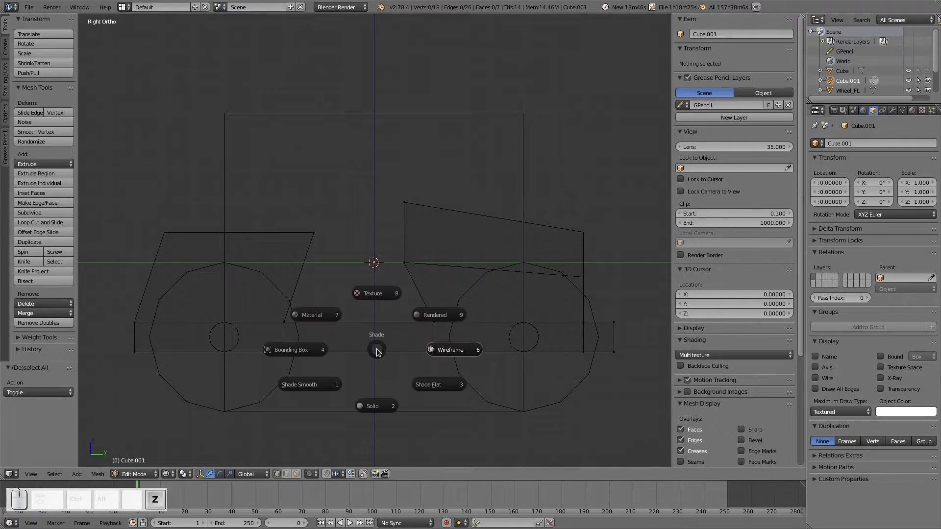
left_click(376, 404)
mouse_move(376, 319)
middle_mouse_down()
mouse_move(513, 313)
mouse_move(432, 343)
mouse_move(307, 336)
mouse_move(446, 340)
middle_mouse_up()
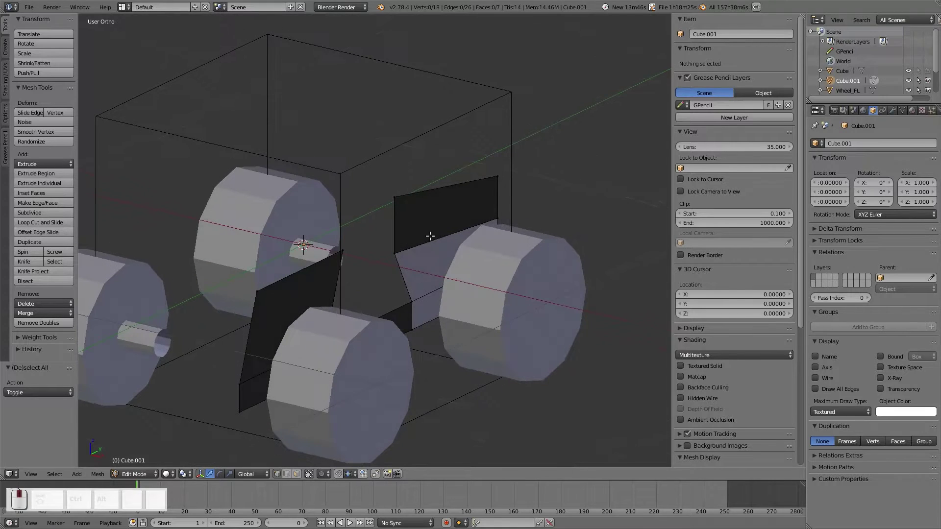
key("a")
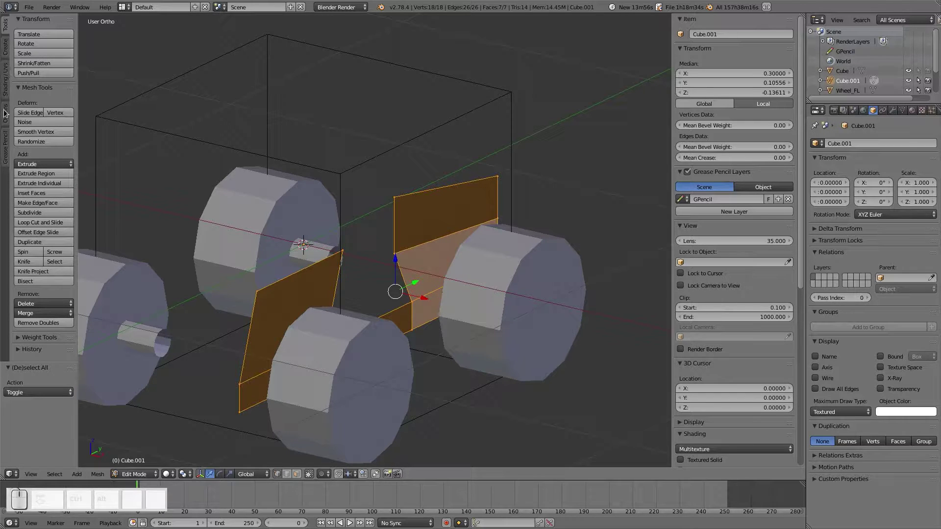
Recalculate the normals of the selected body profile faces and clear the selection
left_click(6, 79)
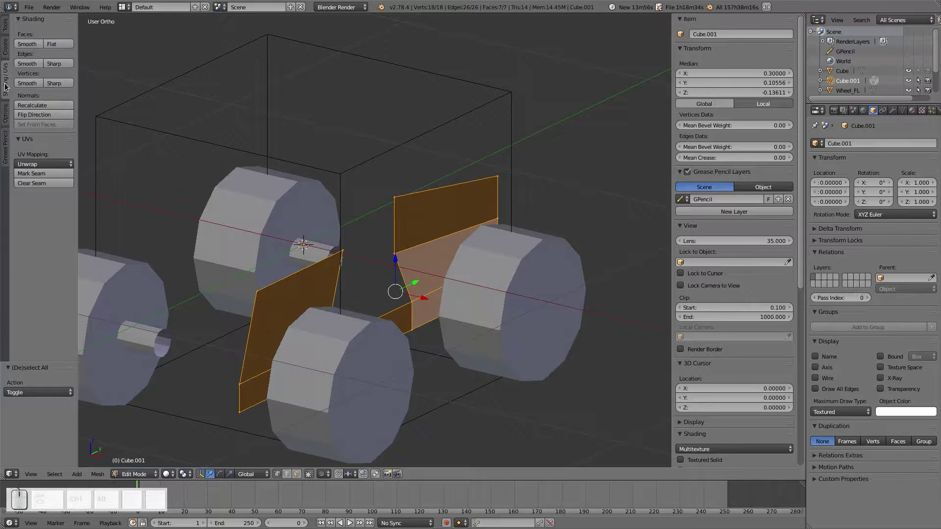
left_click(37, 106)
key("a")
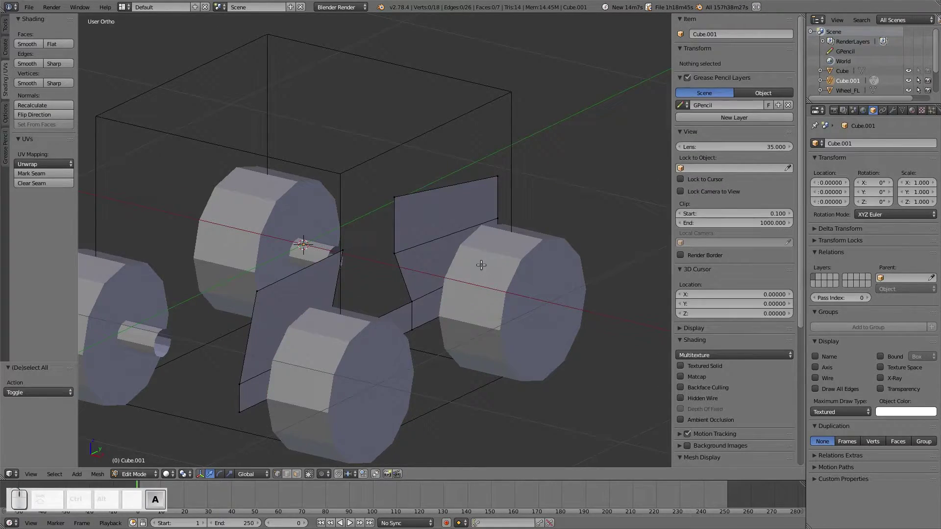
middle_click_drag(465, 259, 444, 209)
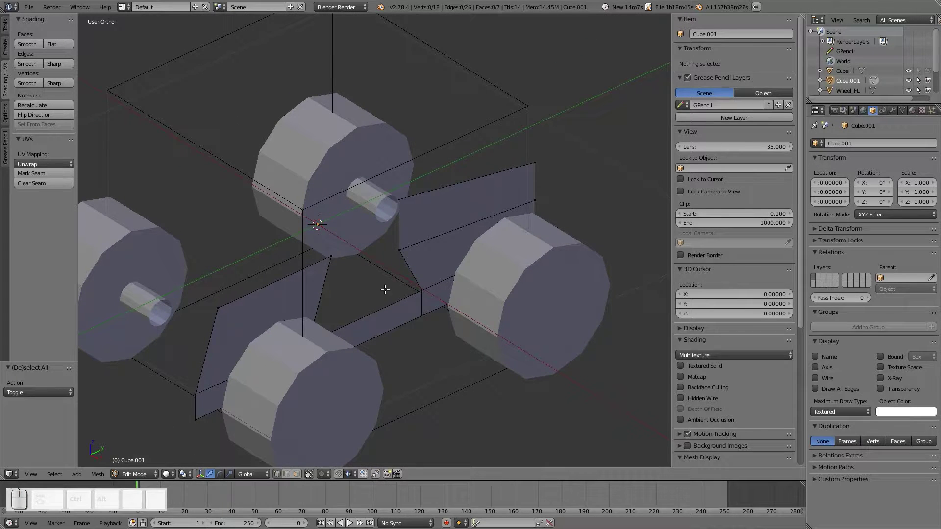
Select the whole body profile, extrude it 0.6 toward -X in quad view, and return to Object Mode
key("a")
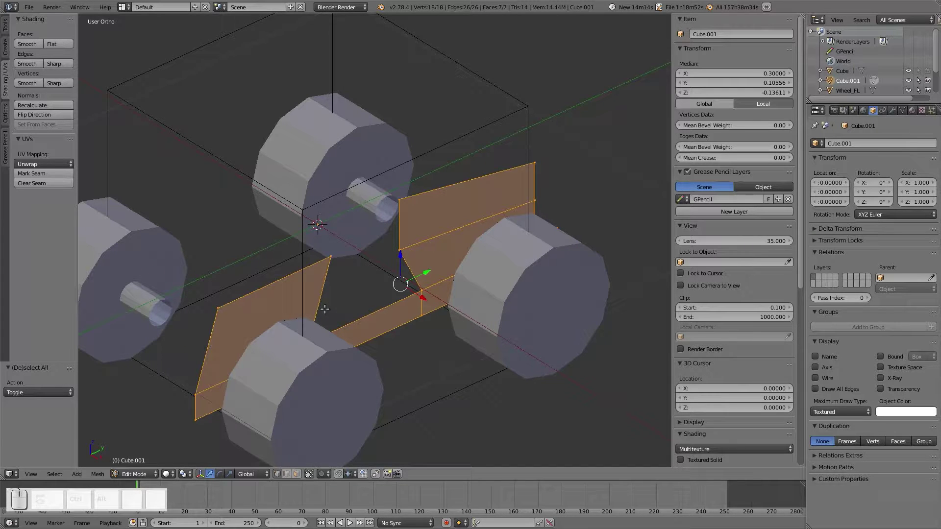
key("KP_7")
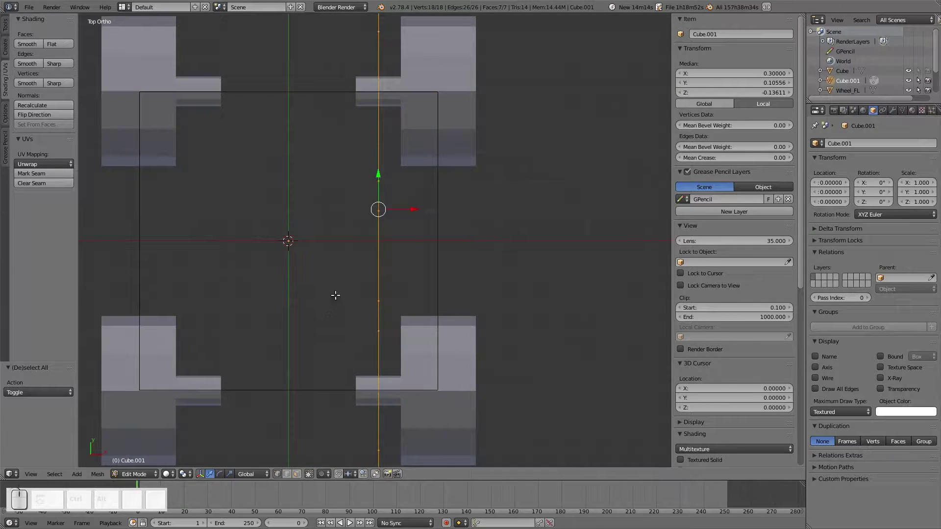
key("KP_5")
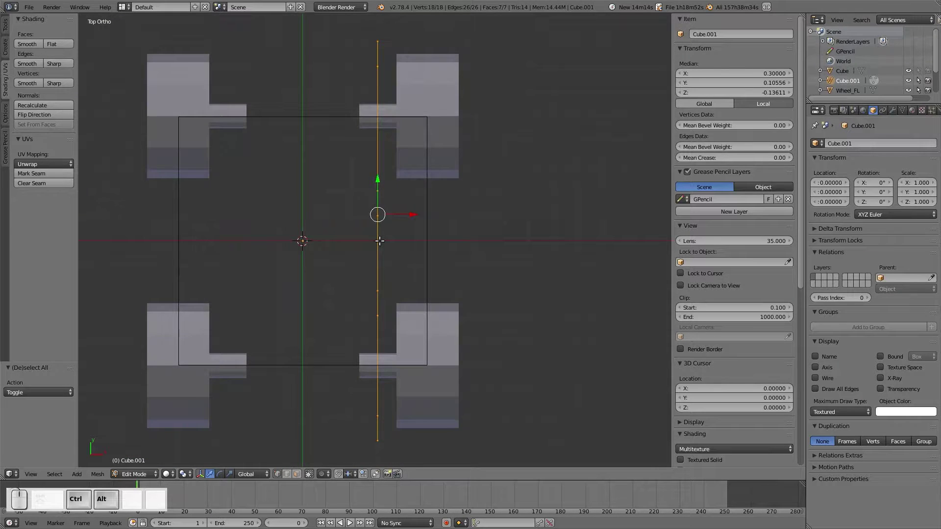
key("ctrl+alt+q")
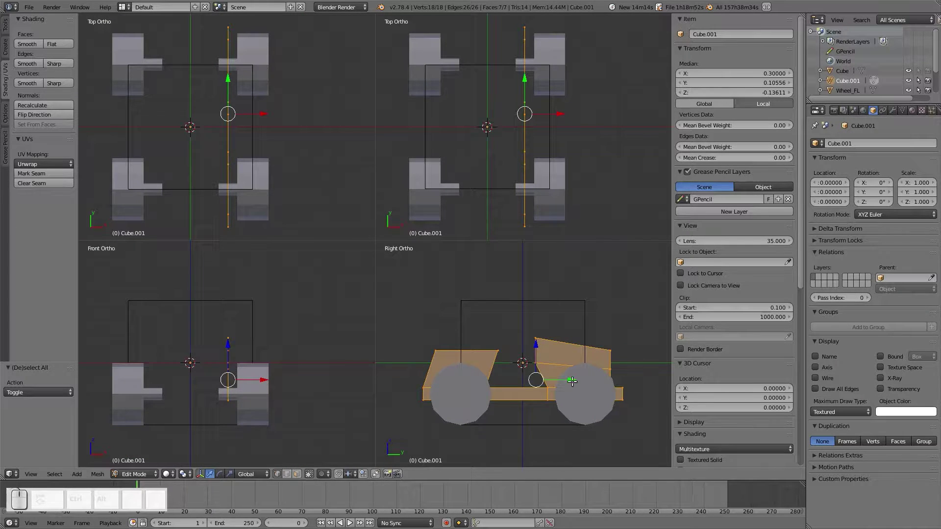
key("e")
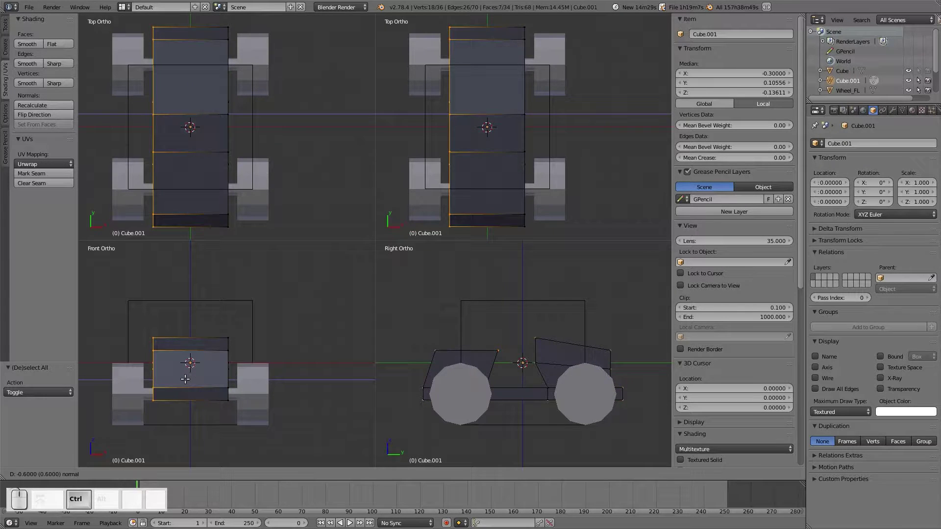
left_click(185, 379, "ctrl")
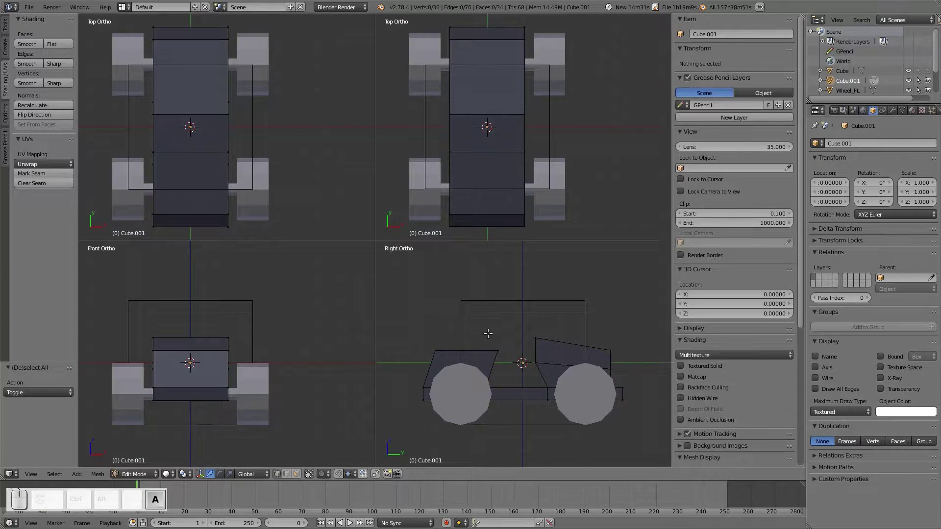
key("Tab")
left_click(436, 337)
middle_click_drag(572, 172, 500, 125)
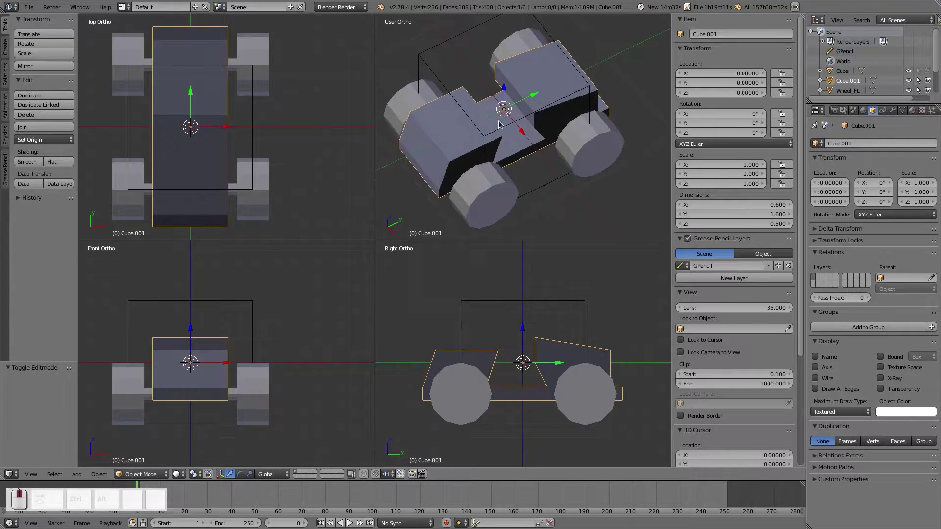
Recalculate the normals of all faces of the extruded body in Edit Mode and return to Object Mode
key("Tab")
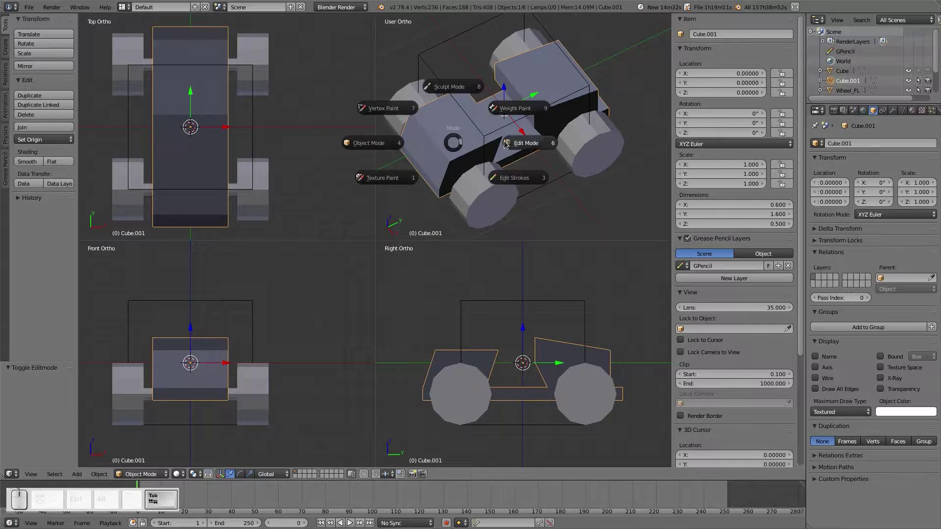
left_click(519, 141)
key("a")
key("a")
key("a")
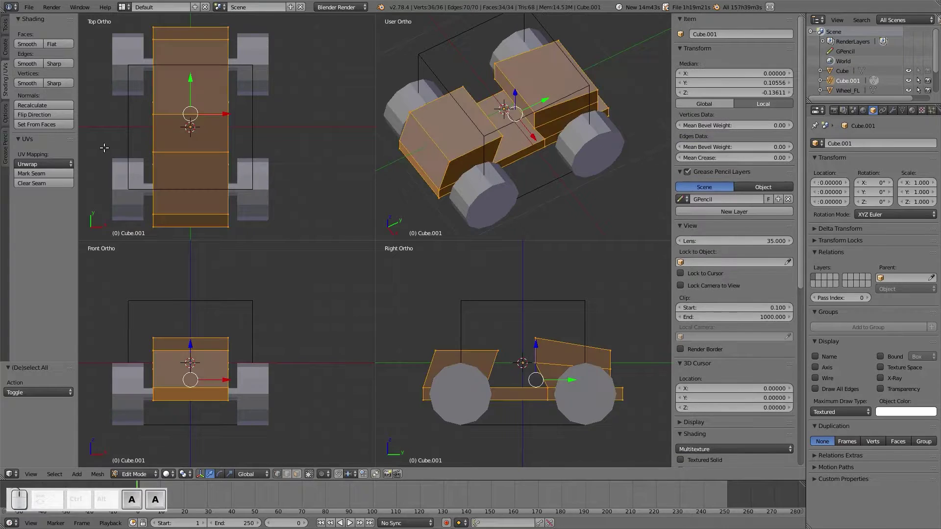
left_click(44, 106)
key("Tab")
left_click(319, 119)
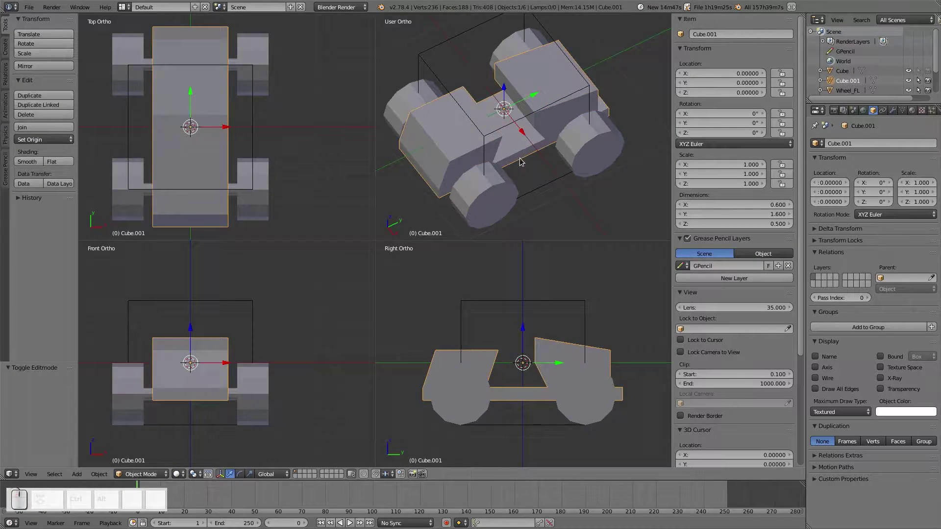
Inspect the shaded vehicle from several angles, switch the shading to wireframe, and leave all objects deselected
middle_click_drag(521, 162, 518, 135)
scroll(533, 286, "up", 1)
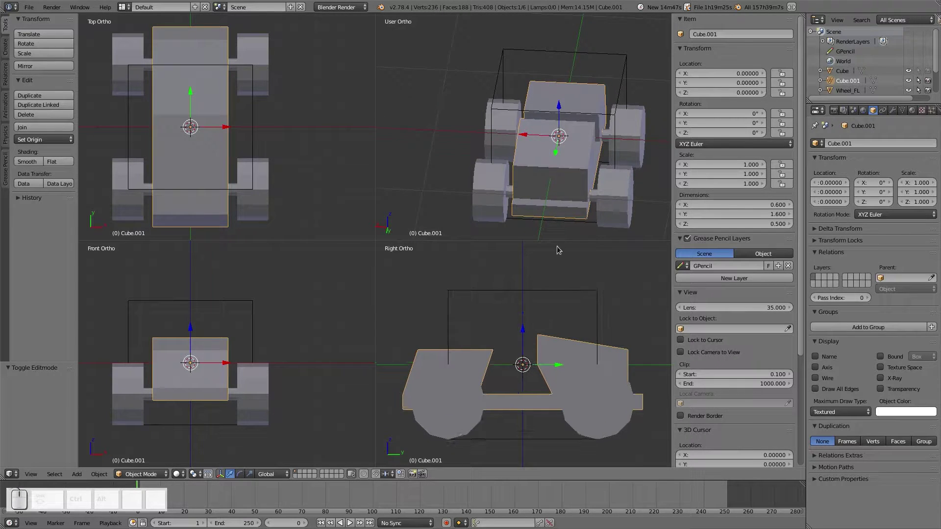
middle_click_drag(556, 225, 544, 159)
scroll(533, 177, "up", 3)
key("a")
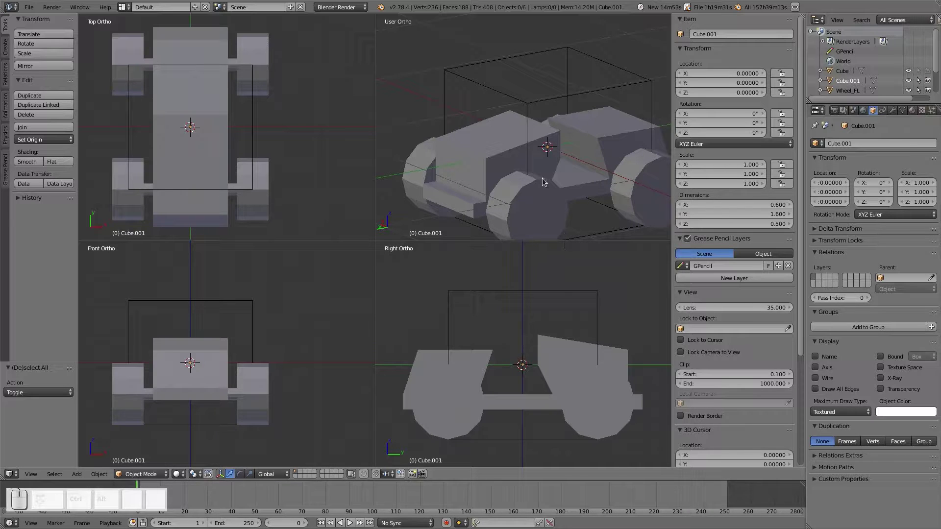
key("z")
left_click(565, 349)
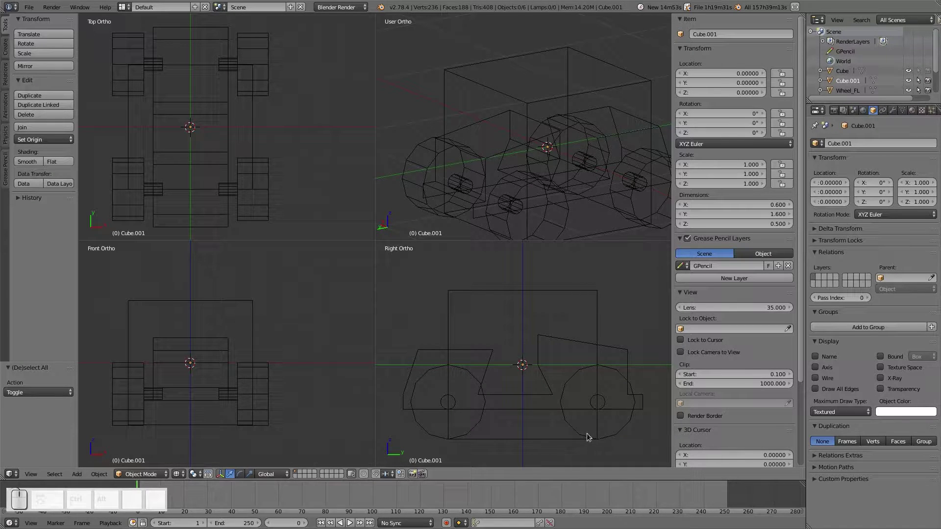
key("a")
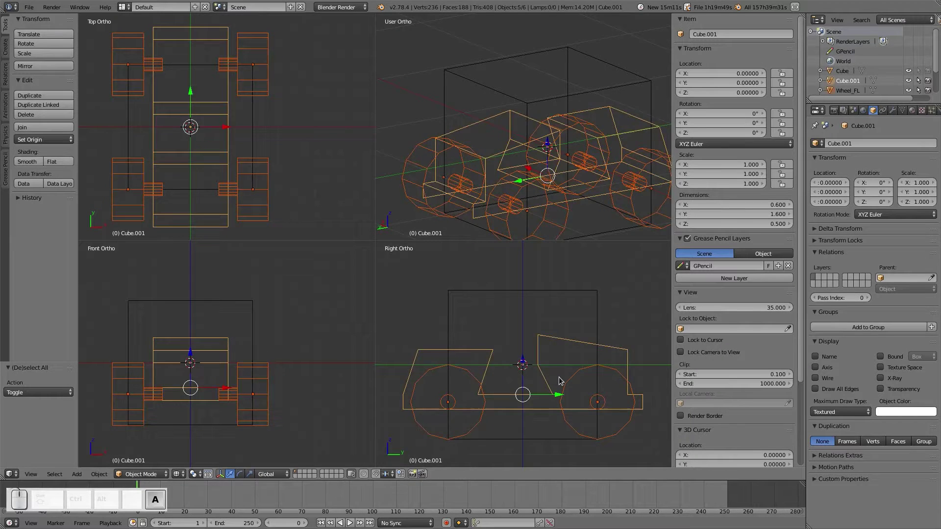
key("a")
Add a mesh cube at the origin and scale its geometry to 0.1 in Edit Mode
key("shift+a")
mouse_move(560, 380)
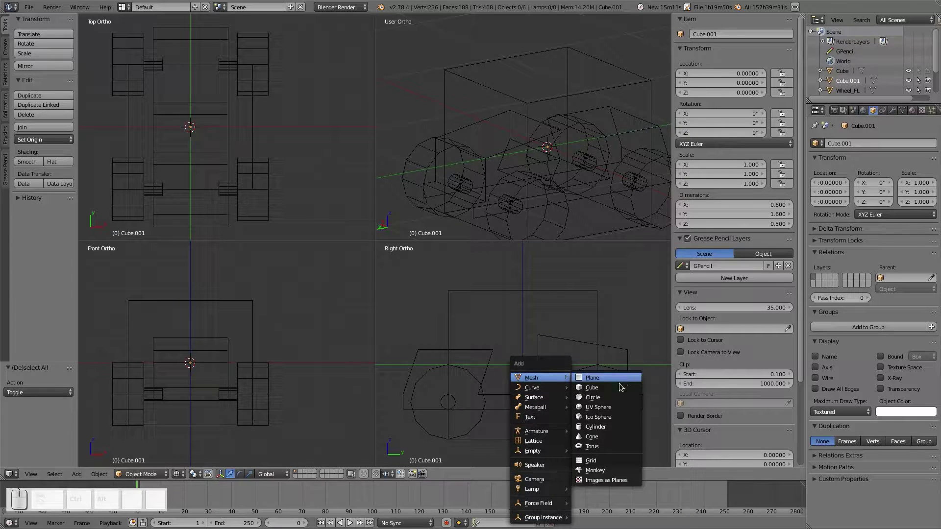
left_click(618, 390)
key("Tab")
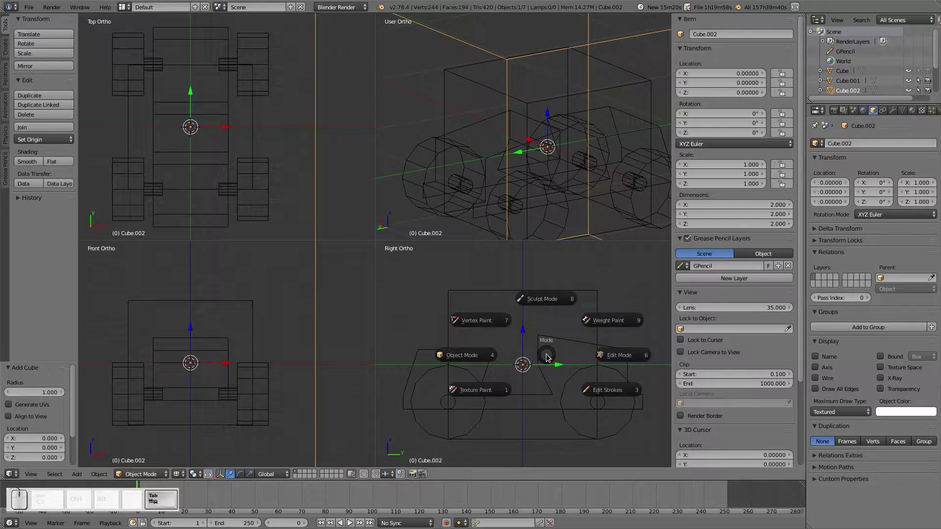
left_click(605, 359)
type("s.1")
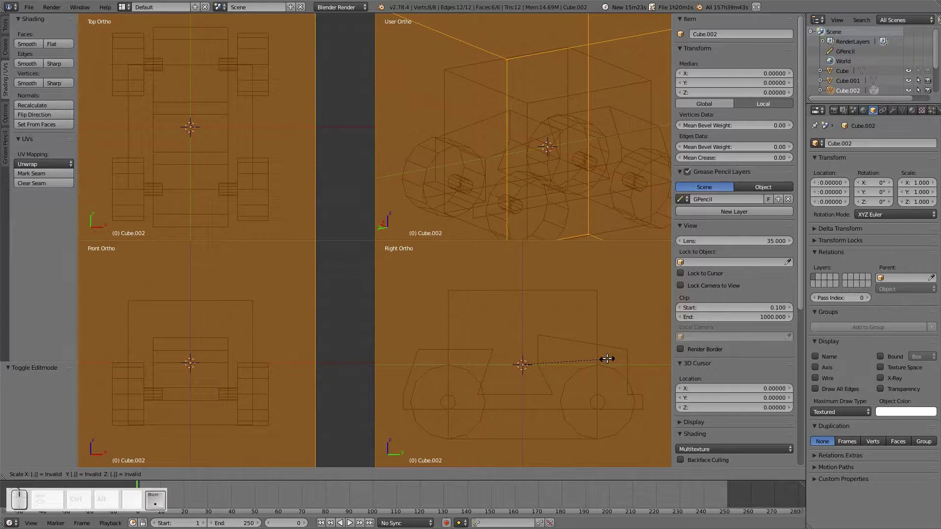
key("Return")
Select the four top vertices of the small cube and lower them 0.1 along Z
scroll(510, 384, "up", 3)
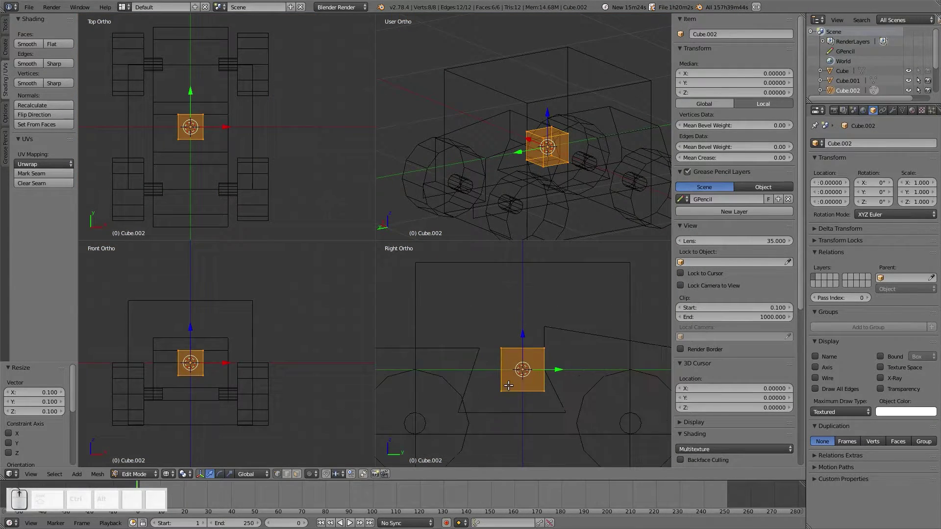
right_click(547, 347)
right_click(495, 346, "shift")
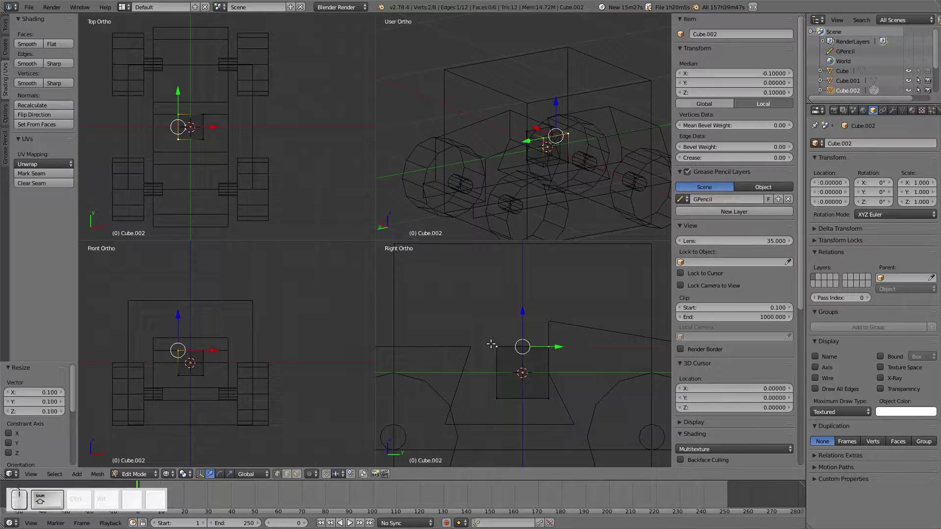
key("a")
key("b")
left_click_drag(483, 332, 578, 381)
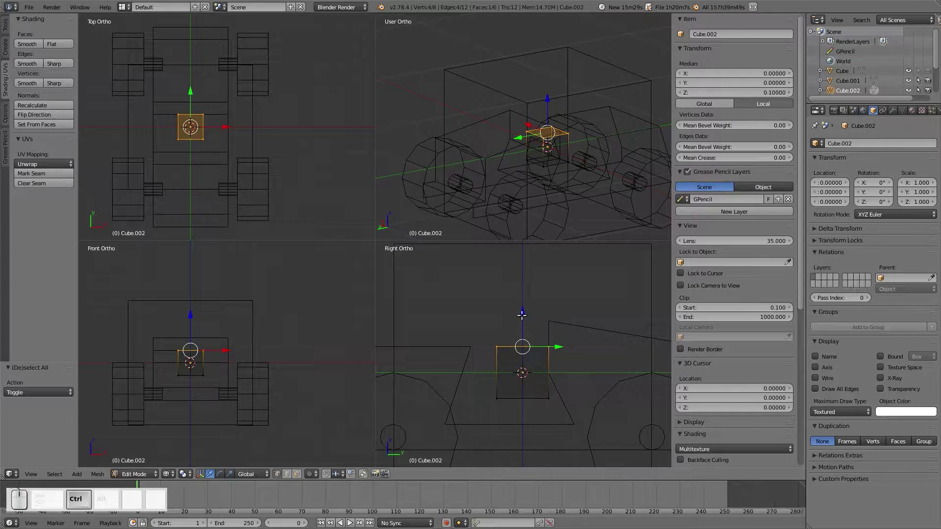
scroll(546, 391, "down", 1)
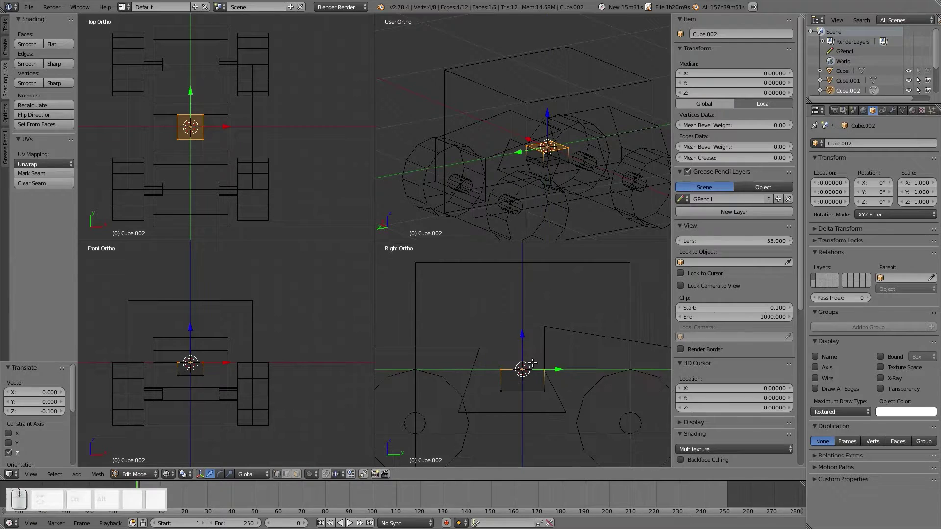
Select the whole flattened block and move it 0.4 along X, beside the body
key("a")
key("b")
left_click_drag(476, 345, 550, 405)
left_click_drag(226, 127, 277, 129, "ctrl")
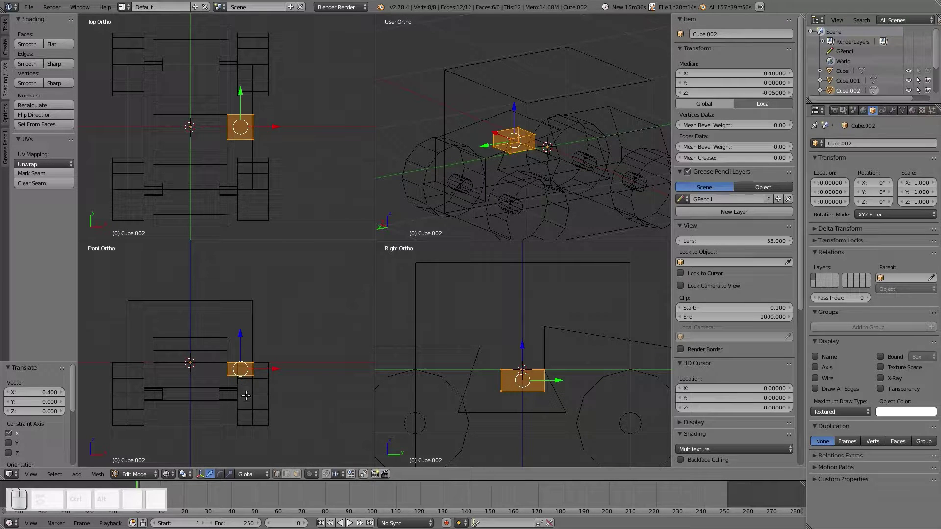
Select the block's outer +X face and move it 0.1 farther along X
scroll(246, 396, "up", 4)
key("a")
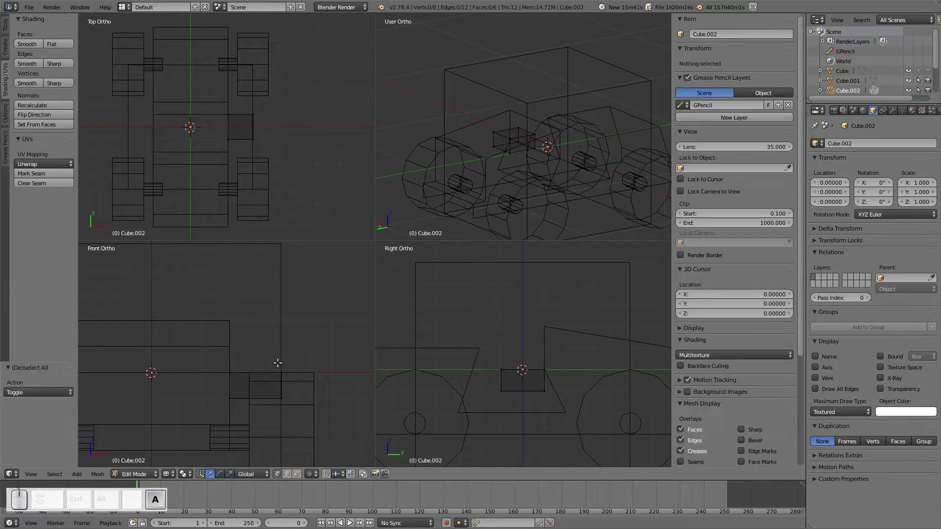
mouse_move(275, 357)
left_mouse_down("ctrl")
mouse_move(304, 386)
mouse_move(328, 387)
left_mouse_up("ctrl")
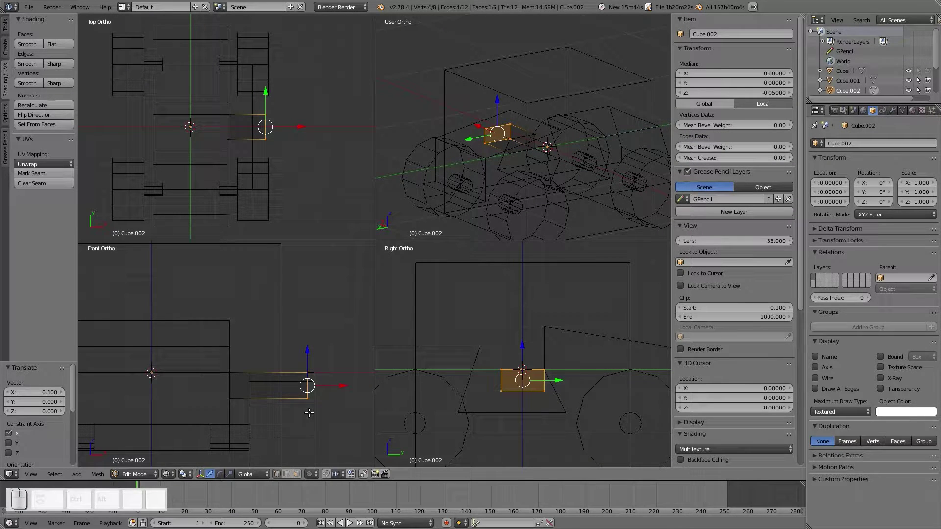
Select the whole block and move it 0.5 along Y and 0.1 along Z, above the +Y wheel
scroll(545, 366, "down", 1)
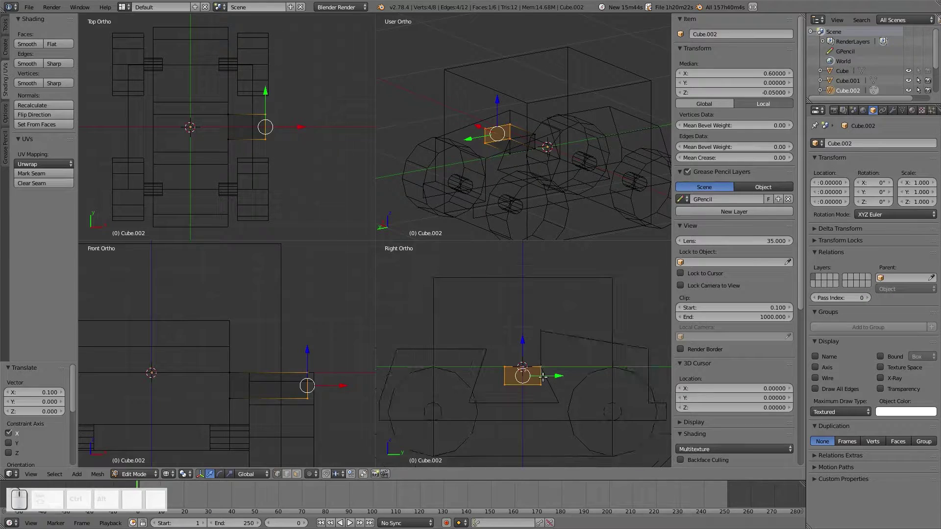
middle_click_drag(571, 391, 499, 362, "shift")
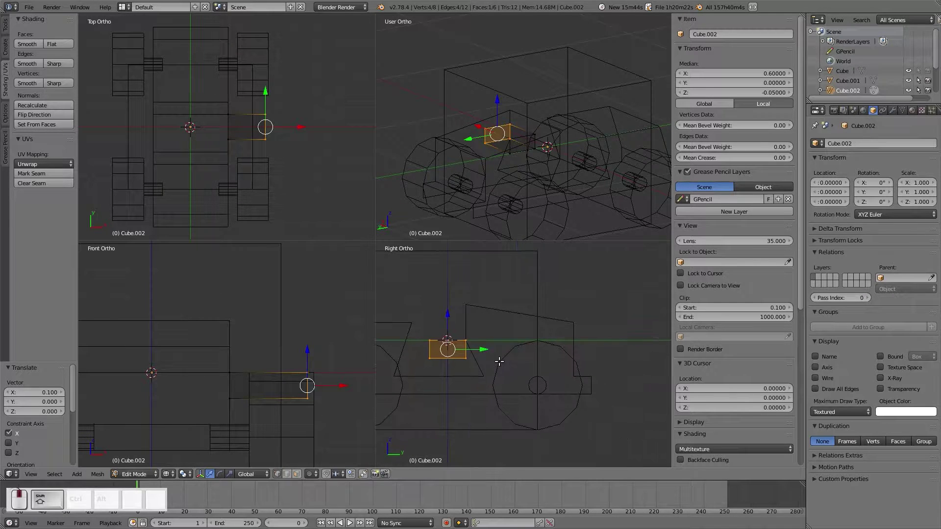
key("g")
right_click(462, 362)
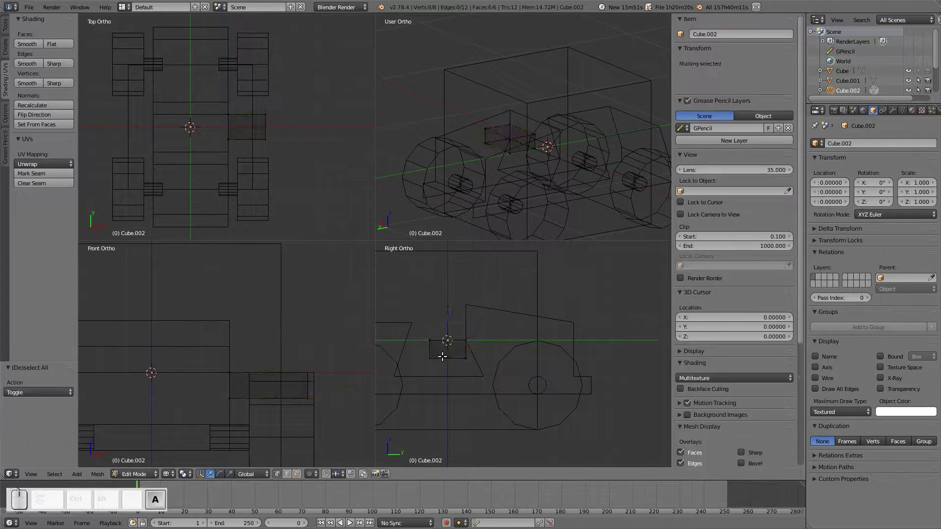
key("a")
key("g")
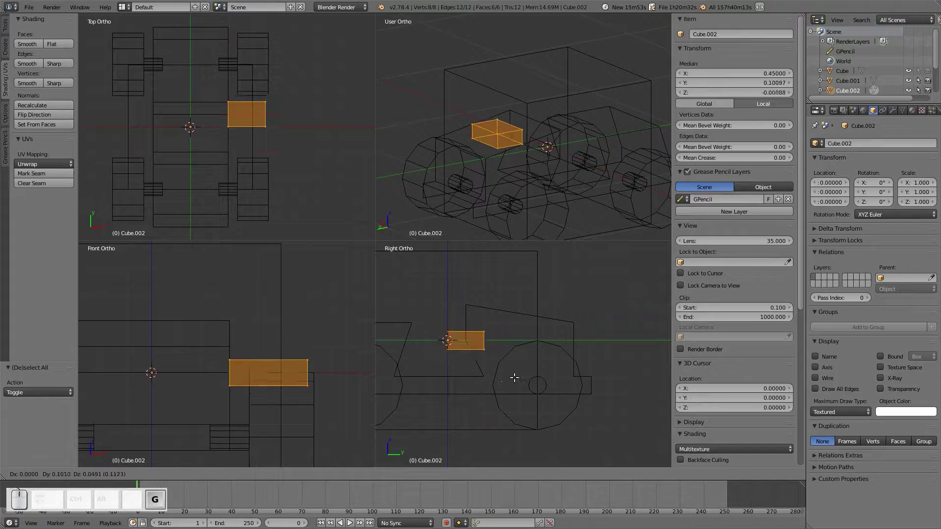
left_click(568, 372, "ctrl")
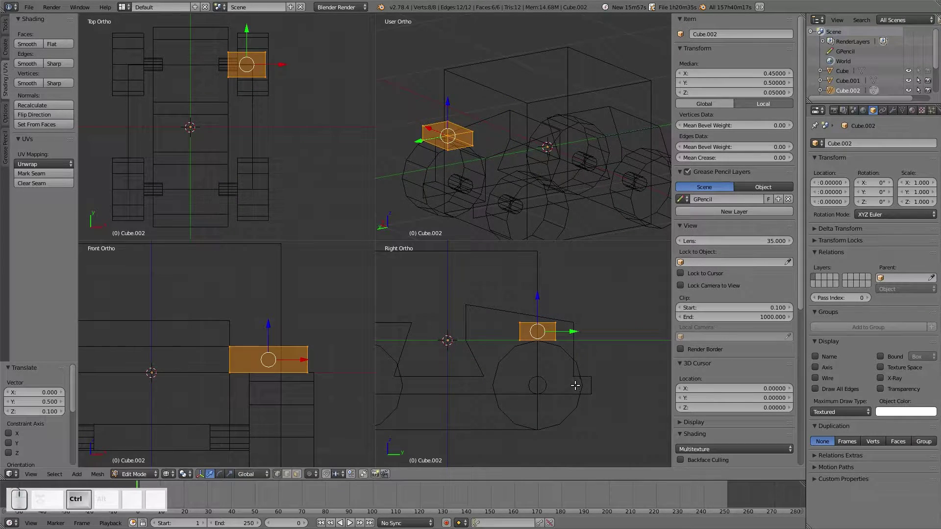
Select the block's bottom vertices and raise them 0.05 along Z to thin the block
scroll(575, 385, "up", 6)
middle_click_drag(573, 385, 594, 419, "shift")
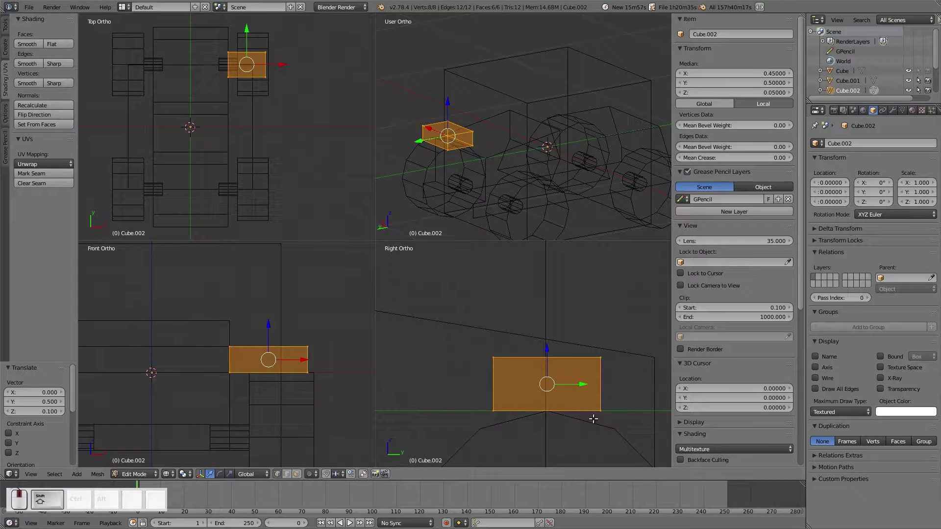
key("a")
key("a")
key("b")
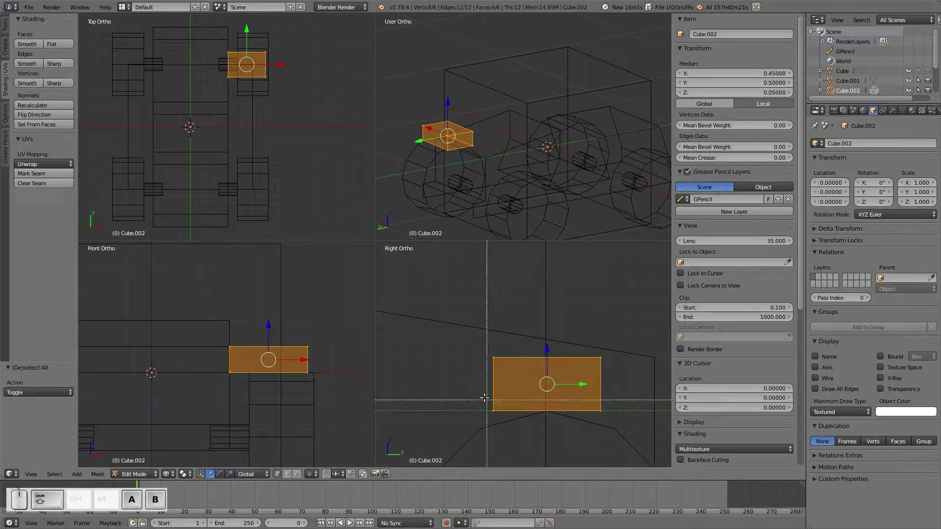
right_click(485, 398)
key("a")
key("b")
left_click_drag(492, 400, 611, 428)
left_click_drag(548, 387, 549, 361)
scroll(546, 378, "down", 4)
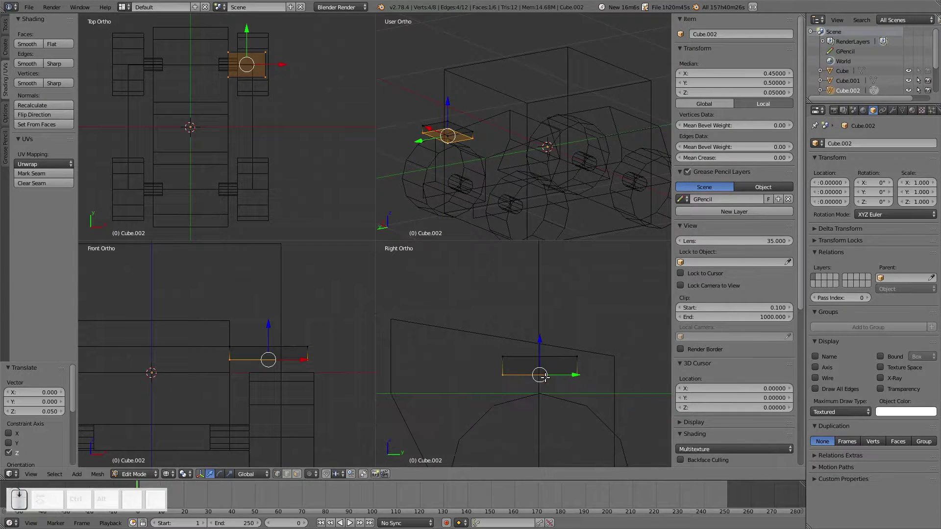
Select the thin block's -Y end face and extrude it 0.3 along -Y, toward the vehicle's middle
key("a")
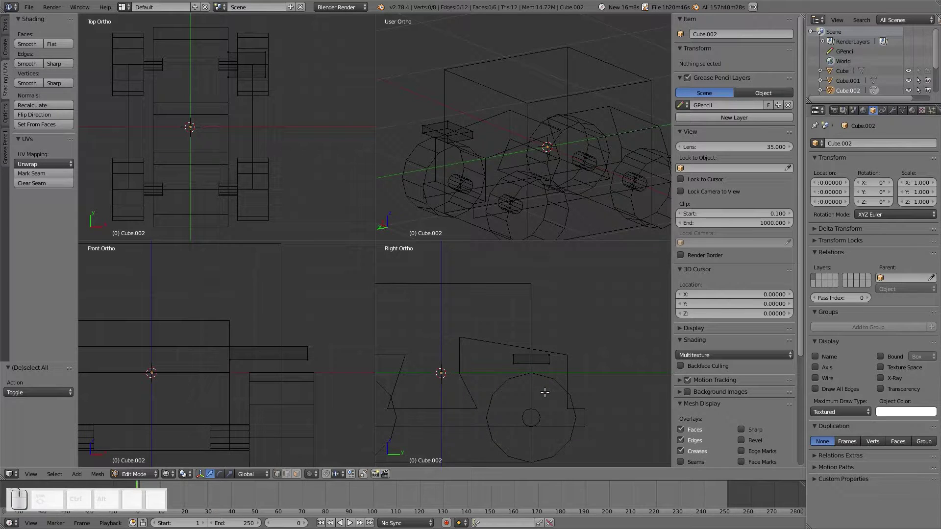
scroll(545, 392, "up", 2)
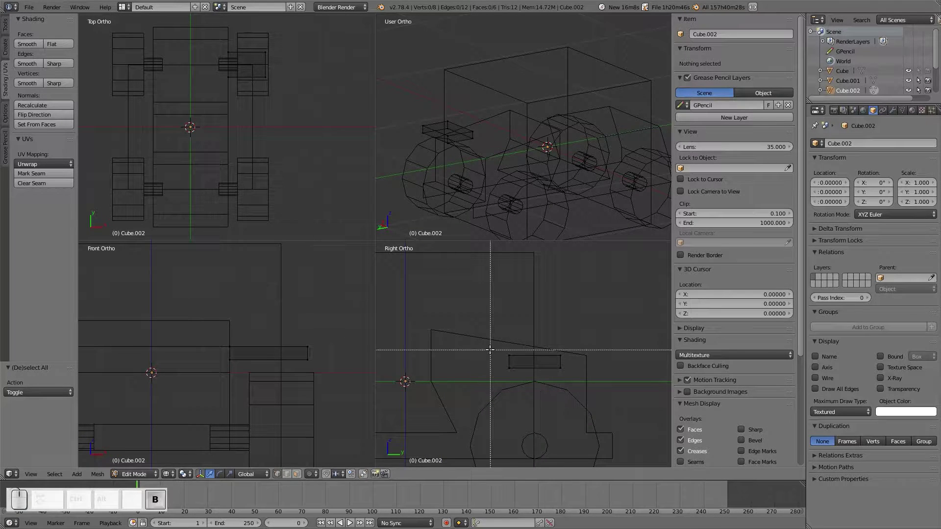
right_click(509, 362)
middle_click_drag(508, 399, 561, 337, "shift")
key("e")
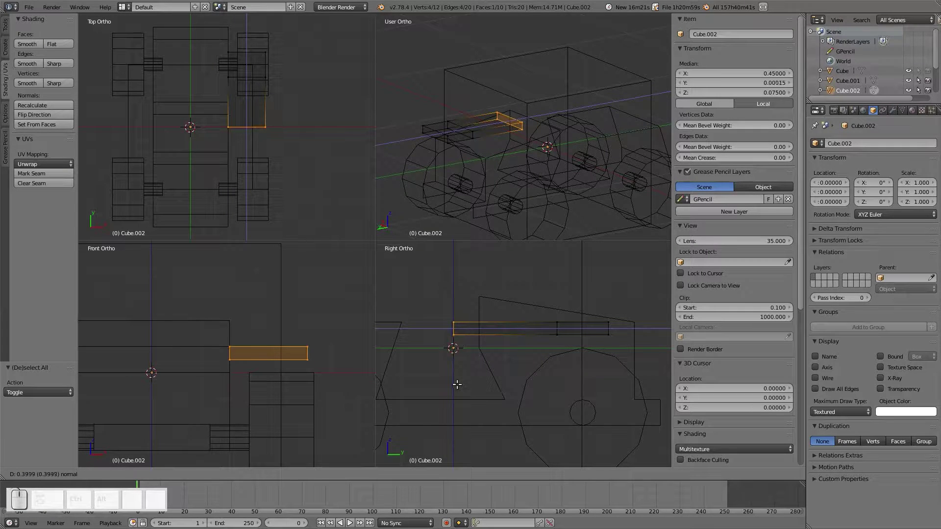
left_click(479, 380, "ctrl")
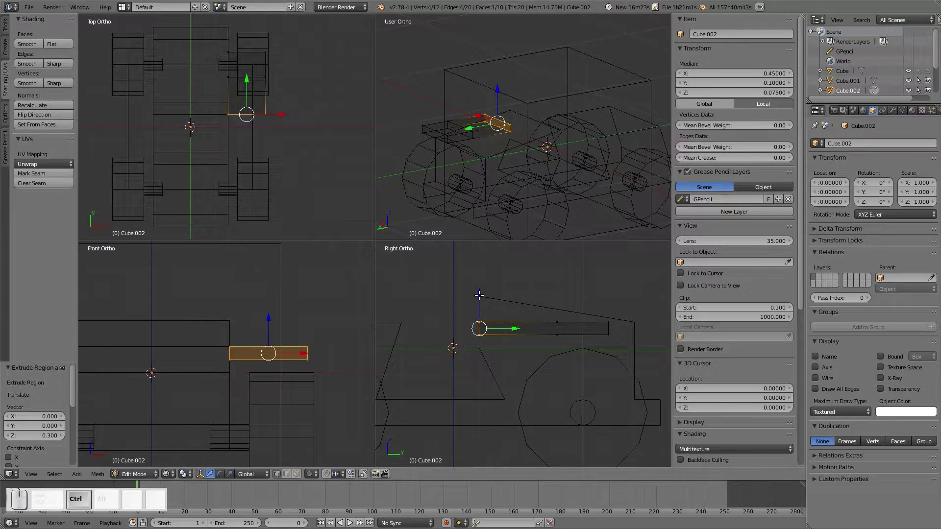
Move the extruded end face down 0.3 along Z so the new fender section slopes behind the wheel
key("e")
key("ctrl")
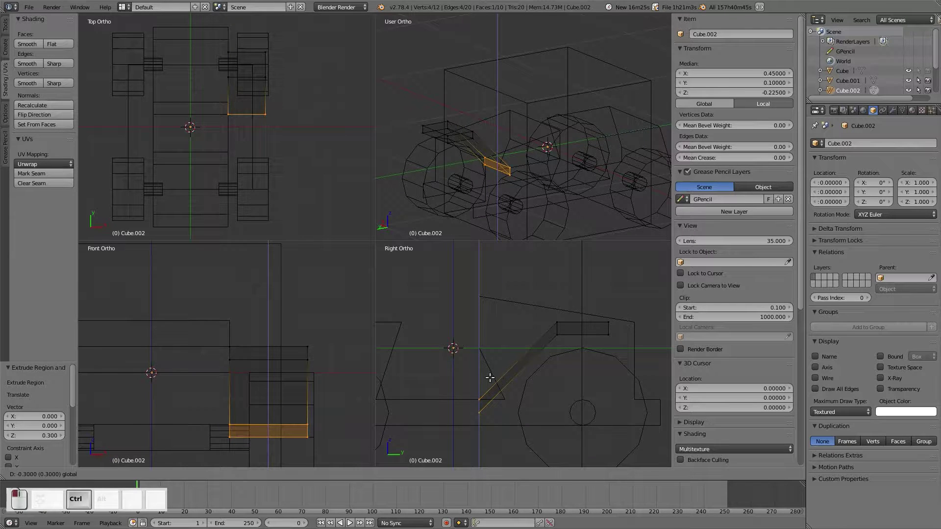
left_click(489, 378, "ctrl")
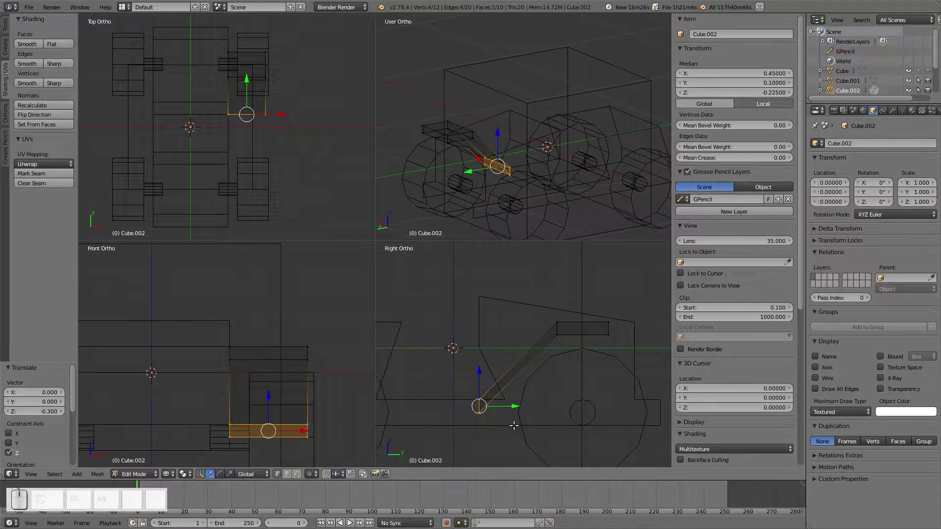
Select the edge loop at the fender's bend and rotate it -25° in the side view
key("a")
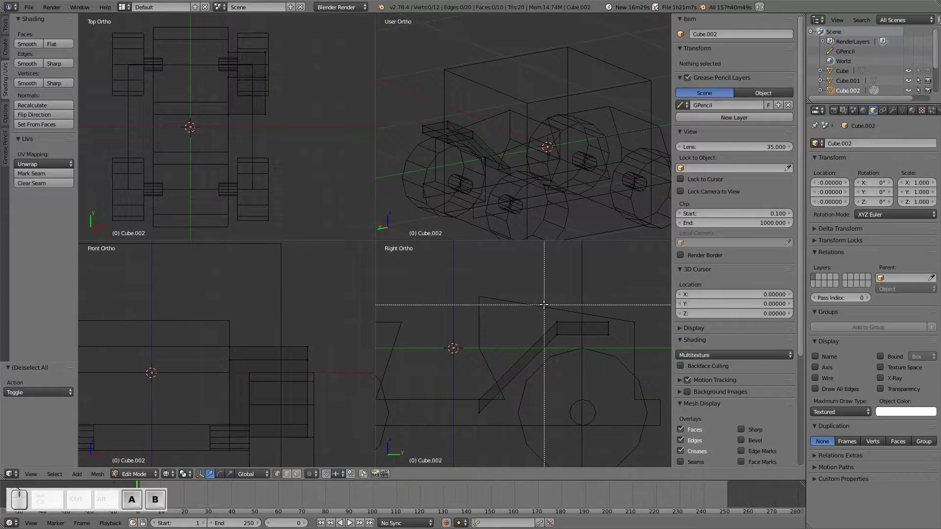
right_click(559, 340, "alt")
scroll(579, 364, "up", 4)
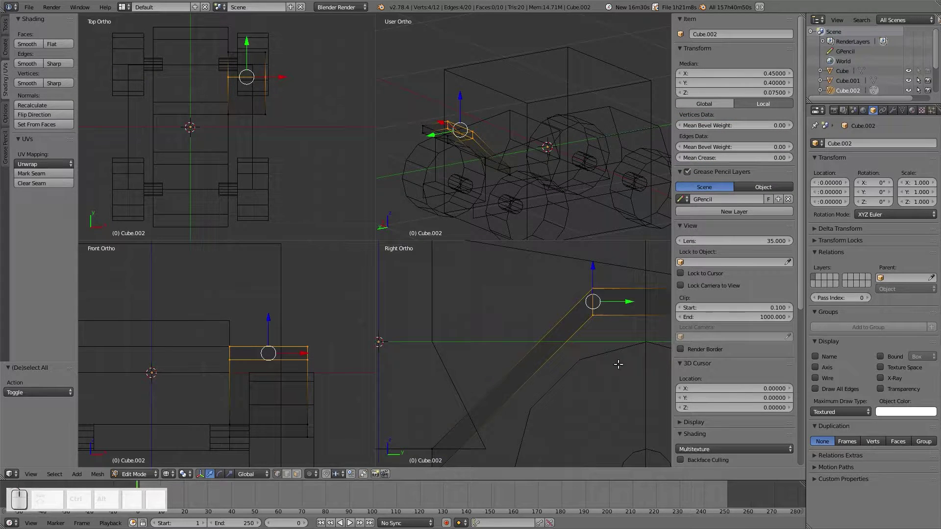
key("r")
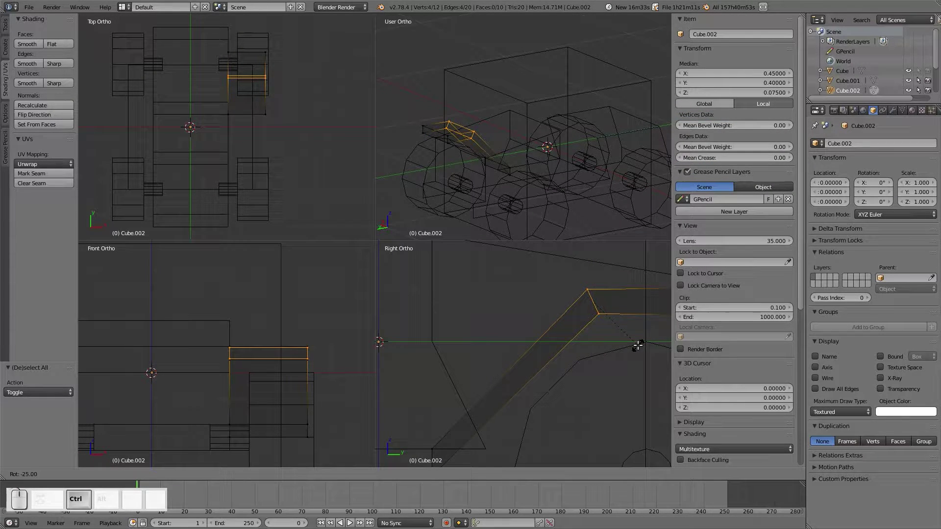
left_click(637, 345)
scroll(637, 346, "down", 3)
key("a")
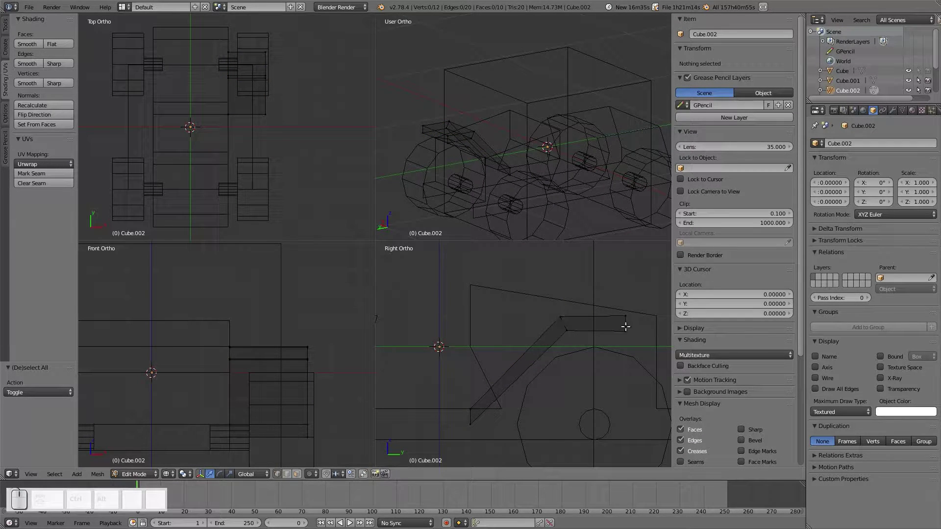
Box-select the vertices at the fender's +Y end in the side view
scroll(627, 336, "up", 4)
middle_click_drag(641, 322, 556, 409, "shift")
key("a")
key("a")
key("b")
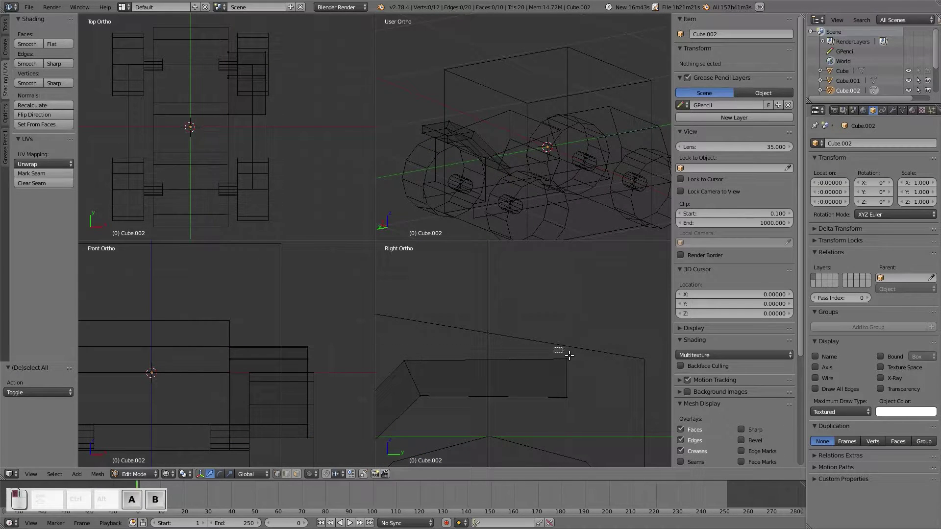
Lower the upper edge at the outer end of the front fender slightly along Z
left_click_drag(554, 348, 578, 362)
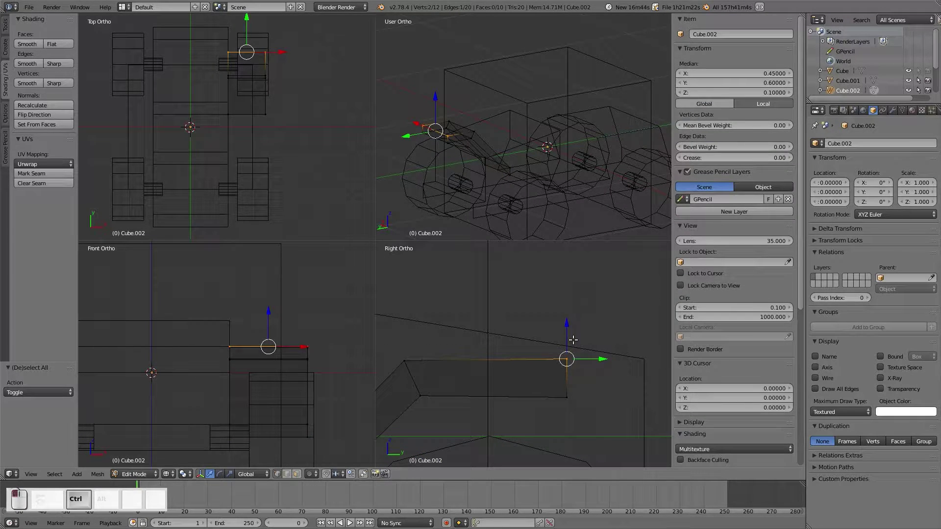
left_click_drag(567, 327, 567, 335, "ctrl")
key("a")
scroll(556, 371, "down", 4)
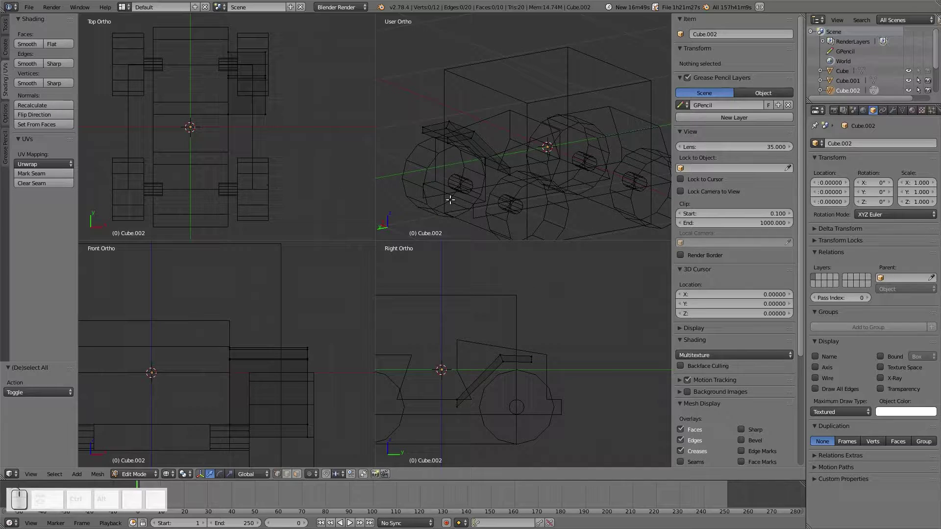
Select the fender's lower end face and extrude it 0.3 backwards to form a flat footboard between the wheels
scroll(520, 402, "up", 4)
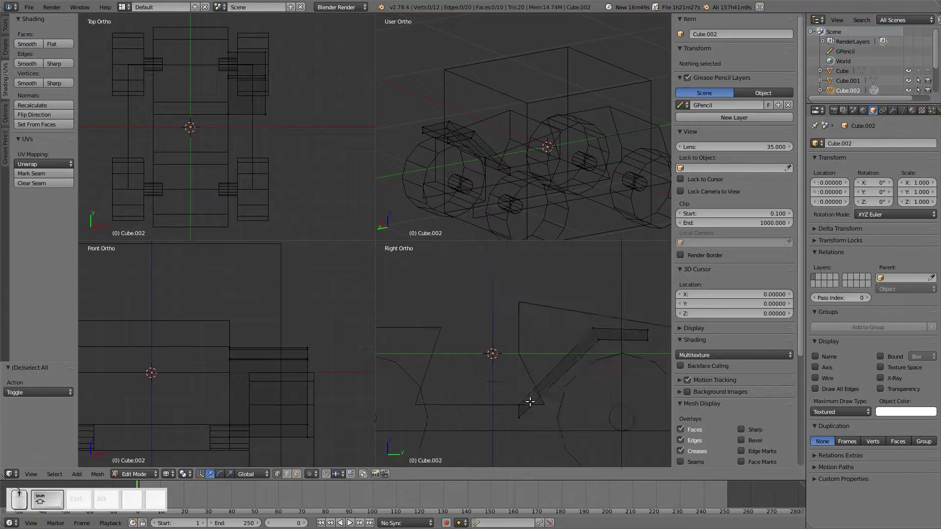
middle_click_drag(547, 430, 582, 367, "shift")
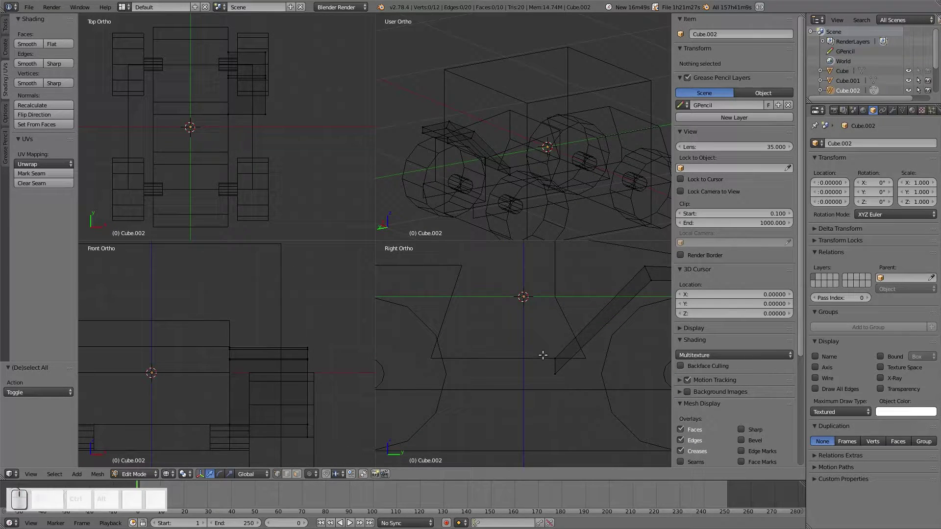
key("a")
key("a")
key("b")
left_click_drag(543, 343, 564, 371)
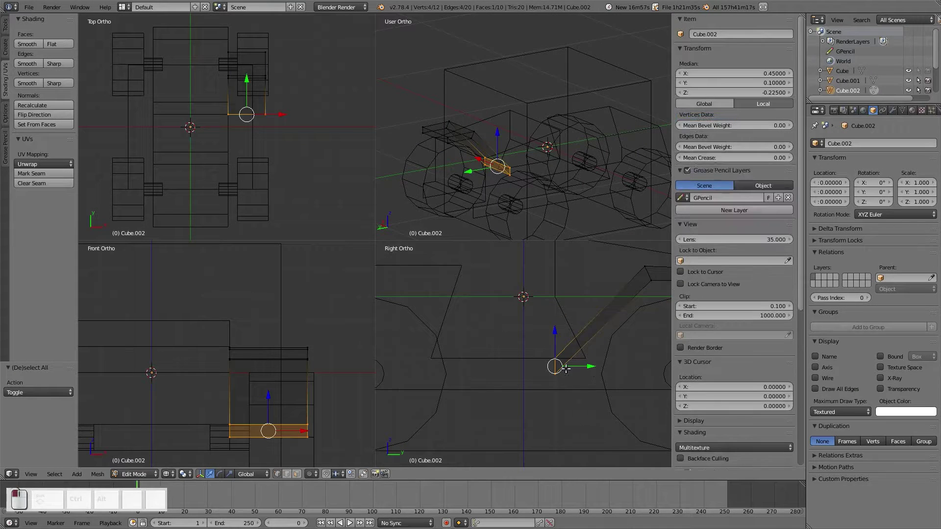
key("e")
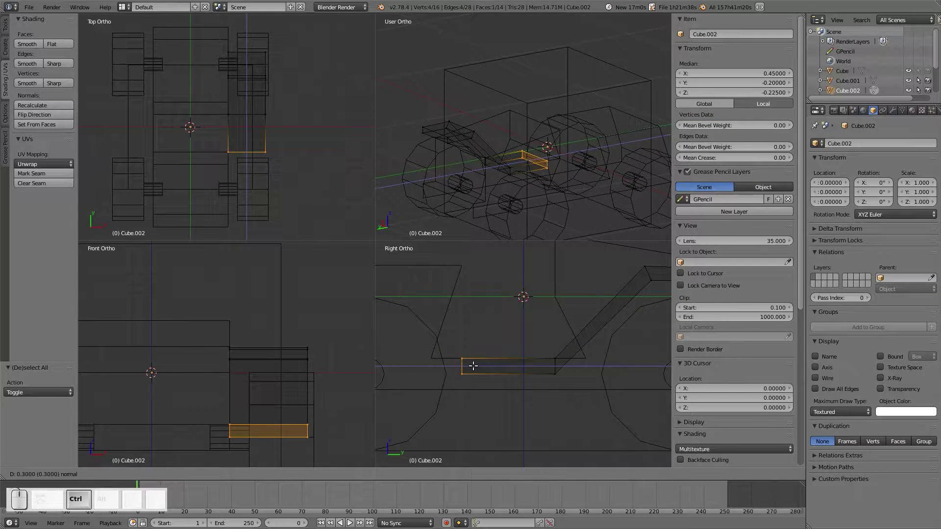
left_click(473, 365)
Extrude the footboard's end face another 0.3 backwards and raise the new end 0.2 along Z
scroll(478, 376, "down", 3)
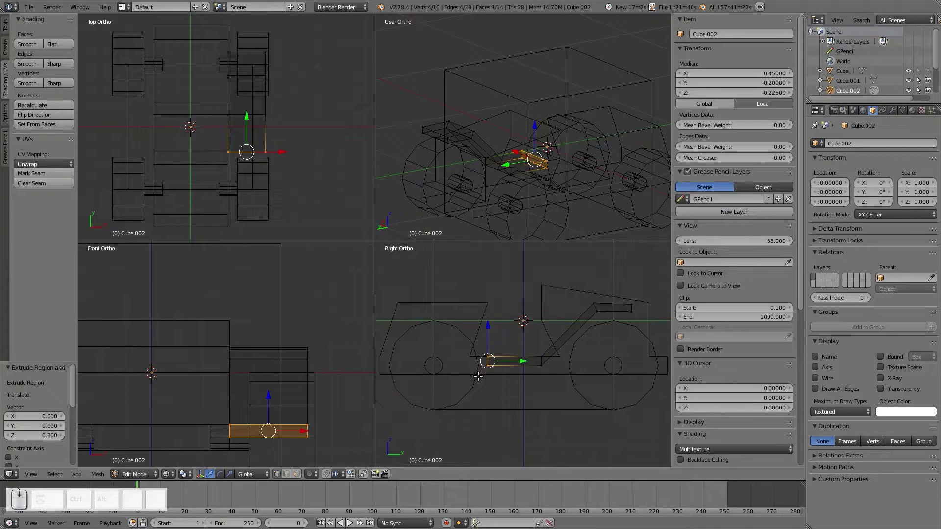
key("e")
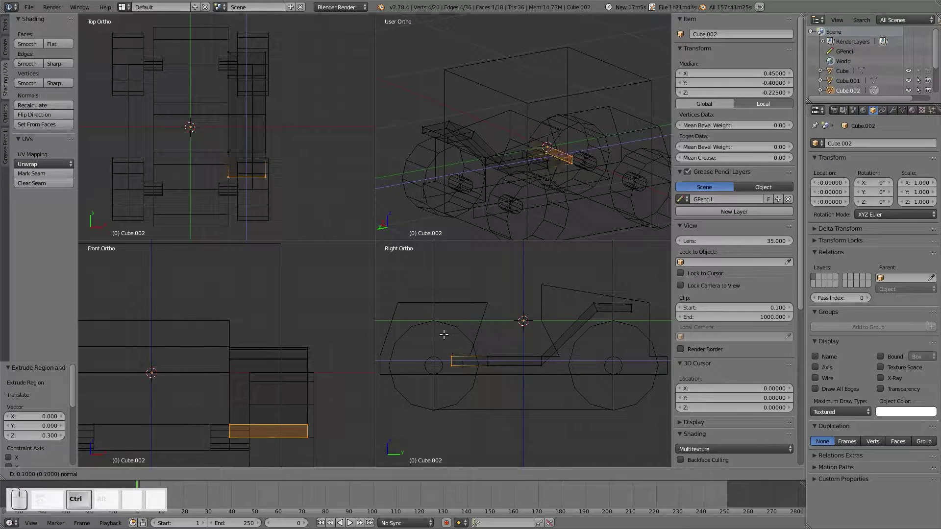
left_click(429, 344)
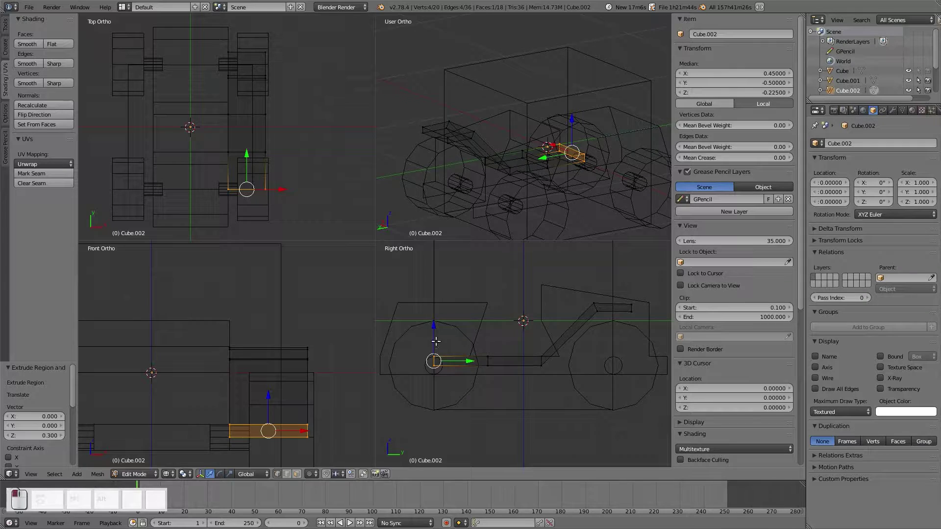
left_click_drag(437, 354, 446, 303, "ctrl")
Shift the raised end face forward by 0.19 along Y in the side view
scroll(459, 341, "up", 3)
middle_click_drag(459, 341, 580, 411, "shift")
key("ctrl+alt+q")
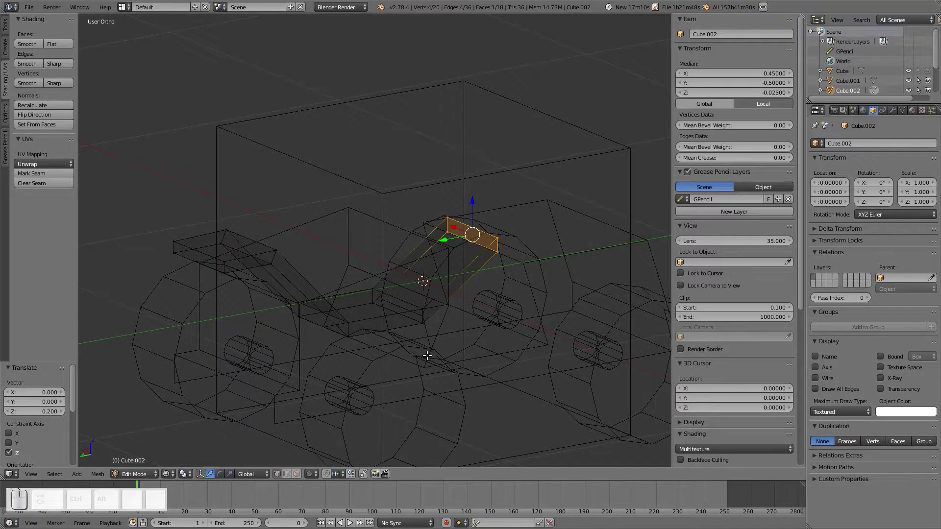
key("KP_3")
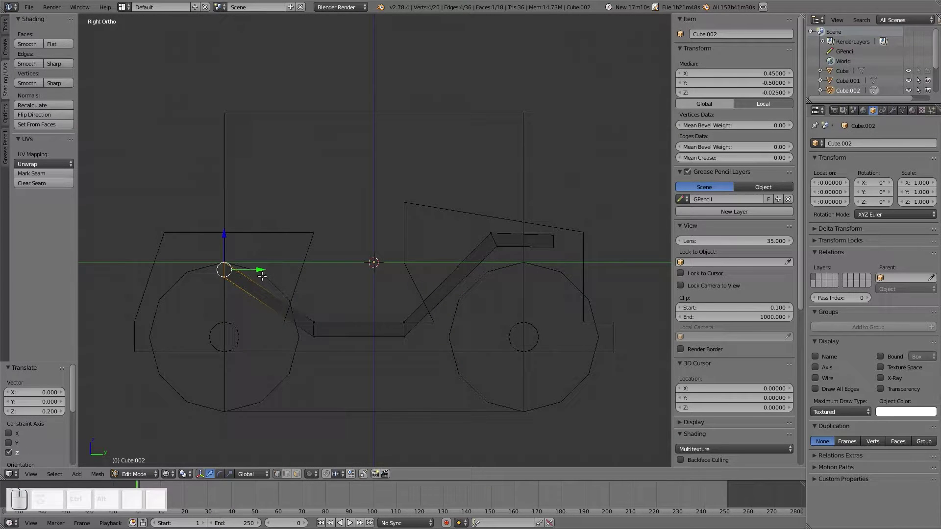
left_click_drag(262, 276, 278, 269, "ctrl")
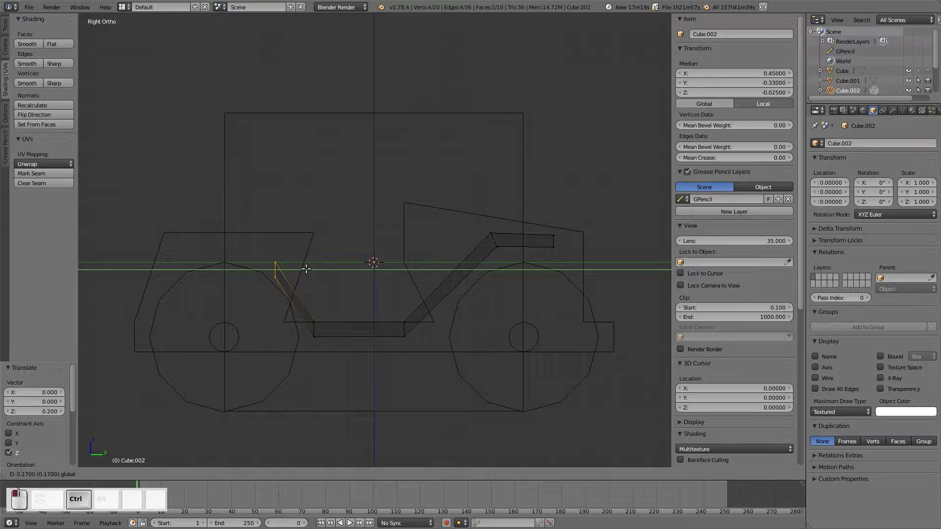
left_click_drag(311, 268, 312, 268, "ctrl")
Move the vertices at the footboard's rear bend forward to Y -0.15
scroll(325, 364, "up", 2)
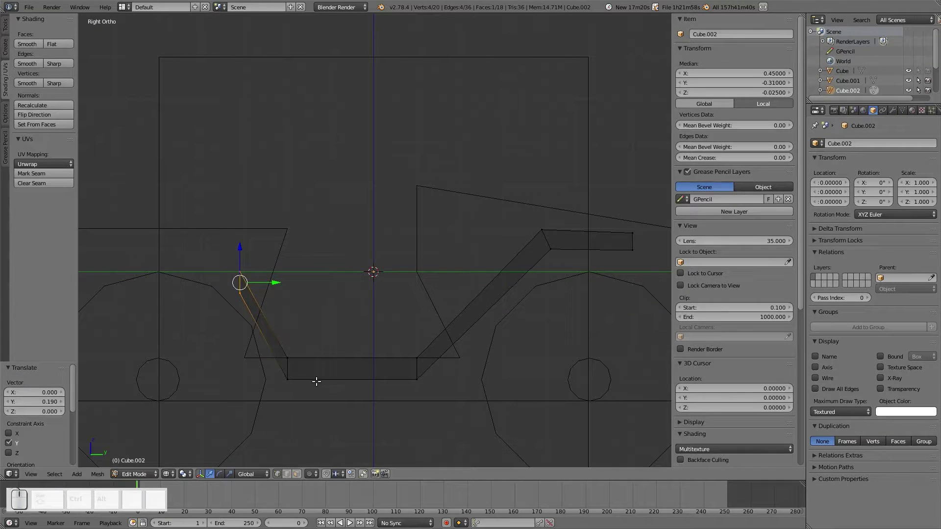
key("a")
key("b")
left_click_drag(283, 355, 336, 367)
Raise the sloped section's upper end face 0.1 along Z and move it back to Y -0.4
right_click(260, 320)
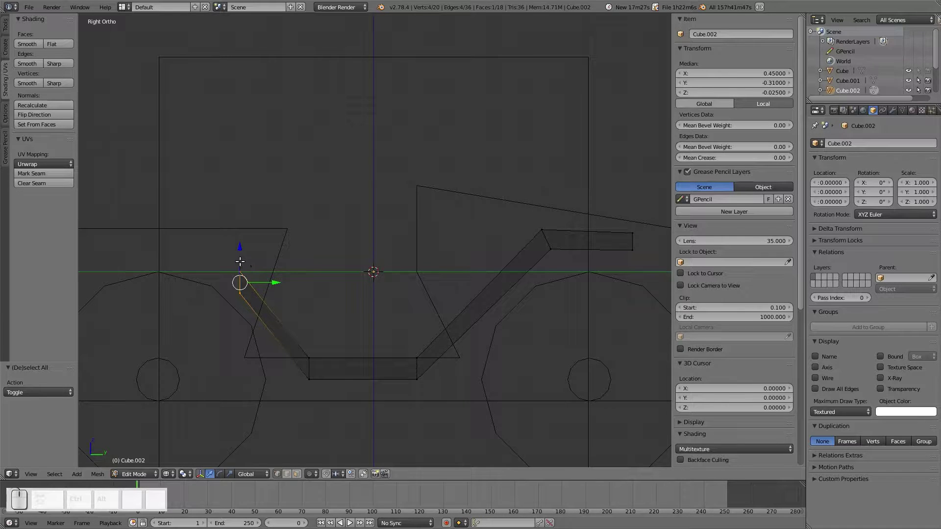
left_click_drag(239, 260, 252, 223, "ctrl")
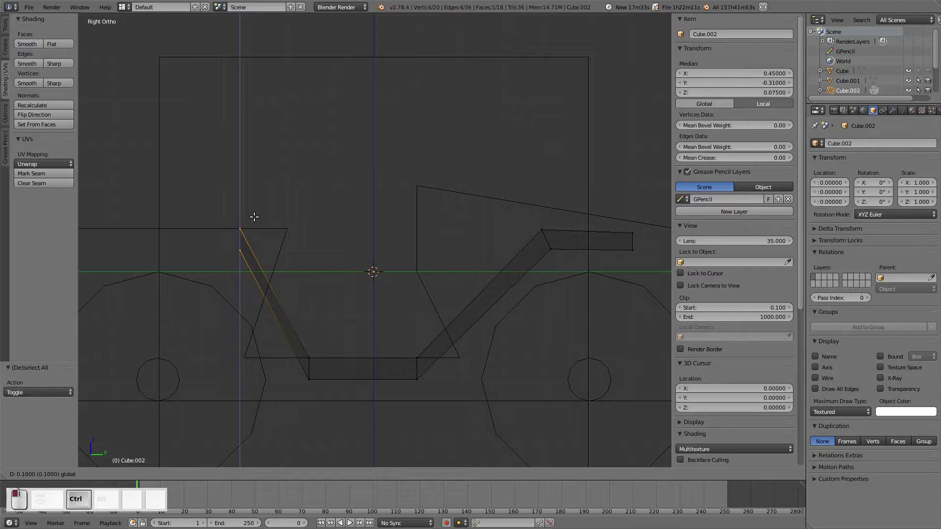
left_click_drag(254, 217, 229, 250, "ctrl")
Extrude the upper end face 0.3 backwards to form the flat fender above the rear wheel
scroll(254, 294, "down", 2)
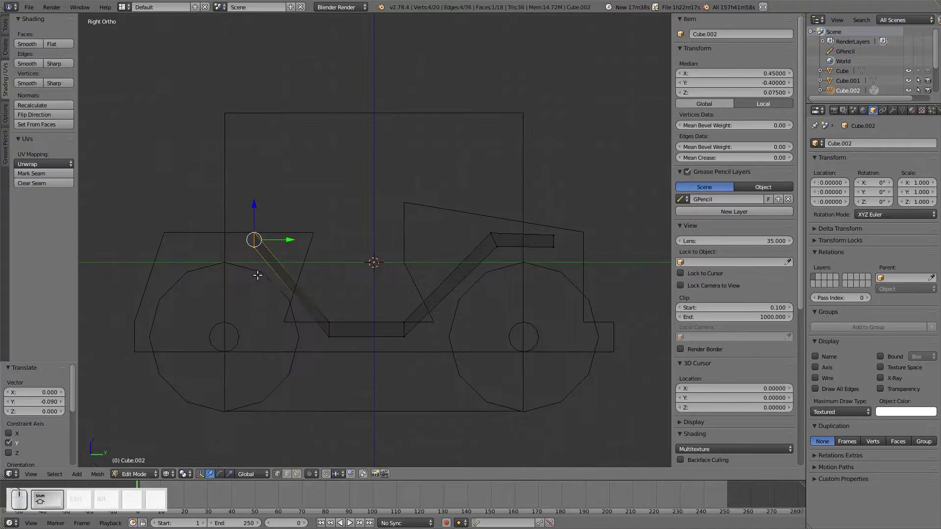
middle_click_drag(257, 276, 379, 280, "shift")
key("e")
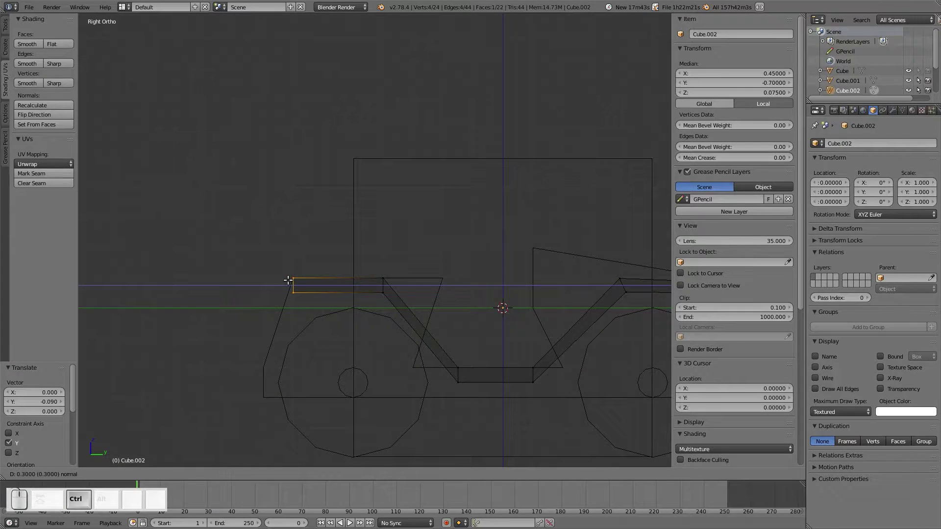
left_click(288, 280, "ctrl")
key("a")
Rotate the vertices at the rear fender's upper bend by 25° in the side view
middle_click_drag(294, 284, 461, 361)
key("KP_3")
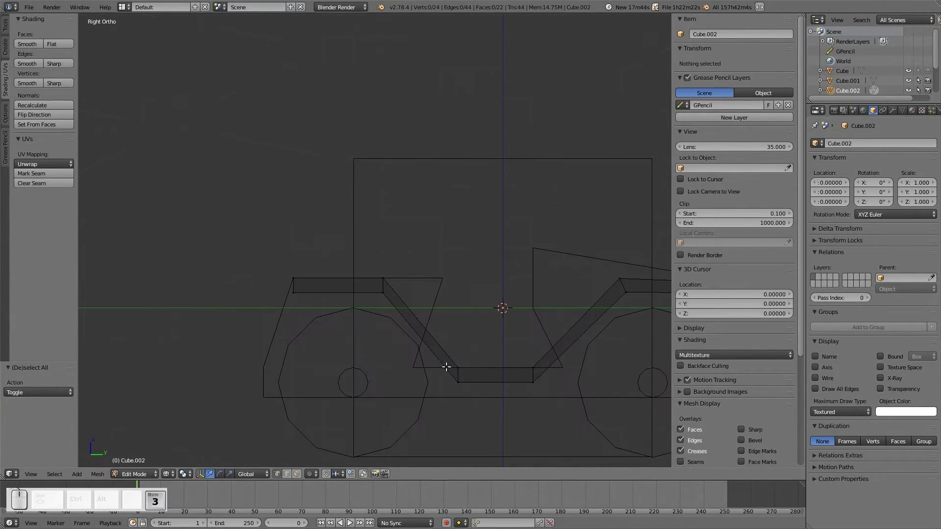
scroll(446, 367, "up", 2)
key("a")
key("a")
key("b")
left_click_drag(378, 283, 407, 339)
middle_click_drag(627, 317, 458, 310, "shift")
key("r")
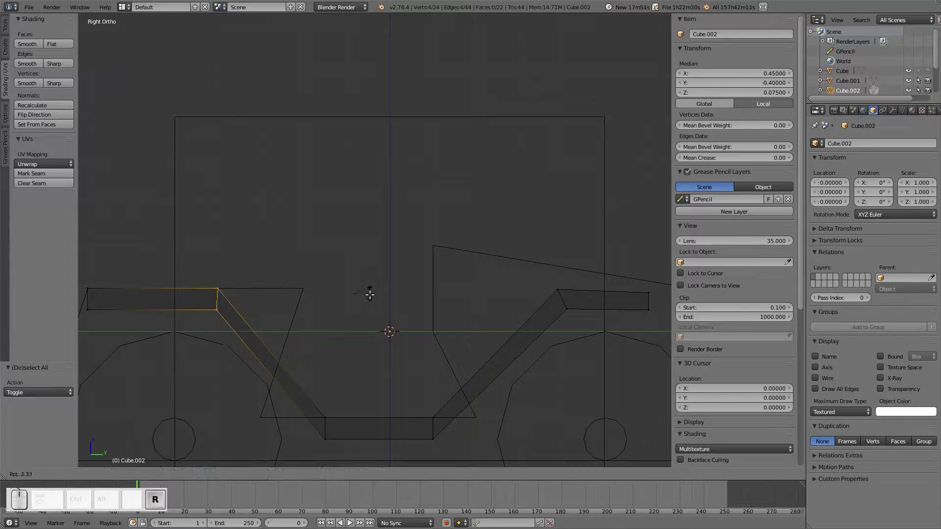
key("ctrl")
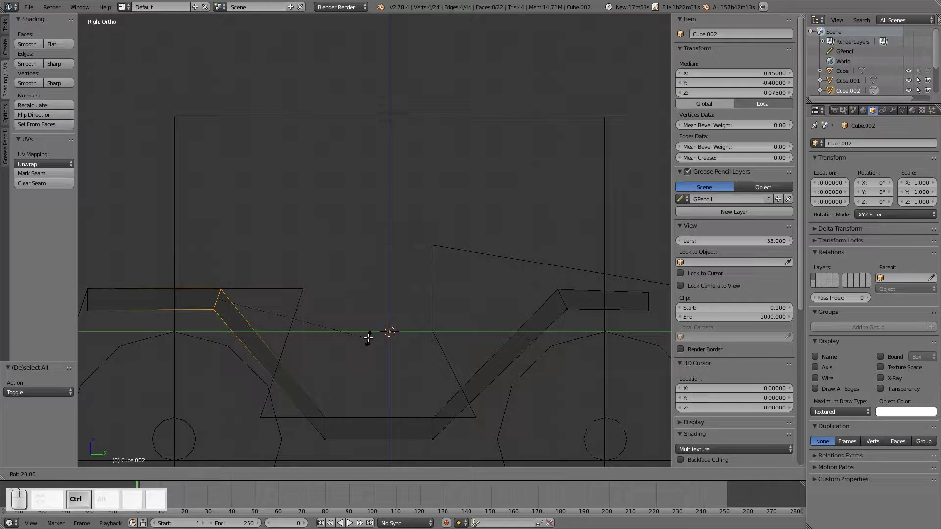
left_click(368, 347)
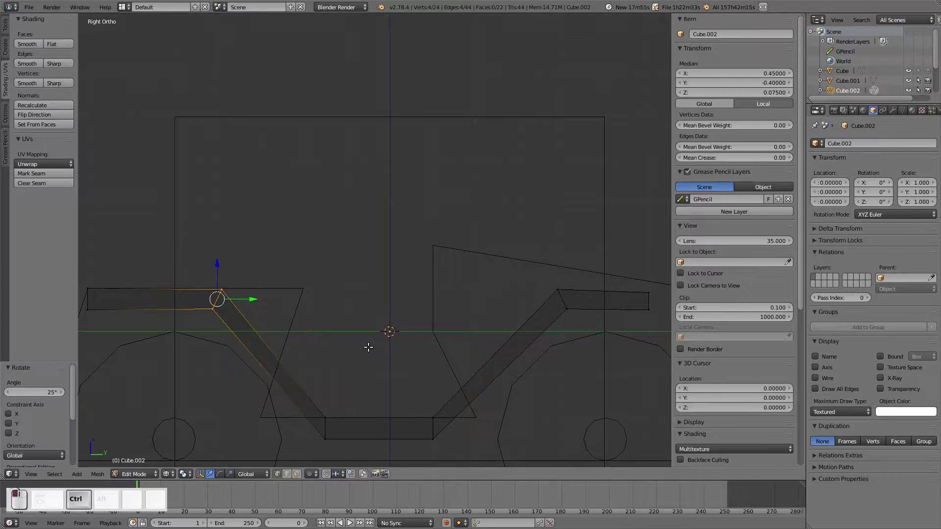
Rotate the vertices at the footboard's rear bend so the joint leans towards the rear slope
key("a")
right_click(325, 428)
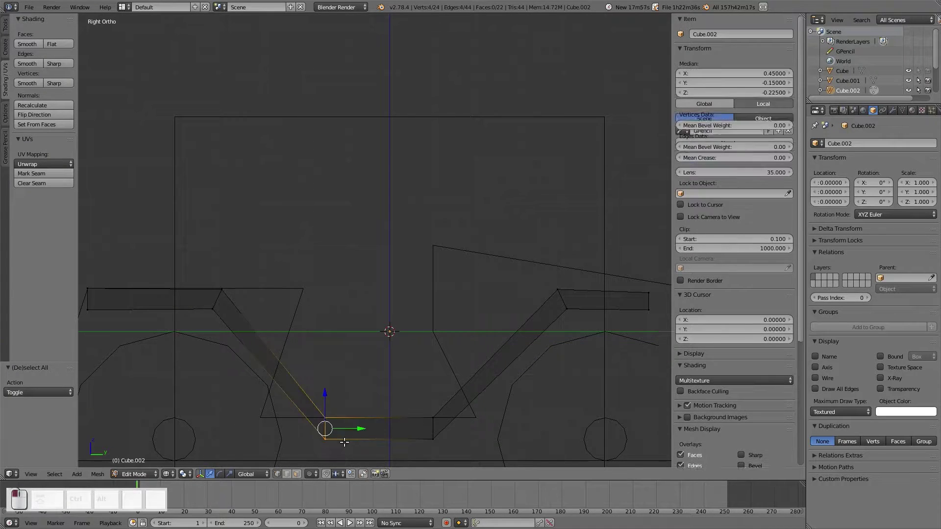
key("r")
key("ctrl")
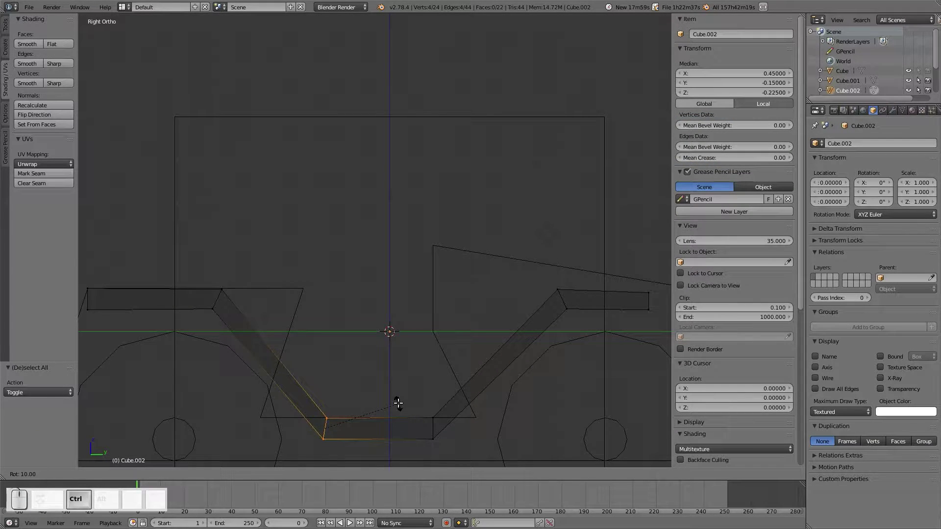
left_click(399, 411)
Rotate the vertices at the footboard's front bend by -15°
key("a")
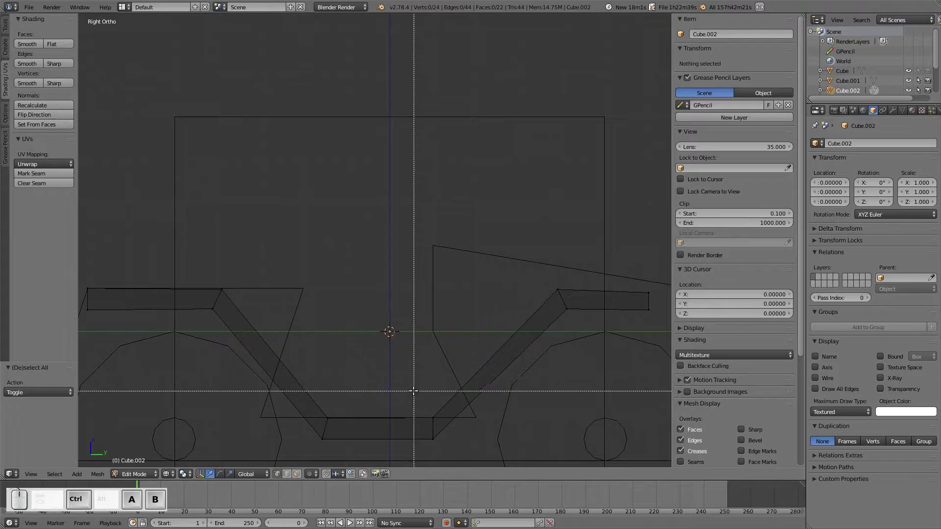
right_click(433, 427)
key("r")
key("ctrl")
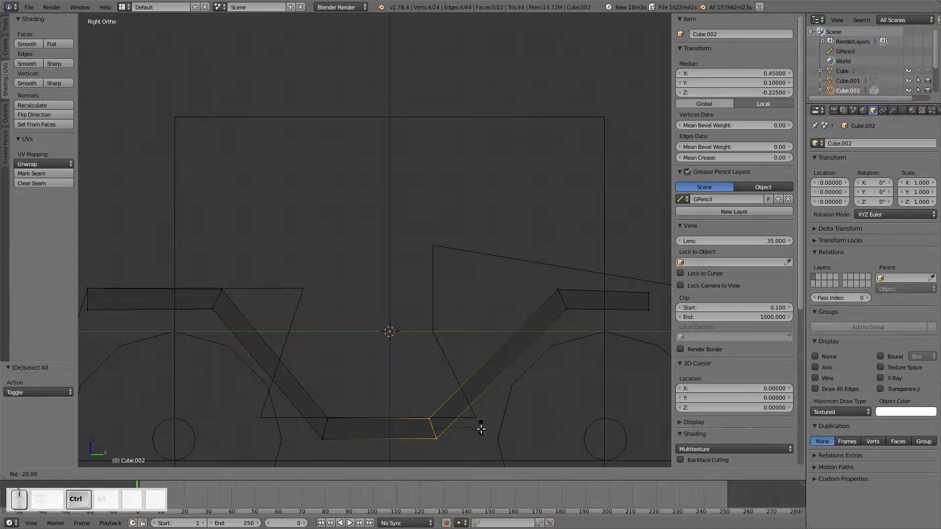
left_click(482, 429, "ctrl")
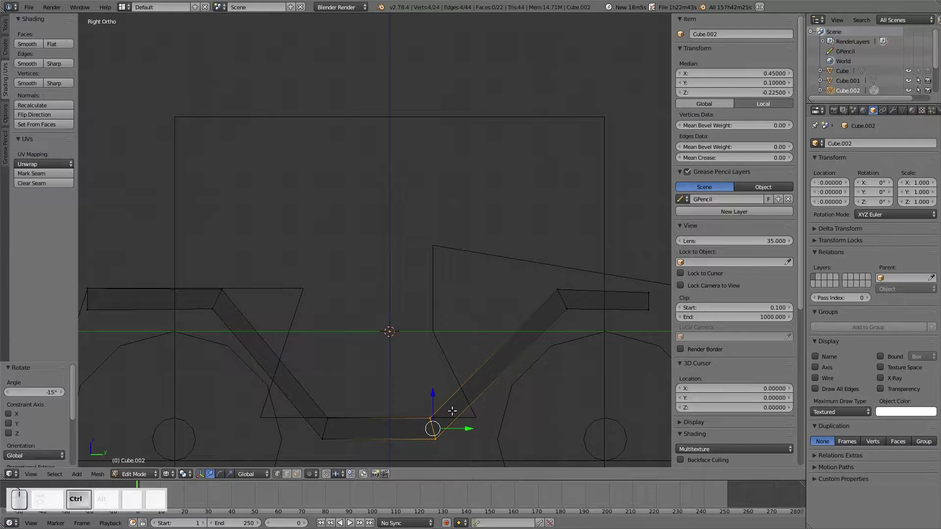
key("a")
Display the vehicle in solid shading from a perspective angle
mouse_move(425, 405)
middle_mouse_down()
mouse_move(431, 385)
mouse_move(507, 401)
mouse_move(538, 433)
mouse_move(534, 416)
middle_mouse_up()
key("z")
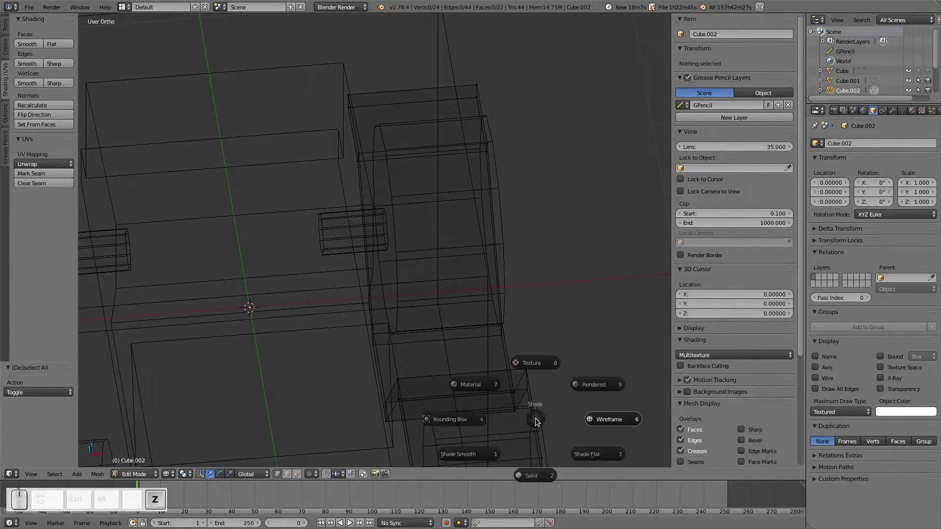
left_click(534, 476)
scroll(507, 342, "down", 4)
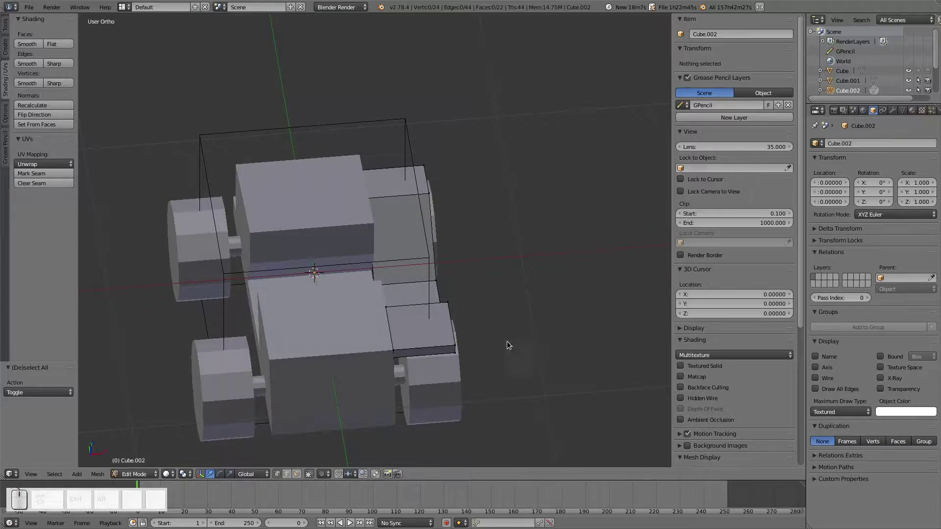
Check the finished fender shape in Object Mode from several angles and return to Edit Mode
key("Tab")
left_click(491, 342)
middle_click_drag(490, 342, 416, 325)
key("Tab")
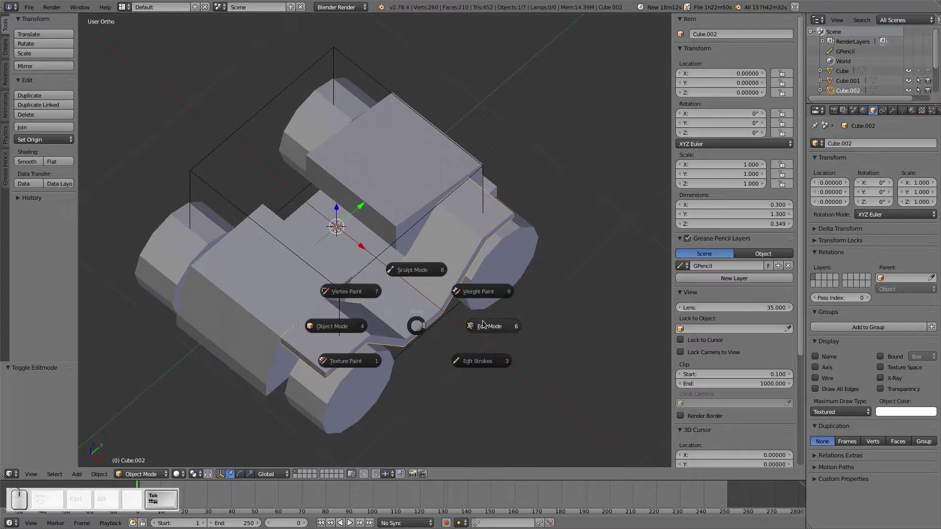
left_click(483, 325)
middle_click_drag(483, 319, 321, 456)
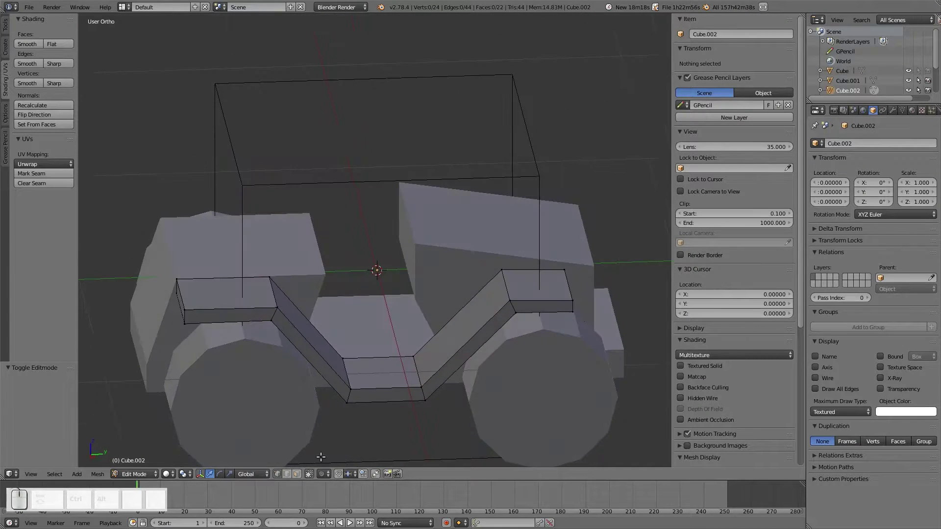
right_click(383, 397)
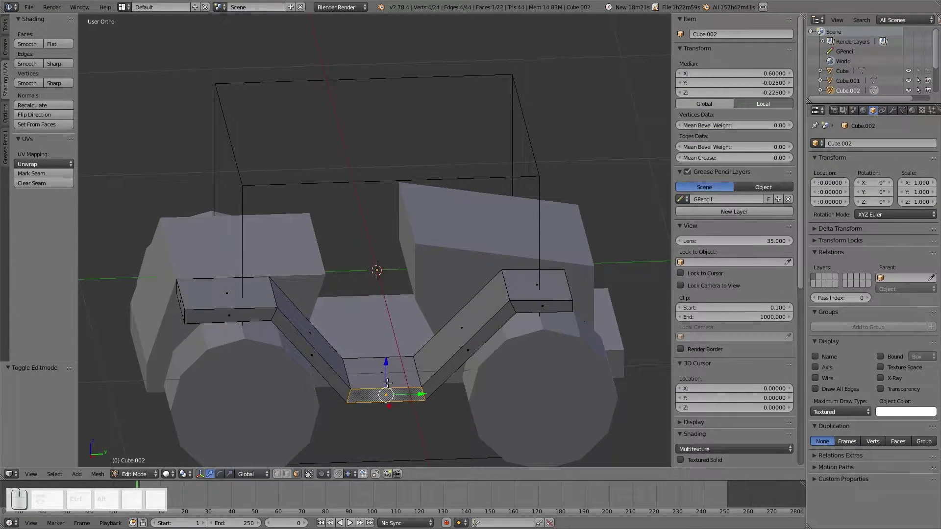
mouse_move(386, 399)
left_mouse_down()
mouse_move(384, 381)
mouse_move(395, 417)
mouse_move(398, 392)
left_mouse_up()
right_click(399, 395)
middle_click_drag(386, 403, 410, 462)
middle_click_drag(430, 380, 423, 409)
key("a")
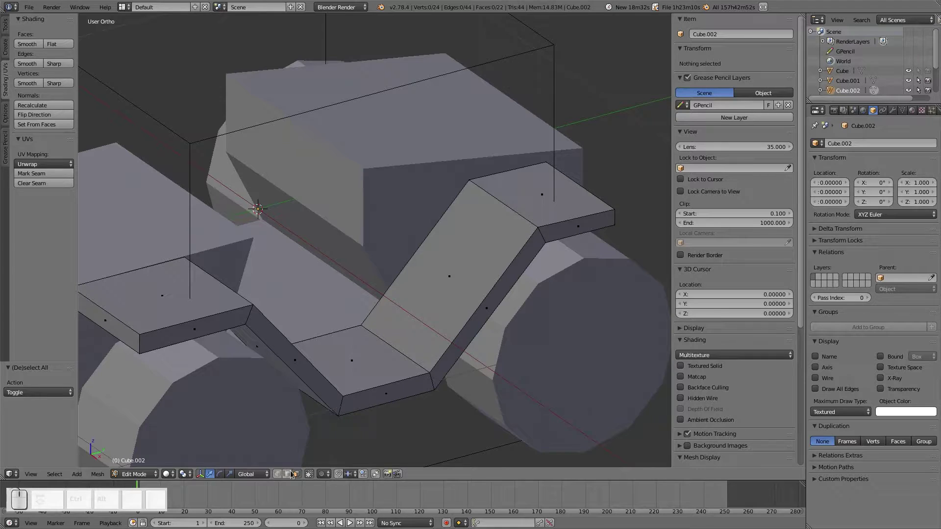
Add one centred loop cut running lengthwise along the whole fender and footboard strip, then clear the selection
right_click(497, 197)
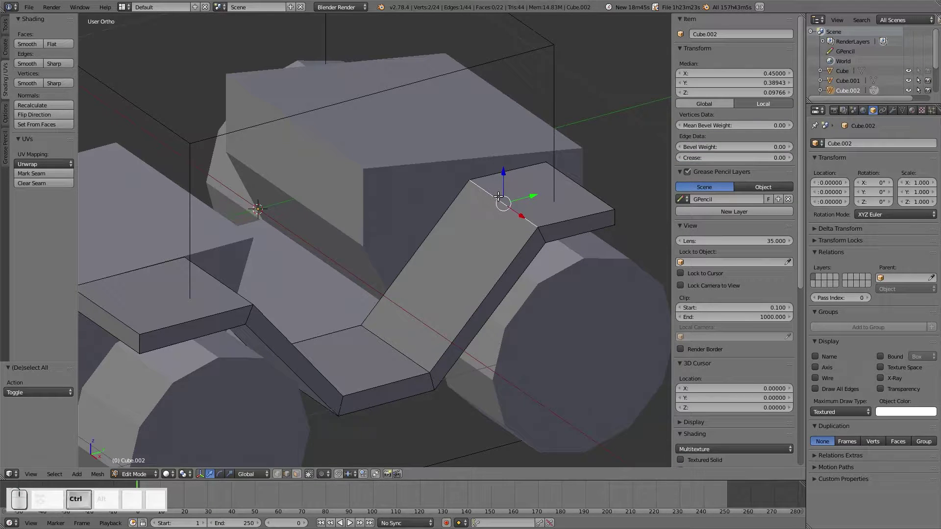
key("ctrl+r")
key("ctrl")
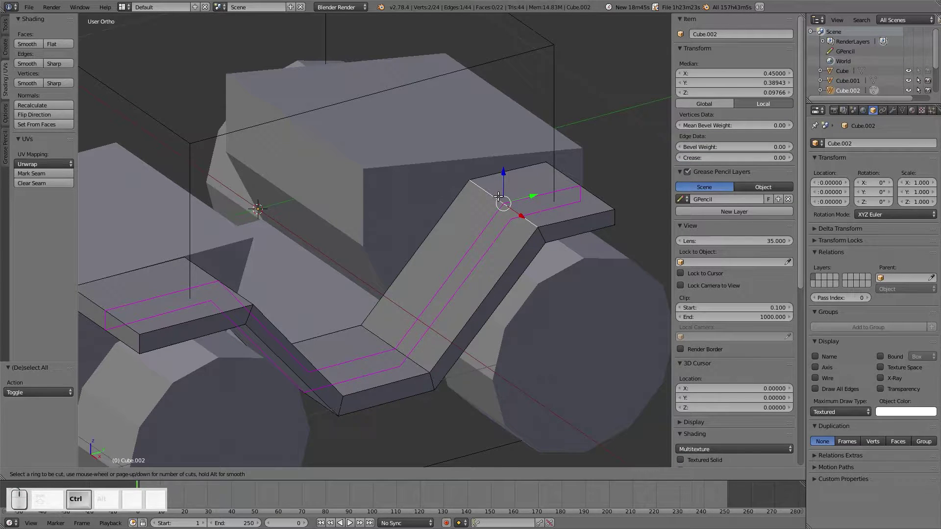
left_click(498, 197)
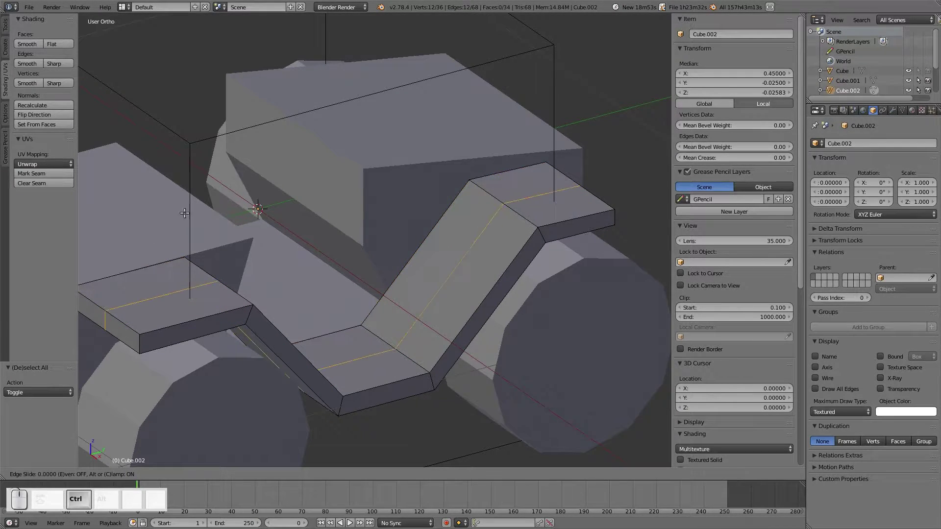
left_click(202, 171)
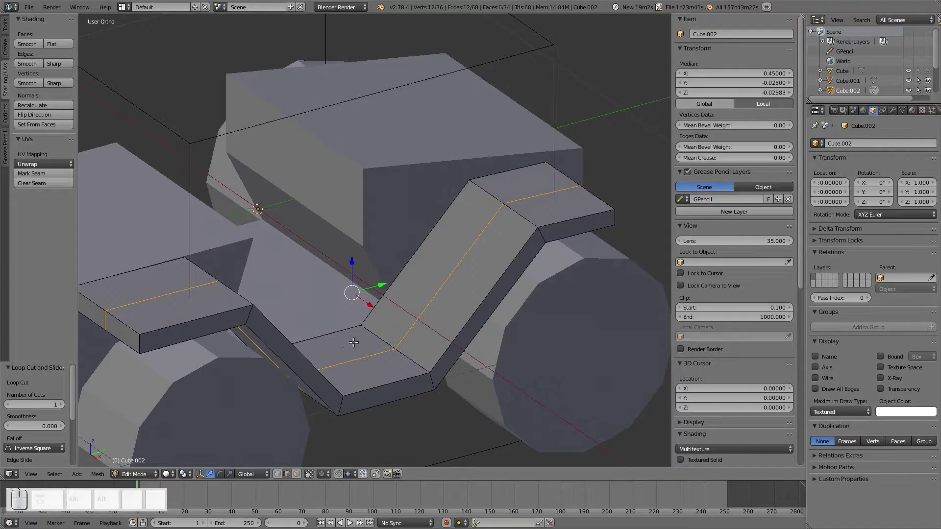
key("a")
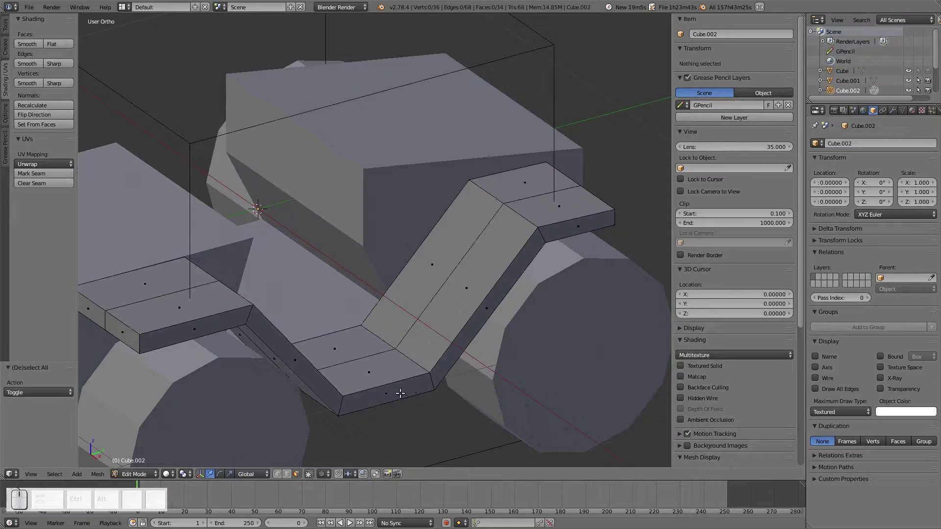
Delete only the top, side and underside faces of the footboard's outer half between the two fender slopes
right_click(387, 396)
right_click(378, 386, "shift")
middle_click_drag(378, 387, 360, 378)
right_click(356, 308, "shift")
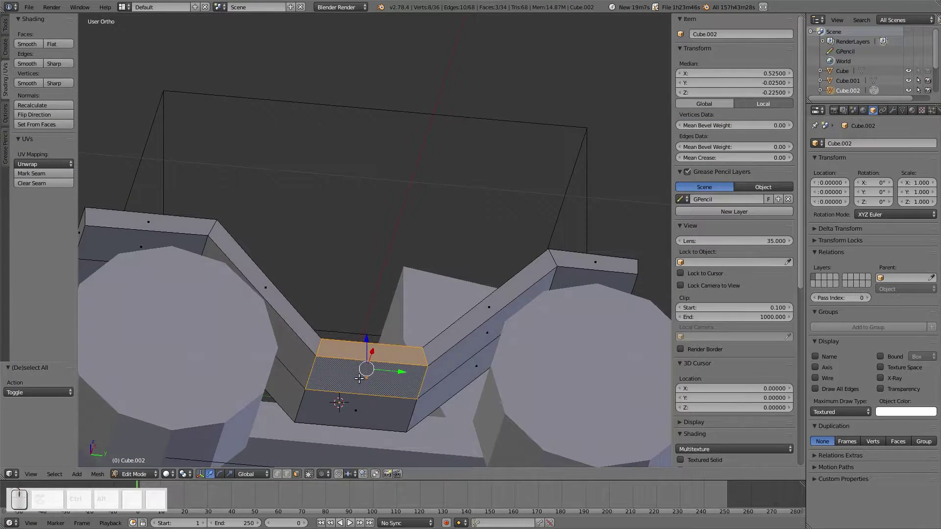
key("x")
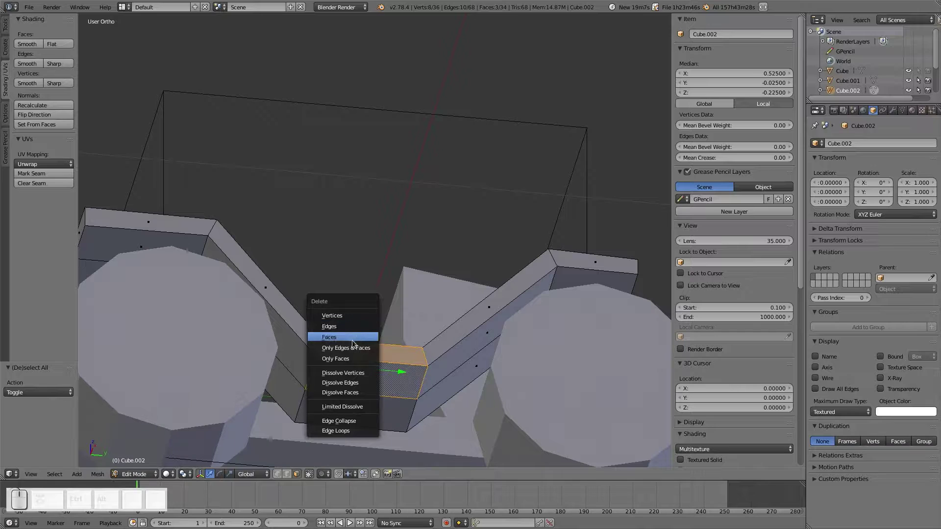
left_click(351, 362)
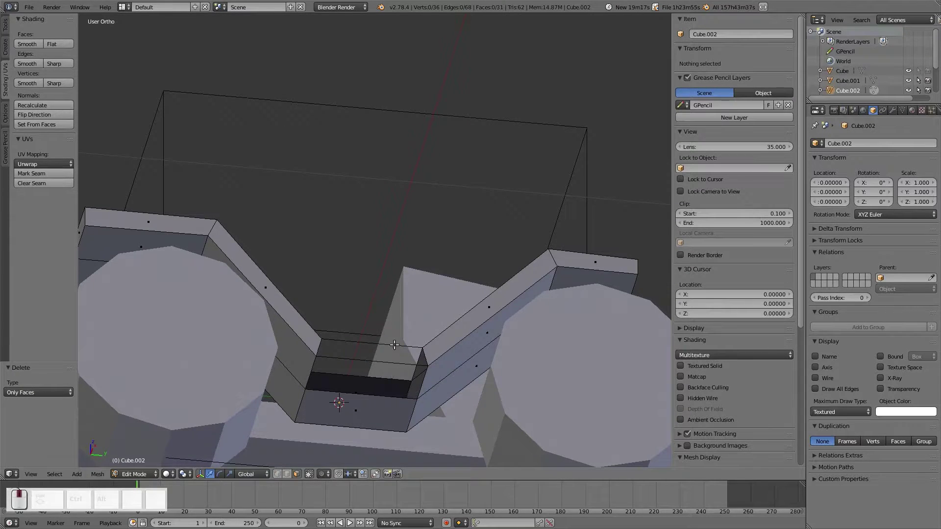
Delete the two loose edges left along the footboard's outer side
middle_click_drag(351, 362, 422, 418)
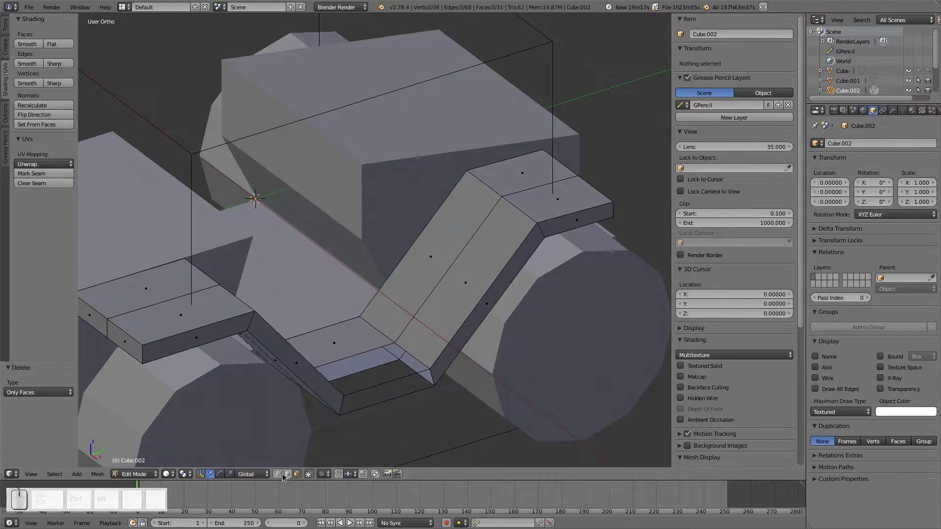
right_click(388, 387)
right_click(385, 382, "shift")
key("x")
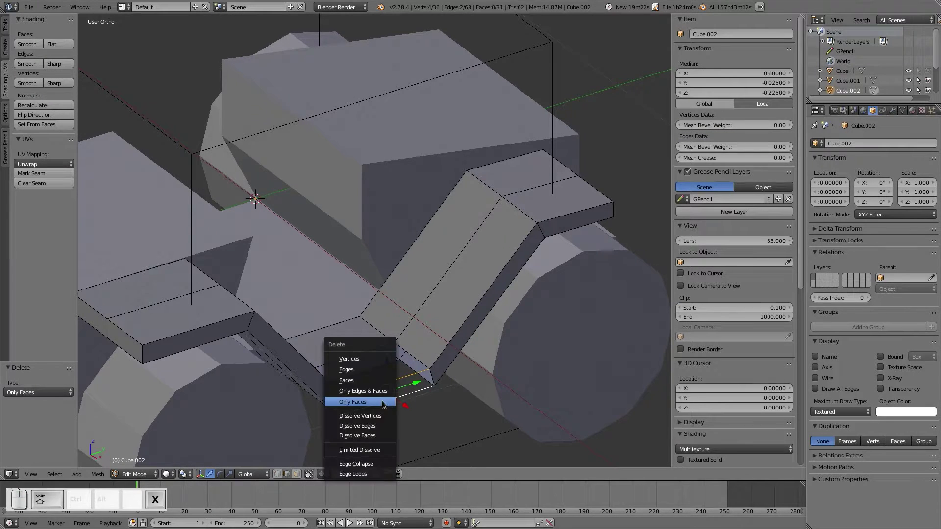
left_click(385, 370)
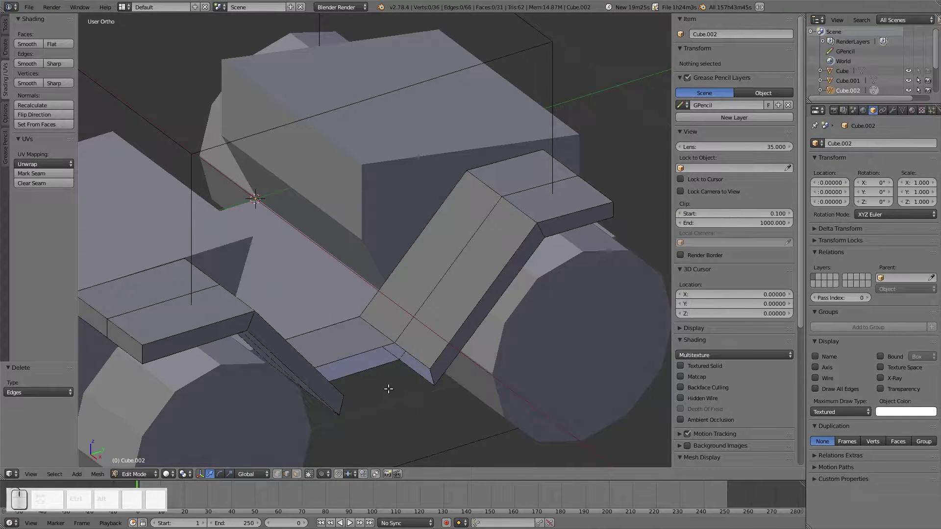
Fill a face between the footboard's open upper and lower edges to close its outer side
mouse_move(388, 388)
middle_mouse_down()
mouse_move(387, 363)
mouse_move(387, 384)
mouse_move(332, 380)
mouse_move(326, 403)
mouse_move(361, 426)
mouse_move(431, 374)
mouse_move(392, 391)
middle_mouse_up()
middle_click_drag(352, 381, 338, 421)
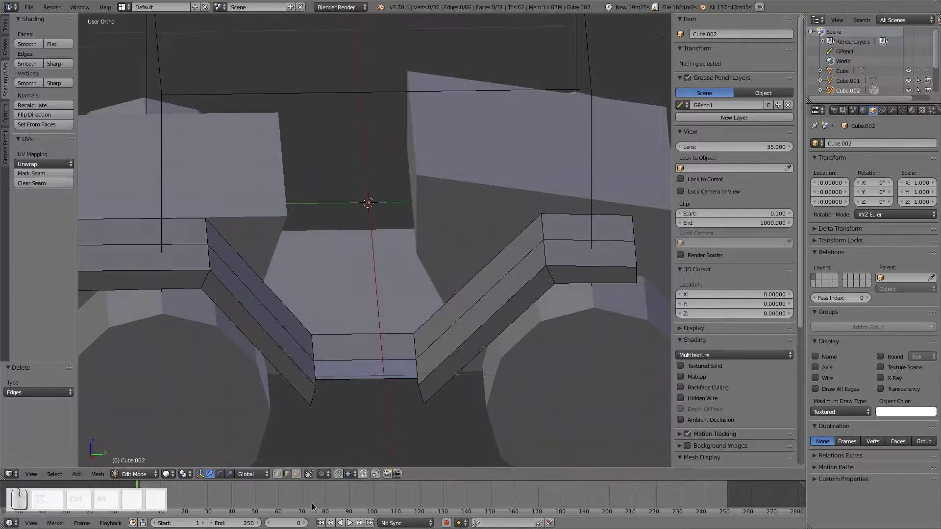
left_click(297, 474)
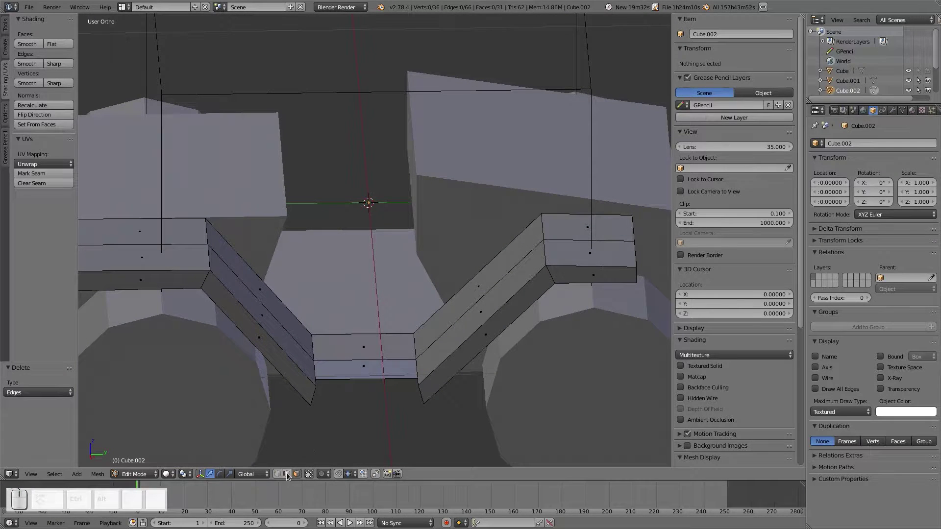
right_click(380, 360)
right_click(380, 377, "shift")
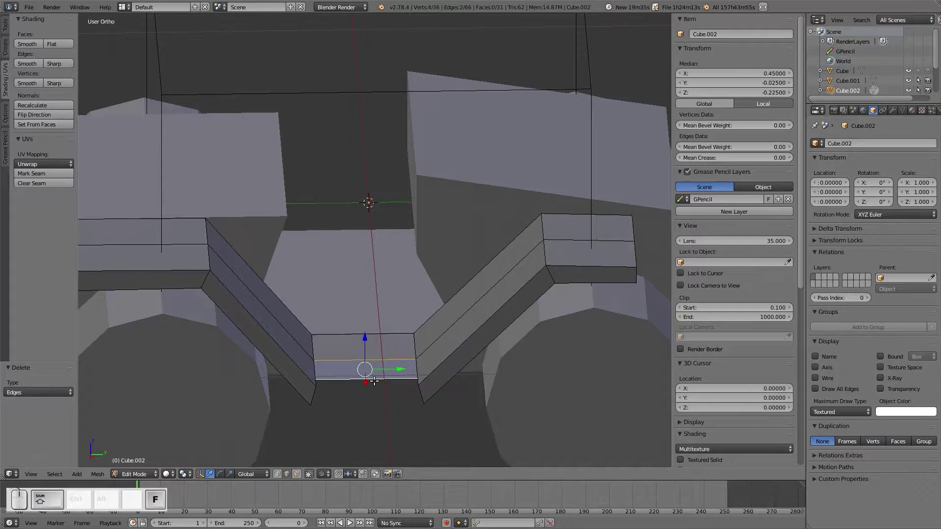
key("f")
Fill the open inner faces at both ends of the footboard where the fender slopes begin, then clear the selection
middle_click_drag(379, 377, 493, 409)
right_click(416, 344)
right_click(417, 360, "shift")
key("f")
right_click(324, 351)
right_click(325, 365, "shift")
key("f")
key("a")
Return to Object Mode and add a Mirror modifier on the X axis to the fender
mouse_move(325, 328)
middle_mouse_down()
mouse_move(426, 330)
mouse_move(321, 319)
middle_mouse_up()
scroll(391, 301, "down", 2)
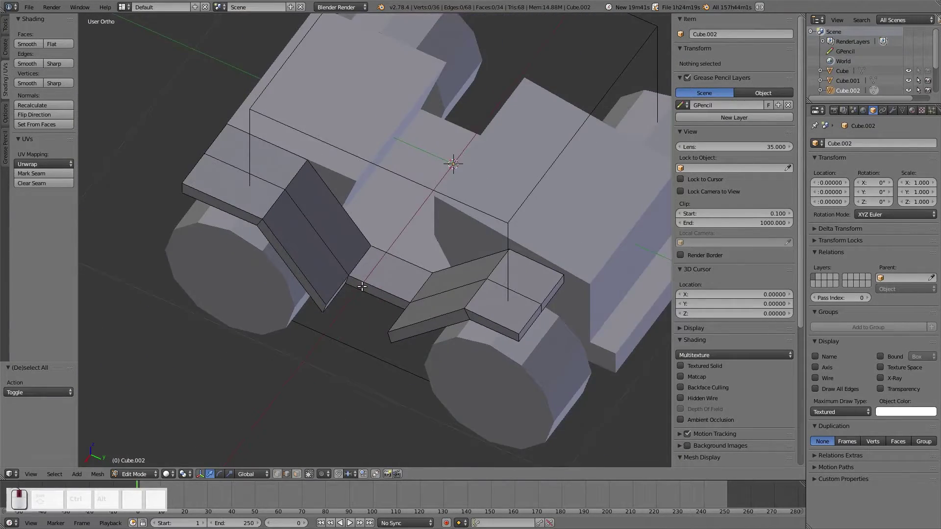
middle_click_drag(391, 301, 437, 296)
key("Tab")
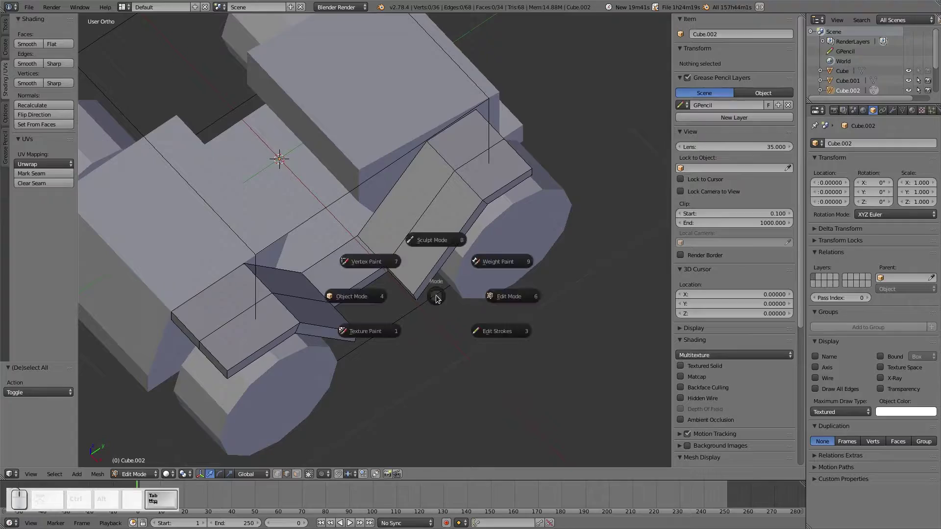
left_click(381, 290)
middle_click_drag(380, 289, 415, 267)
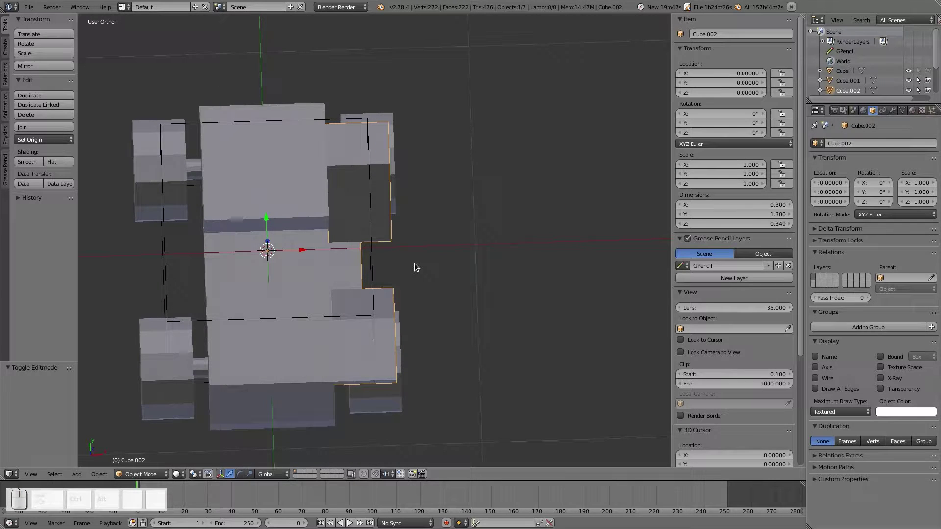
left_click(903, 110)
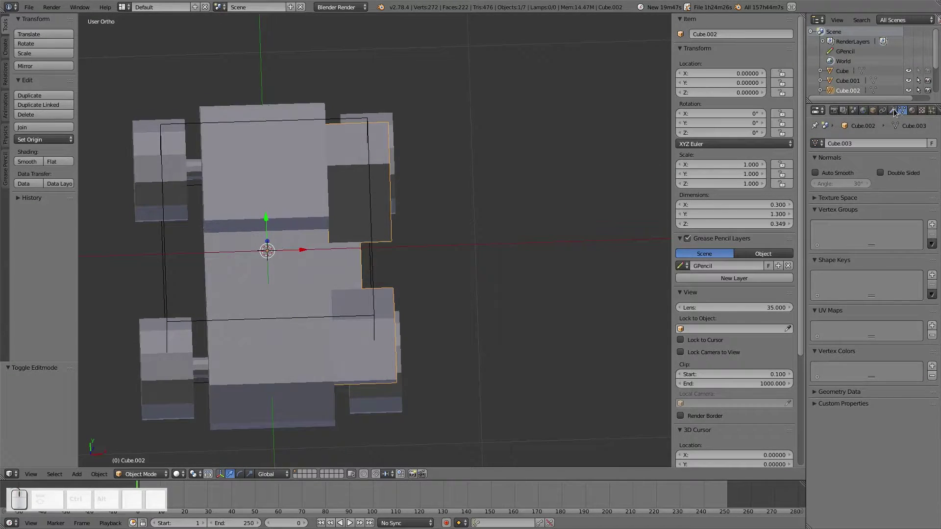
left_click(893, 111)
left_click(858, 146)
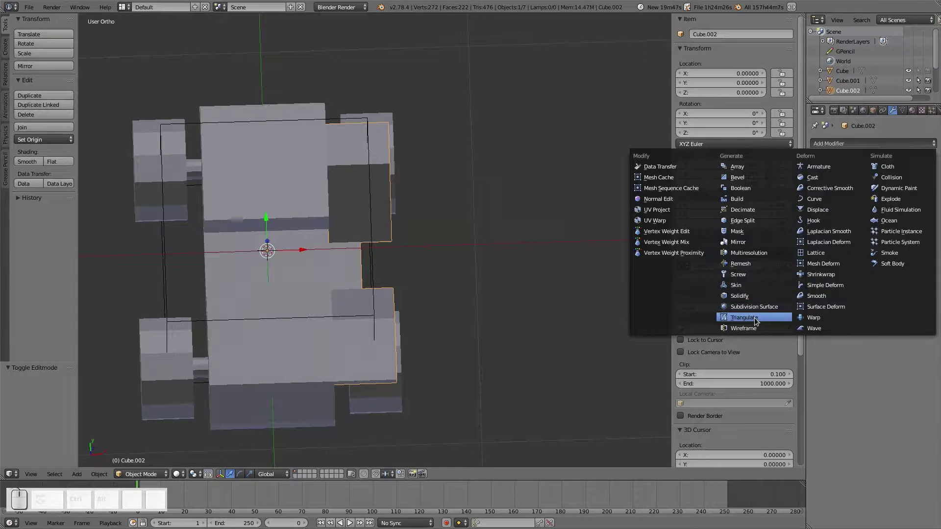
left_click(762, 242)
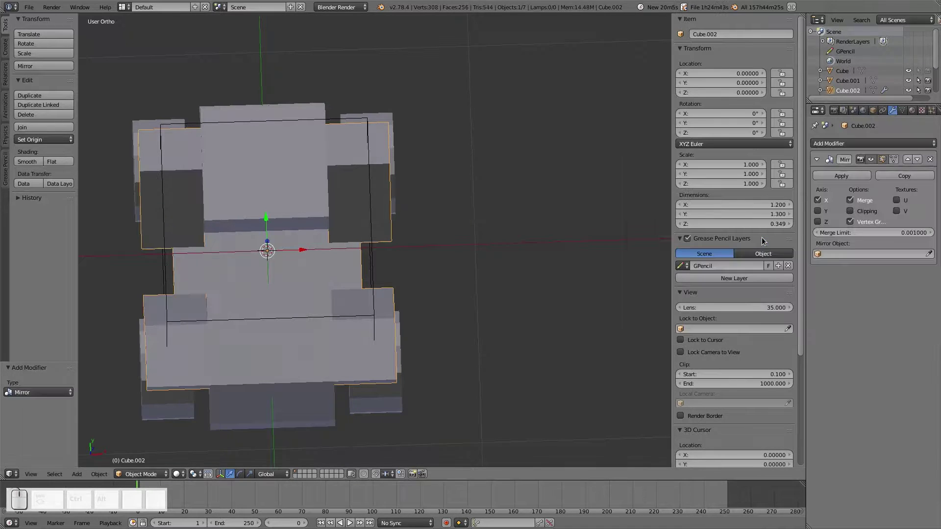
key("a")
middle_click_drag(263, 292, 176, 233)
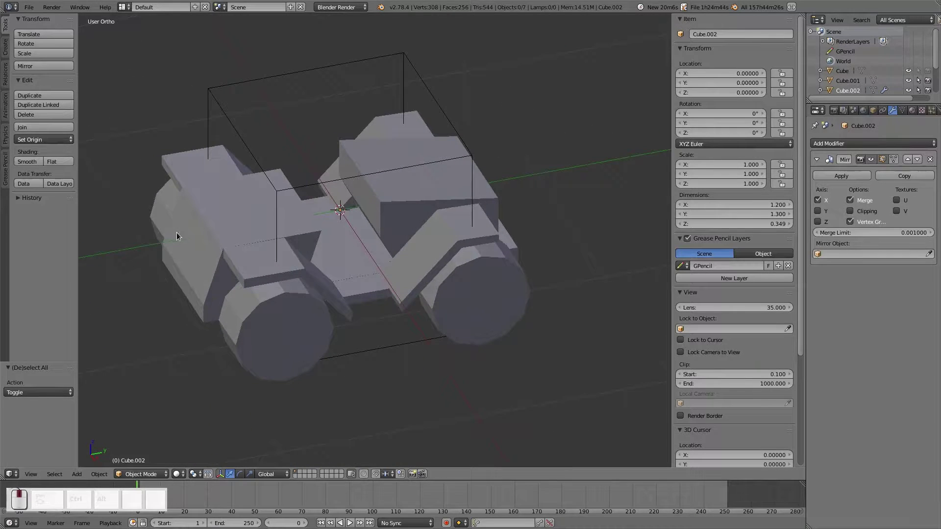
In Edit Mode, raise the middle edges on top of the front and rear fenders by 0.010 along Z
right_click(447, 241)
key("Tab")
left_click(525, 241)
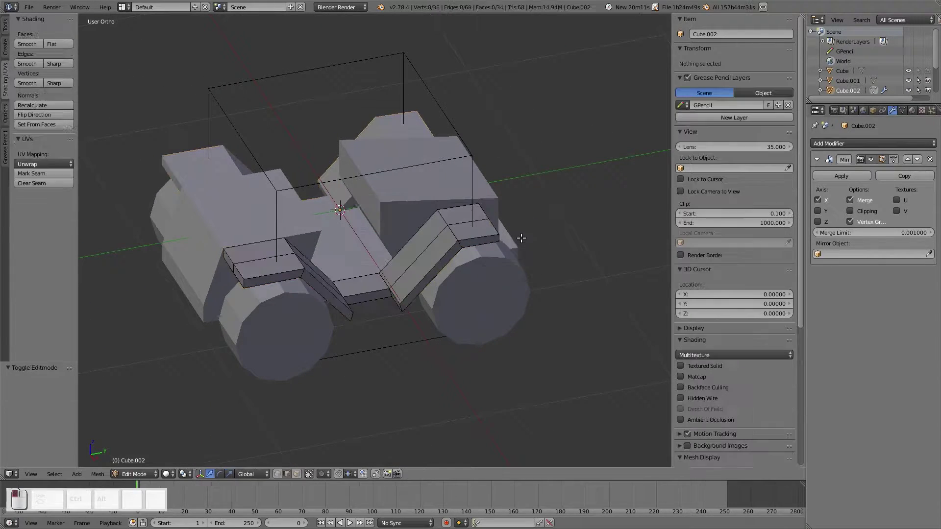
middle_click_drag(505, 268, 388, 284)
scroll(413, 327, "up", 5)
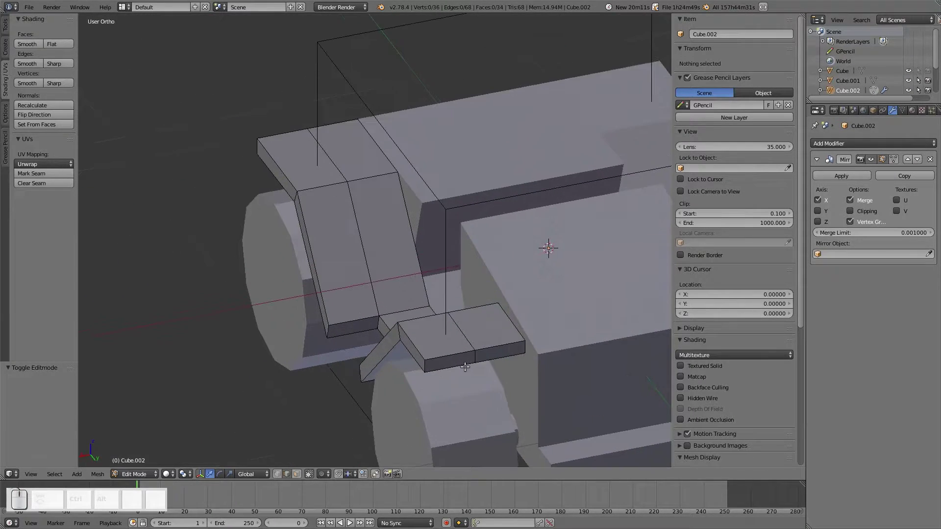
scroll(500, 355, "down", 5)
middle_click_drag(499, 356, 467, 364)
scroll(472, 362, "up", 5)
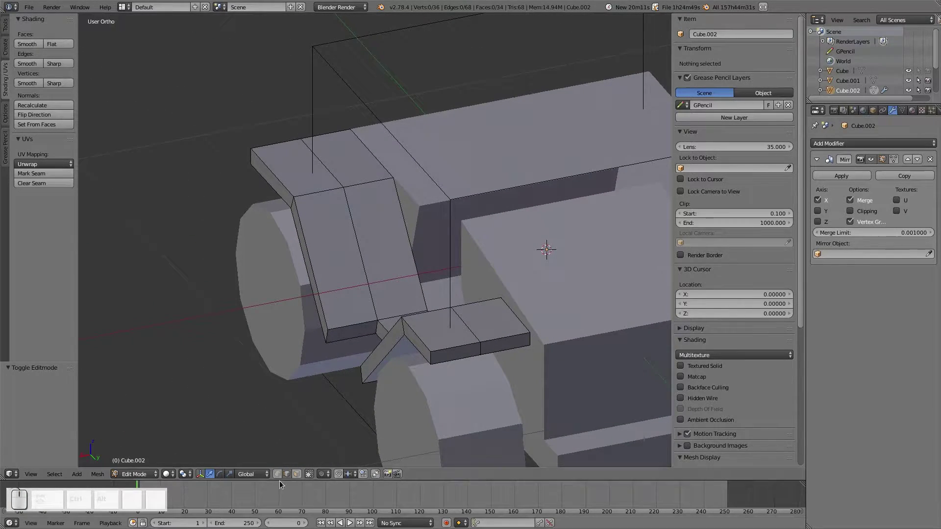
right_click(475, 335)
right_click(336, 180, "shift")
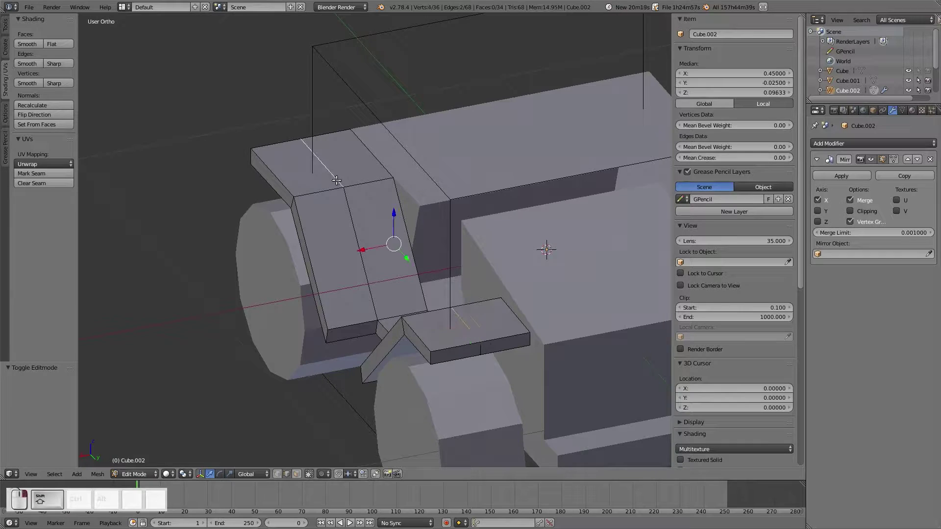
middle_click_drag(406, 258, 490, 264)
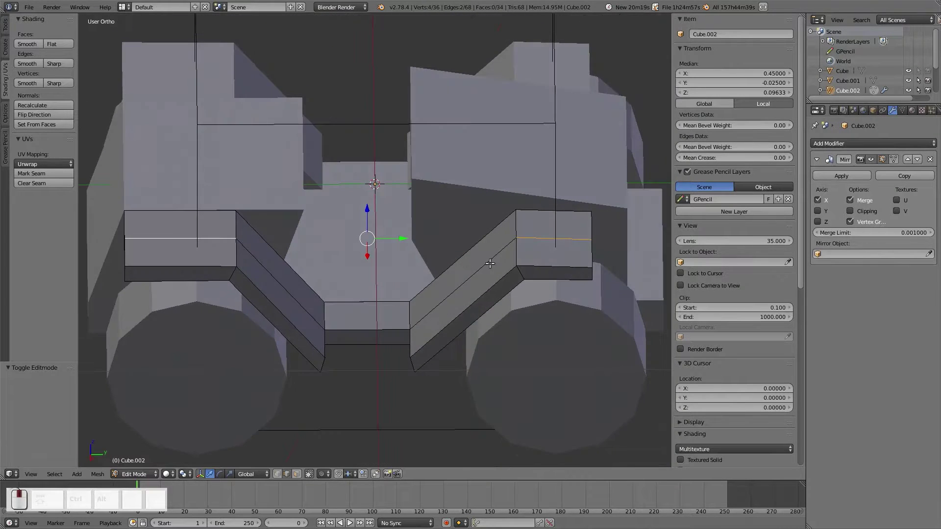
key("KP_3")
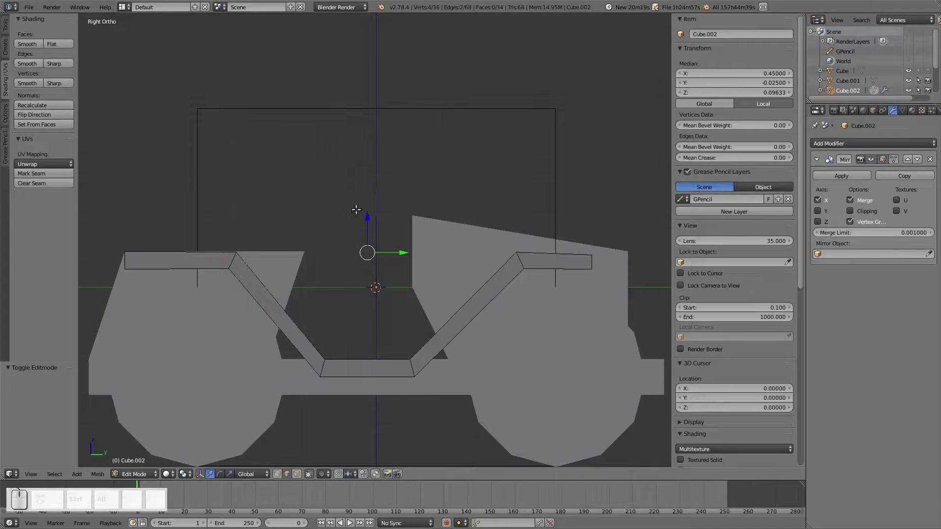
left_click_drag(366, 222, 363, 217)
Raise the middle edges on the underside of both fenders by 0.010 along Z, using wireframe shading in the right view
mouse_move(467, 278)
middle_mouse_down()
mouse_move(458, 303)
mouse_move(542, 269)
mouse_move(559, 275)
mouse_move(491, 304)
mouse_move(560, 275)
mouse_move(376, 293)
mouse_move(467, 272)
middle_mouse_up()
right_click(517, 241)
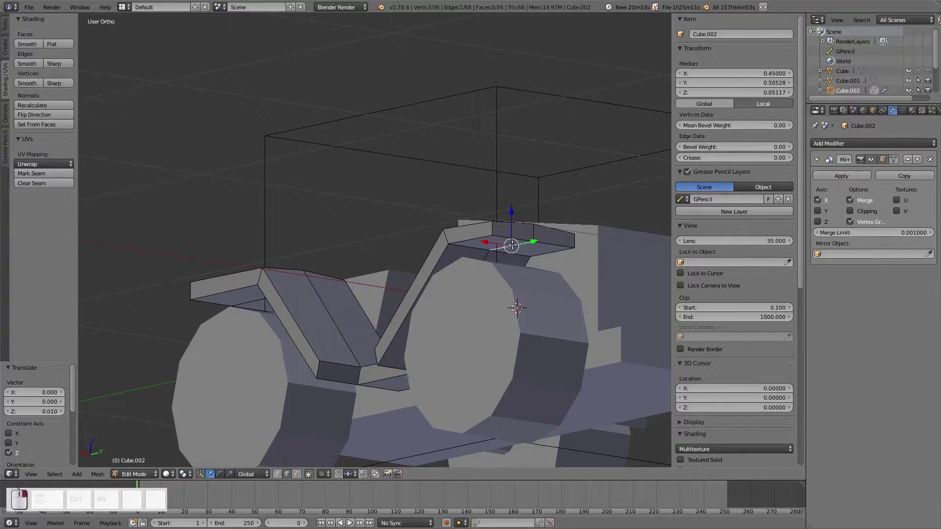
middle_click_drag(517, 241, 212, 279)
right_click(201, 277, "shift")
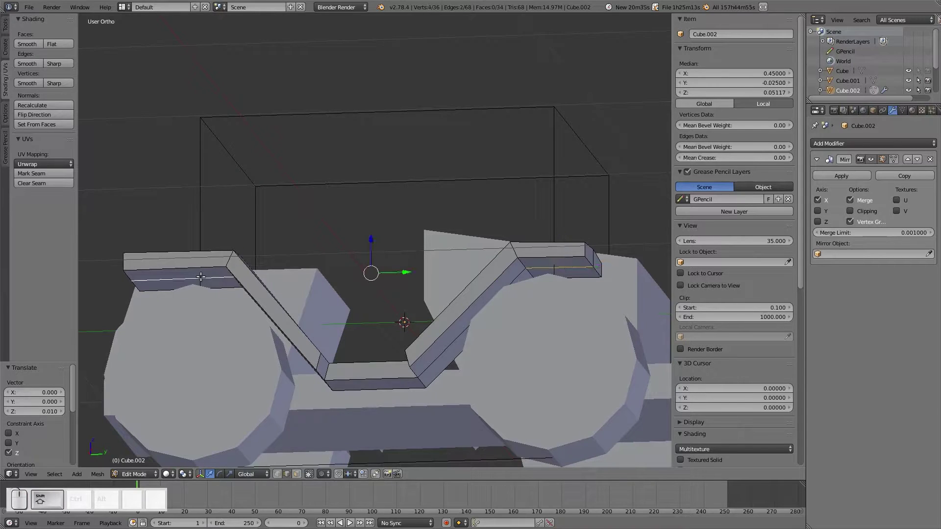
key("KP_3")
key("z")
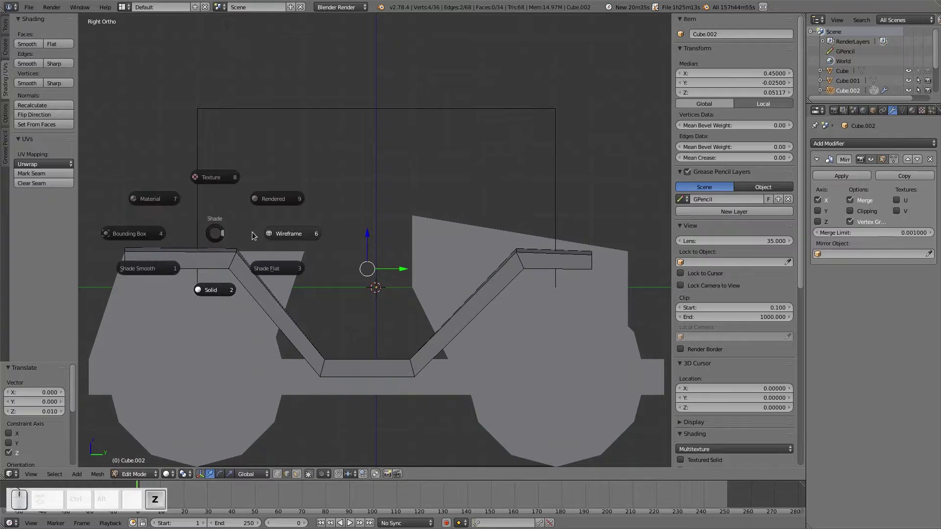
left_click(290, 237)
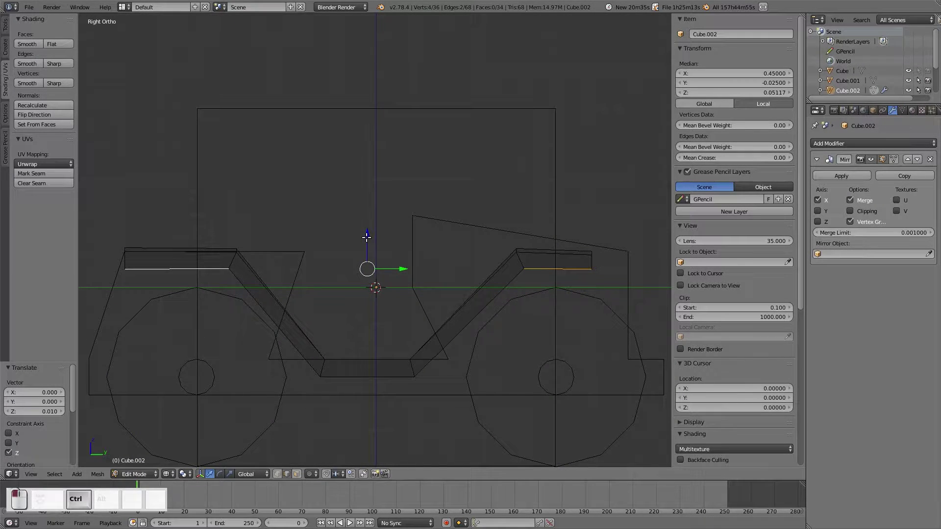
left_click_drag(366, 237, 367, 234, "ctrl")
middle_click_drag(379, 277, 459, 288)
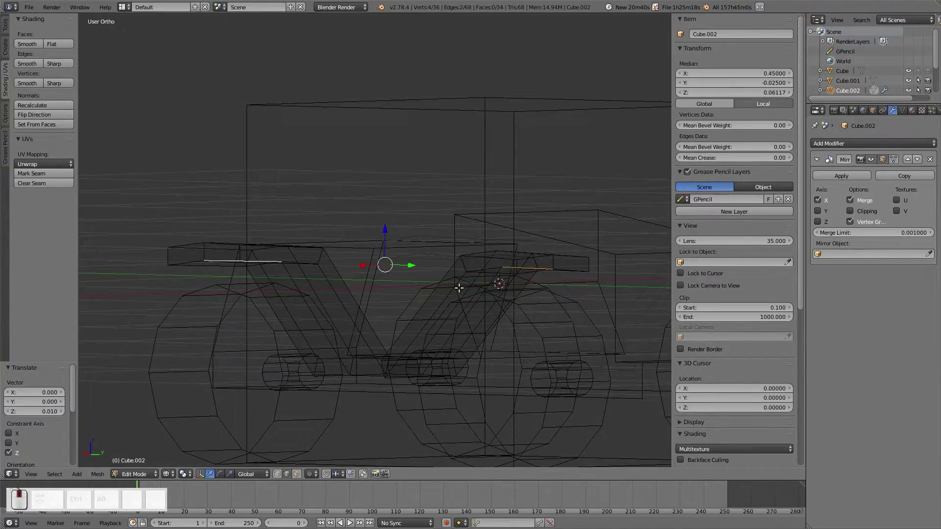
Return to Object Mode, deselect the fenders and switch the viewport to solid shading
key("Tab")
left_click(365, 294)
scroll(507, 297, "down", 3)
middle_click_drag(540, 299, 620, 327)
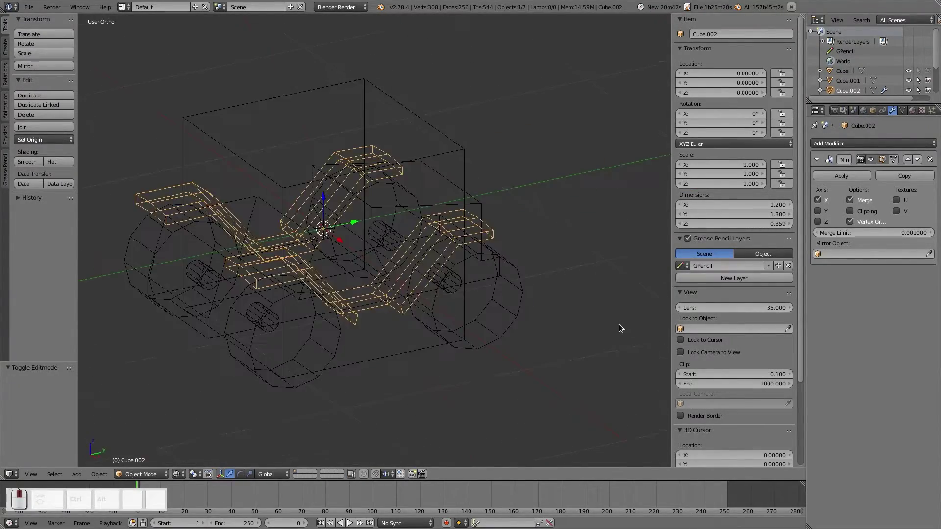
key("a")
middle_click_drag(357, 298, 419, 310)
key("Tab")
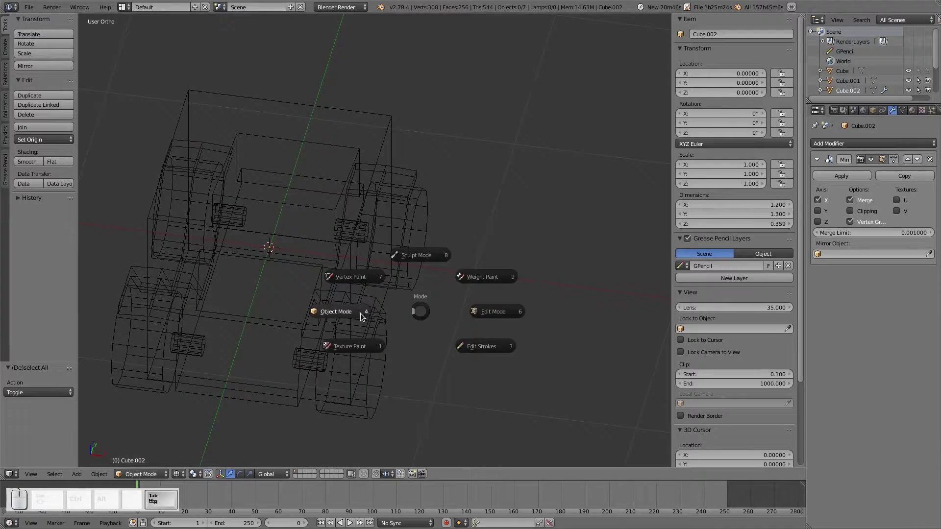
left_click(360, 313)
key("z")
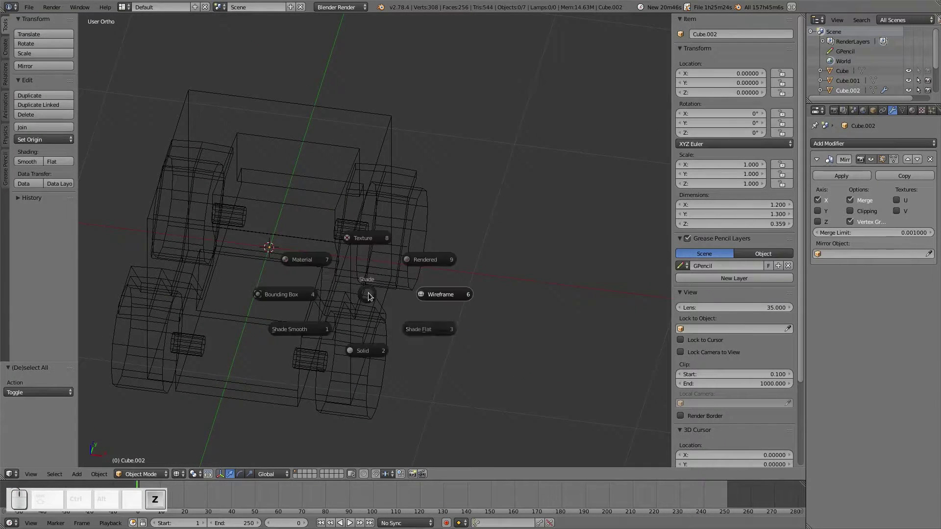
left_click(373, 354)
key("a")
key("a")
middle_click_drag(309, 294, 391, 263)
Start saving the file under a new name and create a Lesson-07 folder inside b3d4Minetest, then open it
key("ctrl+s")
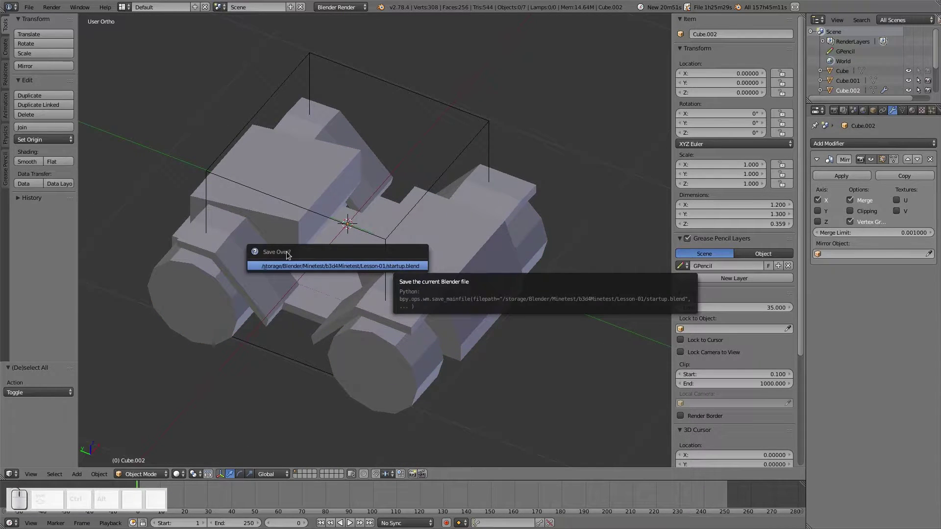
left_click(391, 266)
left_click(31, 7)
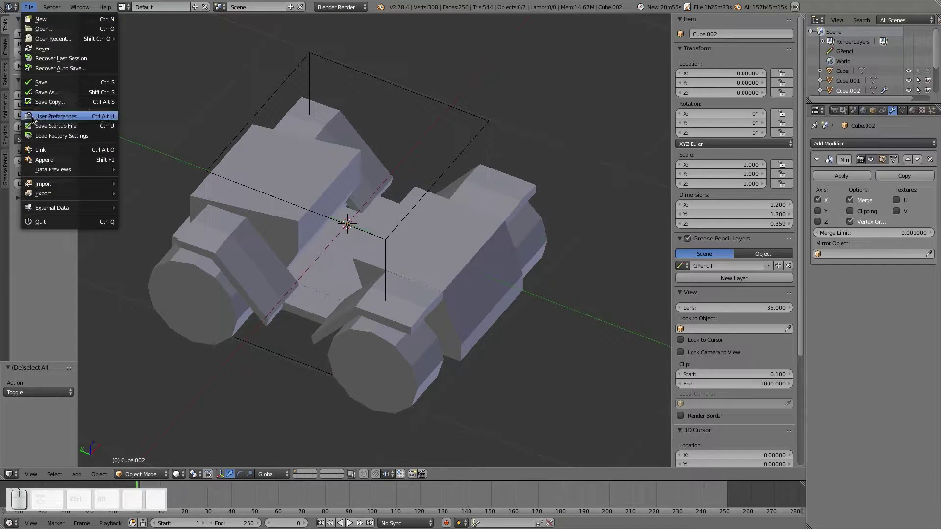
left_click(51, 94)
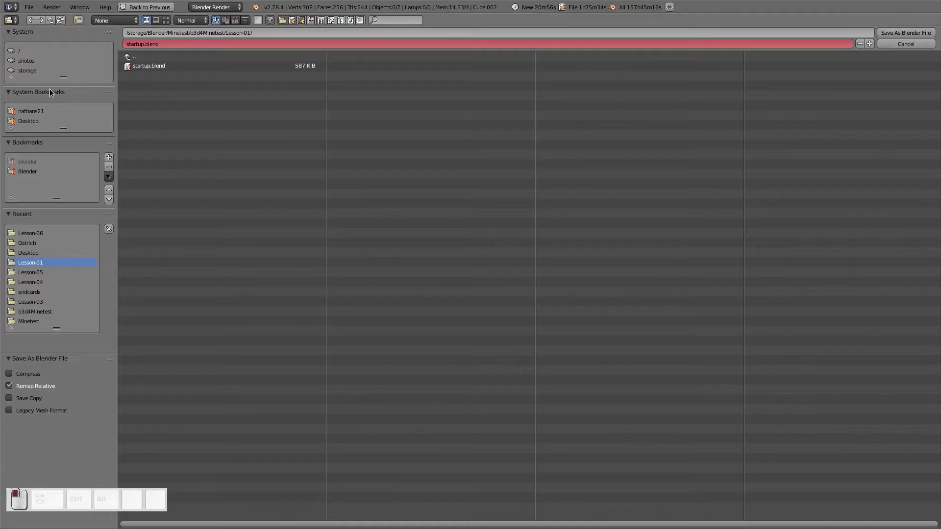
left_click(151, 56)
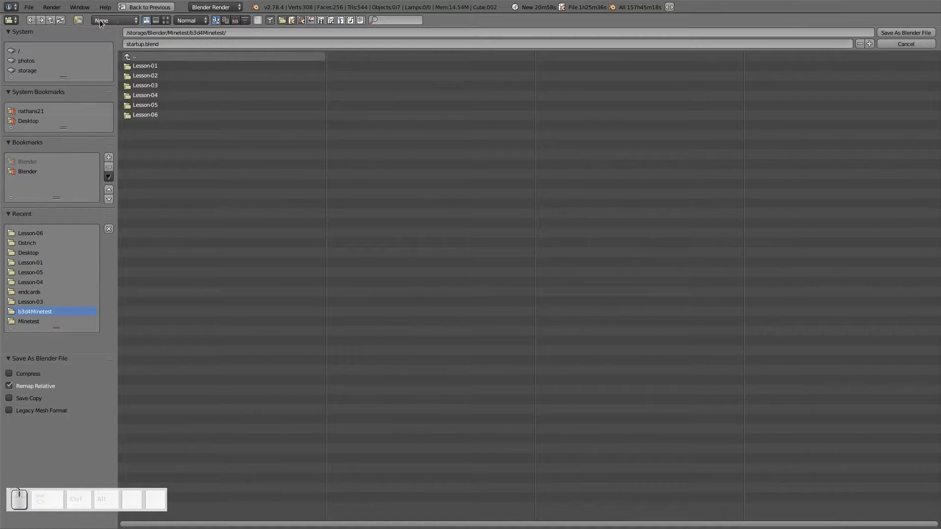
left_click(79, 20)
type("Lesson-0")
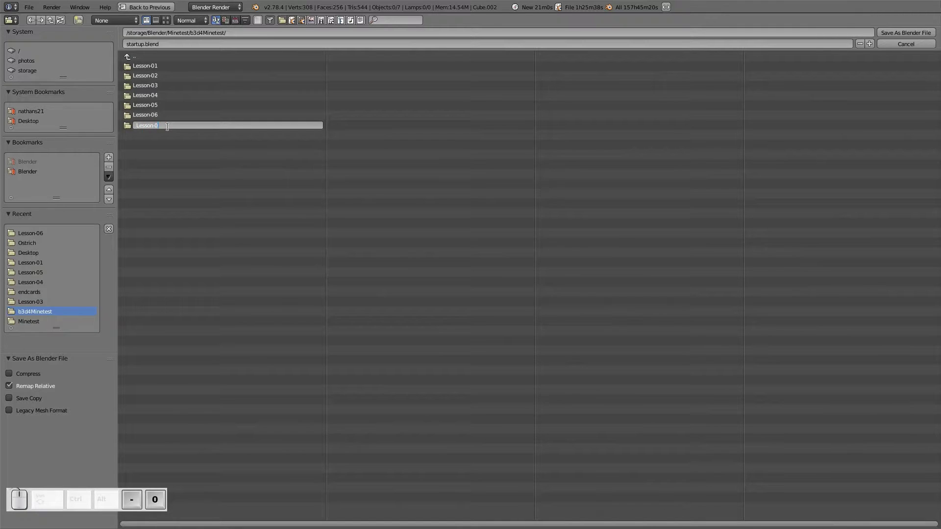
type("7")
key("Return")
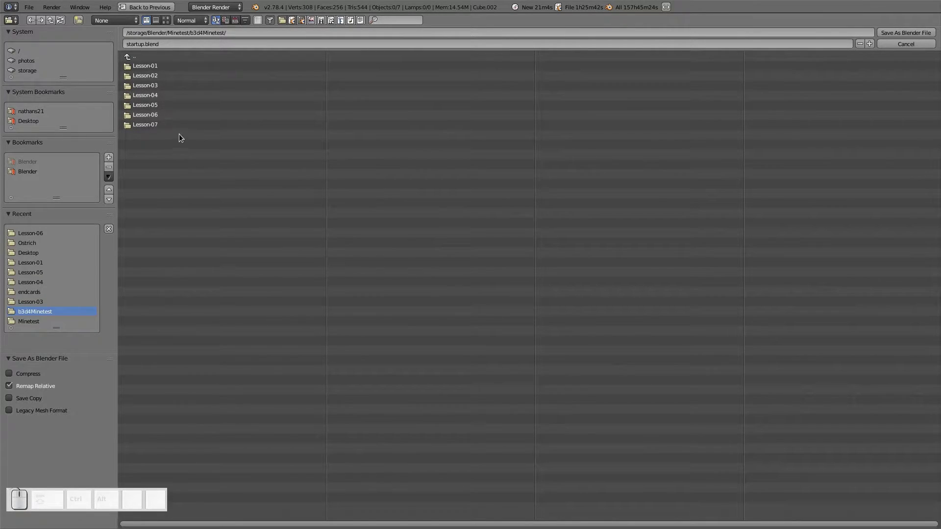
left_click(145, 125)
Save the file as Lesson-07.blend in the Lesson-07 folder
left_click(142, 43)
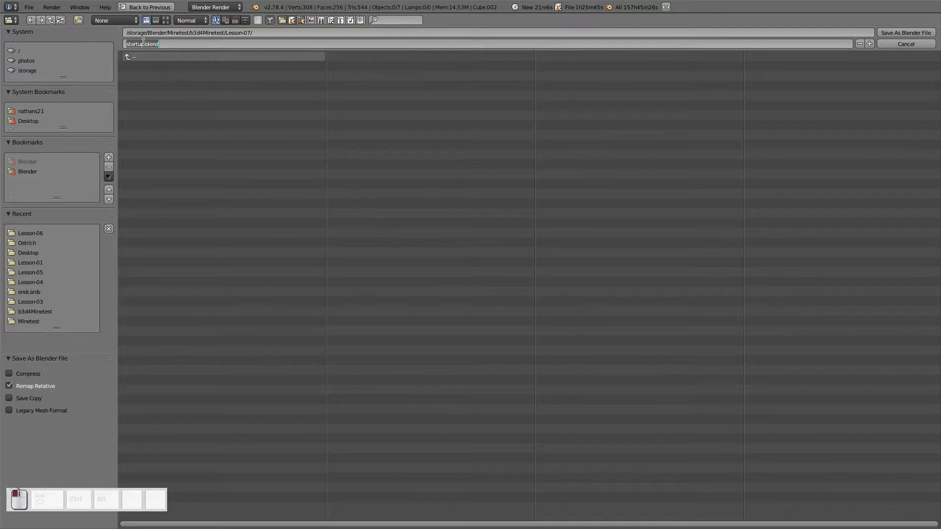
key("BackSpace")
key("BackSpace")
key("BackSpace")
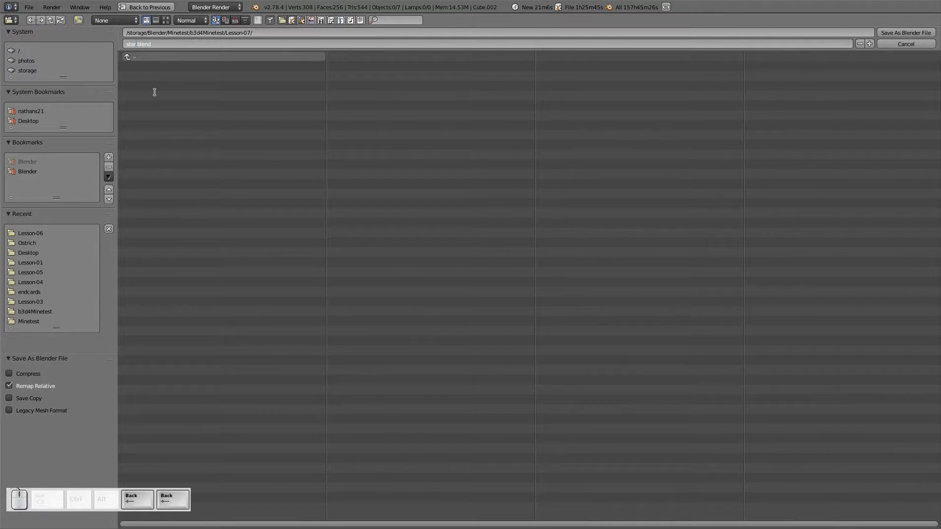
type("Less")
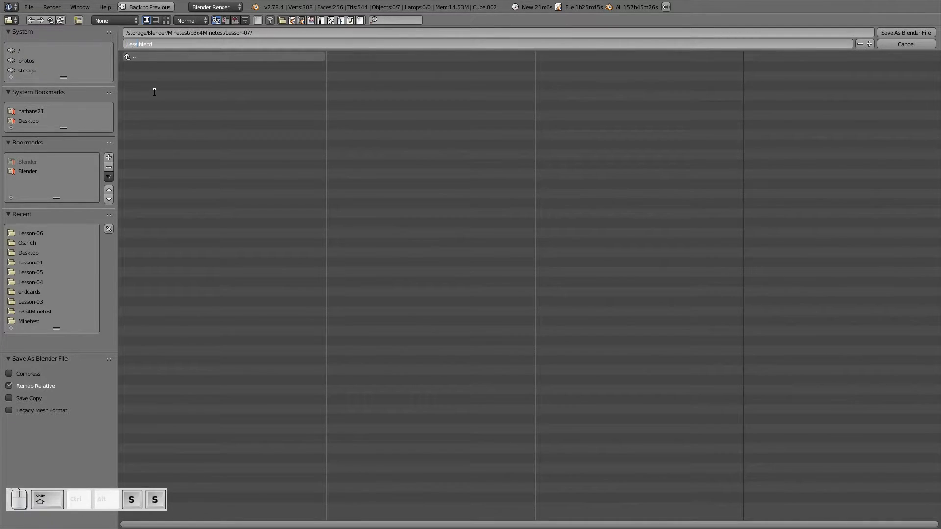
type("on-07")
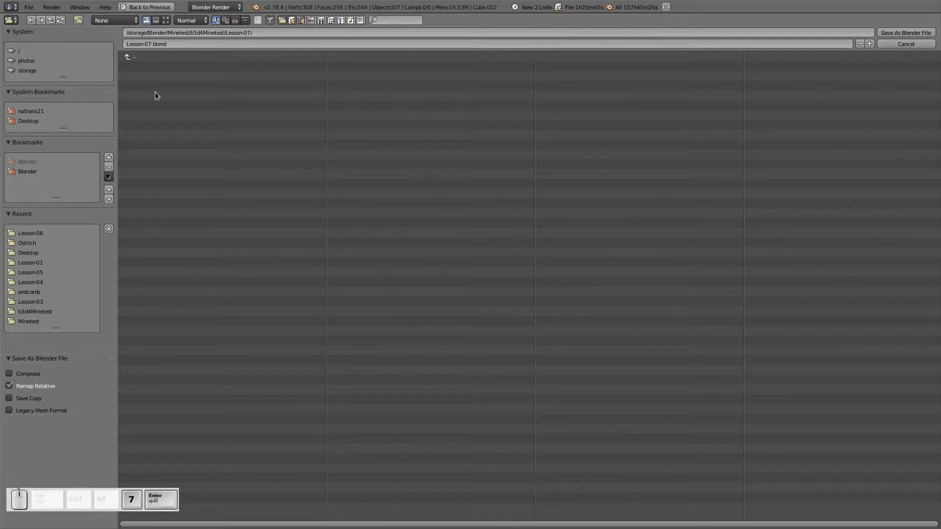
key("Return")
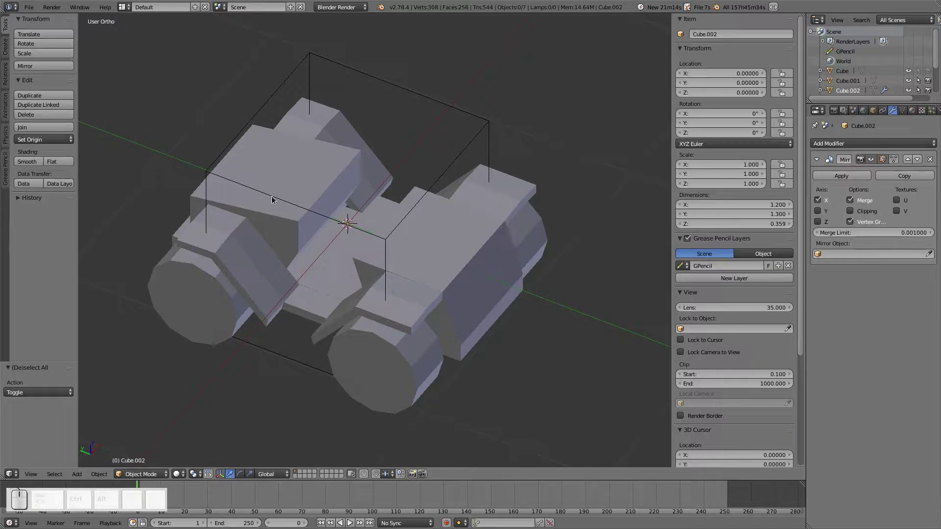
Open the vehicle body in Edit Mode in the right view with wireframe shading and clear the selection
middle_click_drag(479, 324, 309, 239)
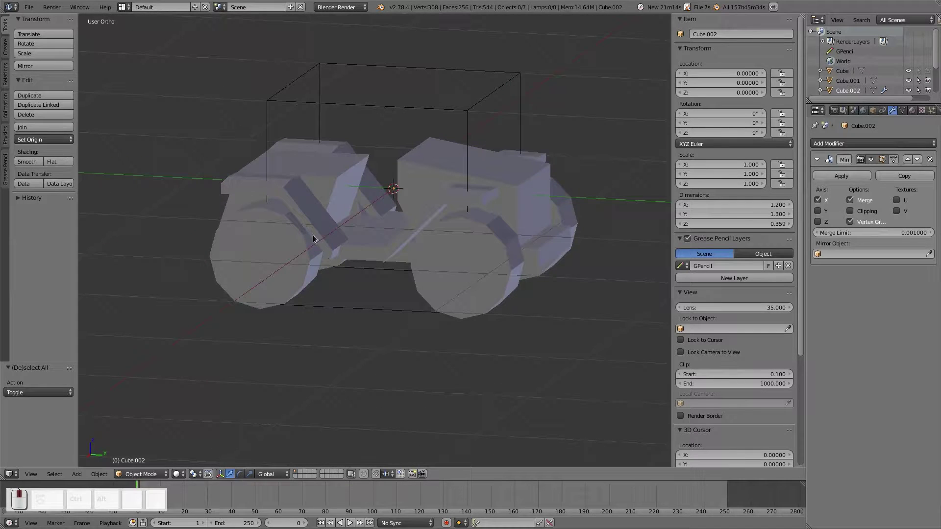
right_click(338, 186)
key("Tab")
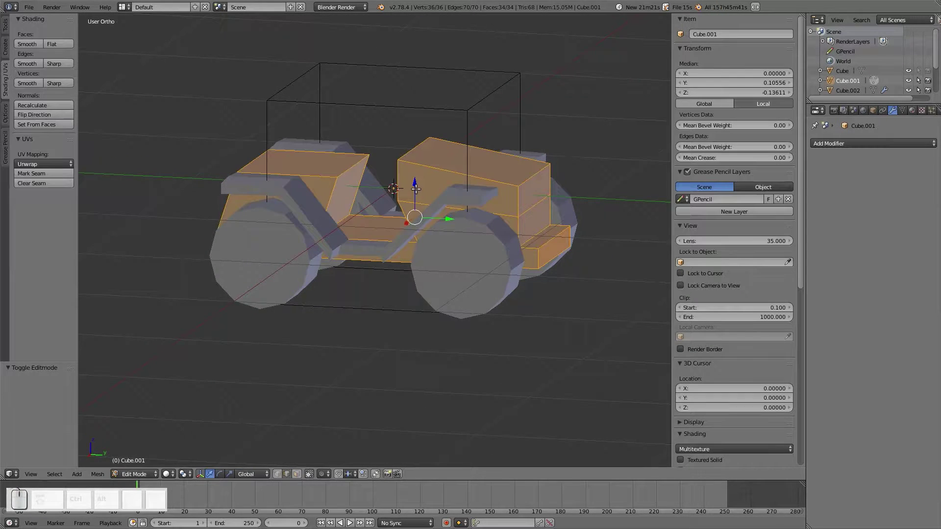
key("KP_3")
key("z")
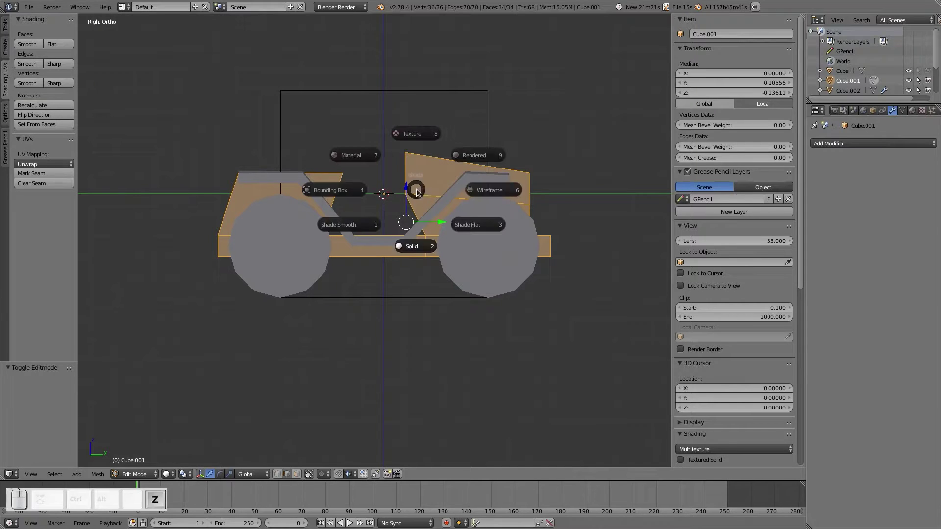
left_click(473, 192)
scroll(319, 254, "up", 4)
middle_click_drag(319, 254, 367, 271, "shift")
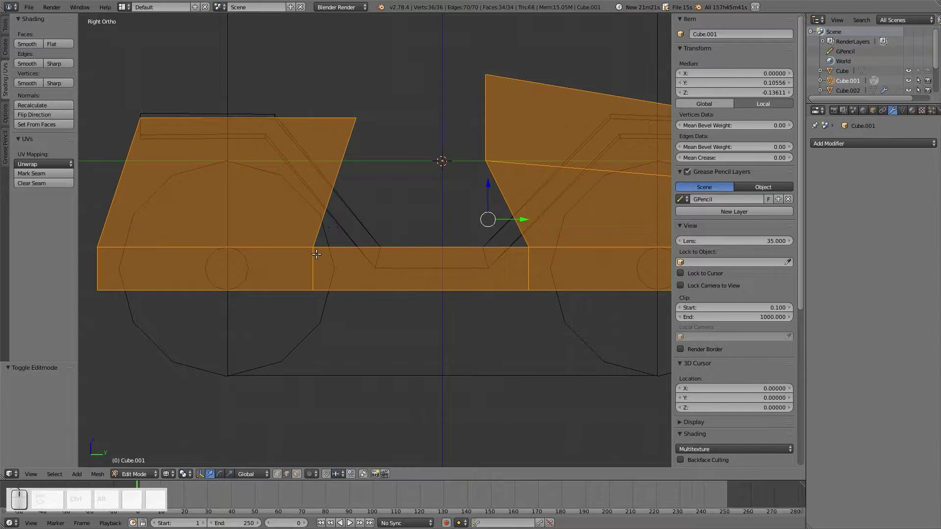
key("a")
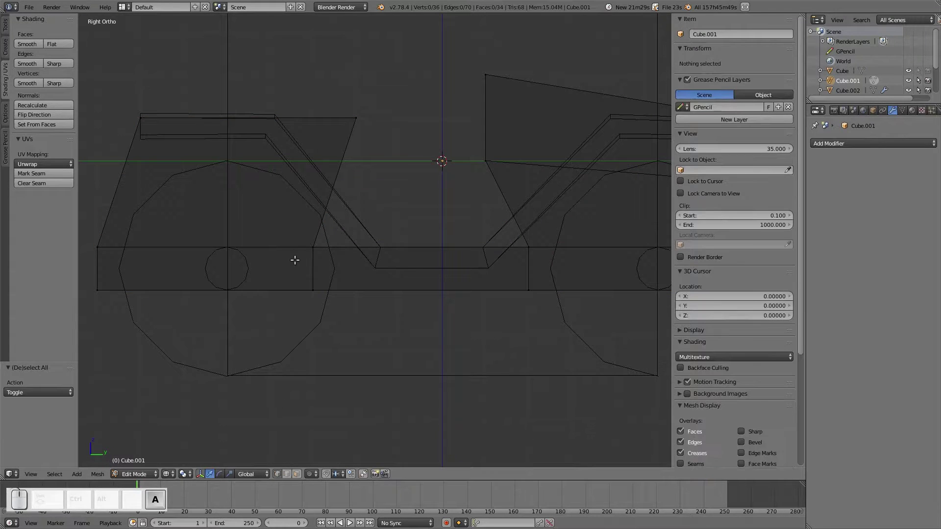
key("b")
left_click_drag(293, 230, 389, 250)
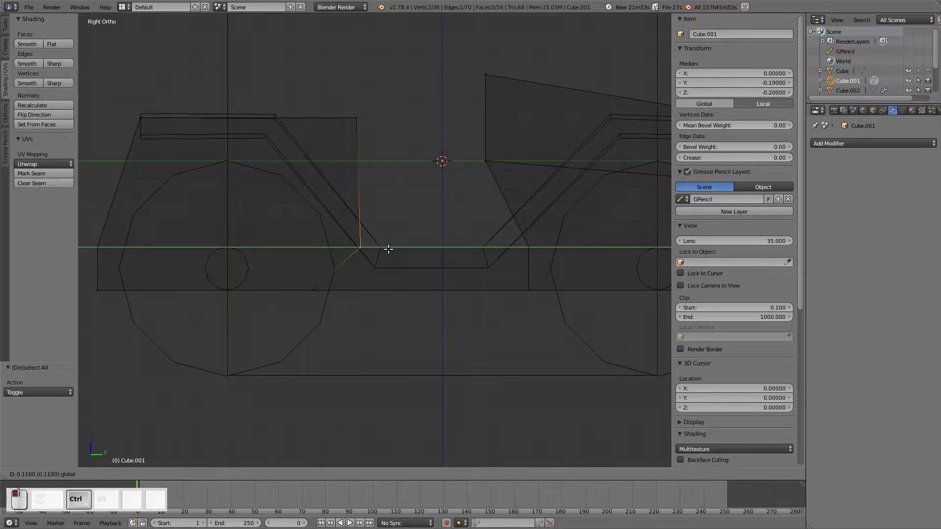
right_click(390, 249)
key("a")
Move the four chassis vertices below the front of the rear block 0.130 forward along Y
key("b")
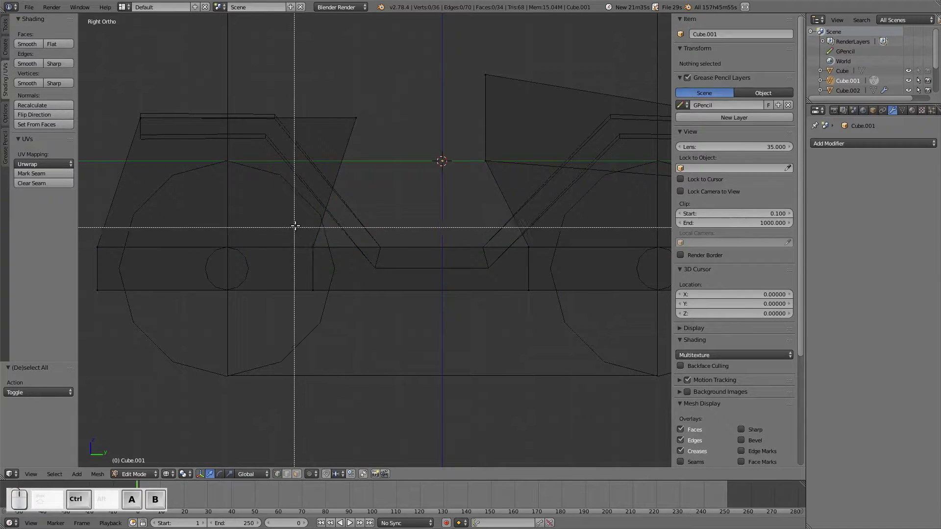
left_click_drag(303, 235, 337, 312)
left_click_drag(343, 268, 399, 274, "ctrl")
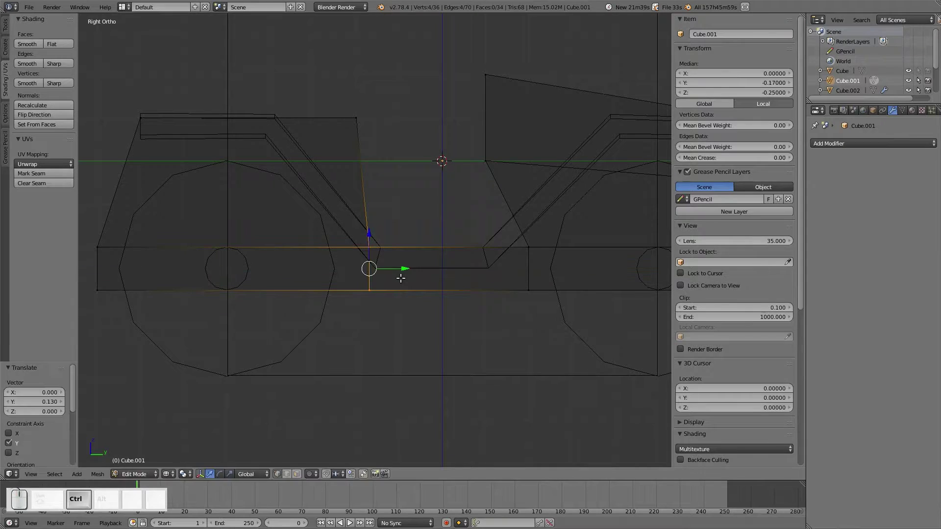
Leave Edit Mode, deselect the vehicle body and view the model in solid shading
key("Tab")
key("Tab")
scroll(332, 289, "down", 3)
key("a")
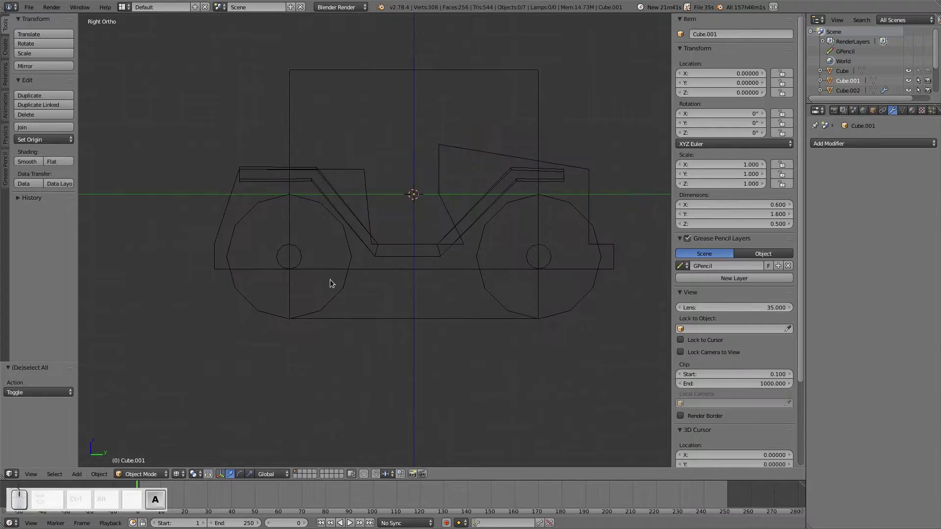
middle_click_drag(330, 282, 346, 279)
key("z")
left_click(338, 330)
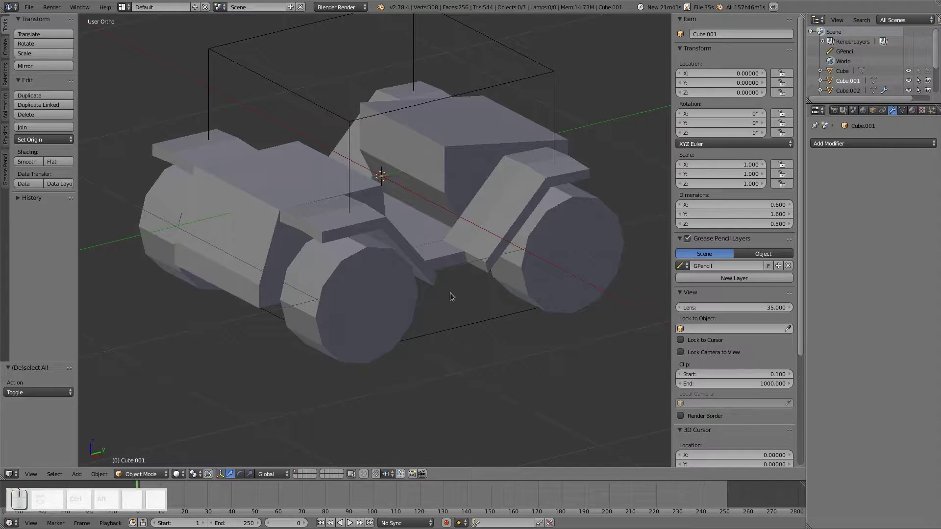
Select all four wheels, making the front-left wheel the active object
right_click(346, 319)
right_click(578, 263, "shift")
right_click(160, 249, "shift")
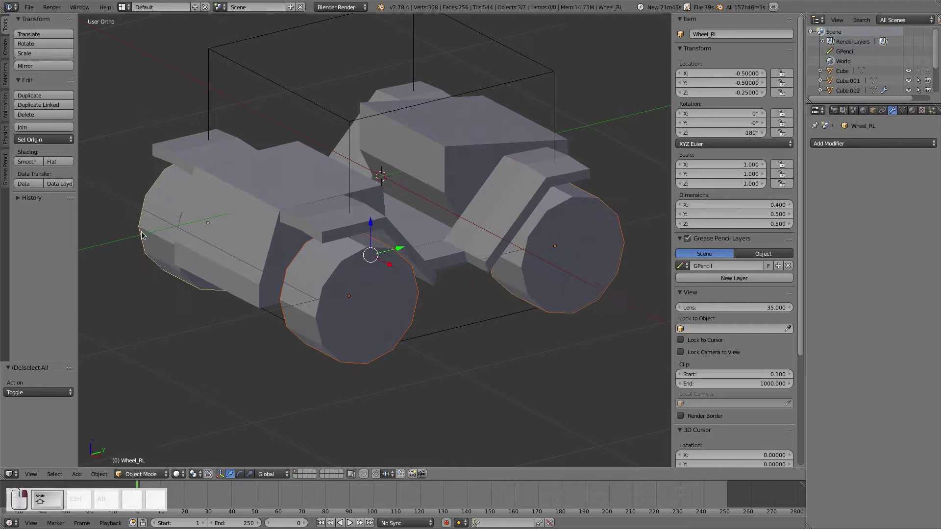
middle_click_drag(209, 240, 198, 295)
right_click(161, 304, "shift")
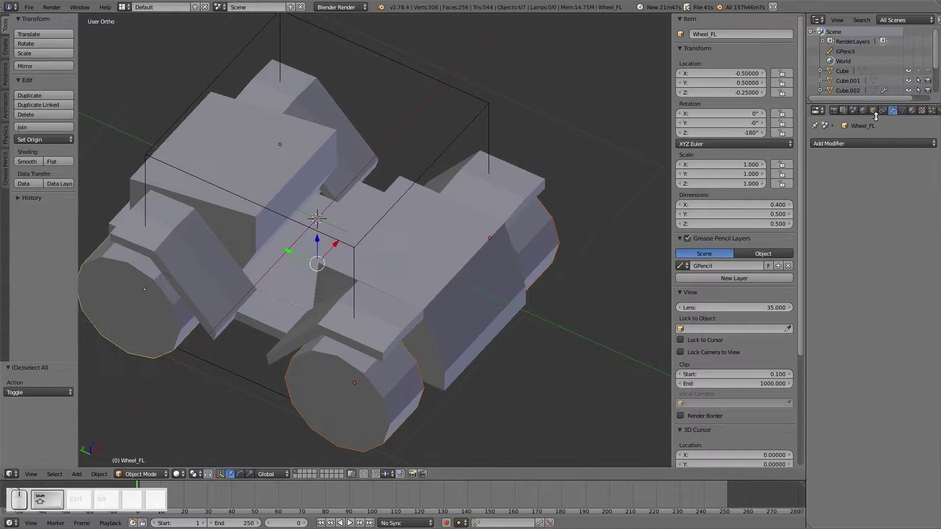
Assign the existing Screen material to the active front-left wheel and rename the material Wheel
left_click(912, 110)
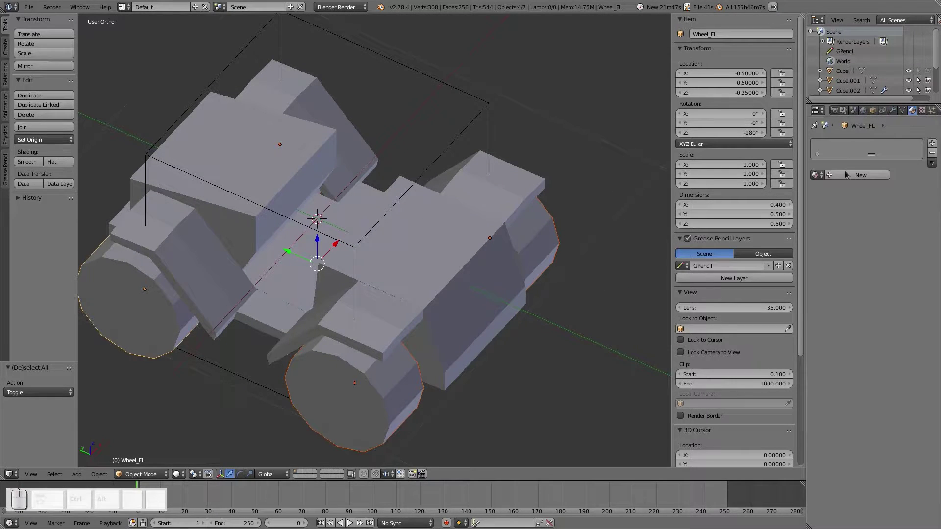
left_click(817, 176)
left_click(804, 191)
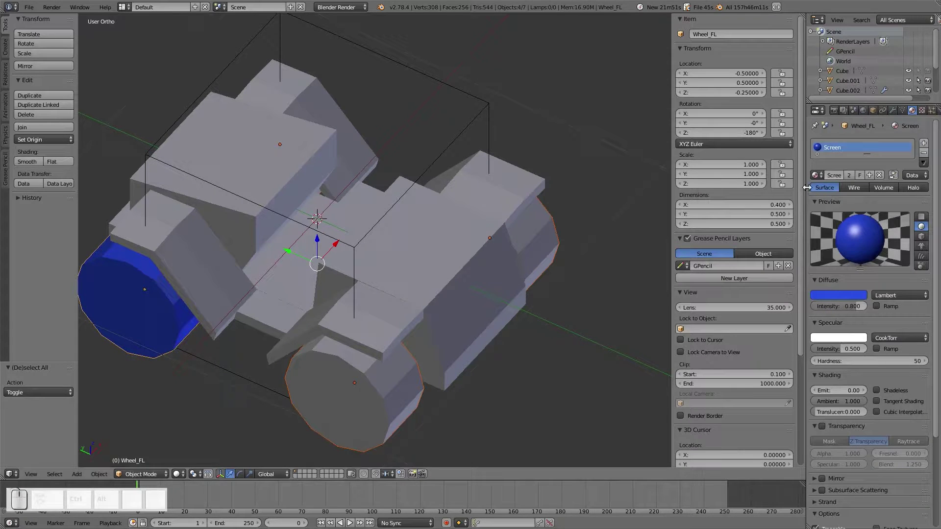
double_click(834, 176)
type("Wheel")
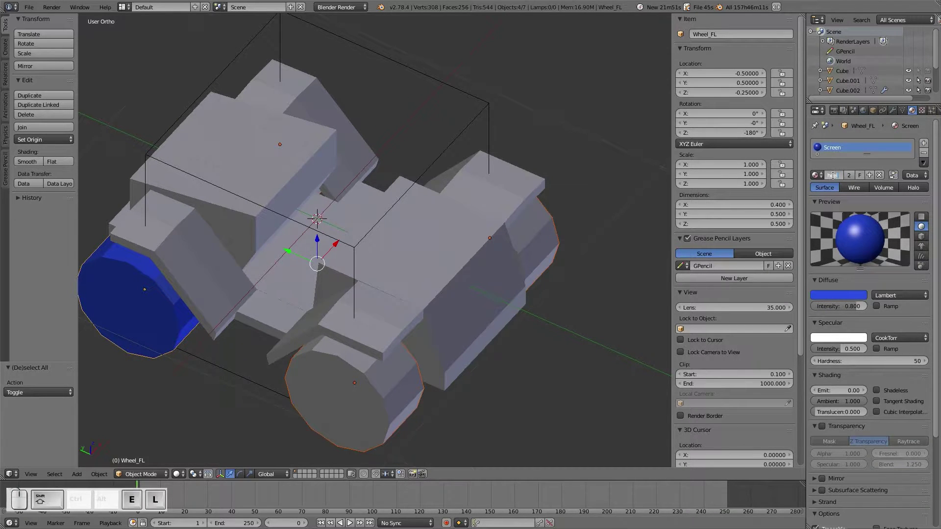
key("Return")
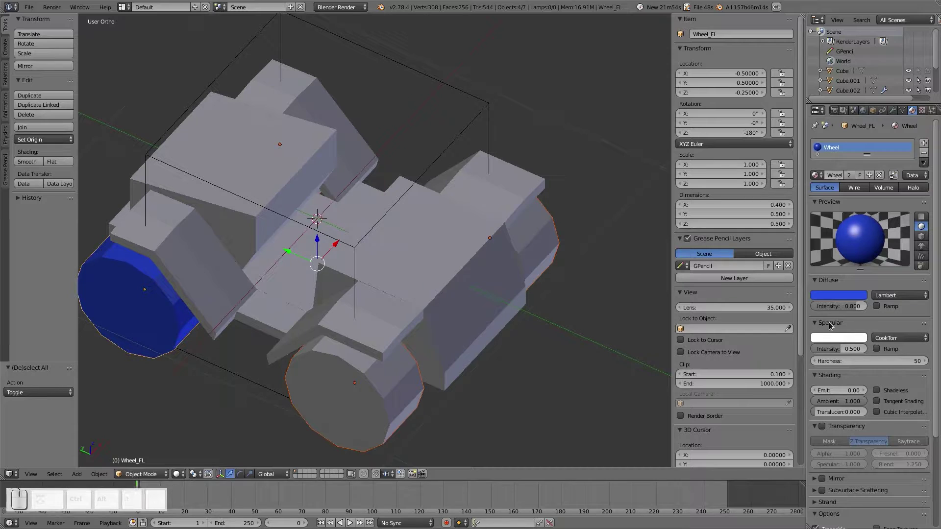
Set the Wheel material's diffuse color to a very dark gray
left_click(842, 295)
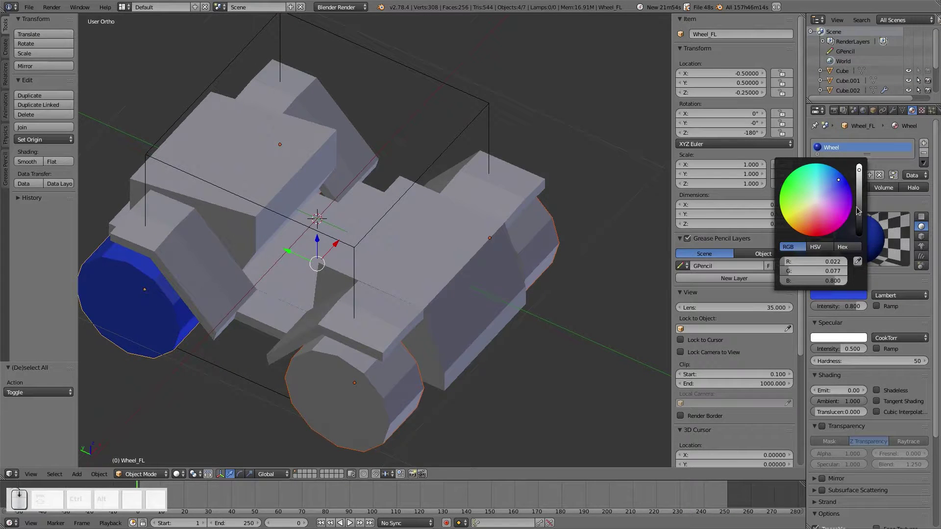
left_click_drag(858, 211, 837, 213)
left_click_drag(809, 262, 791, 278)
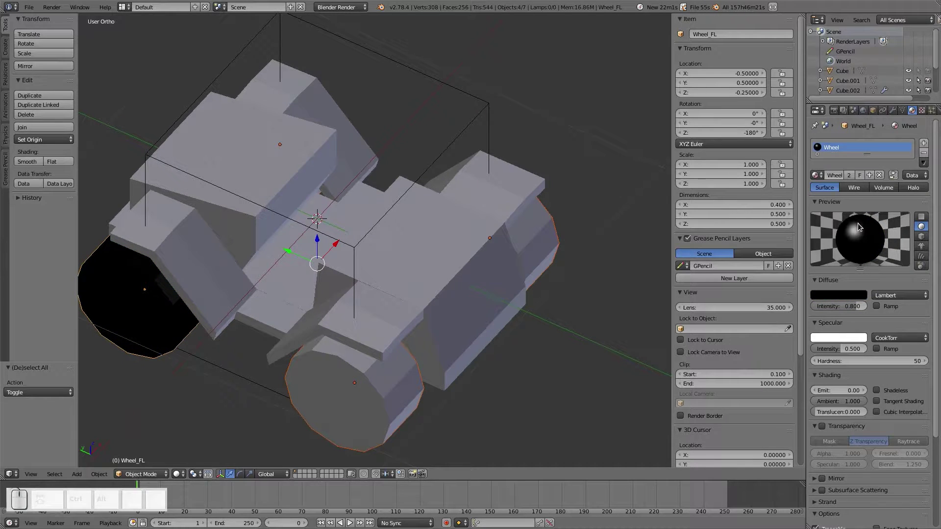
left_click(838, 297)
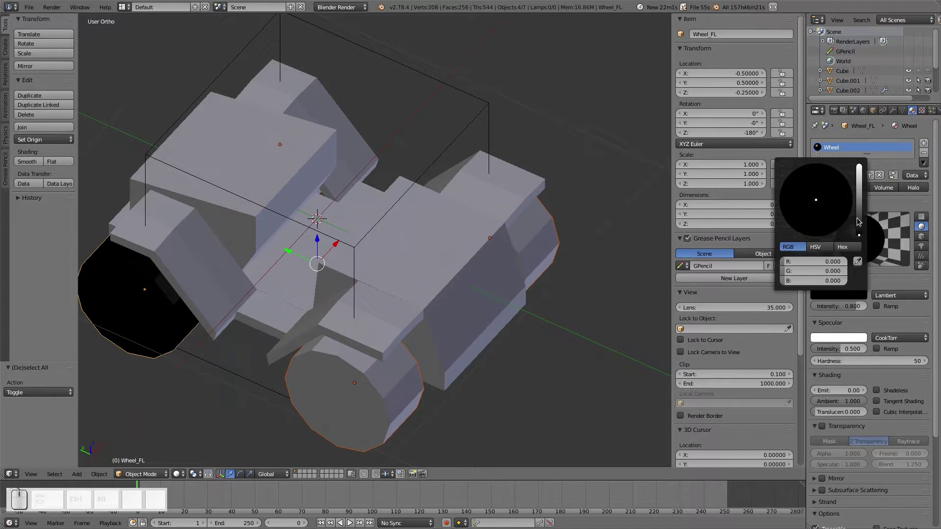
left_click_drag(858, 221, 863, 213)
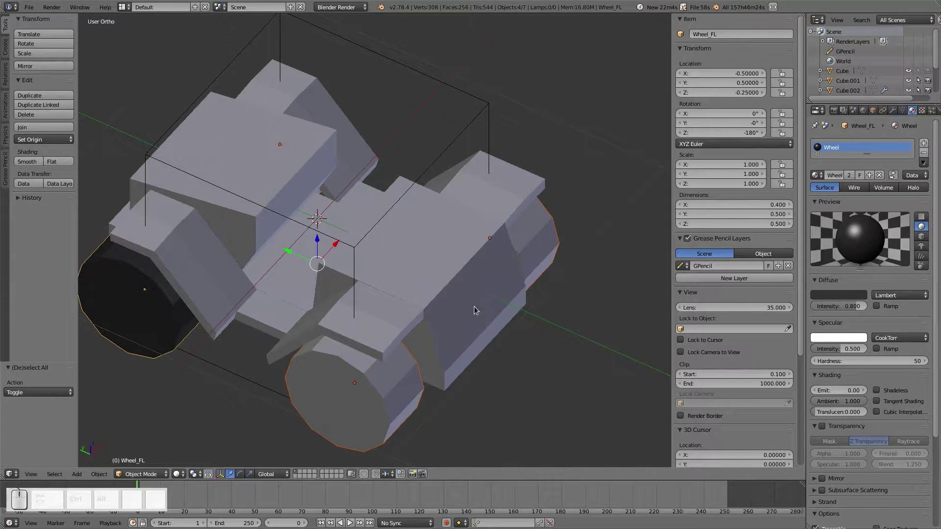
middle_click_drag(475, 310, 475, 248)
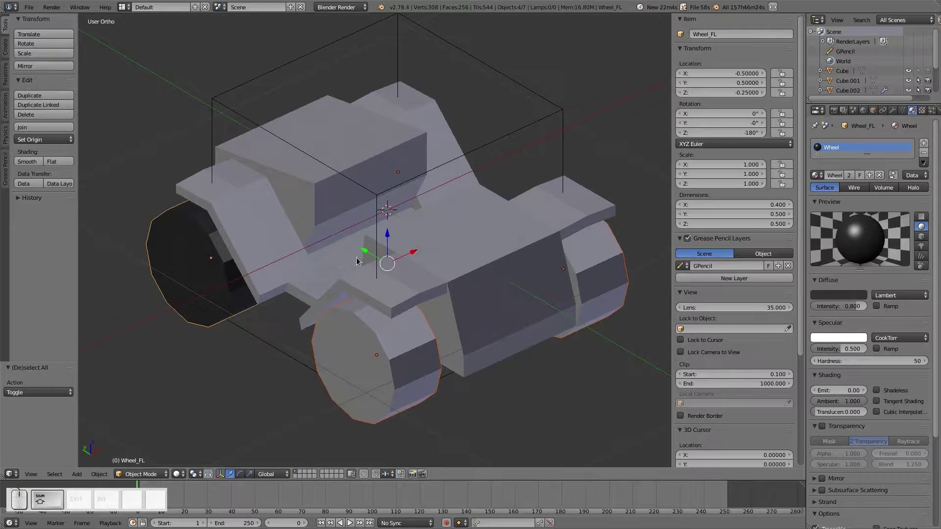
Search the available commands for "copy" and "mate" to find a way of copying a material between objects
key("space")
type("copy")
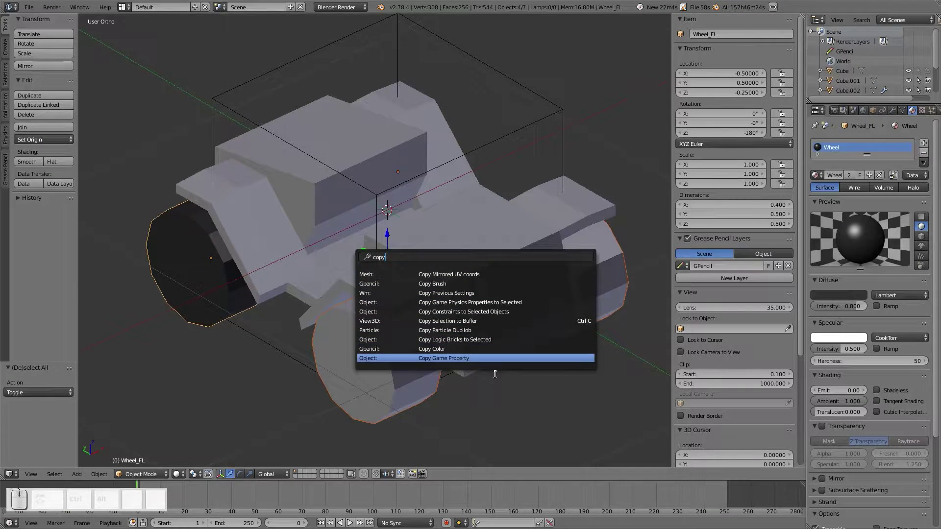
type("ma")
key("BackSpace")
key("BackSpace")
key("BackSpace")
key("BackSpace")
key("BackSpace")
key("BackSpace")
key("BackSpace")
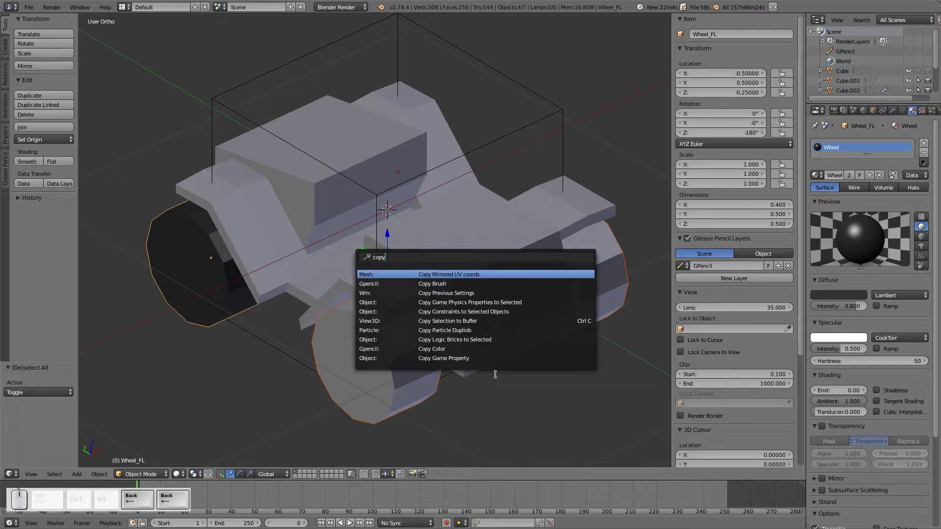
key("Escape")
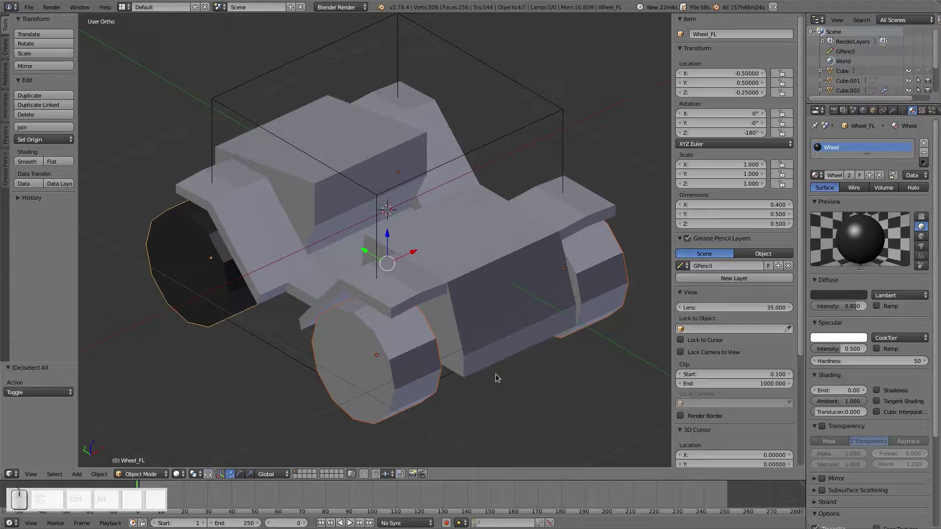
key("space")
type("mate")
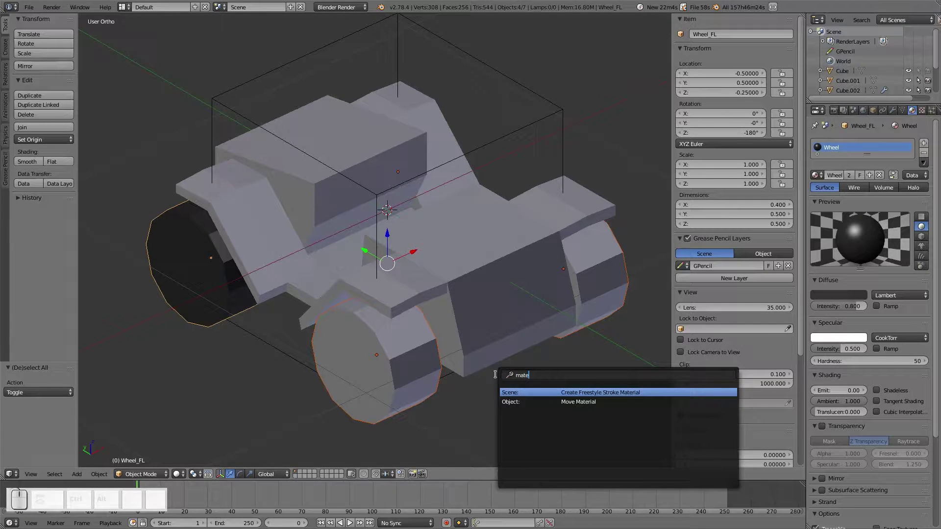
key("Escape")
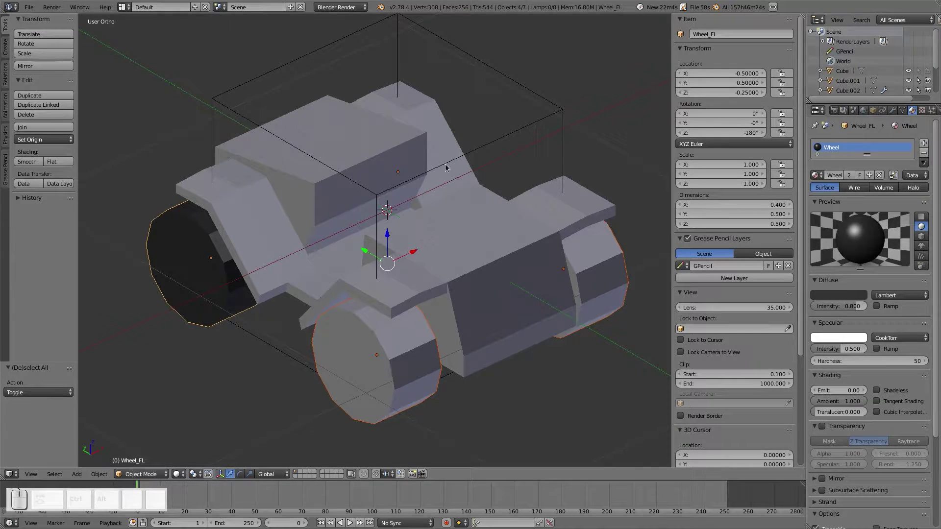
Link the active front-left wheel's material to the other selected wheels
left_click(77, 474)
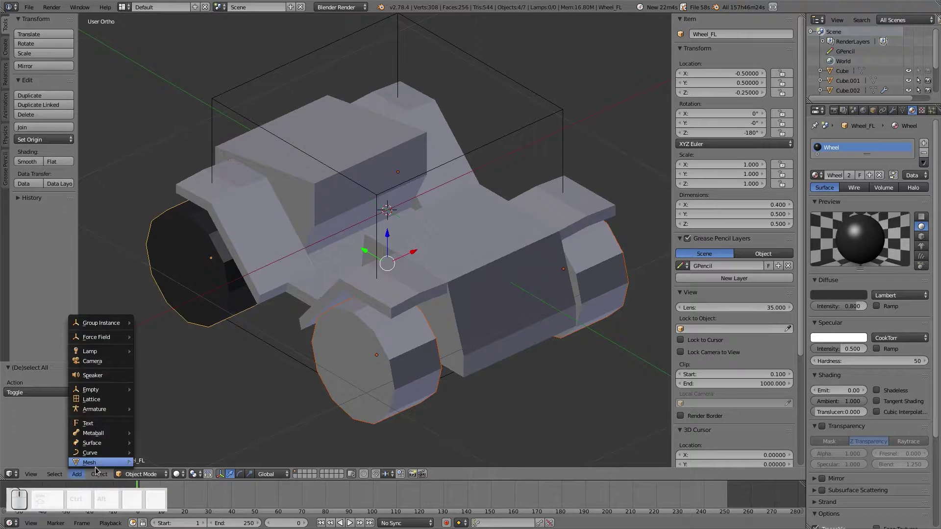
left_click(100, 474)
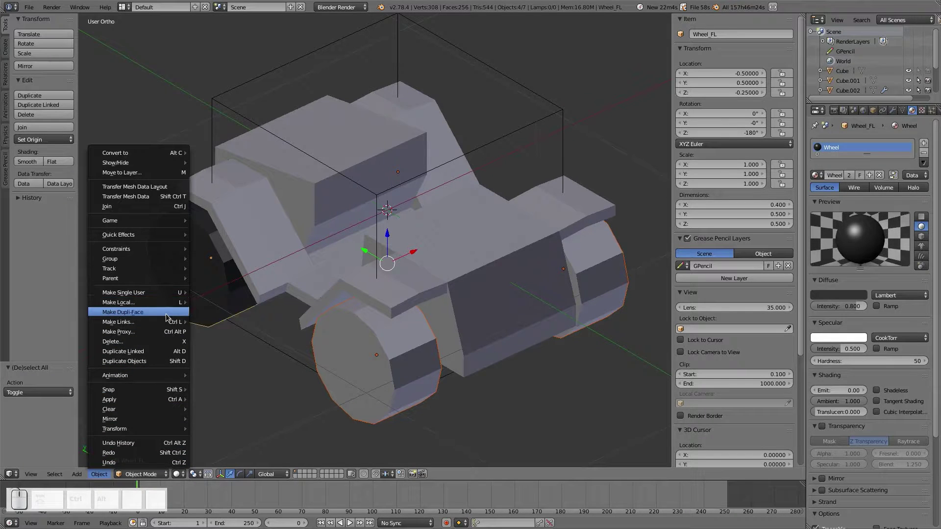
mouse_move(164, 327)
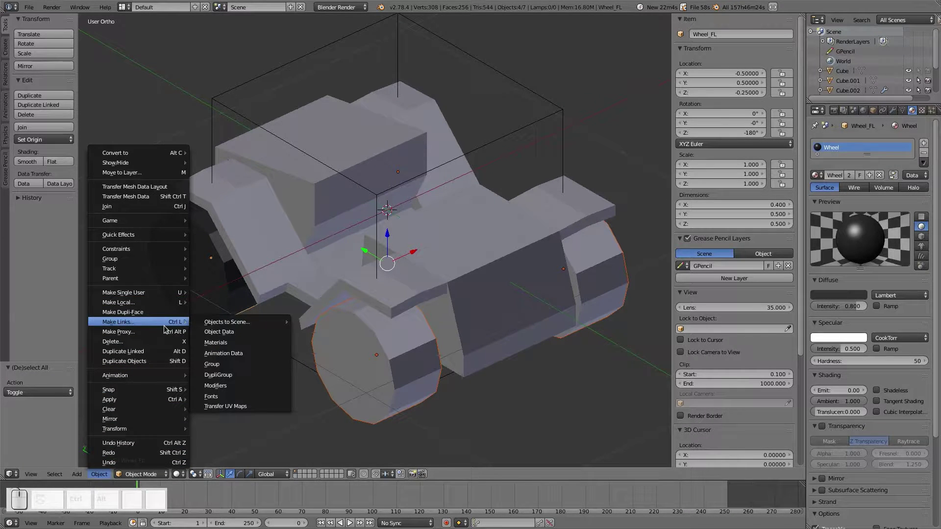
left_click(239, 343)
Inspect the wheels one by one from several sides to check their assigned material
middle_click_drag(506, 320, 467, 352)
right_click(468, 352)
right_click(563, 268)
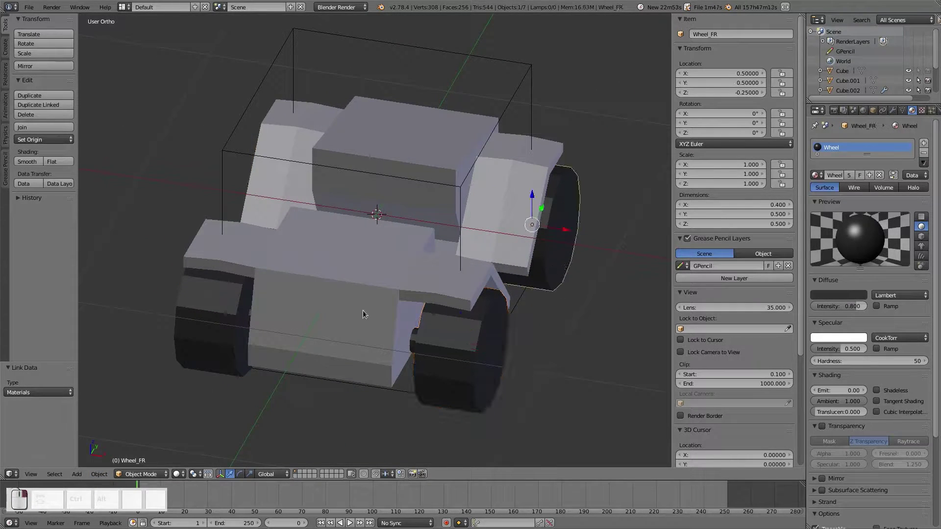
right_click(208, 333)
middle_click_drag(208, 334, 163, 275)
right_click(162, 275)
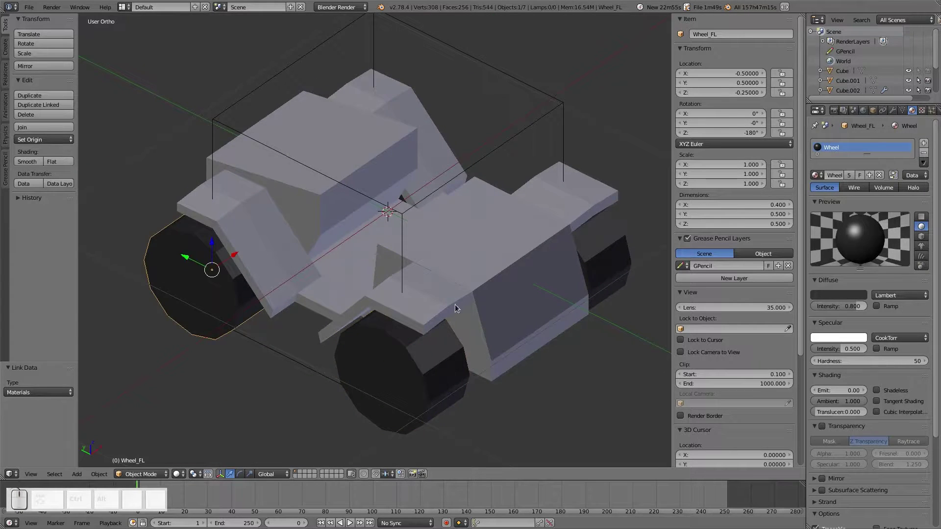
middle_click_drag(455, 304, 378, 289)
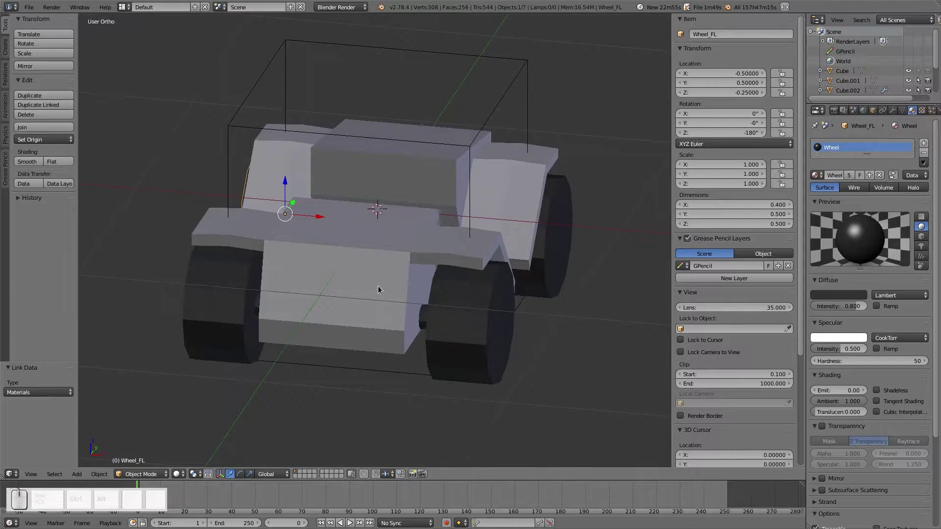
Select both rear wheels and the front-right wheel, and review the Make Links options without applying any
right_click(475, 317)
right_click(219, 307, "shift")
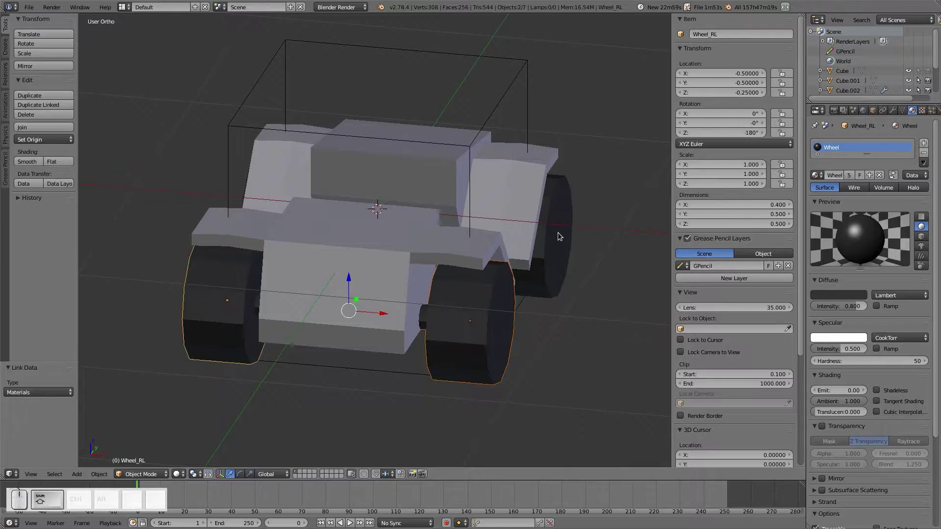
right_click(560, 235, "shift")
left_click(55, 474)
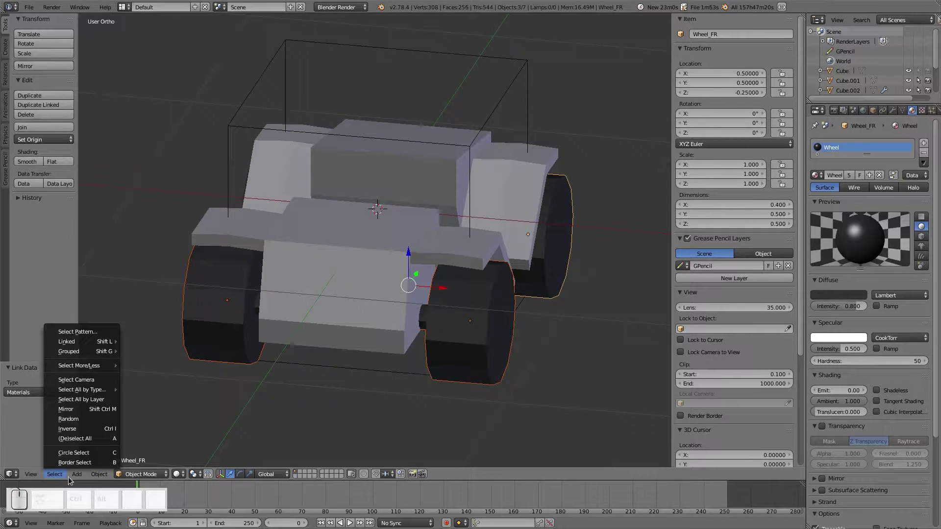
mouse_move(99, 474)
mouse_move(131, 258)
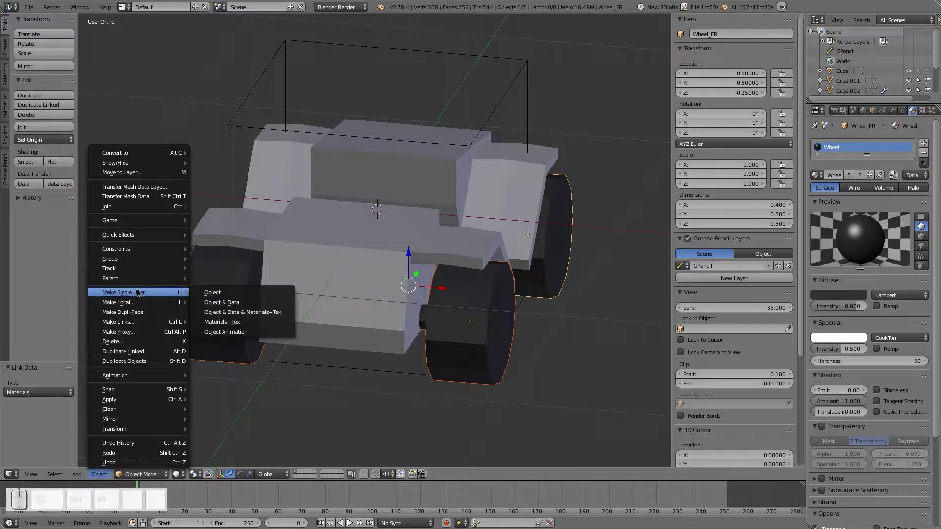
mouse_move(149, 324)
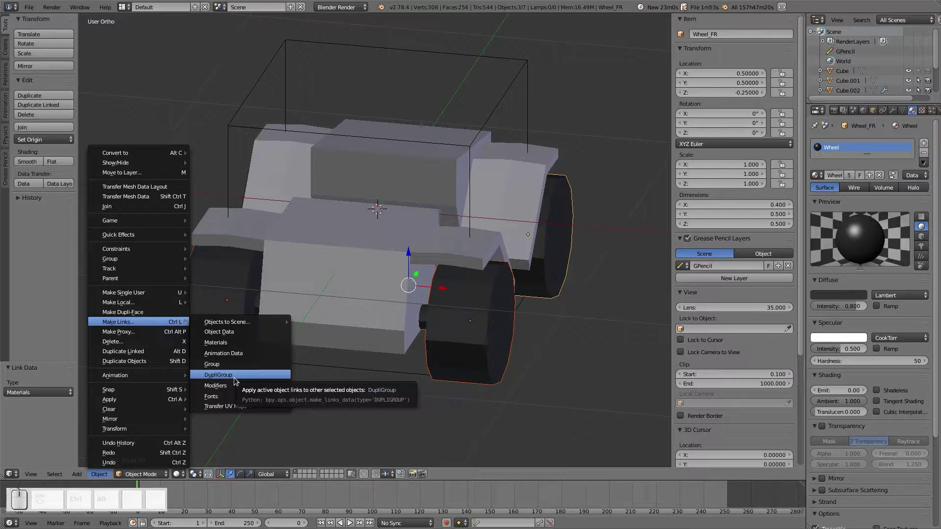
key("ctrl")
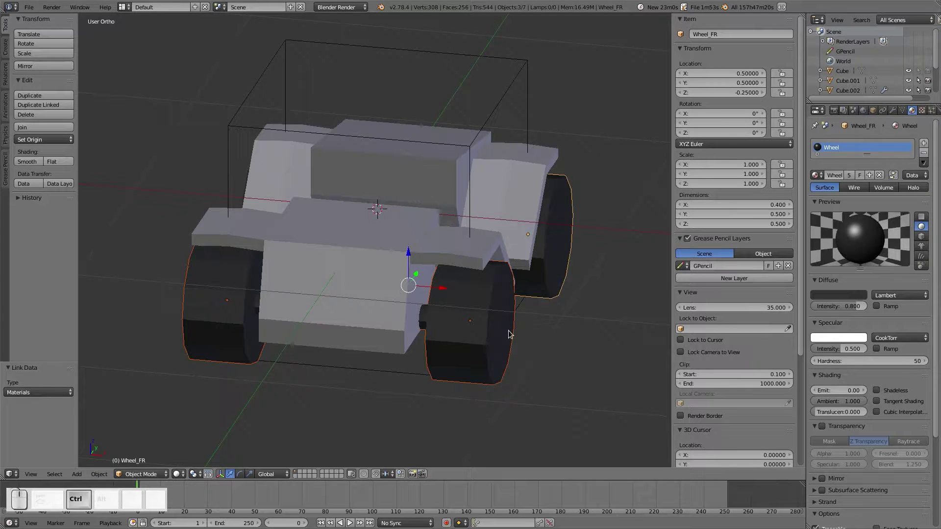
key("ctrl+l")
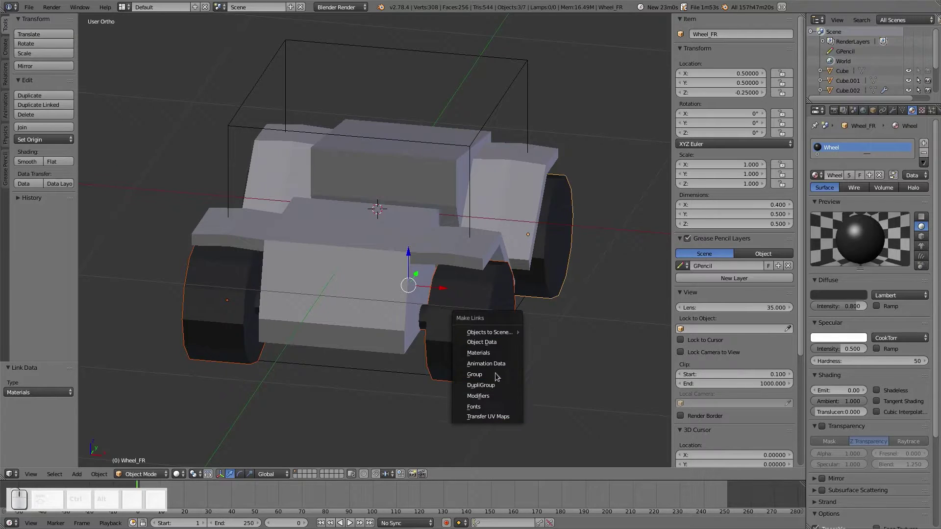
left_click(604, 329)
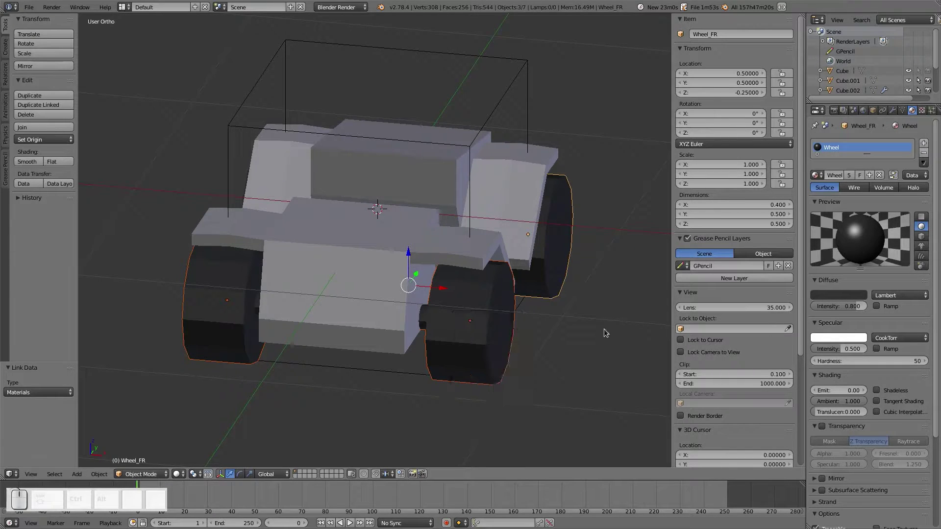
Select the fenders and give them a new material
middle_click_drag(430, 316, 289, 266)
right_click(508, 207)
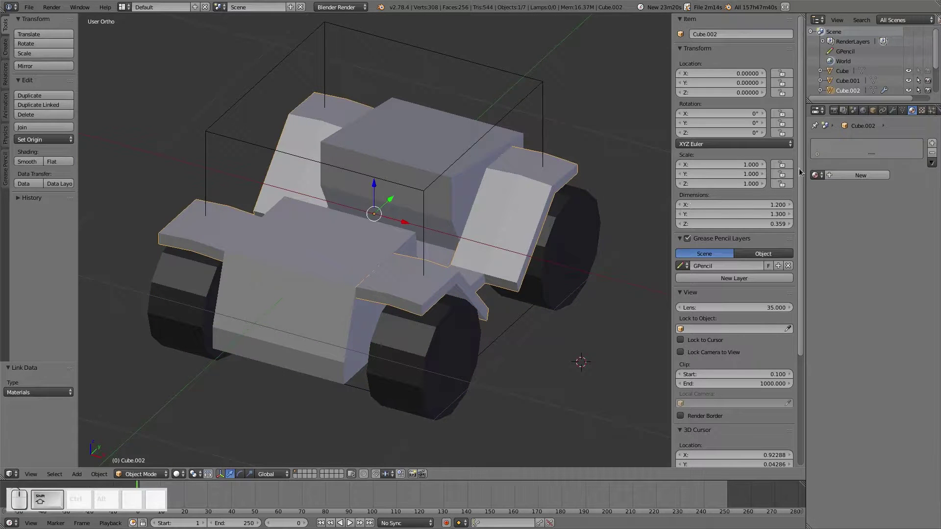
left_click(842, 176)
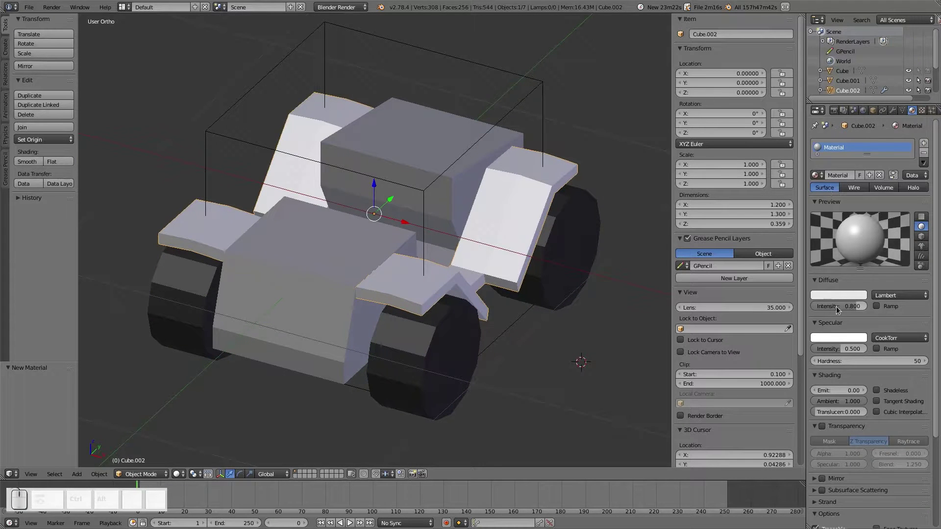
Give the vehicle body a new material with a blue diffuse color and rename the material Body
middle_click_drag(491, 279, 359, 278)
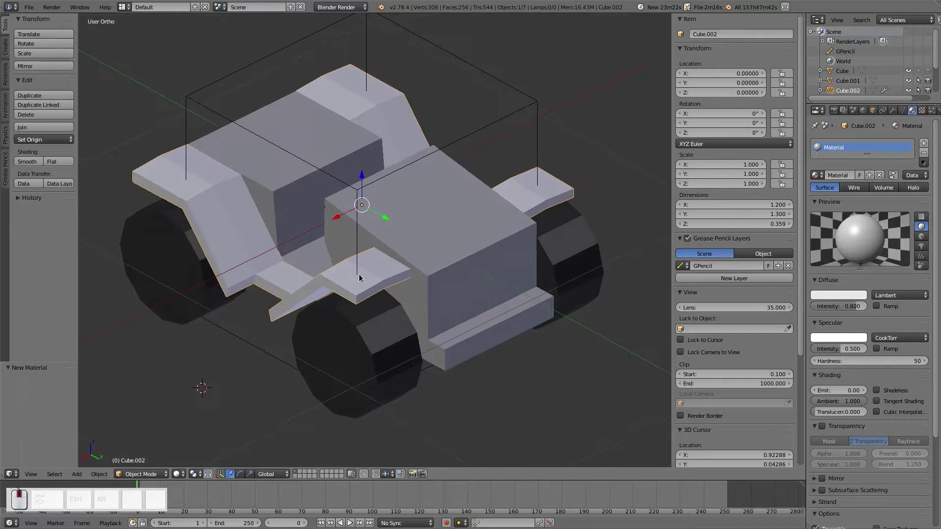
right_click(424, 244)
left_click(843, 175)
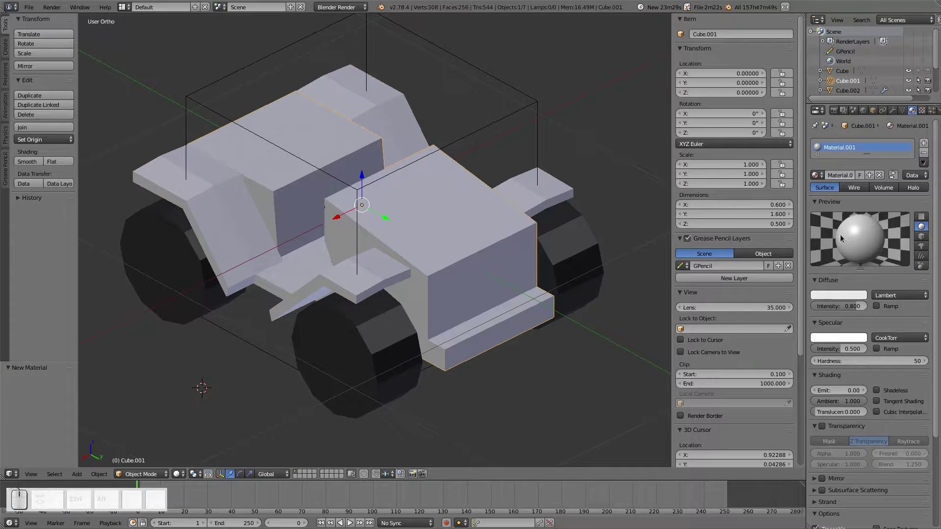
left_click(837, 295)
left_click(803, 219)
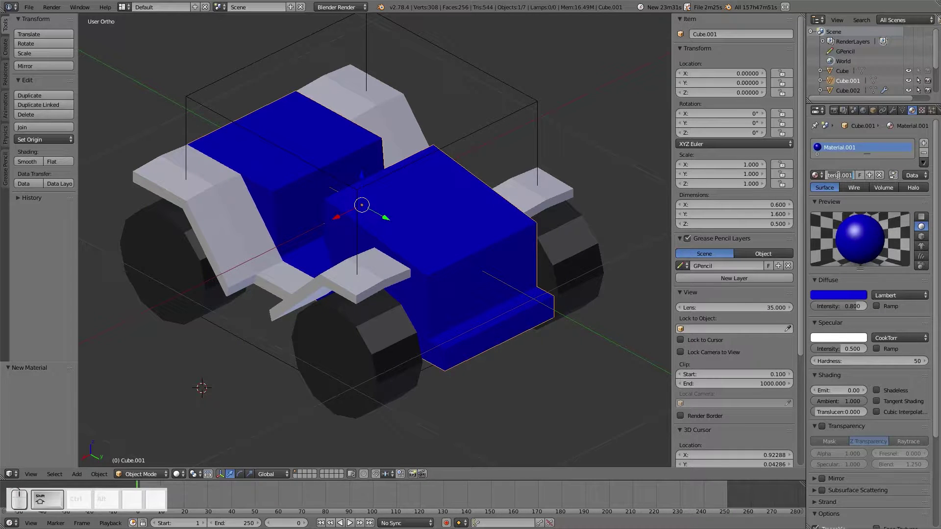
type("Body")
key("Return")
Rename the fenders' material Fenders
right_click(564, 185)
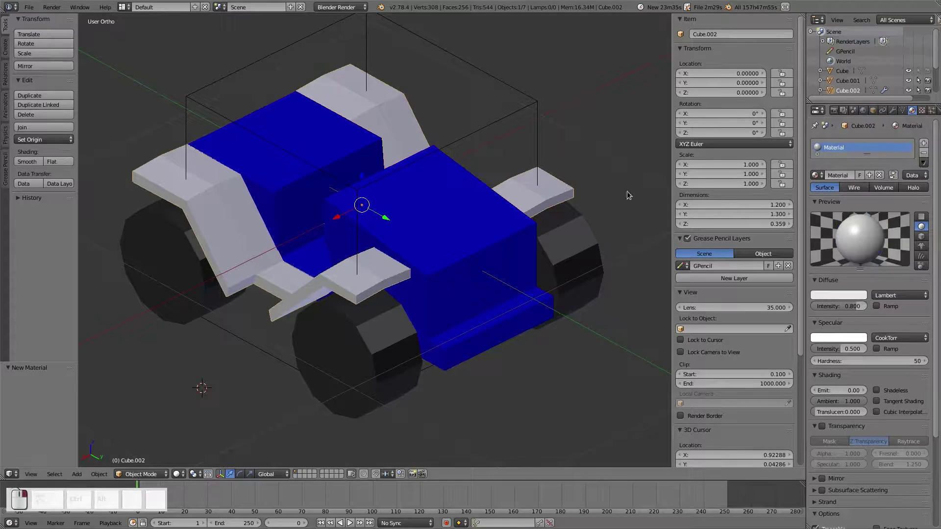
type("Fend")
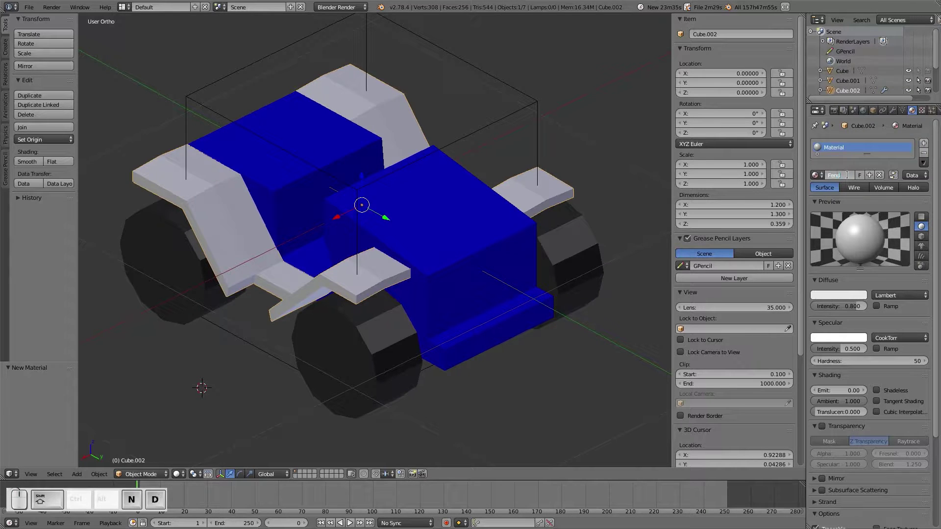
type("es")
key("Return")
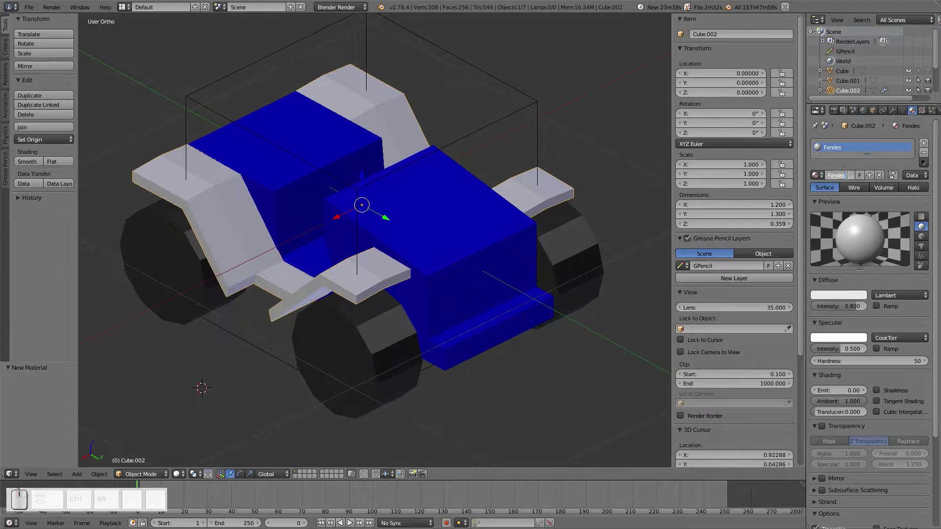
right_click(373, 332)
right_click(478, 216)
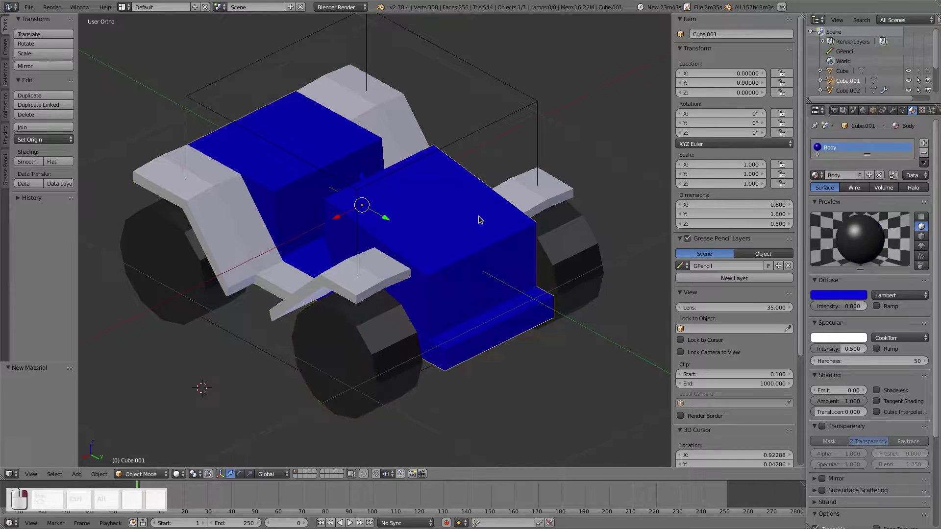
right_click(365, 284)
Enter Edit Mode on the vehicle body and show it in wireframe from the right side view
middle_click_drag(279, 279, 369, 171)
key("a")
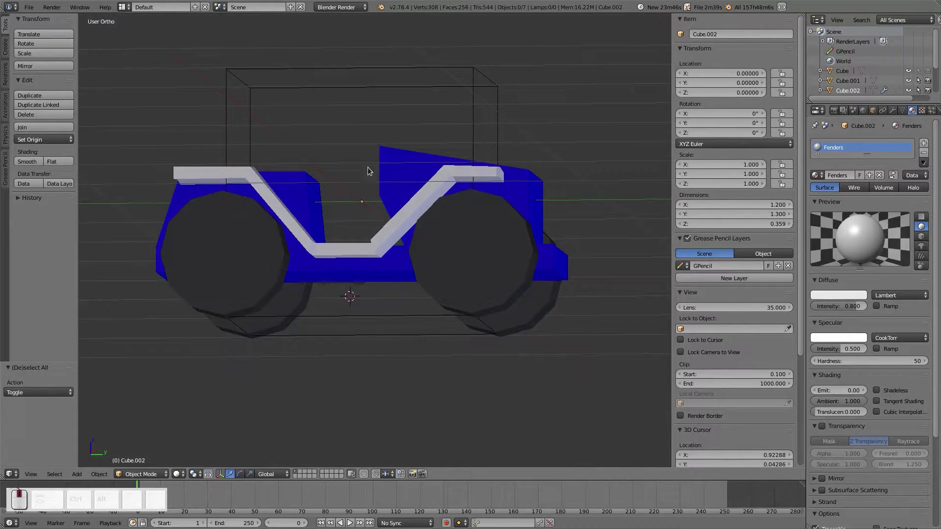
right_click(395, 230)
key("Tab")
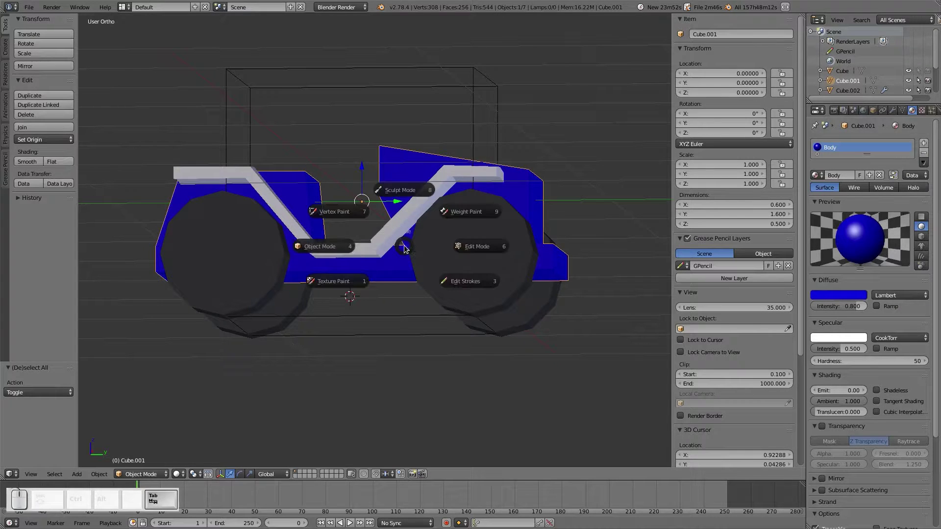
left_click(484, 255)
key("KP_3")
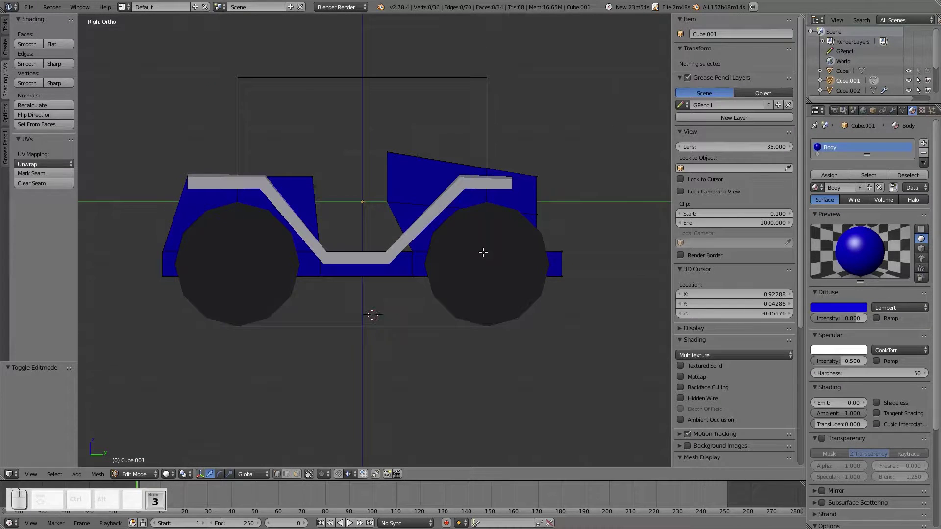
scroll(423, 257, "up", 4)
key("z")
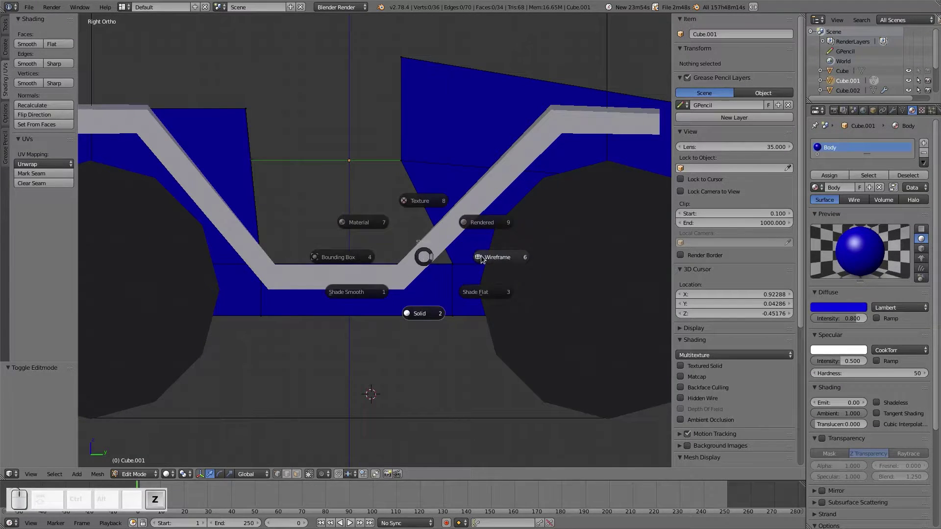
left_click(472, 267)
Box-select the four lower body vertices at the front end of the cockpit floor and move them -0.05 along Y
scroll(474, 267, "up", 3)
key("b")
left_click_drag(476, 262, 497, 367)
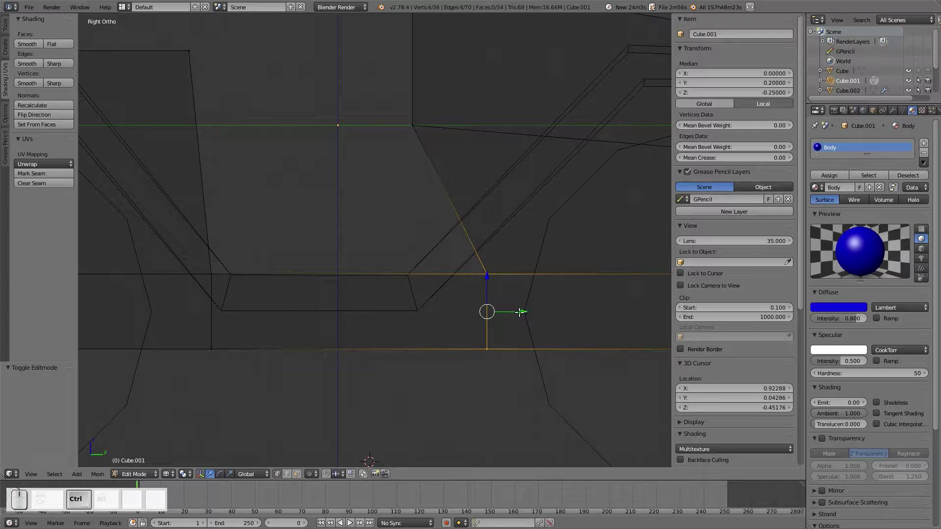
left_click_drag(521, 312, 486, 310, "ctrl")
scroll(486, 309, "down", 3)
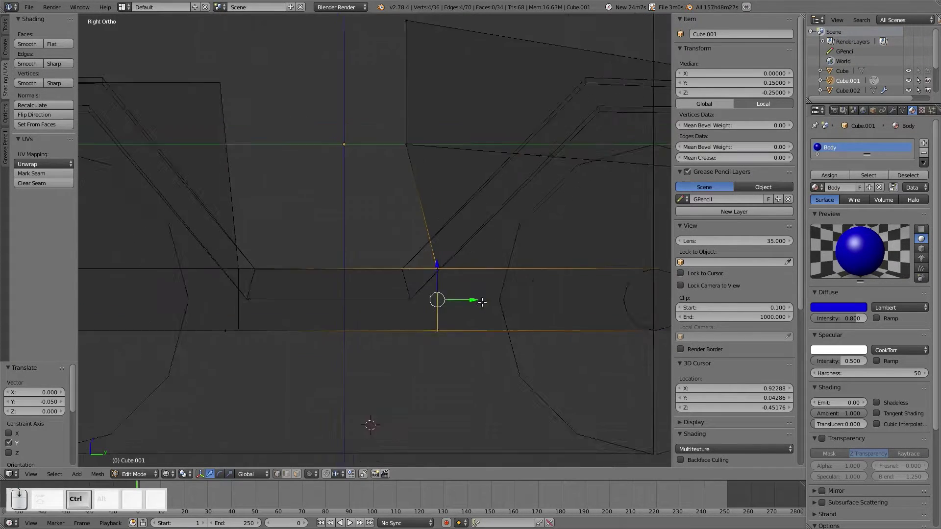
Leave Edit Mode, deselect the body and return the model to solid shading
key("Tab")
left_click(404, 292)
scroll(404, 292, "down", 3)
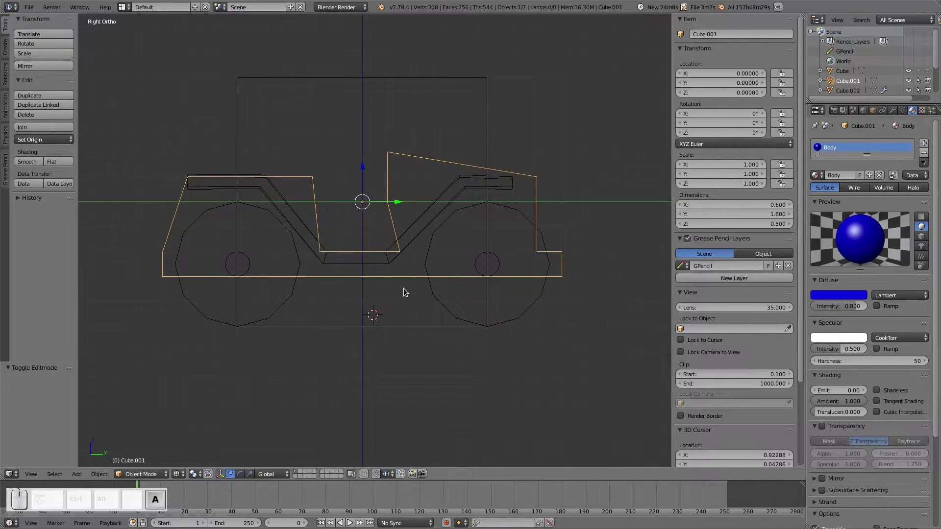
key("a")
key("z")
left_click(404, 346)
middle_click_drag(369, 285, 429, 330)
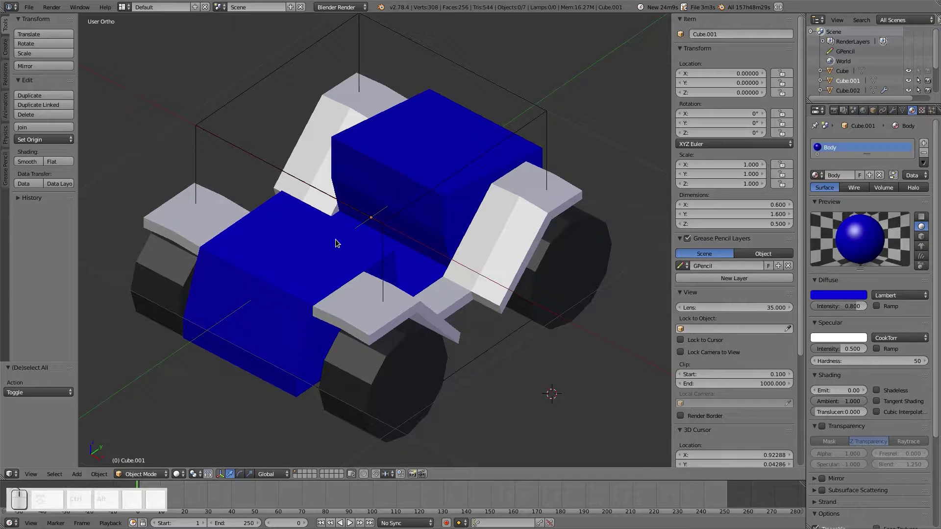
key("shift+a")
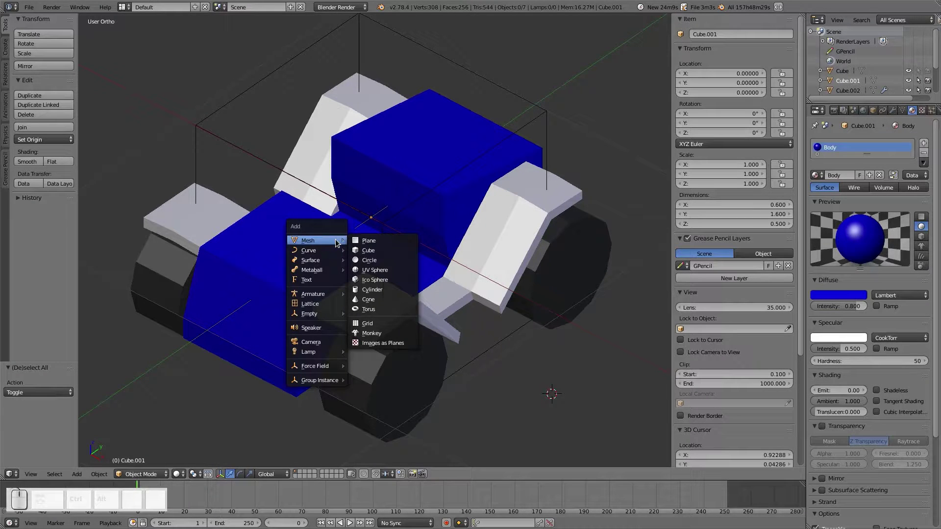
left_click(381, 252)
key("s")
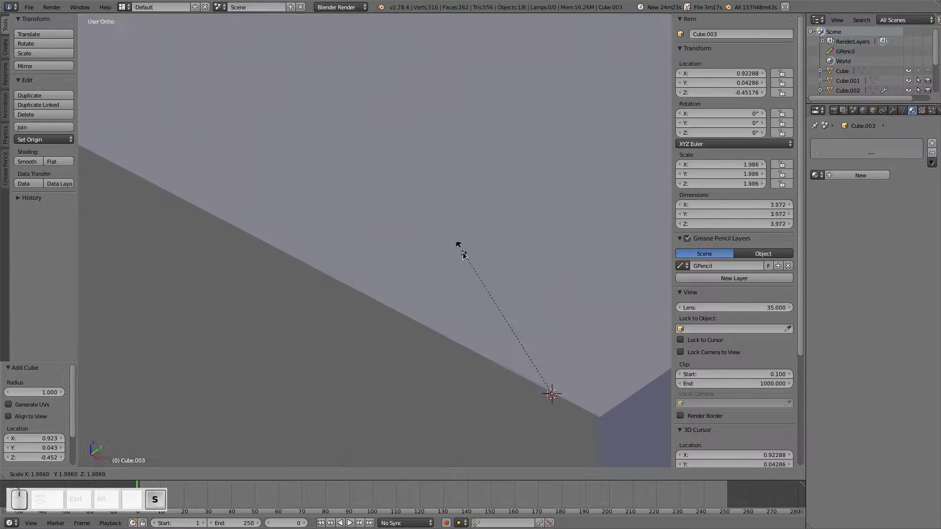
left_click(558, 387)
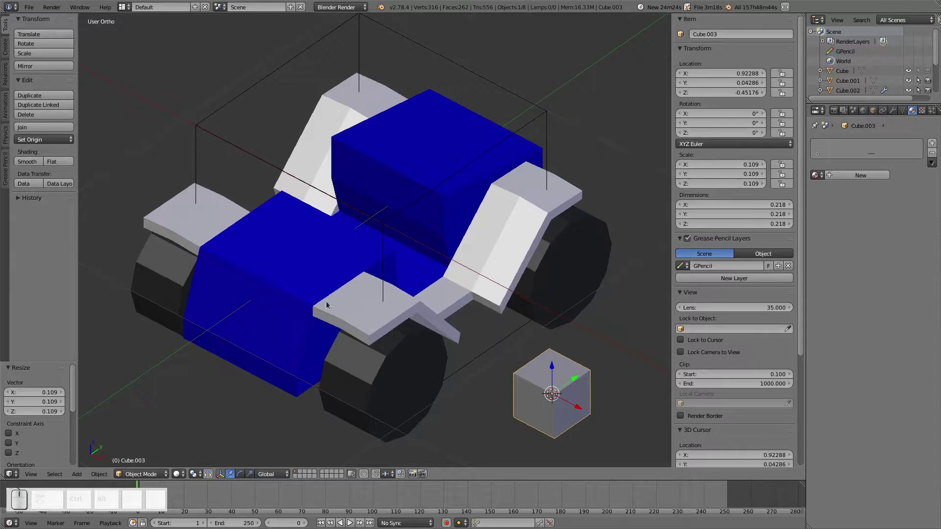
key("x")
left_click(576, 426)
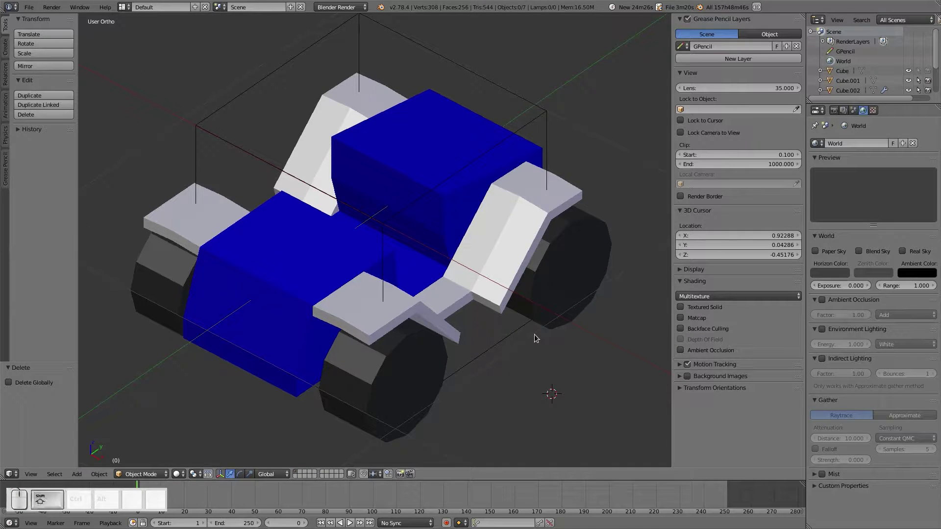
Reset the 3D cursor to the world origin and add a cube there
key("shift+c")
key("a")
key("a")
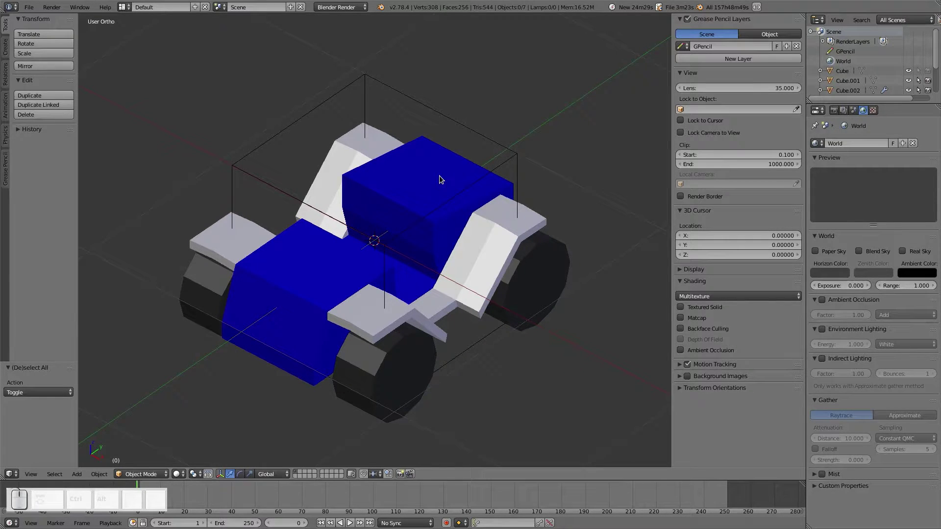
key("shift+a")
mouse_move(441, 179)
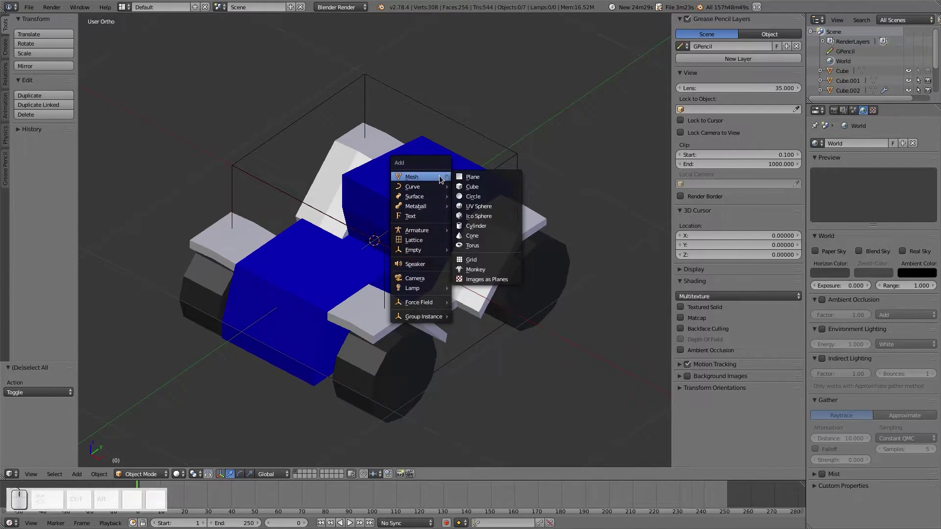
left_click(486, 193)
Enter Edit Mode on the new cube and scale its mesh by 0.1
key("Tab")
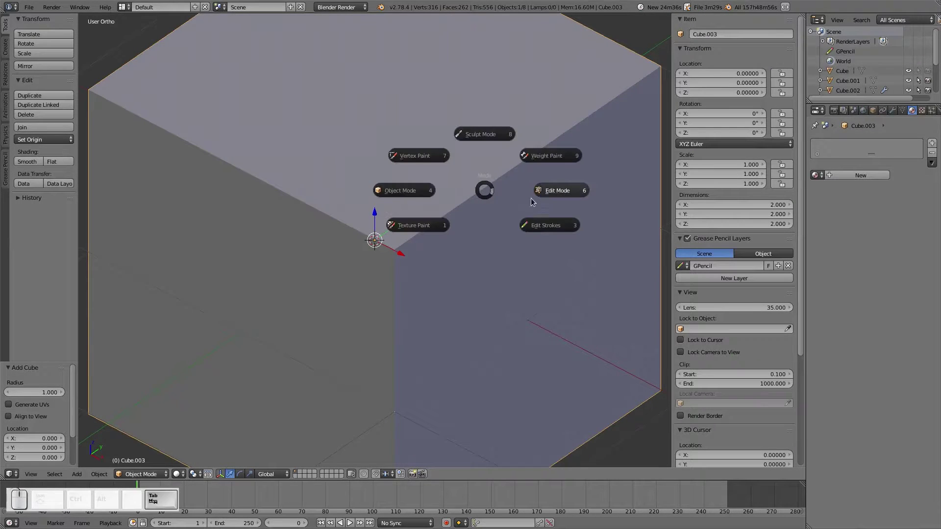
left_click(555, 197)
type("s.1")
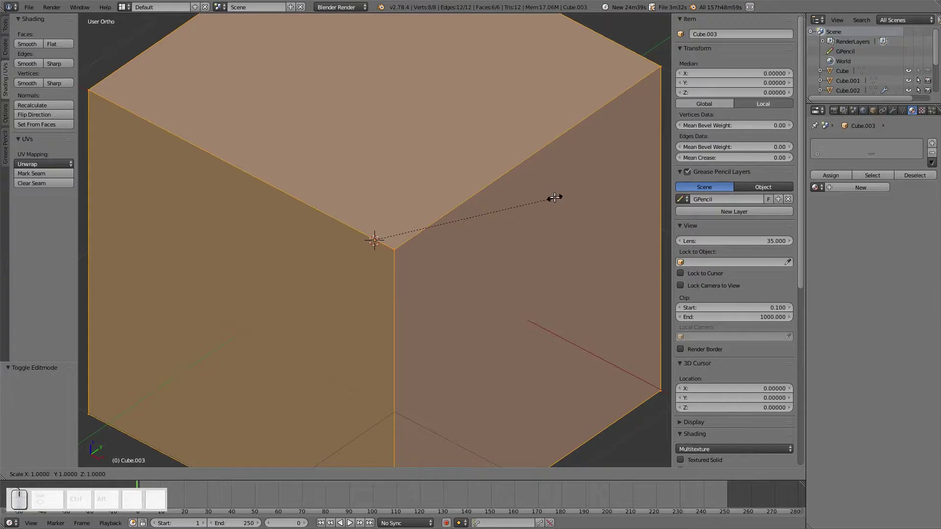
key("Return")
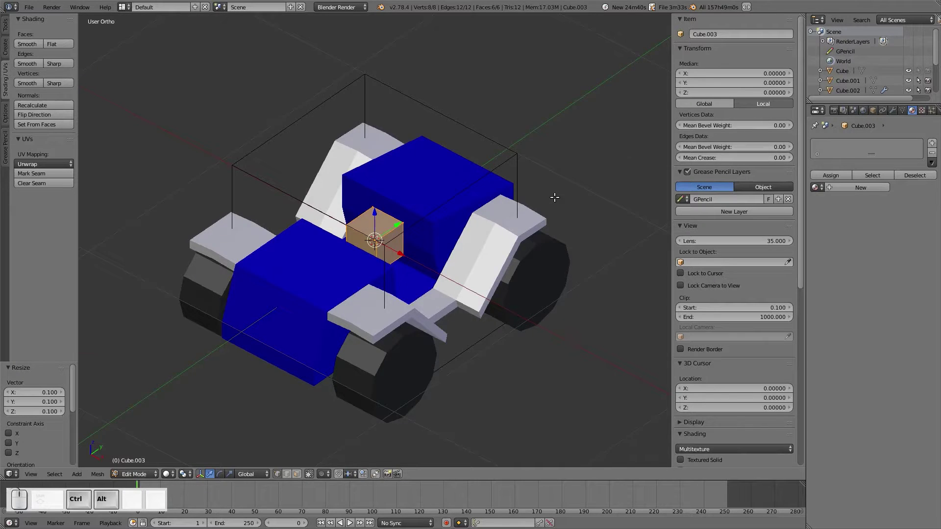
Show the model in quad view as wireframe and move the small cube 0.1 along Y and 0.3 along Z
key("ctrl+alt+q")
scroll(251, 151, "up", 5)
scroll(588, 378, "up", 2)
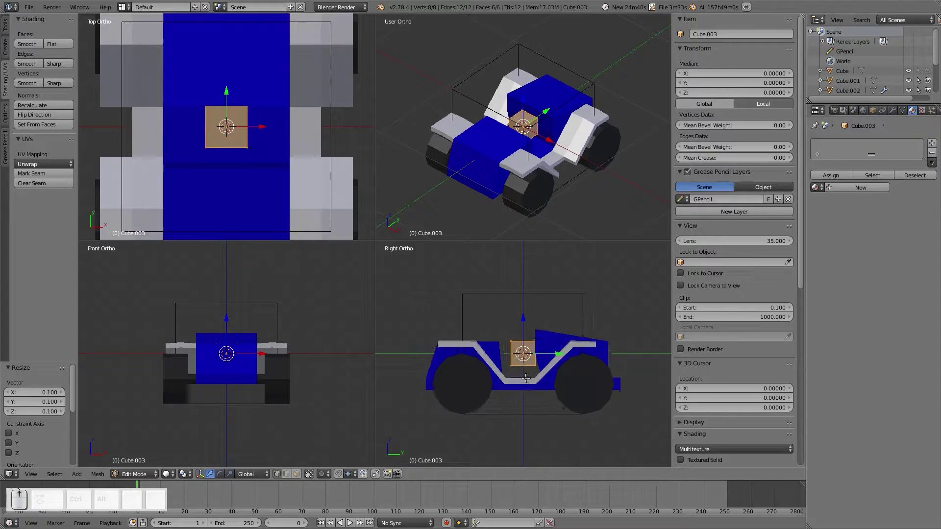
key("z")
scroll(545, 374, "up", 6)
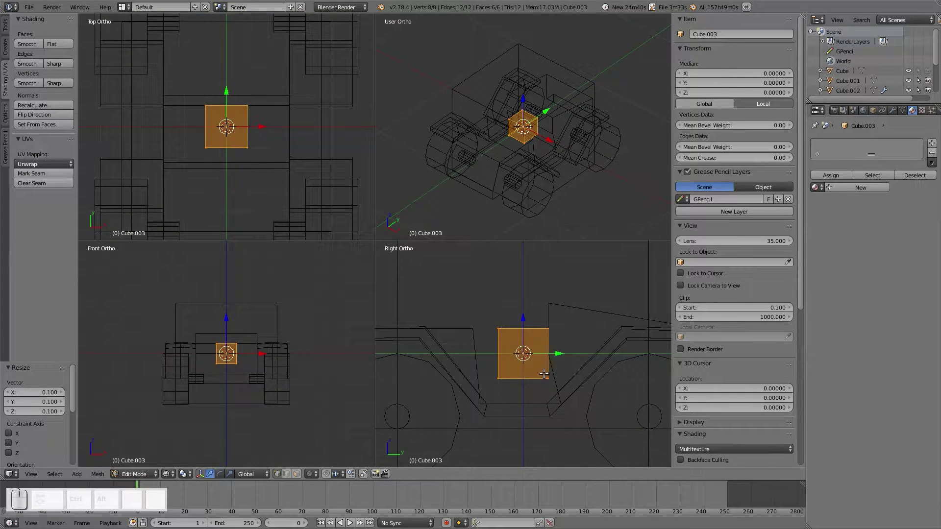
key("g")
left_click(580, 304)
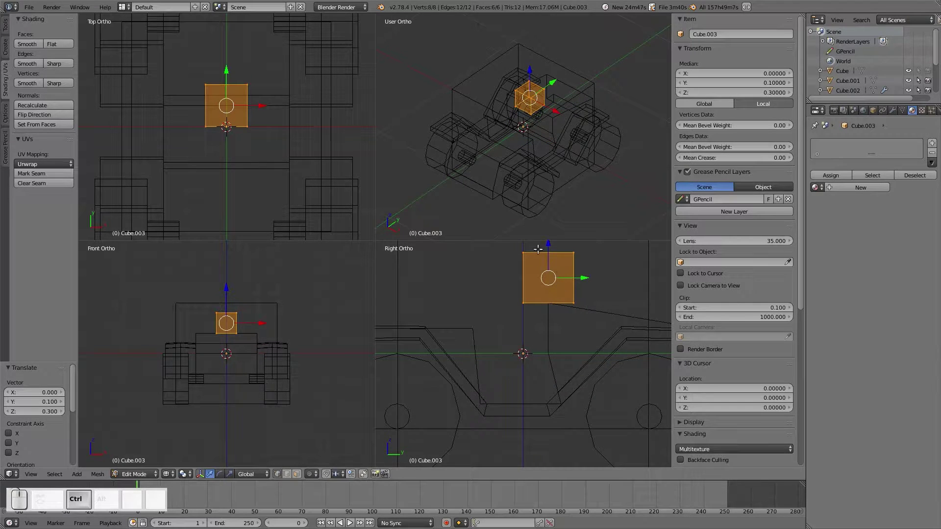
Box-select the four vertices on the cube's -Y side and move them 0.1 along Y
key("a")
key("b")
left_click_drag(516, 242, 536, 325)
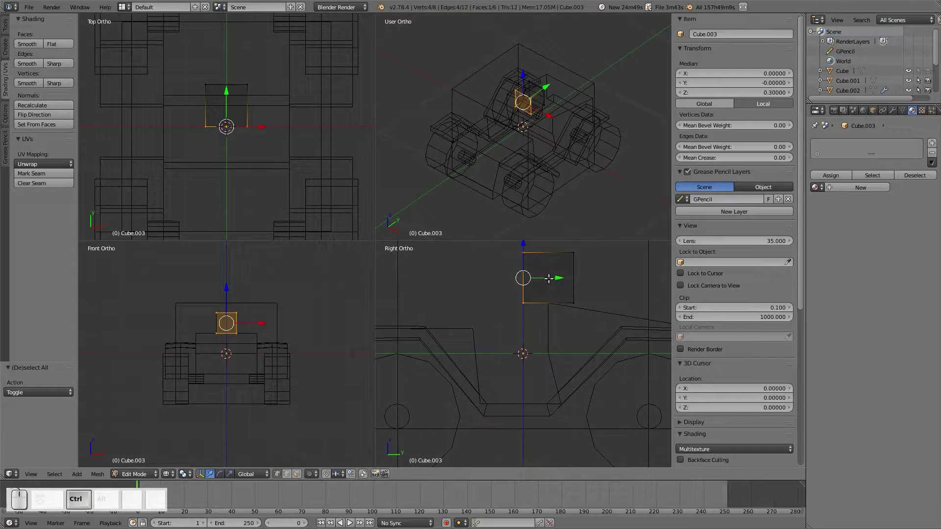
key("g")
left_click(557, 275)
Box-select the block's four top vertices and move them -0.1 along Z
key("a")
key("b")
left_click_drag(534, 242, 600, 272)
key("g")
key("z")
left_click(561, 258, "ctrl")
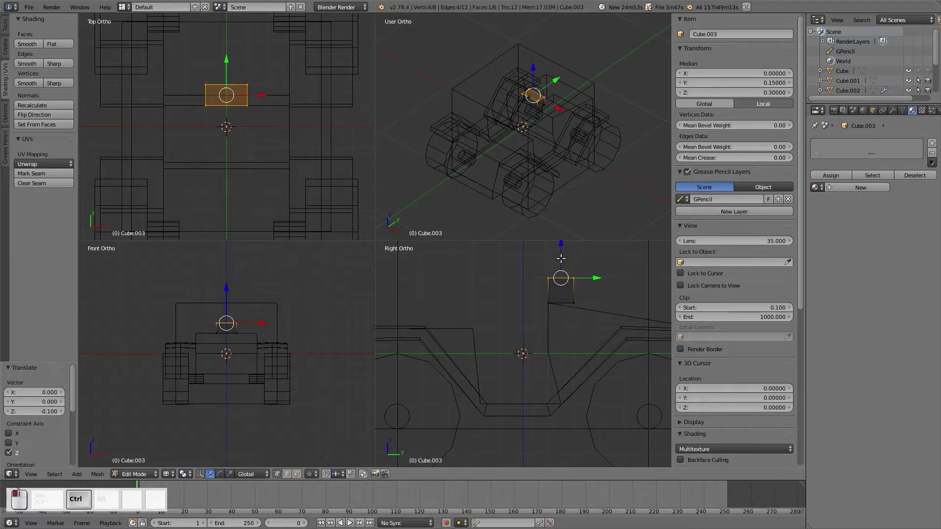
Select the whole block and try it in front of the raised body section, moving it -0.1 along Y and Z
scroll(241, 130, "up", 4)
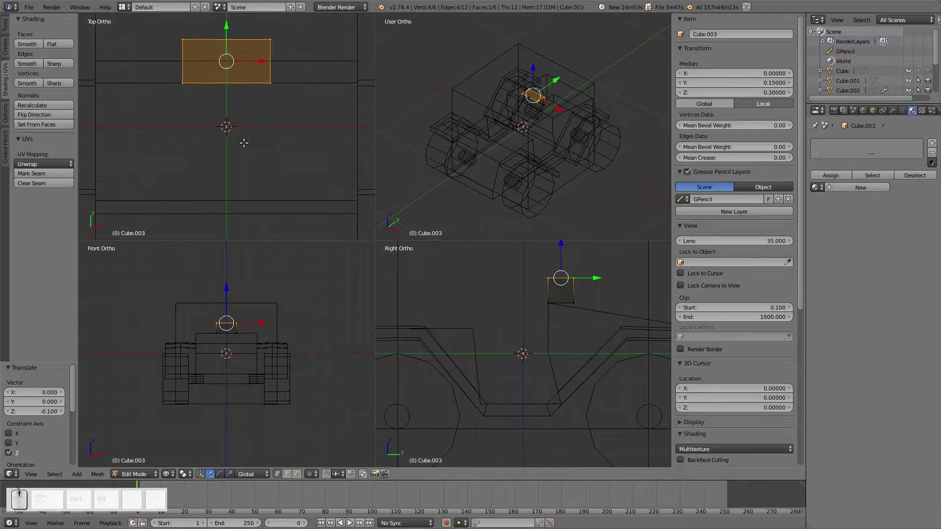
scroll(602, 329, "up", 2)
middle_click_drag(602, 329, 559, 358, "shift")
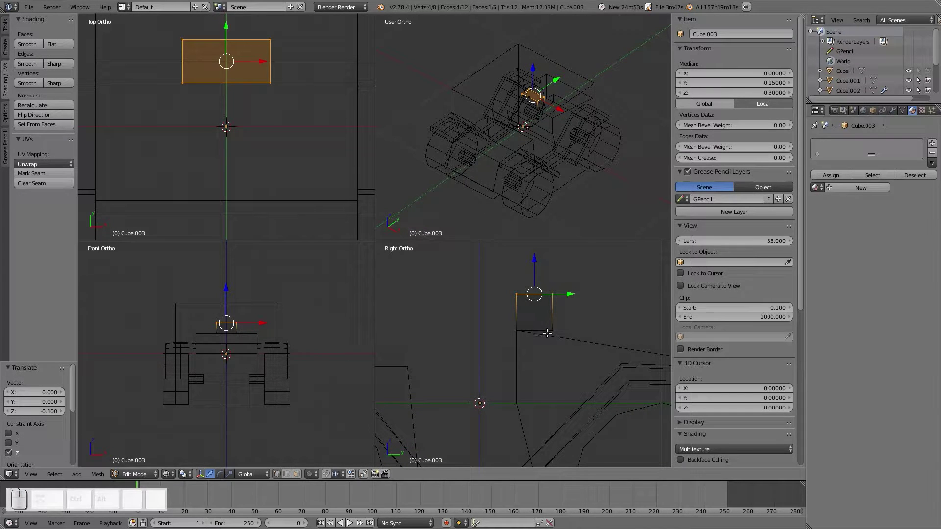
key("a")
key("a")
key("g")
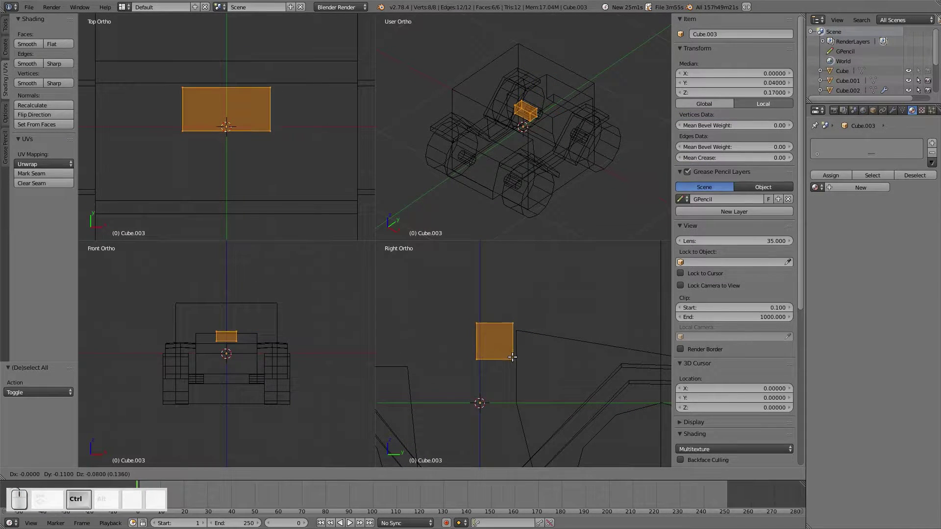
left_click(516, 363)
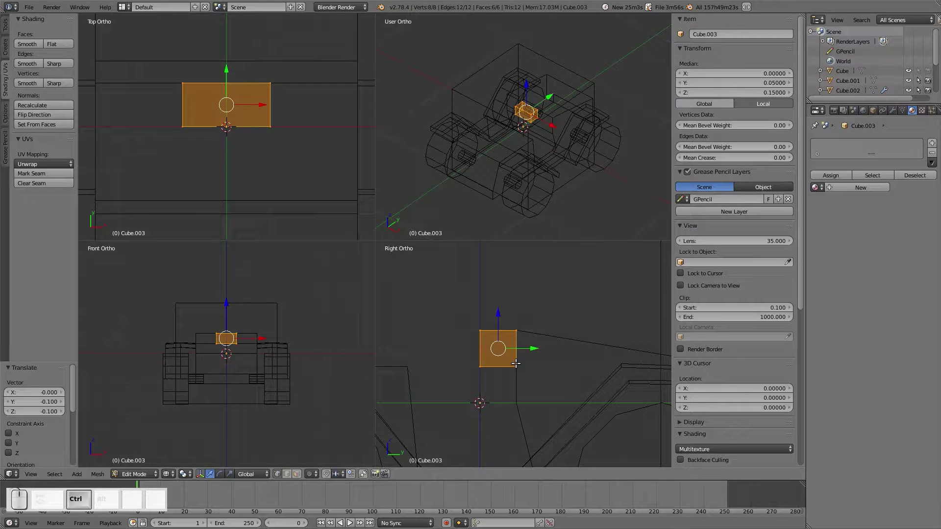
Move the whole block back onto the raised body section, 0.1 along Y and 0.1 along Z
scroll(267, 165, "down", 3)
scroll(263, 365, "down", 3)
scroll(558, 398, "down", 5)
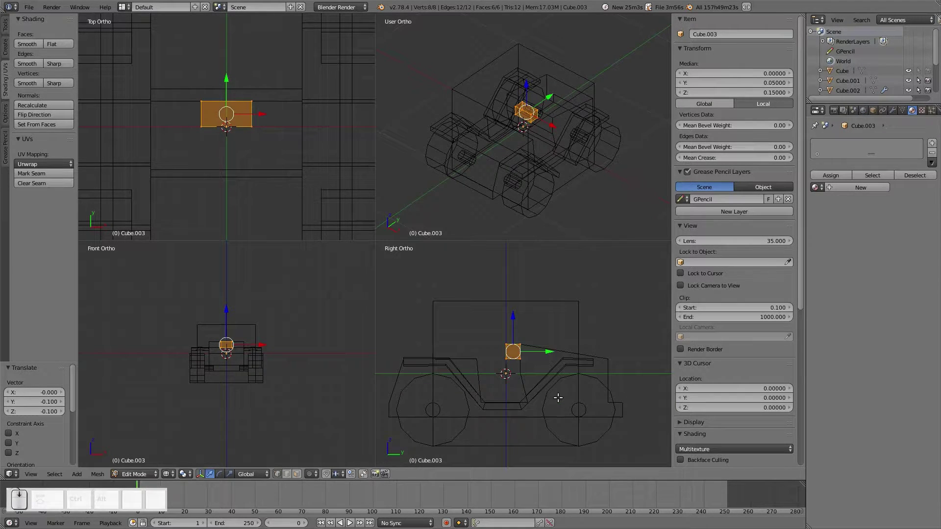
scroll(558, 398, "up", 2)
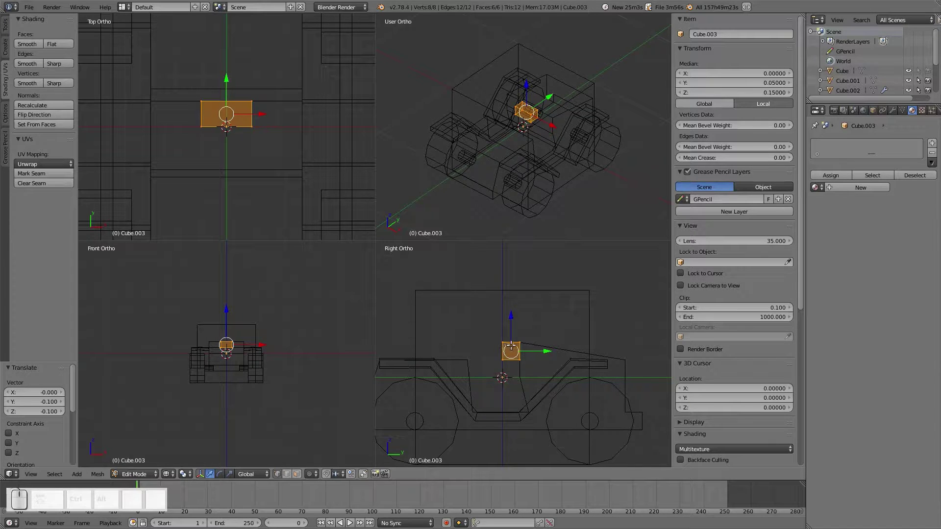
key("g")
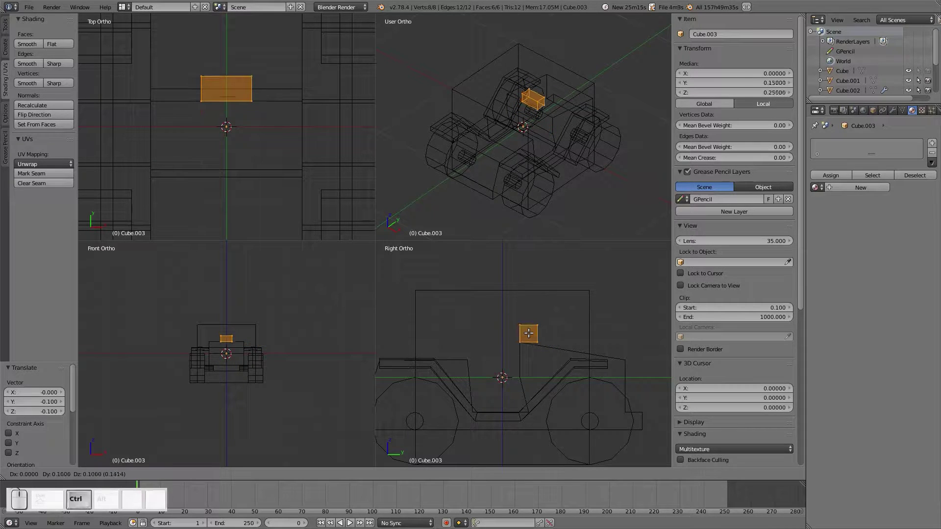
left_click(528, 333, "ctrl")
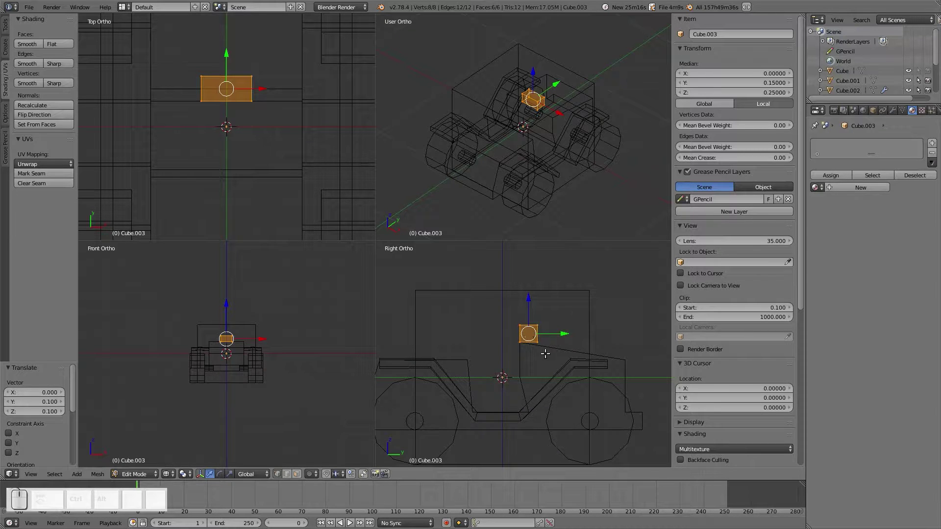
Duplicate the whole block and place the copy -0.16 along Y from the original
scroll(225, 344, "up", 9)
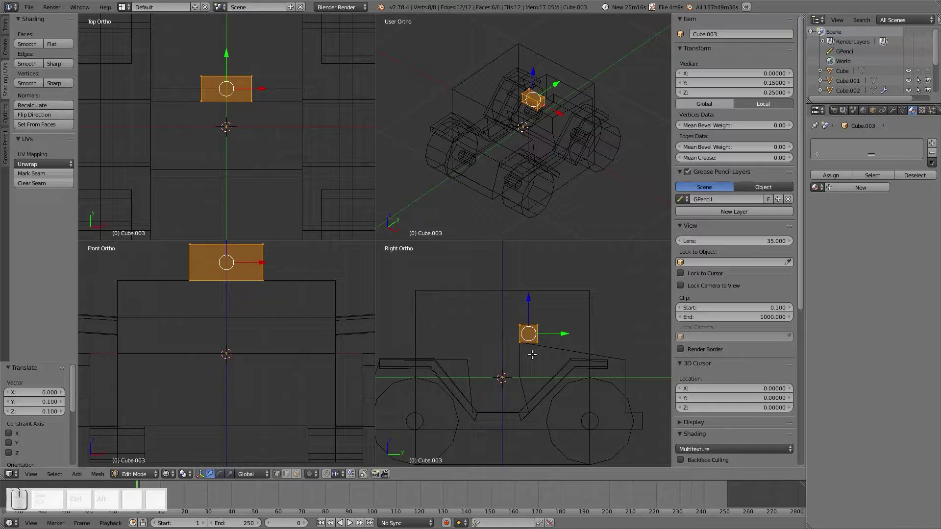
scroll(533, 354, "up", 5)
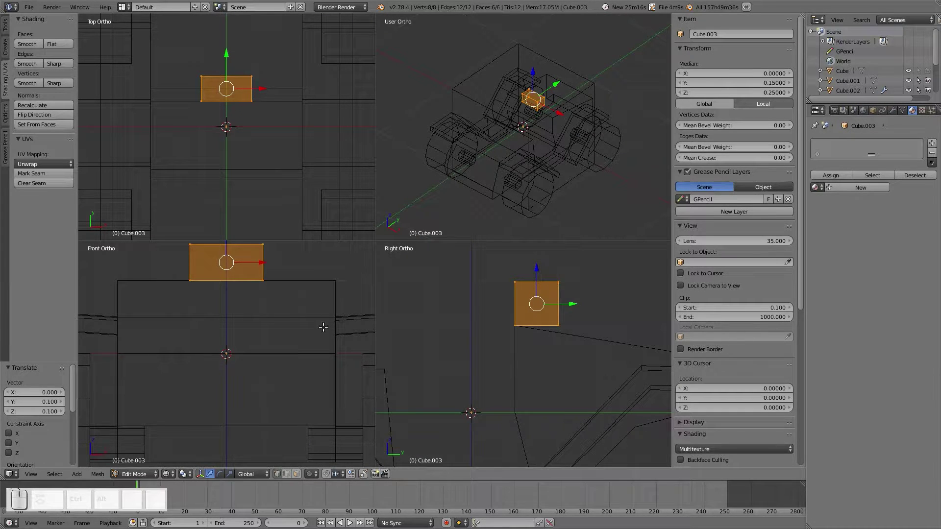
key("a")
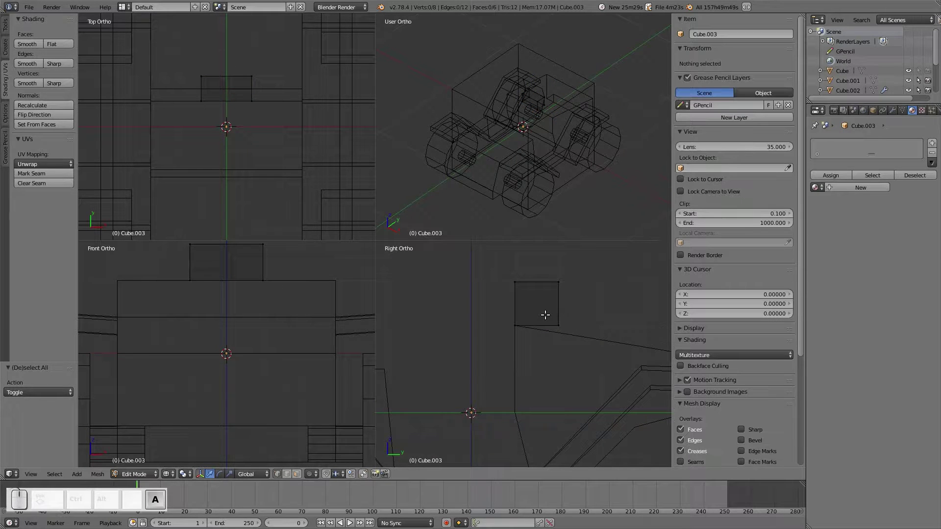
key("a")
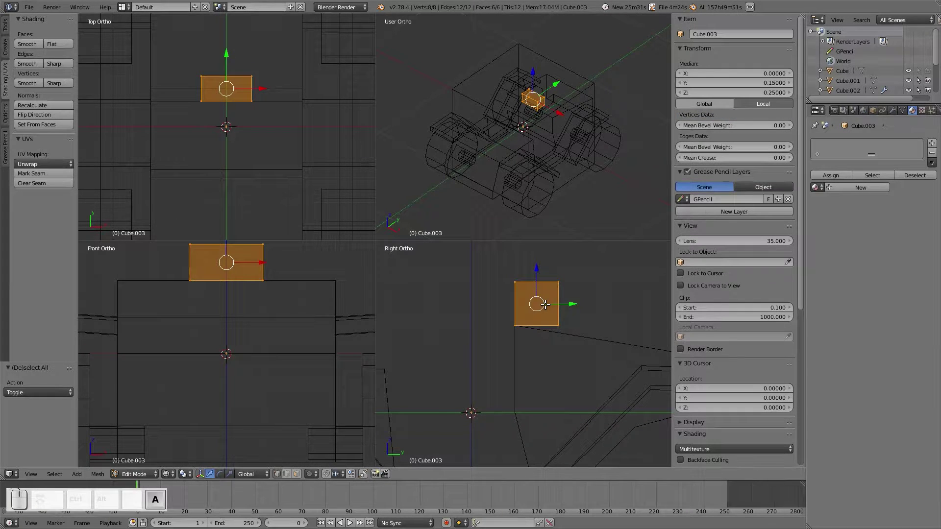
key("shift+d")
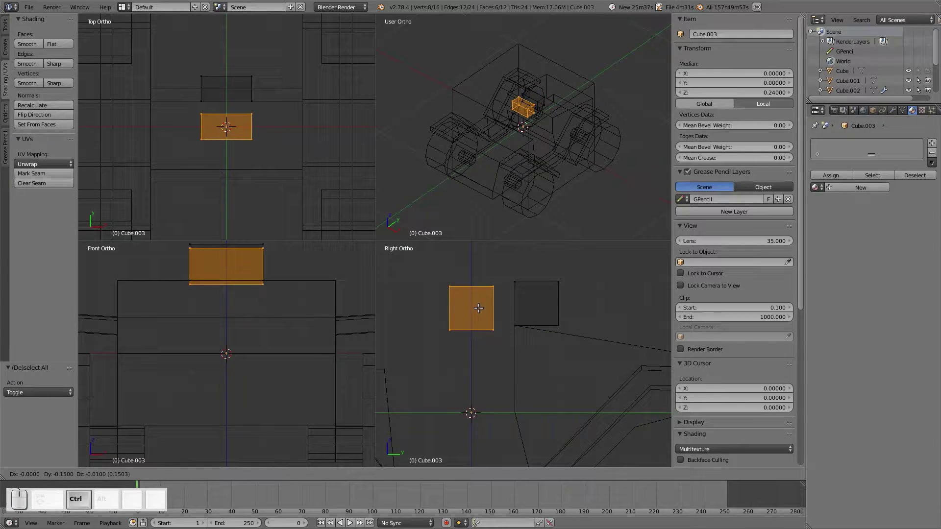
left_click(477, 304)
Select the four vertices on the duplicate block's +Y side and move them -0.01 along Y
key("a")
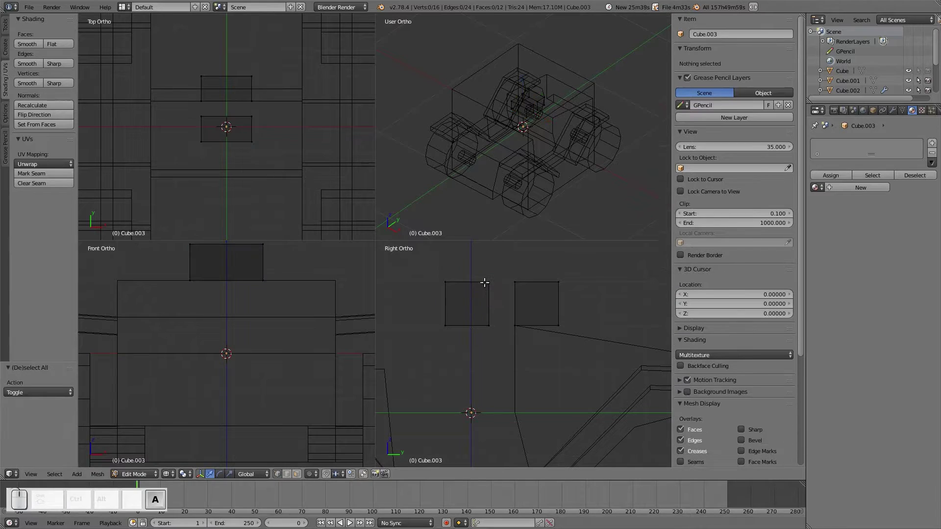
scroll(479, 278, "up", 3)
middle_click_drag(479, 278, 605, 406, "shift")
mouse_move(539, 316)
left_mouse_down("ctrl")
mouse_move(571, 343)
mouse_move(577, 363)
left_mouse_up("ctrl")
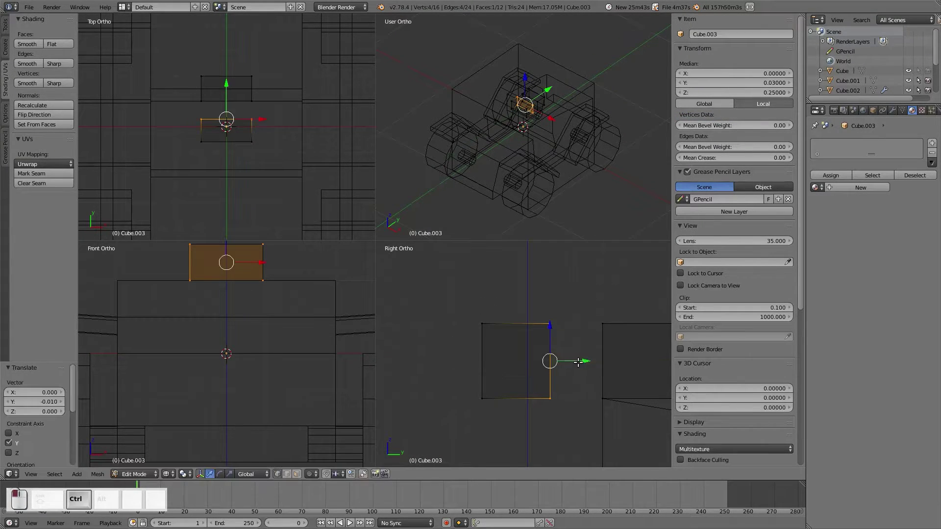
key("a")
key("b")
left_click_drag(478, 328, 494, 417)
key("v")
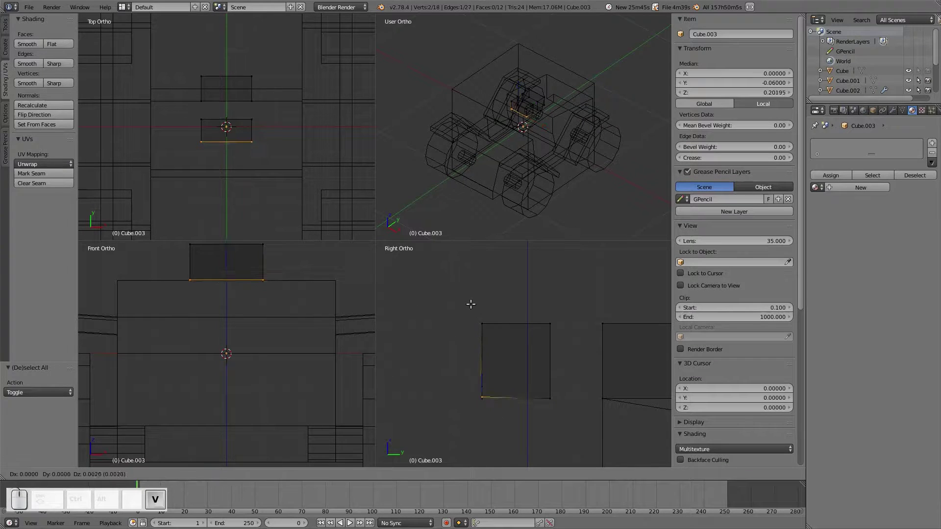
left_click(471, 303)
key("ctrl+z")
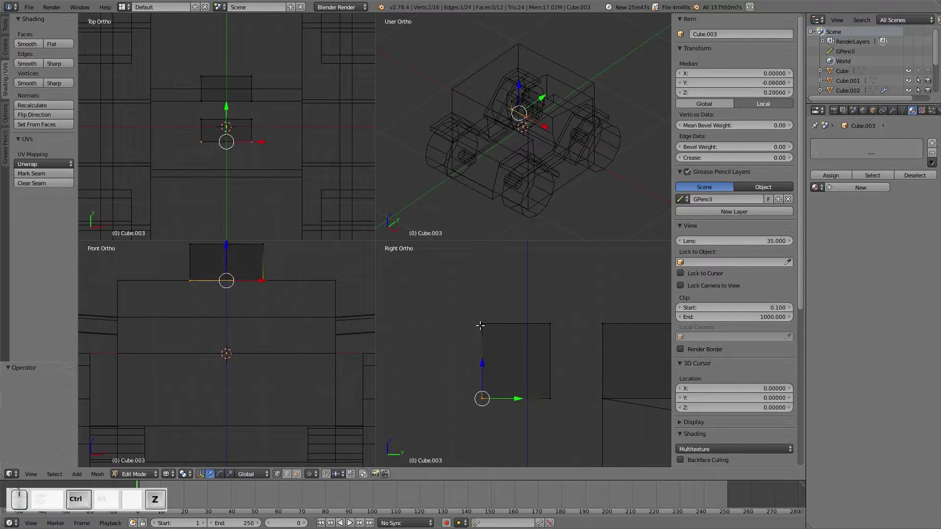
Box-select the four vertices on the duplicate block's -Y side and move them 0.01 along Y
key("a")
key("b")
left_click_drag(466, 302, 491, 436)
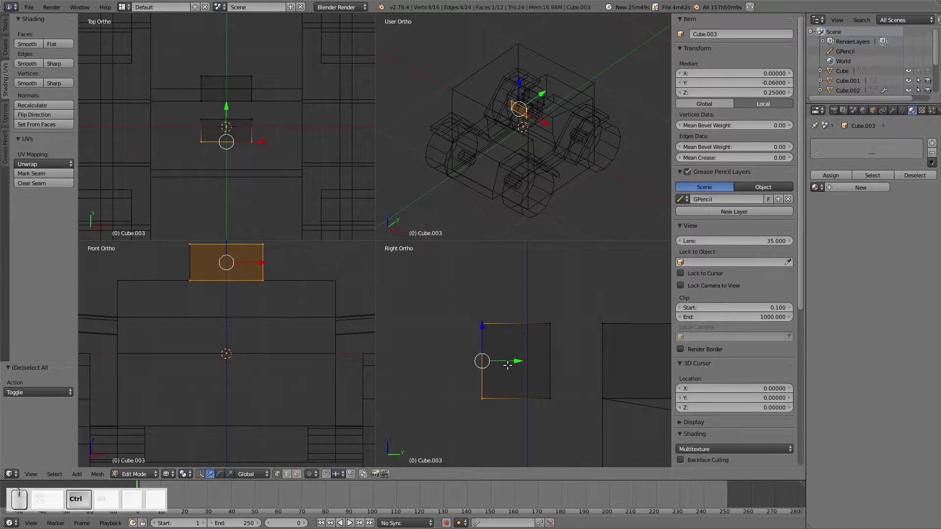
left_click_drag(516, 360, 524, 361, "ctrl")
Move the duplicate block's four top vertices -0.01 along Z and its four bottom vertices 0.02 along Z
key("a")
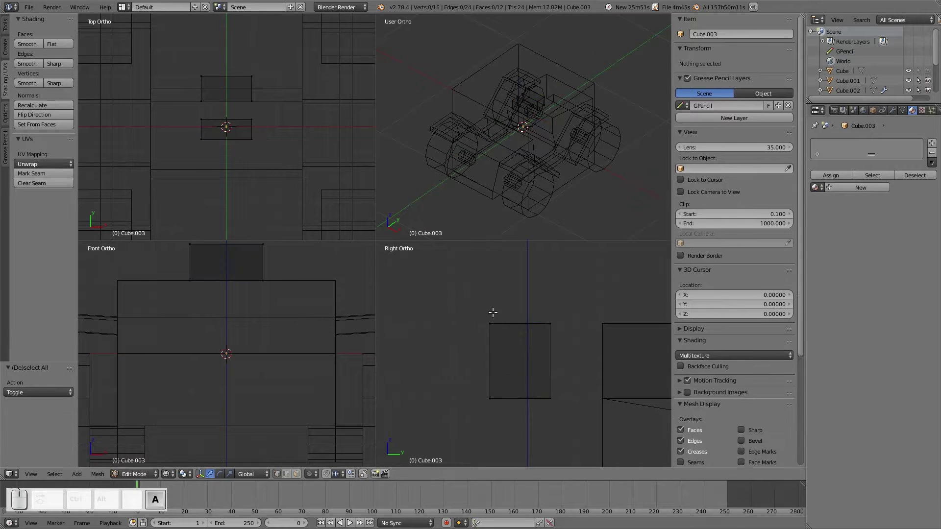
key("b")
left_click_drag(467, 314, 558, 329)
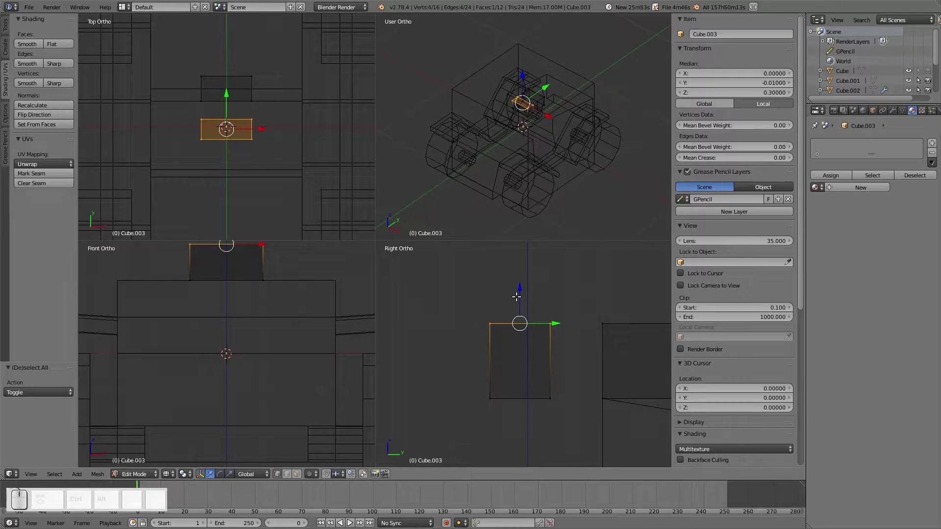
left_click_drag(518, 294, 518, 302, "ctrl")
key("a")
key("b")
left_click_drag(480, 380, 565, 407)
left_click_drag(518, 369, 520, 357, "ctrl")
Select the duplicate block's four top vertices and move them another -0.01 along Z
key("a")
key("b")
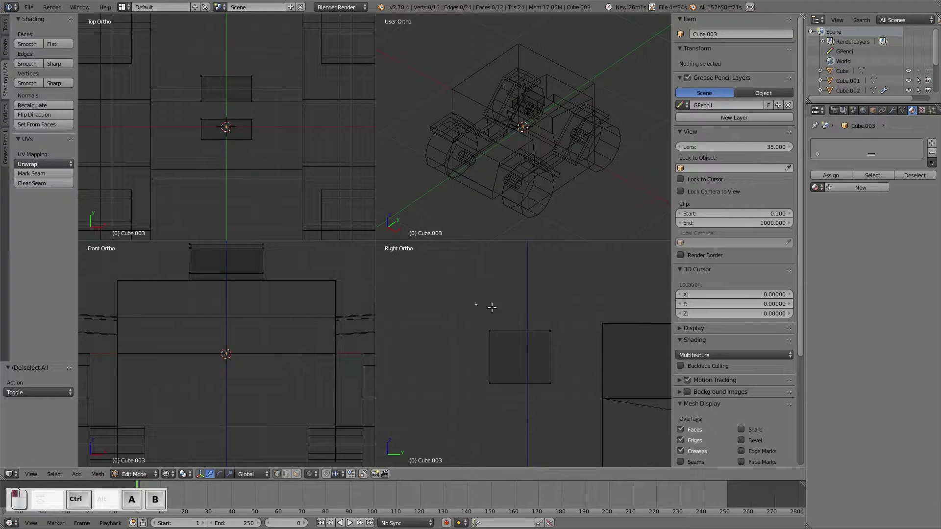
left_click_drag(475, 304, 582, 334)
left_click_drag(521, 299, 561, 394, "ctrl")
Move the duplicate block's four +Y vertices -0.01 along Y and its four -Y vertices 0.01 along Y
key("a")
key("b")
mouse_move(568, 358)
left_mouse_down("ctrl")
mouse_move(581, 358)
mouse_move(561, 358)
left_mouse_up("ctrl")
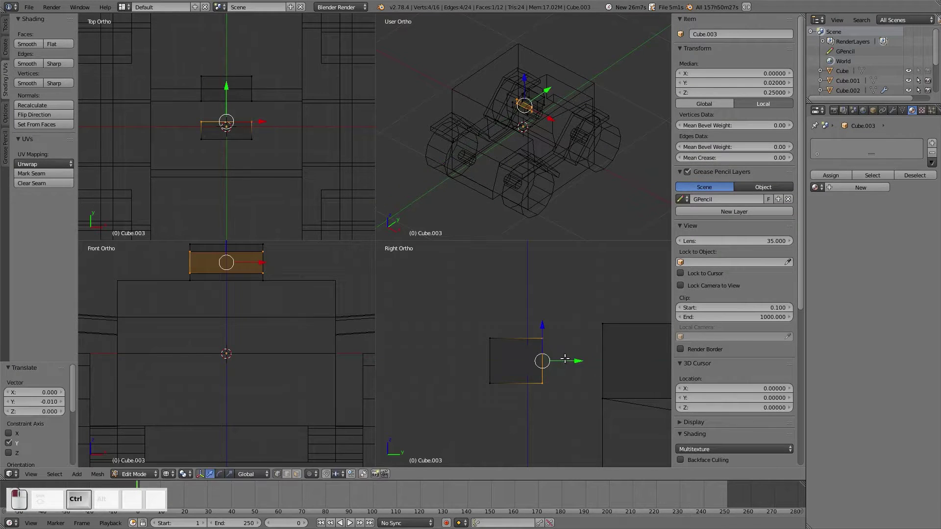
key("a")
key("b")
left_click_drag(478, 327, 498, 395)
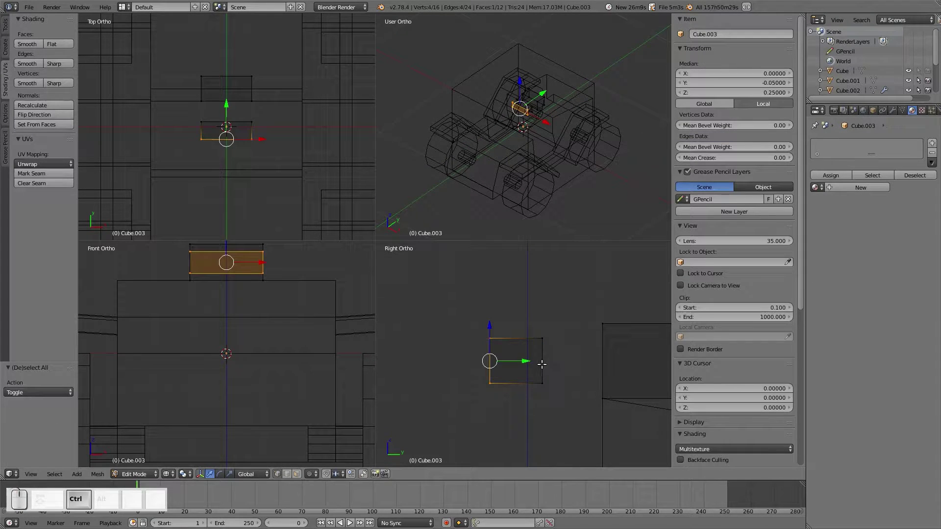
left_click_drag(527, 361, 527, 362, "ctrl")
left_click_drag(530, 361, 532, 361)
Expand the selection to the whole small block and move it 0.16 along Y into the larger block
key("ctrl+KP_Add")
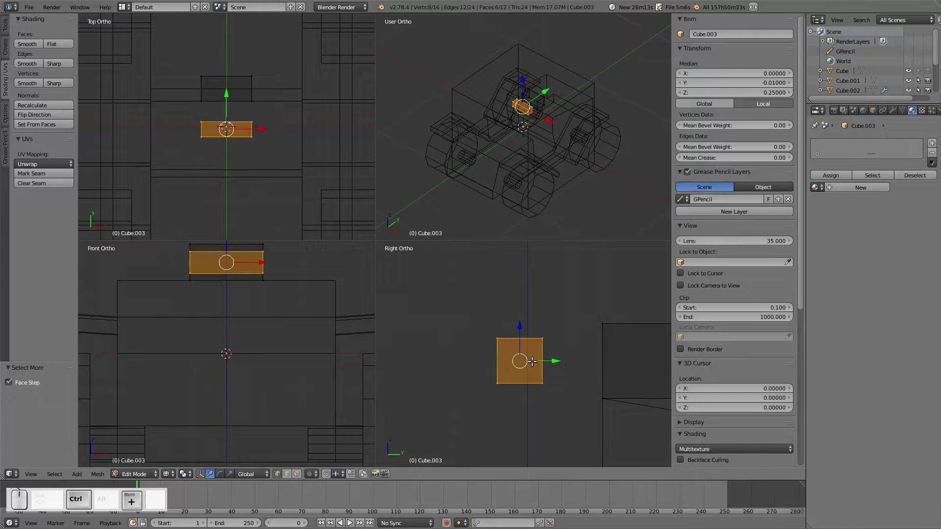
scroll(532, 362, "down", 2)
left_click_drag(557, 357, 639, 370)
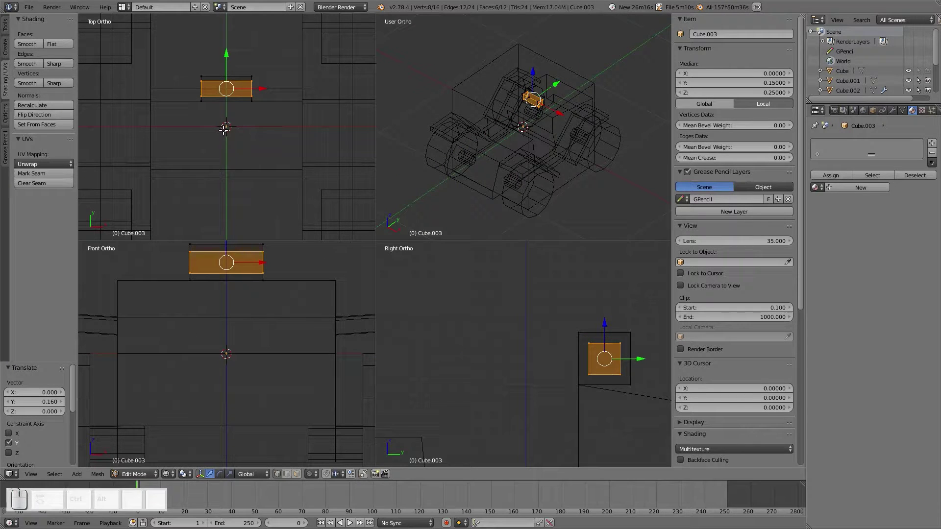
Scale the small inner block by 3 along X so it spans the width of the body
scroll(277, 119, "up", 4)
scroll(242, 313, "down", 3)
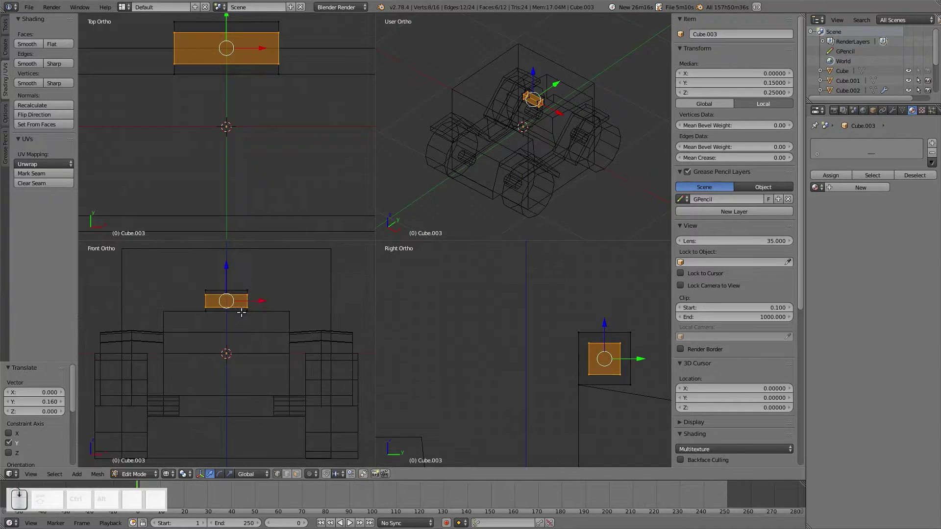
key("s")
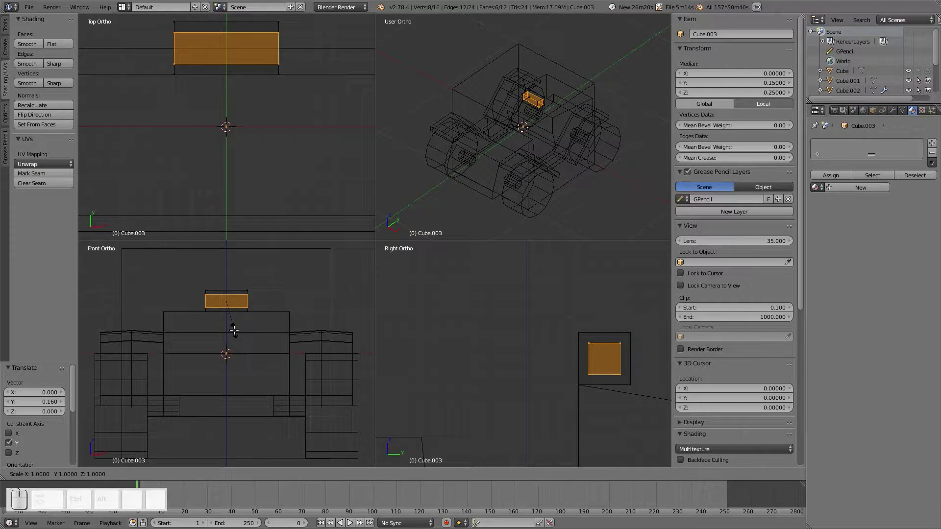
key("x")
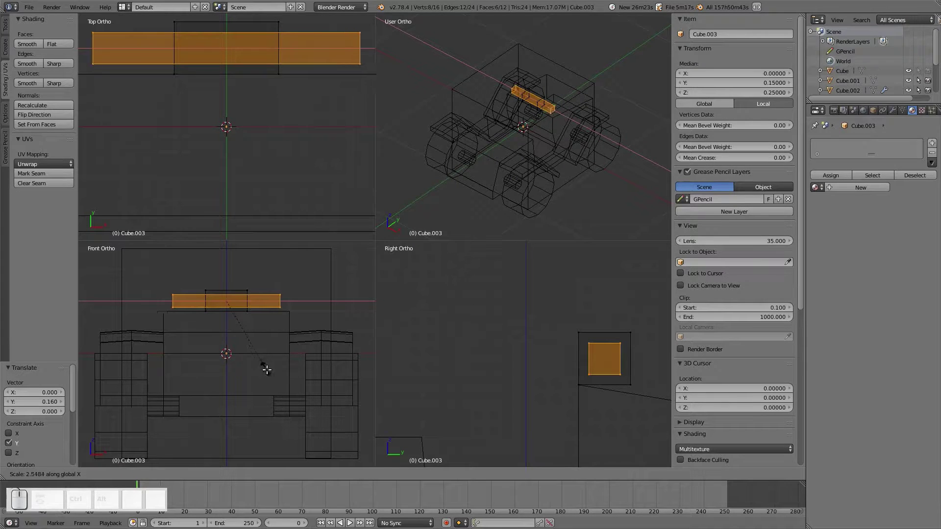
key("ctrl")
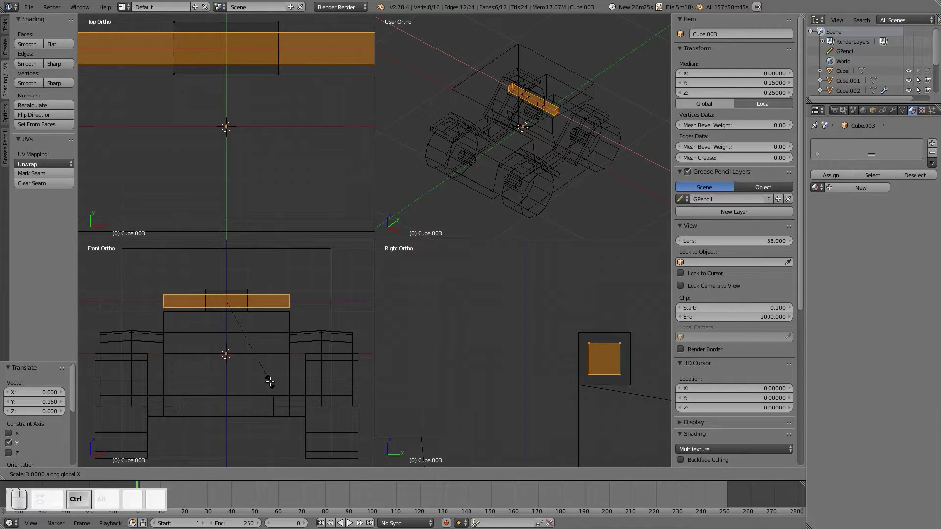
left_click(269, 382)
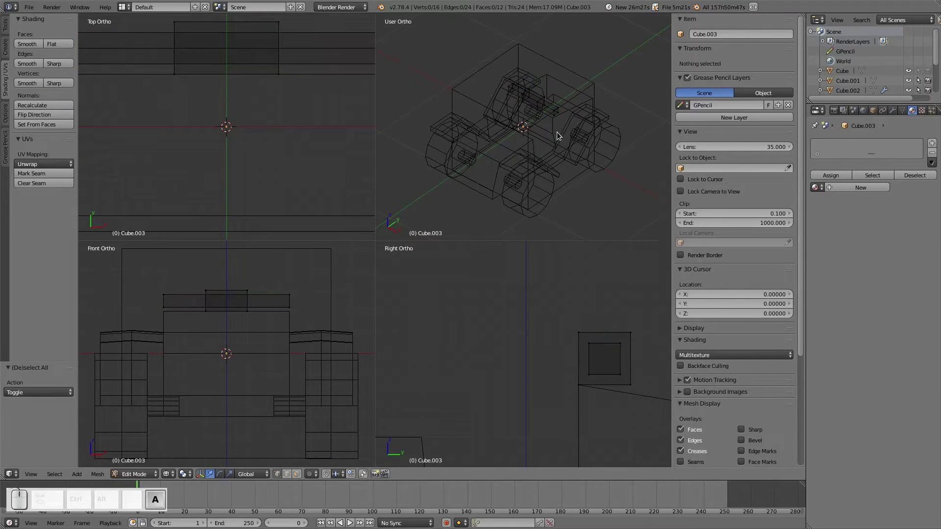
Deselect the mesh, return to Object Mode and show the model in solid shading
key("z")
key("Tab")
key("z")
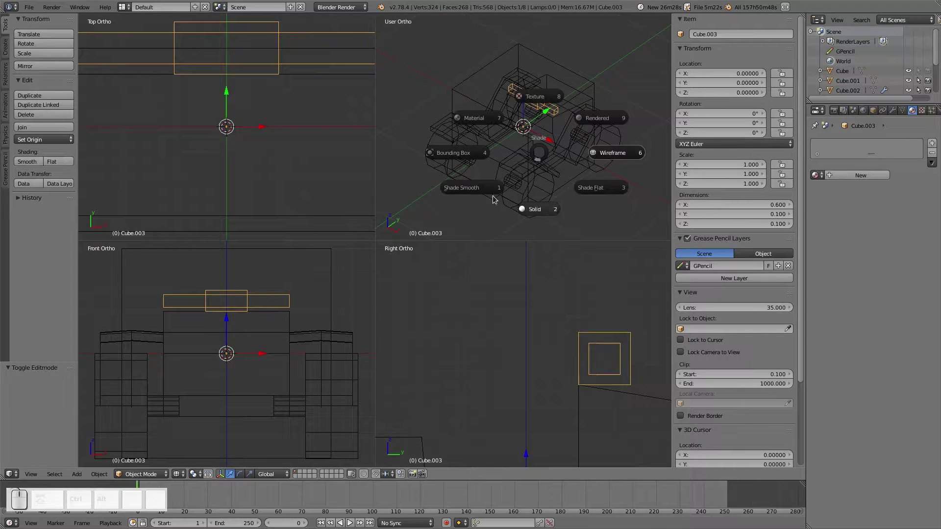
left_click(533, 206)
Rename the crossbar object on top of the body to Handlebars
mouse_move(583, 181)
middle_mouse_down()
mouse_move(416, 144)
mouse_move(440, 171)
mouse_move(466, 177)
middle_mouse_up()
left_click(752, 34)
type("Stwe")
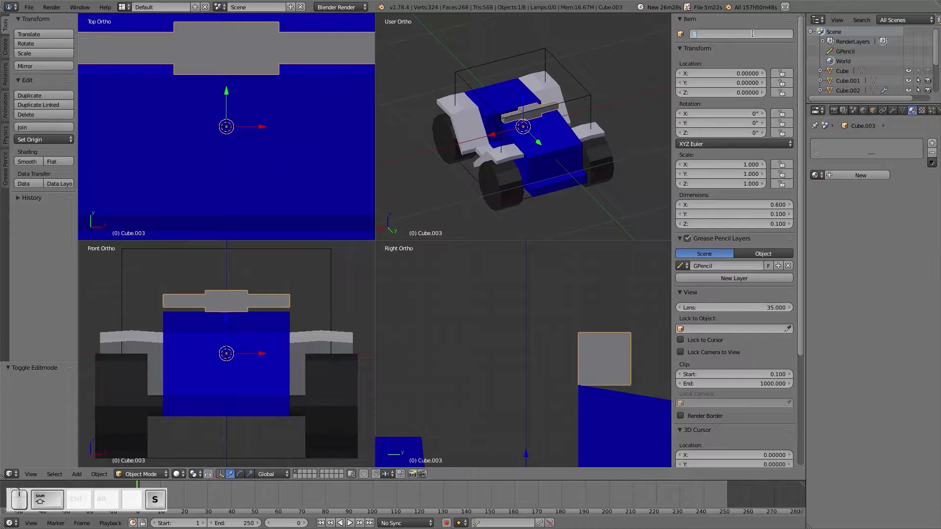
key("BackSpace")
key("BackSpace")
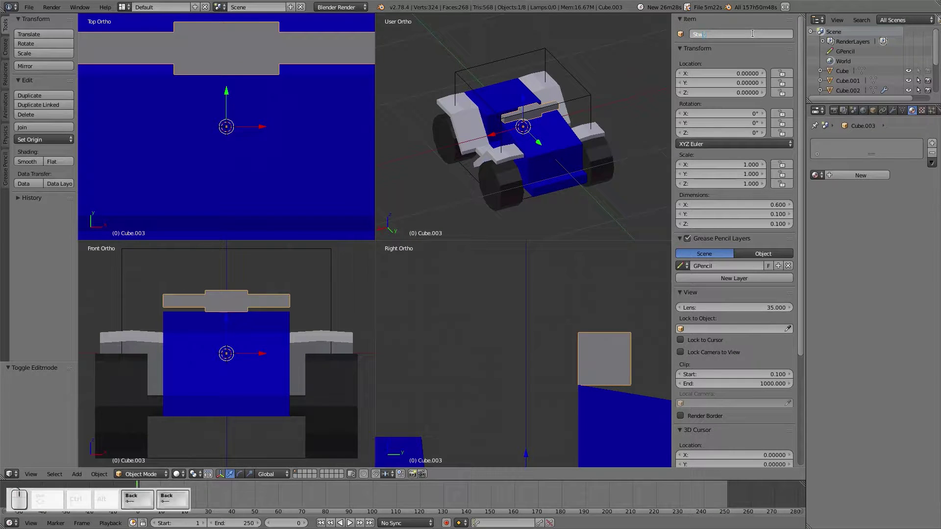
type("Hand")
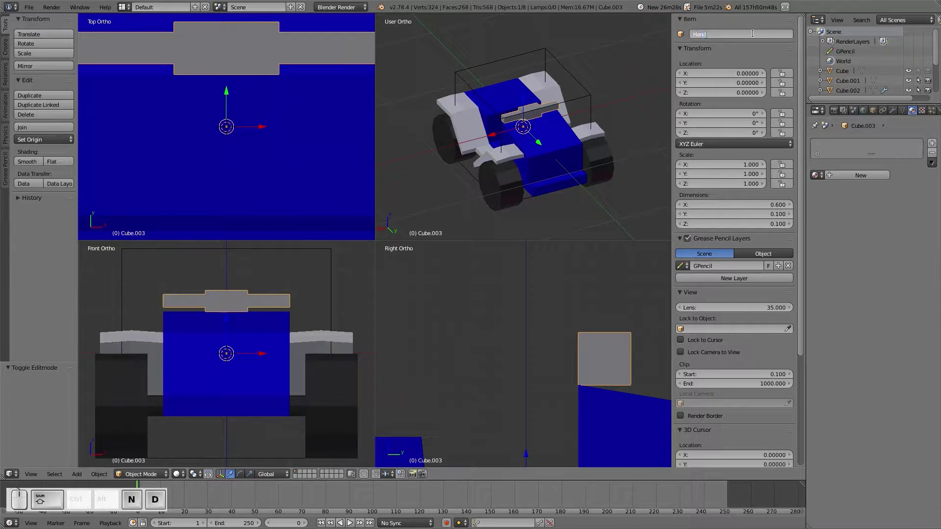
type("lebars")
key("Return")
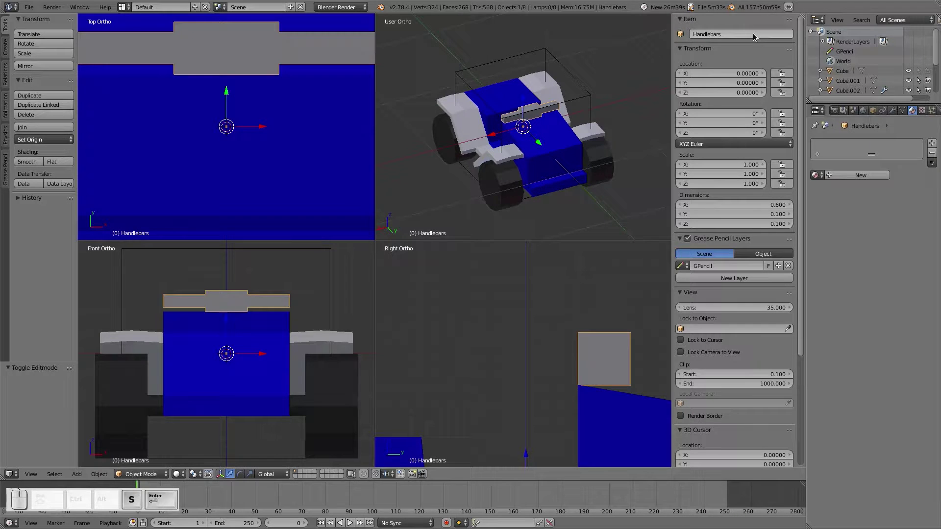
Select the blue vehicle body and rename the object to Body
right_click(561, 139)
left_click(734, 34)
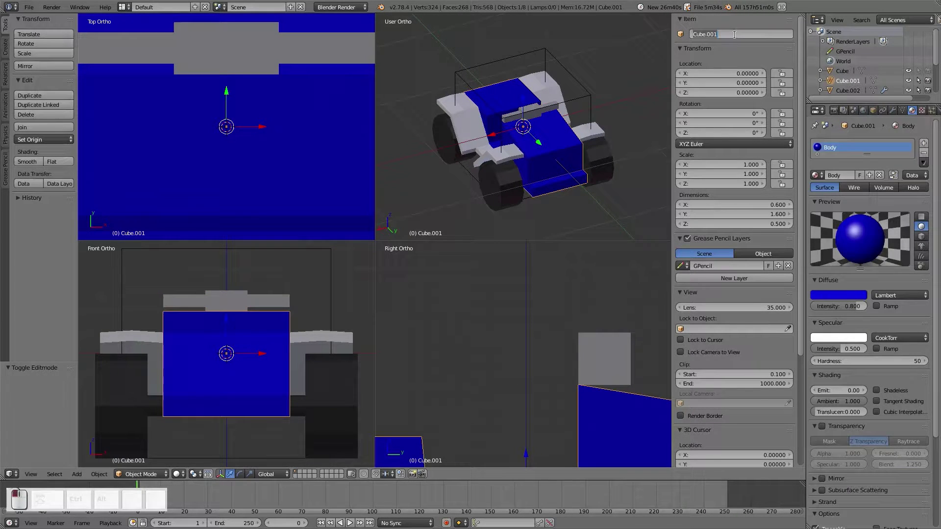
type("Body")
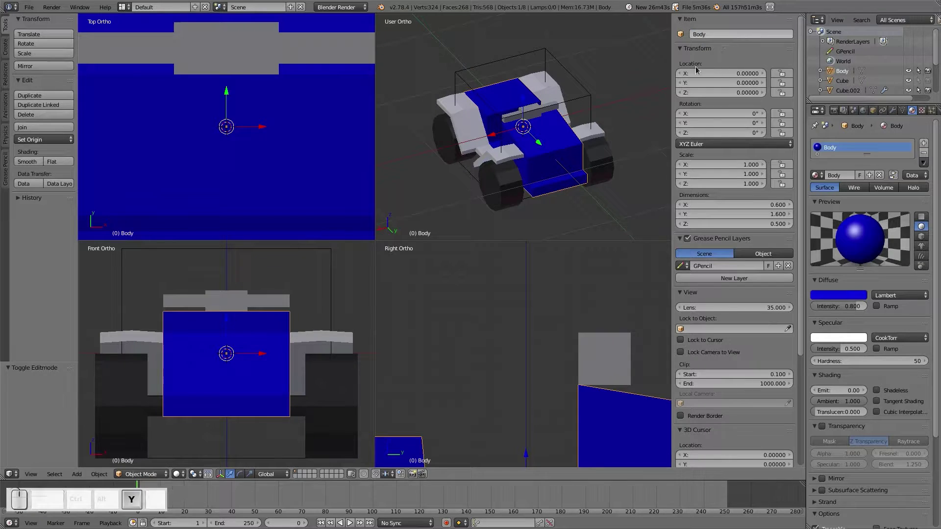
key("Return")
Select the light grey wheel covers and rename the object to Fenders
right_click(602, 129)
left_click(760, 33)
type("F")
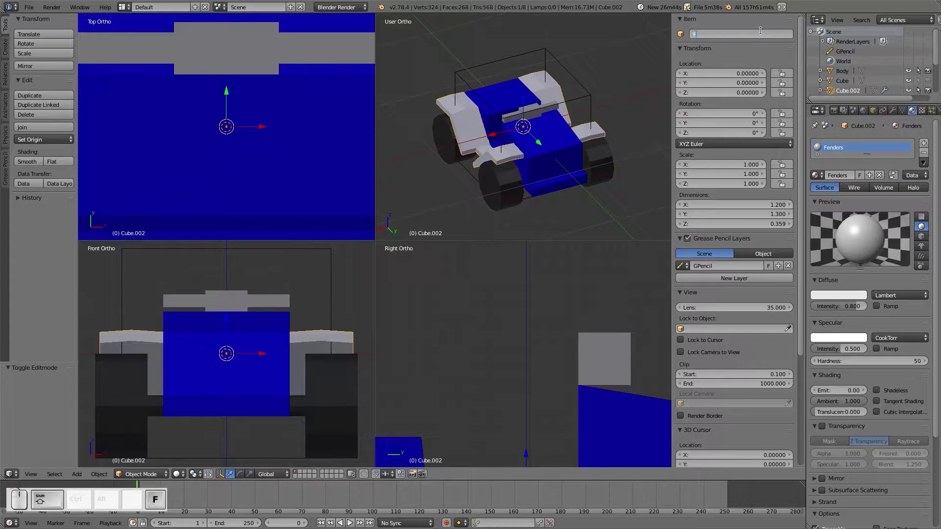
type("enders")
key("Return")
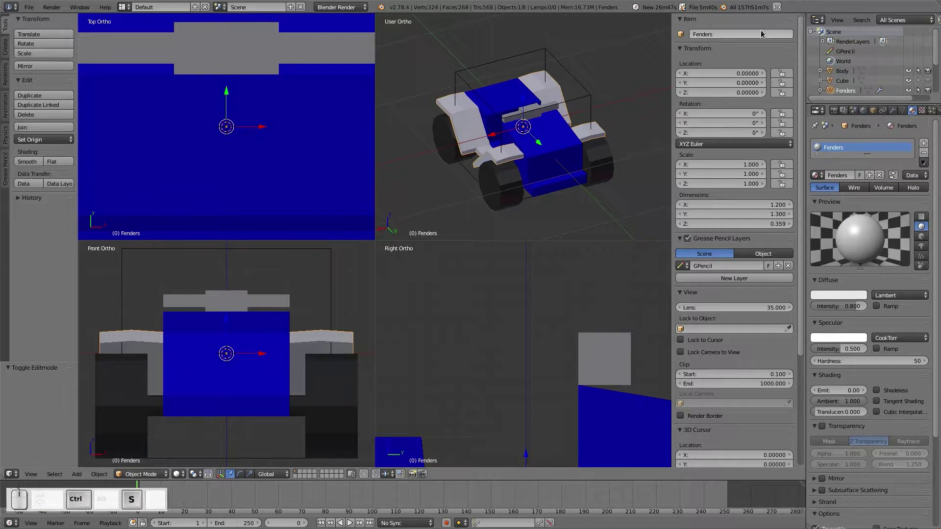
Give the Handlebars object a new material named Handlebars
right_click(531, 114)
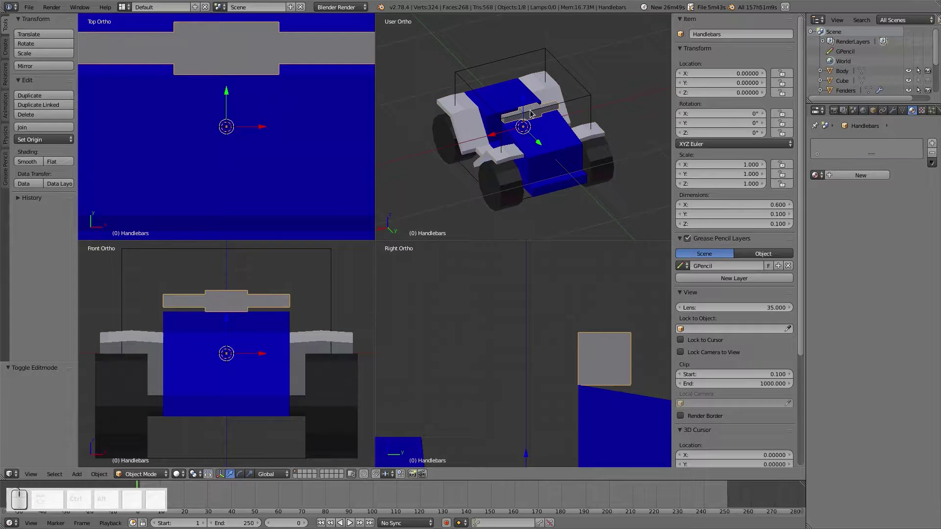
left_click(815, 175)
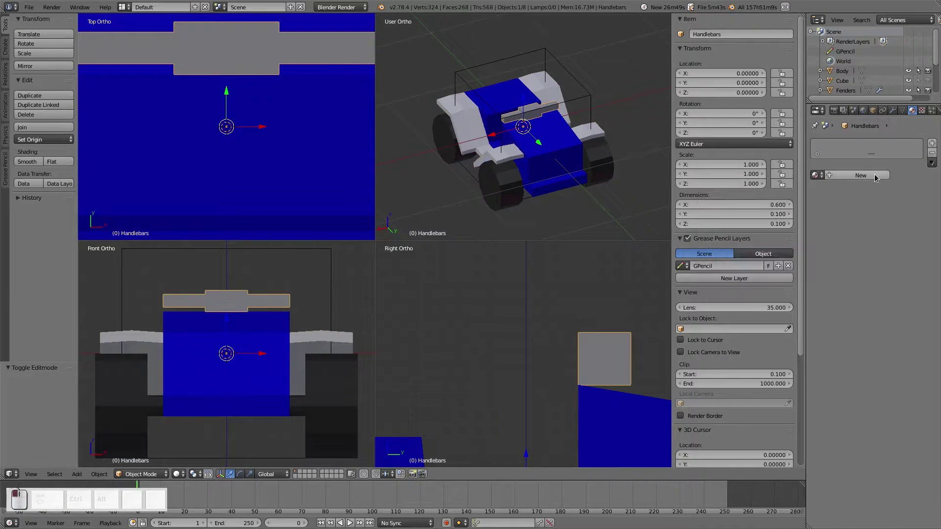
left_click(855, 176)
left_click(838, 175)
type("Hand")
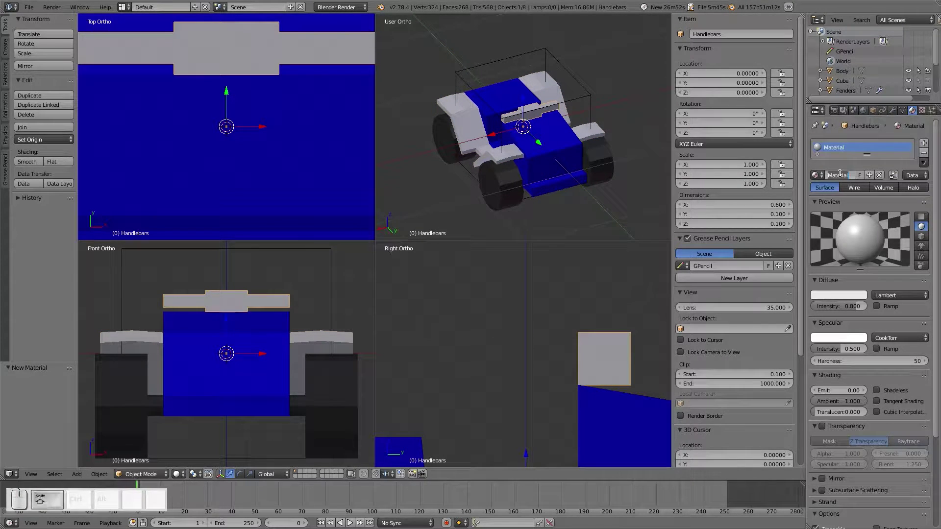
type("lebars")
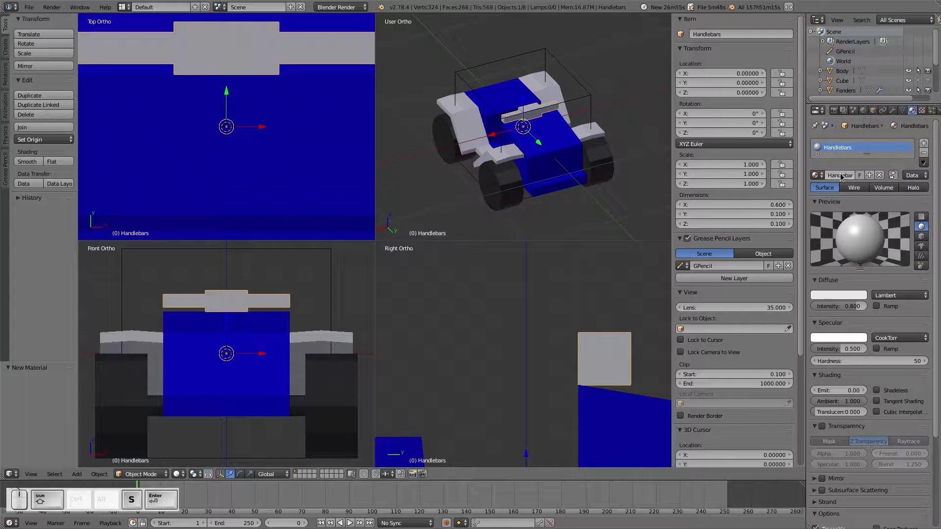
key("Return")
Darken the Handlebars material's diffuse color to a dark grey and deselect the object
middle_click_drag(483, 124, 556, 130)
left_click(839, 296)
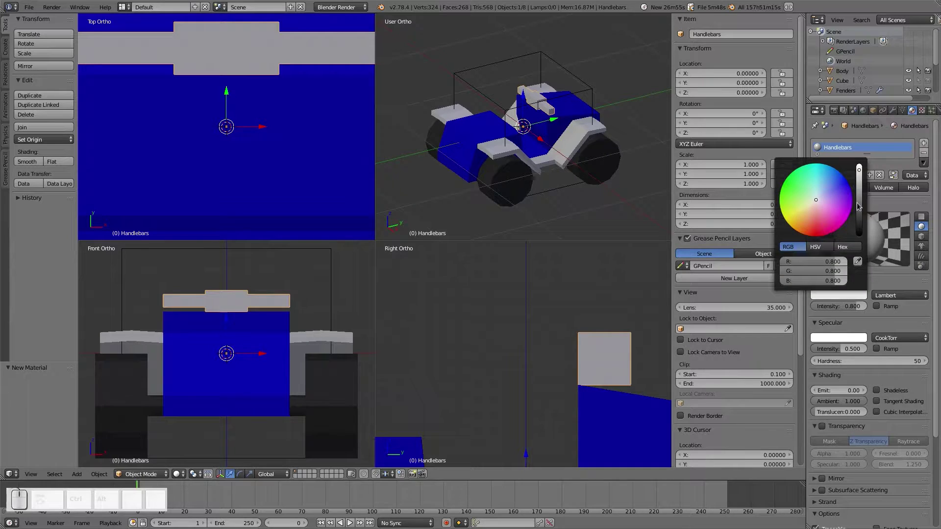
left_click_drag(858, 206, 858, 222)
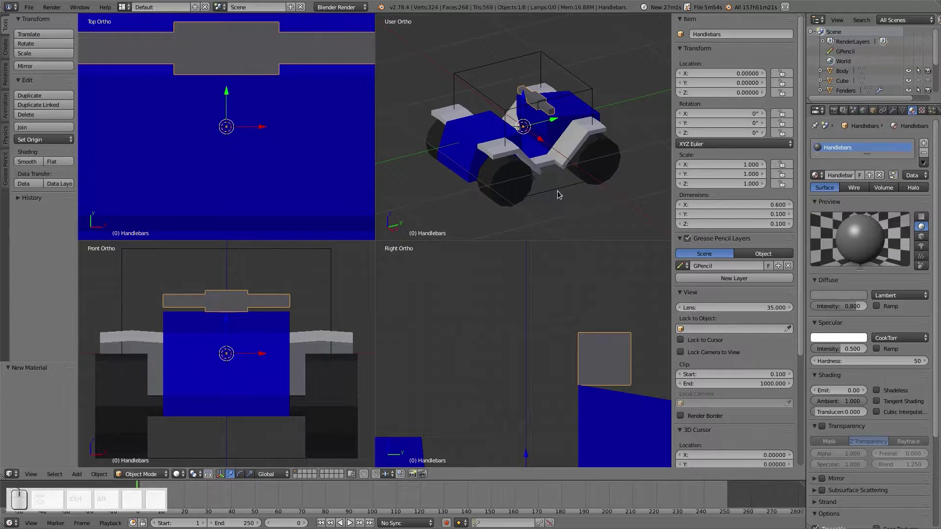
key("a")
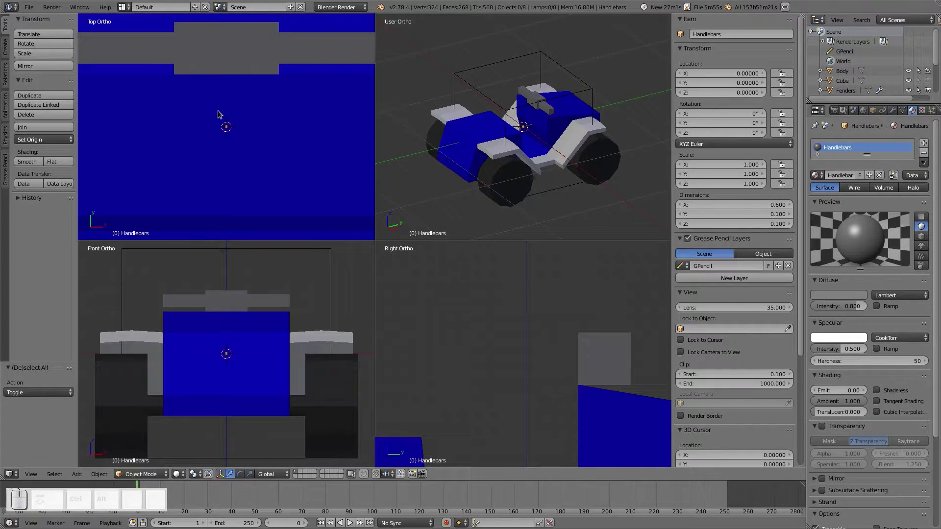
Switch from four views to the single perspective-angle view and check the wheel objects by selecting them in turn
scroll(218, 114, "down", 5)
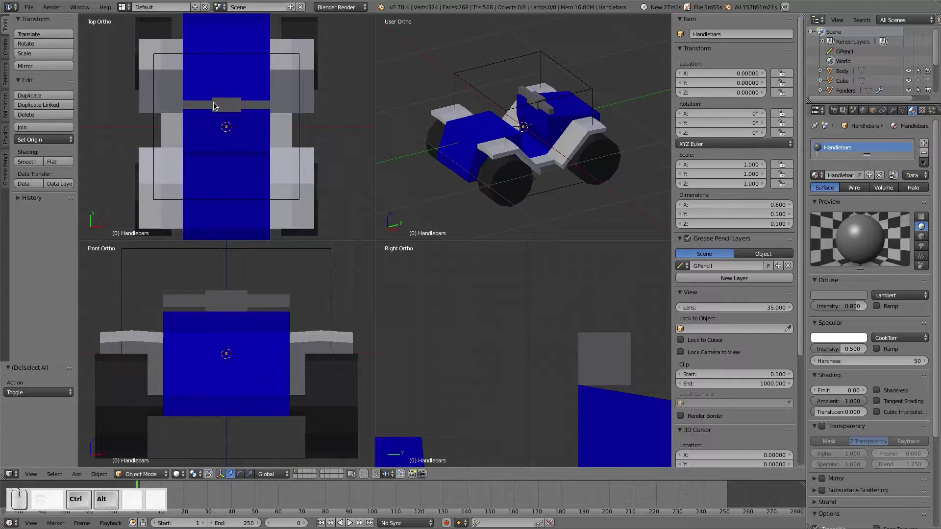
key("ctrl+alt+q")
scroll(402, 222, "up", 2)
scroll(415, 240, "down", 1)
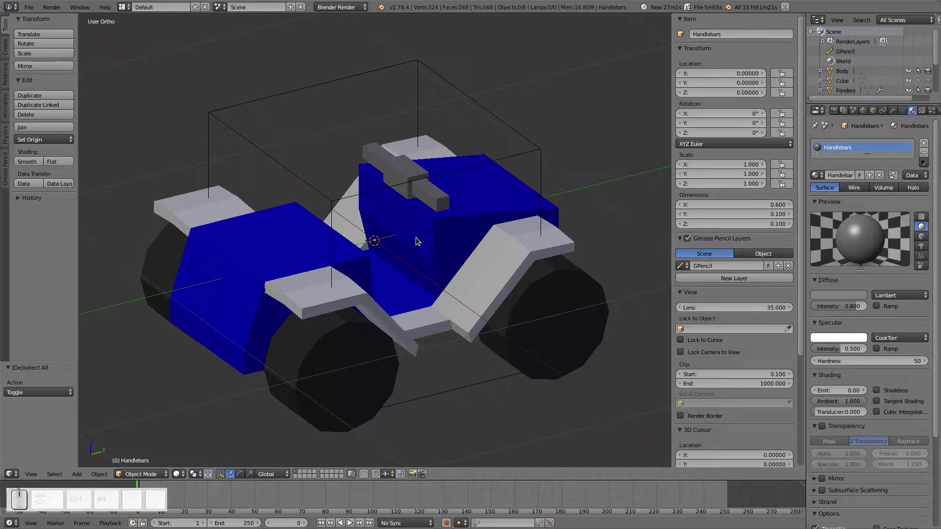
right_click(330, 351)
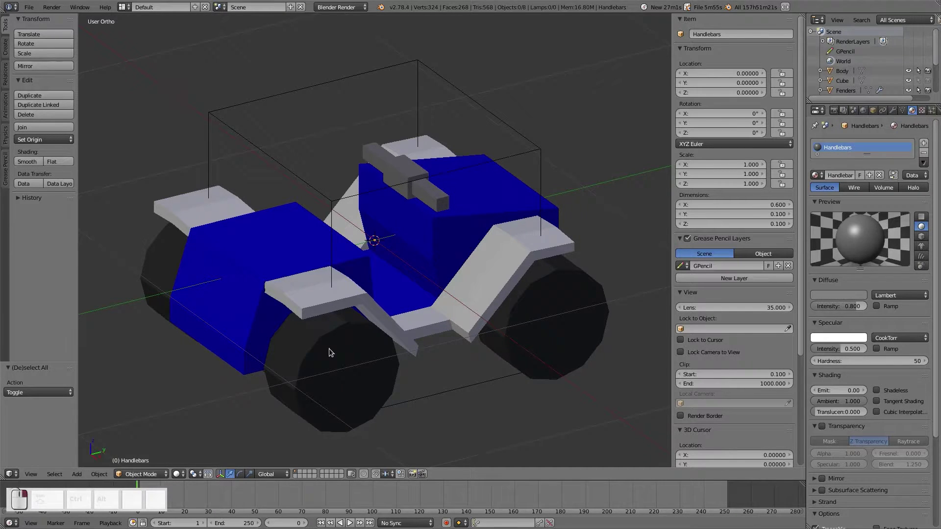
right_click(161, 269, "shift")
right_click(358, 388, "shift")
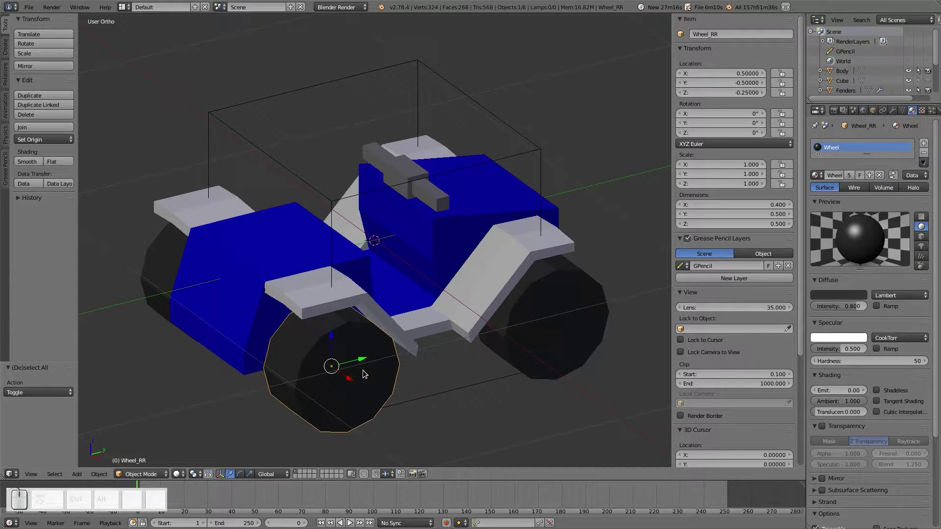
right_click(592, 329)
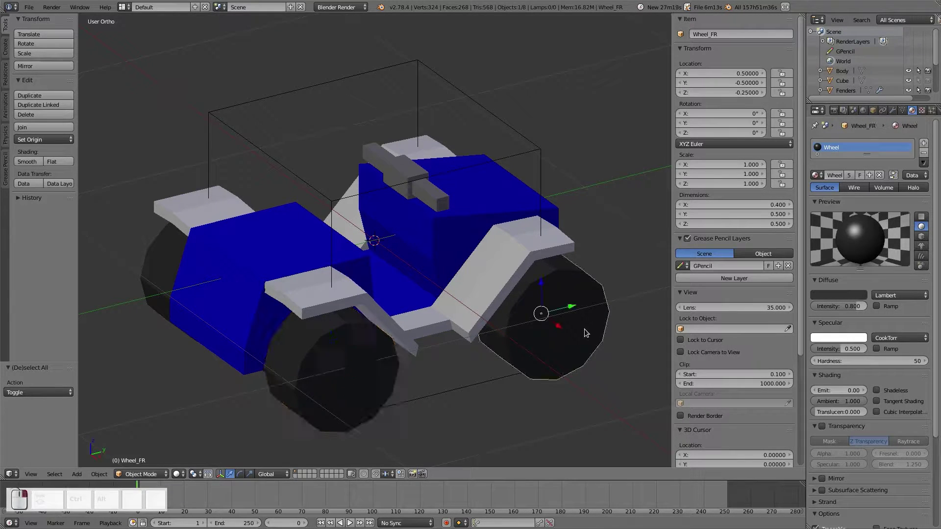
right_click(156, 256, "shift")
right_click(332, 387)
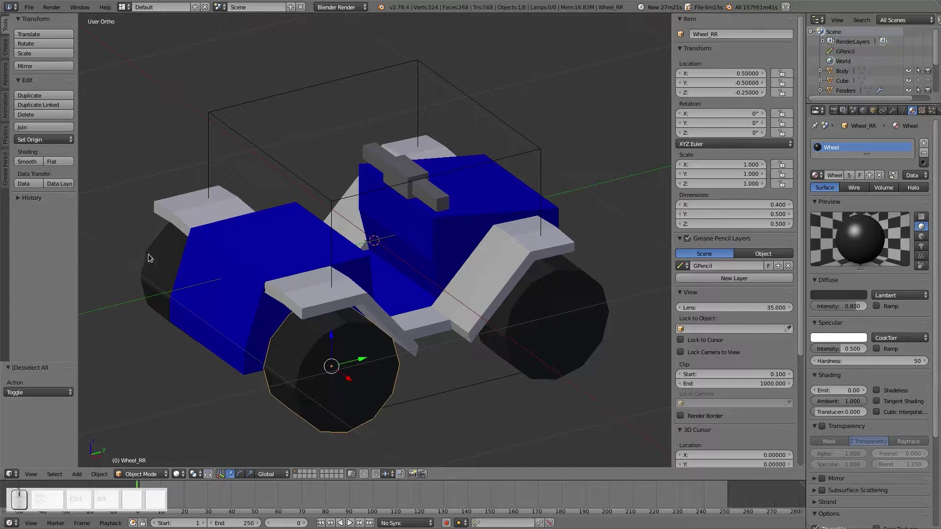
Insert a rotation keyframe on the rear-left wheel at frame 0 and go to frame 40
right_click(158, 252)
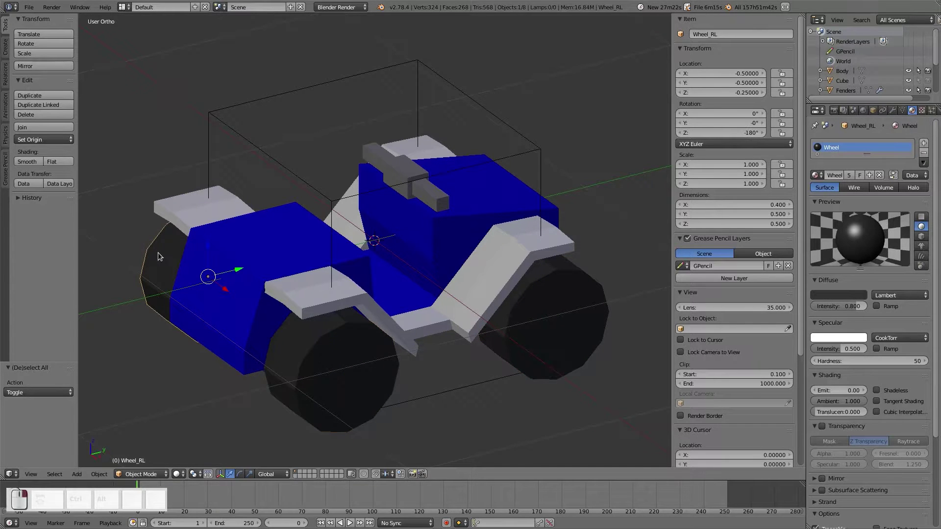
key("i")
left_click(174, 293)
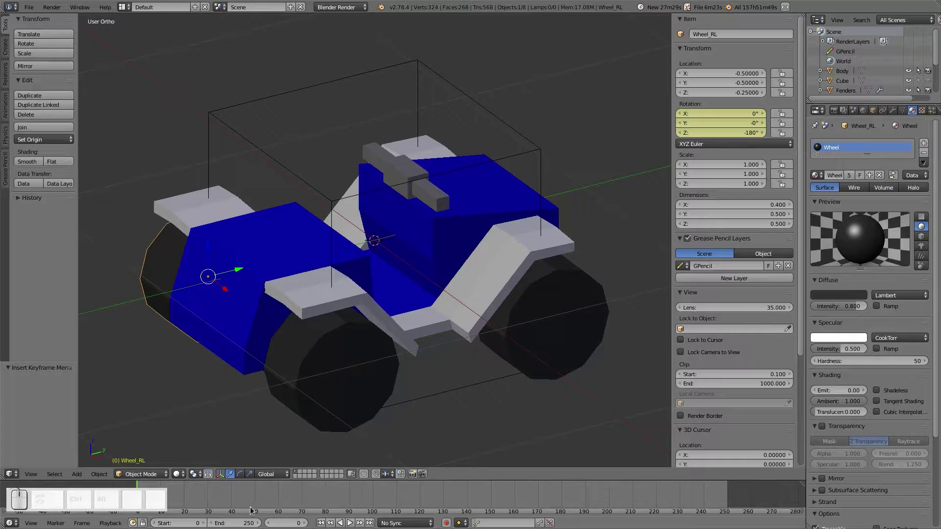
left_click(231, 499)
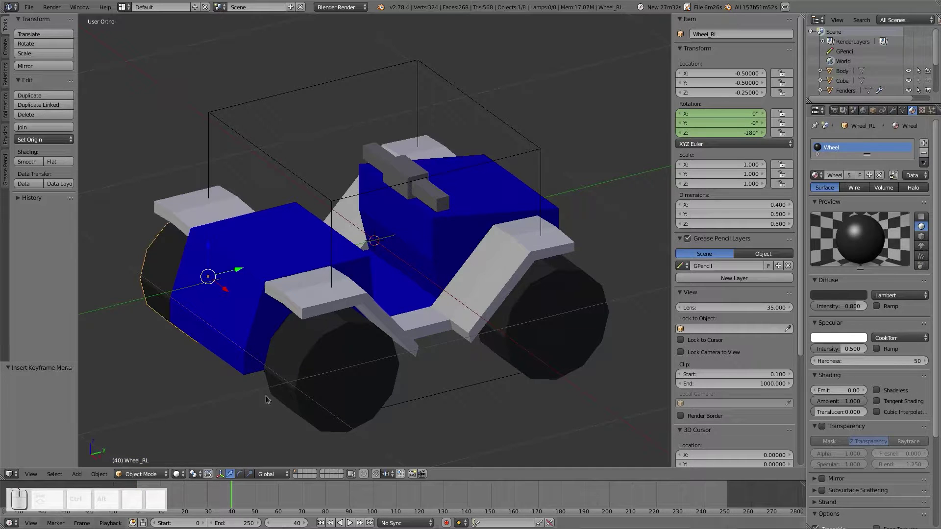
Set the rear-left wheel's X rotation to 360° at frame 40 and insert a rotation keyframe there
left_click_drag(720, 127, 712, 116)
left_click(721, 114)
left_click(710, 116)
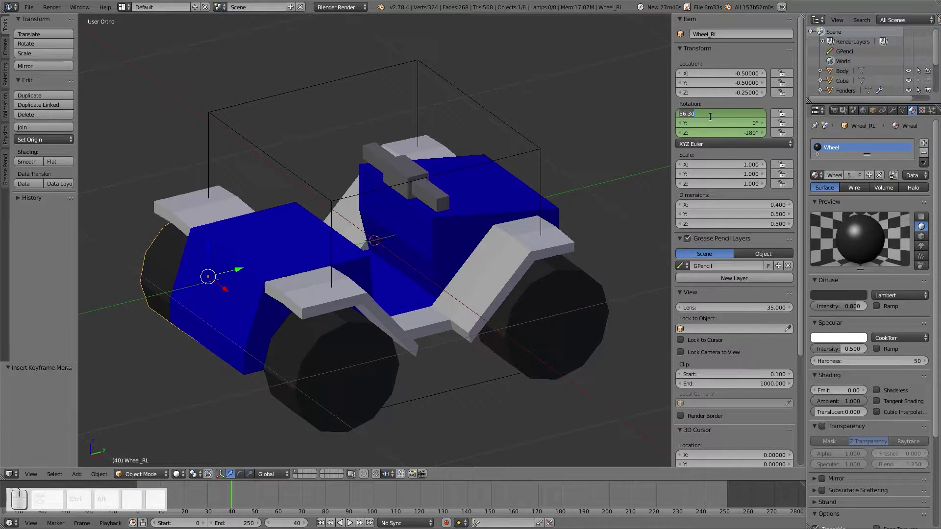
type("360")
key("KP_Enter")
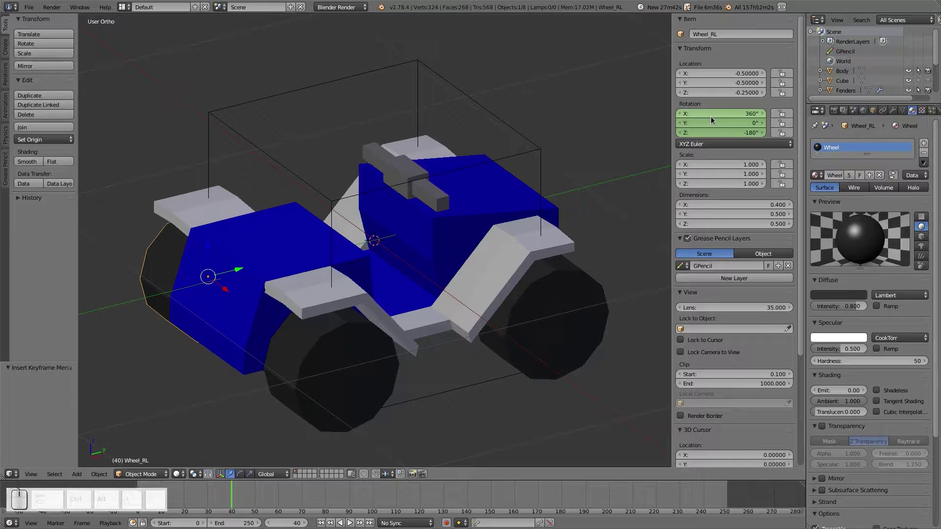
key("i")
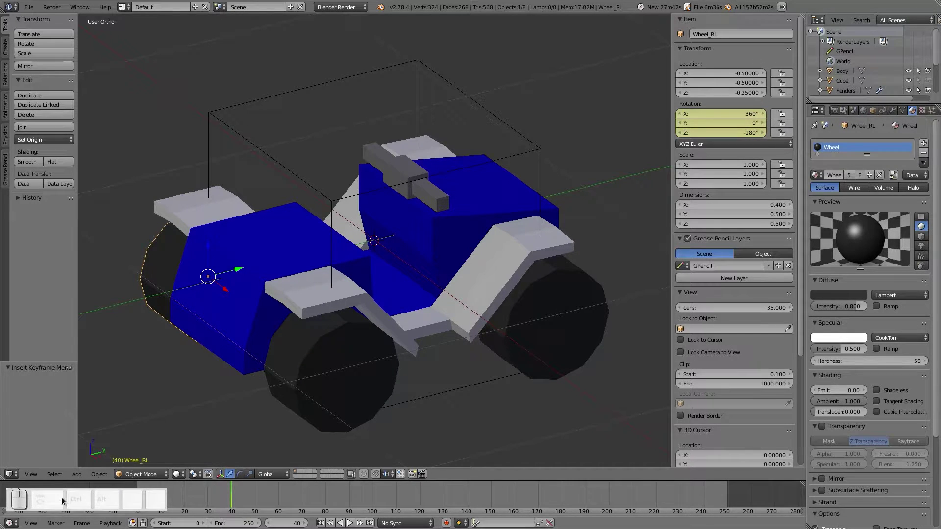
Deselect everything, play the animation and scrub around frame 40 to check the rear-left wheel's rotation
middle_click_drag(257, 509, 364, 510)
middle_click_drag(275, 294, 313, 314)
key("a")
key("alt+a")
left_click(340, 490)
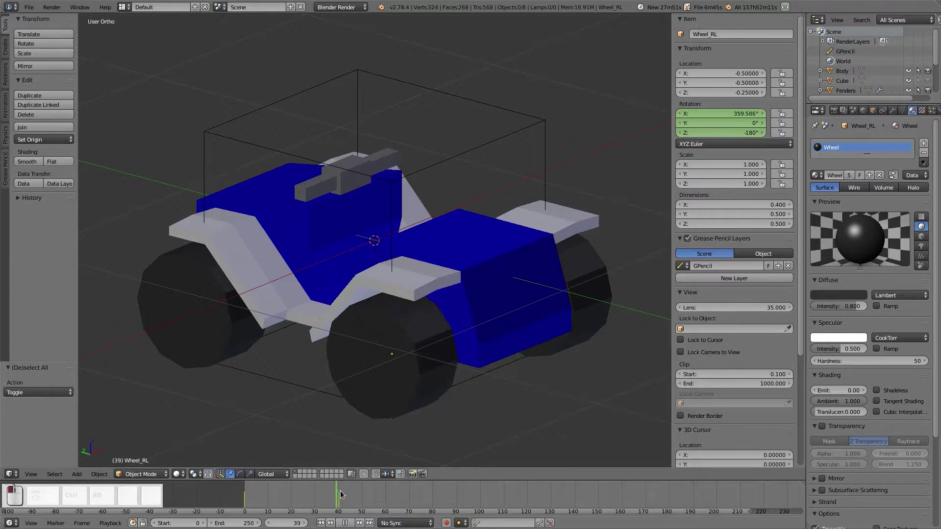
mouse_move(331, 492)
left_mouse_down()
mouse_move(234, 489)
mouse_move(346, 493)
left_mouse_up()
key("Escape")
Select the other three wheels with Wheel_FR active and add a Copy Rotation constraint to it targeting Wheel_RL
right_click(348, 366)
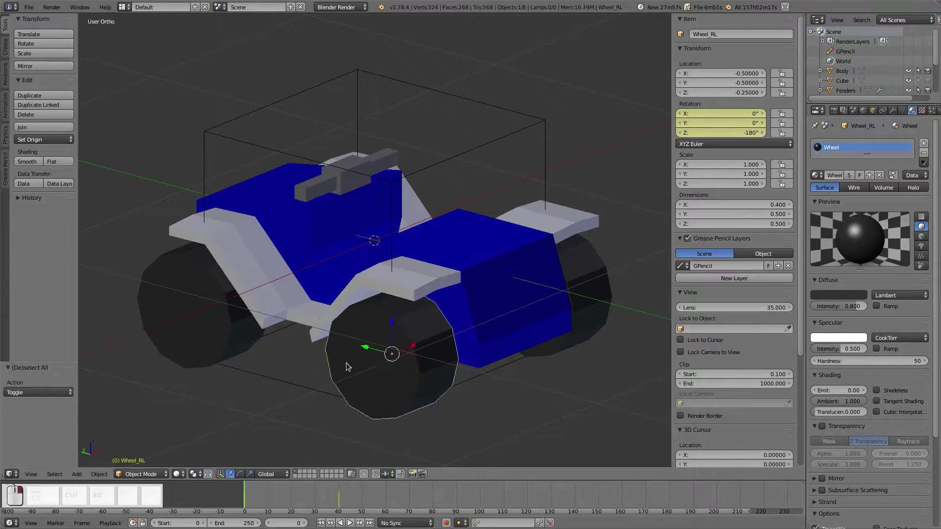
right_click(595, 287)
right_click(236, 309)
middle_click_drag(545, 306, 412, 304)
right_click(487, 357, "shift")
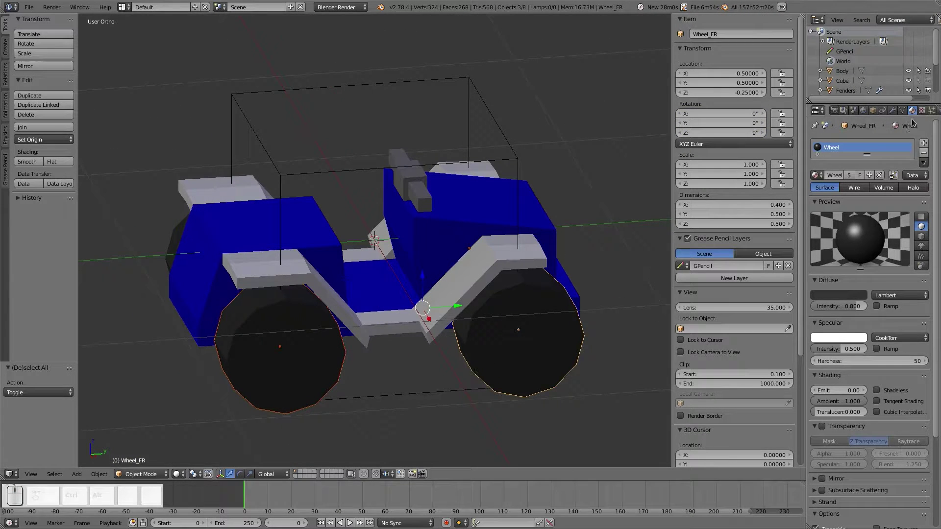
left_click(893, 111)
left_click(864, 143)
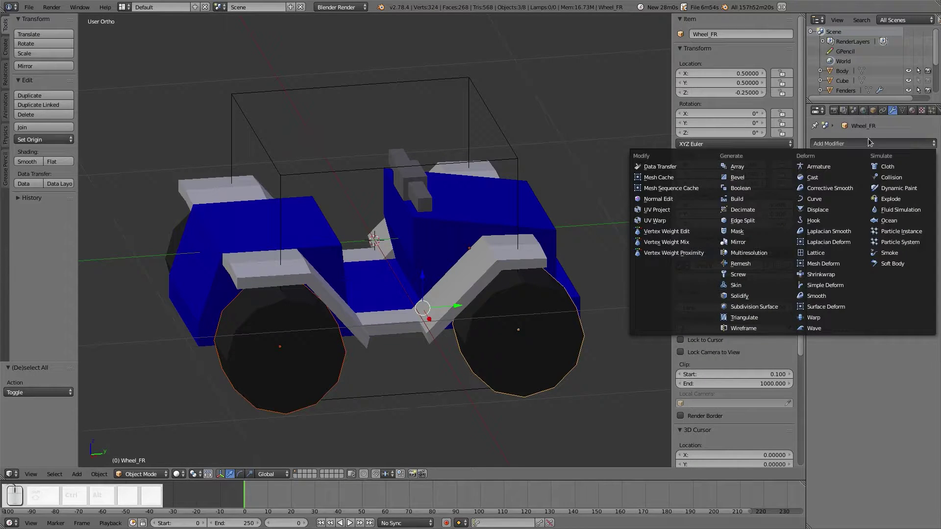
left_click(882, 110)
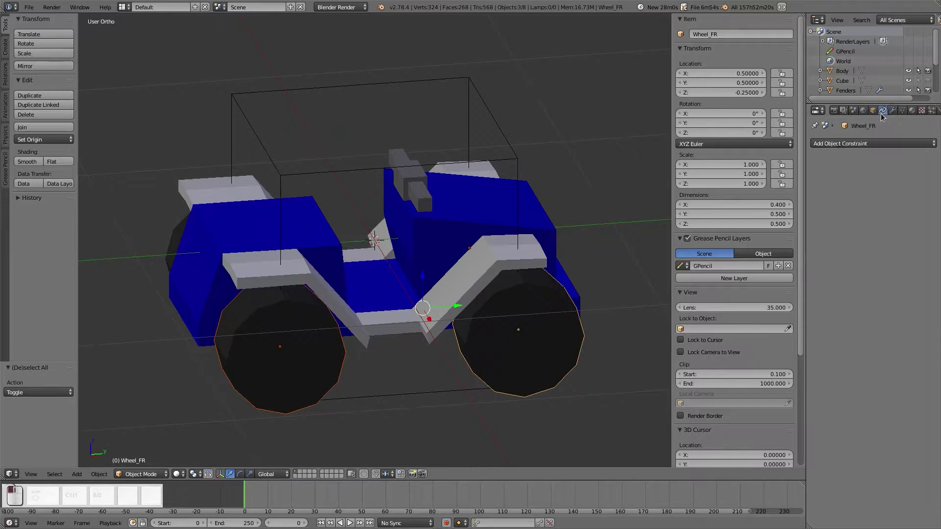
left_click(877, 144)
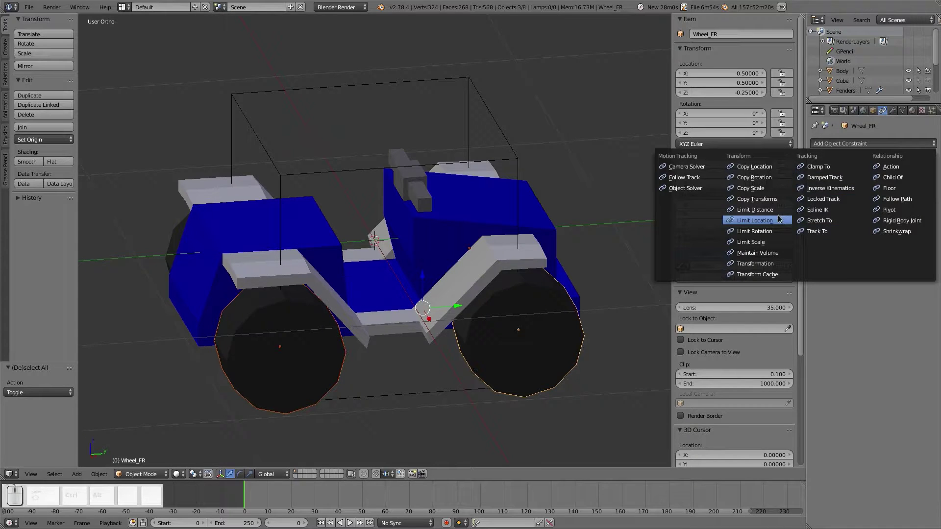
left_click(755, 177)
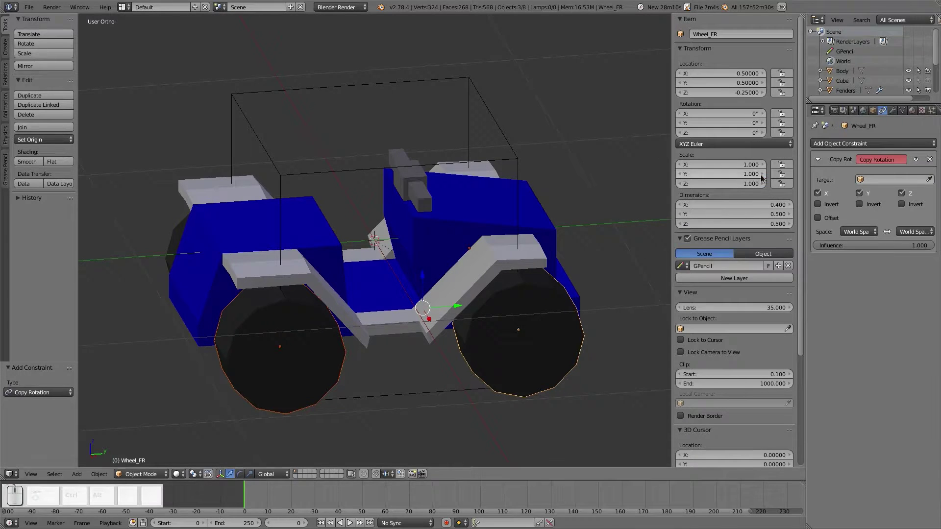
left_click(891, 181)
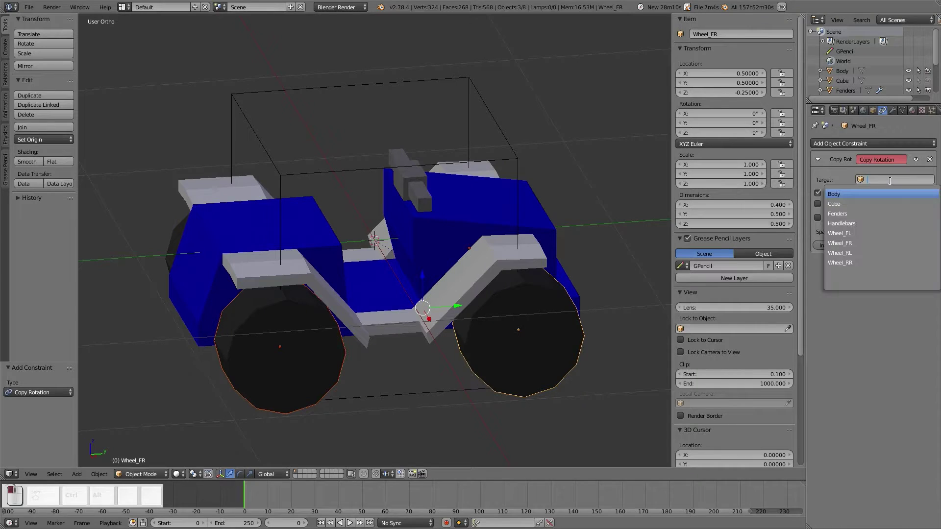
left_click(861, 252)
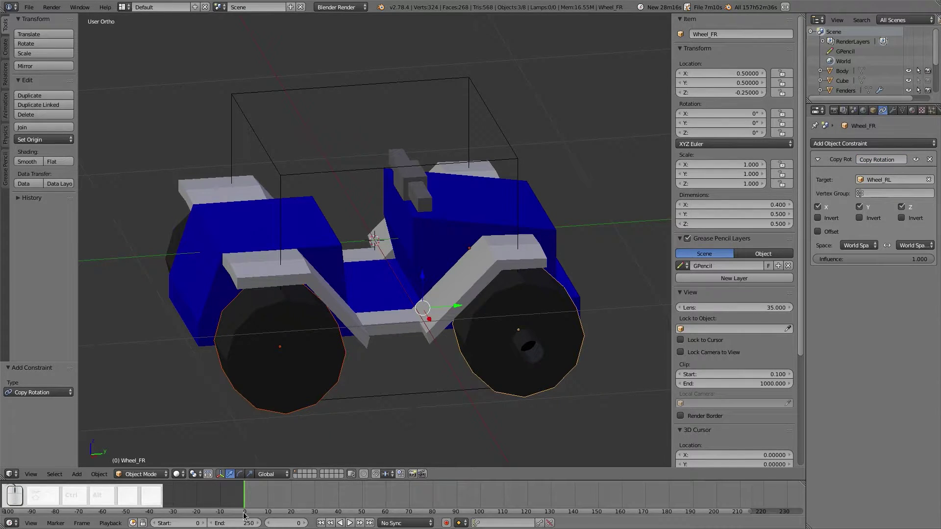
Limit Wheel_FR's Copy Rotation constraint to the X axis and advance through the first frames to check the rotation
left_click_drag(254, 501, 235, 505)
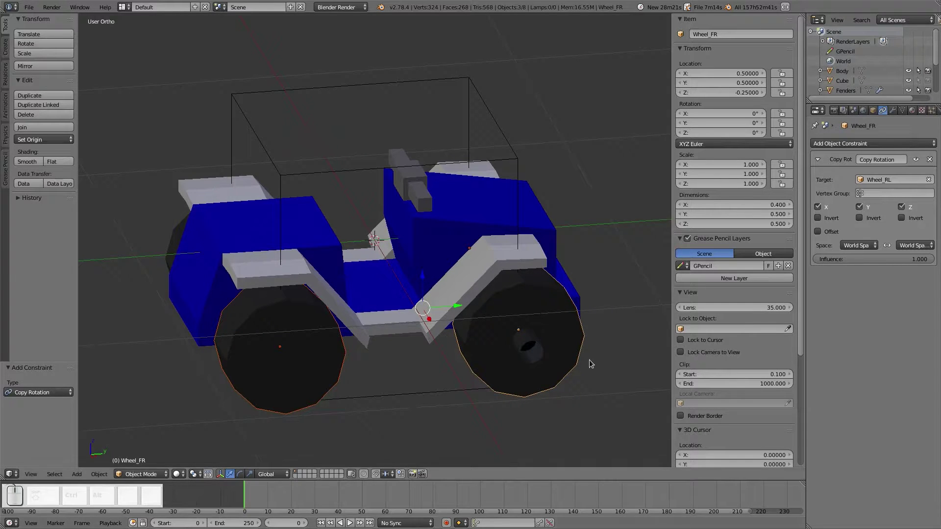
left_click(859, 207)
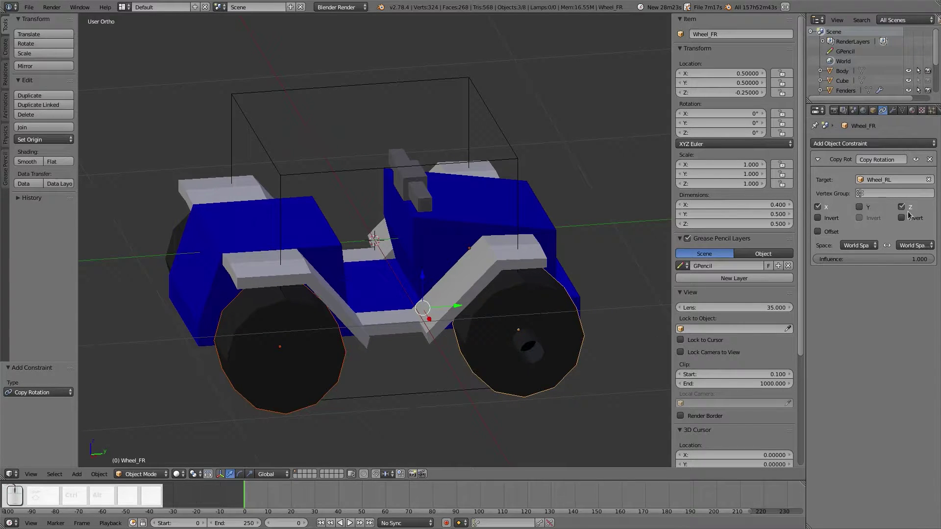
left_click(903, 208)
left_click_drag(348, 504, 248, 493)
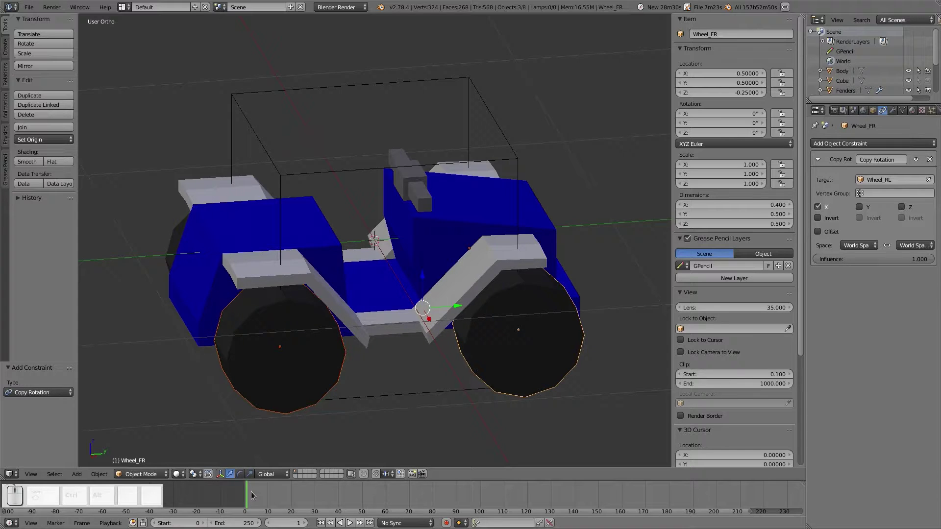
key("Right")
key("Right")
key("Right")
key("Right")
key("Right")
key("Right")
key("Right")
key("Right")
key("Right")
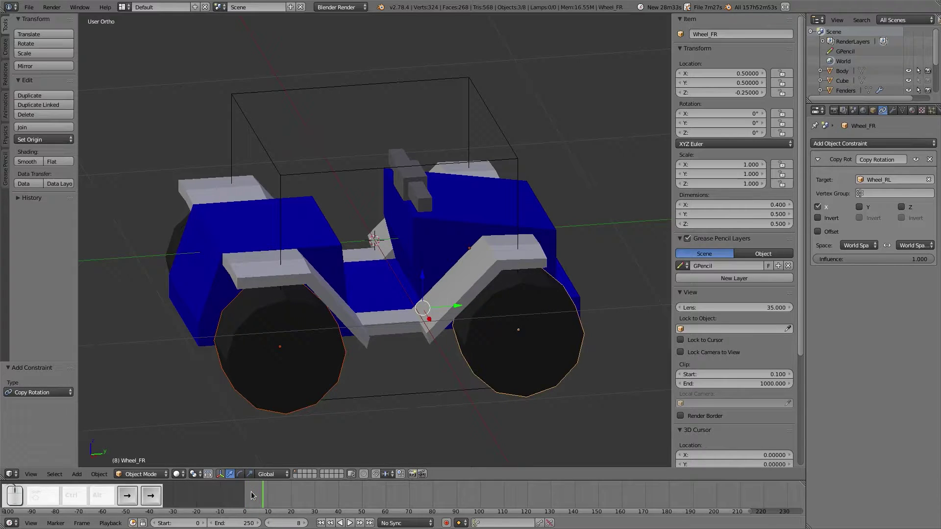
Invert the X axis of Wheel_FR's Copy Rotation constraint and check its rotation over the following frames
left_click(818, 218)
key("Right")
key("Right")
key("Right")
key("Right")
key("Right")
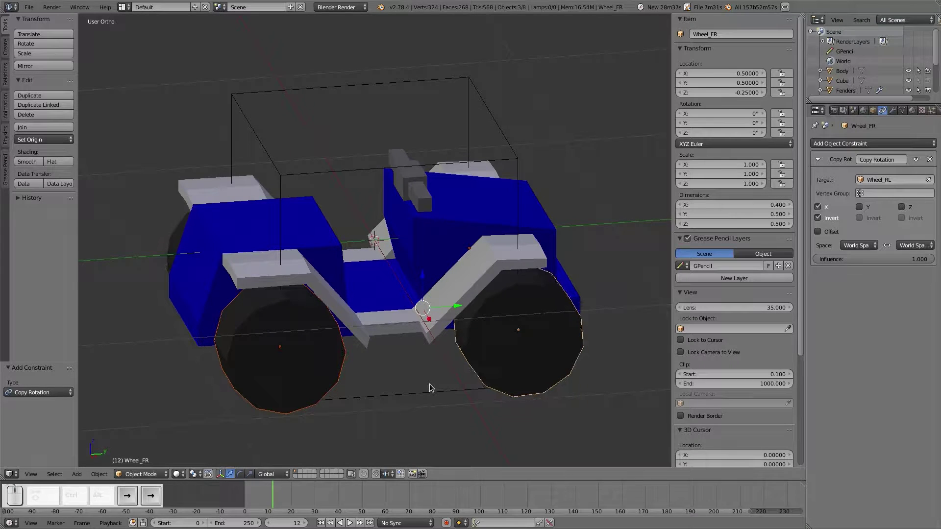
key("Right")
key("Right")
key("Right")
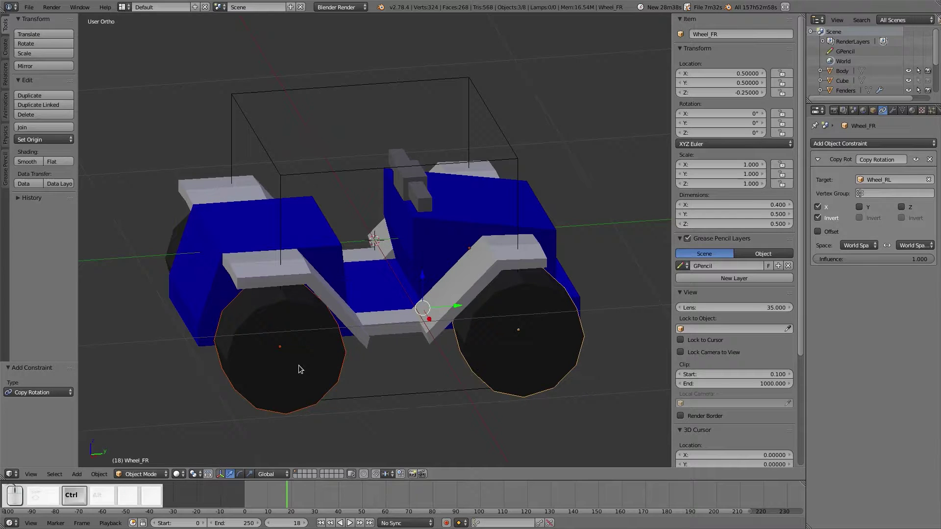
key("ctrl+l")
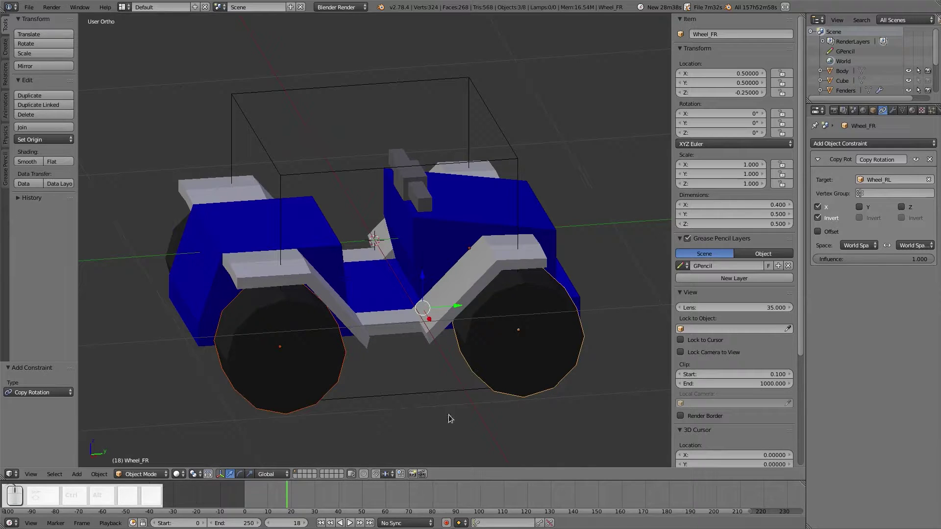
left_click(470, 409)
Add a Copy Rotation constraint to Wheel_RR, limited to the X axis and inverted
right_click(328, 362)
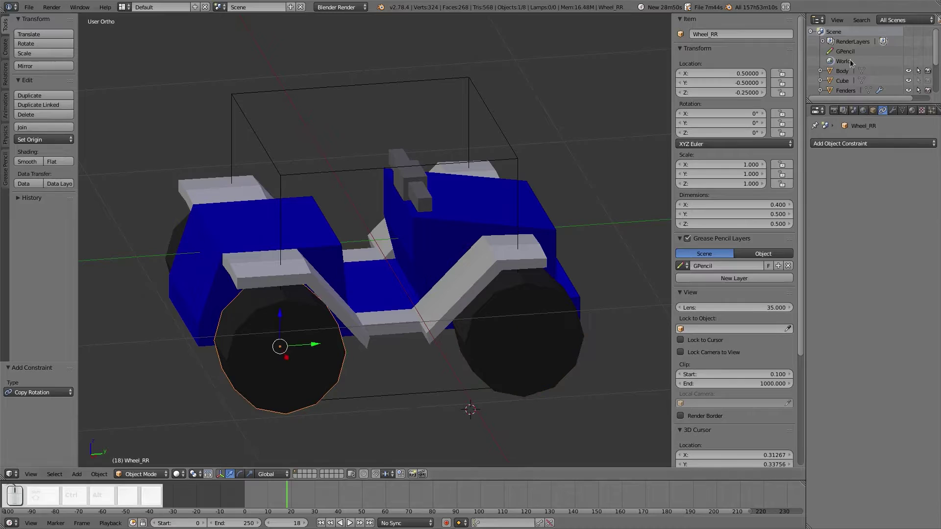
left_click(857, 144)
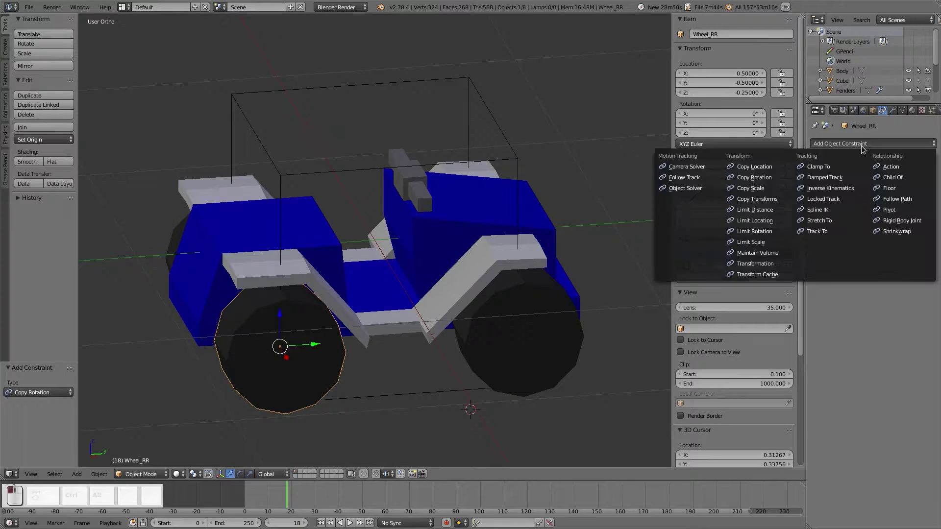
left_click(748, 179)
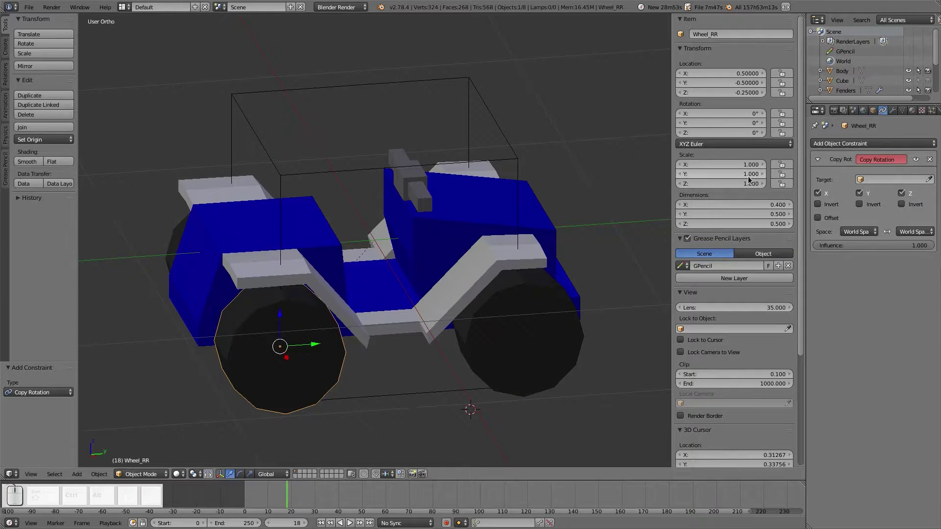
left_click(859, 193)
left_click(902, 194)
left_click(817, 205)
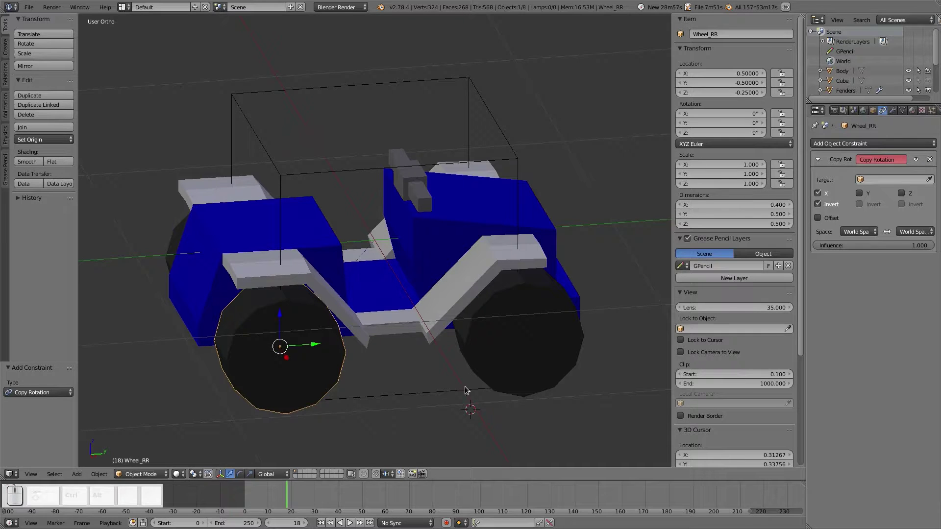
Set Wheel_RL as the target of Wheel_RR's Copy Rotation constraint and scrub the timeline to check it
mouse_move(258, 496)
left_mouse_down()
mouse_move(239, 496)
mouse_move(263, 501)
left_mouse_up()
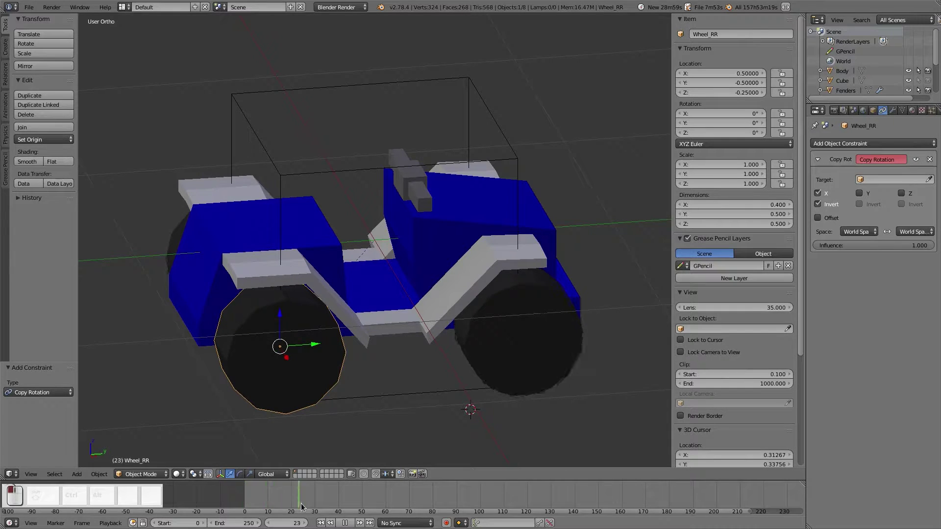
key("Escape")
left_click(875, 180)
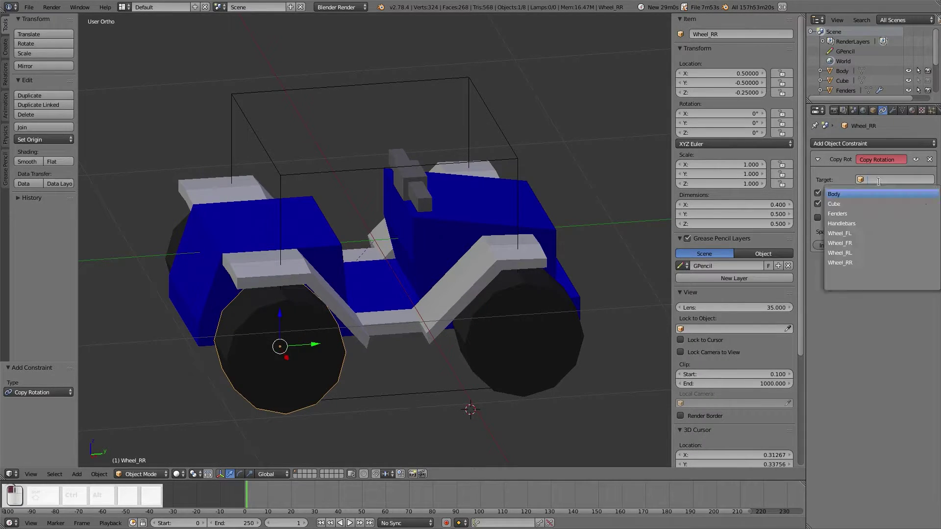
left_click(861, 264)
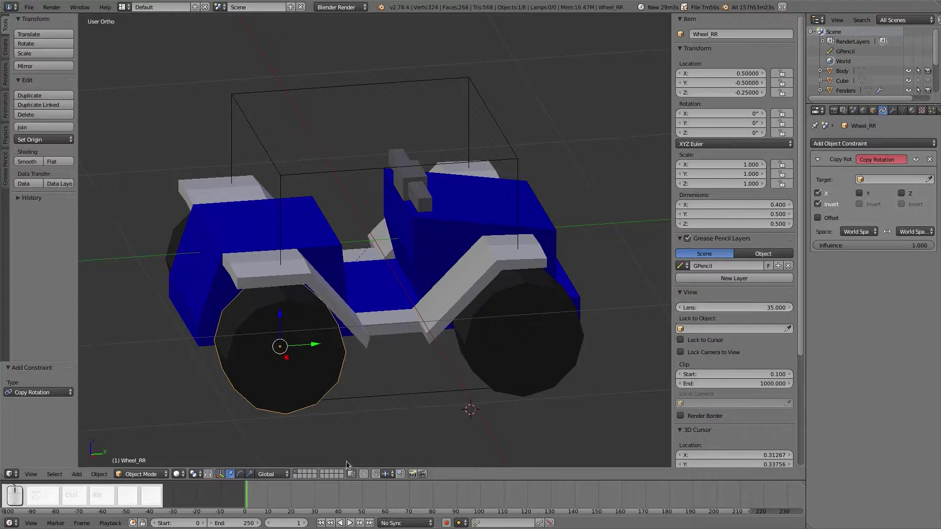
left_click(875, 180)
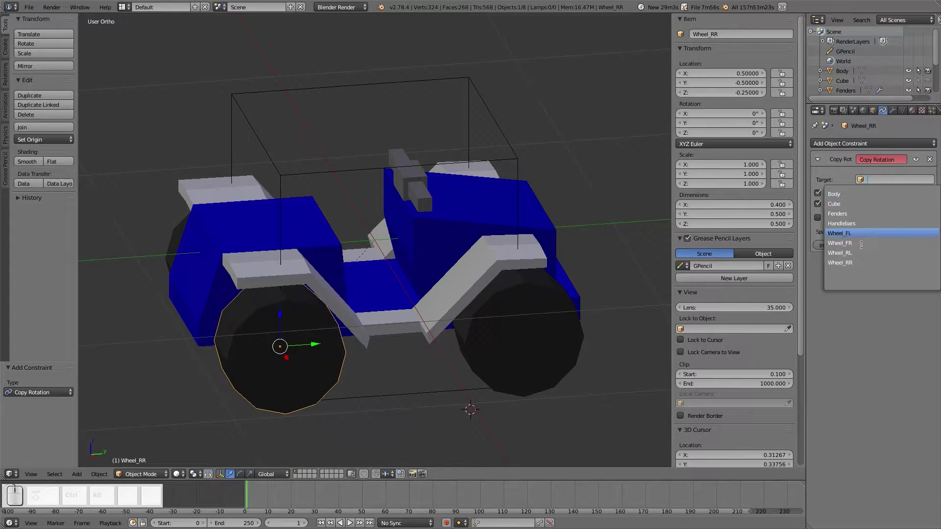
left_click(863, 253)
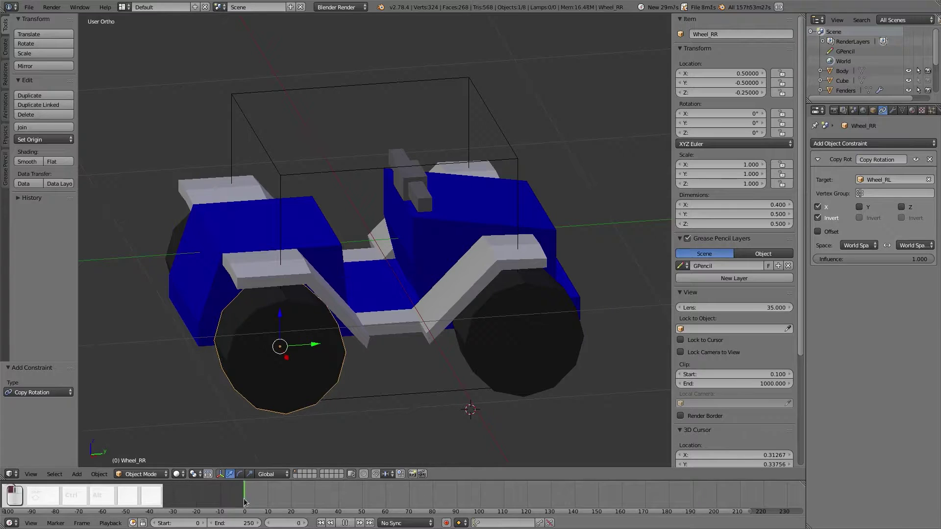
left_click_drag(243, 498, 277, 499)
Add a Copy Rotation constraint to Wheel_FL targeting Wheel_RL, limited to the X axis
middle_click_drag(309, 458, 490, 330)
right_click(490, 331)
left_click(836, 143)
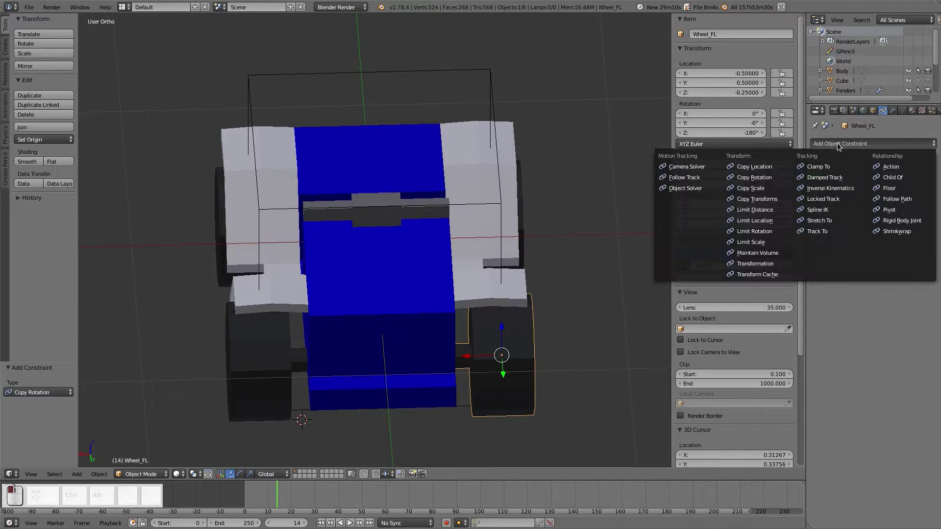
left_click(757, 178)
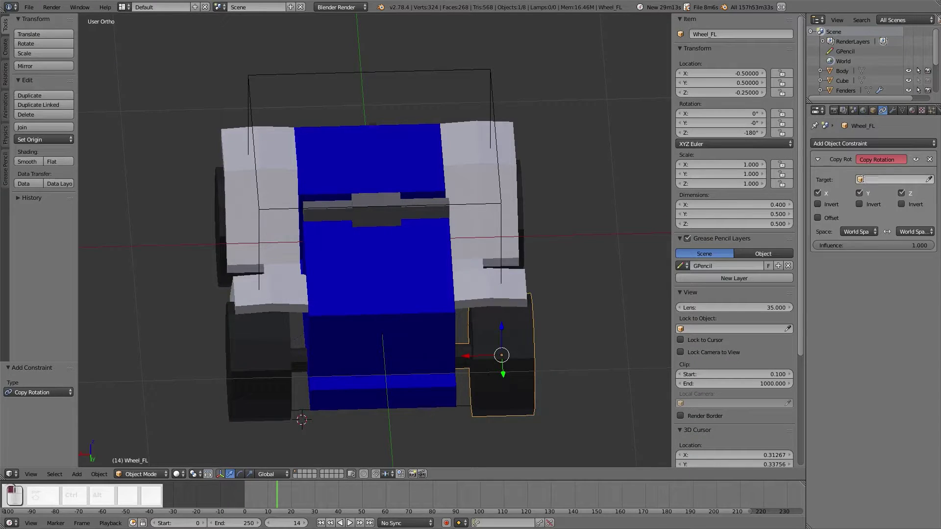
left_click(882, 179)
left_click(847, 253)
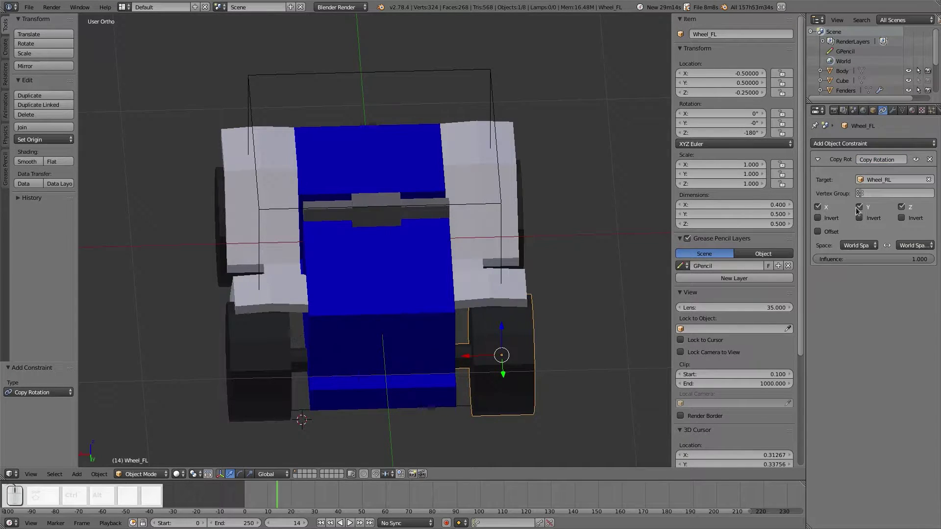
left_click(901, 207)
Scrub to frame 19 and compare the wheels' rotations and constraint settings by selecting them in turn
mouse_move(276, 496)
left_mouse_down()
mouse_move(266, 477)
mouse_move(261, 496)
mouse_move(289, 498)
left_mouse_up()
middle_click_drag(355, 326, 439, 342)
right_click(446, 352)
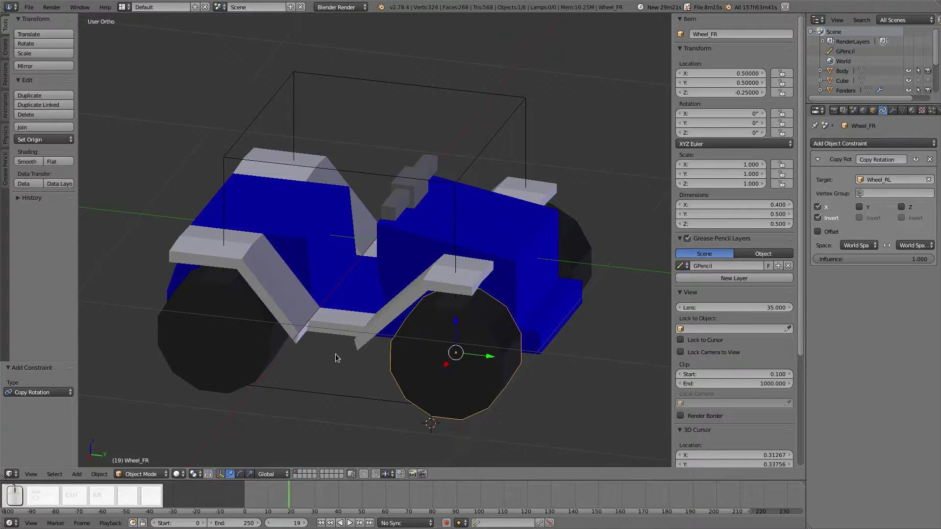
right_click(233, 345)
right_click(568, 262)
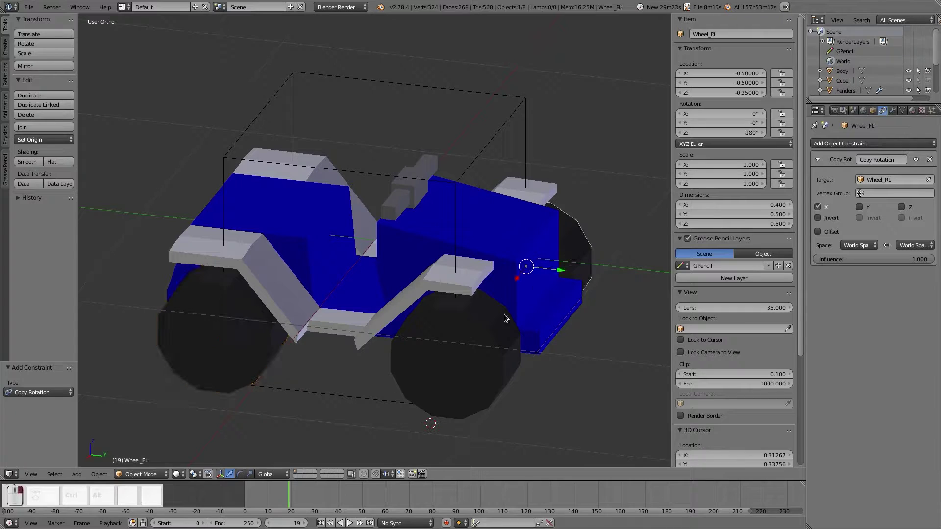
right_click(463, 352)
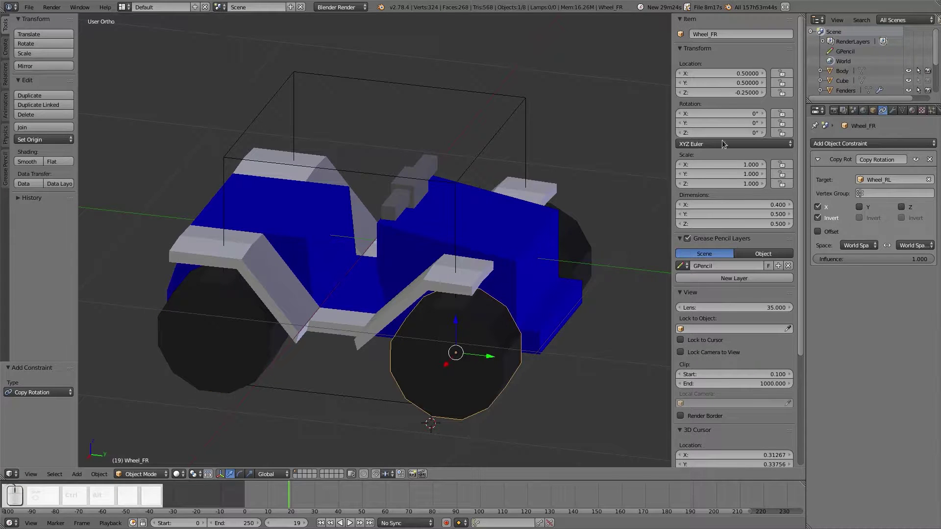
right_click(578, 249)
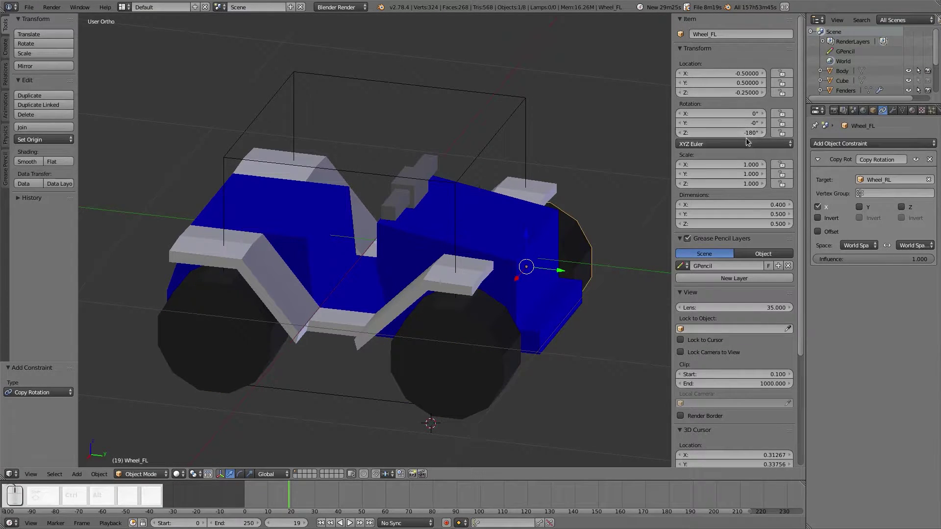
Select Wheel_RL and Wheel_FL together and apply their object transform for rotation only
middle_click_drag(467, 266, 334, 269)
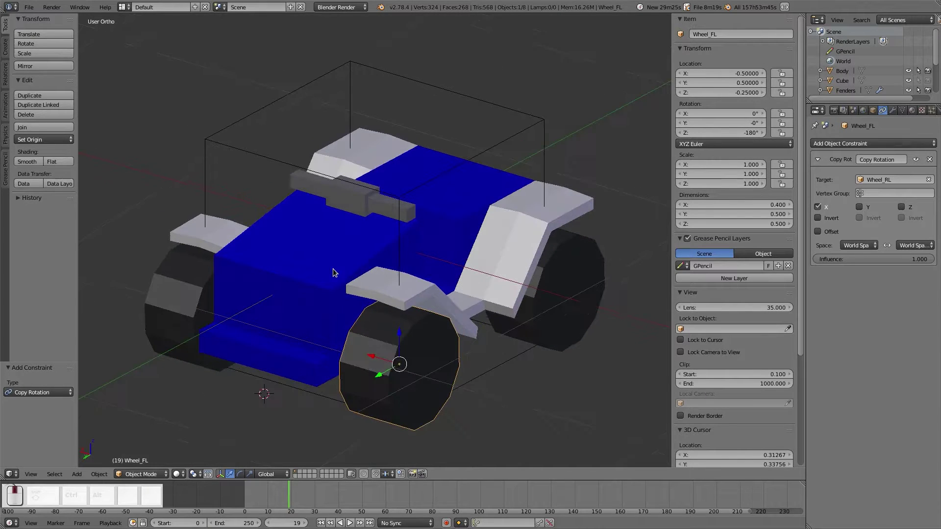
right_click(583, 301)
right_click(556, 319)
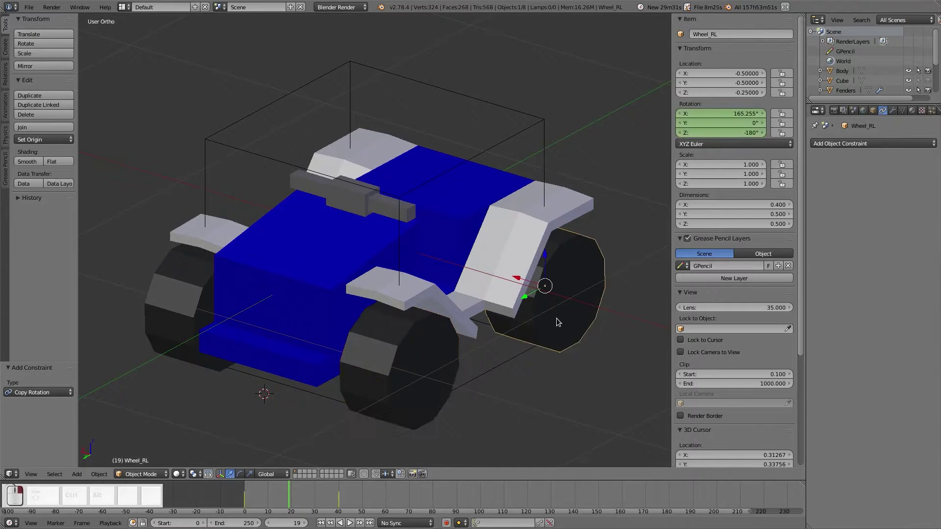
right_click(434, 402, "shift")
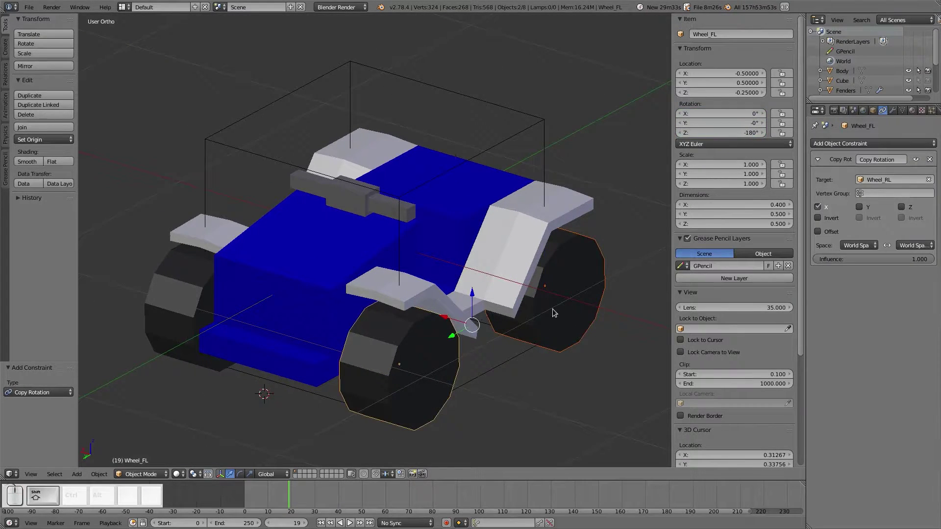
key("space")
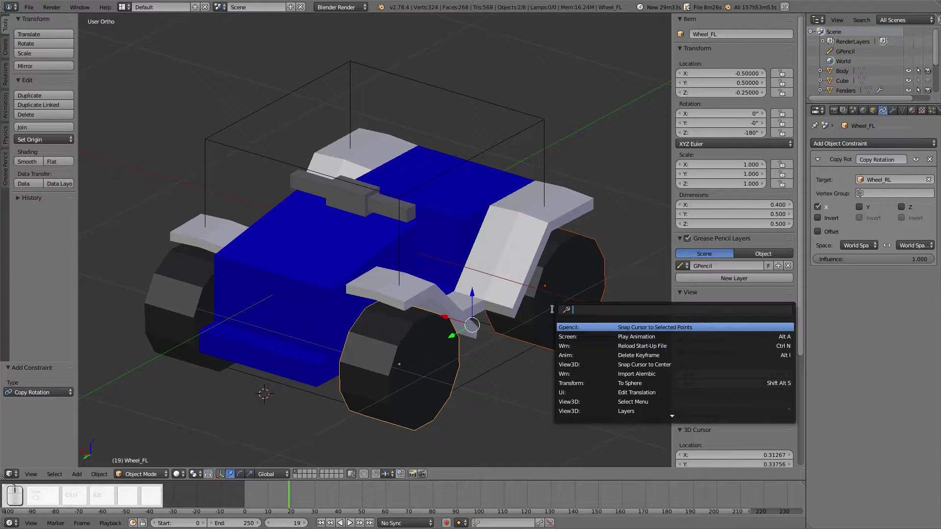
type("appl")
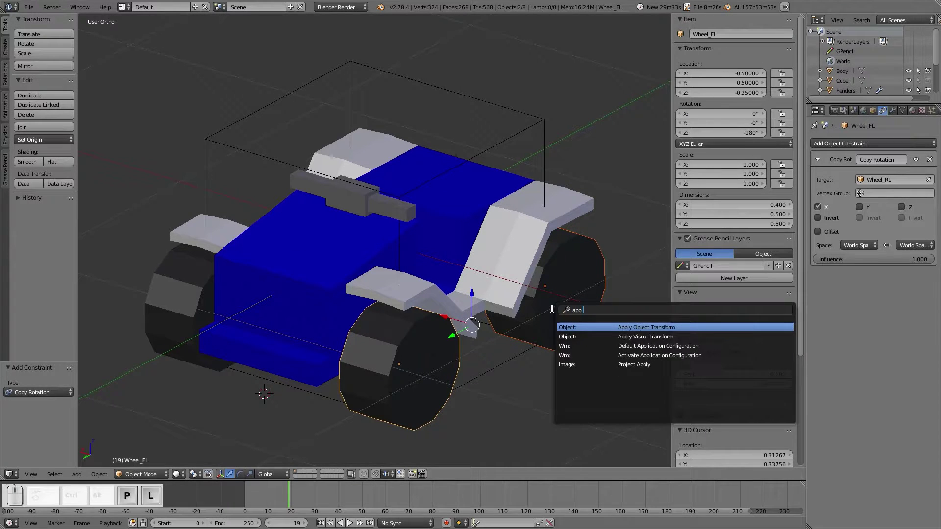
type("y")
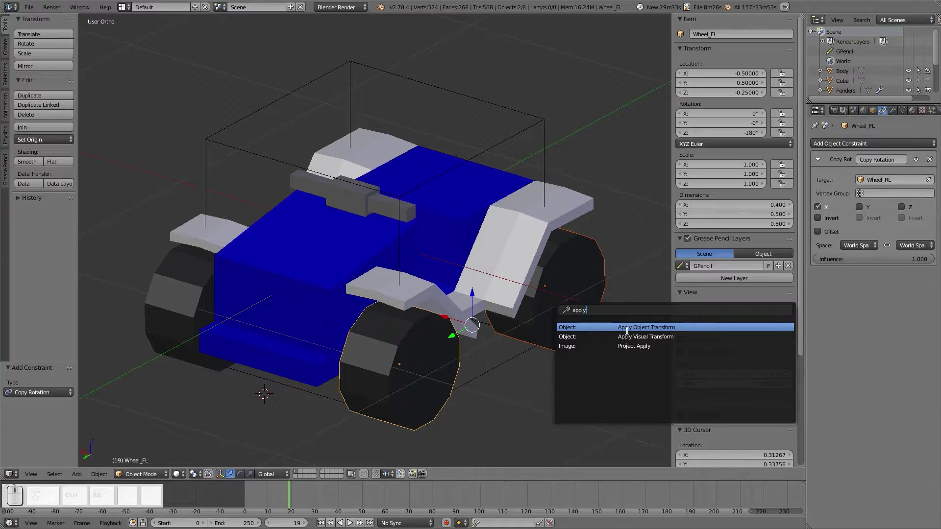
left_click(660, 327)
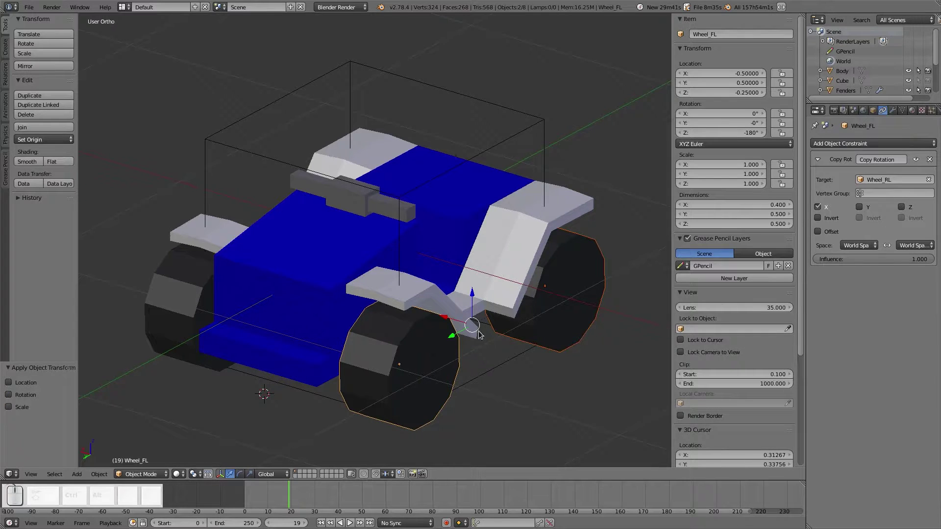
left_click(8, 395)
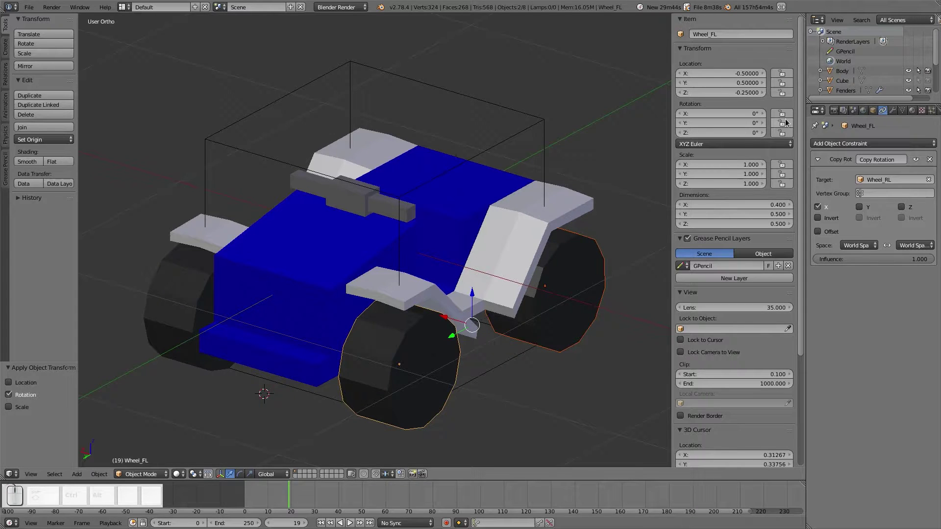
Scrub from frame 0 to frame 16 and compare the rotations and constraint settings of Wheel_RR and Wheel_RL
mouse_move(242, 499)
left_mouse_down()
mouse_move(294, 500)
mouse_move(231, 500)
left_mouse_up()
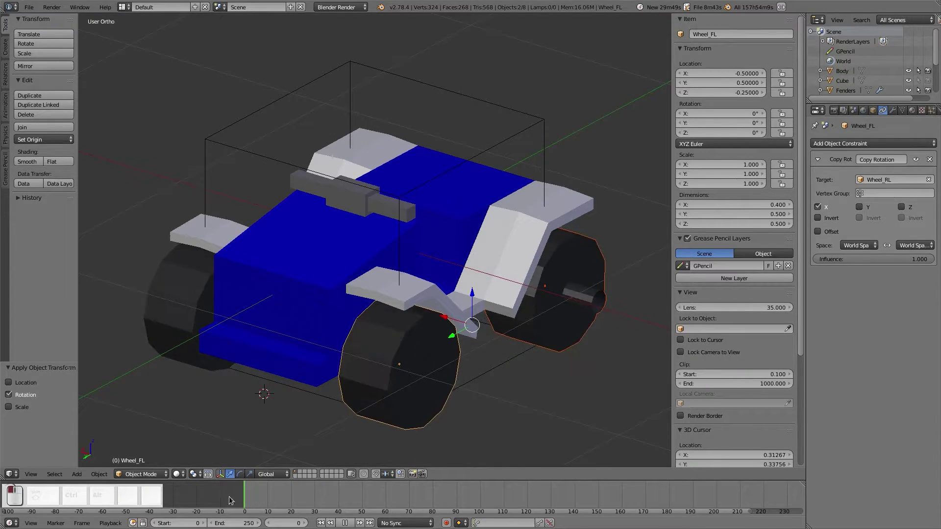
middle_click_drag(314, 338, 356, 346)
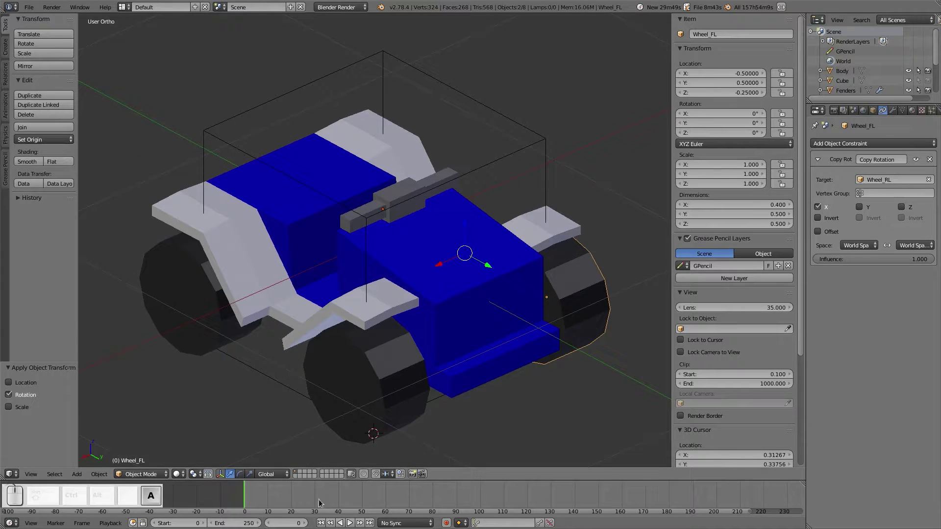
right_click(222, 320)
left_click_drag(235, 495, 282, 499)
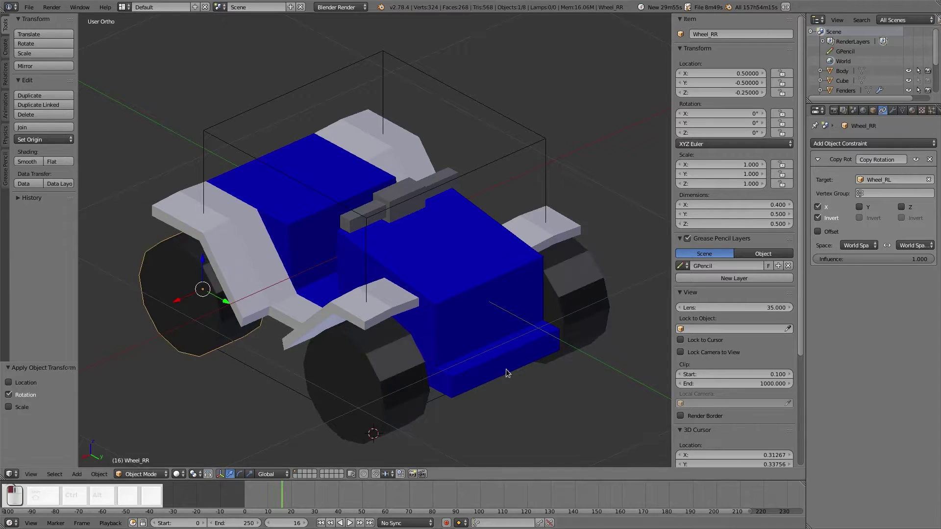
middle_click_drag(504, 374, 598, 309)
right_click(559, 309)
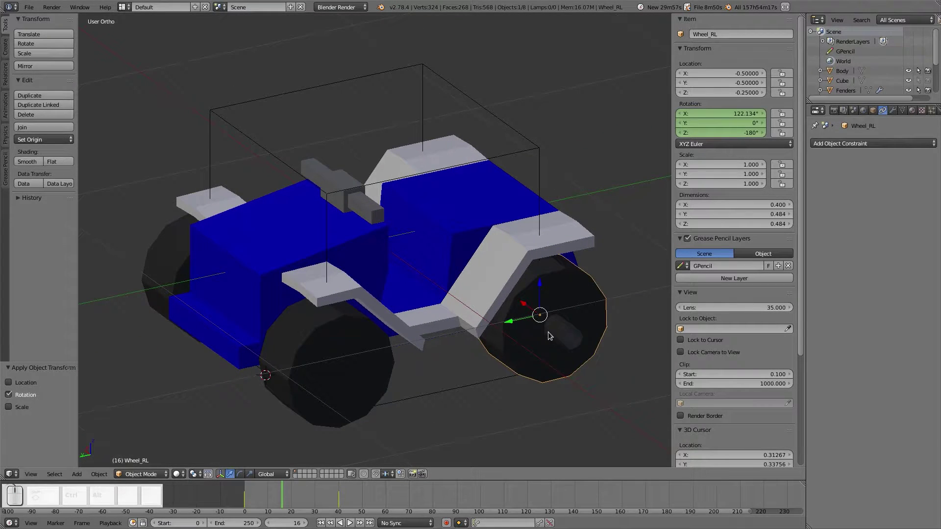
At frame 0, clear Wheel_RL's rotation keyframe, set its Z rotation to 0° and keyframe the rotation again
left_click_drag(280, 492, 244, 498)
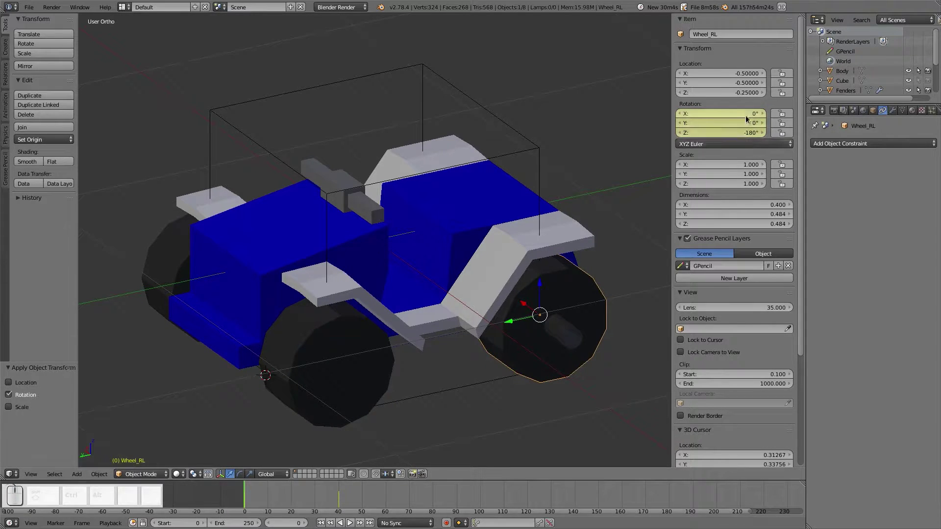
key("alt+i")
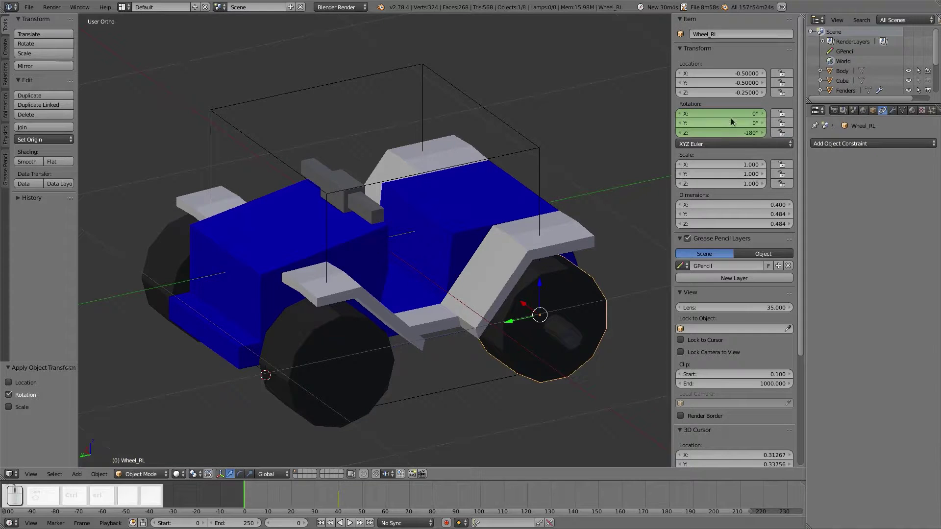
key("alt+i")
left_click(731, 133)
type("-180d")
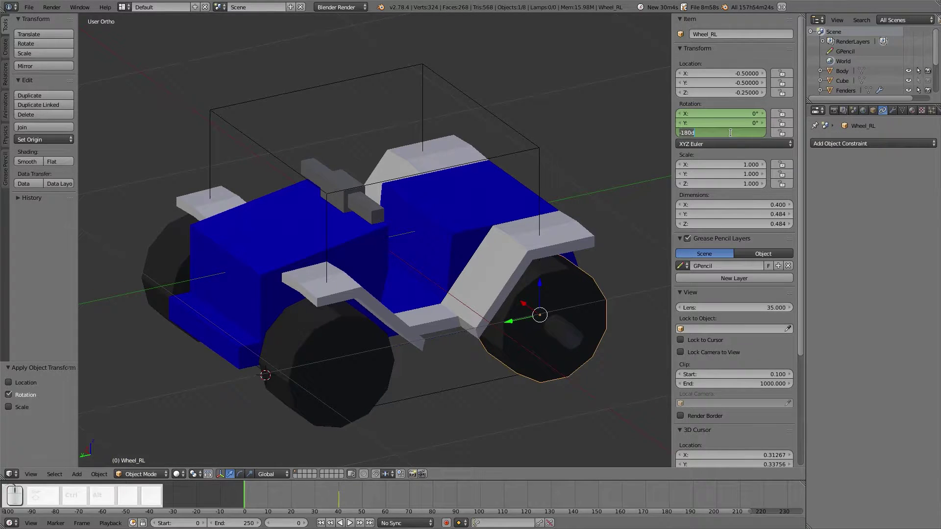
type("0")
key("Return")
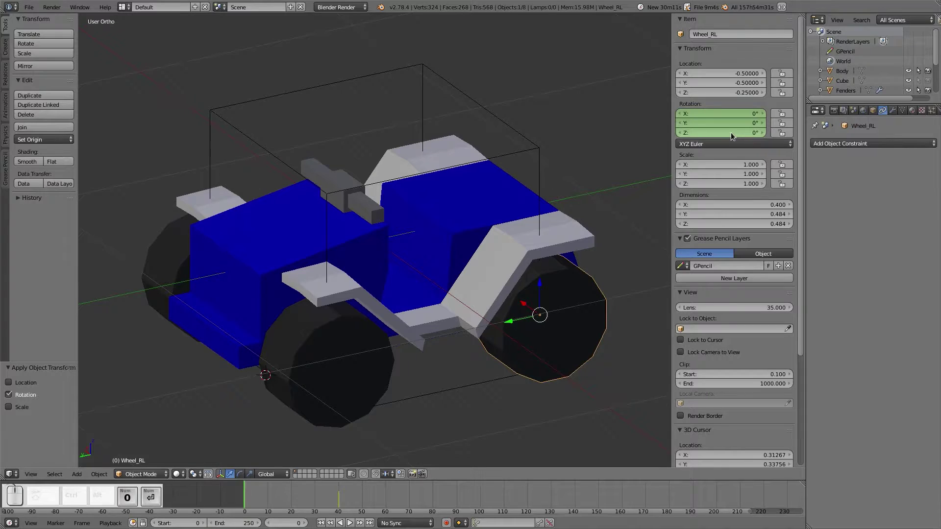
key("i")
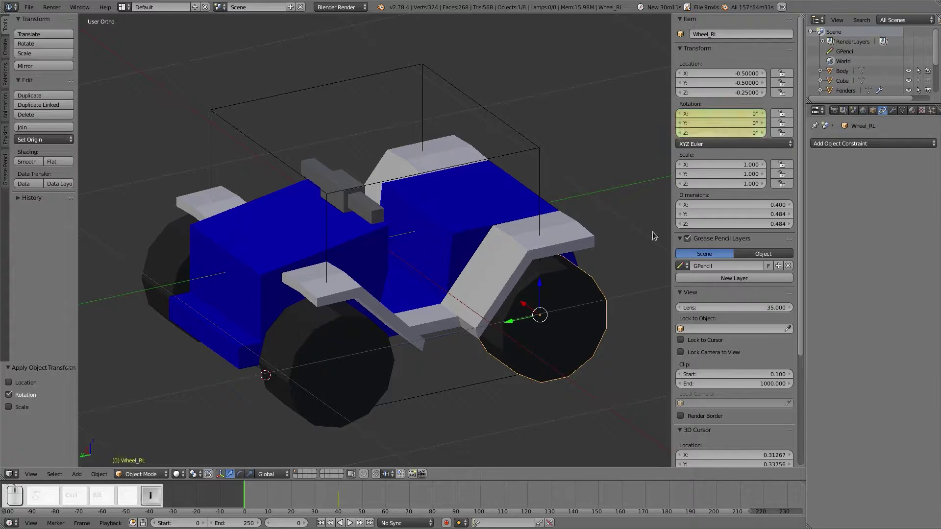
At frame 40, set Wheel_RL's Z rotation to 0° and keyframe its rotation
left_click(340, 501)
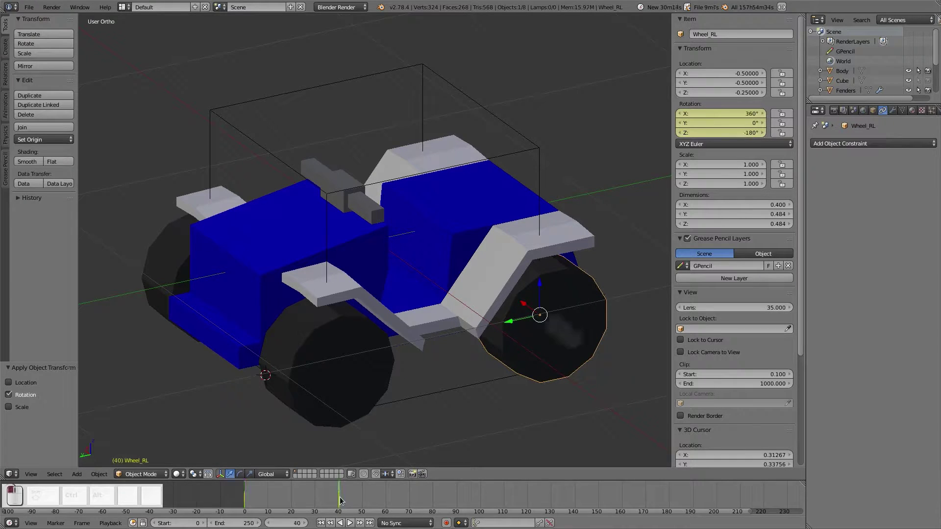
left_click(734, 134)
type("0")
key("Return")
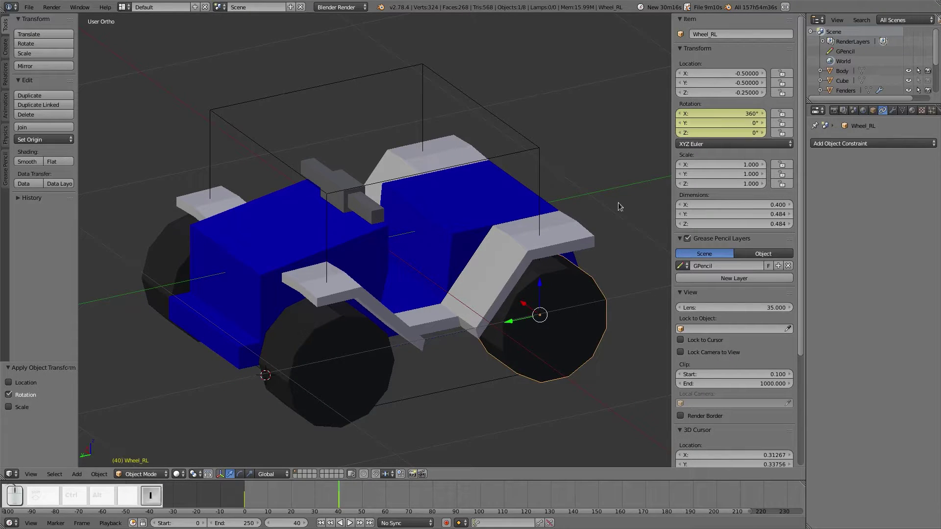
Invert the X axis in Wheel_FL's Copy Rotation constraint and scrub the timeline to check the wheels' motion
left_click(240, 494)
left_click_drag(241, 494, 280, 490)
right_click(341, 336)
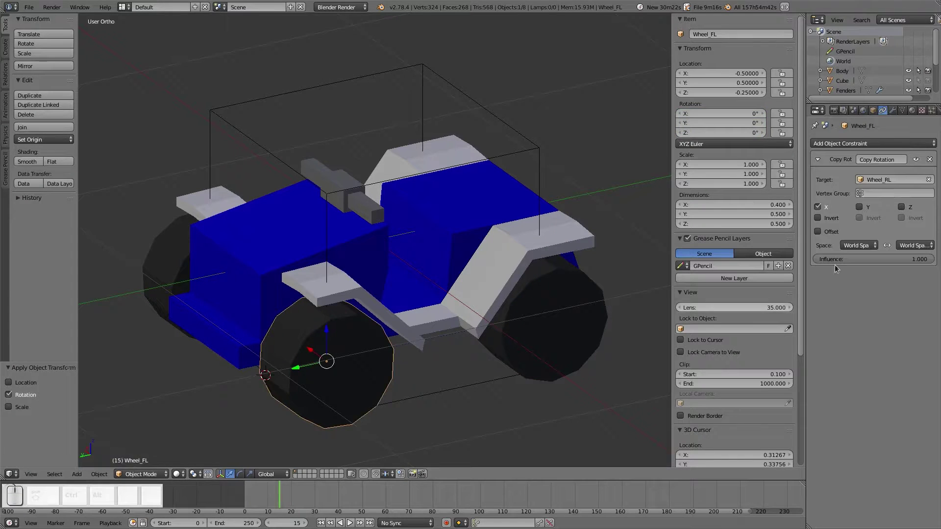
left_click(818, 218)
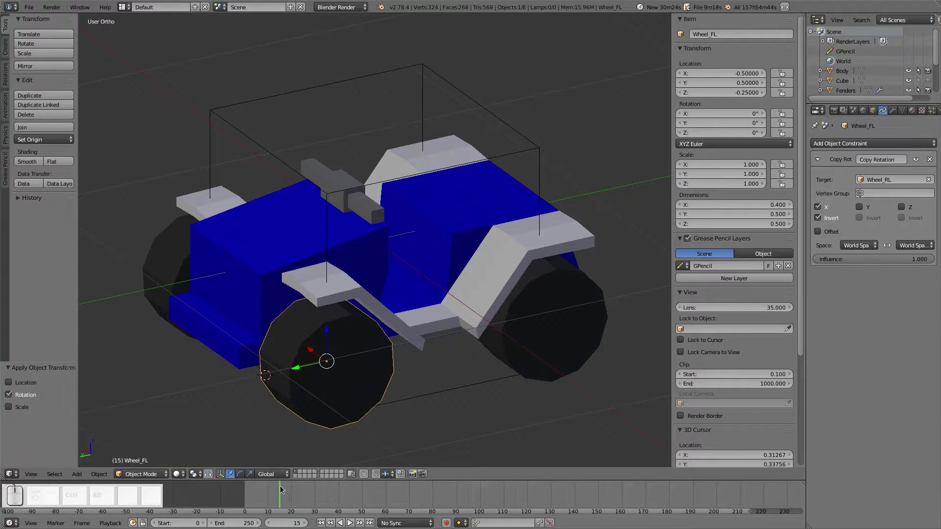
mouse_move(281, 488)
left_mouse_down()
mouse_move(230, 496)
mouse_move(275, 493)
left_mouse_up()
Set Wheel_RL's X rotation to -360° at frame 40
right_click(575, 309)
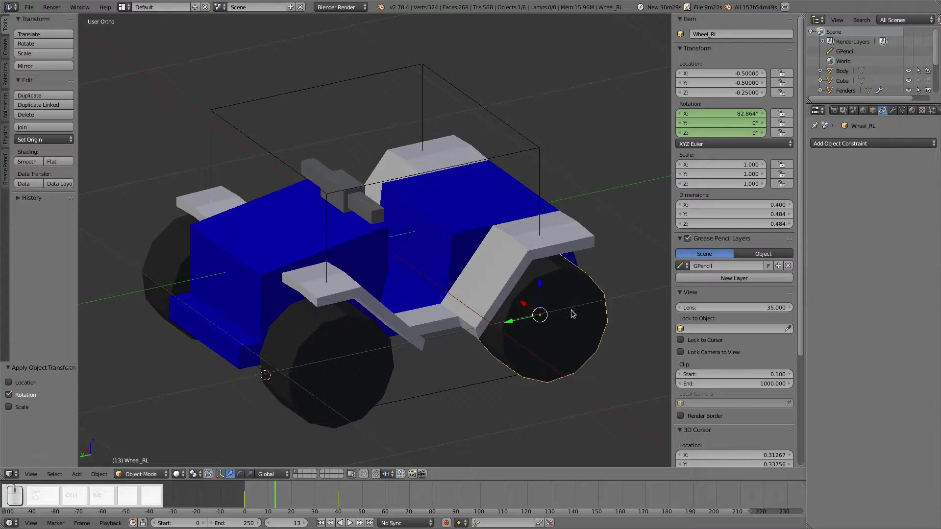
left_click(340, 500)
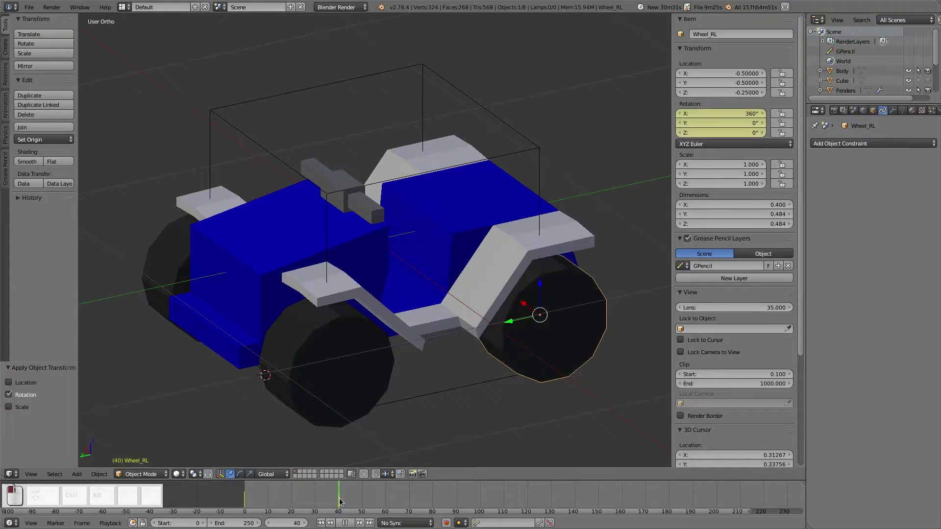
left_click(745, 114)
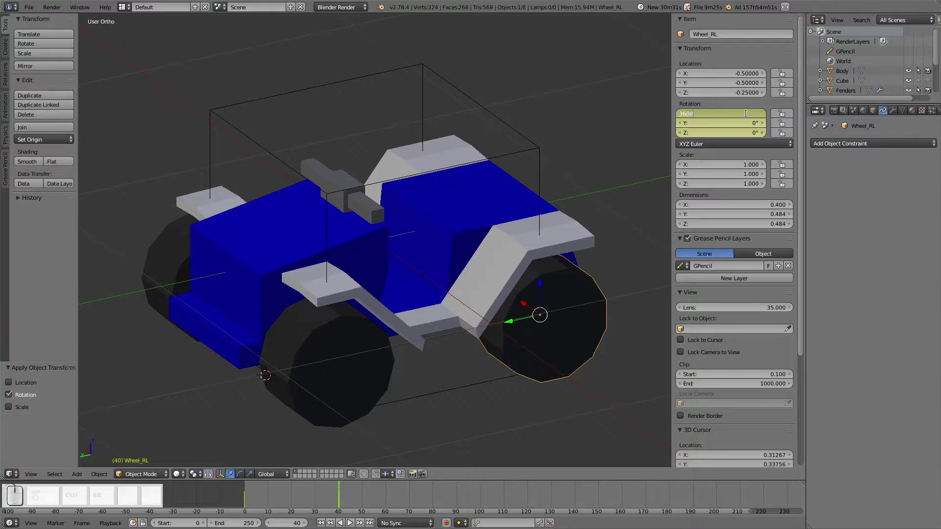
key("Left")
key("Left")
type("-")
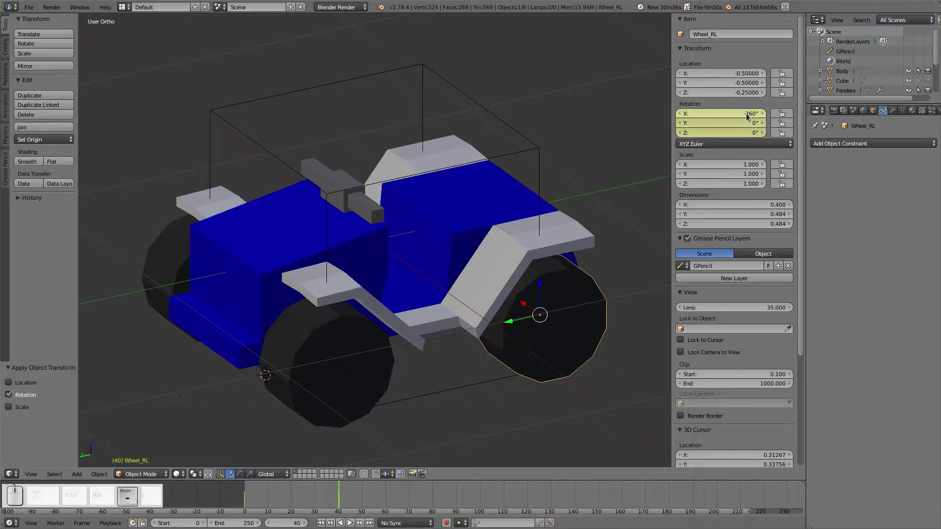
key("Return")
Turn off X inversion in the Copy Rotation constraints of Wheel_FR and Wheel_RR, and scrub the timeline to check
right_click(362, 350)
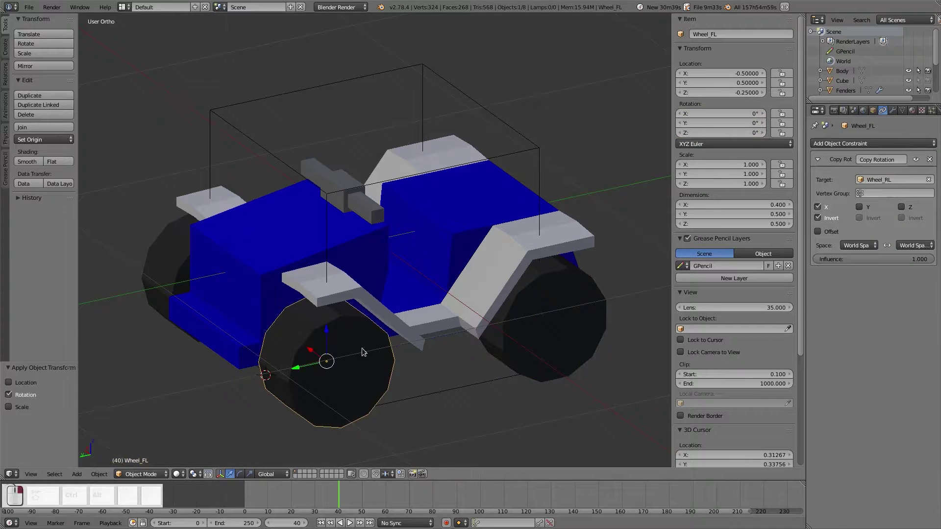
right_click(163, 269)
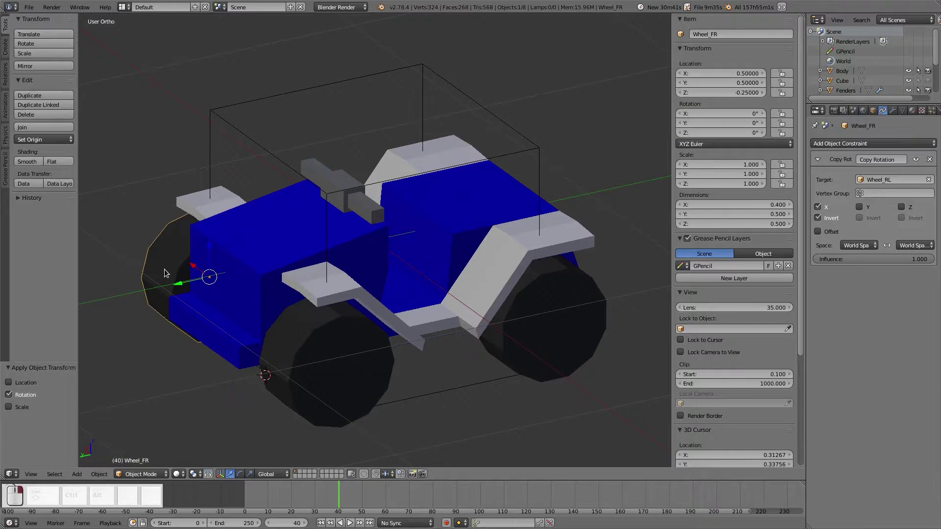
left_click(818, 217)
middle_click_drag(403, 256, 338, 273)
right_click(207, 266)
left_click(817, 218)
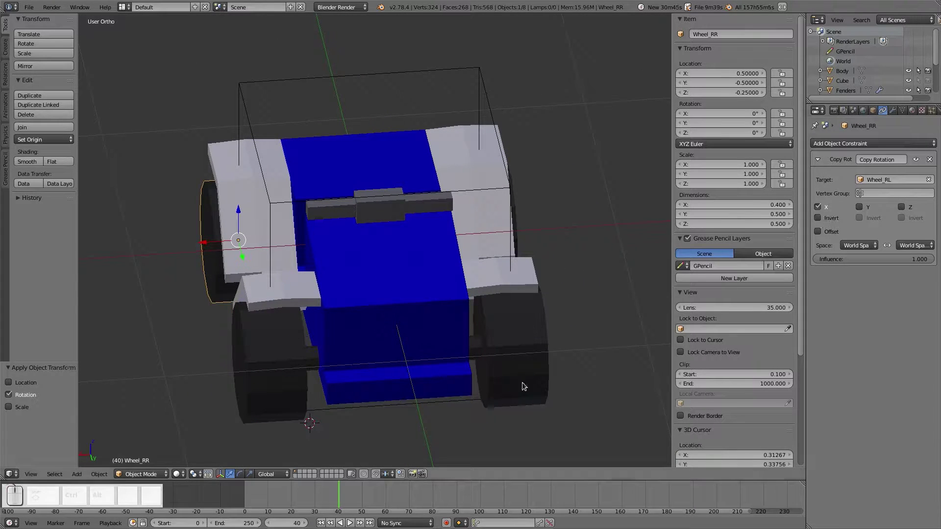
left_click(243, 496)
left_click_drag(243, 496, 291, 494)
Inspect the handlebars and the underside of the quad bike, and add a single-bone armature at the 3D cursor
right_click(383, 222)
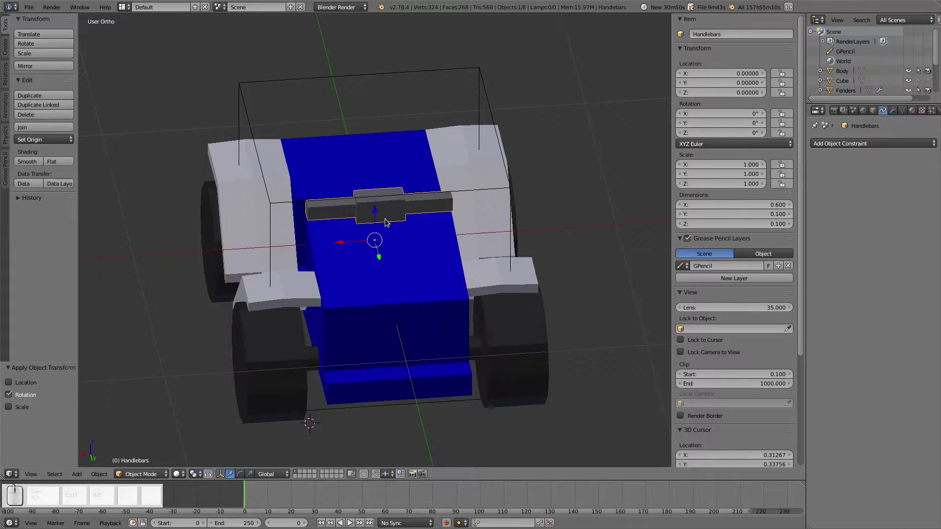
middle_click_drag(388, 248, 414, 231)
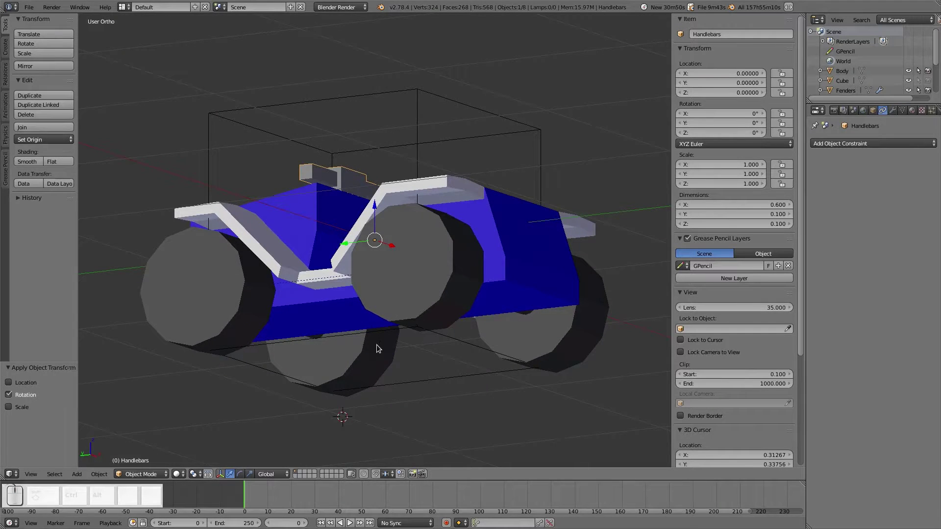
middle_click_drag(378, 348, 566, 392)
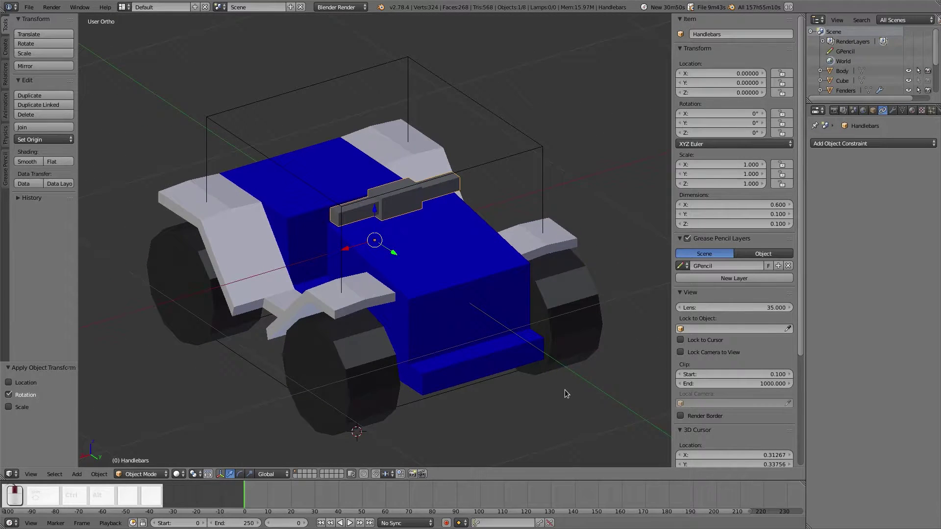
key("shift+a")
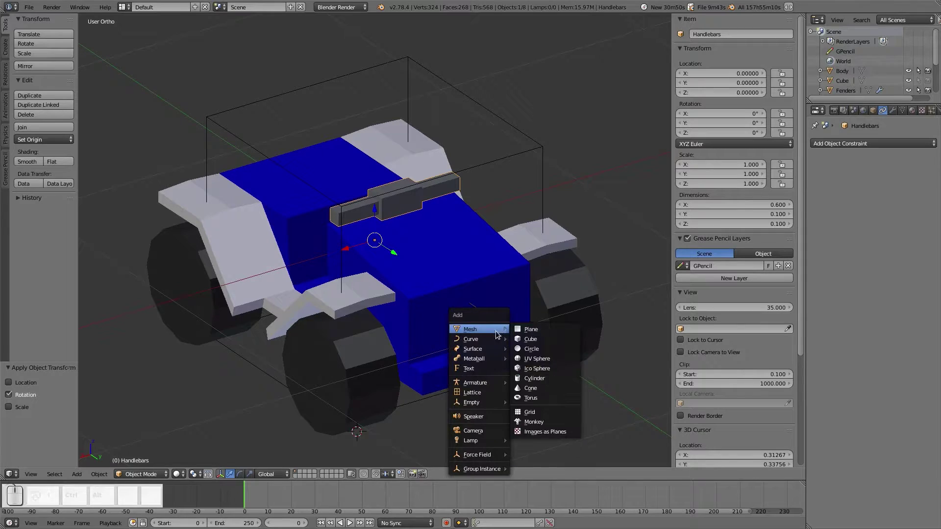
mouse_move(490, 383)
left_click(528, 386)
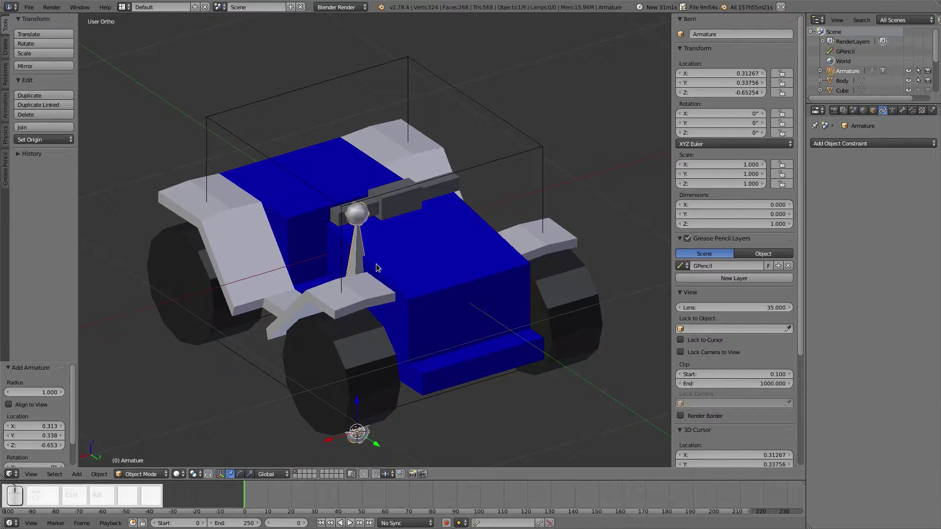
Reset the 3D cursor to the world origin and set the armature's location to 0 on X, Y and Z
key("shift+c")
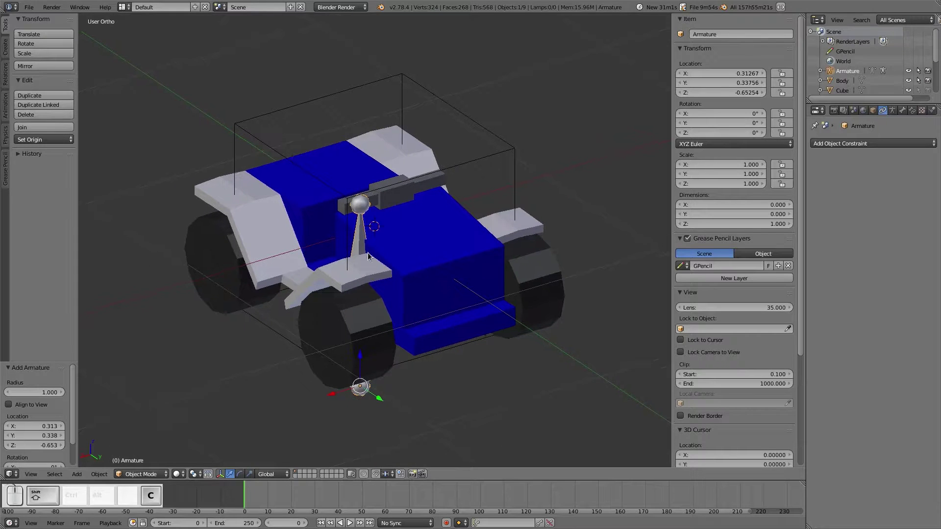
left_click(732, 73)
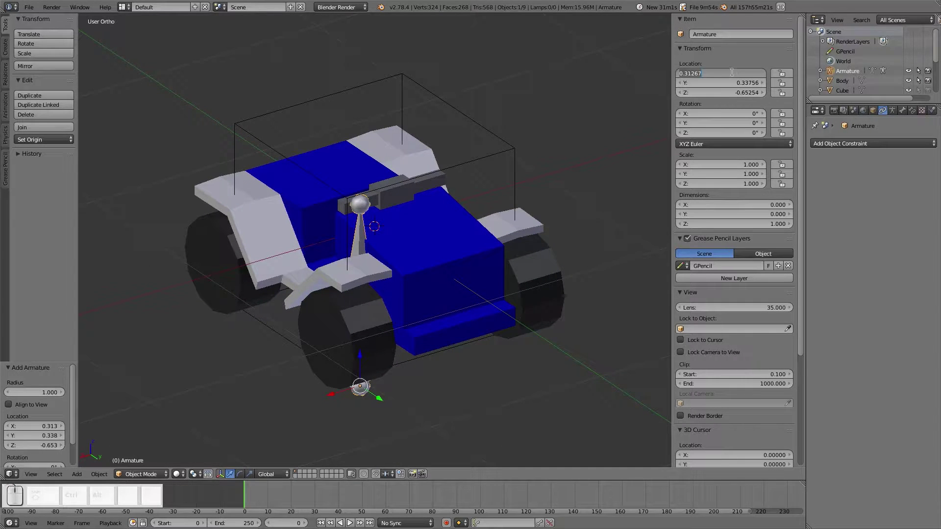
type("0")
key("Tab")
type("0")
key("Tab")
type("0")
key("Return")
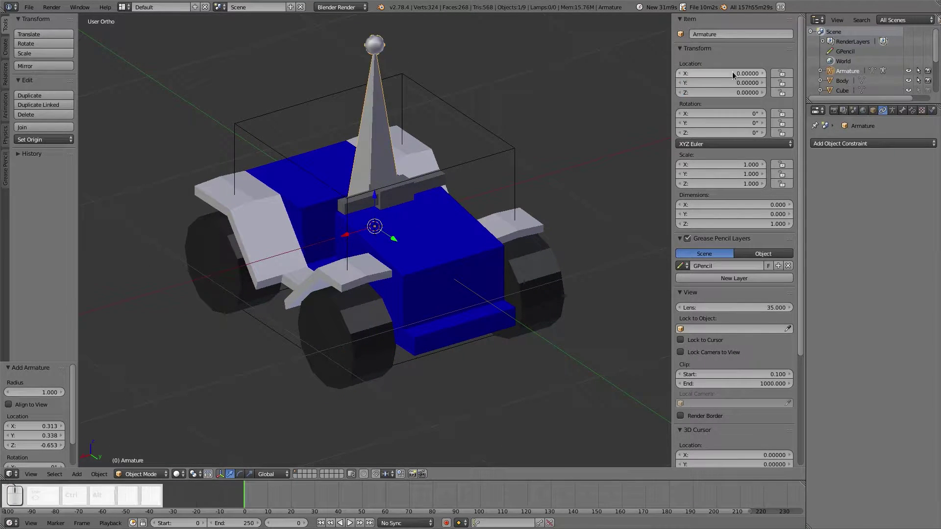
Show the scene in wireframe shading and view the quad bike orthographically from above
key("z")
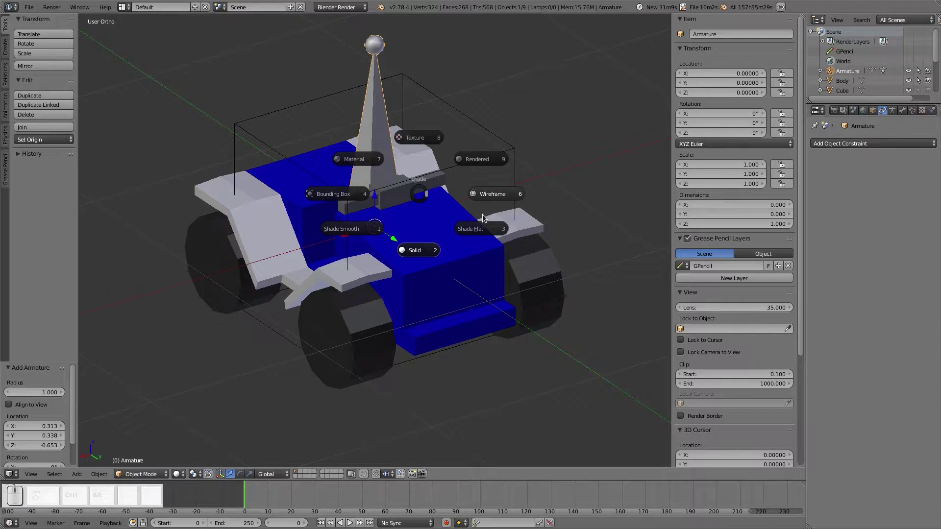
left_click(489, 199)
key("KP_7")
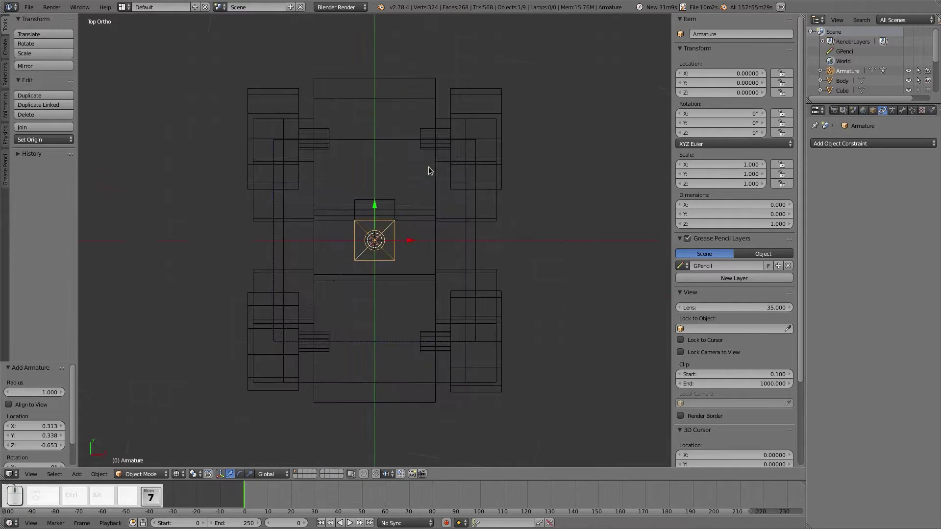
Duplicate the armature object to X 0.3, Y 0.5, and copy that duplicate to X -0.3 at the other front wheel
key("shift+d")
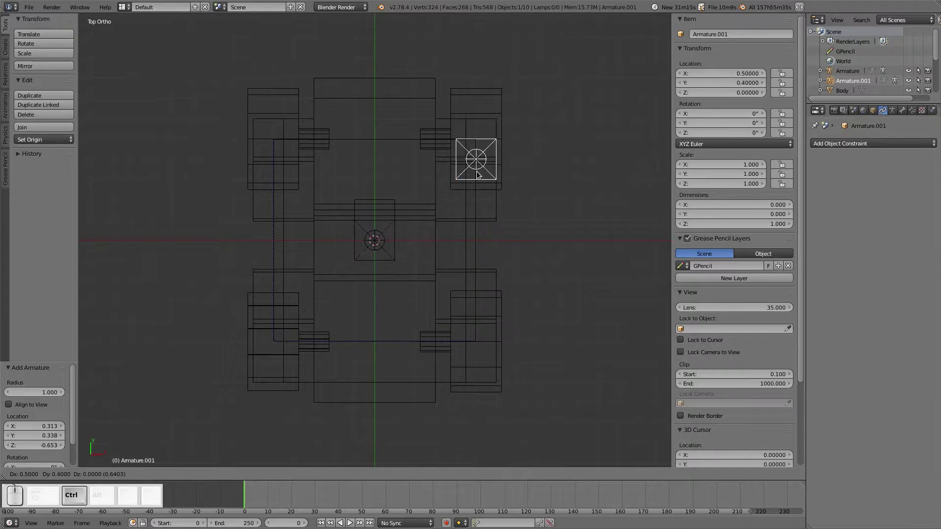
left_click(438, 154, "ctrl")
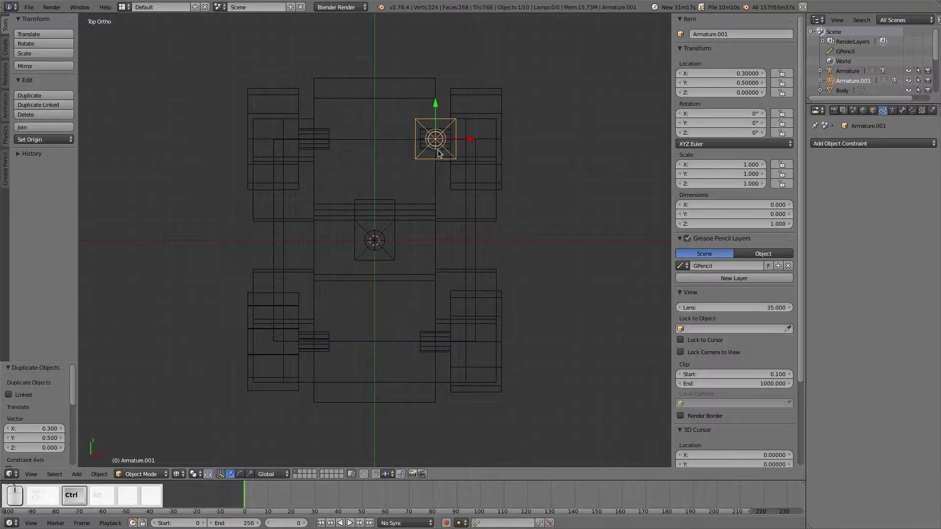
key("shift+d")
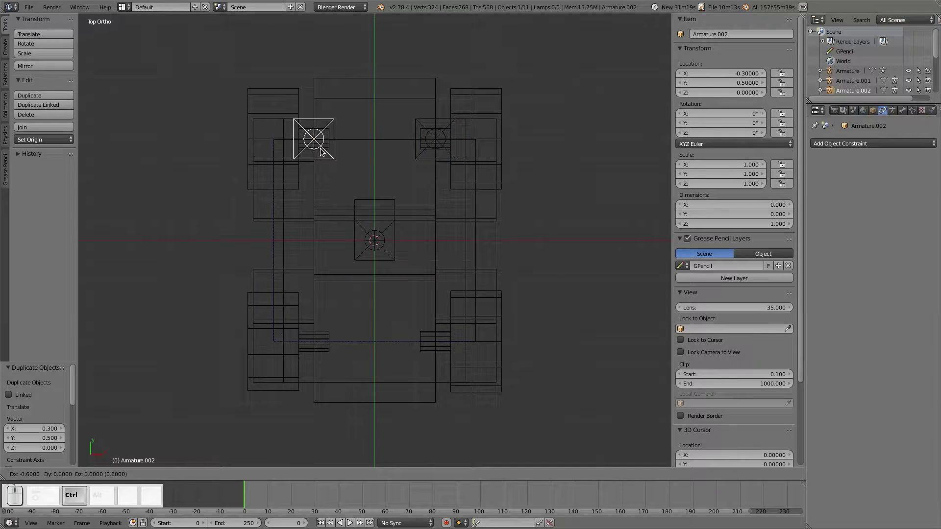
left_click(321, 152, "ctrl")
middle_click_drag(503, 222, 411, 210)
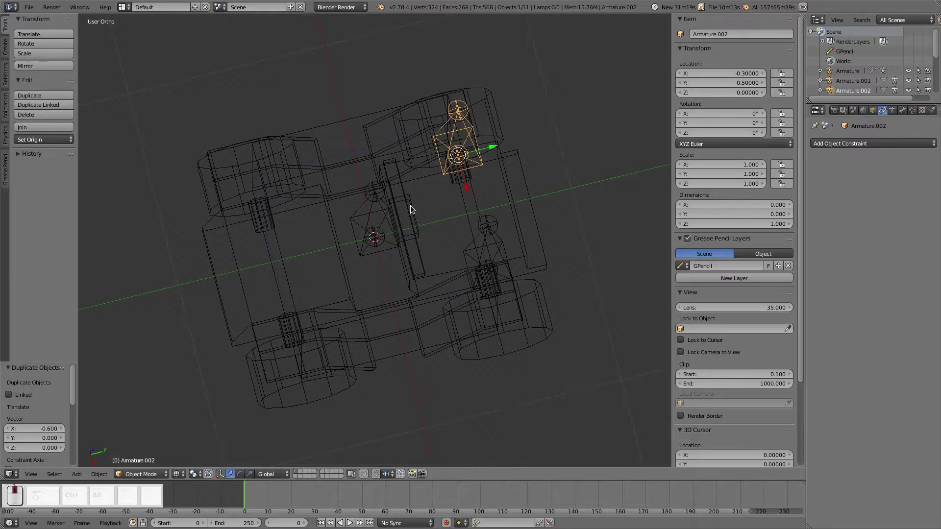
Lower both duplicated armatures along Z to -0.25 so they sit on the front axle
key("KP_3")
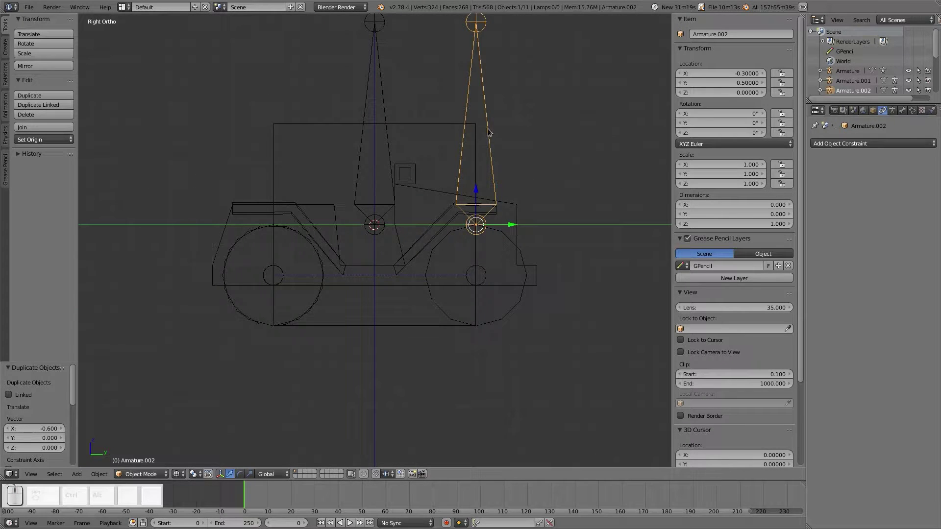
middle_click_drag(493, 136, 458, 124)
right_click(431, 96, "shift")
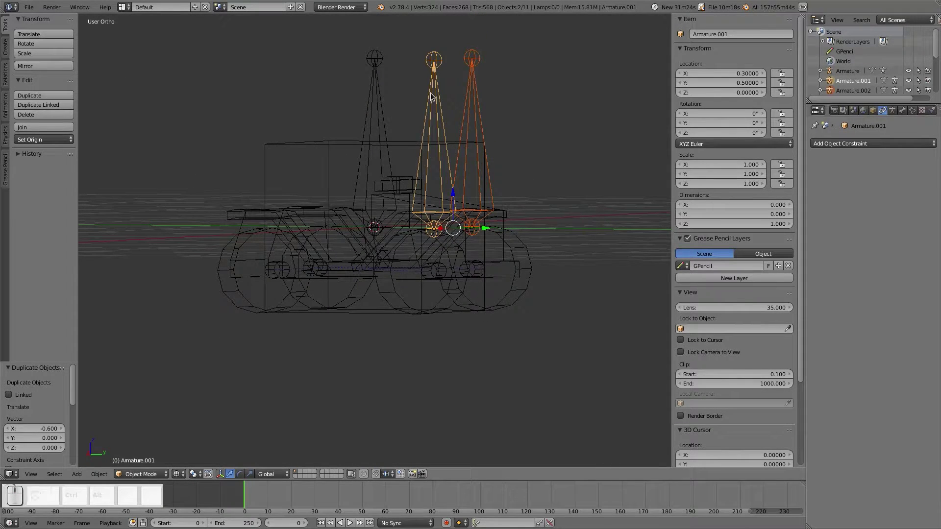
key("KP_3")
key("g")
key("z")
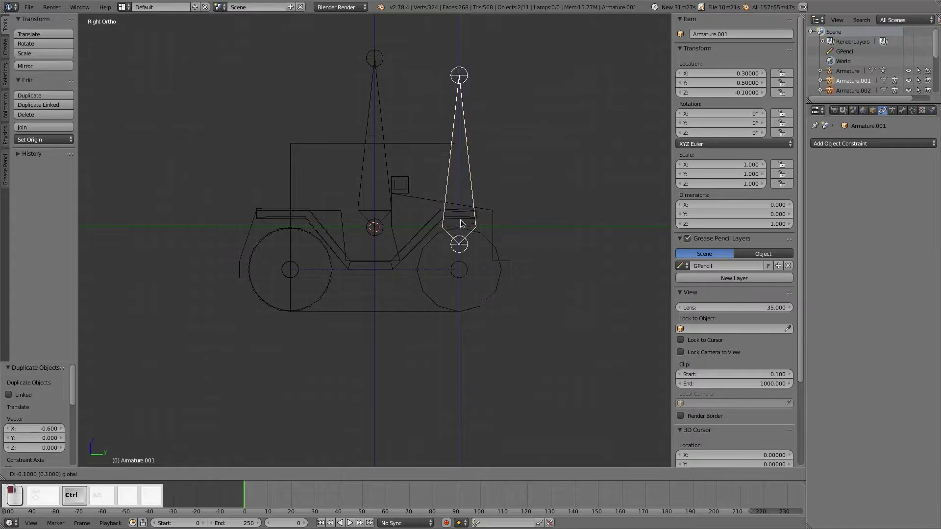
left_click(478, 290)
scroll(478, 290, "up", 4)
scroll(539, 295, "up", 2)
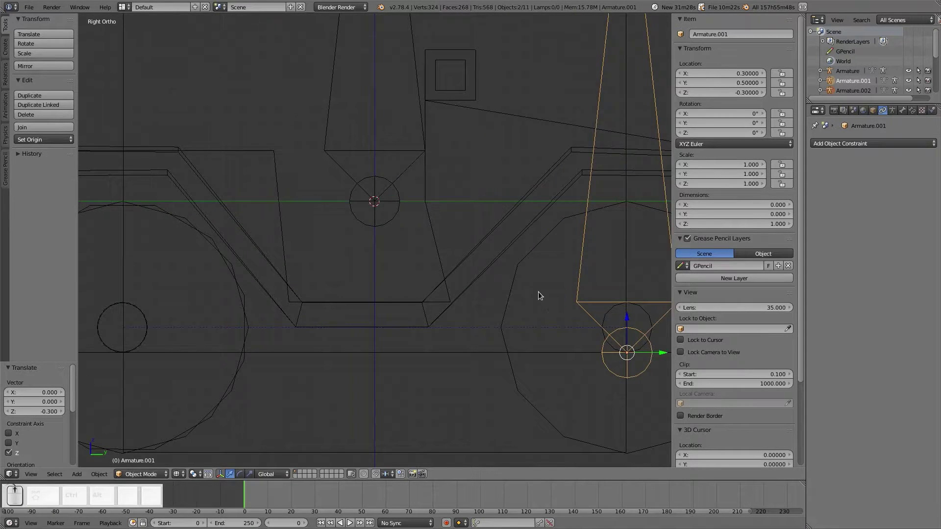
middle_click_drag(540, 294, 389, 238, "shift")
scroll(479, 294, "up", 2)
key("g")
key("z")
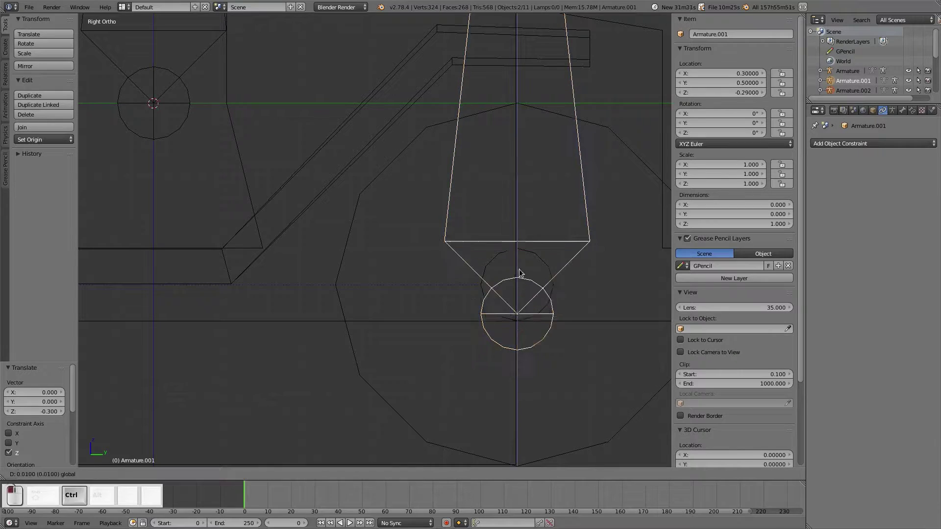
left_click(522, 263)
Lay the bone of the armature at X -0.3 horizontally outward by moving its tail to X -0.4, Z 0, and return to Object Mode
scroll(523, 263, "down", 3)
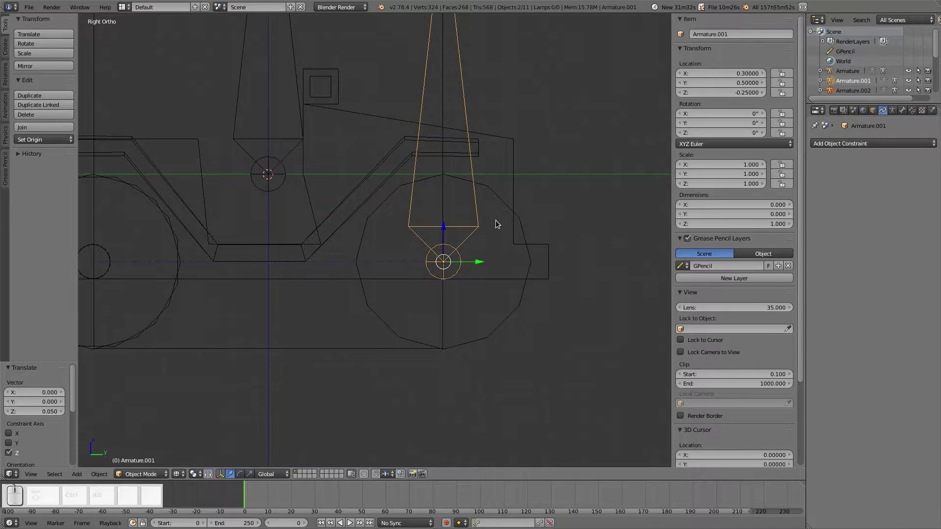
key("a")
scroll(494, 216, "down", 3)
right_click(402, 111)
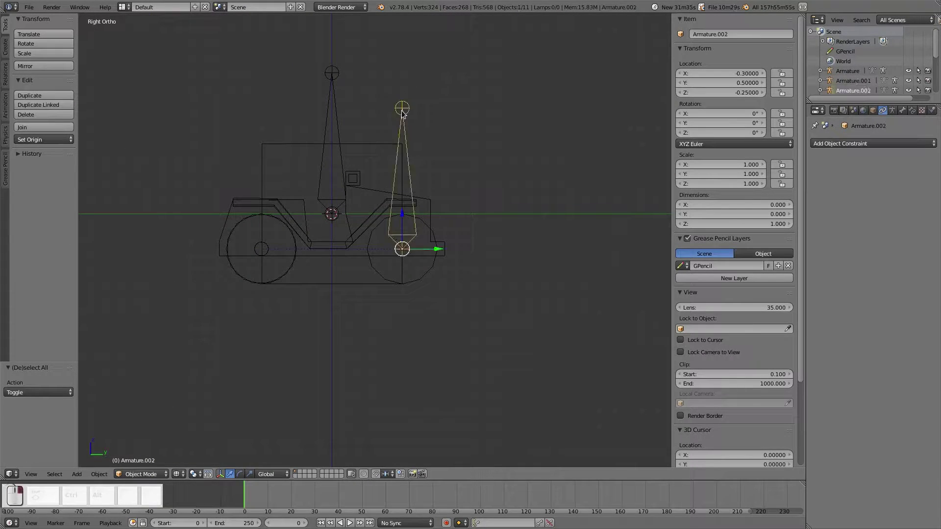
key("KP_1")
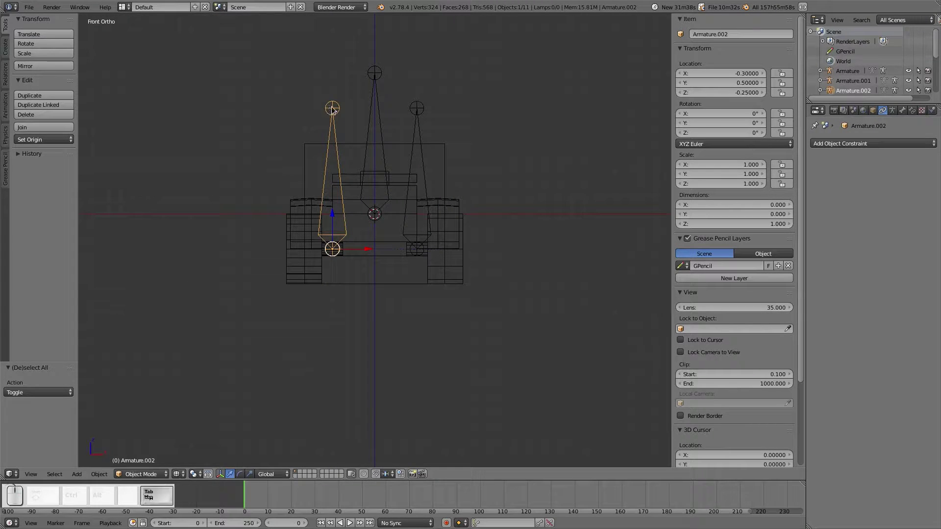
key("Tab")
key("g")
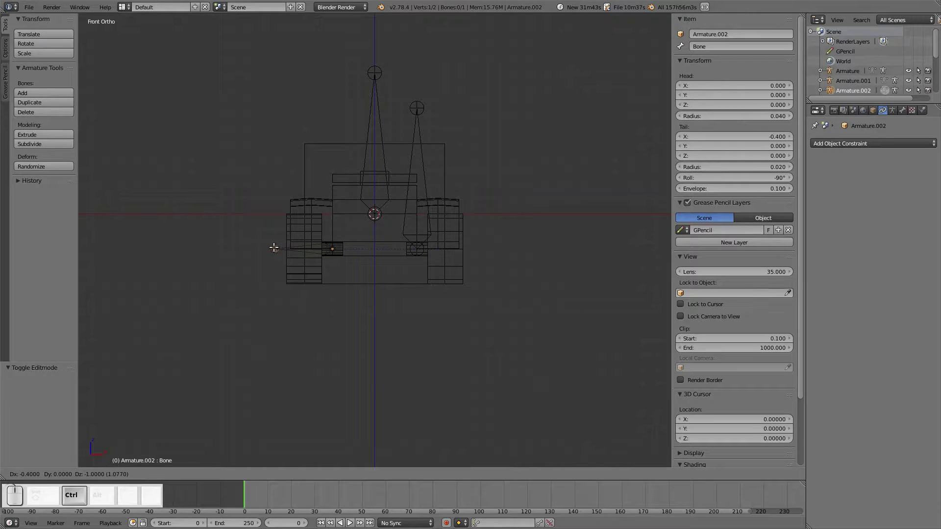
left_click(274, 248)
key("Tab")
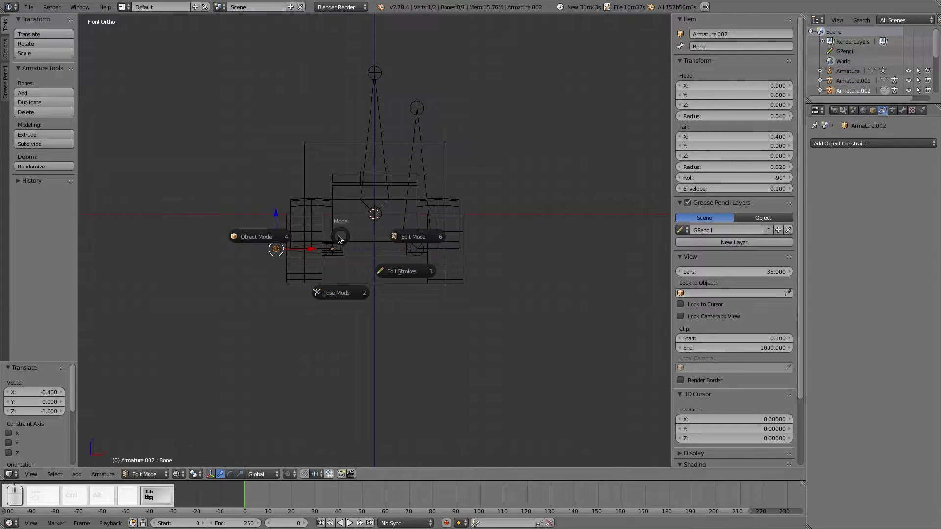
left_click(271, 239)
Delete the two duplicated armatures at the front wheels, keeping the central armature
right_click(416, 153)
key("x")
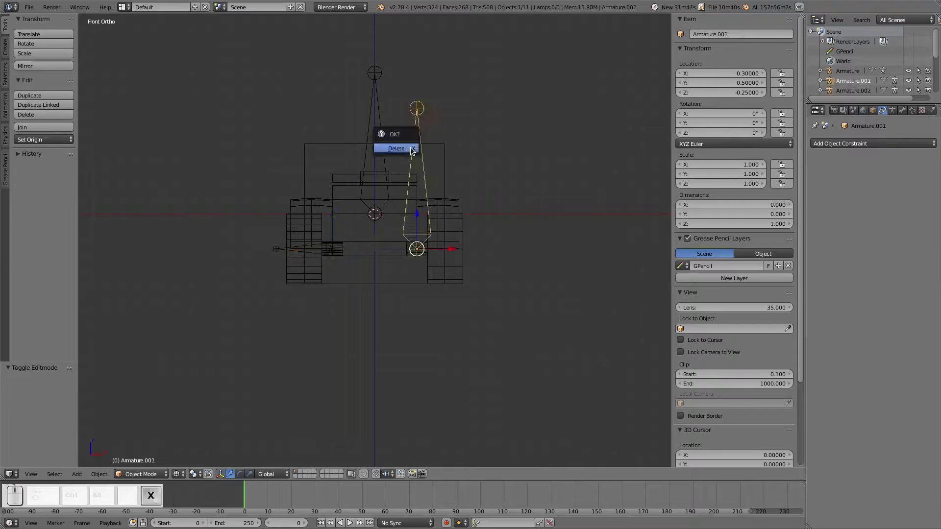
left_click(385, 150)
right_click(298, 250)
key("x")
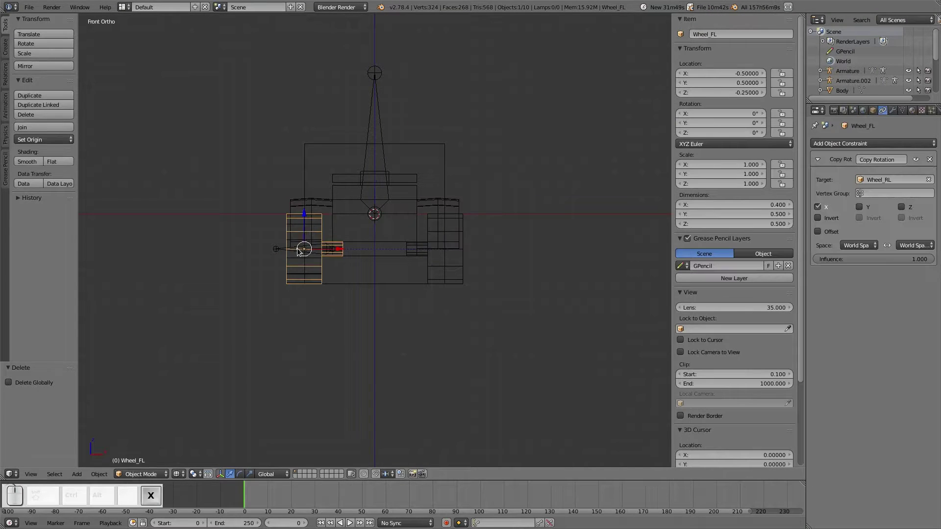
right_click(269, 249)
key("x")
left_click(265, 244)
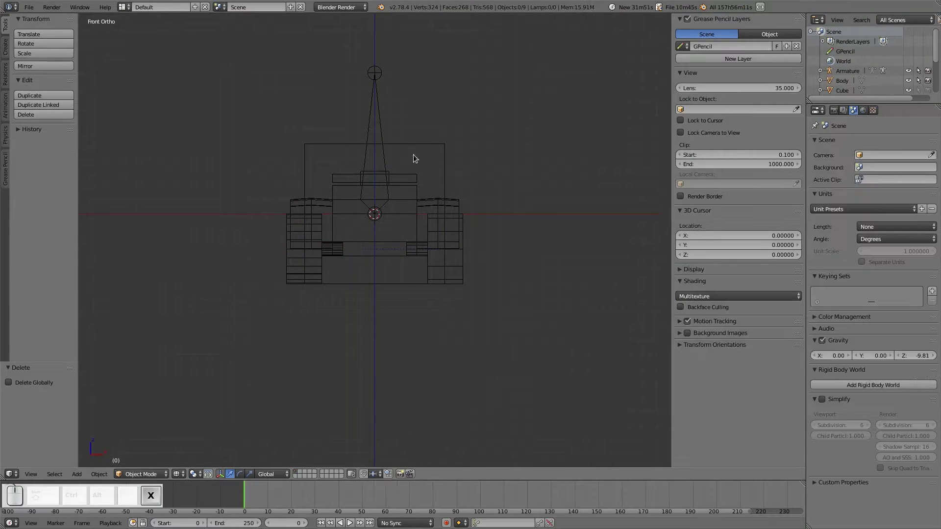
In the central armature's Edit Mode, duplicate its bone to X 0.3, Z -0.3 and duplicate that copy to X -0.3
right_click(387, 142)
key("Tab")
left_click(430, 143)
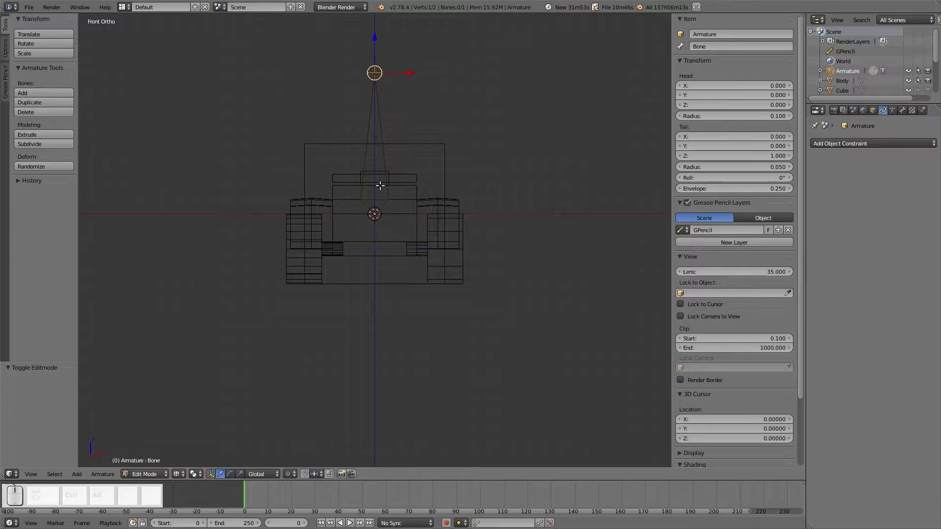
right_click(384, 150)
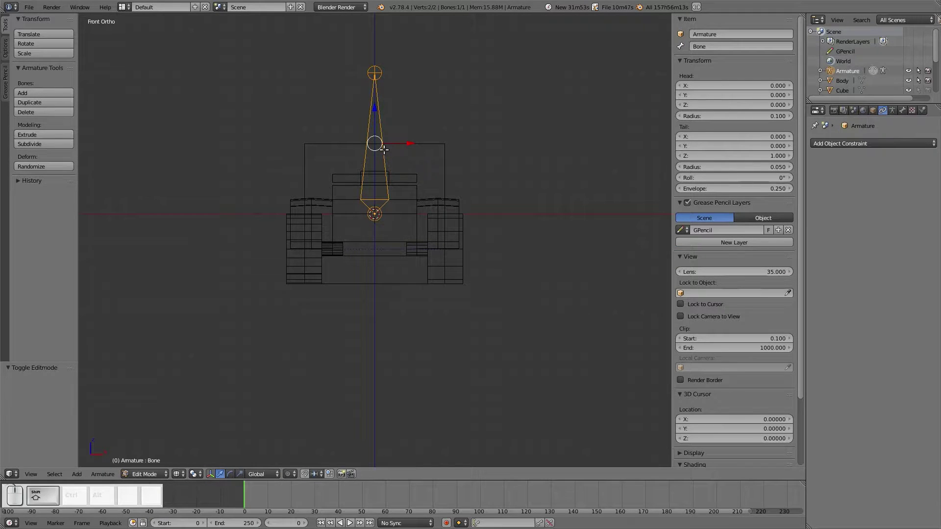
key("shift+d")
left_click(427, 193)
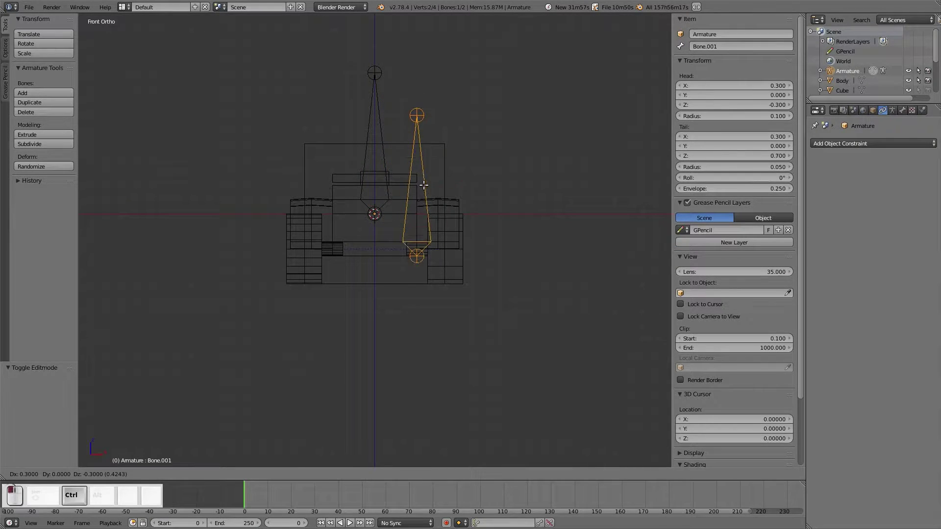
key("shift+d")
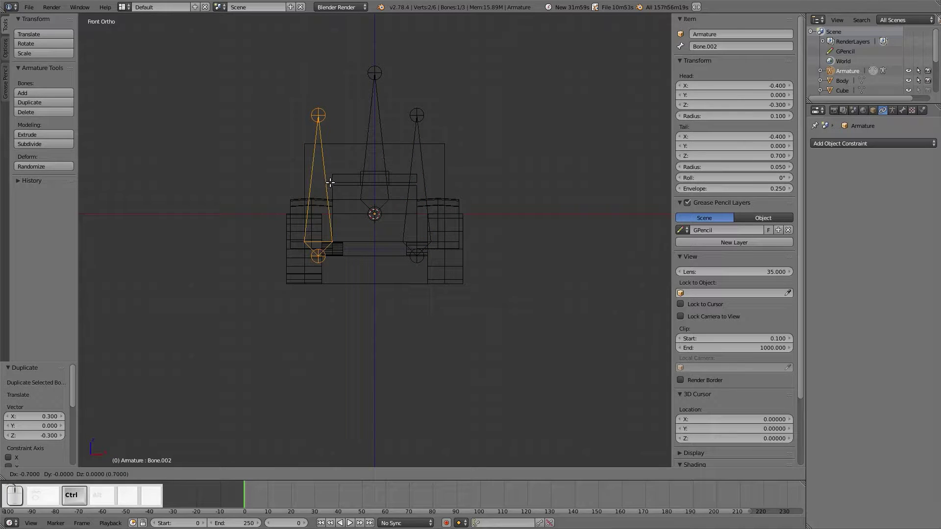
left_click(336, 182)
Select both duplicated side bones and raise them 0.05 along Z to the axle height of -0.25
scroll(389, 267, "up", 7)
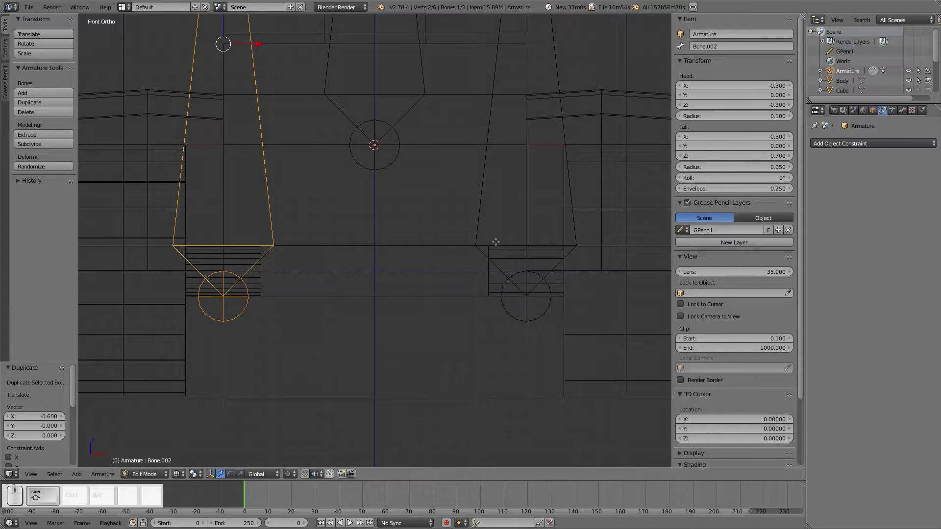
right_click(490, 208)
right_click(480, 198, "shift")
key("g")
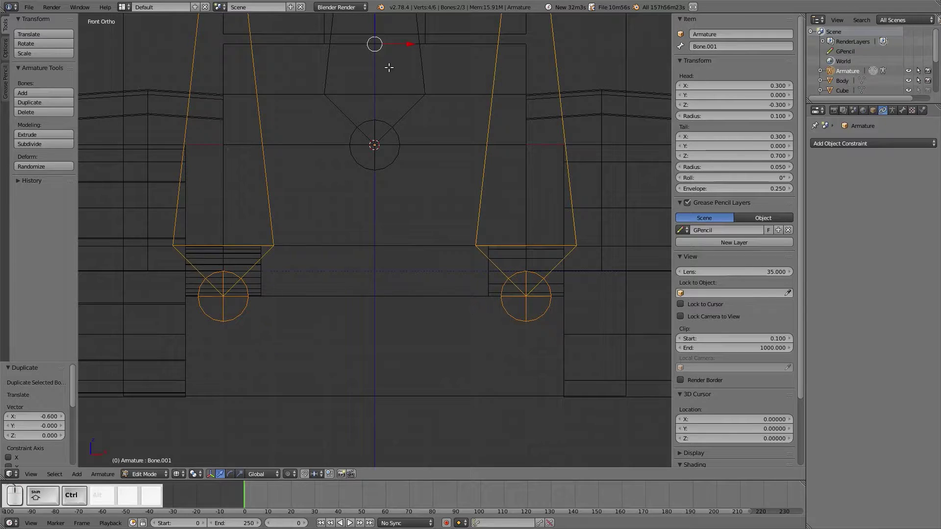
left_click(378, 461)
scroll(372, 211, "down", 7)
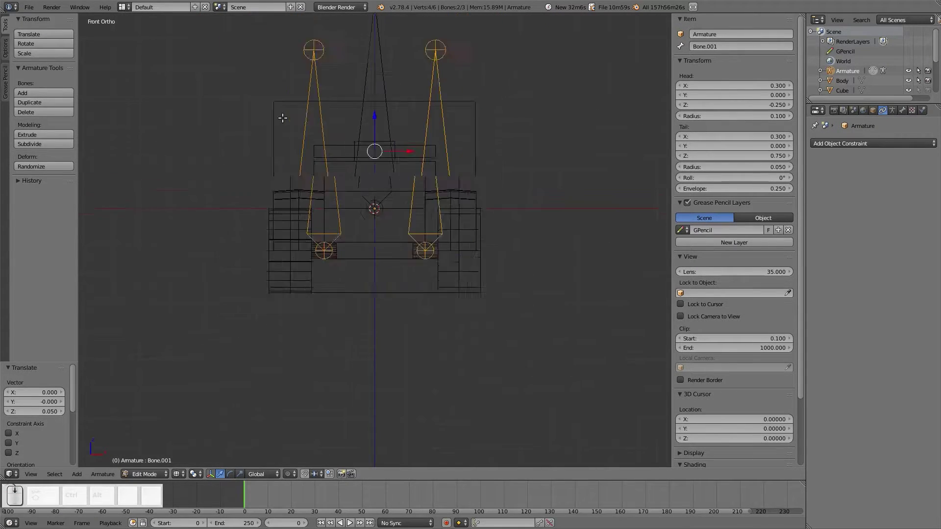
Lay both side bones horizontally outward by moving their tails to X -0.8 and X 0.8 at Z -0.25
right_click(333, 108)
key("g")
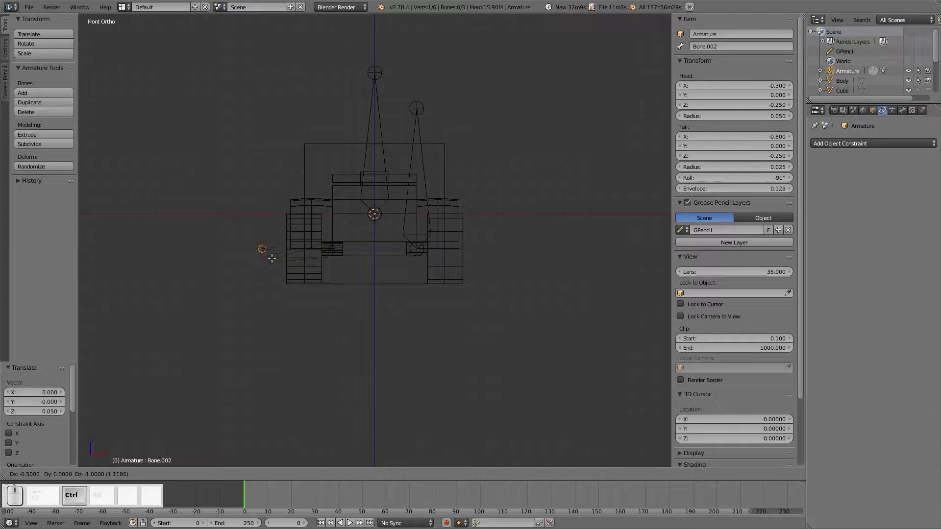
left_click(272, 258, "ctrl")
right_click(418, 108)
key("g")
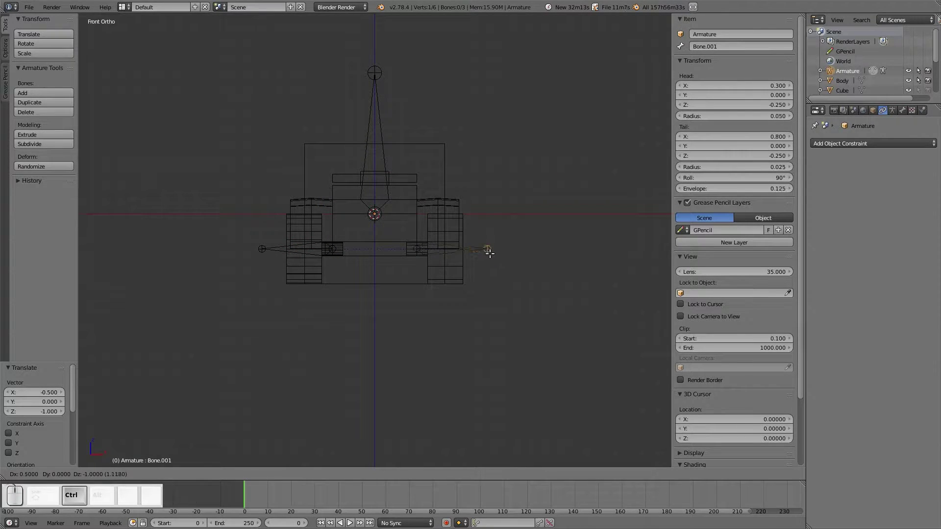
left_click(490, 253, "ctrl")
Move both side bones 0.5 along Y to the front wheels and switch the armature to Pose Mode
middle_click_drag(504, 271, 451, 338)
right_click(393, 306)
right_click(285, 222, "shift")
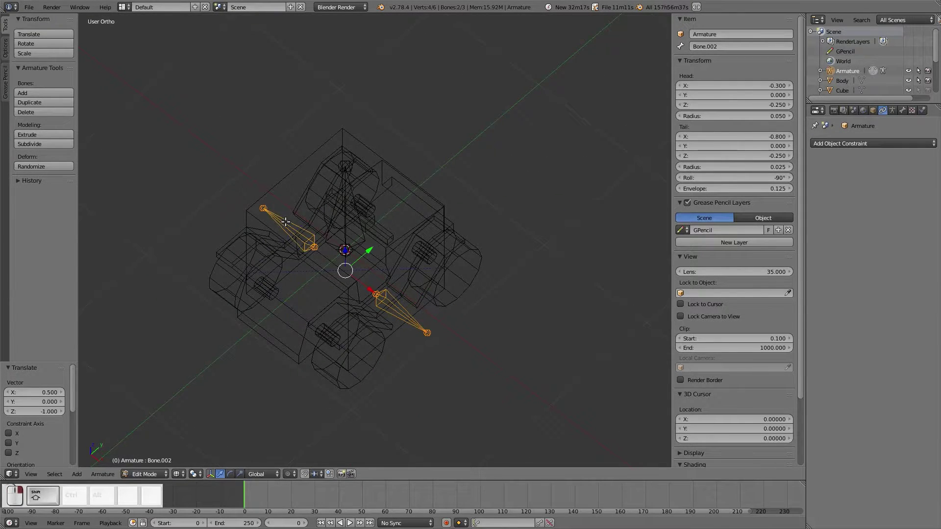
key("KP_7")
scroll(370, 290, "up", 5)
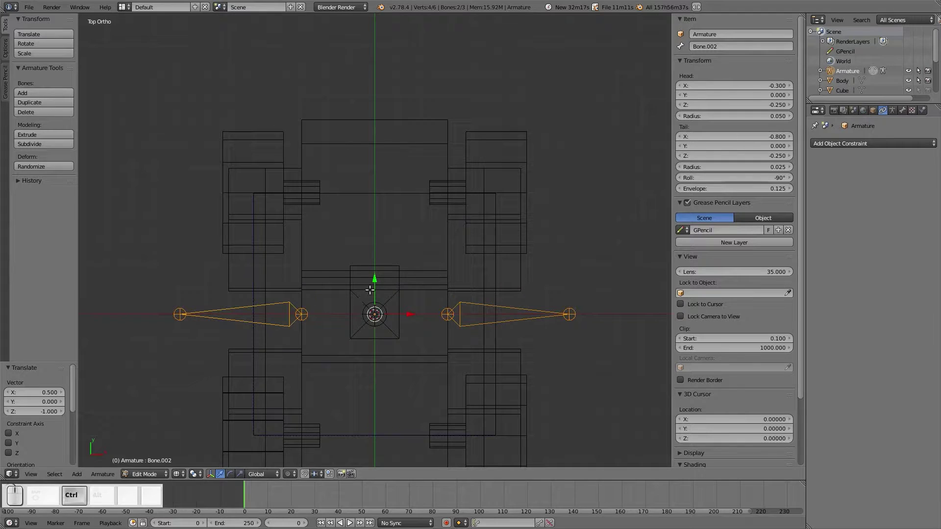
left_click_drag(375, 271, 397, 157, "ctrl")
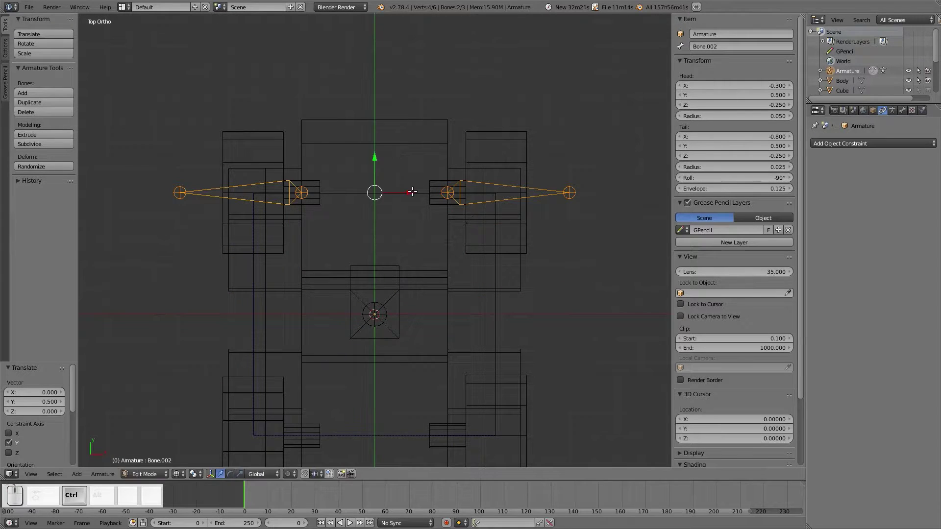
key("Tab")
left_click(468, 283)
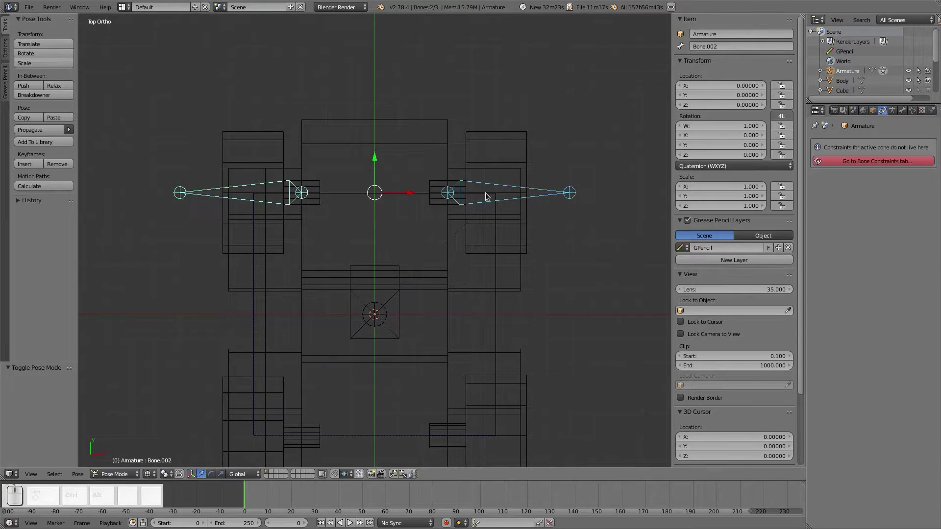
Try rotating the front-right wheel bone in Pose Mode and the Wheel_FL object in Object Mode, cancelling both rotations
right_click(489, 201)
key("r")
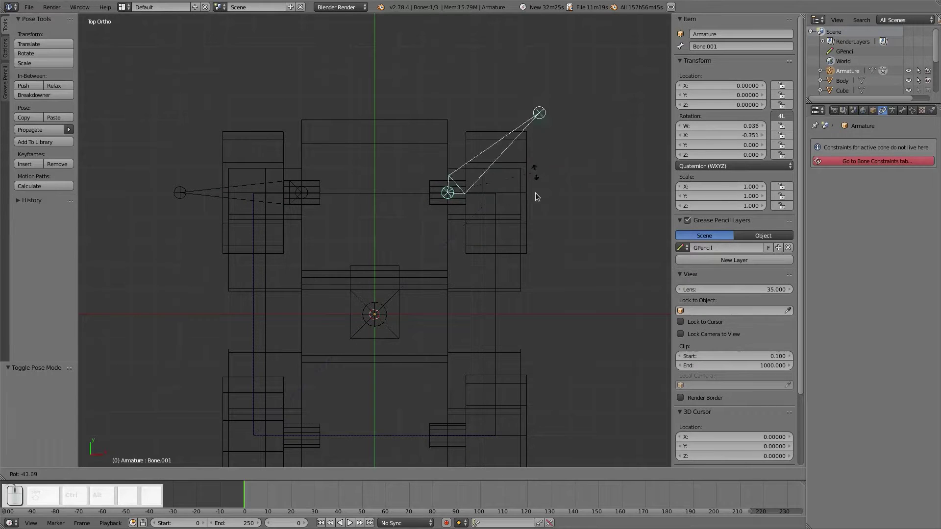
right_click(530, 228)
key("ctrl+Tab")
right_click(254, 194)
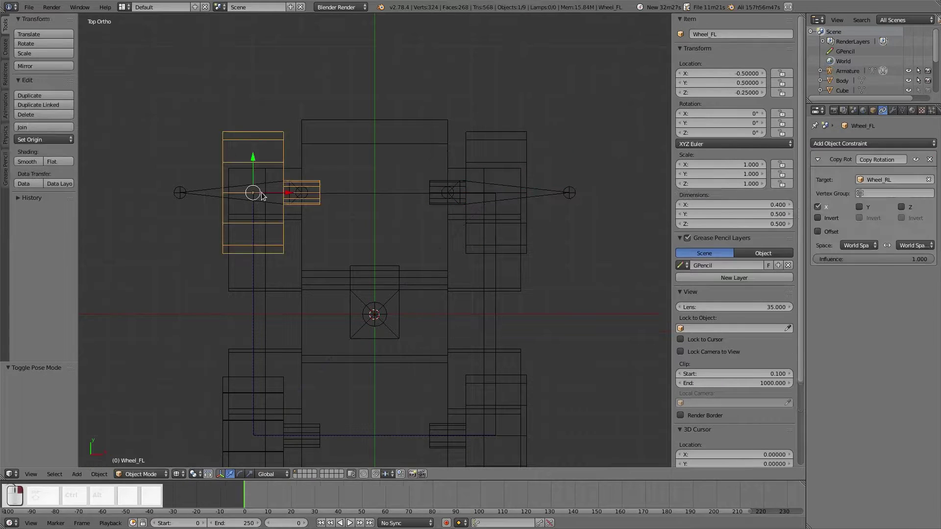
key("r")
right_click(257, 193)
Return the armature to Pose Mode and try rotating the front-left wheel bone and moving the central bone, cancelling both
right_click(199, 192)
key("ctrl+Tab")
key("r")
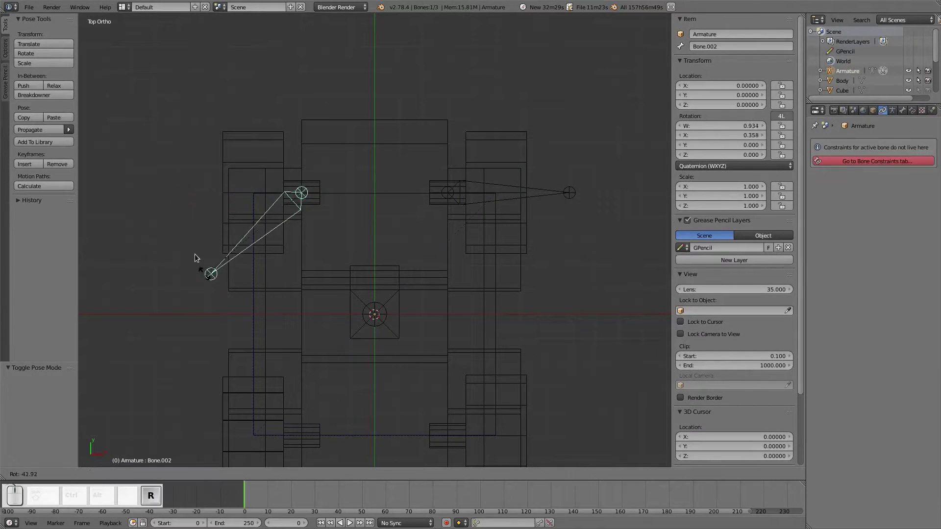
right_click(175, 205)
right_click(382, 312)
scroll(392, 331, "down", 1)
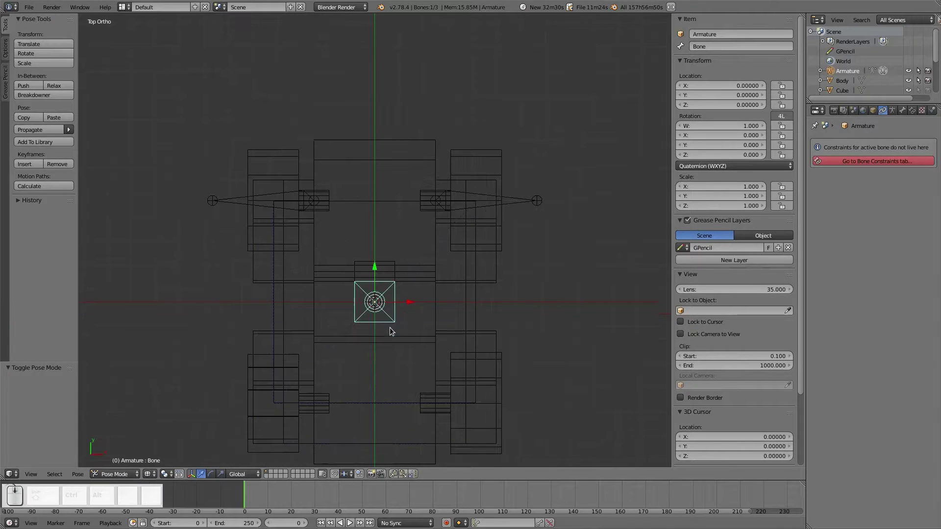
key("g")
right_click(400, 327)
Select both front wheel bones together, and switch the selection to the central bone alone
right_click(477, 205)
right_click(270, 209, "shift")
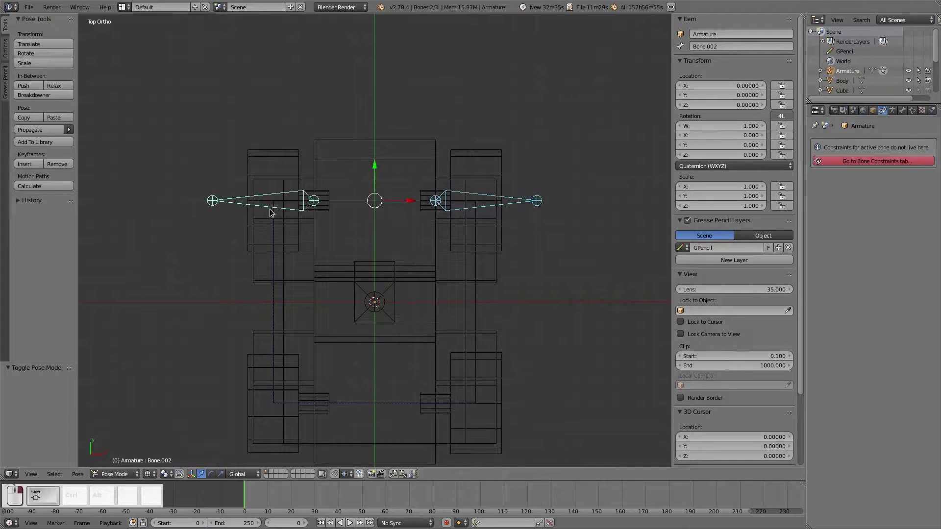
right_click(380, 303)
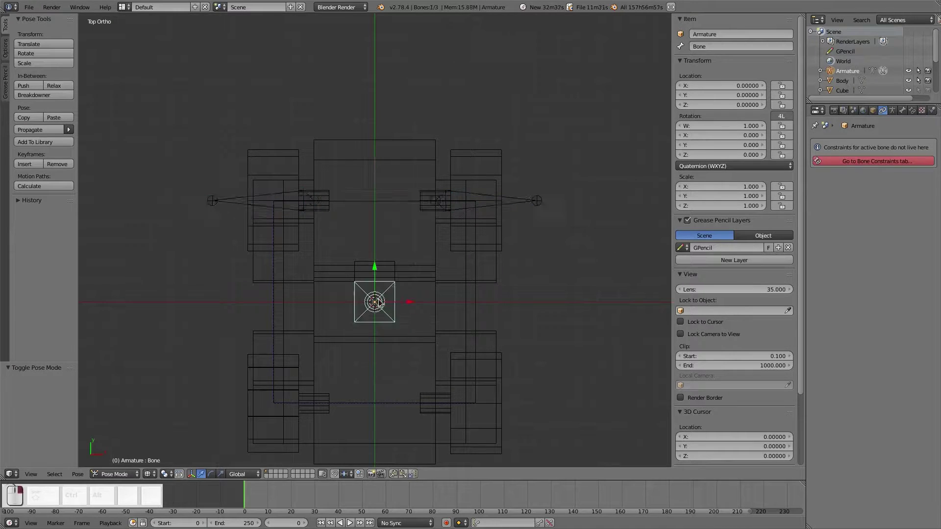
Move the central bone forward along the global Y axis, to a total offset of 0.14 from its rest position
scroll(380, 318, "up", 2)
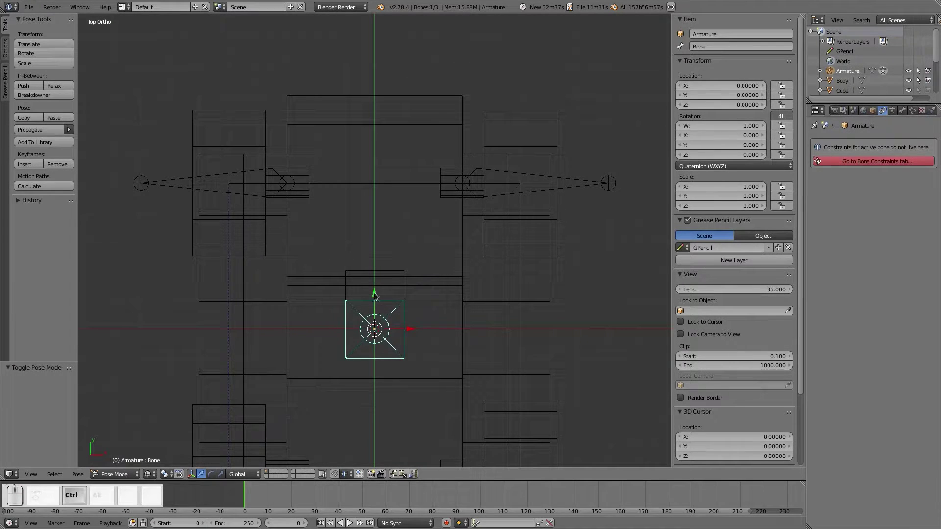
key("g")
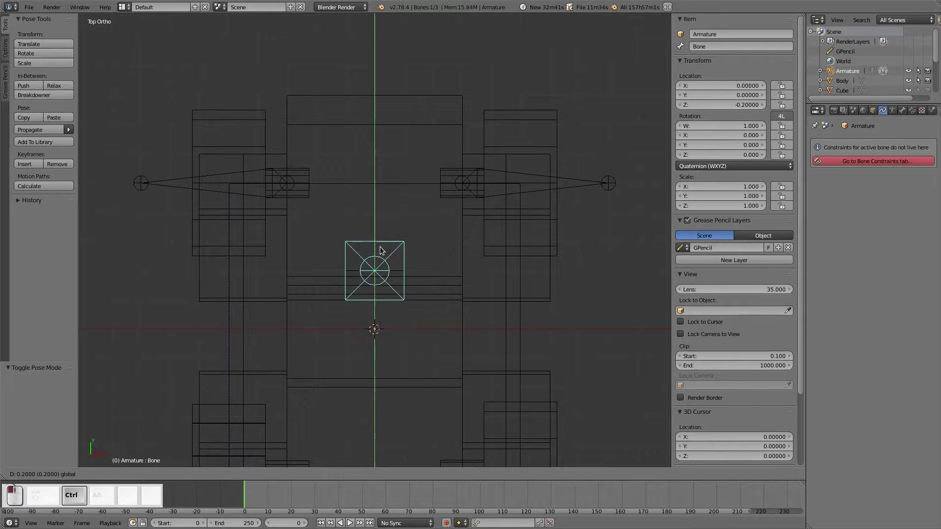
left_click(377, 265)
scroll(372, 343, "up", 5)
key("g")
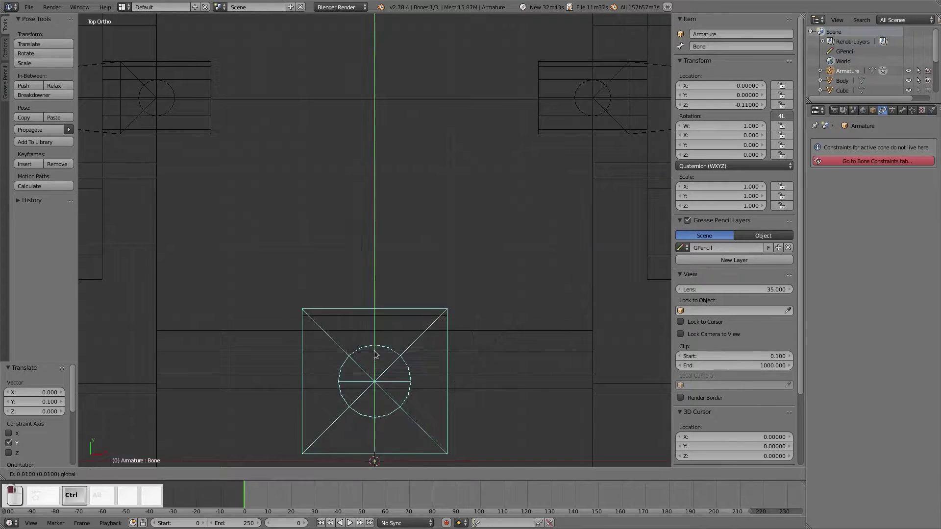
left_click(375, 336)
scroll(380, 349, "down", 5)
scroll(381, 338, "down", 5)
Rename the central bone of the armature to Steering
key("a")
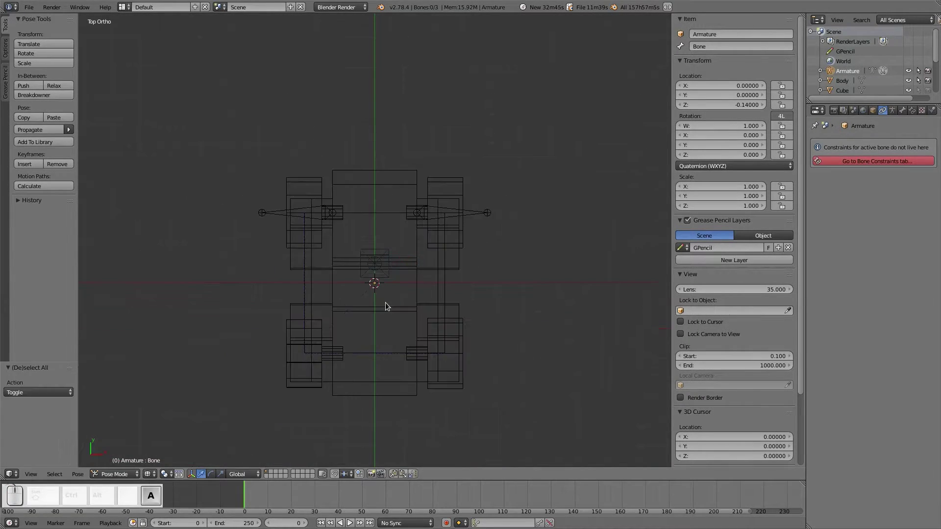
scroll(385, 302, "up", 4)
left_click(383, 260)
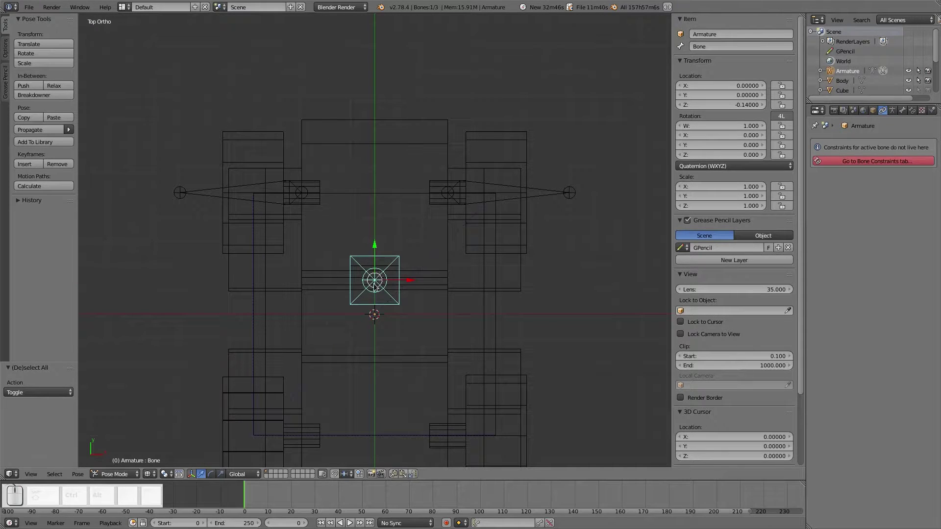
left_click(736, 43)
type("SA")
key("BackSpace")
type("tera")
key("BackSpace")
key("BackSpace")
type("aring")
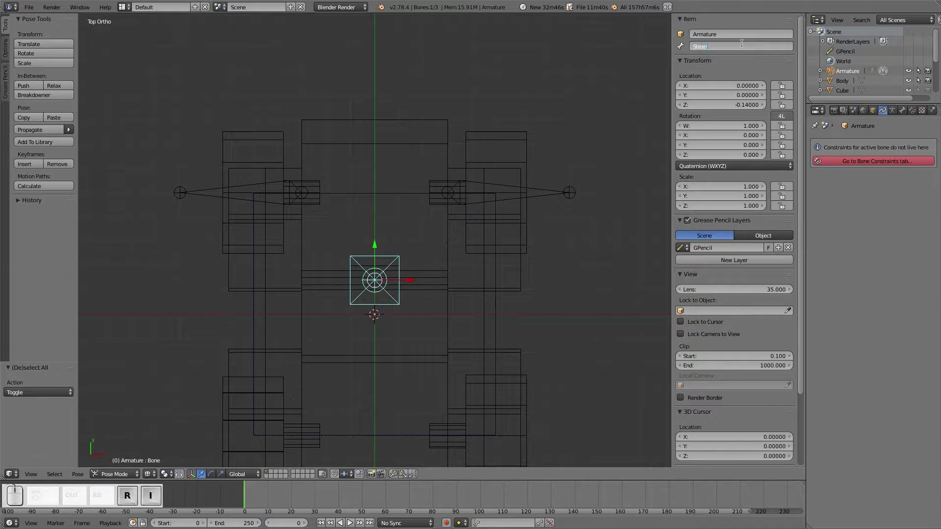
key("Return")
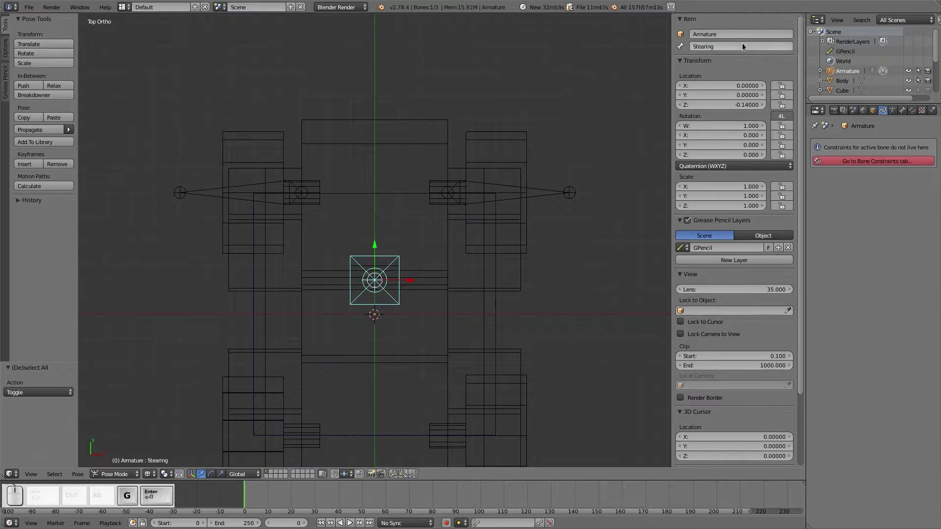
right_click(506, 183)
right_click(372, 280)
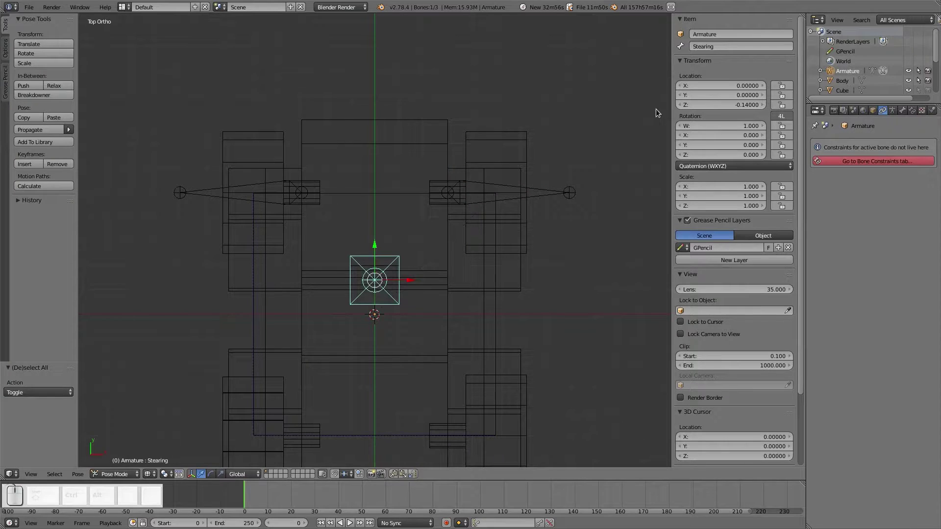
left_click(703, 48)
type("e")
key("Return")
Rename the bone at the front right wheel to Wheel_FR
right_click(519, 194)
left_click(747, 47)
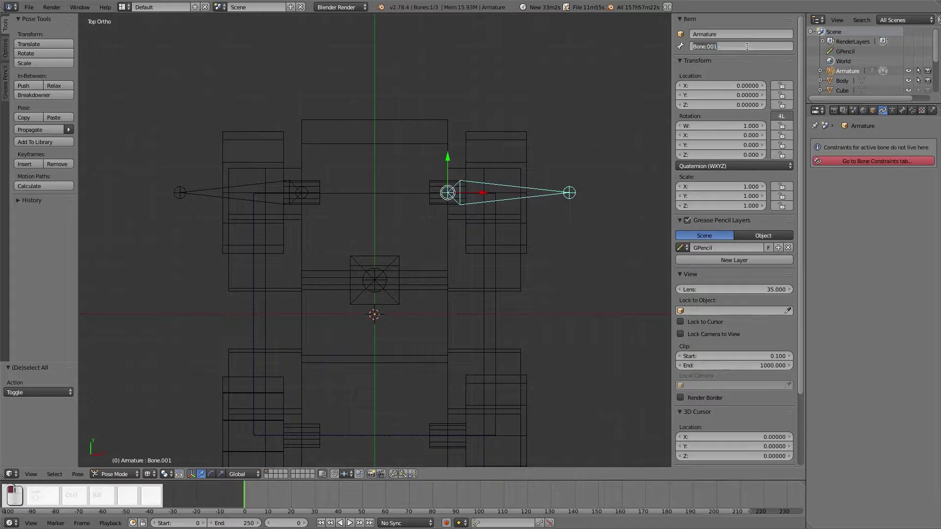
type("Wheel")
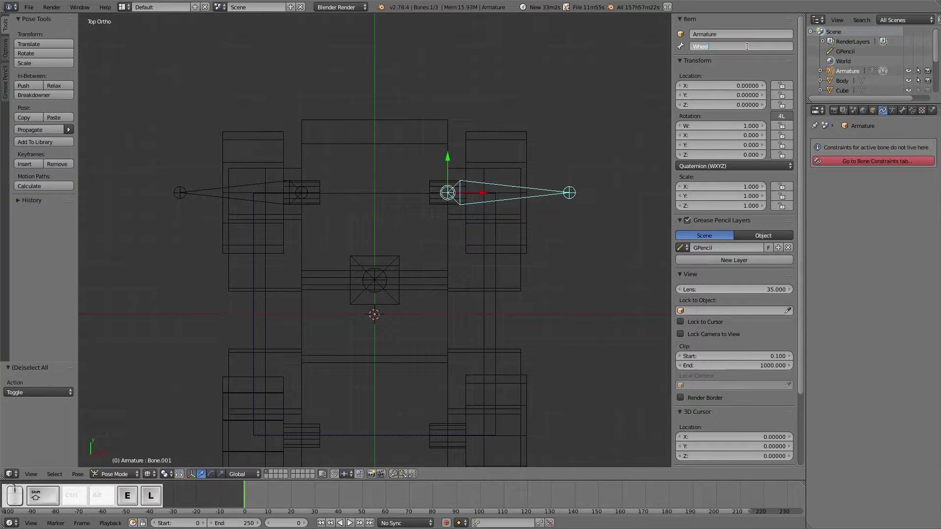
type("_F")
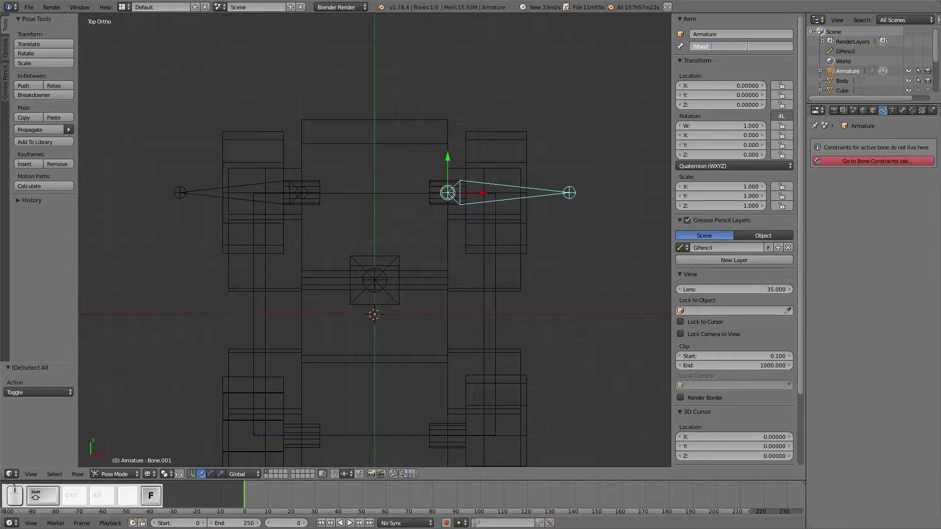
type("R")
key("Return")
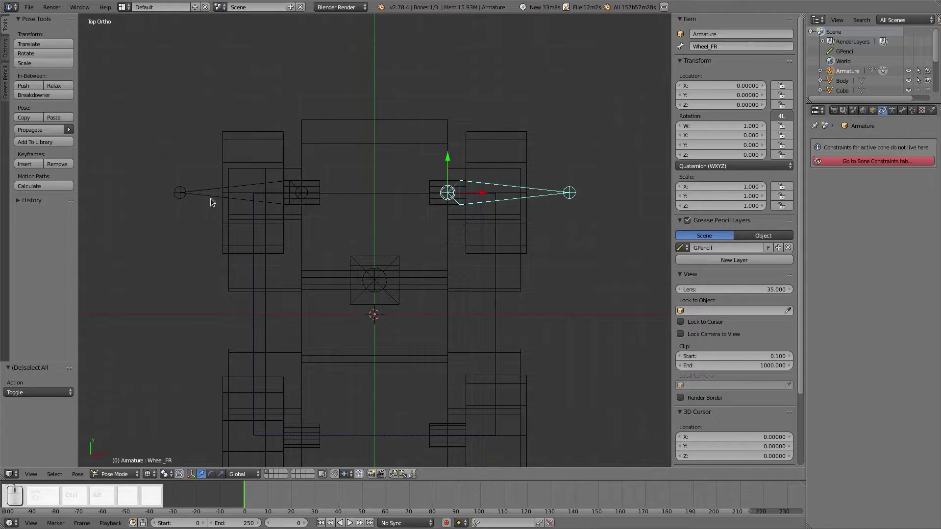
Rename the bone at the front left wheel to Wheel_FL
right_click(250, 188)
left_click(737, 46)
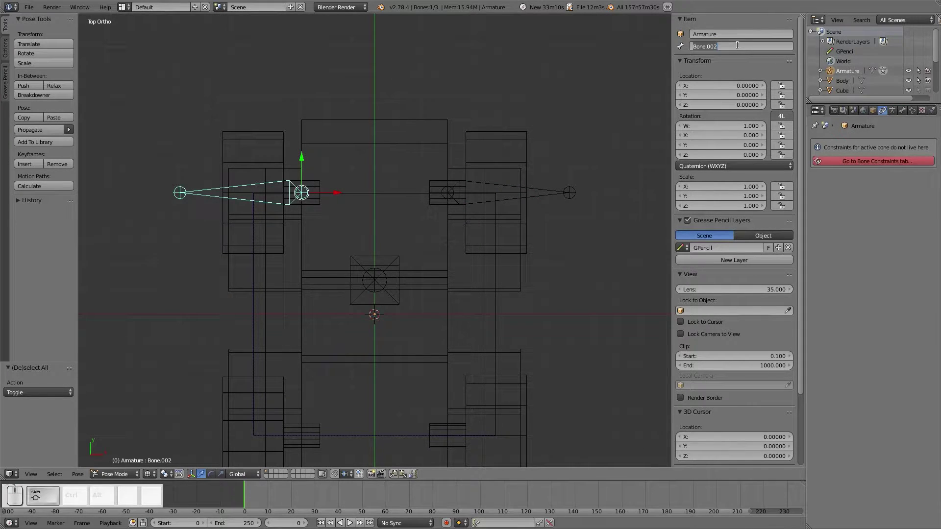
type("Wheel_FL")
key("Return")
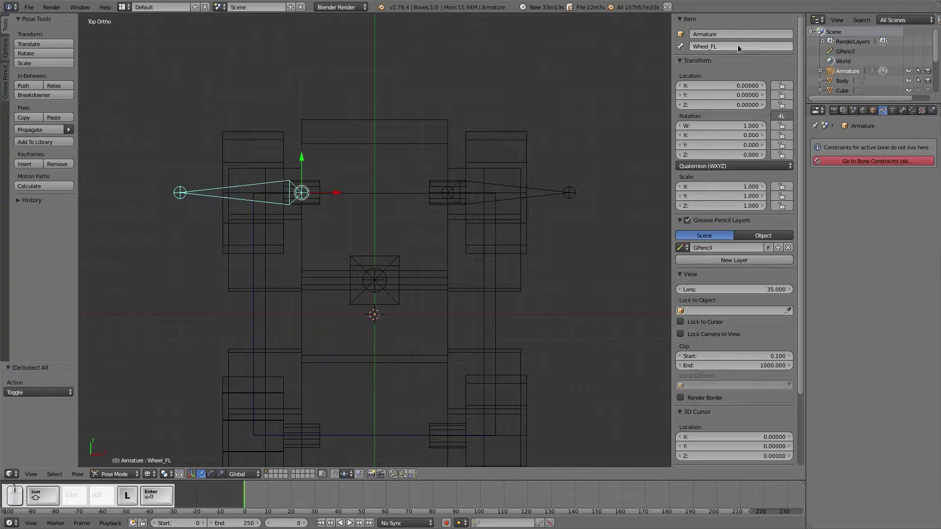
In Object Mode, parent the Wheel_FL mesh to the armature using Armature Deform With Empty Groups
right_click(248, 133)
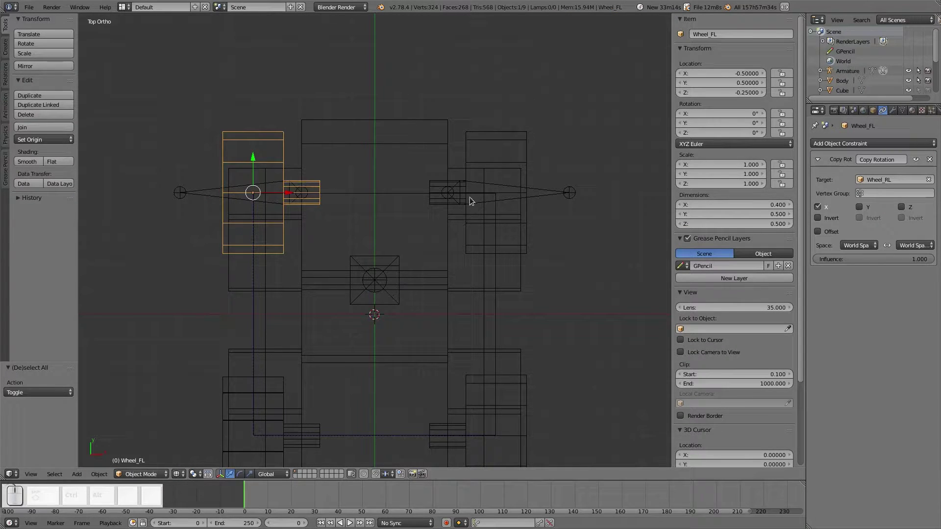
right_click(374, 280)
key("Tab")
left_click(364, 349)
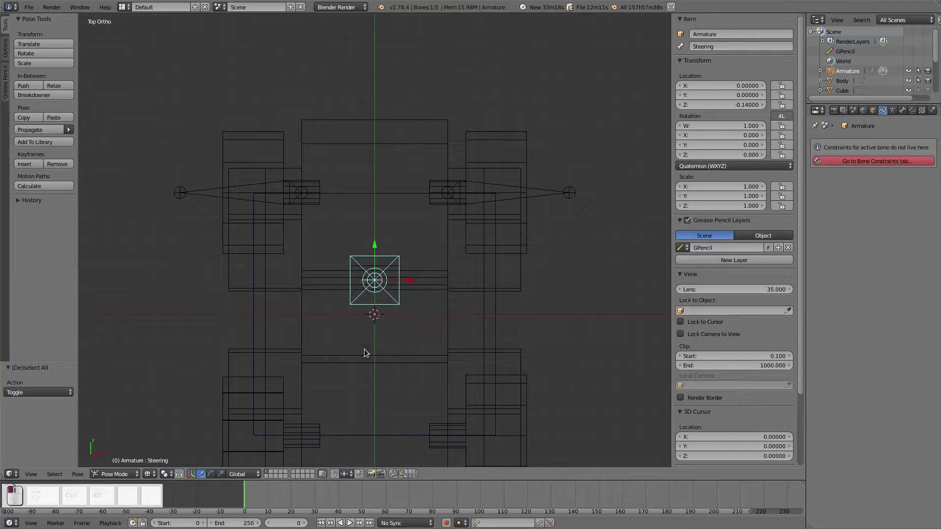
key("Tab")
left_click(296, 321)
right_click(265, 160)
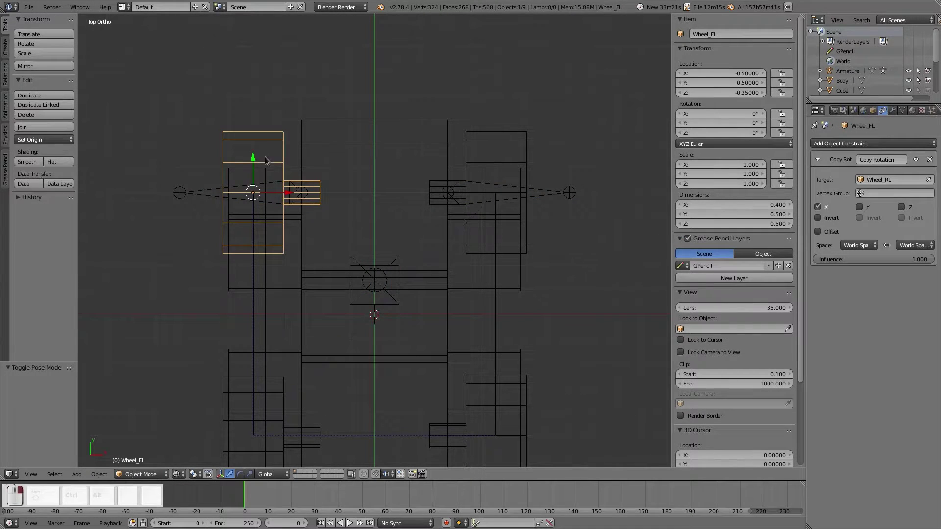
right_click(360, 250, "shift")
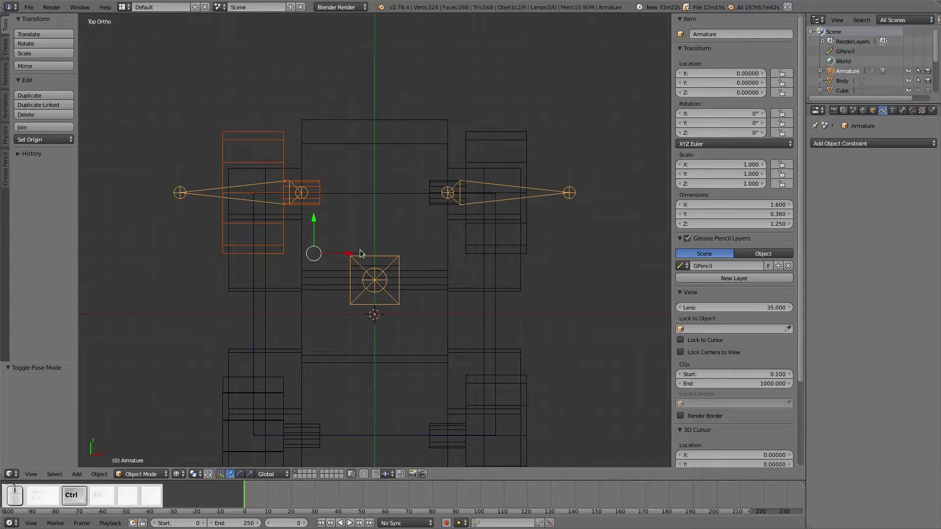
key("ctrl+p")
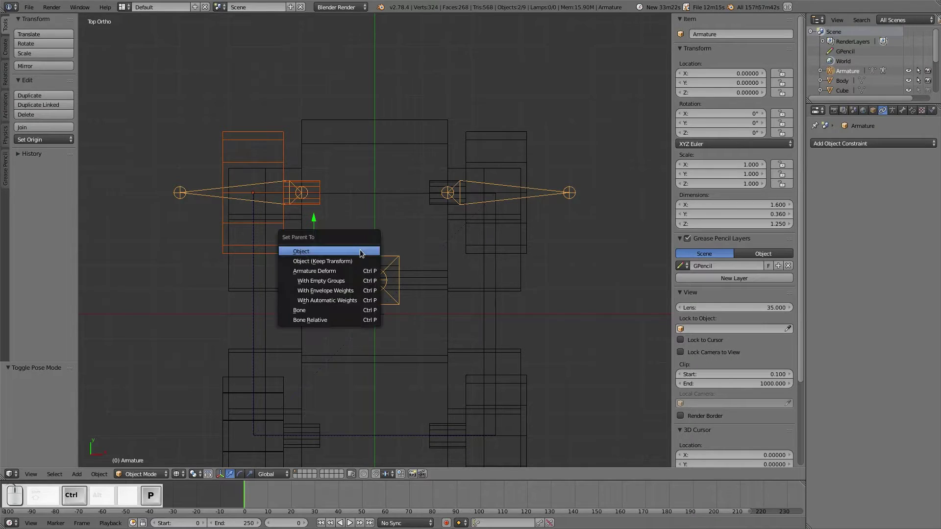
left_click(351, 283)
Parent the Wheel_FR mesh to the armature using Armature Deform With Empty Groups
right_click(519, 183)
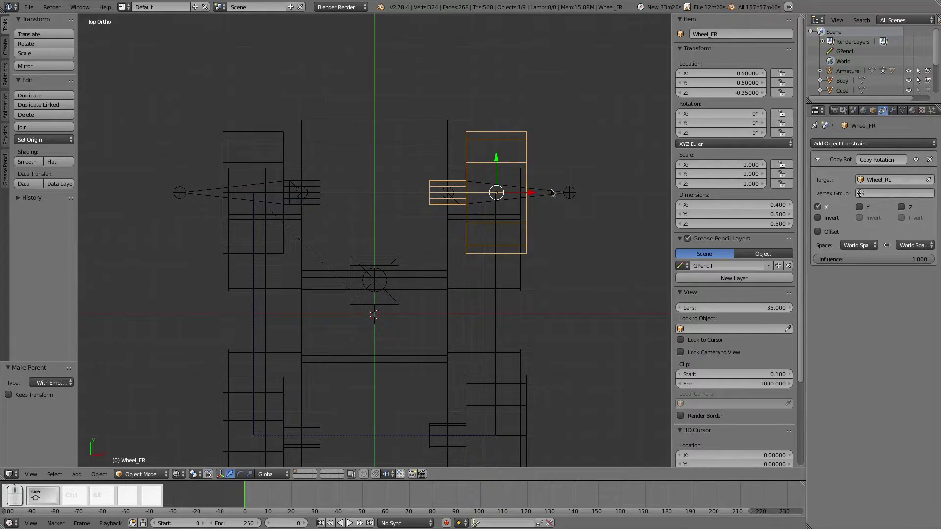
right_click(549, 194, "shift")
key("ctrl+p")
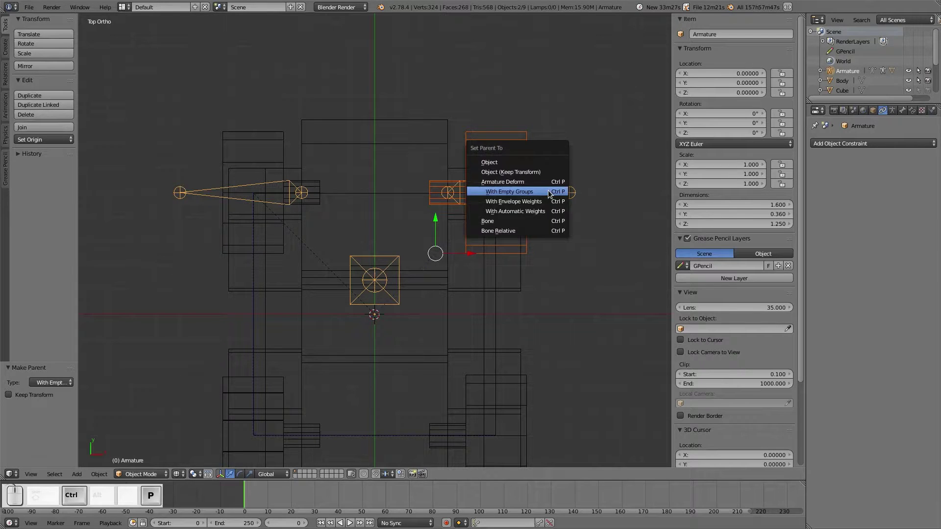
left_click(549, 193)
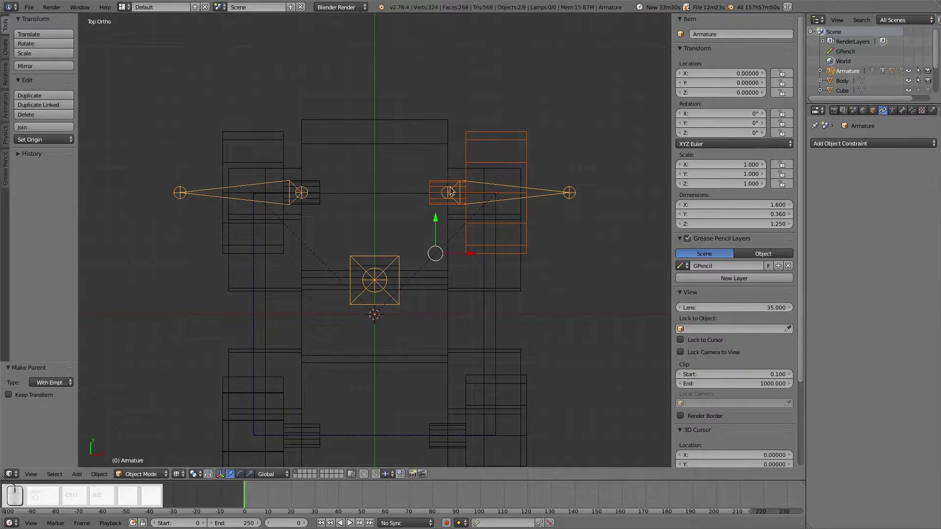
Show the vertex groups of the Wheel_FR mesh and make the Wheel_FR group active
right_click(490, 160)
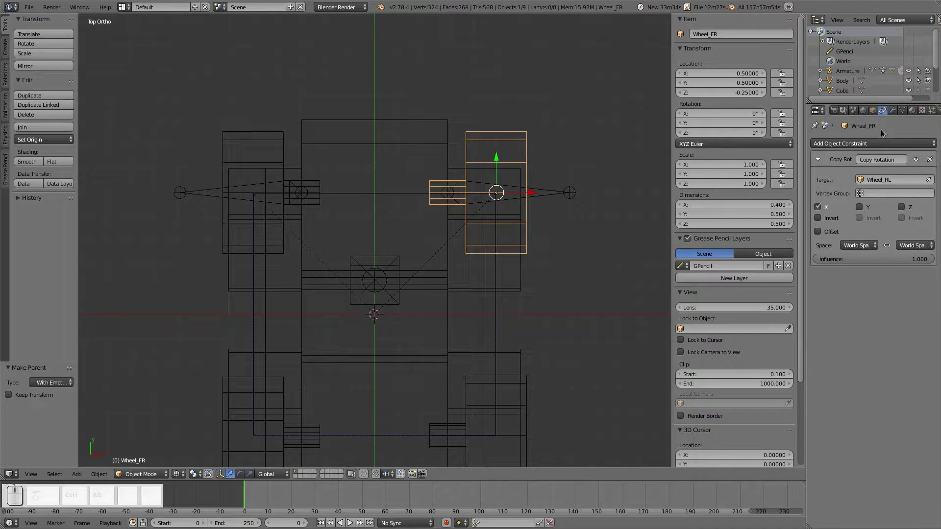
left_click(901, 111)
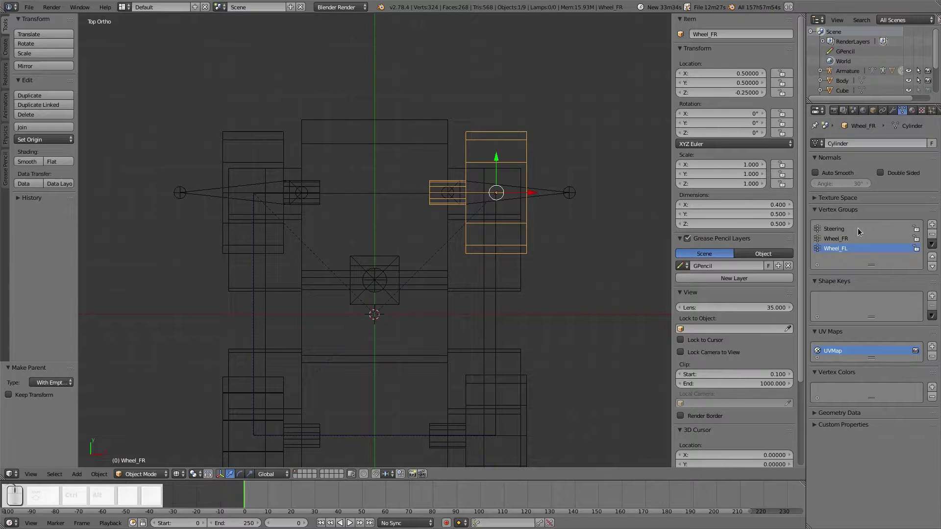
right_click(548, 202)
right_click(510, 135)
left_click(846, 237)
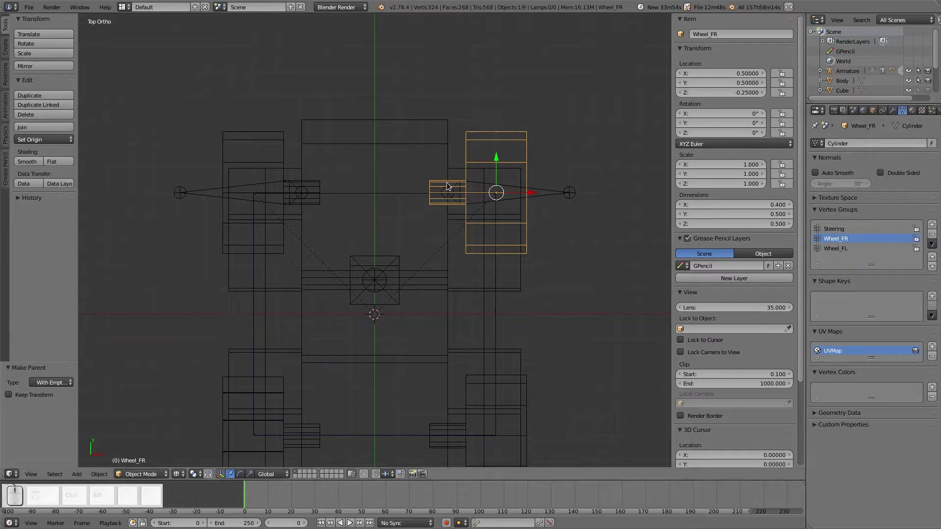
Assign all vertices of the front right wheel to its Wheel_FR vertex group and return to Object Mode
key("Tab")
left_click(658, 175)
key("a")
key("a")
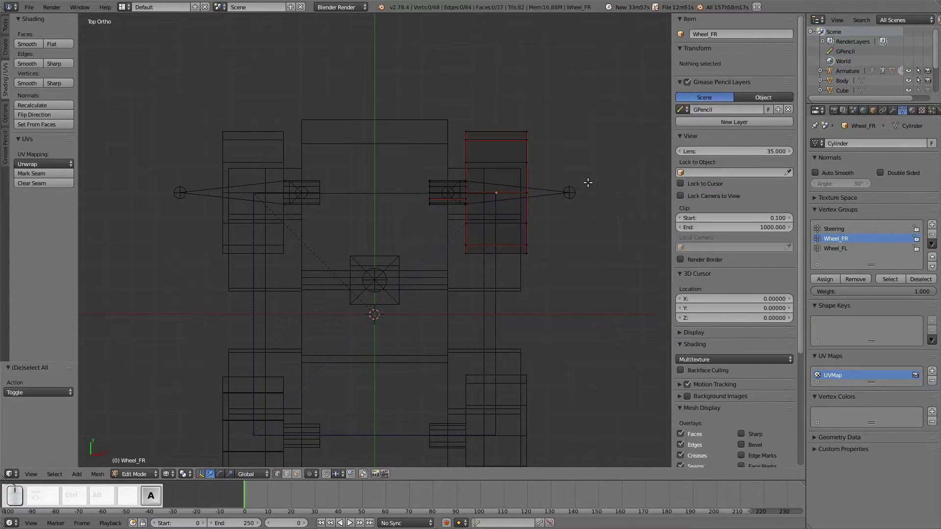
left_click(825, 279)
left_click(837, 229)
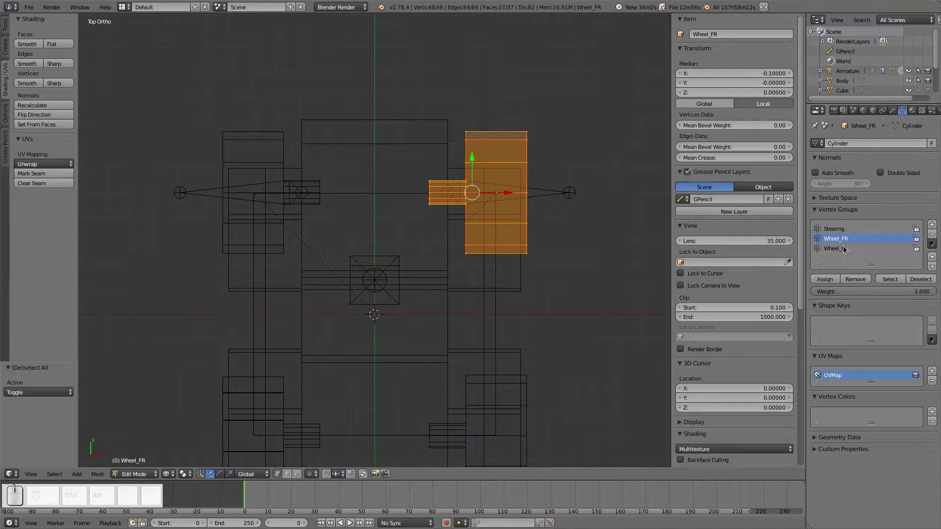
left_click(843, 247)
key("Tab")
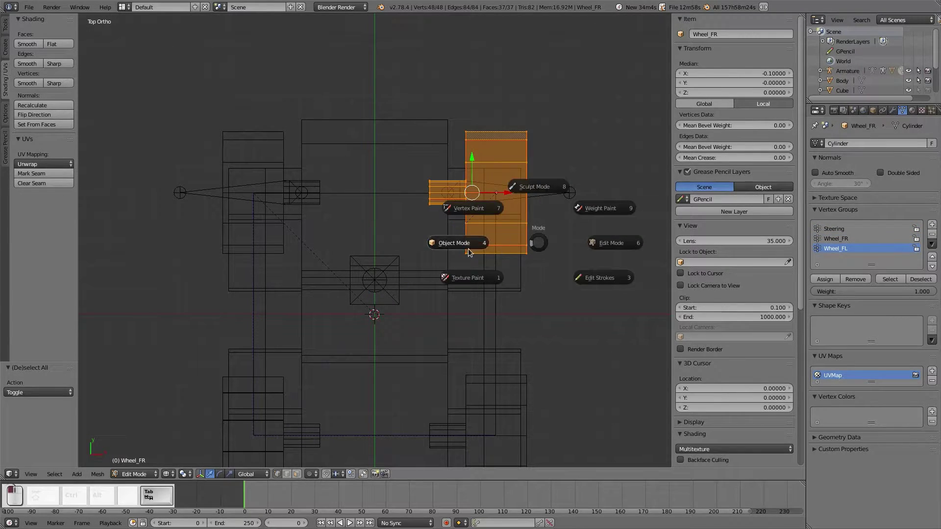
left_click(456, 238)
Assign all vertices of the front left wheel to its Wheel_FL vertex group and return to Object Mode
right_click(233, 163)
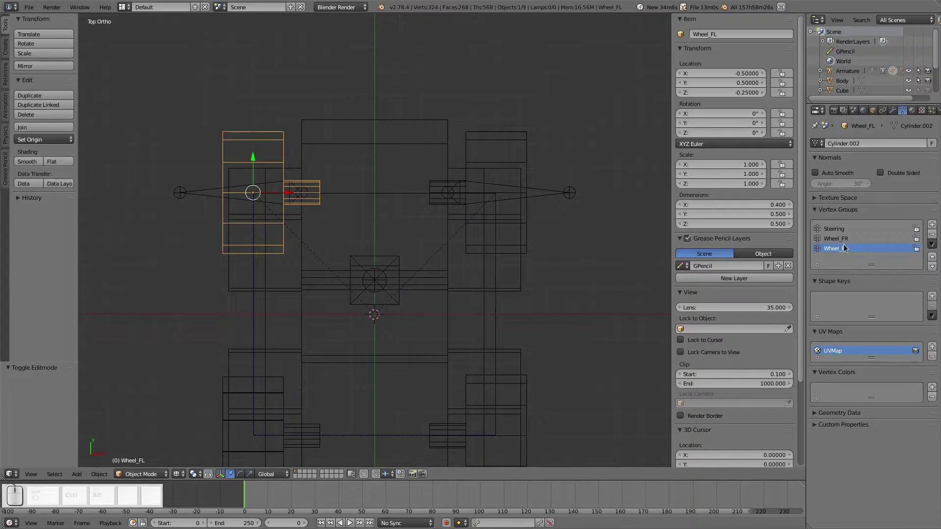
key("Tab")
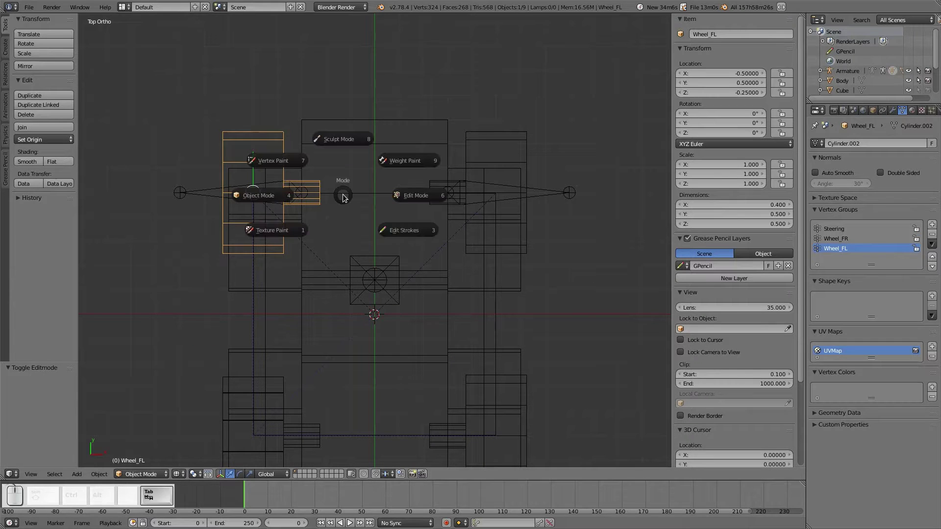
left_click(411, 196)
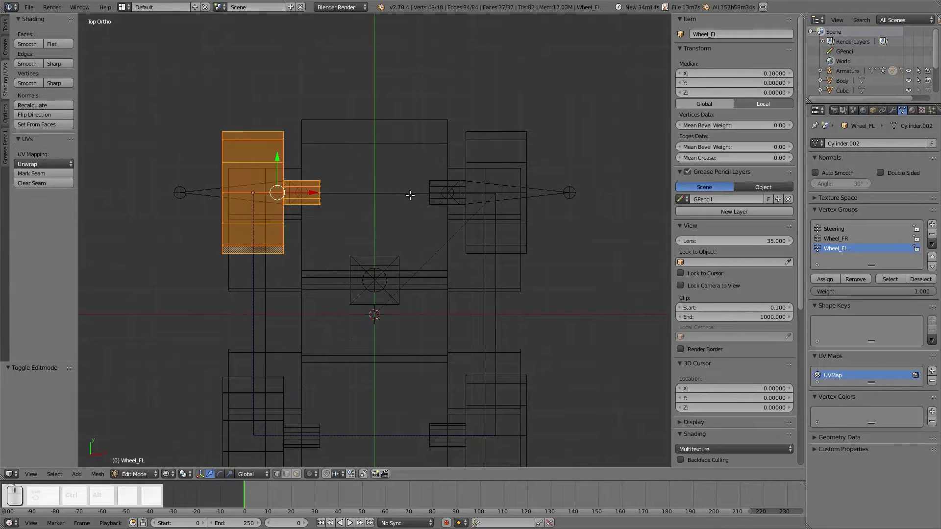
left_click(825, 280)
left_click(839, 229)
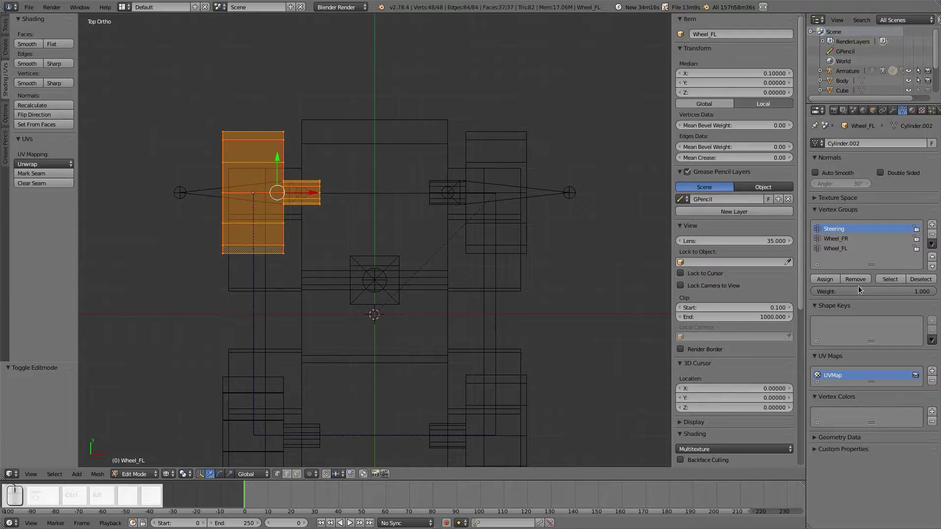
left_click(851, 238)
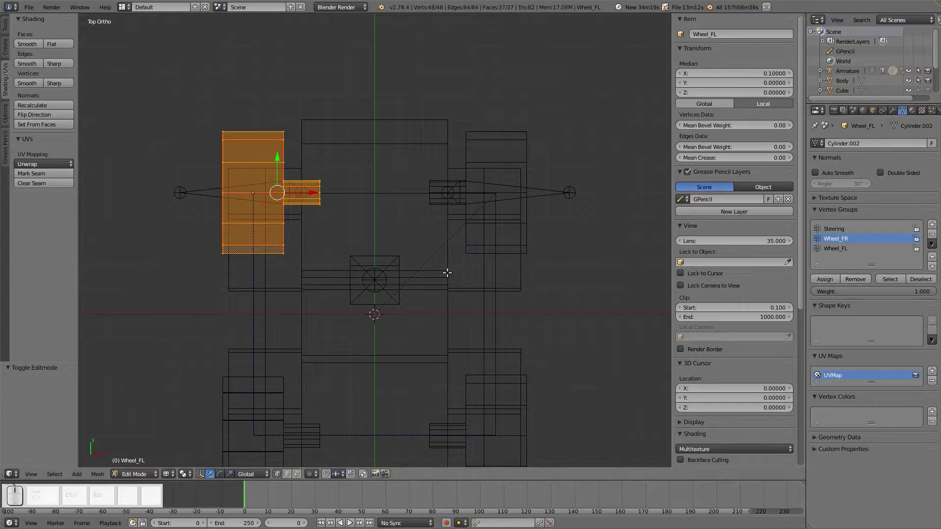
key("Tab")
left_click(238, 266)
Select the armature and switch it to Pose Mode
right_click(206, 195)
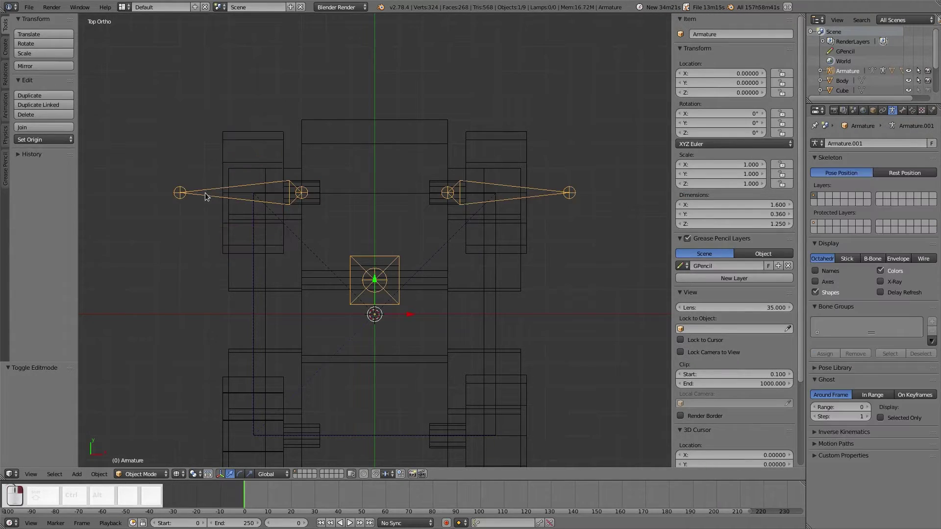
key("Tab")
left_click(306, 225)
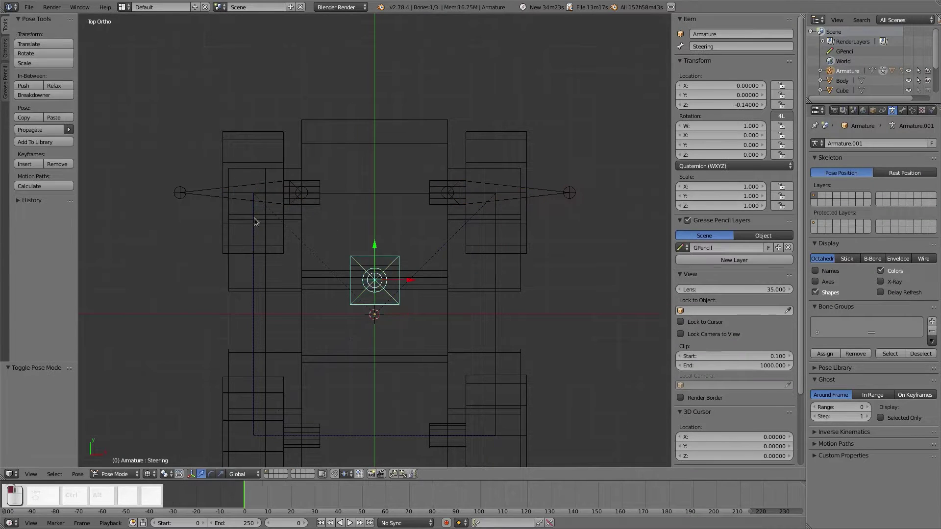
Test-rotate the Wheel_FL, Wheel_FR and Steering bones in turn, cancelling each rotation
right_click(265, 186)
key("r")
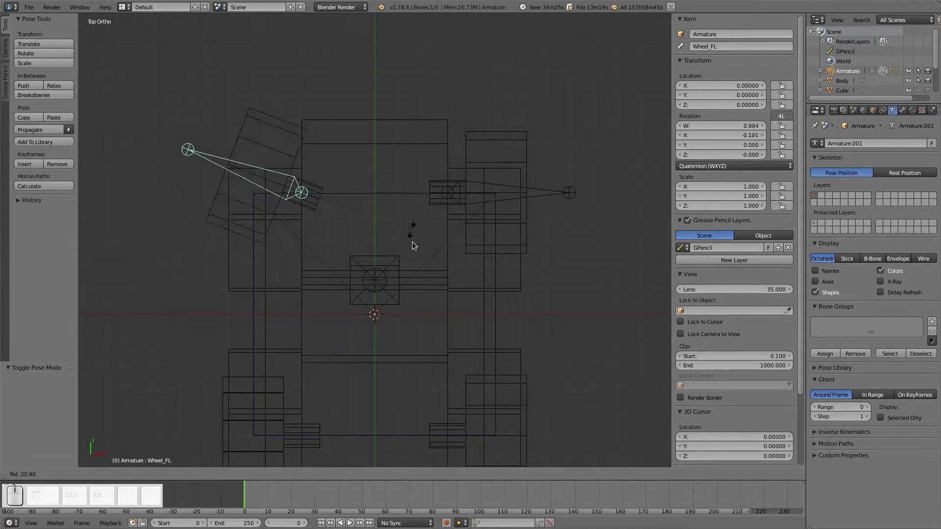
right_click(438, 195)
right_click(439, 194)
key("r")
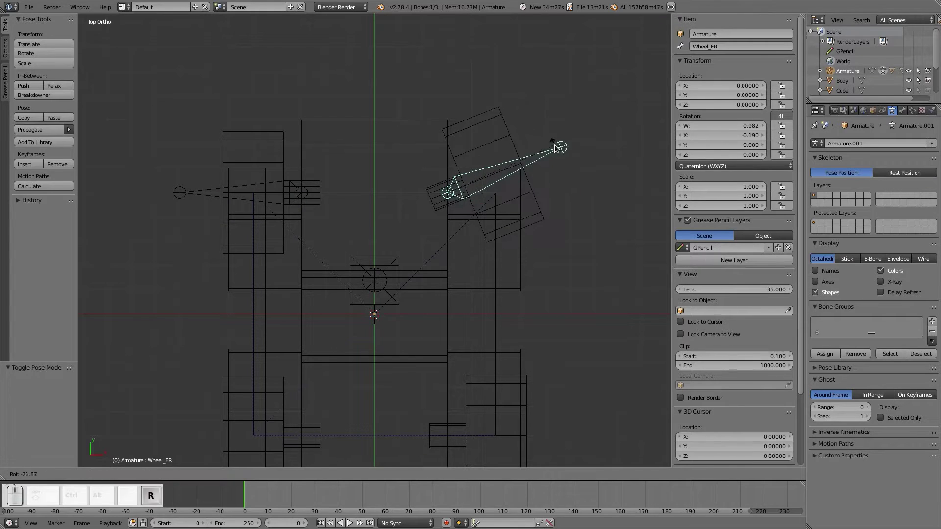
right_click(567, 174)
right_click(372, 302)
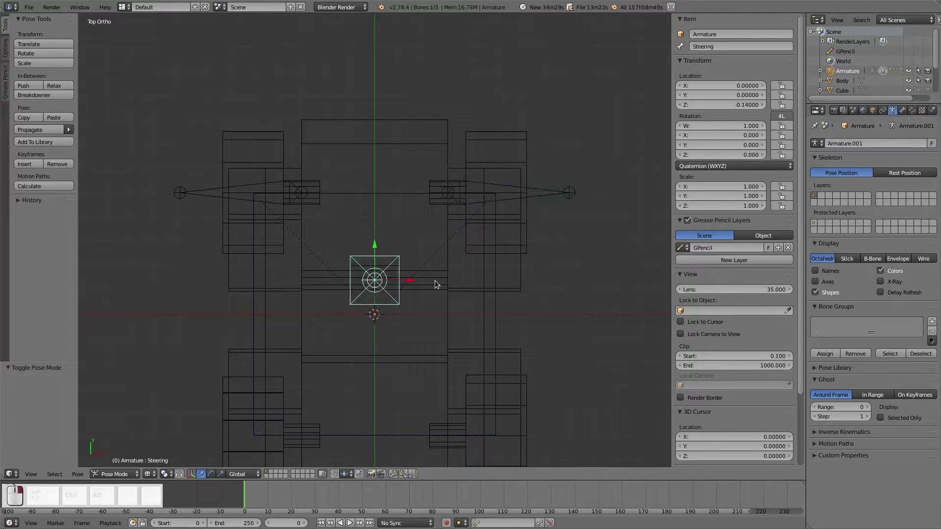
key("r")
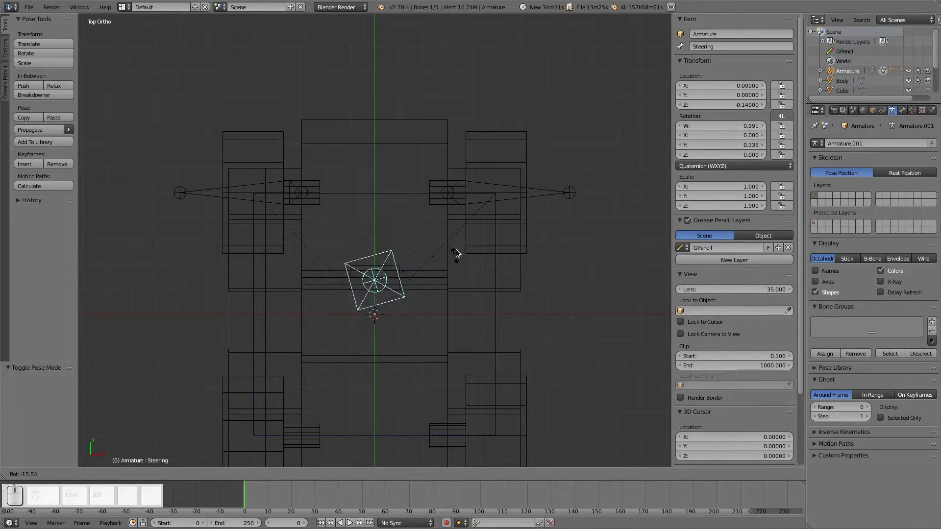
right_click(457, 253)
Rotate the Wheel_FL bone by about -14.9° and scrub the timeline to check whether the pose holds
left_click_drag(249, 496, 286, 489)
right_click(256, 213)
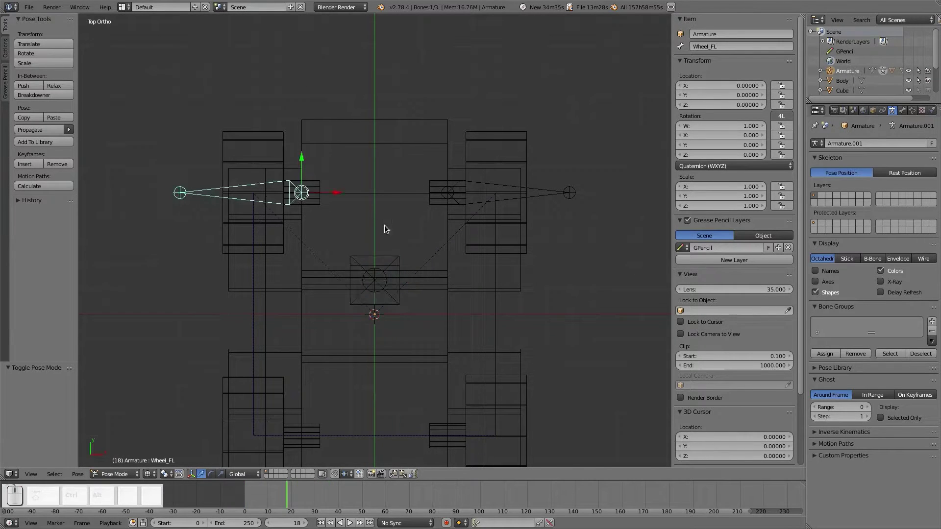
key("r")
left_click(436, 191)
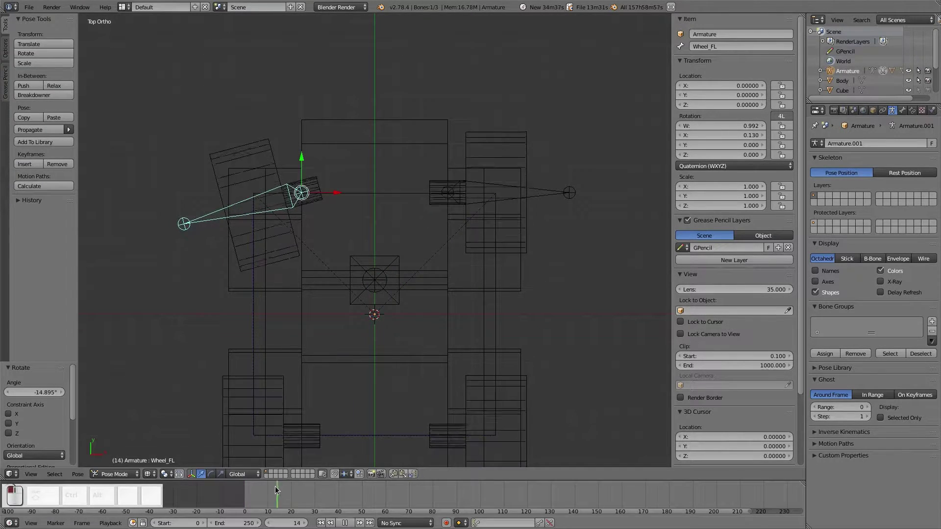
left_click_drag(281, 504, 225, 512)
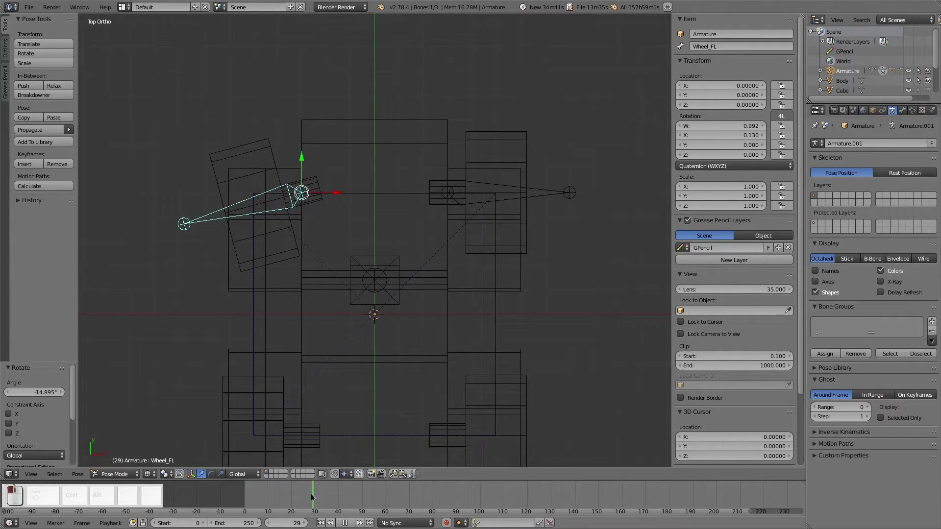
Rotate the Wheel_FL bone back by 15° to straighten the front left wheel
key("r")
key("ctrl")
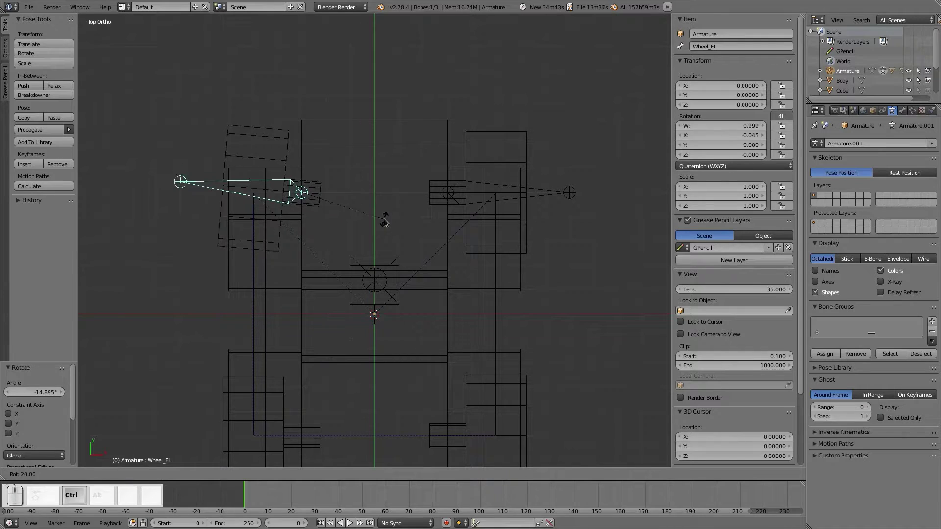
left_click(388, 210)
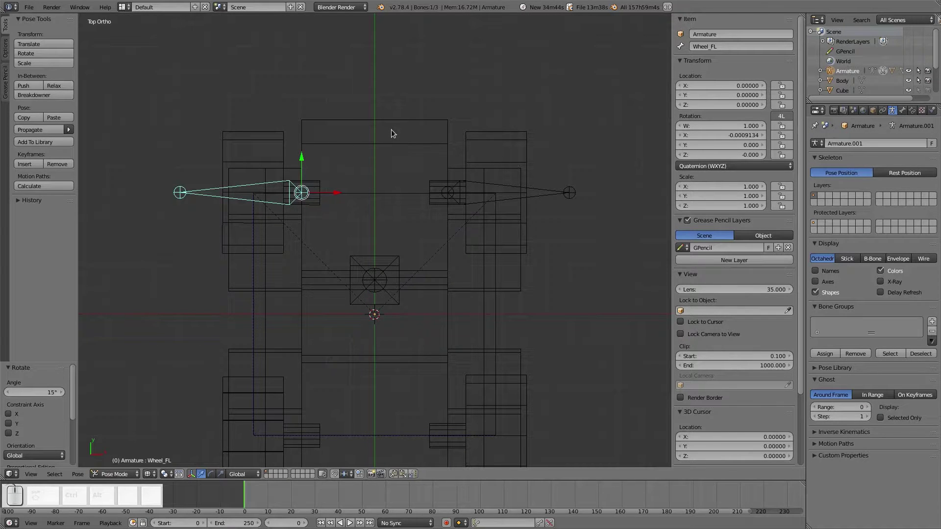
Select the Steering bone and show its bone constraints
right_click(380, 260)
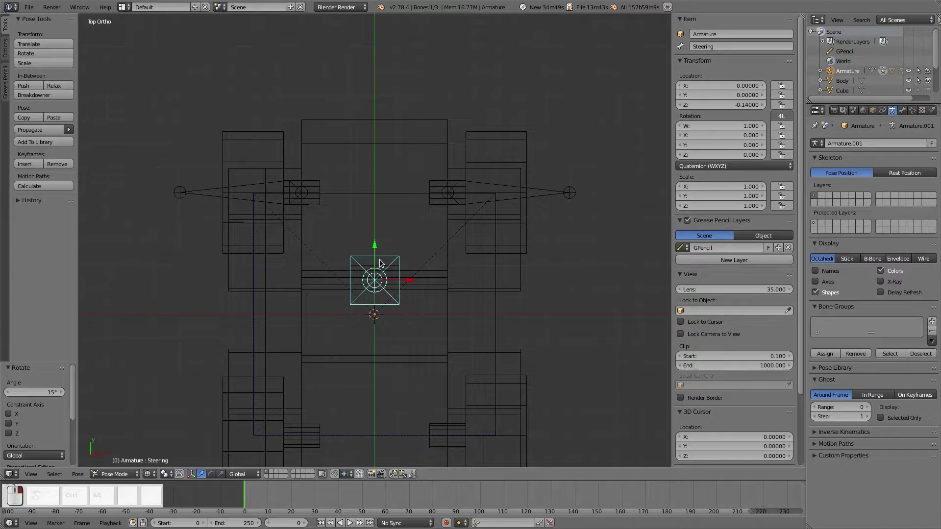
left_click(902, 110)
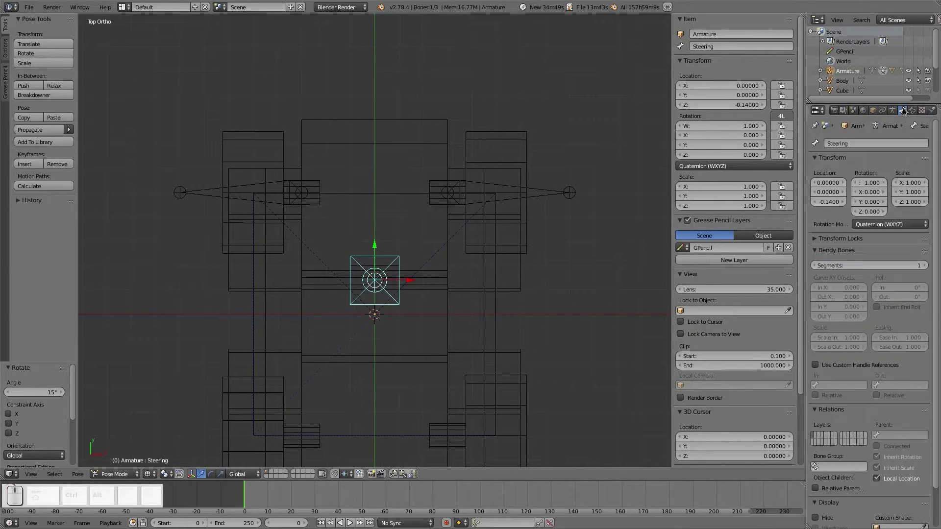
left_click(913, 112)
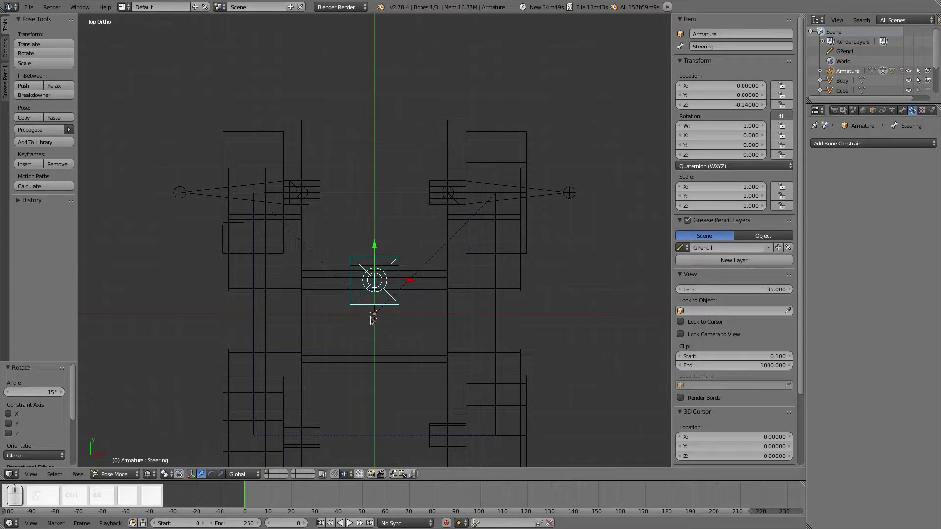
Examine how the Handlebars mesh sits relative to the armature's Steering bone from above and at an angle
middle_click_drag(442, 315, 399, 228)
right_click(383, 178)
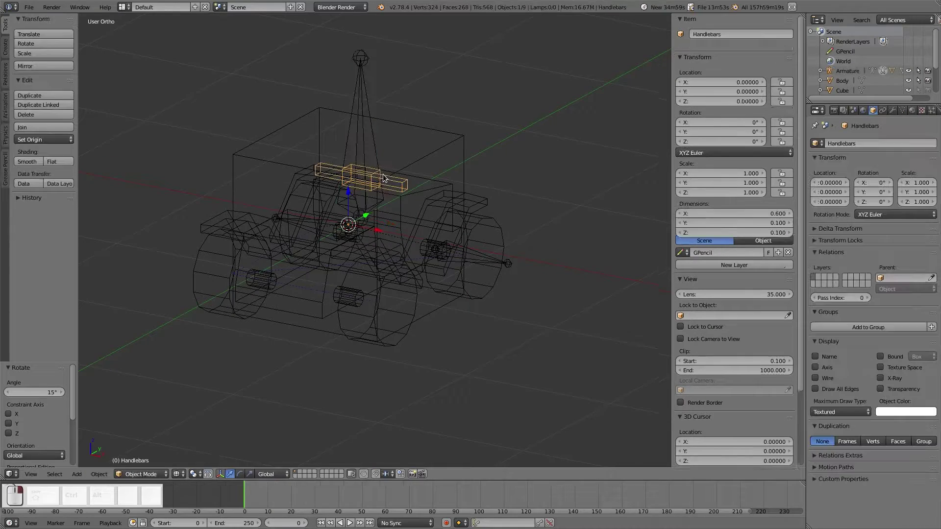
middle_click_drag(355, 189, 391, 256)
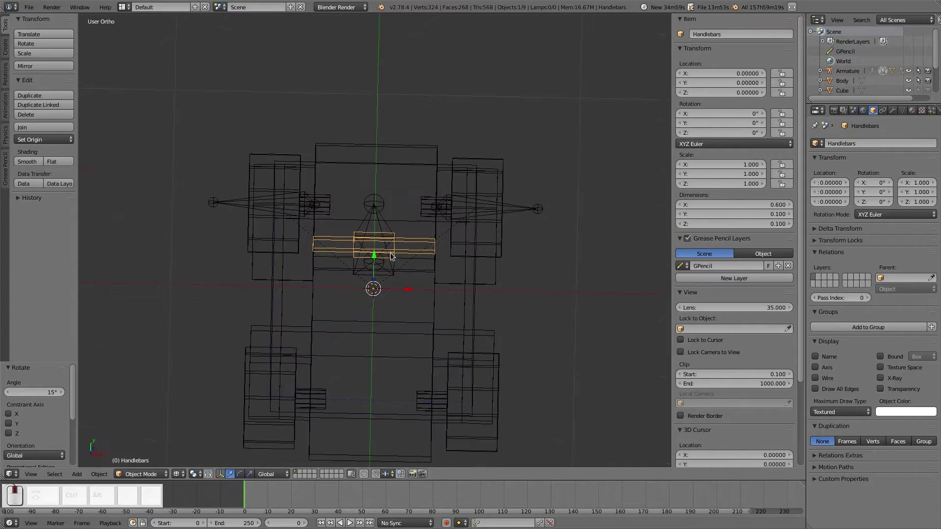
key("ctrl+Tab")
right_click(377, 219)
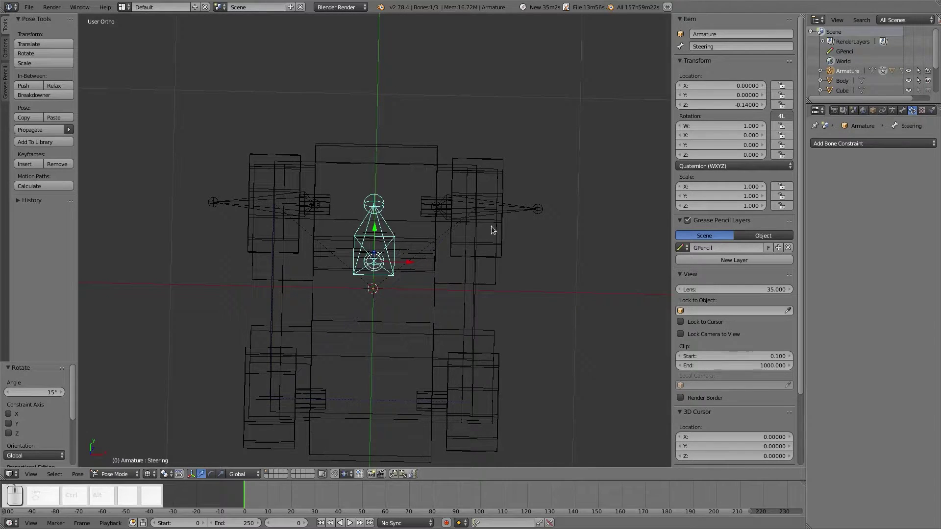
middle_click_drag(426, 265, 388, 241)
right_click(388, 239)
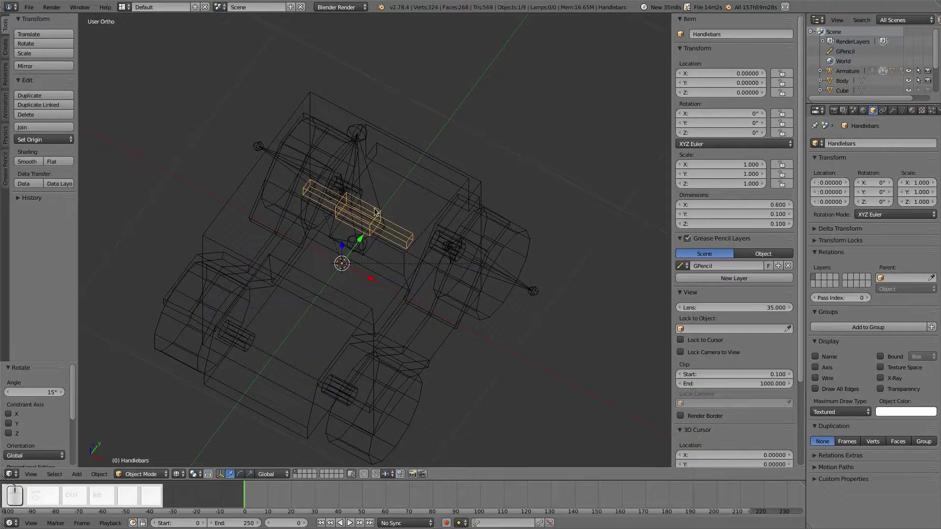
Return the armature to Object Mode and parent the Handlebars mesh to it using Armature Deform With Empty Groups
right_click(371, 191)
key("ctrl+Tab")
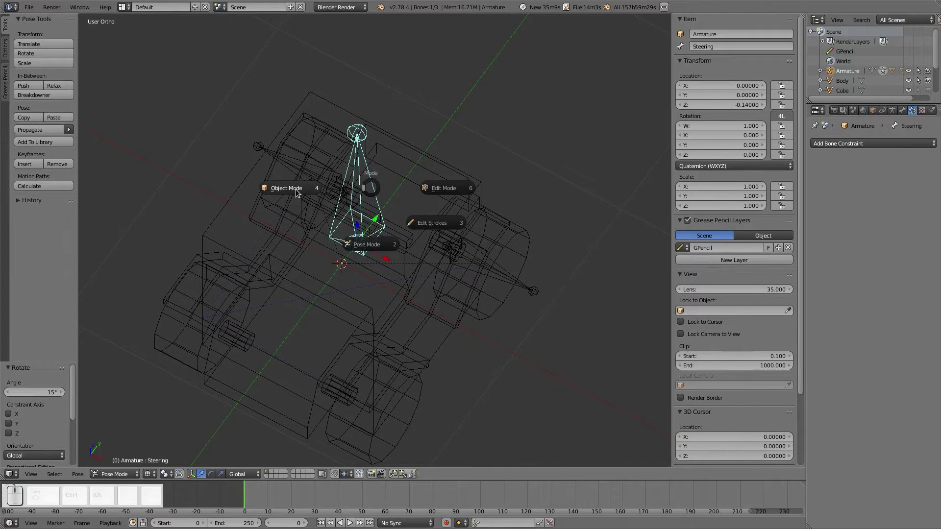
left_click(395, 234)
right_click(395, 233)
right_click(378, 195, "shift")
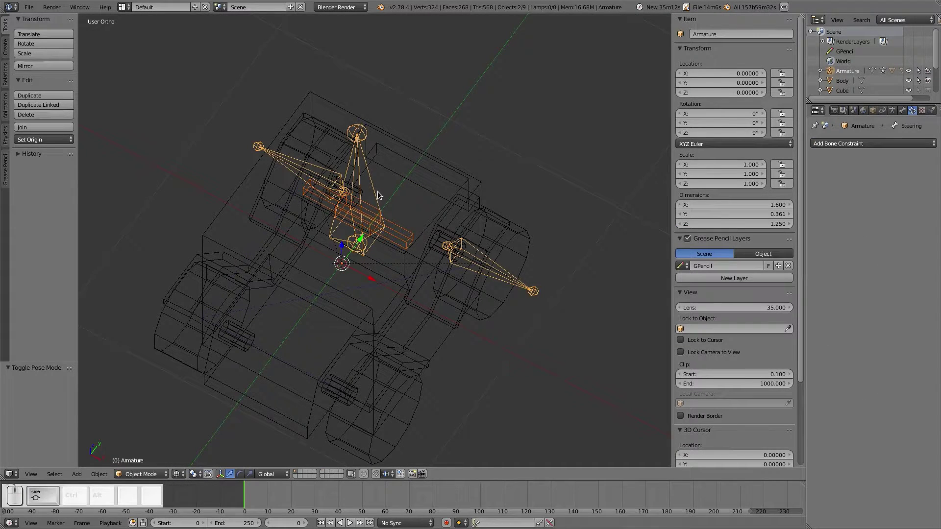
key("ctrl+p")
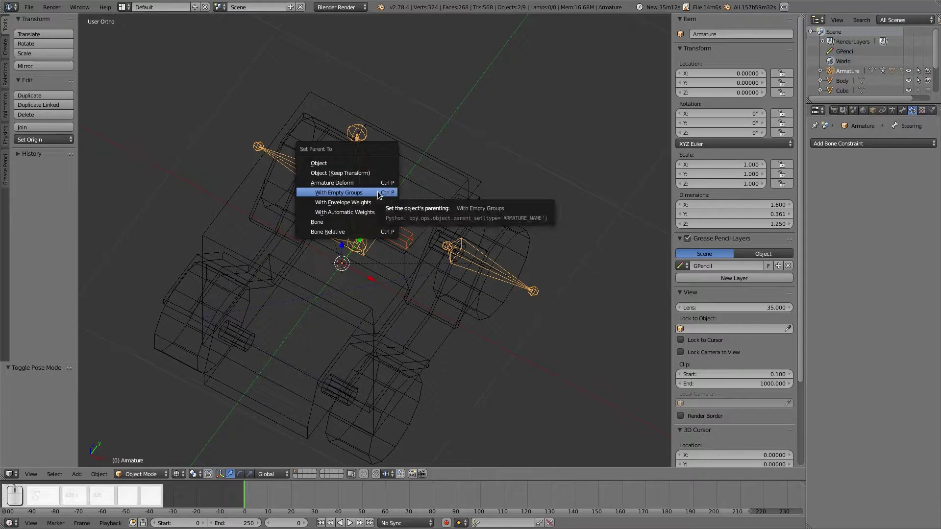
left_click(378, 196)
Put the Handlebars mesh into Edit Mode and make its Steering vertex group active
key("ctrl+Tab")
left_click(431, 183)
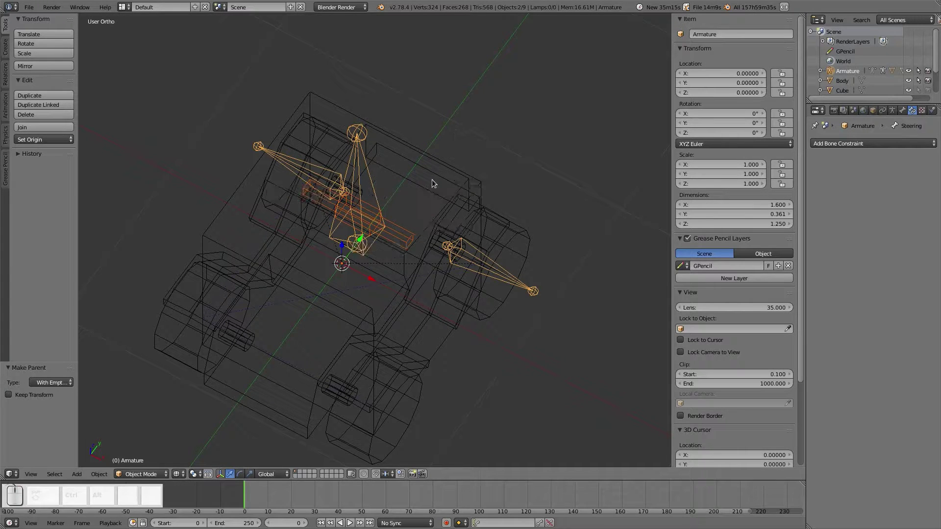
right_click(395, 234)
key("ctrl+Tab")
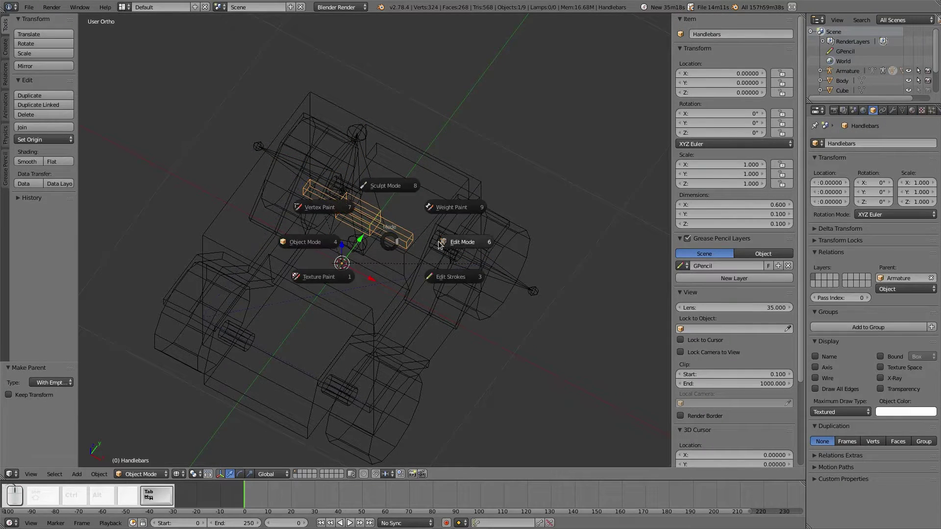
left_click(420, 246)
left_click(902, 110)
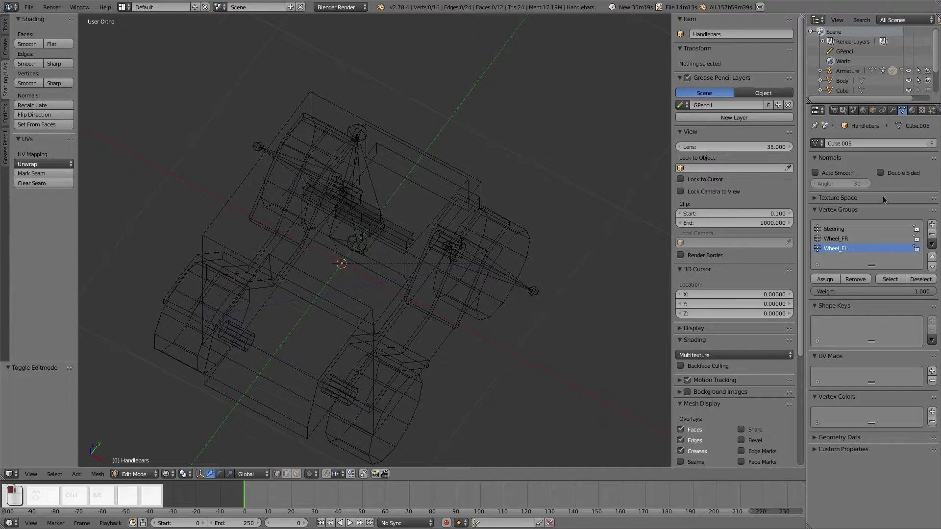
left_click(851, 229)
Assign all vertices of the handlebars to the Steering vertex group and return to Object Mode
key("ctrl+Tab")
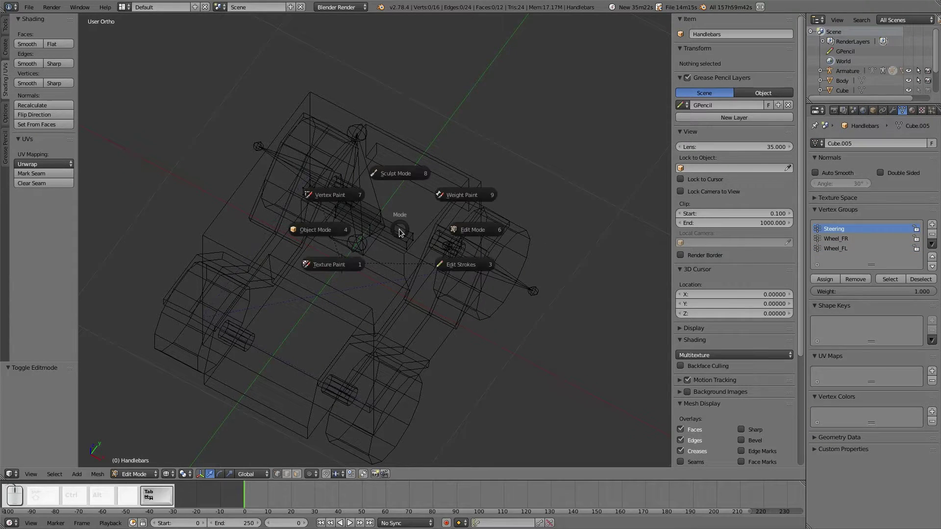
key("Escape")
key("a")
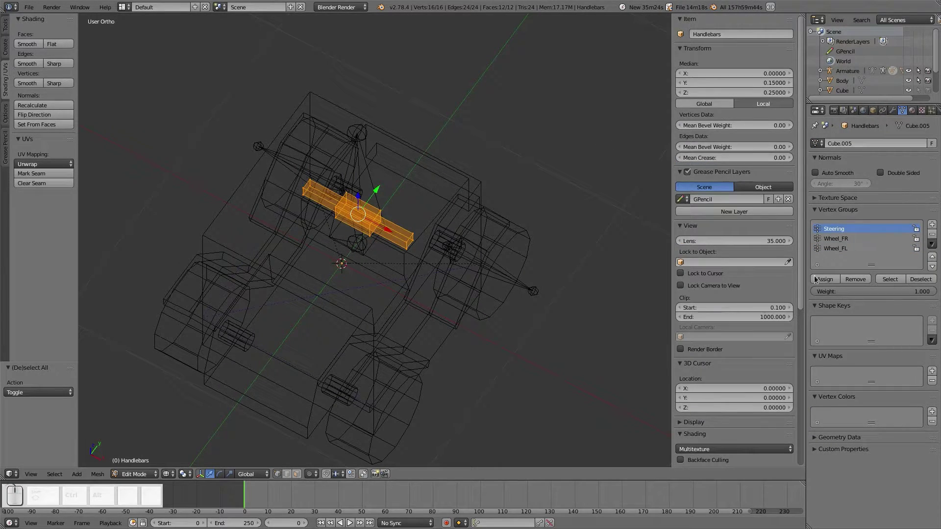
left_click(824, 281)
key("ctrl+Tab")
left_click(389, 169)
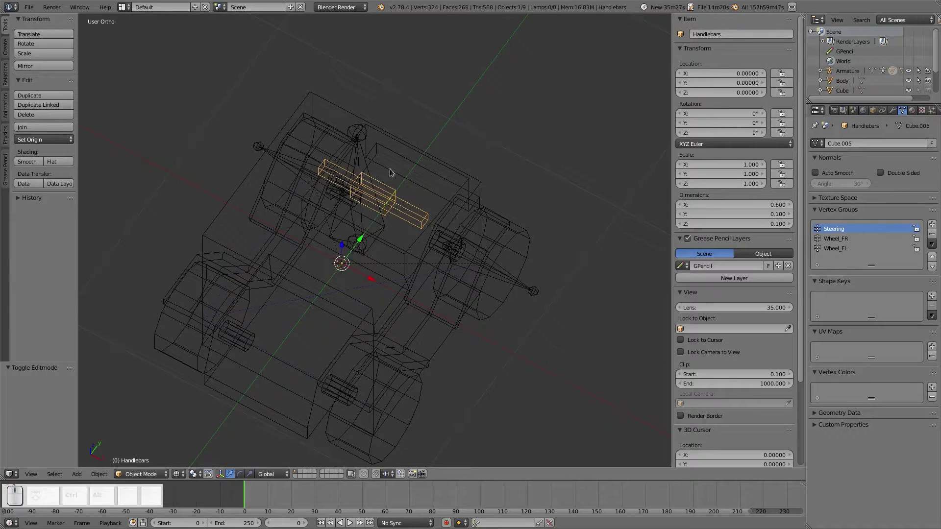
Select the armature, switch it to Pose Mode, and test-rotate the Steering bone without keeping the rotation
right_click(363, 166)
right_click(363, 165)
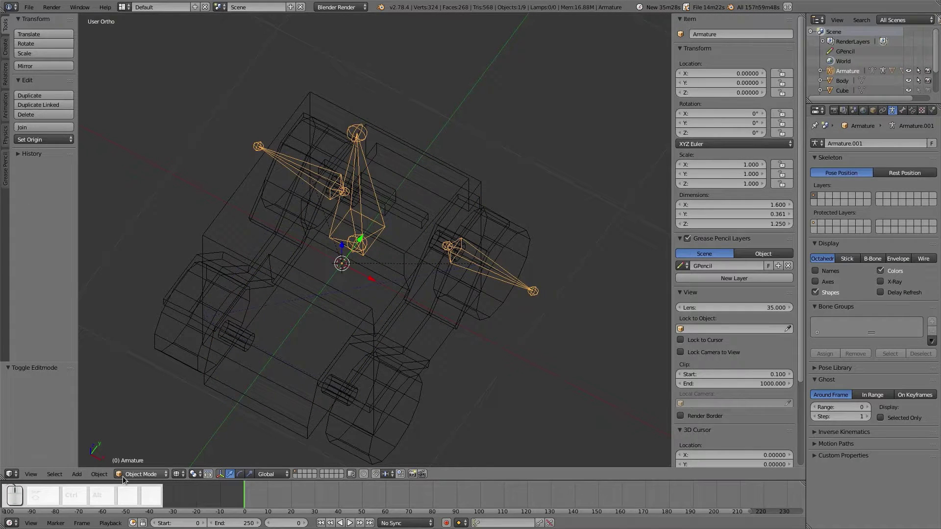
left_click(141, 473)
left_click(128, 441)
key("r")
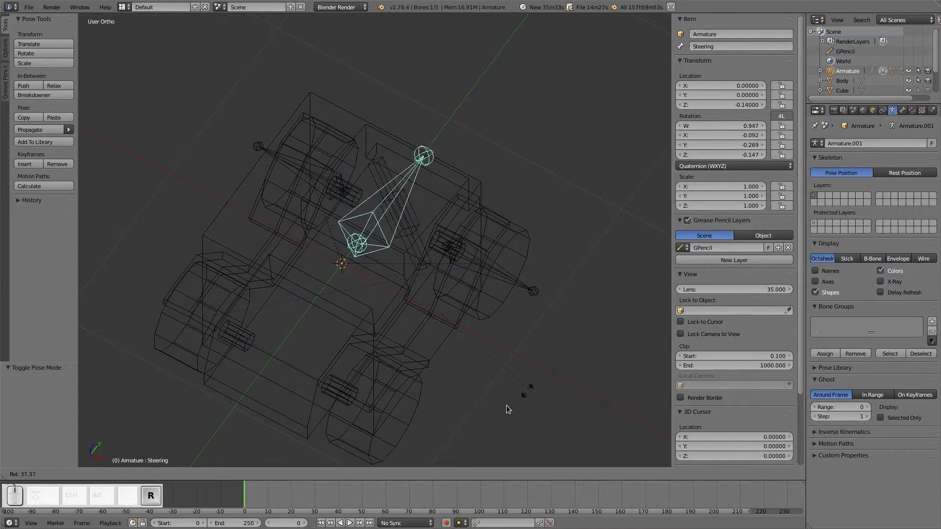
right_click(575, 249)
In armature Edit Mode, move the Steering bone 0.15 along the Y axis and return to Object Mode
key("KP_7")
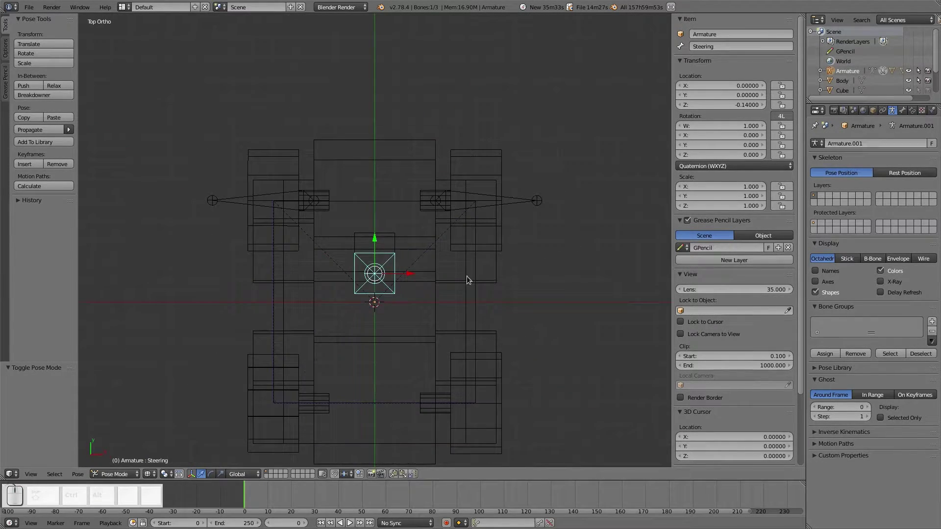
scroll(462, 277, "up", 3)
key("Tab")
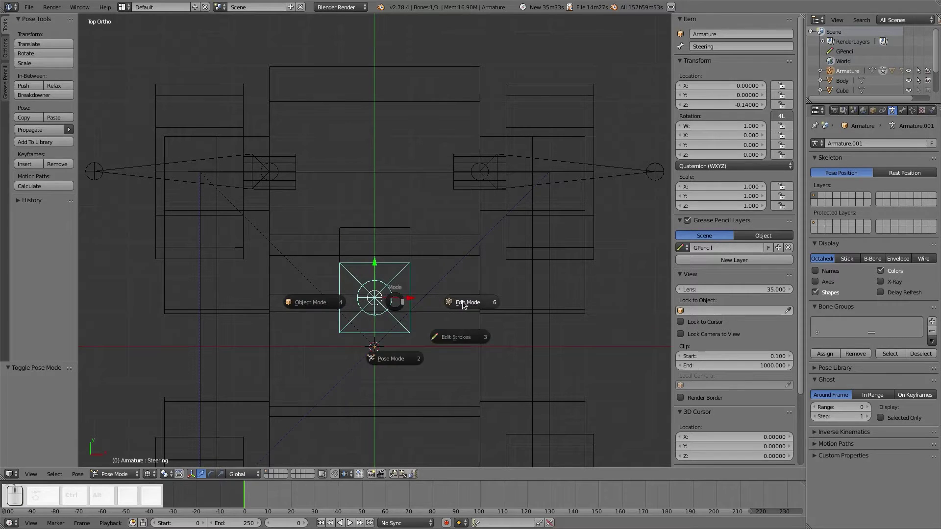
left_click(395, 301)
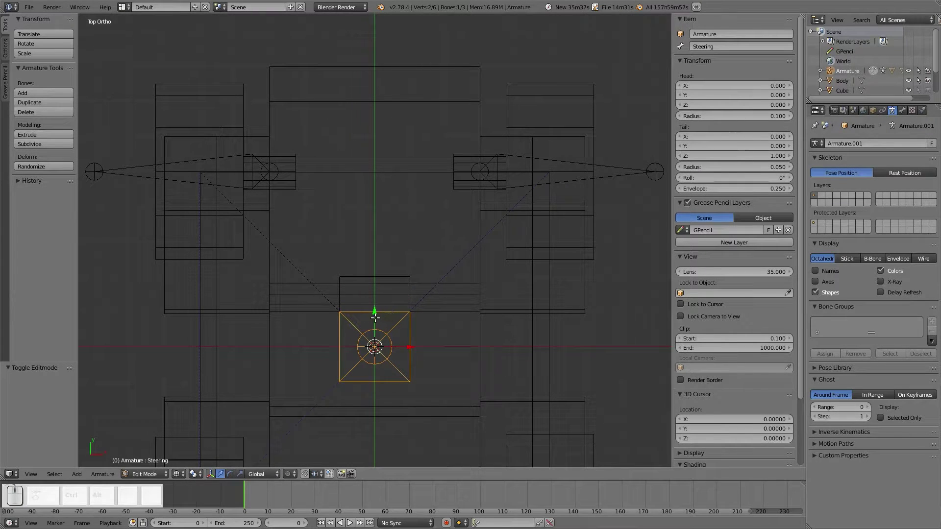
left_click_drag(375, 314, 385, 261, "ctrl")
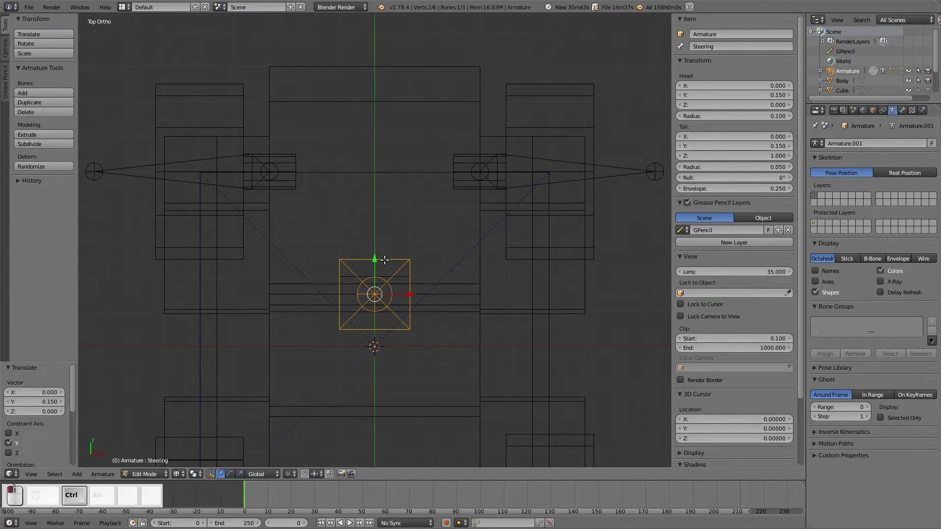
key("Tab")
left_click(328, 269)
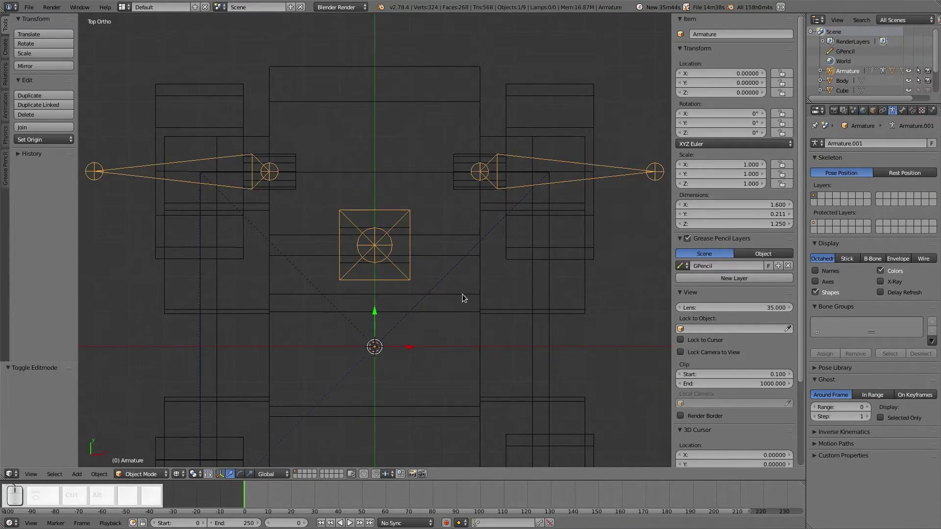
Switch the armature to Pose Mode and move the Steering bone -0.14 along the Y axis
middle_click_drag(462, 294, 357, 184)
key("KP_3")
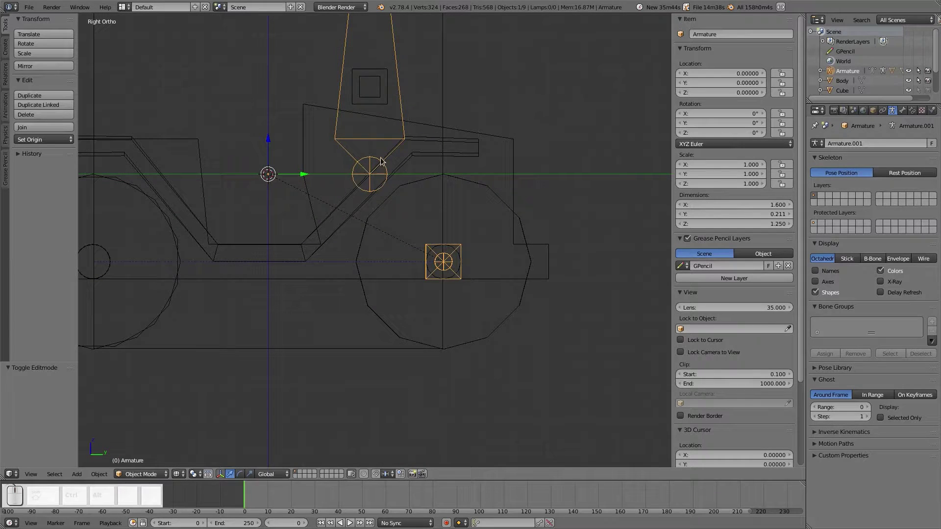
key("Tab")
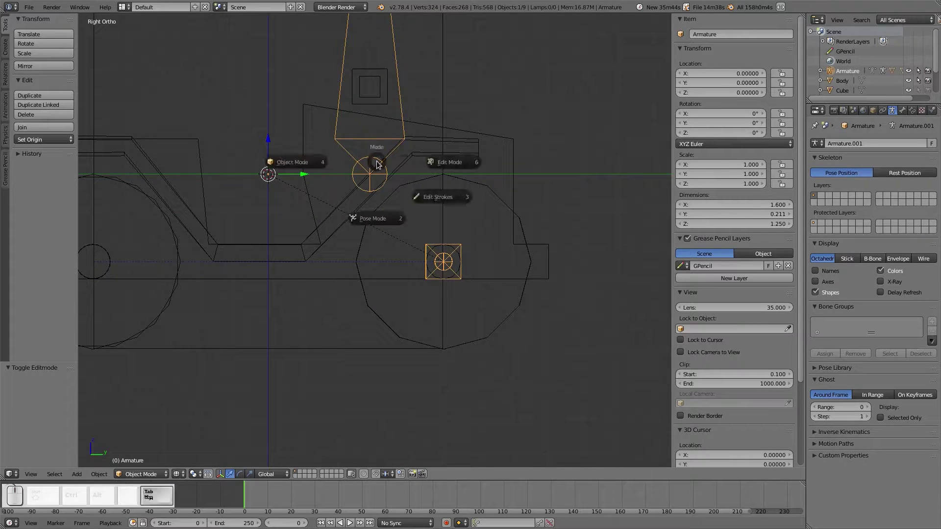
left_click(376, 223)
key("g")
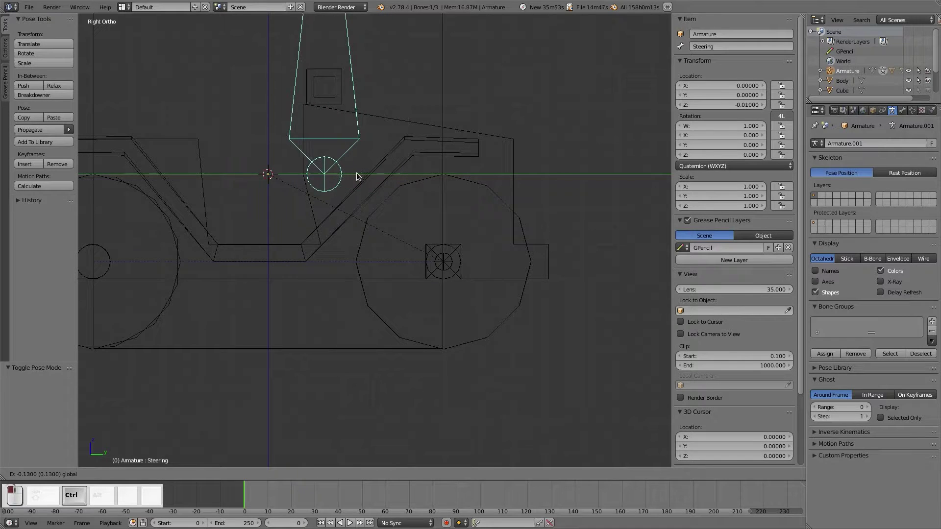
left_click(357, 176)
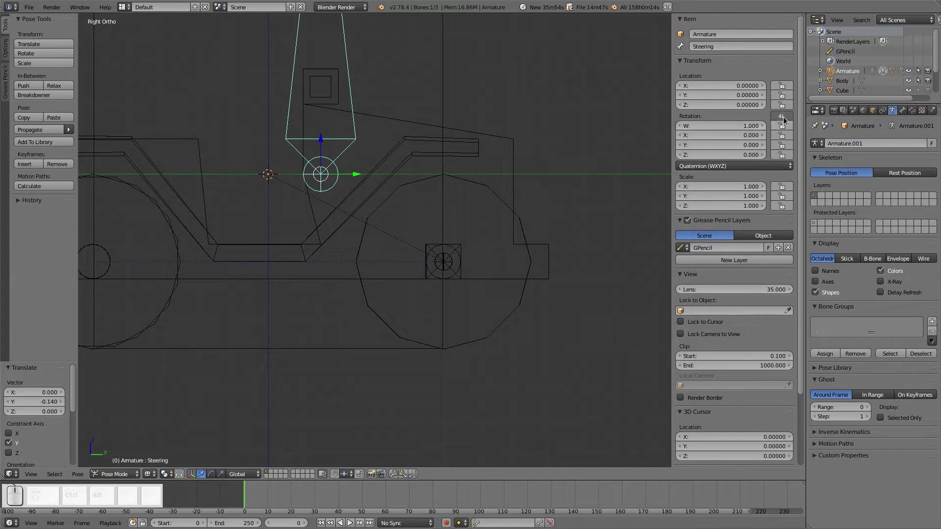
Lock the Steering bone's X, Y and Z location and its W and X rotation, and clear its pose rotation
left_click_drag(782, 85, 783, 105)
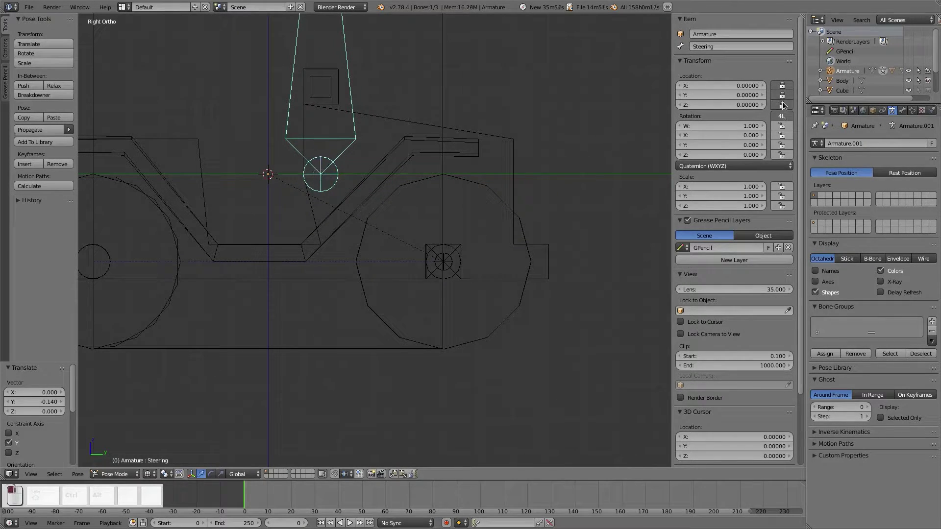
key("r")
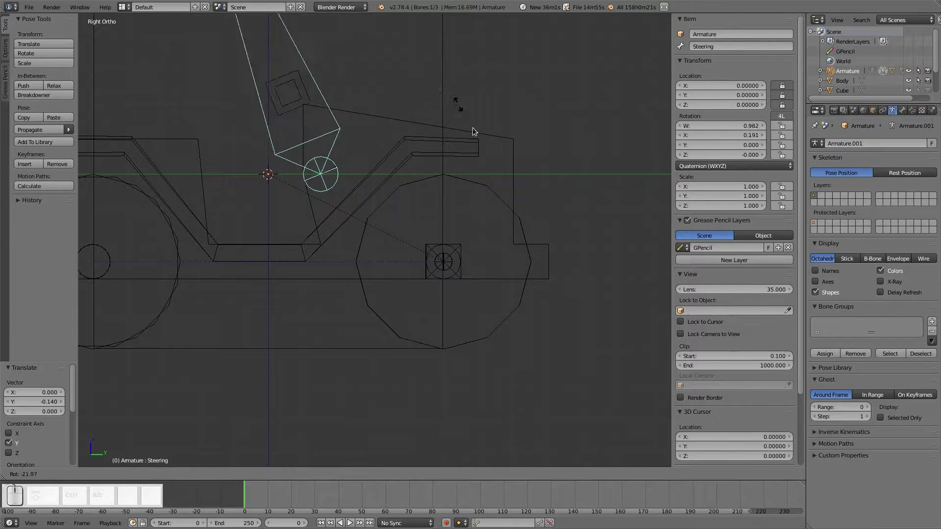
left_click(490, 153)
left_click(782, 126)
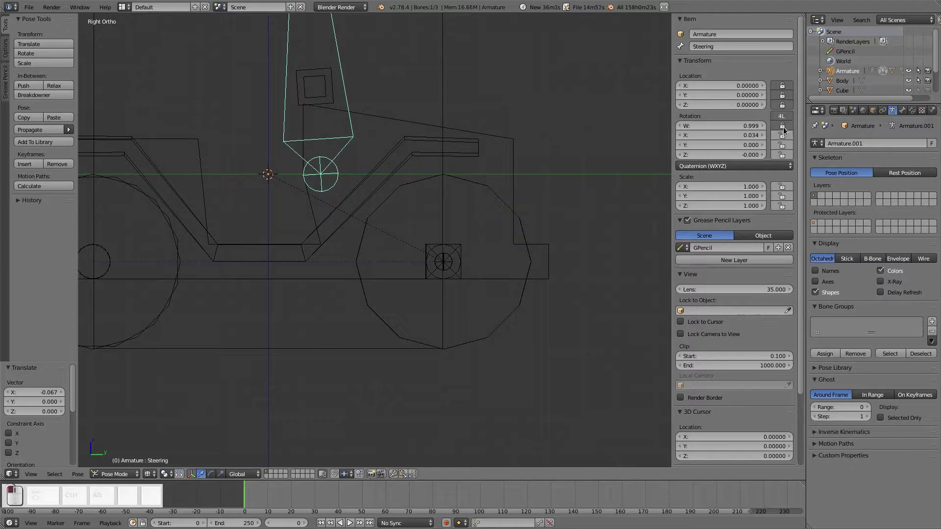
left_click(782, 136)
left_click(782, 126)
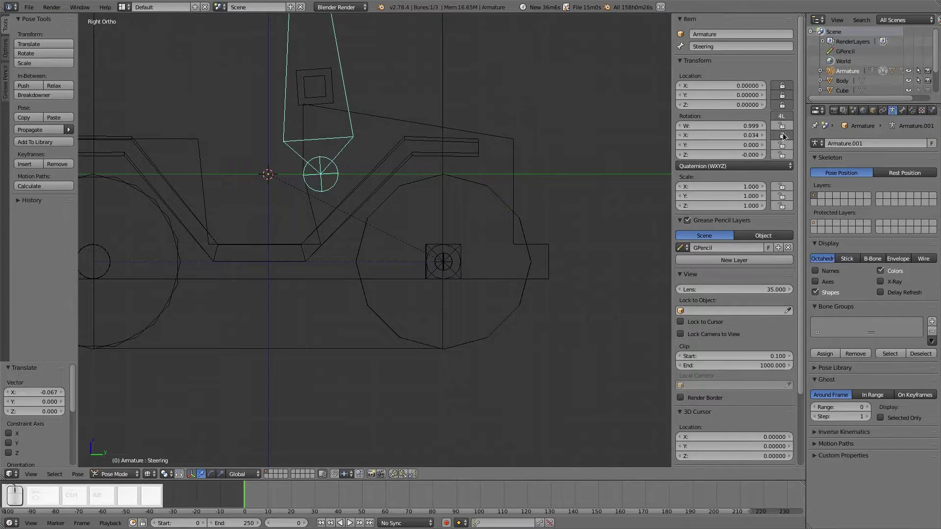
left_click(782, 136)
key("alt+r")
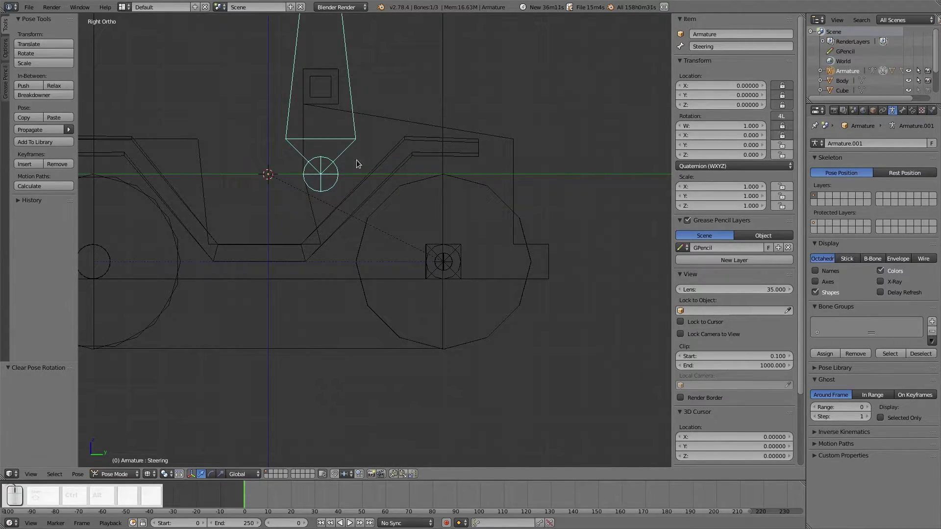
Test-rotate the Steering bone in top view without keeping it, and lock its Z rotation
middle_click_drag(357, 160, 426, 249)
key("KP_7")
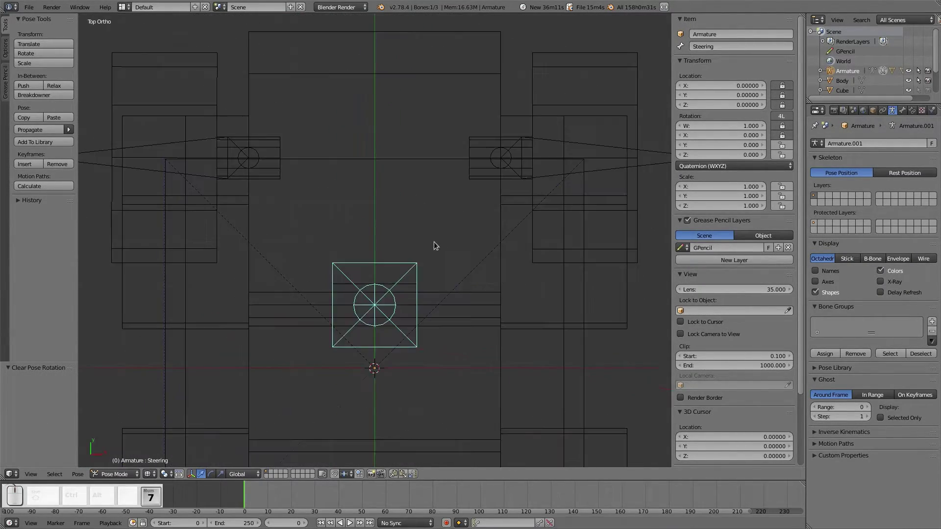
key("r")
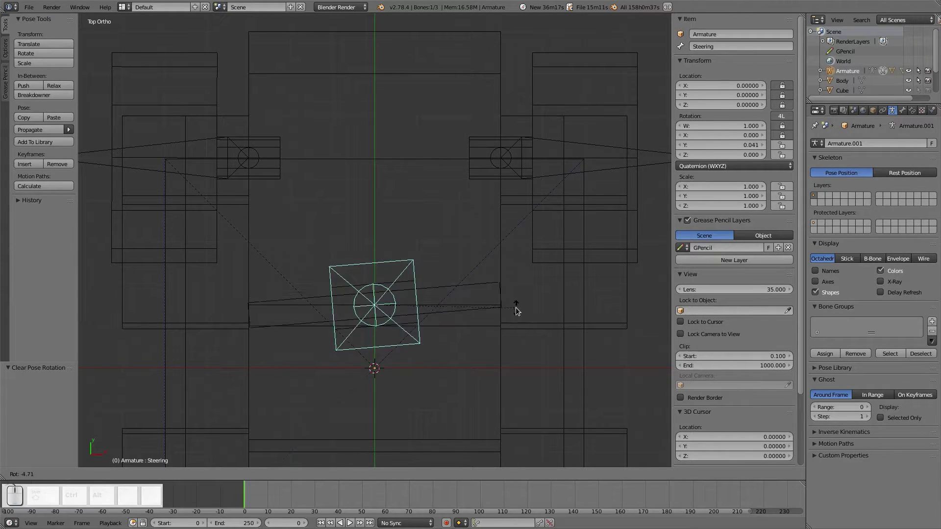
key("Escape")
left_click(781, 156)
Test the Steering bone's remaining rotation from the top and from an angled view, cancelling each rotation
key("r")
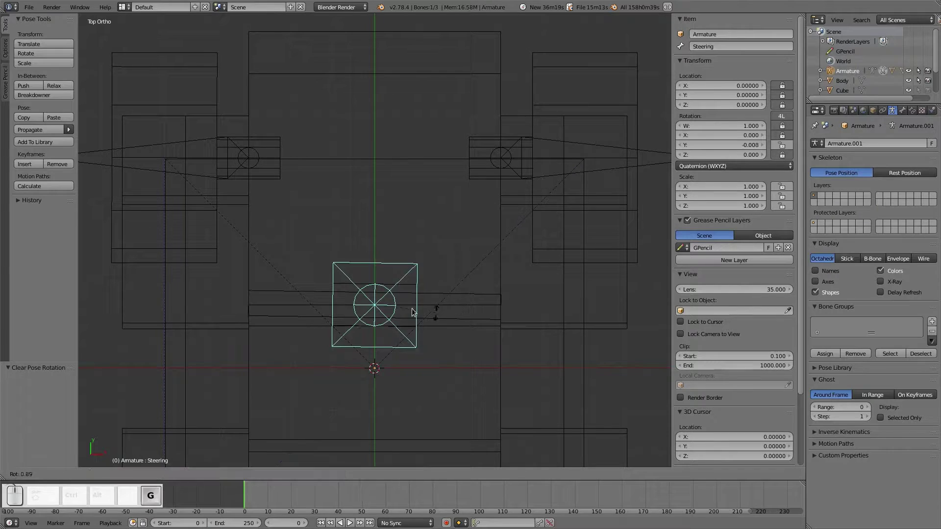
right_click(459, 330)
key("r")
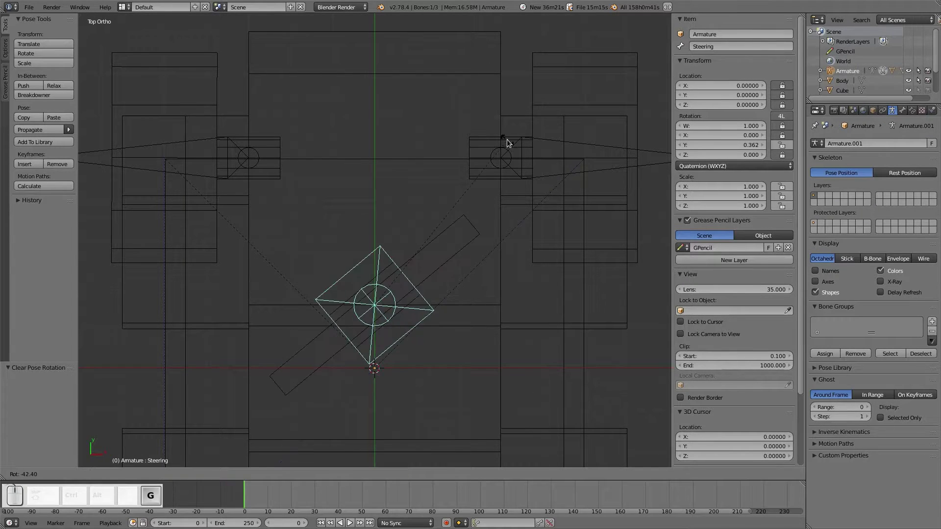
right_click(495, 279)
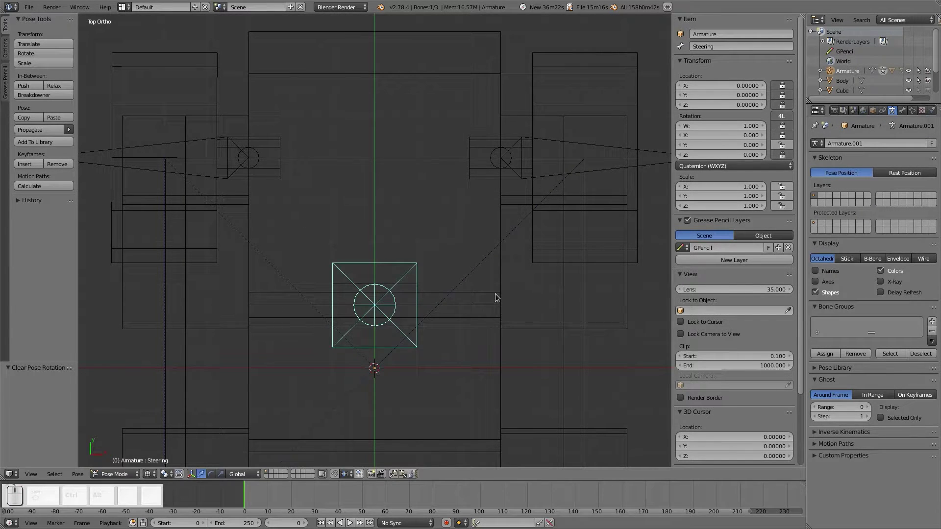
key("r")
right_click(490, 348)
middle_click_drag(518, 355, 460, 251)
key("r")
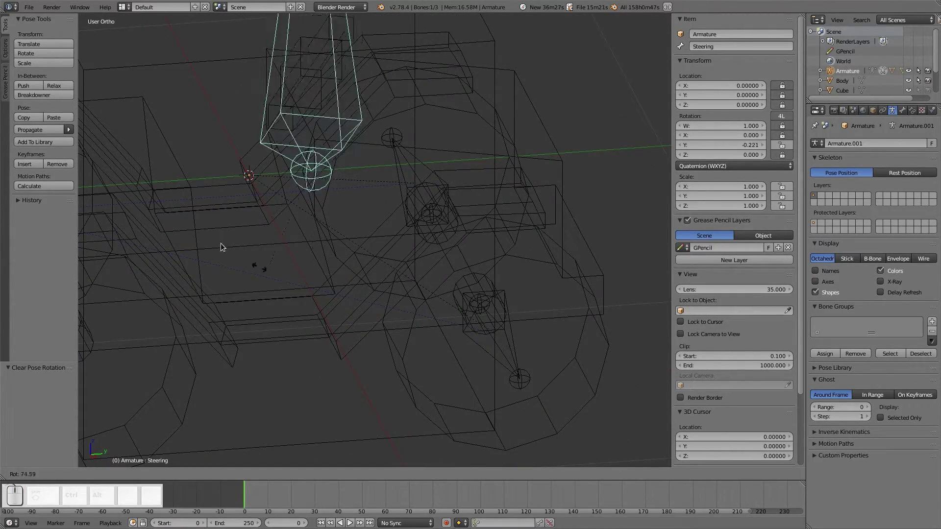
right_click(359, 292)
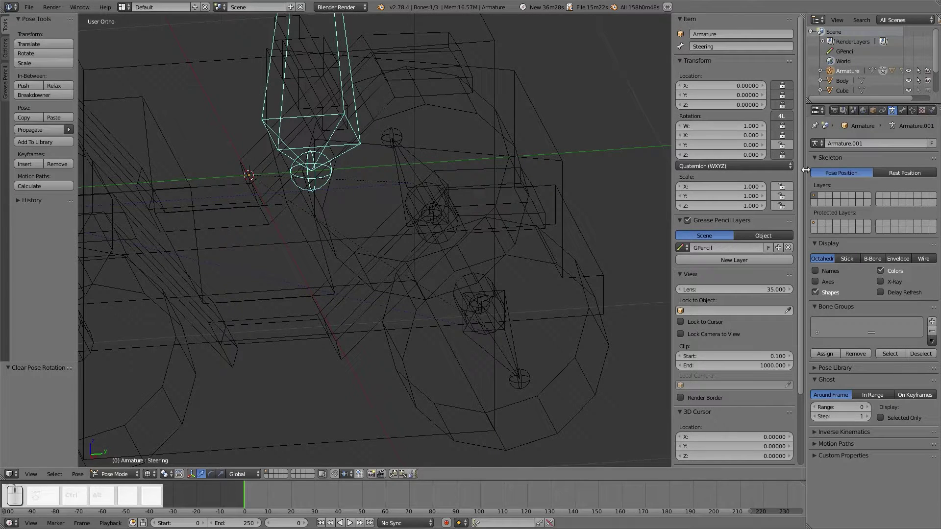
Add a Copy Rotation constraint to the Wheel_FR bone, targeting the Armature's Steering bone
left_click(903, 110)
left_click(912, 111)
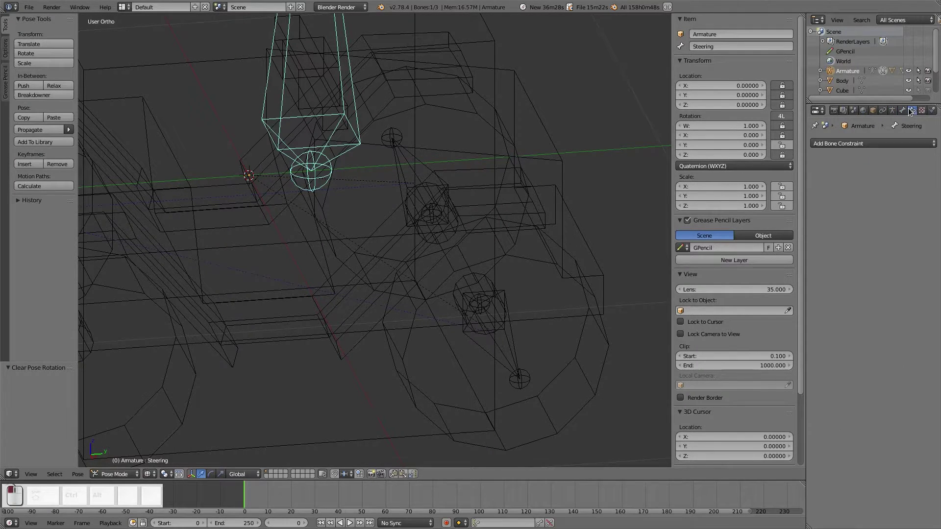
right_click(483, 326)
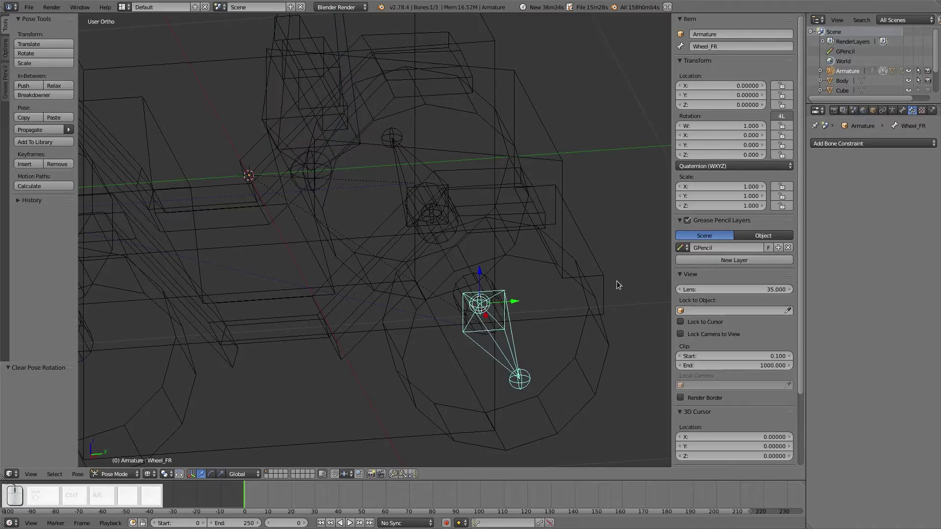
left_click(890, 143)
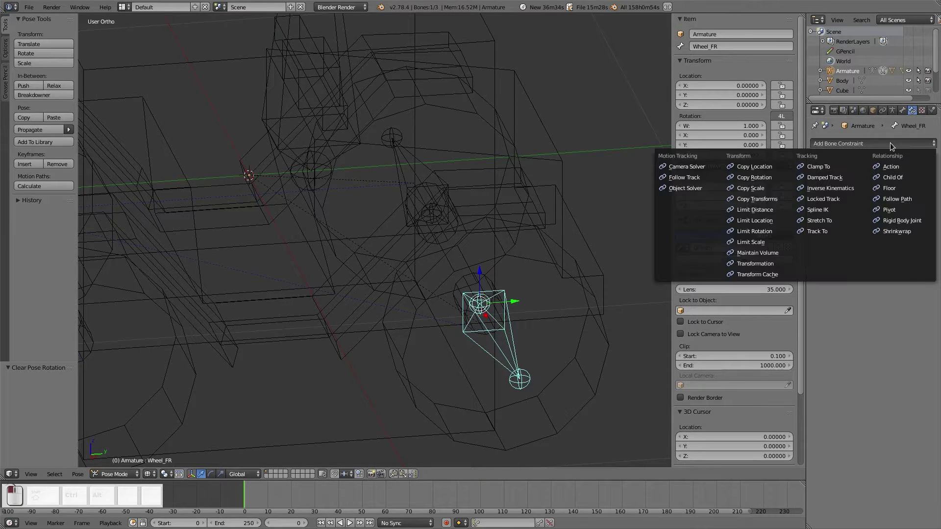
left_click(765, 179)
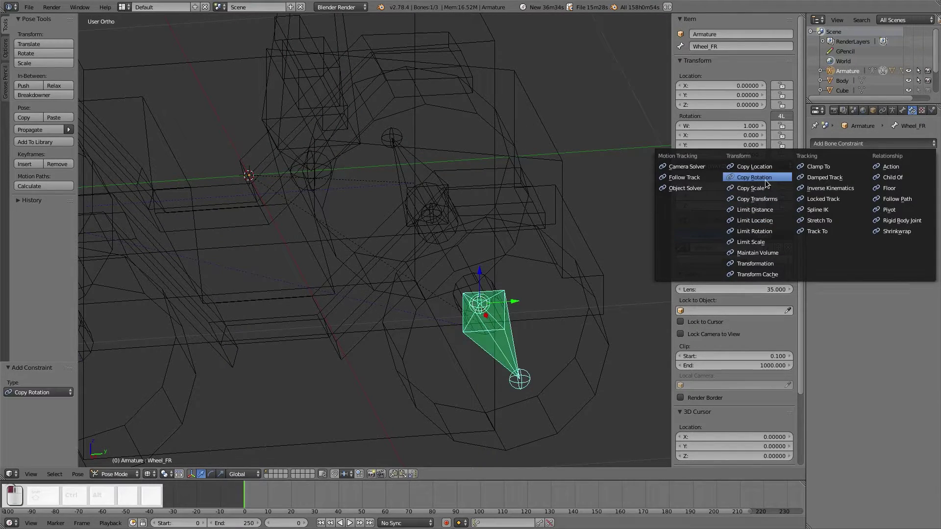
left_click(887, 179)
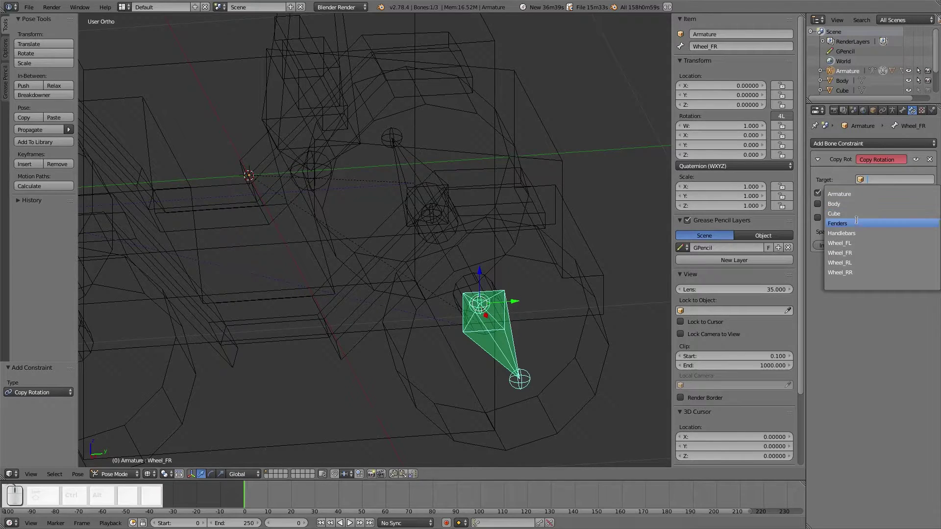
left_click(894, 195)
left_click(894, 194)
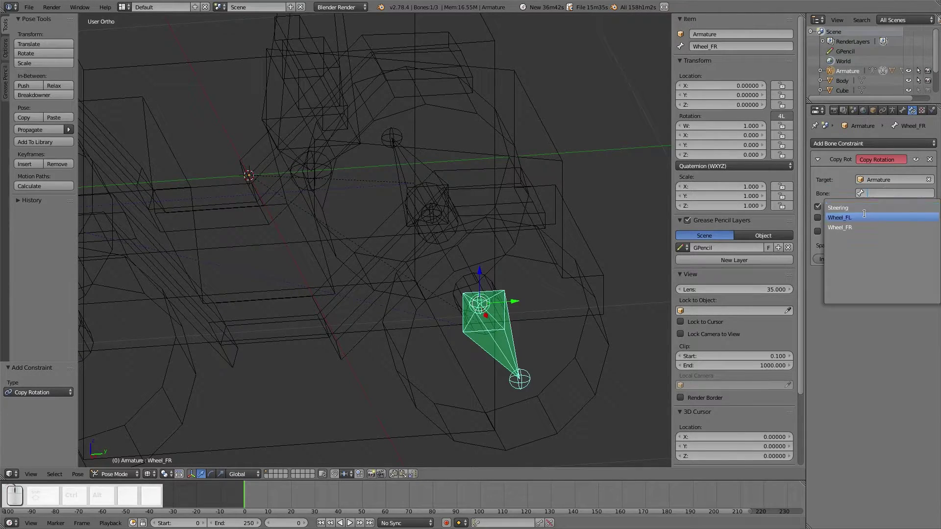
left_click(863, 207)
Give the Wheel_FL bone a Copy Rotation constraint with Armature as target and Steering as bone
middle_click_drag(482, 225, 363, 238)
right_click(570, 363)
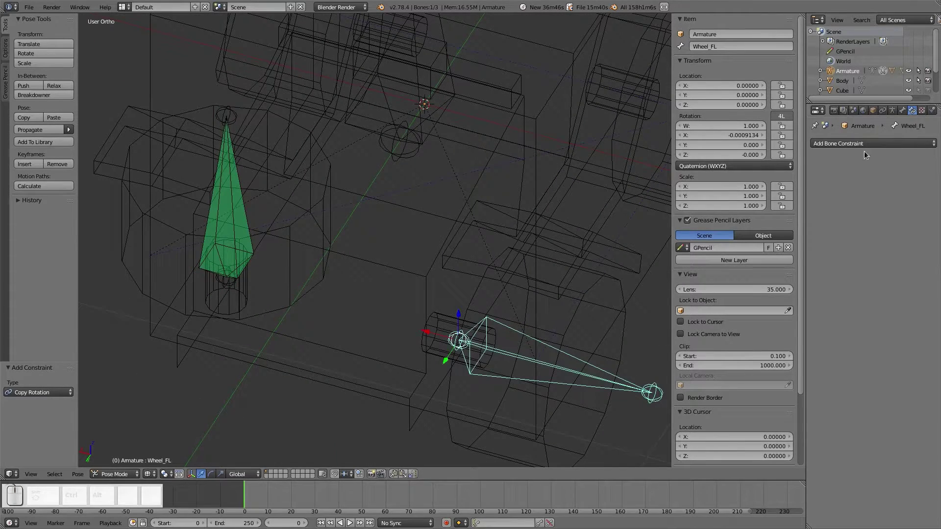
left_click(873, 143)
left_click(754, 177)
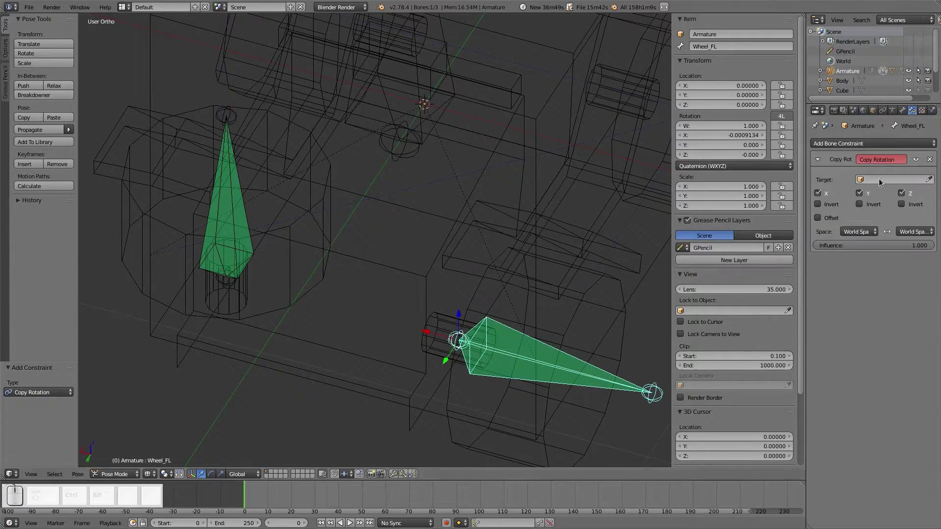
left_click(870, 179)
left_click(870, 195)
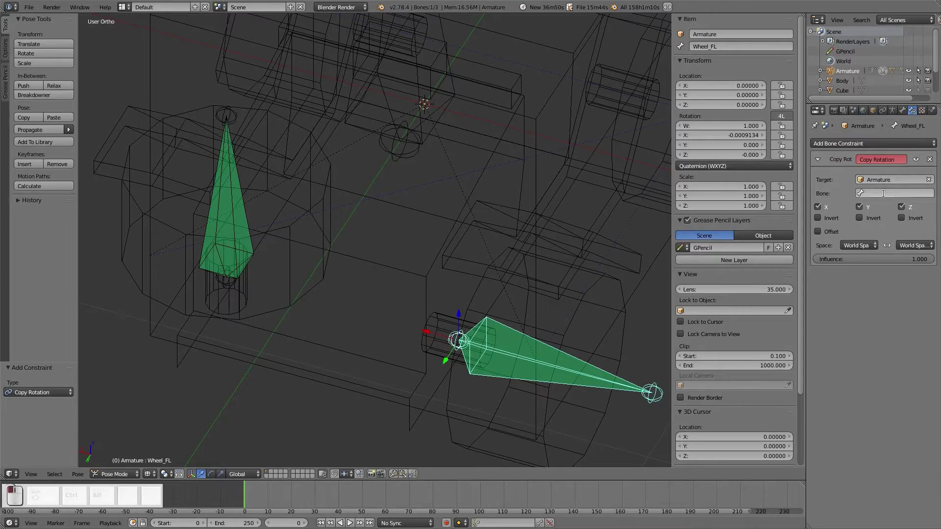
left_click(885, 193)
left_click(861, 208)
In solid shading, test-rotate the Steering bone to check how the front wheels respond, without keeping the rotation
middle_click_drag(519, 294, 451, 277)
key("z")
left_click(447, 329)
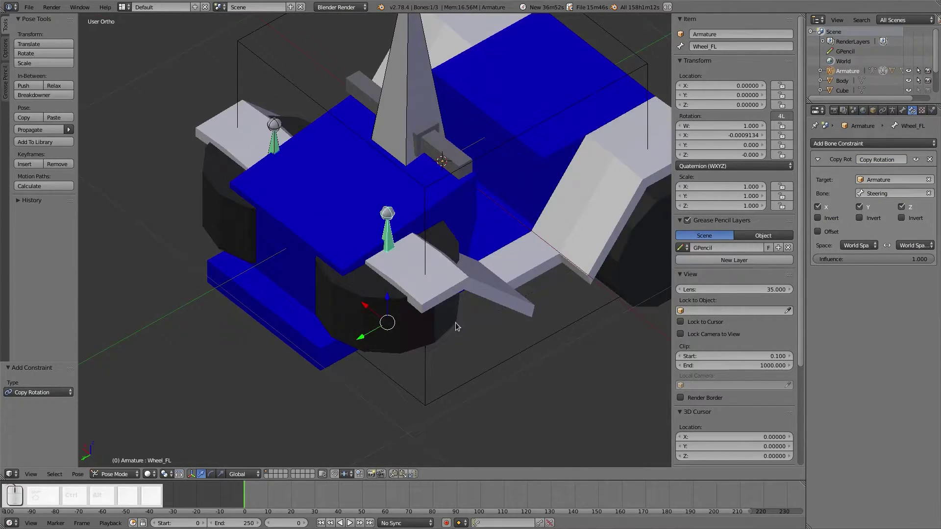
mouse_move(456, 325)
middle_mouse_down()
mouse_move(470, 239)
mouse_move(515, 227)
mouse_move(532, 237)
mouse_move(472, 260)
middle_mouse_up()
right_click(343, 144)
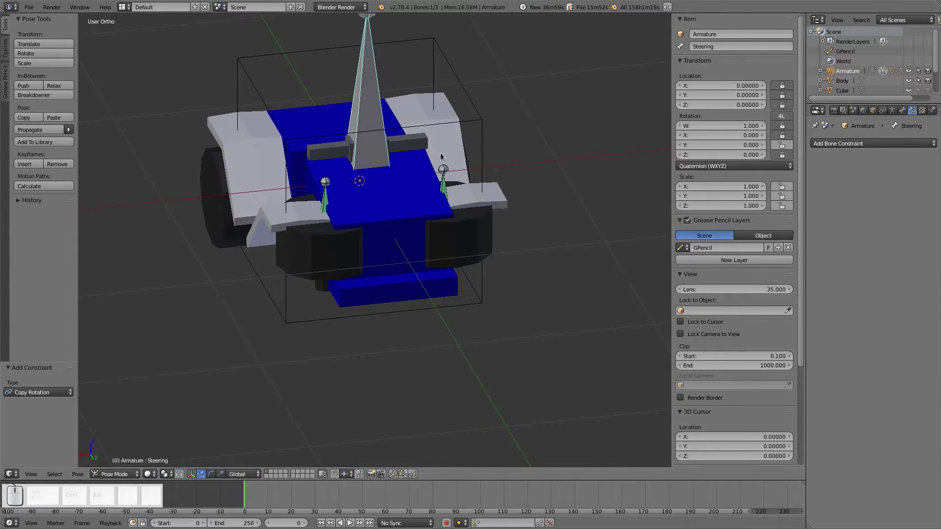
key("r")
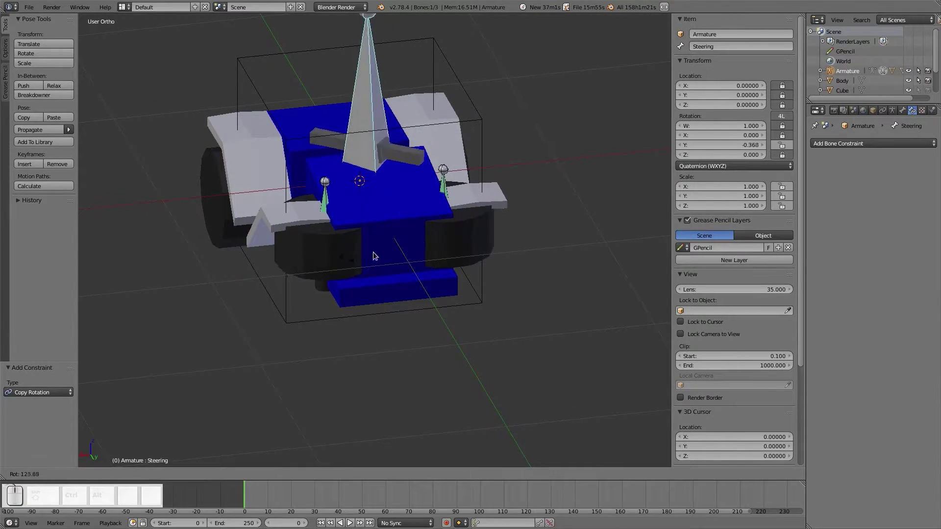
right_click(487, 199)
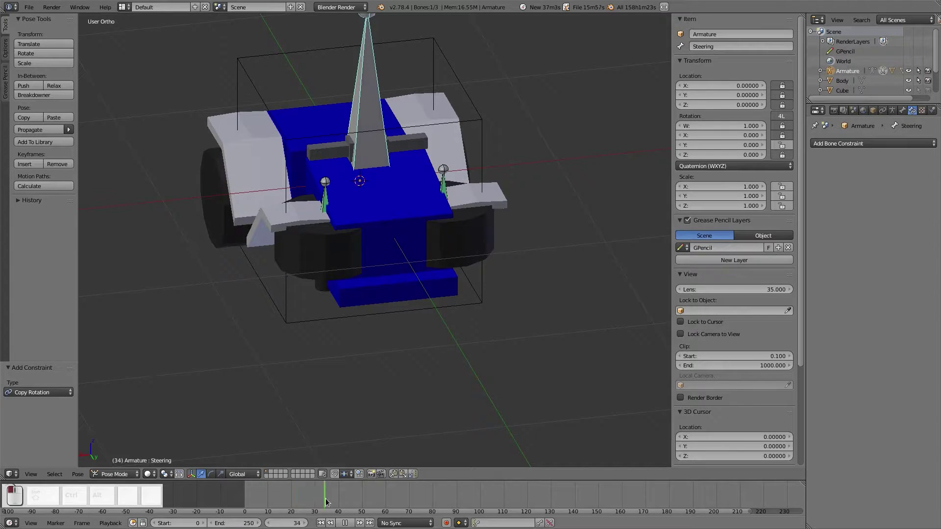
Rotate the Wheel_FR bone about 32° in the front wireframe view and enable Offset in its Copy Rotation constraint
right_click(332, 202)
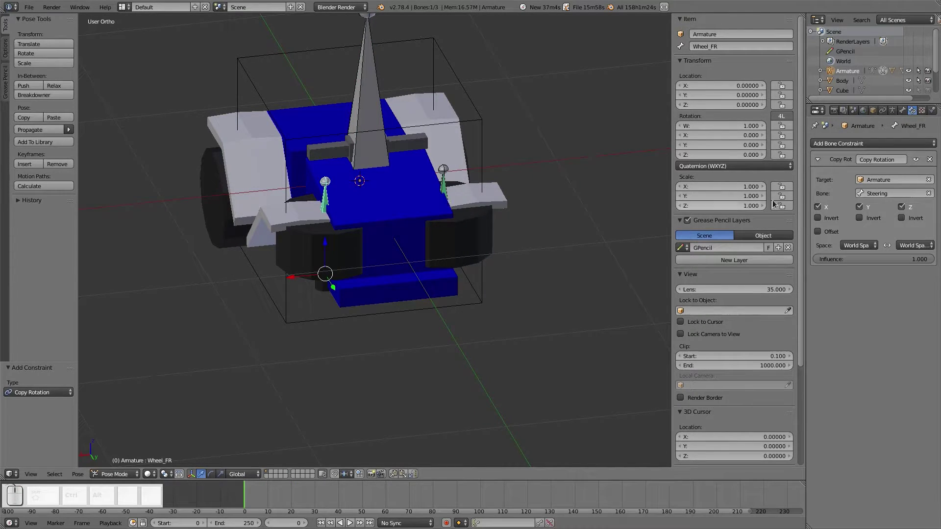
right_click(369, 150)
right_click(326, 202)
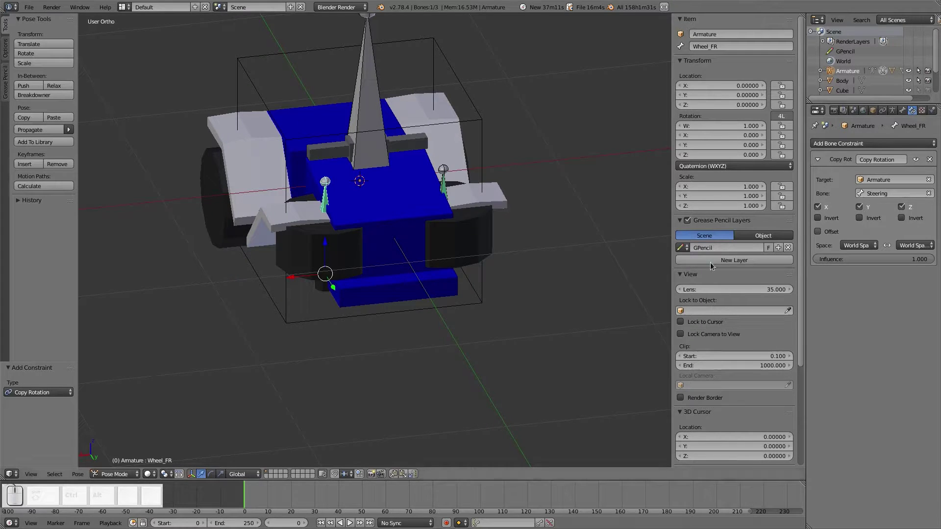
key("KP_3")
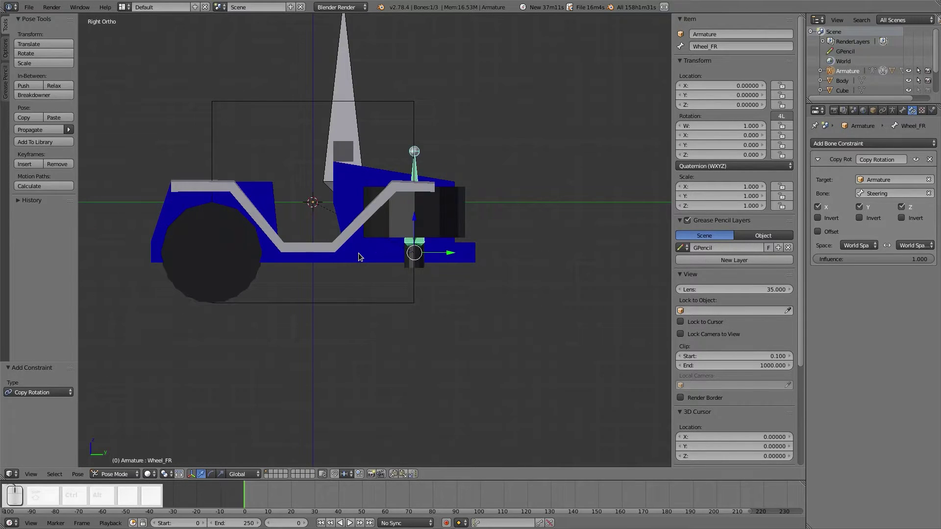
key("KP_1")
key("z")
left_click(478, 250)
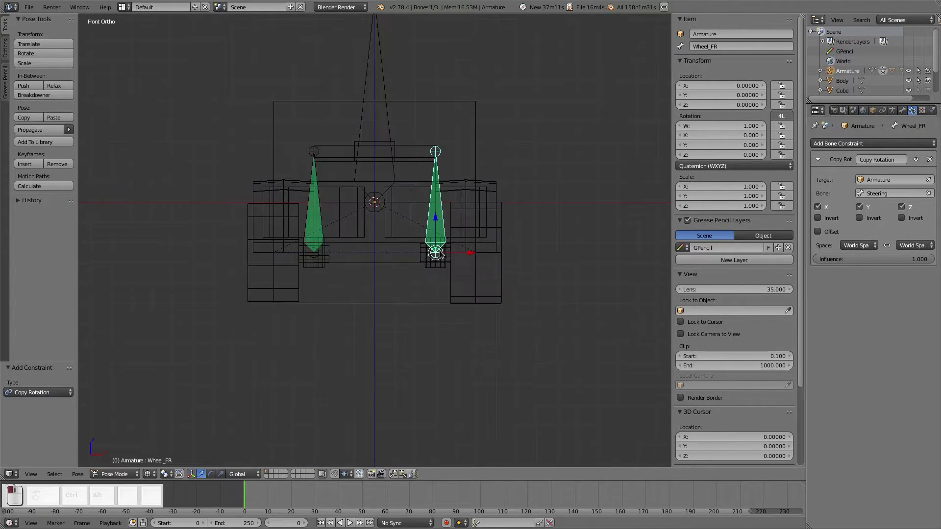
key("r")
right_click(458, 204)
key("r")
left_click(545, 221)
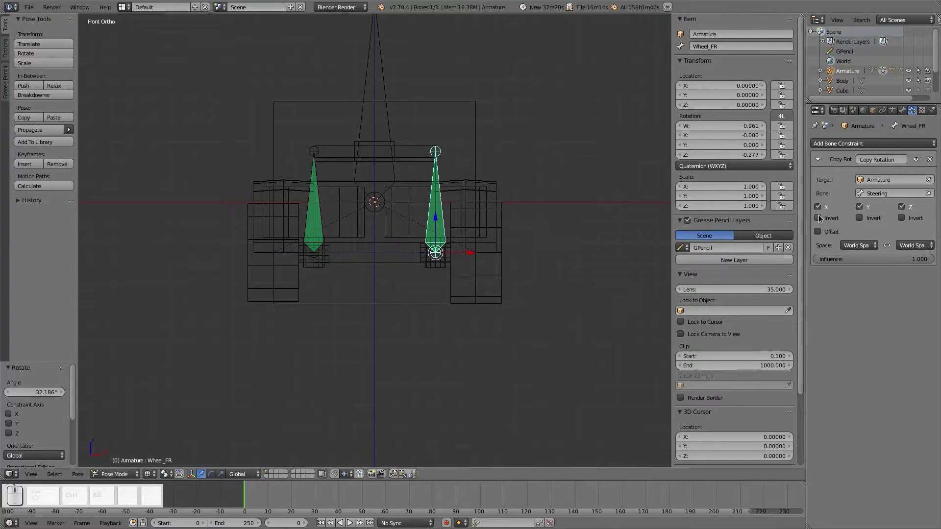
left_click(817, 232)
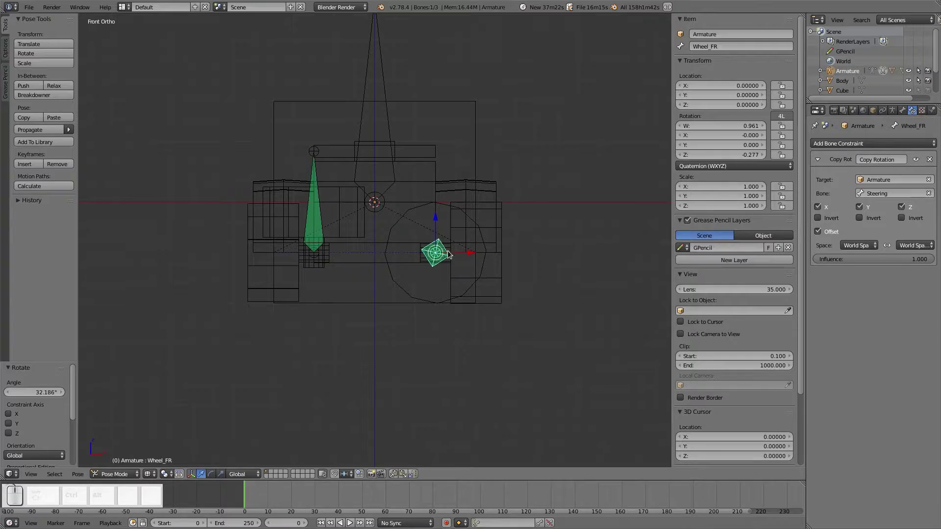
Test-rotate the Wheel_FR bone in the top view to check its offset Copy Rotation behaviour, without keeping the rotation
middle_click_drag(486, 255, 378, 307)
key("KP_7")
key("r")
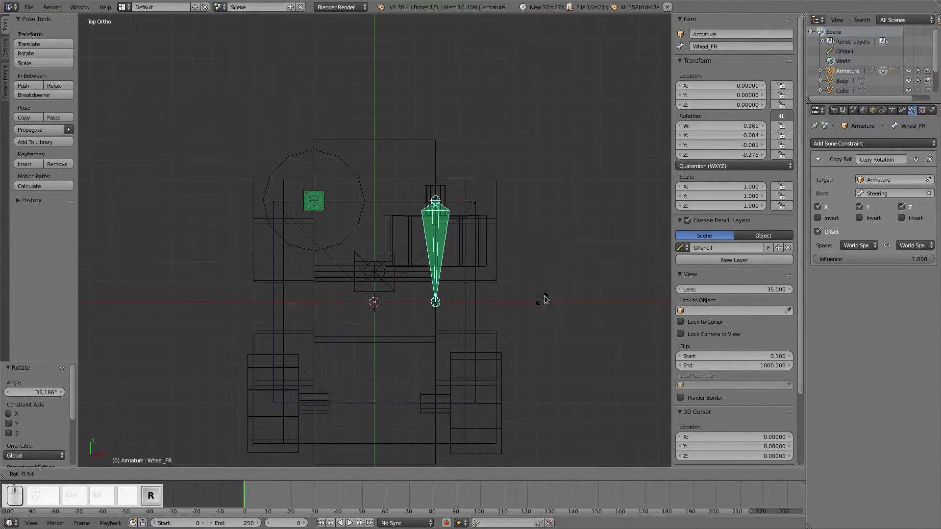
right_click(587, 216)
key("r")
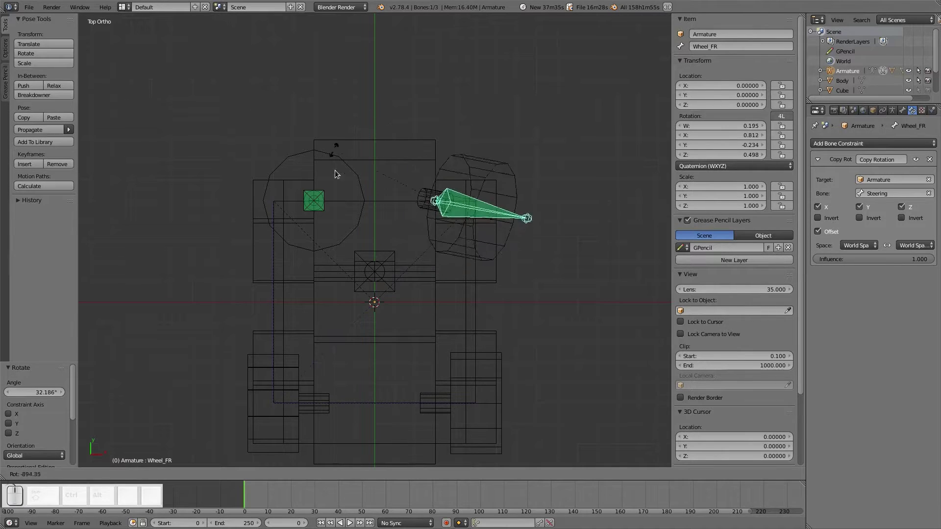
right_click(529, 229)
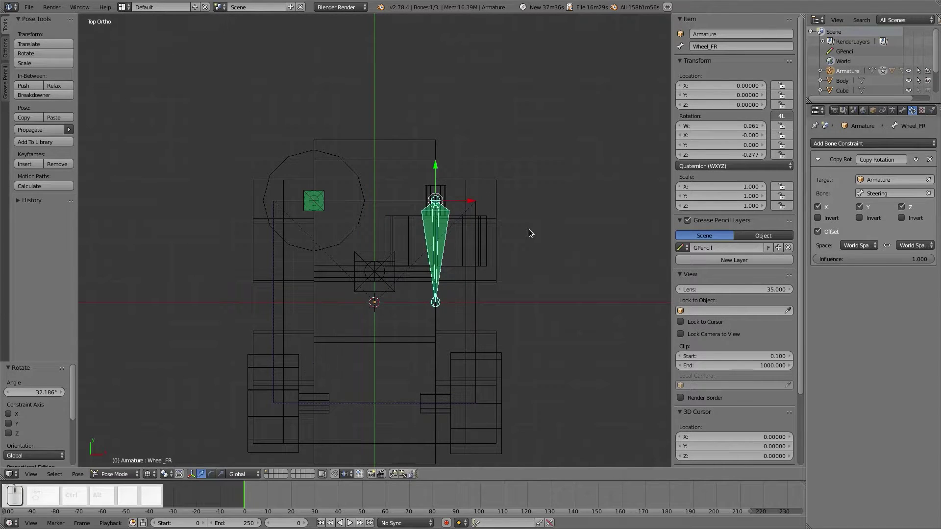
Delete the Copy Rotation constraints from the Wheel_FR and Wheel_FL bones and clear Wheel_FR's pose rotation
left_click(929, 159)
right_click(314, 198)
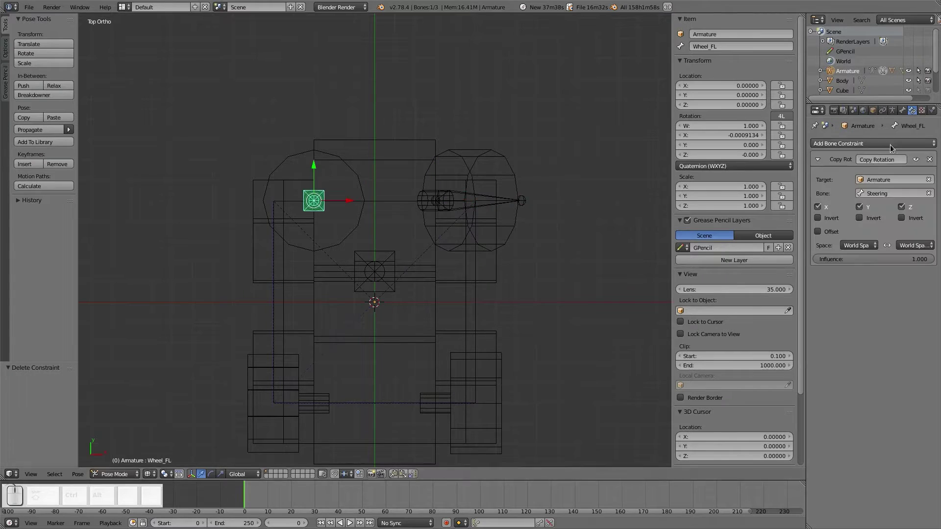
left_click(929, 159)
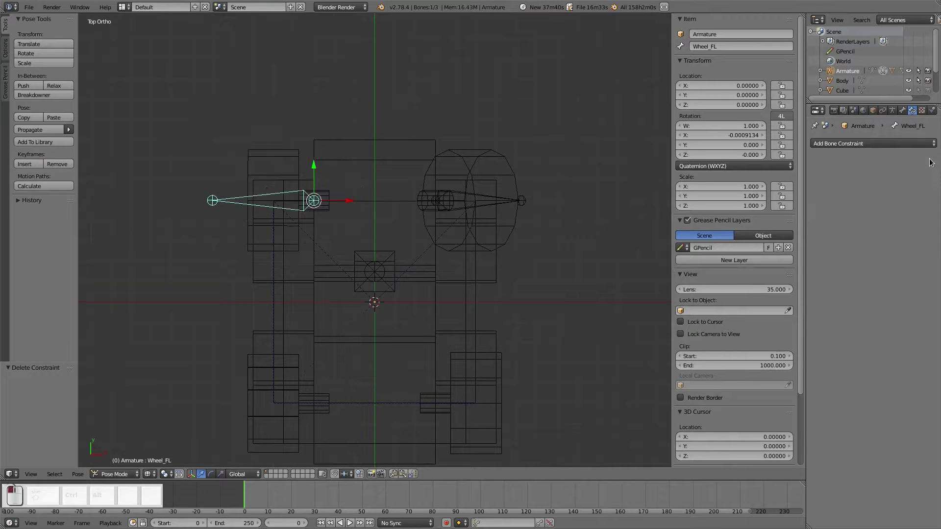
right_click(499, 204)
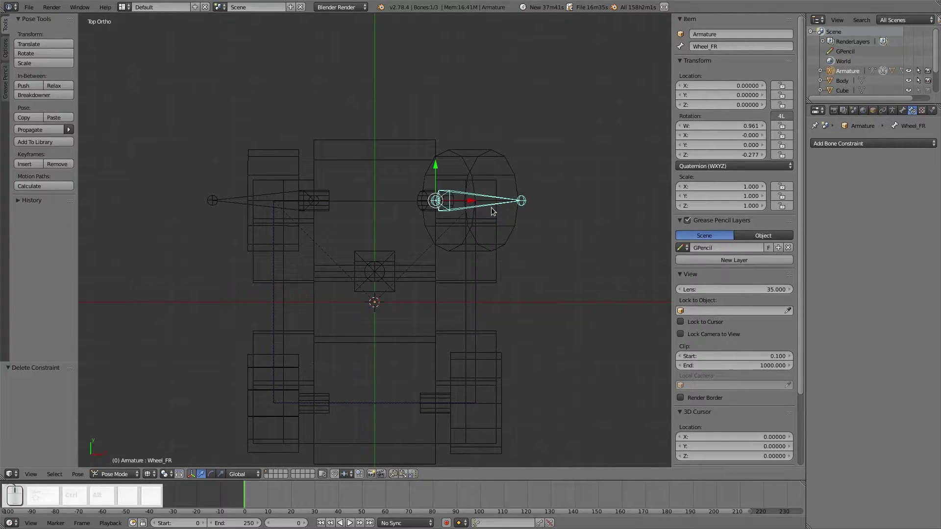
key("alt+r")
Select the Steering bone and view the list of available bone constraints
middle_click_drag(481, 226, 416, 222)
right_click(359, 181)
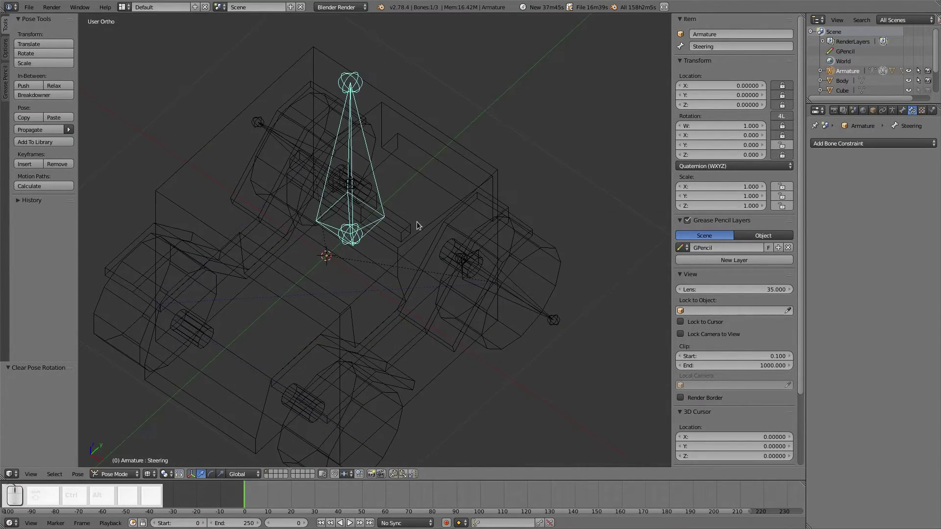
left_click(881, 143)
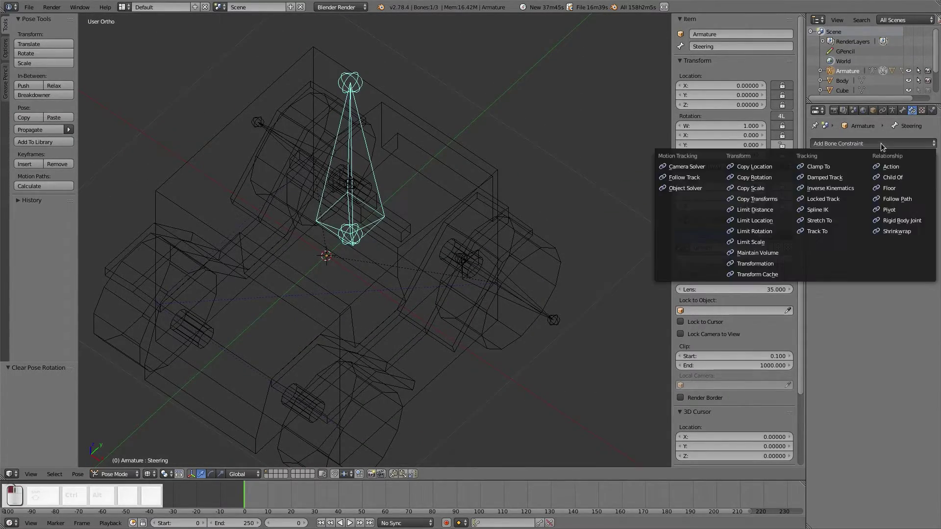
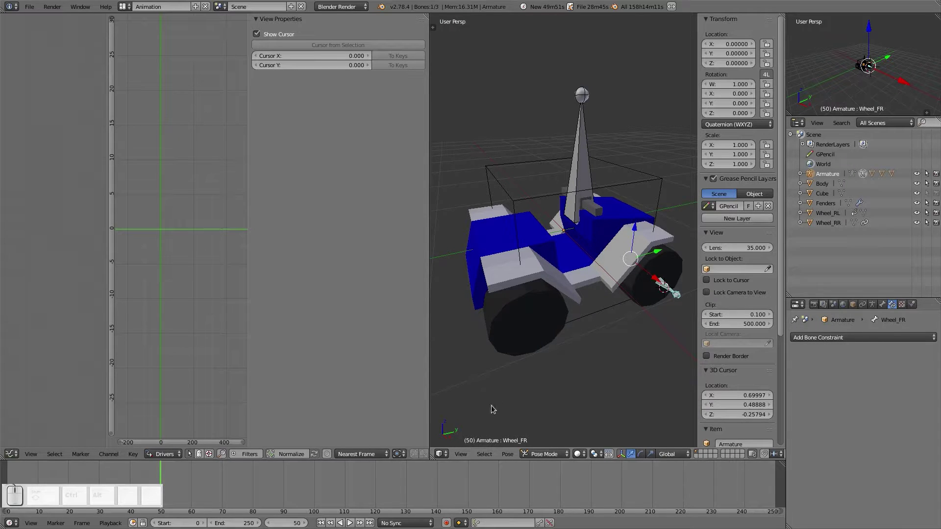
Rotate the Wheel_FR bone about its X axis to a quaternion X of about 0.118 and add a single manually created driver to that channel
left_click(640, 455)
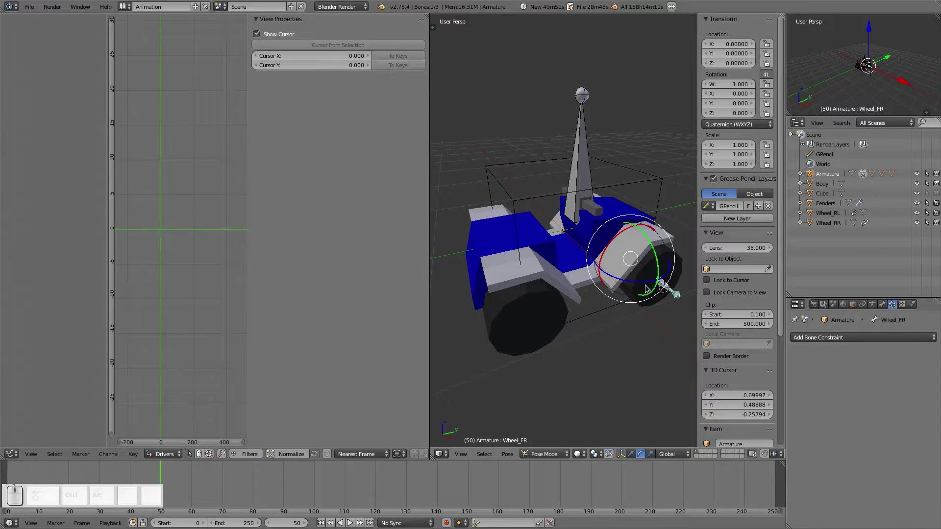
mouse_move(640, 288)
left_mouse_down()
mouse_move(633, 273)
mouse_move(644, 277)
mouse_move(633, 284)
left_mouse_up()
right_click(718, 94)
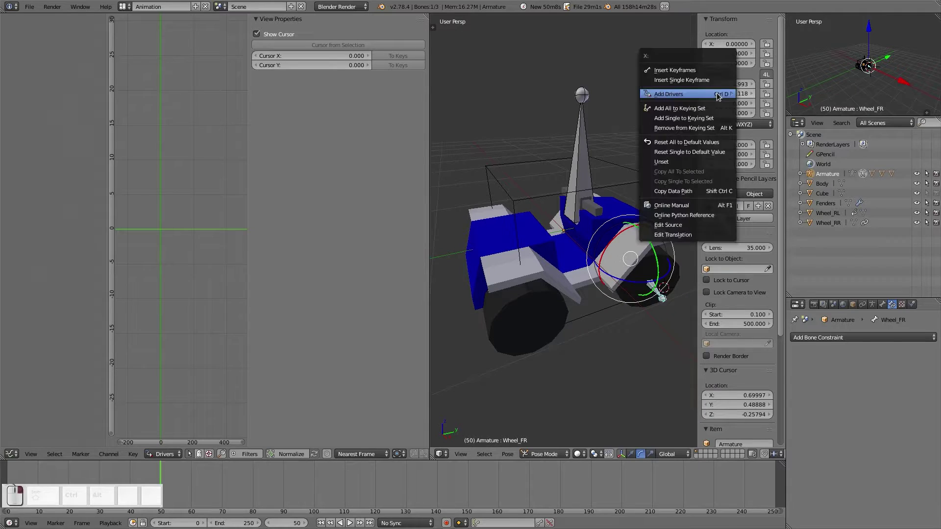
mouse_move(718, 95)
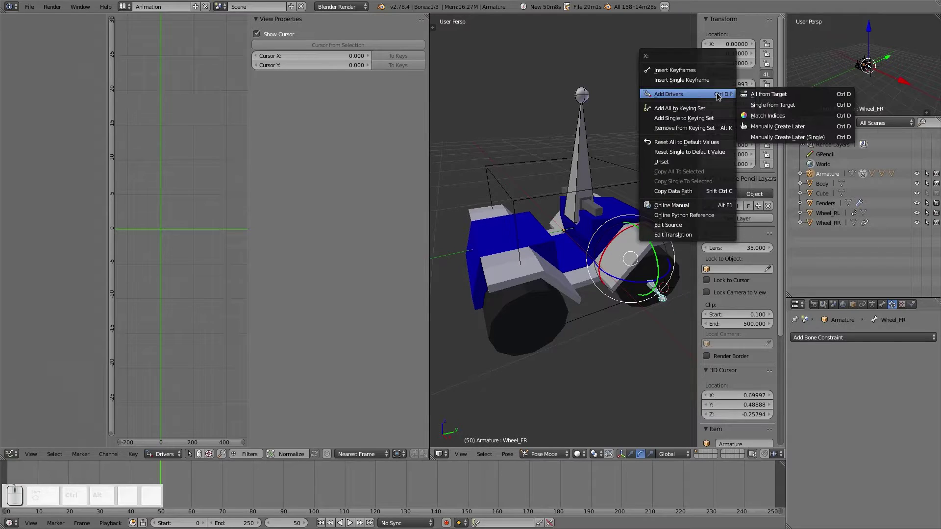
left_click(794, 137)
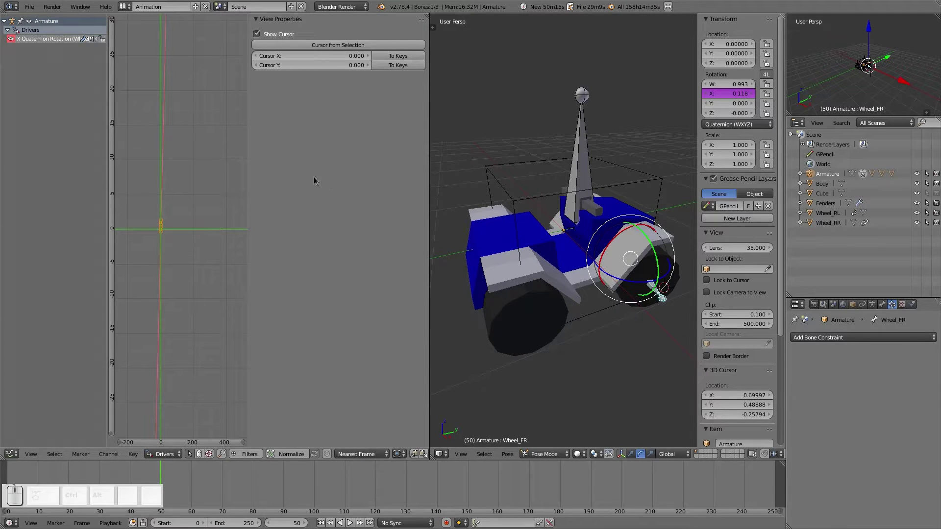
Select Wheel_FR's X Quaternion Rotation driver curve and display its driver settings
left_click(43, 43)
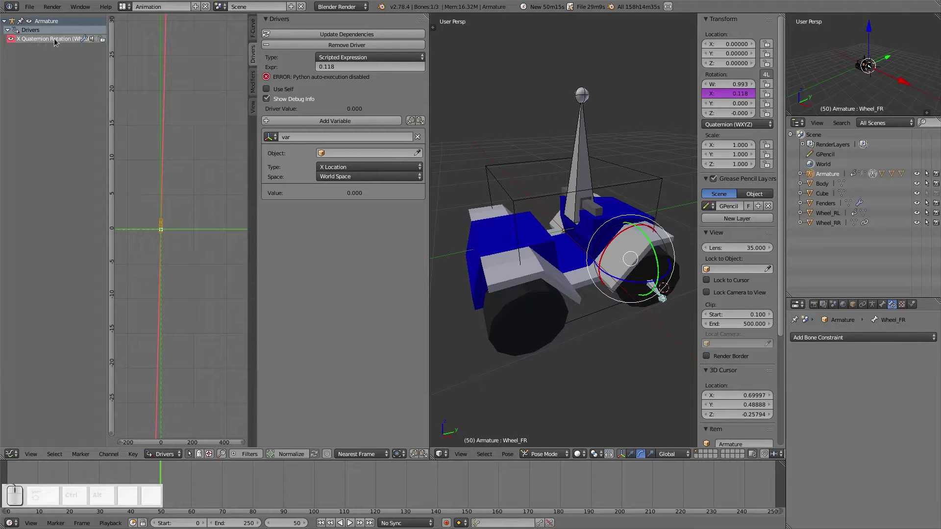
left_click(253, 28)
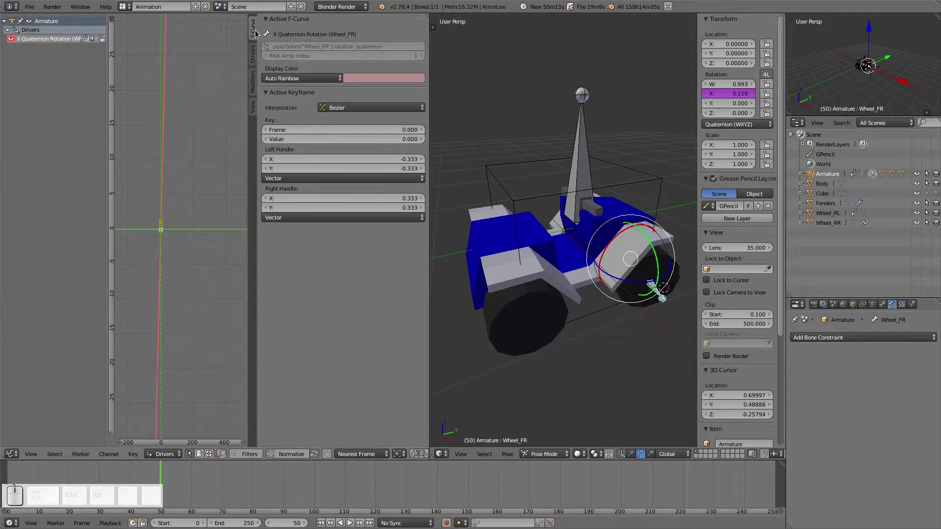
left_click(254, 53)
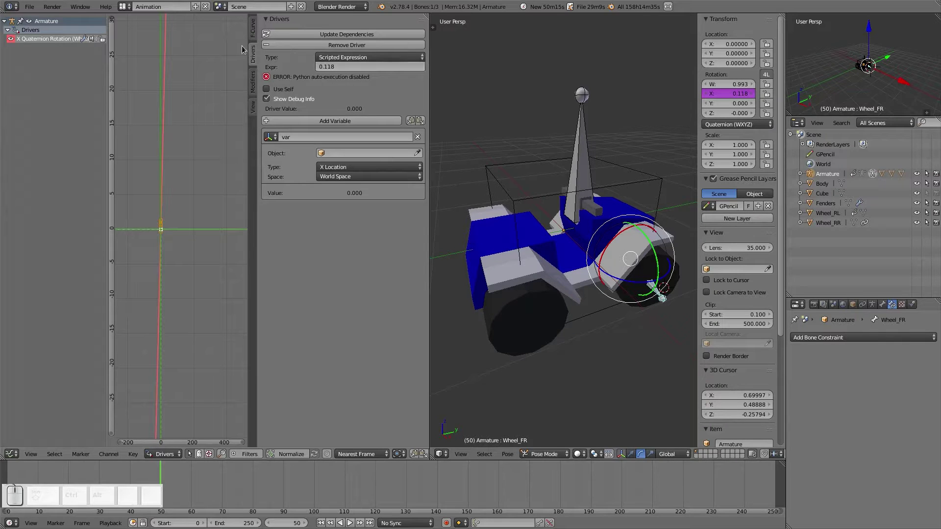
Enable Auto Run Python Scripts in the user preferences' file settings and close the preferences
left_click(30, 7)
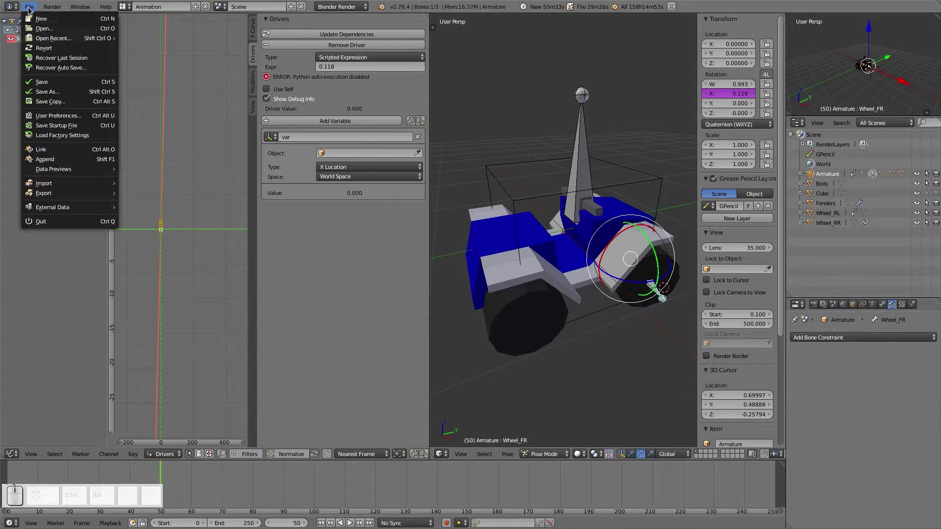
left_click(80, 117)
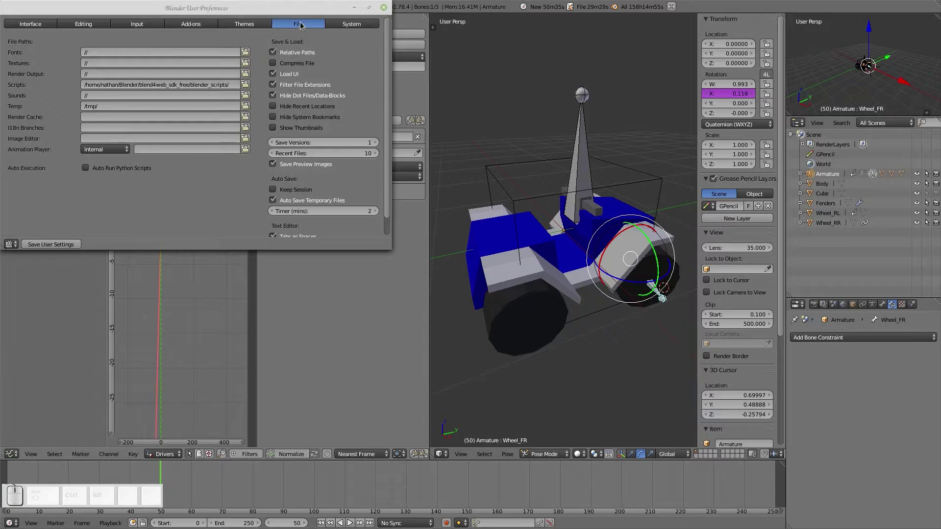
left_click(86, 168)
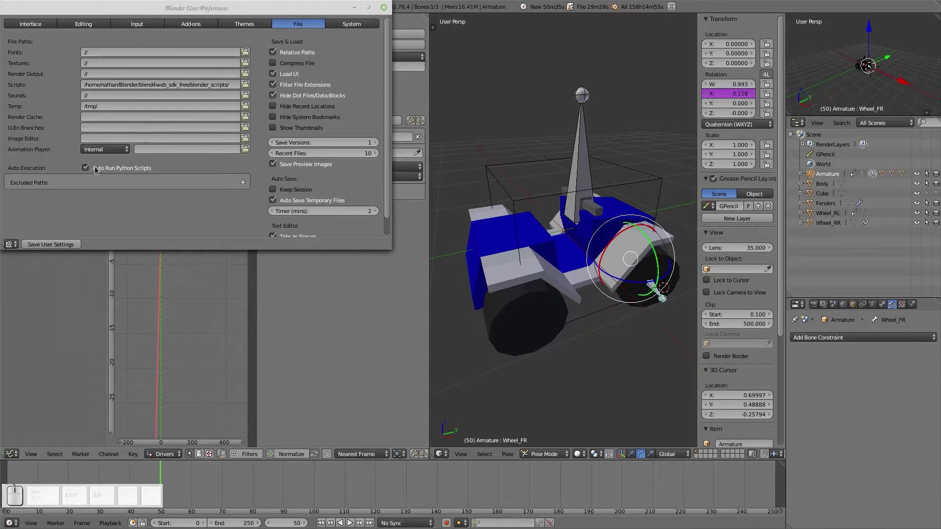
left_click(384, 8)
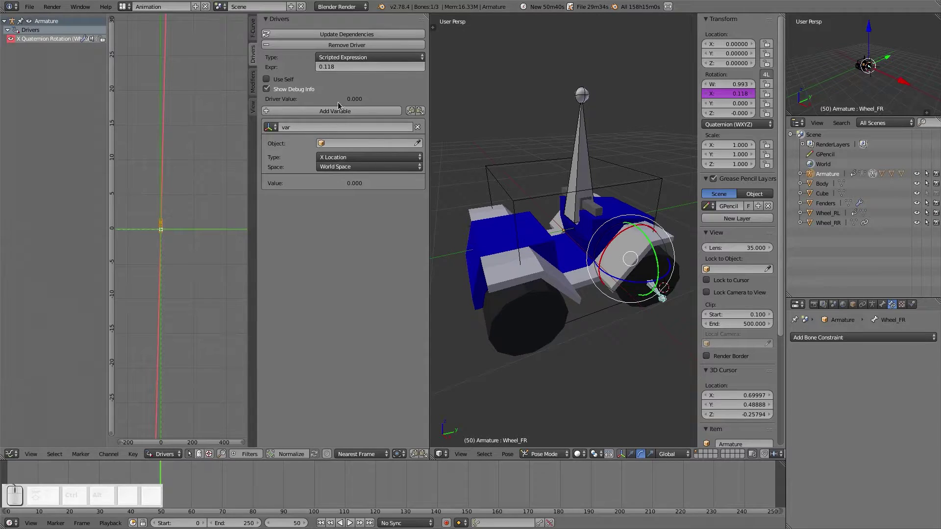
Test-rotate the Steering bone to check the driver's effect, without keeping the rotation
right_click(604, 239)
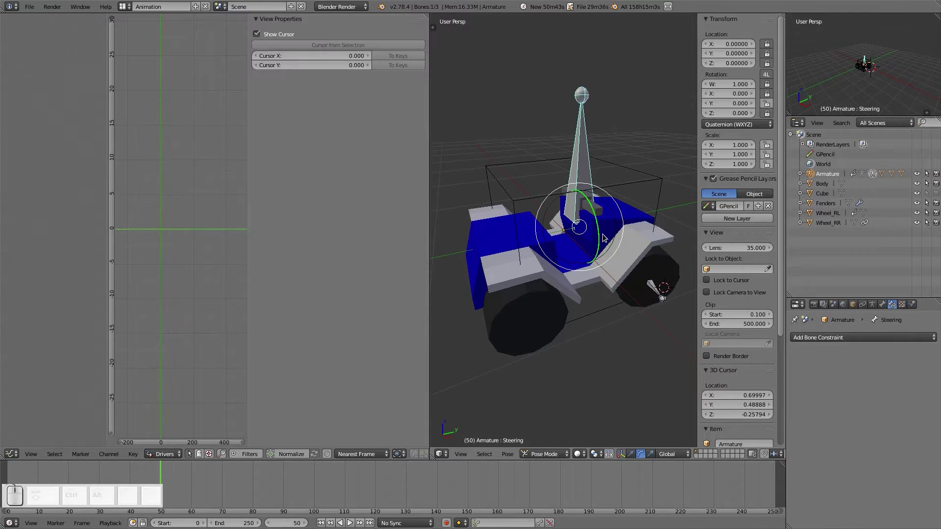
key("r")
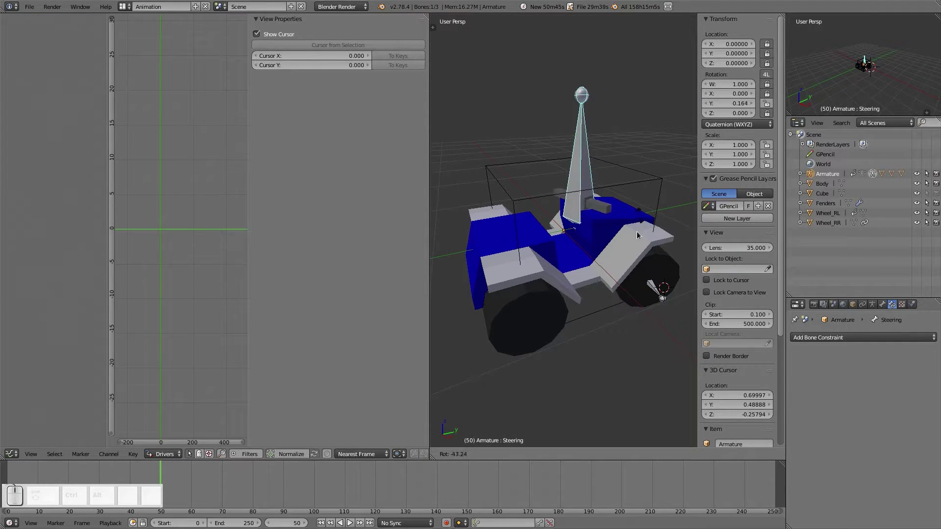
right_click(646, 253)
Set the Wheel_FR driver variable's target object to Armature and its bone to Steering
right_click(654, 293)
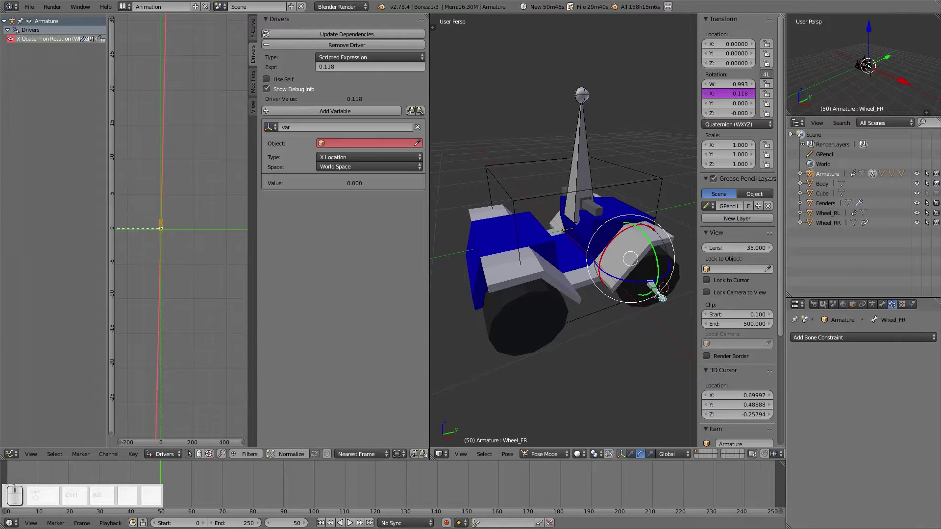
left_click(339, 144)
left_click(346, 157)
left_click(348, 153)
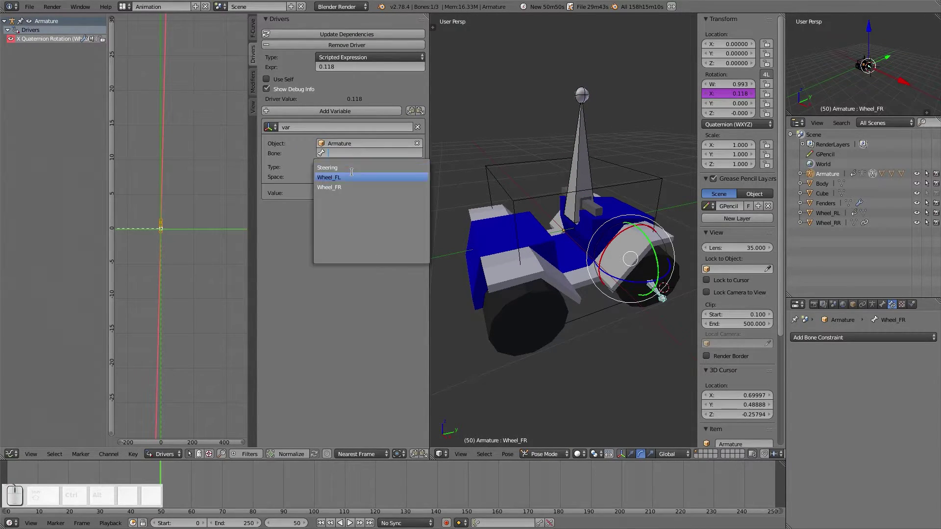
left_click(355, 167)
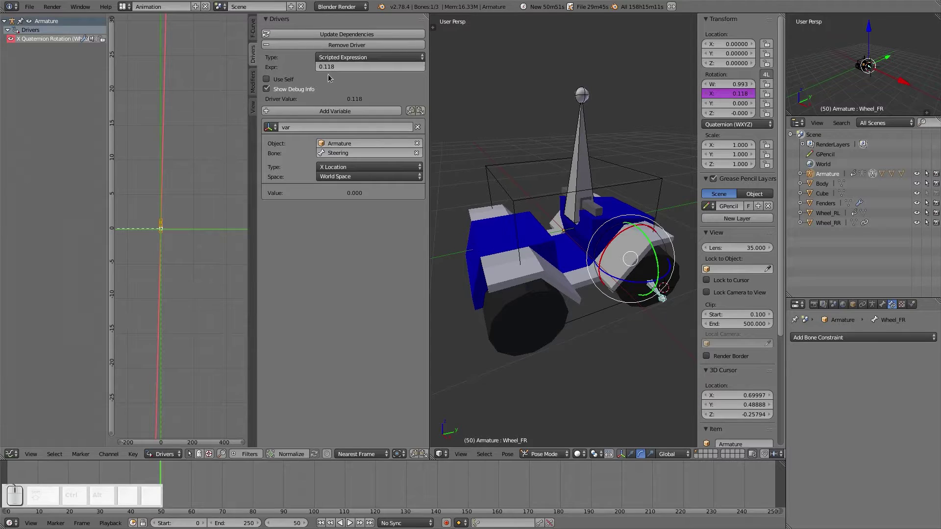
Clear the Wheel_FR bone's pose rotation and location
right_click(585, 169)
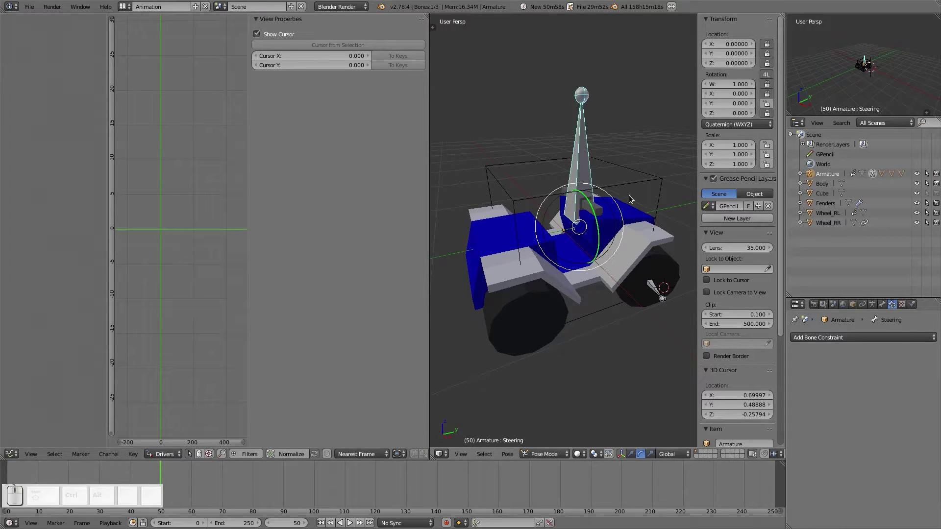
right_click(656, 289)
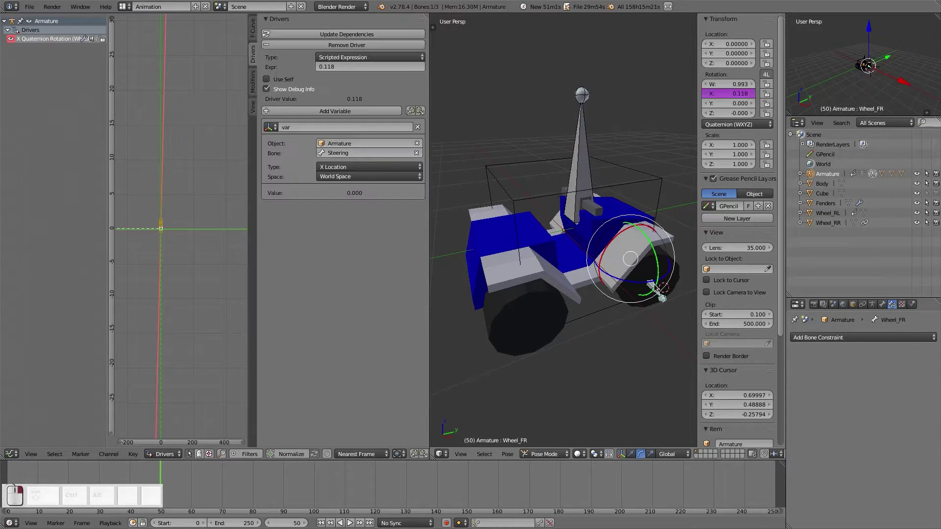
key("alt+r")
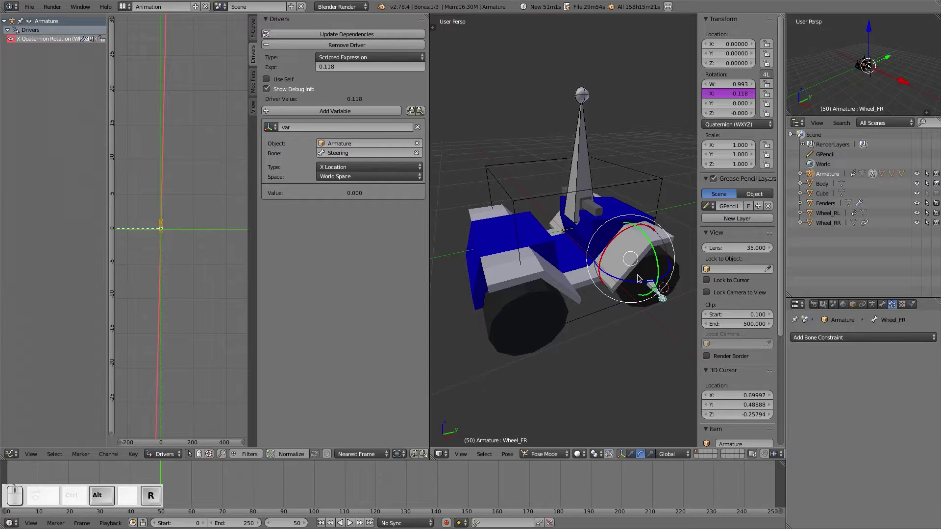
key("alt+g")
Set the Wheel_FR X rotation driver's scripted expression to 0.25
left_click(347, 66)
left_click(346, 64)
key("BackSpace")
key("BackSpace")
key("BackSpace")
key("BackSpace")
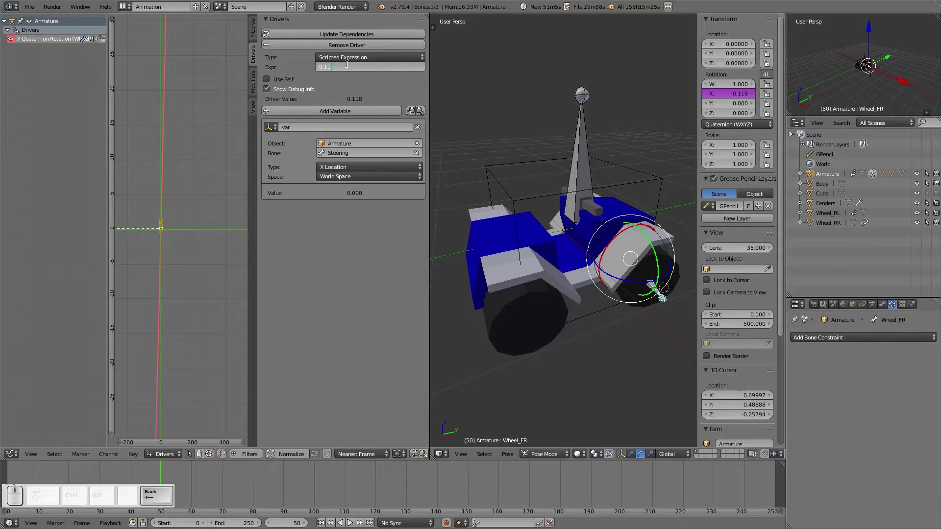
type(".225")
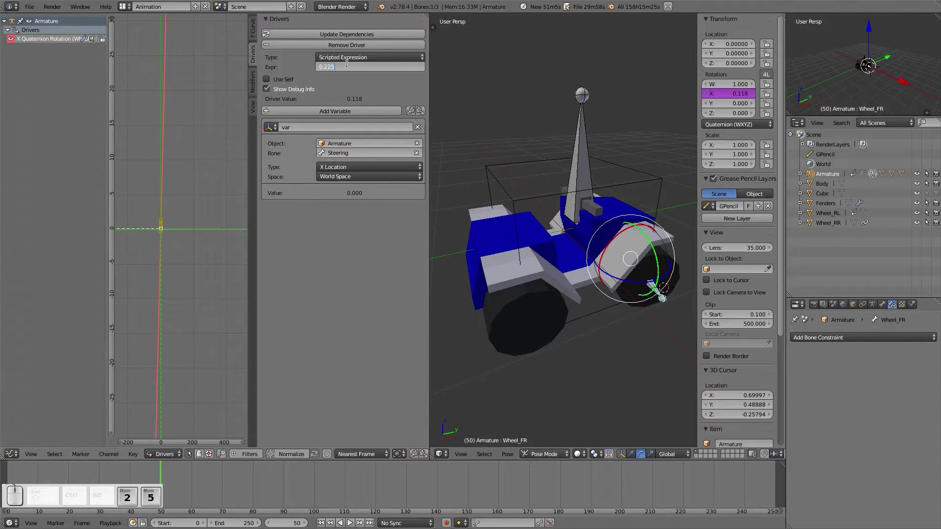
key("BackSpace")
key("BackSpace")
type("5")
key("Return")
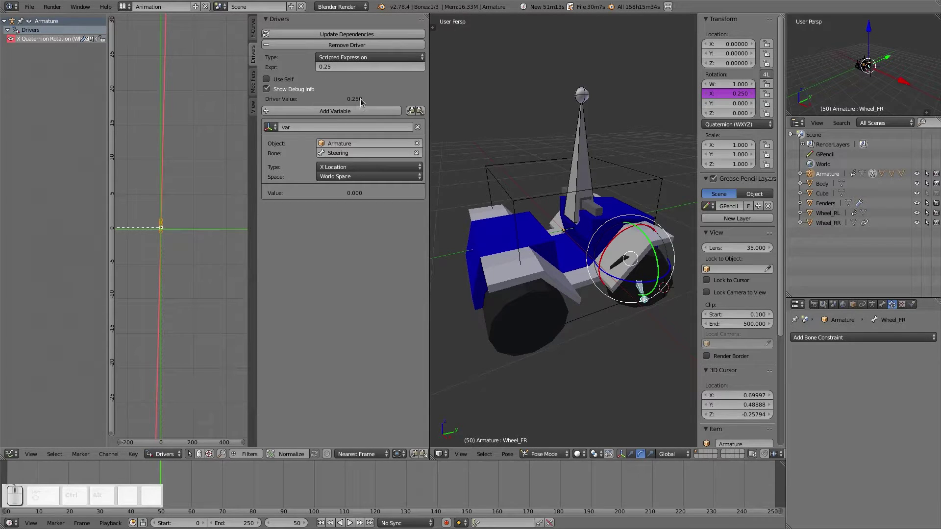
Rename the driver variable from var to steering
left_click(361, 66)
left_click(300, 126)
type("steerr")
key("BackSpace")
key("BackSpace")
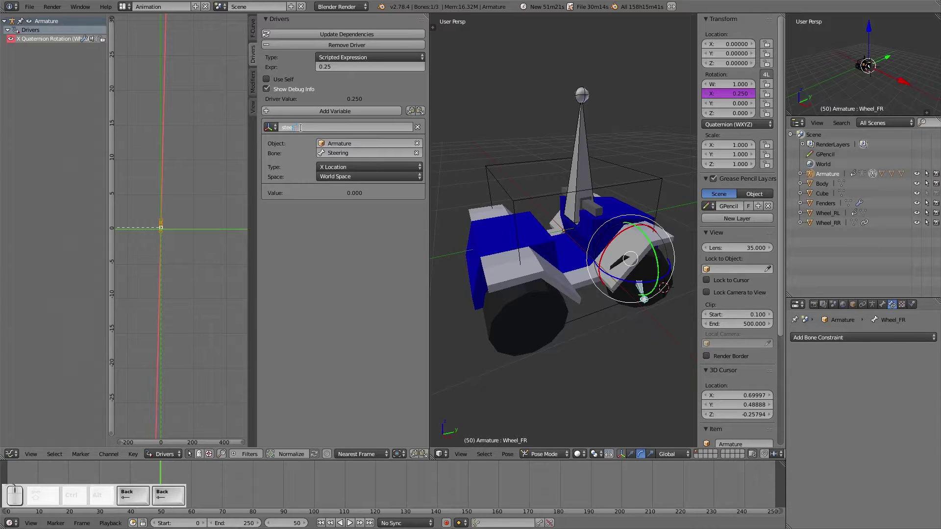
type("ring")
key("Return")
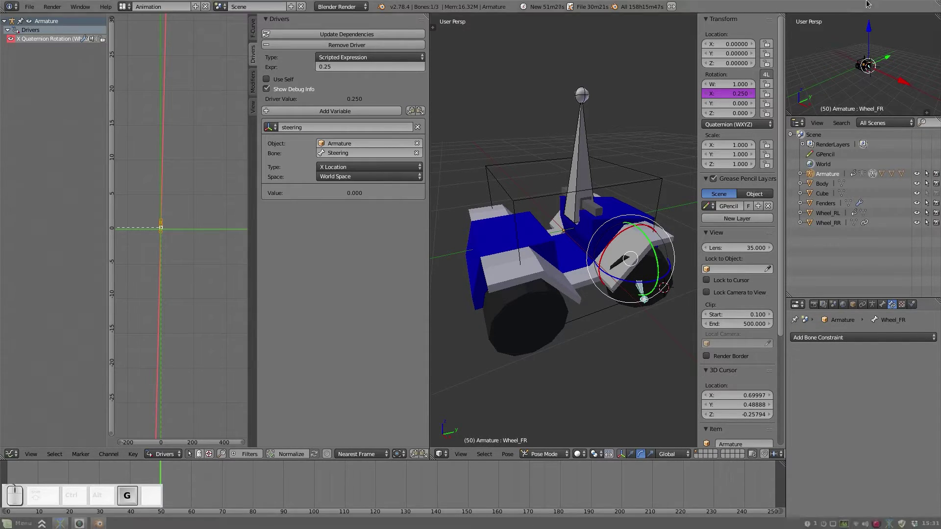
Try steeromg as the Wheel_FR X rotation driver's scripted expression and test it by rotating the Steering bone
left_click(343, 69)
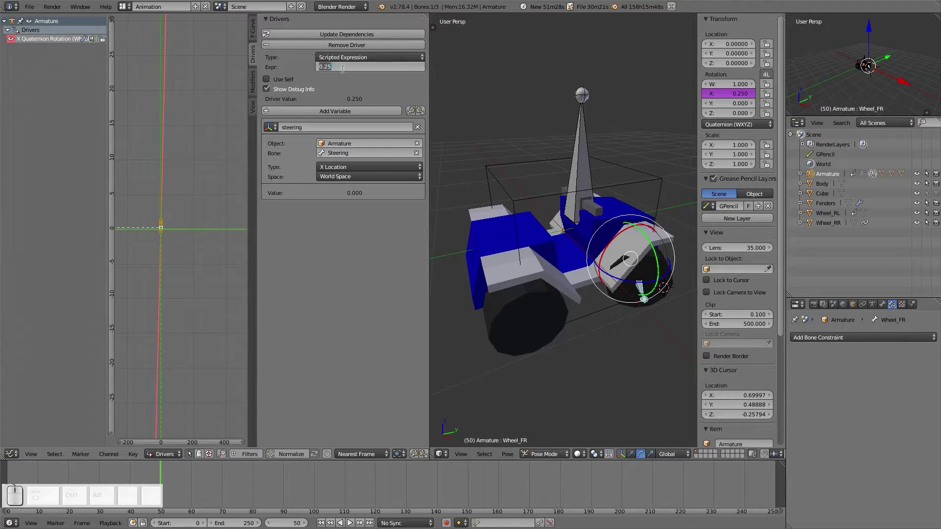
type("steero")
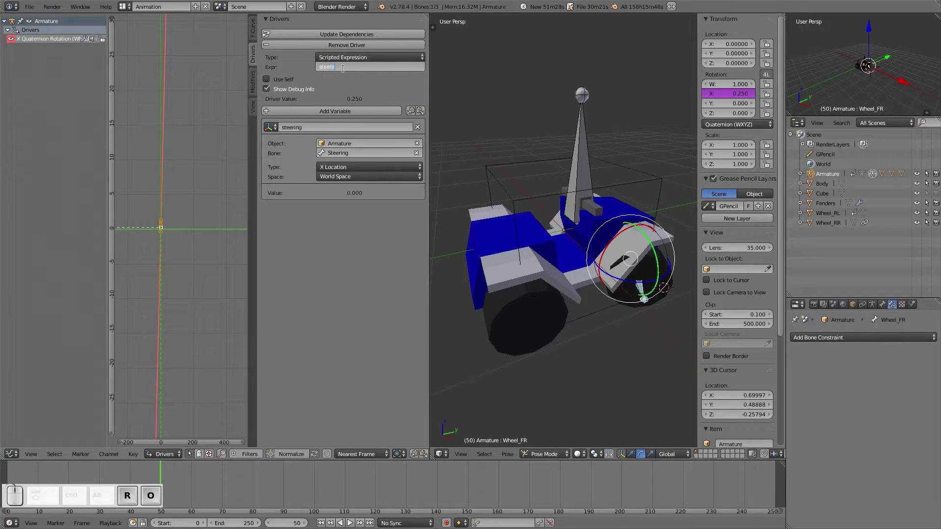
type("mg")
key("Return")
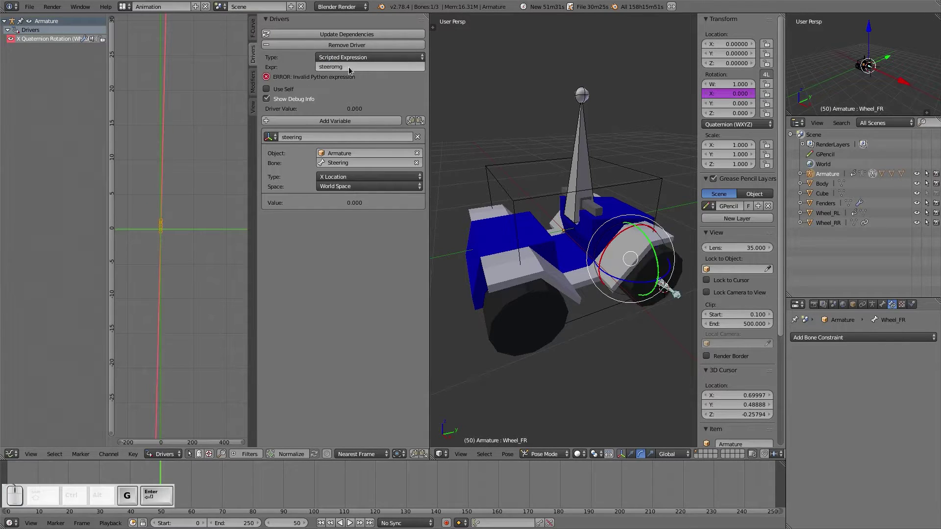
right_click(559, 160)
key("r")
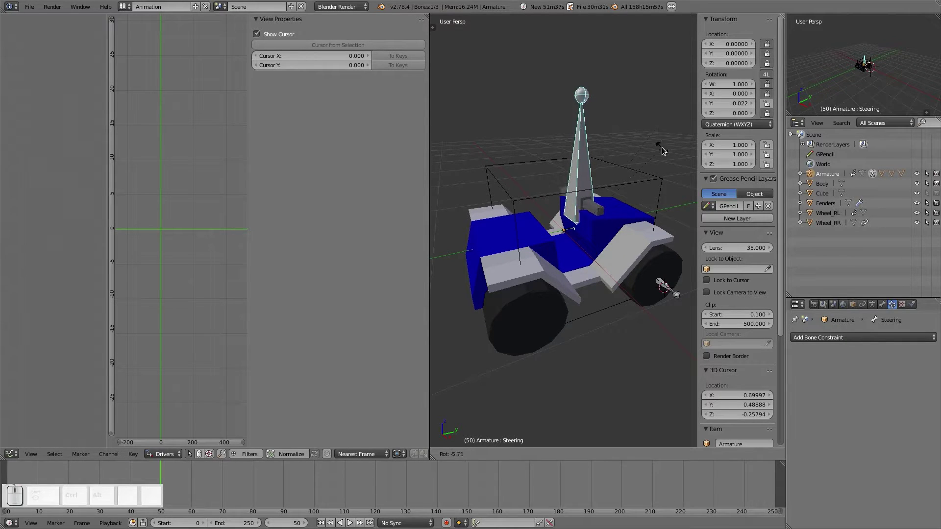
key("Escape")
right_click(662, 286)
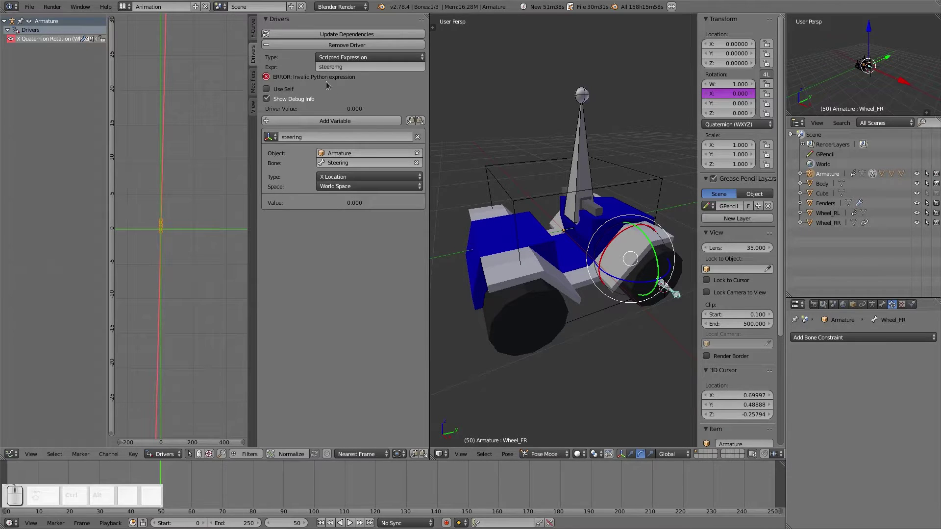
Set the Wheel_FR driver's scripted expression to steering, test-rotate the Steering bone, and reselect Wheel_FR
left_click(352, 65)
type("steering")
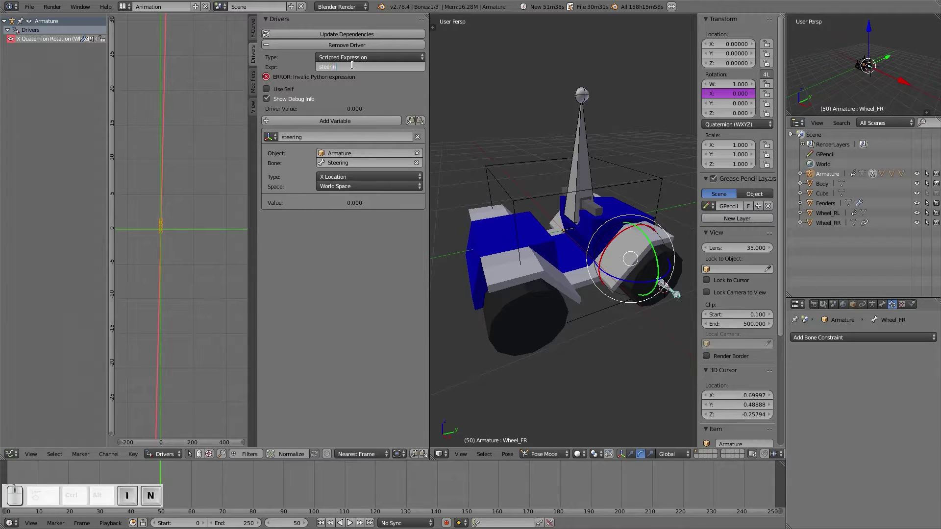
key("Return")
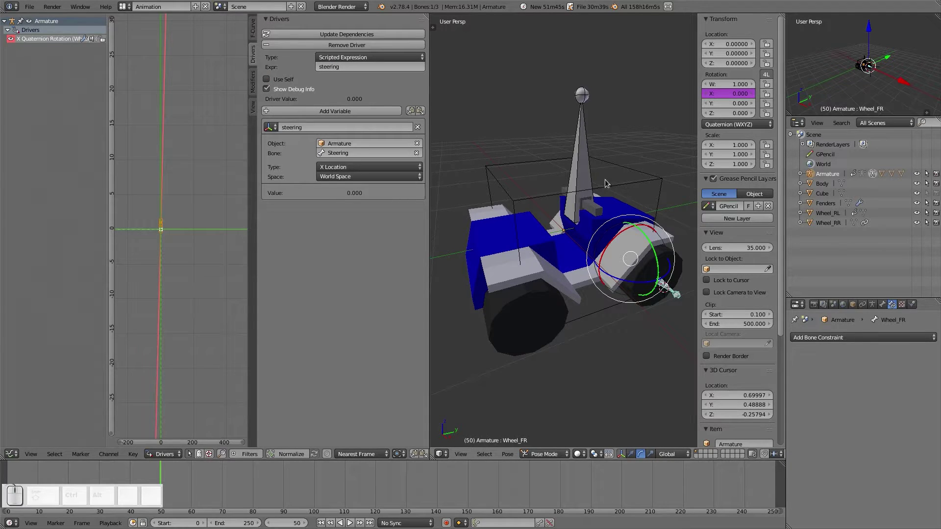
right_click(587, 183)
key("r")
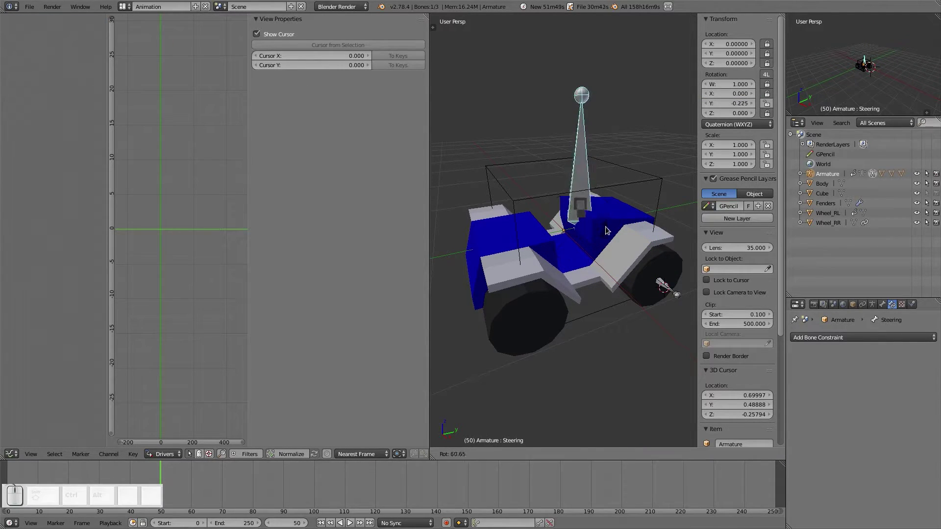
right_click(606, 231)
right_click(631, 267)
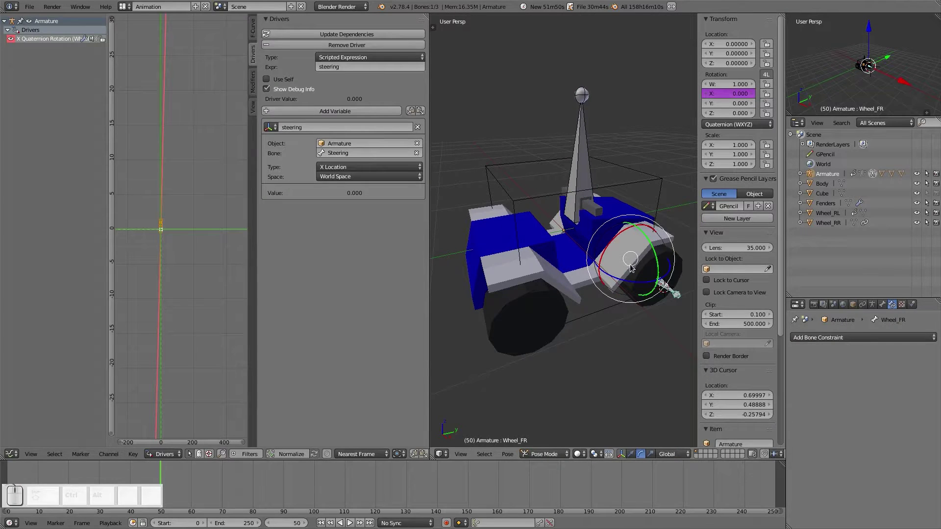
Change the steering variable's transform type to Y Rotation and check Wheel_FR's response by test-rotating the Steering bone
left_click(356, 167)
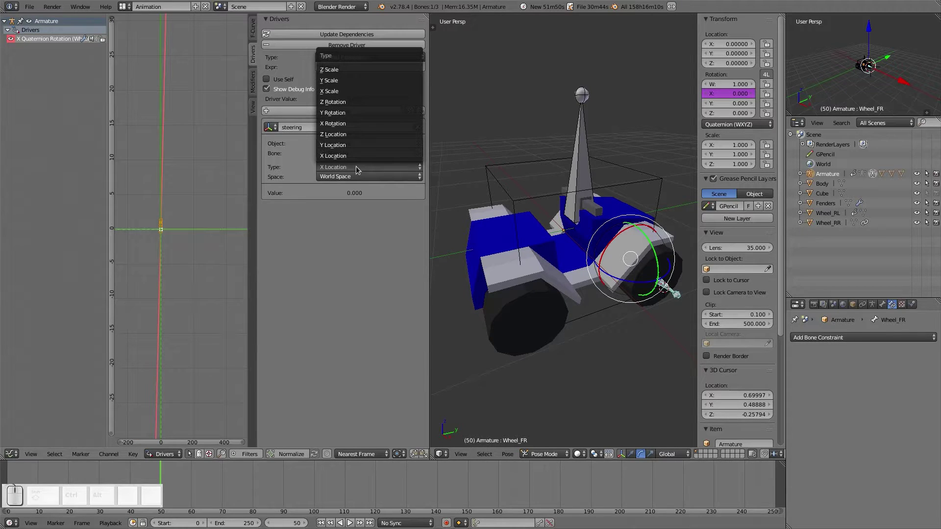
left_click(357, 112)
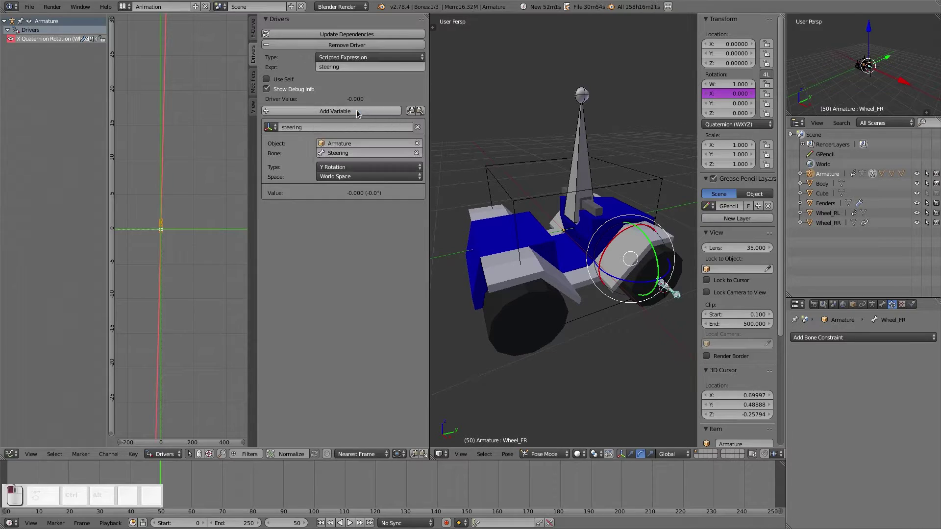
right_click(584, 163)
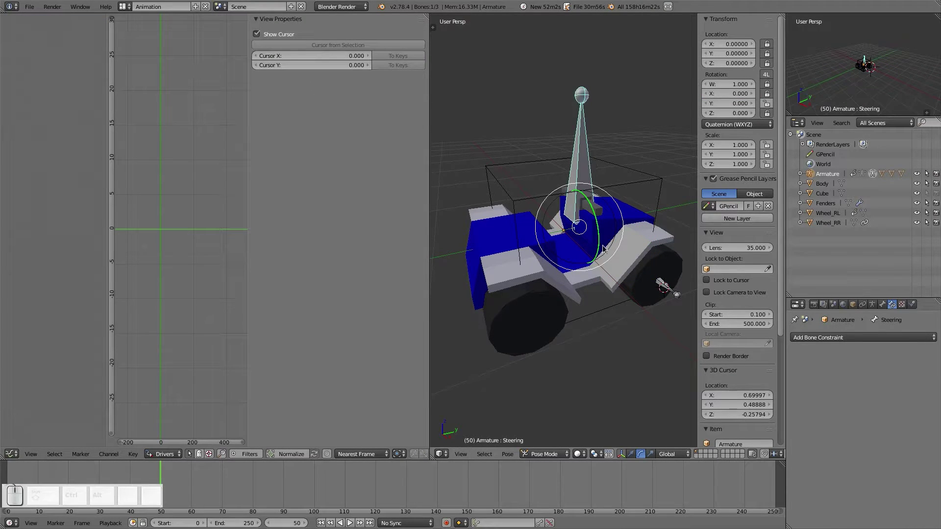
key("a")
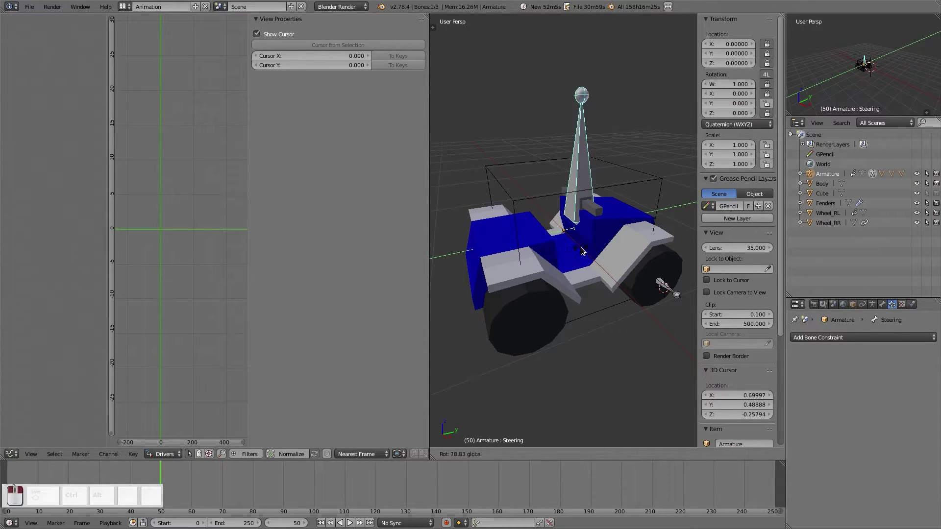
right_click(584, 164)
left_click_drag(597, 231, 638, 247)
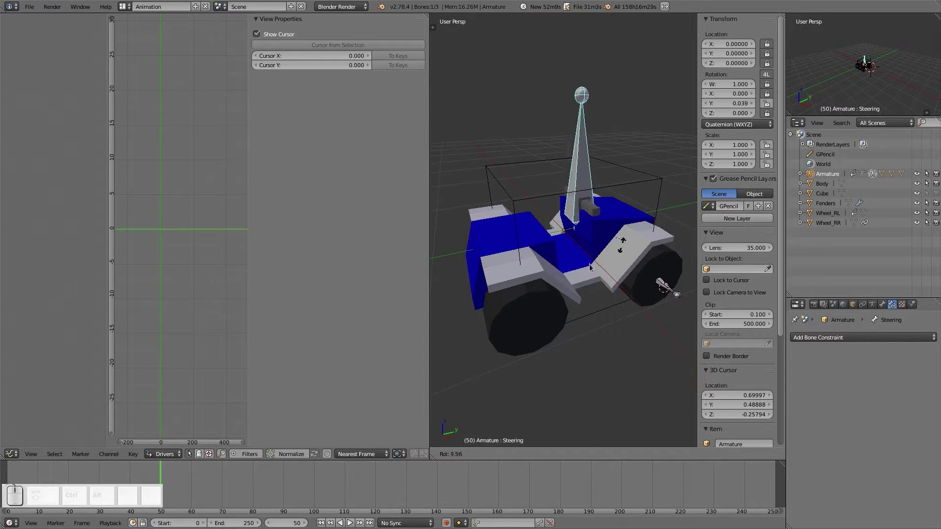
key("Escape")
right_click(668, 293)
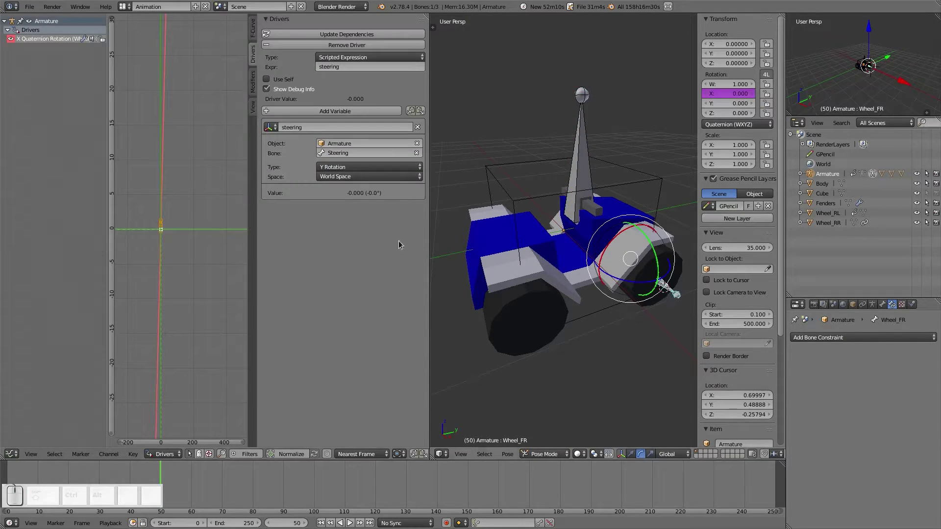
Switch the steering variable's transform space to Local Space and try rotating the Steering bone to check the wheel
left_click(357, 176)
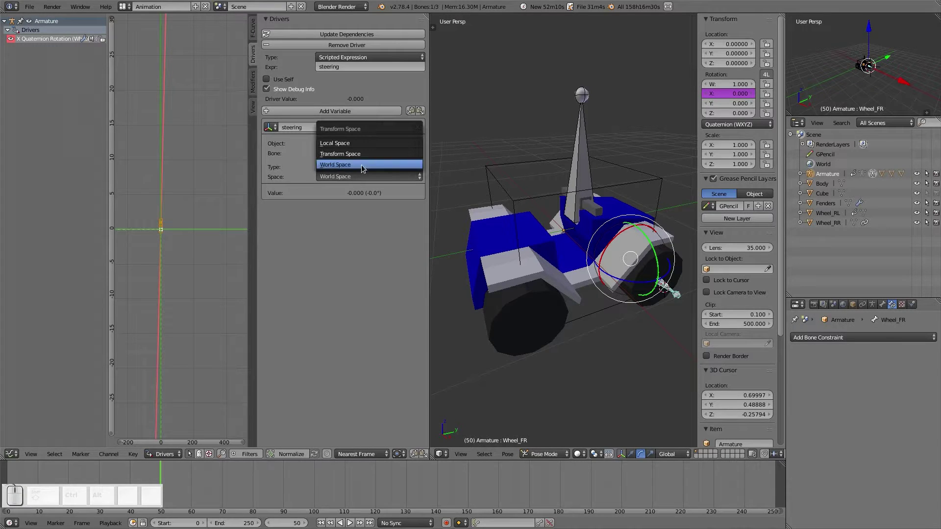
left_click(367, 142)
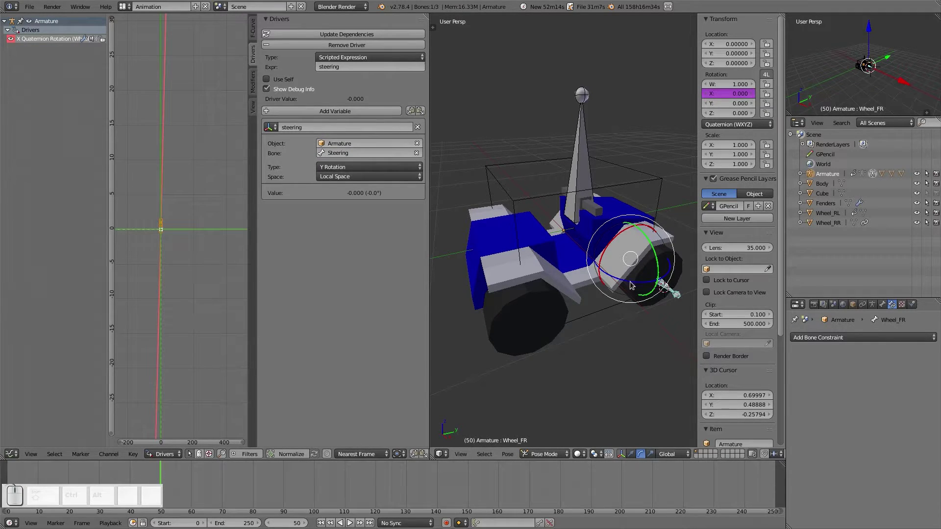
right_click(579, 184)
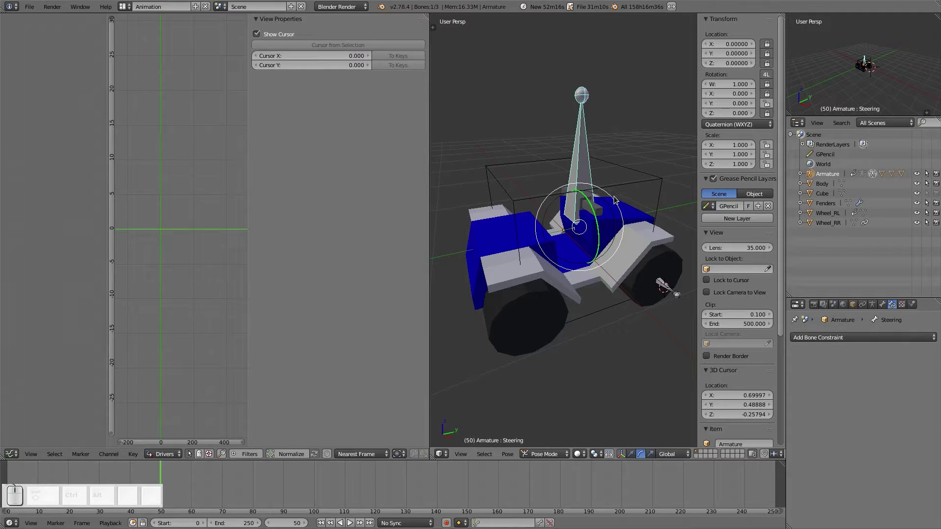
key("r")
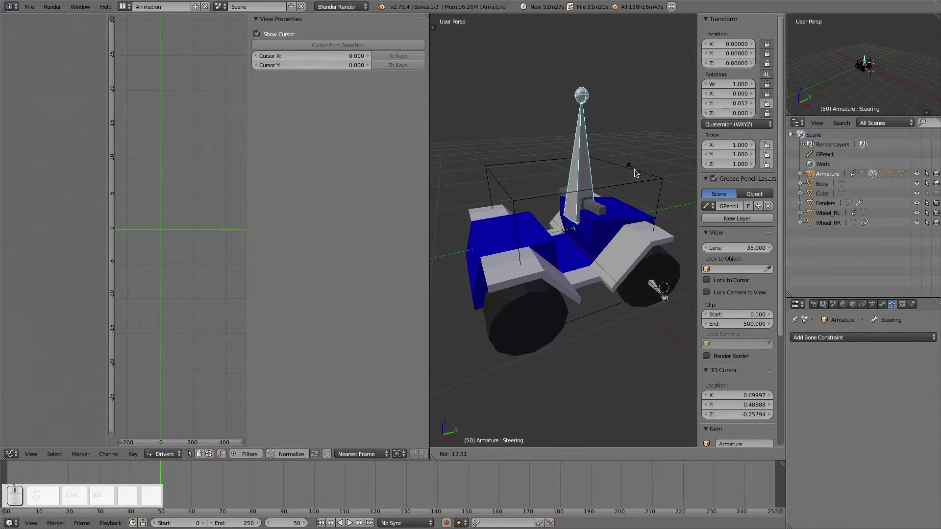
right_click(655, 265)
right_click(661, 289)
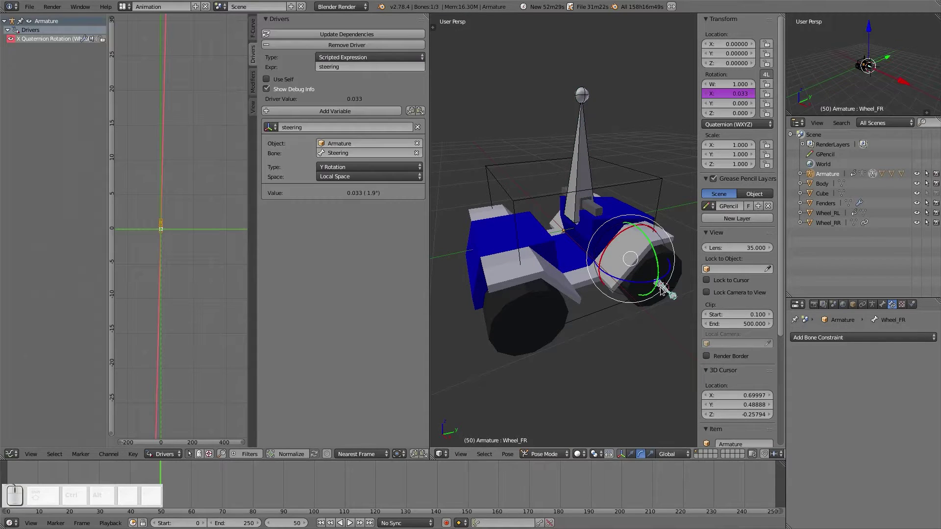
Invert the Wheel_FR driver by setting its expression to steering * -1, and test the turning direction with the Steering bone
left_click(360, 67)
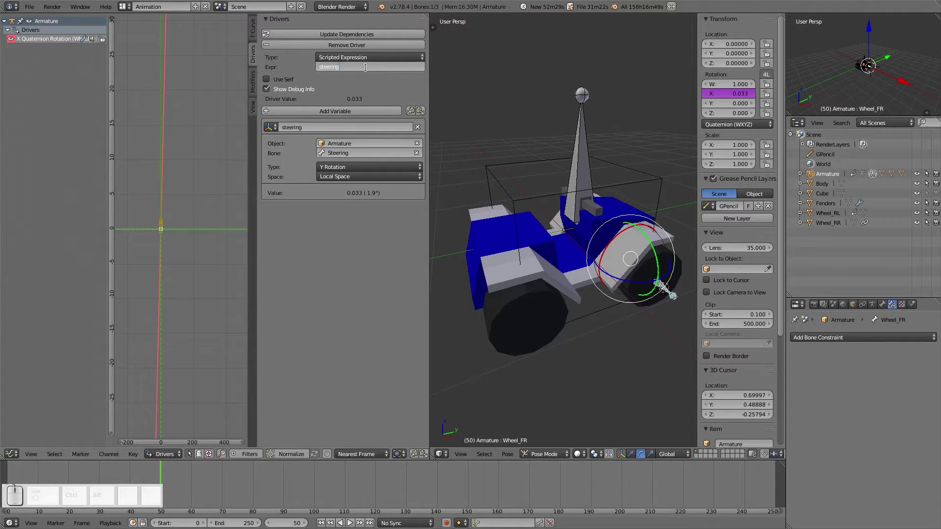
type("* -1")
key("Return")
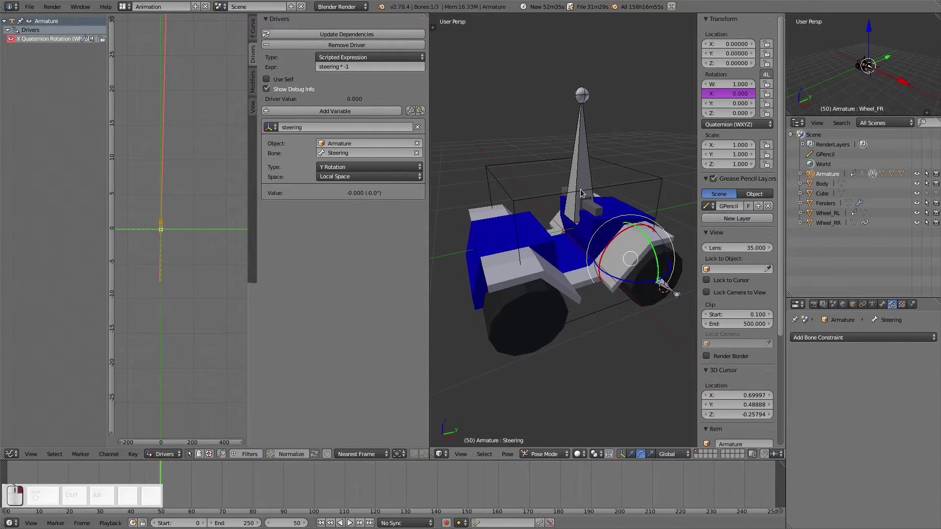
right_click(582, 193)
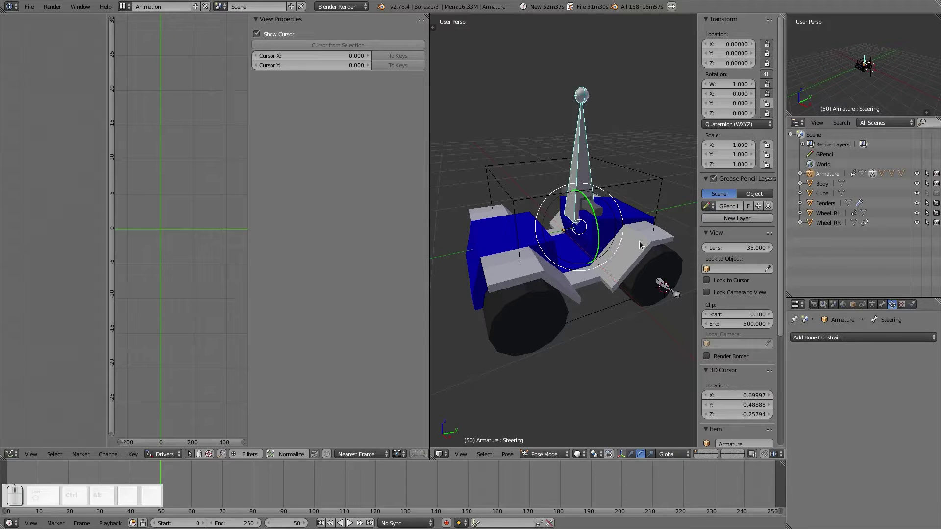
key("r")
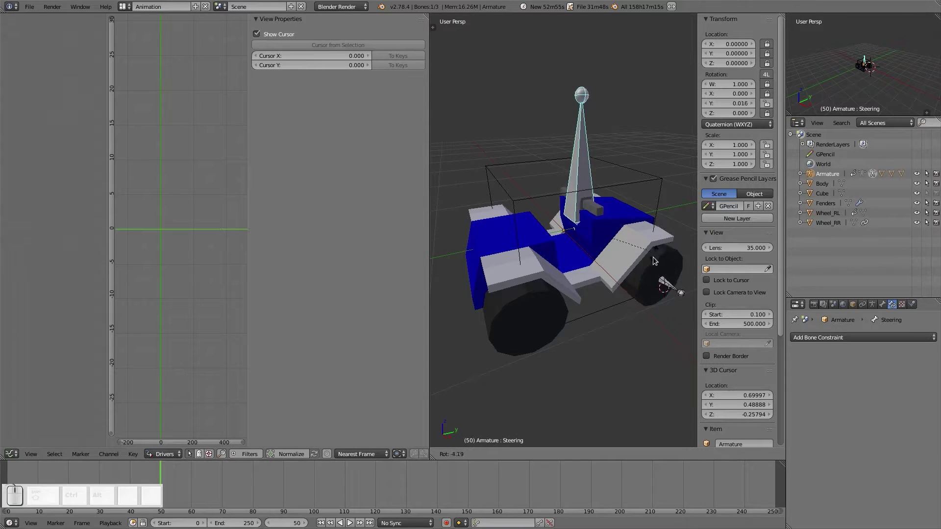
right_click(659, 284)
right_click(677, 287)
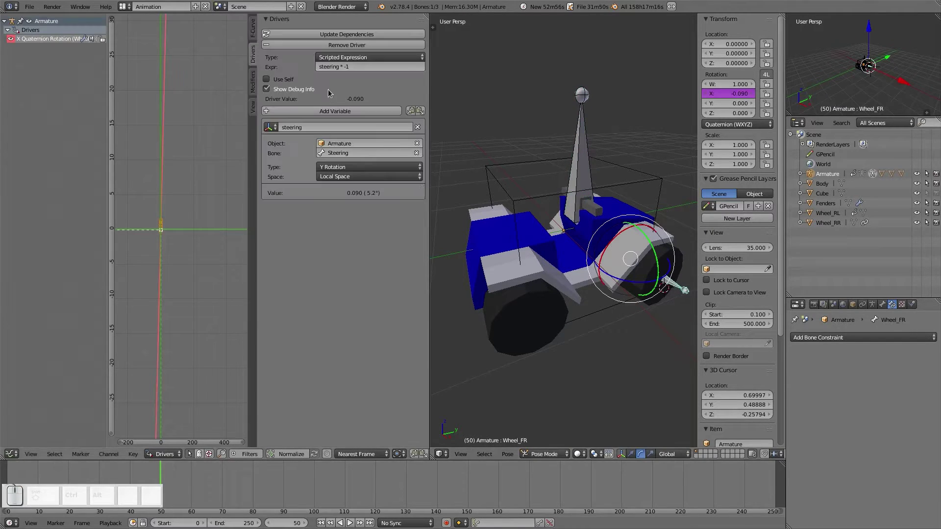
Try a weaker wheel response with the driver expression steering * -.75 and test it by rotating the Steering bone
left_click(376, 67)
key("End")
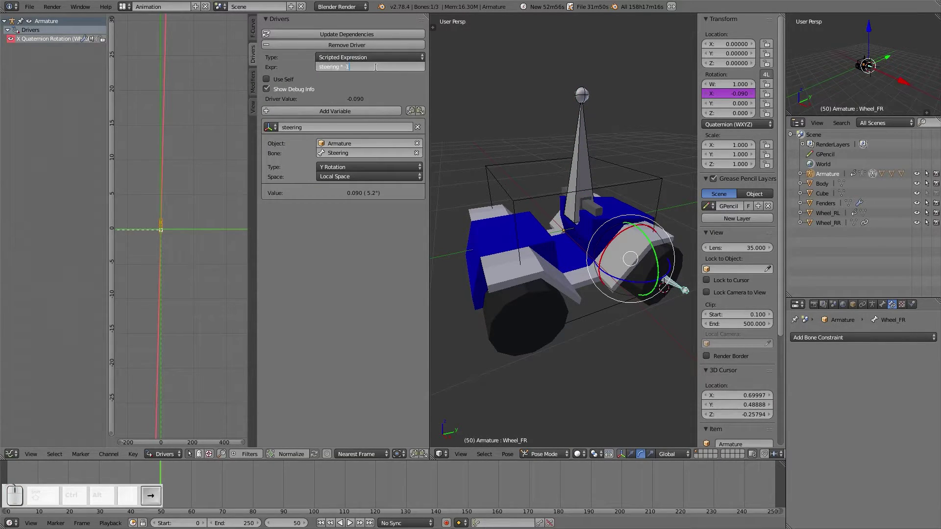
key("BackSpace")
type(".7")
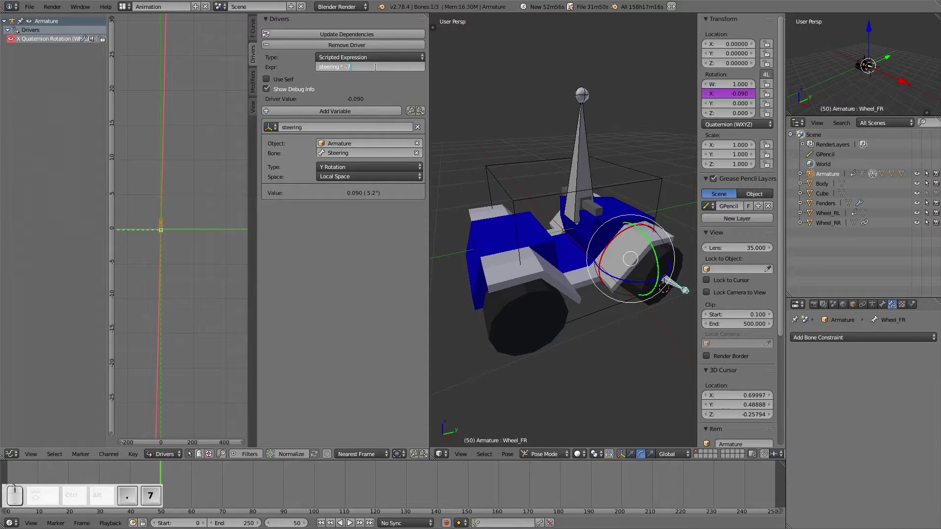
type("5")
key("Return")
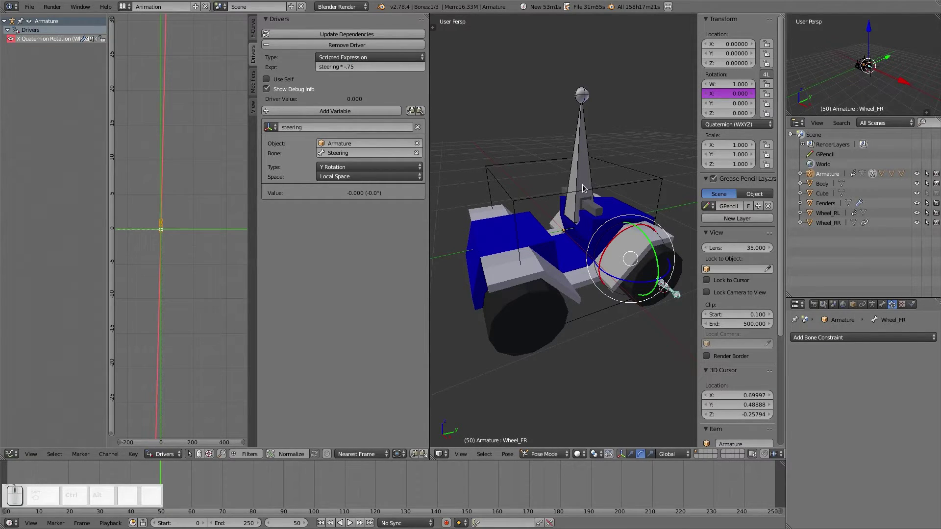
right_click(606, 188)
key("r")
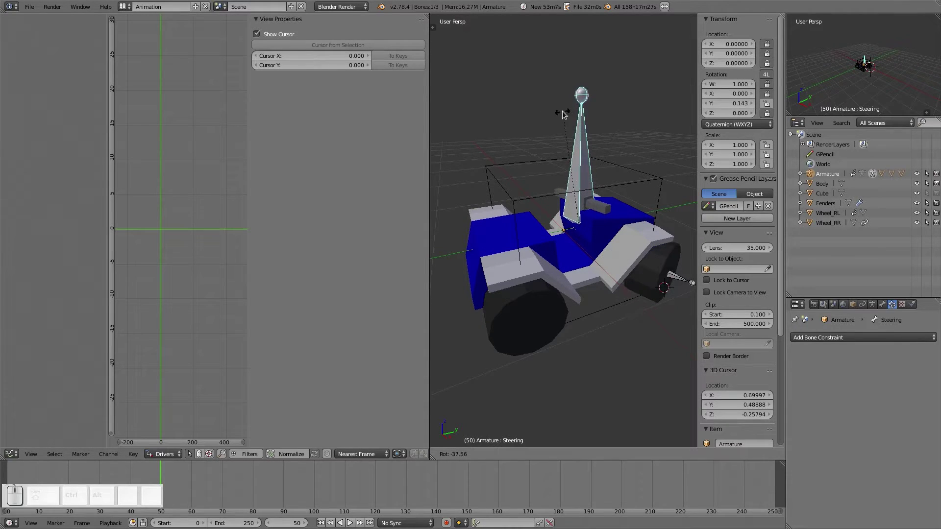
right_click(611, 140)
right_click(670, 288)
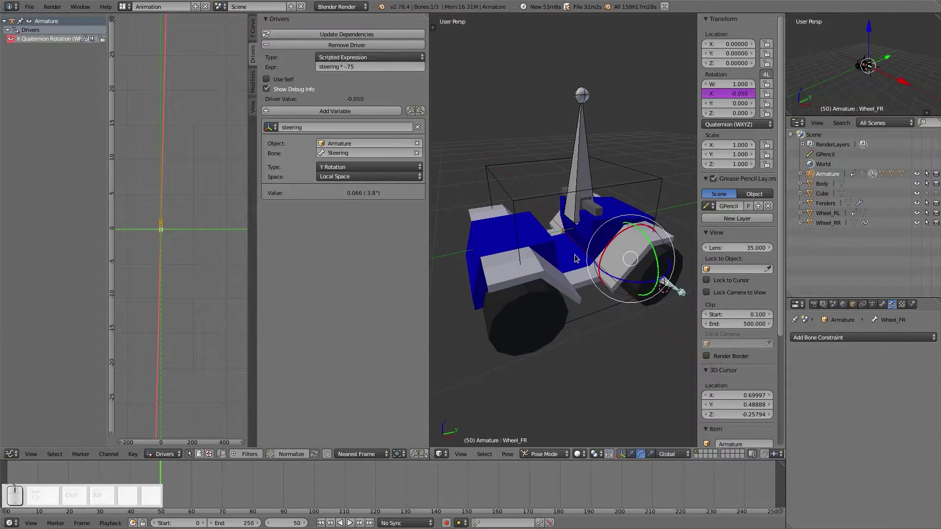
Strengthen the wheel response by setting the driver expression to steering * -4, test-rotate the Steering bone, and reselect Wheel_FR
left_click(378, 67)
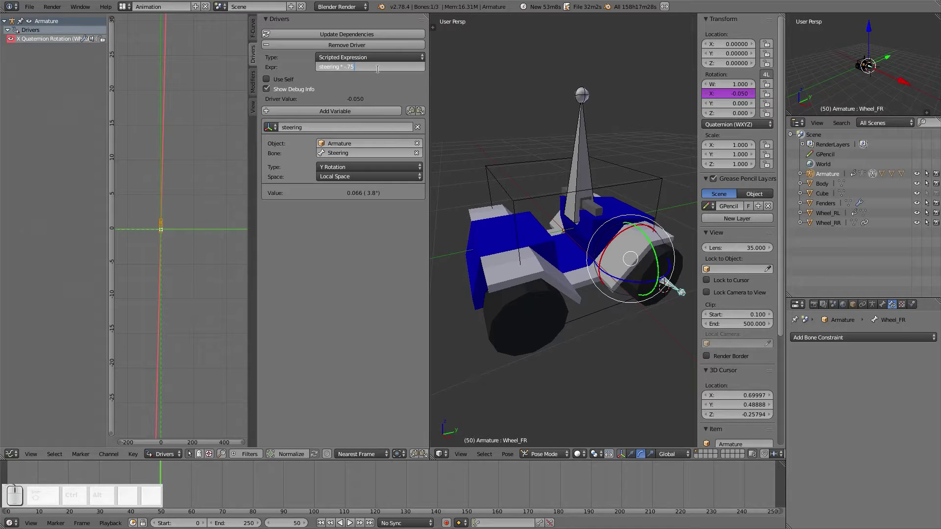
key("ctrl+BackSpace")
type("1")
key("Return")
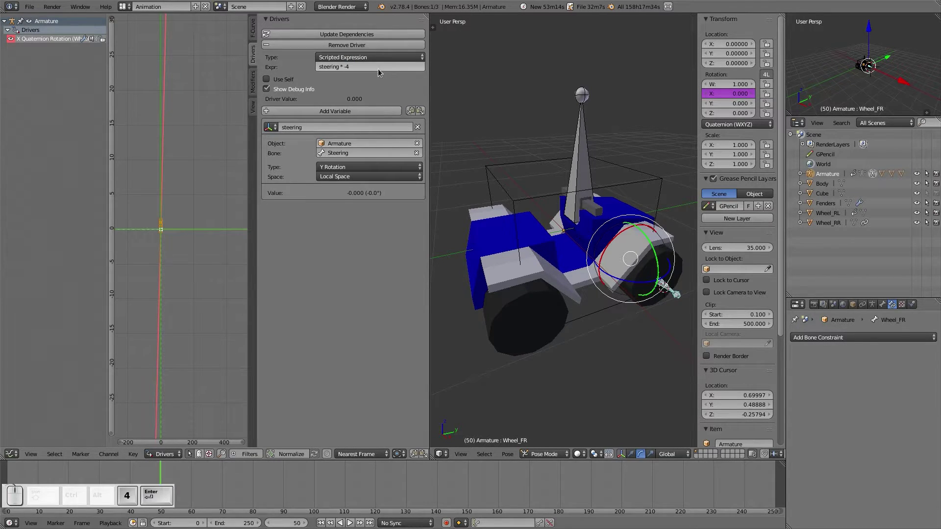
right_click(590, 160)
key("r")
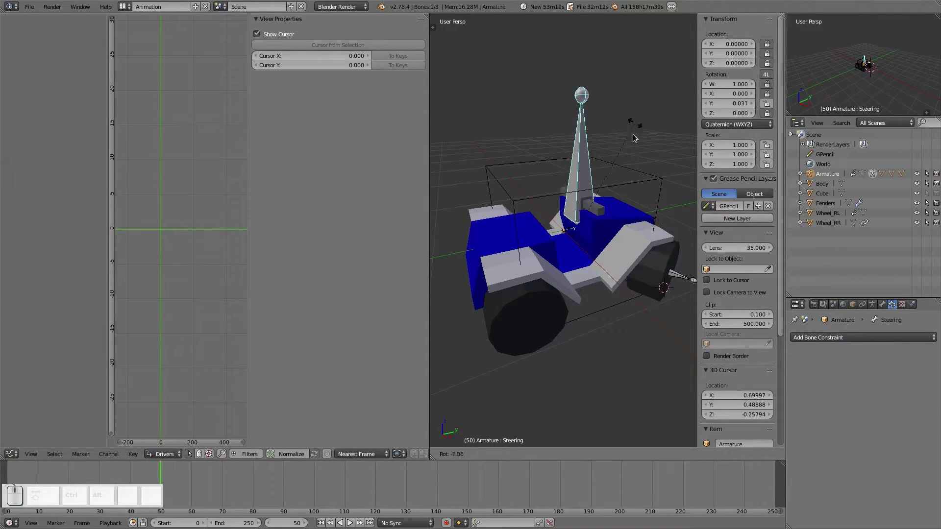
left_click(633, 144)
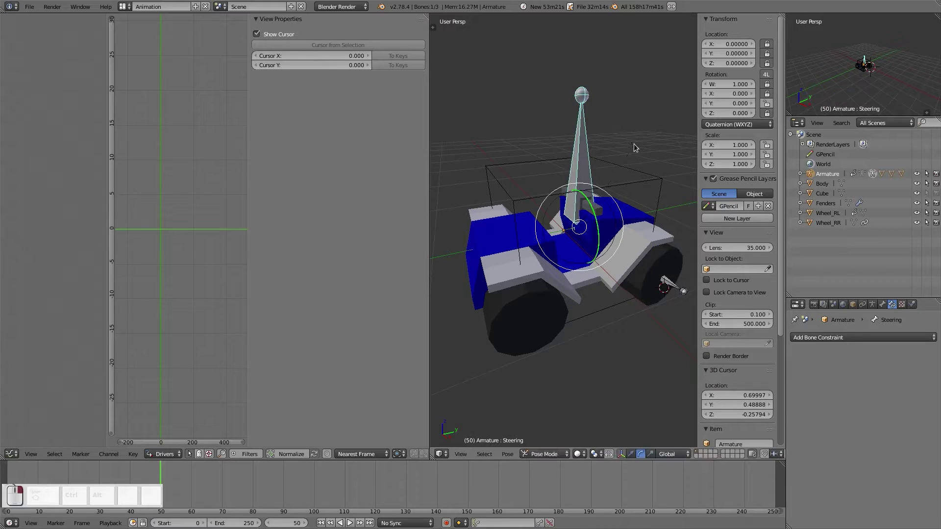
right_click(665, 286)
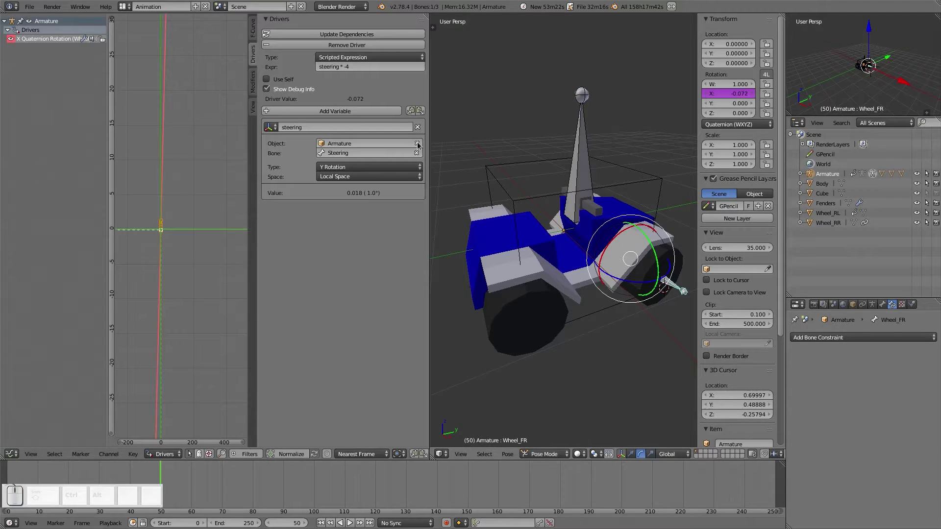
Set the Wheel_FR driver expression to steering * -1, test it by rotating the Steering bone, and clear that bone's rotation
left_click(381, 66)
key("BackSpace")
type("1")
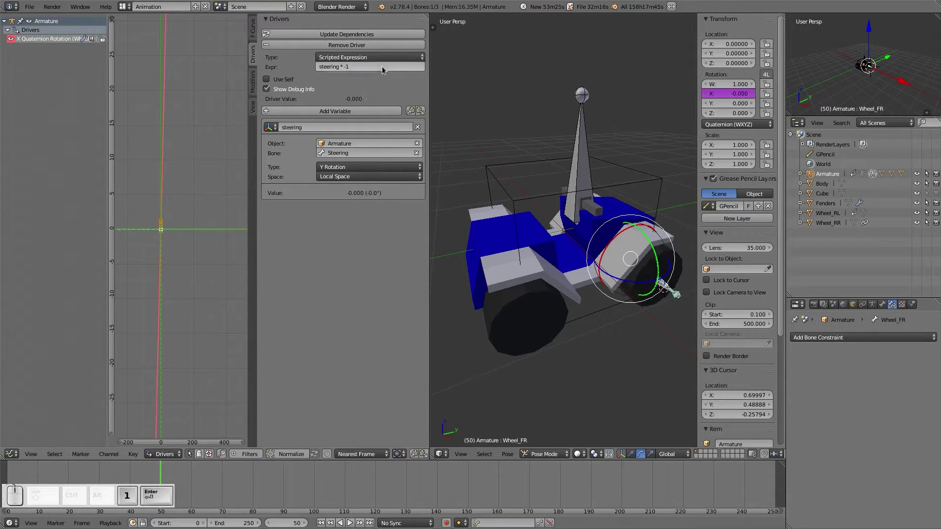
key("Return")
right_click(586, 166)
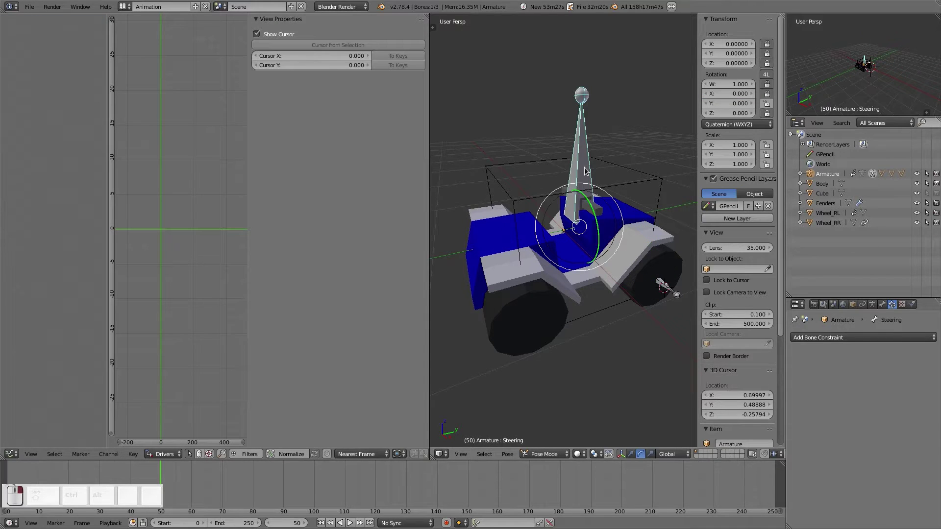
key("r")
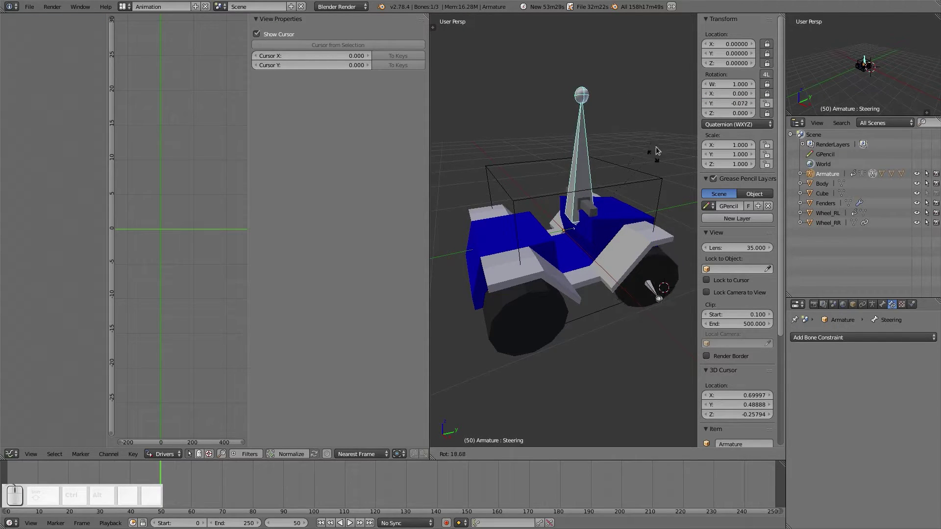
right_click(594, 89)
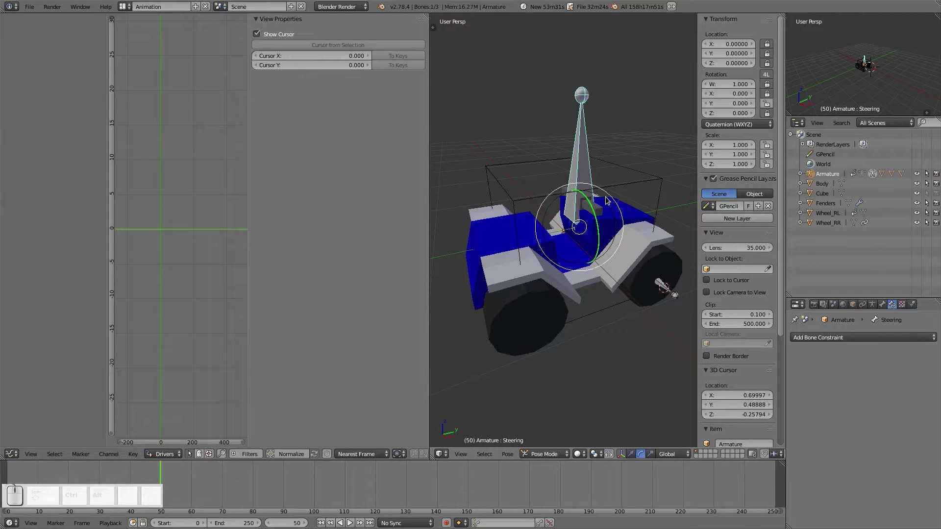
key("alt+r")
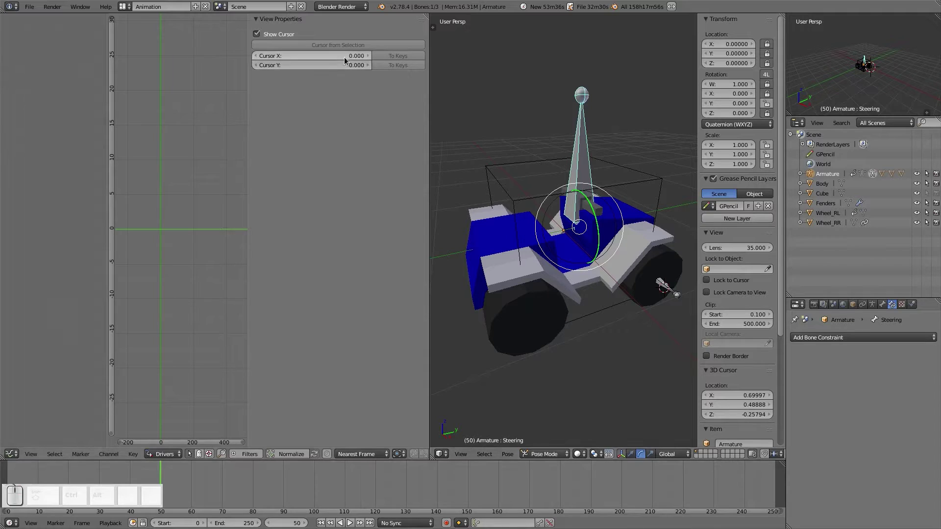
Copy the driver variables from the Wheel_FR bone's X rotation driver
right_click(666, 291)
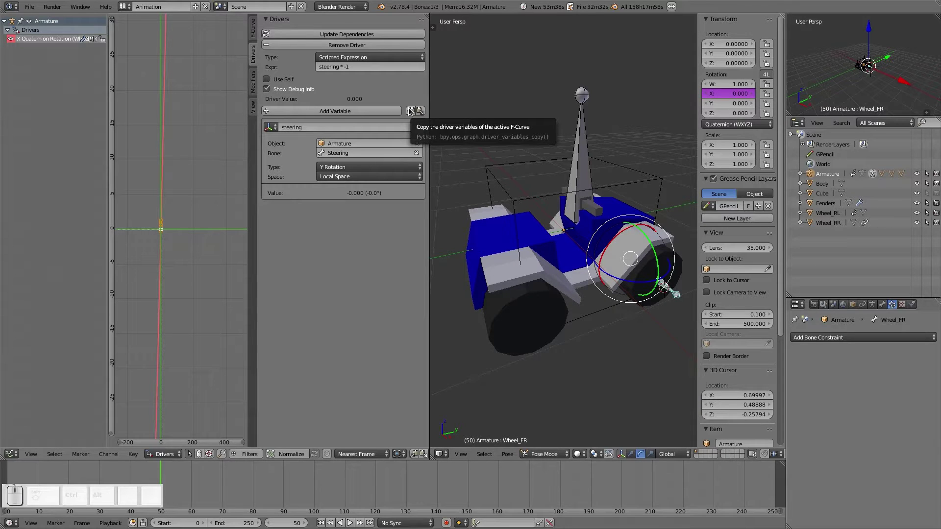
left_click(410, 112)
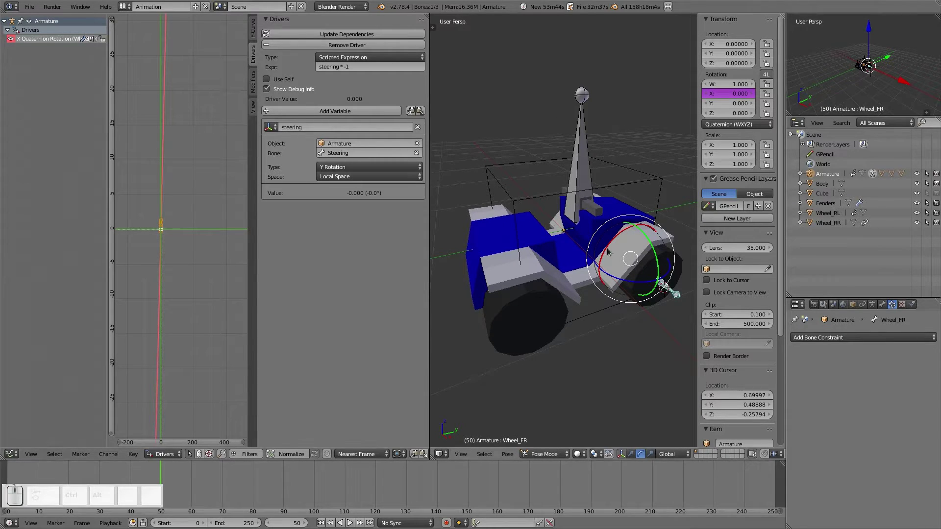
Try adding manually created drivers to all quaternion rotation channels of the Wheel_FL bone, and undo them
middle_click_drag(626, 245, 483, 270)
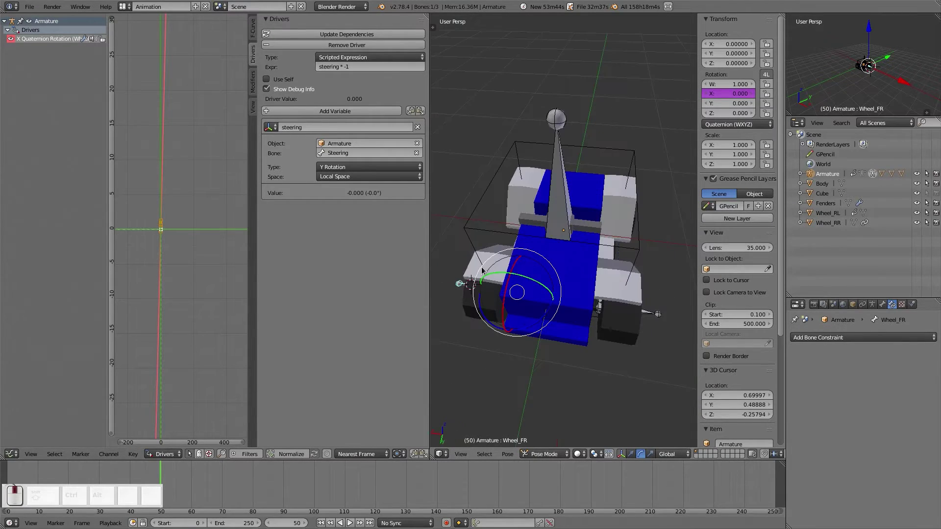
right_click(647, 315)
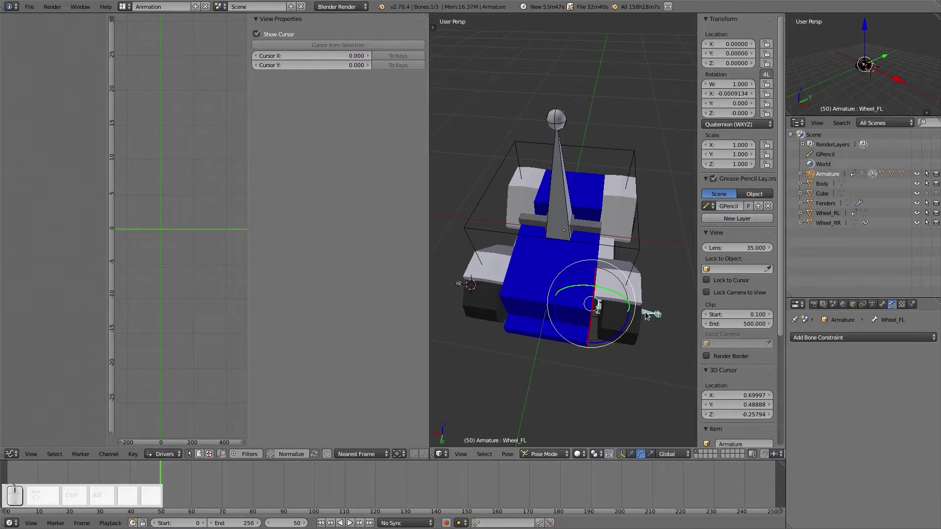
right_click(725, 95)
mouse_move(728, 96)
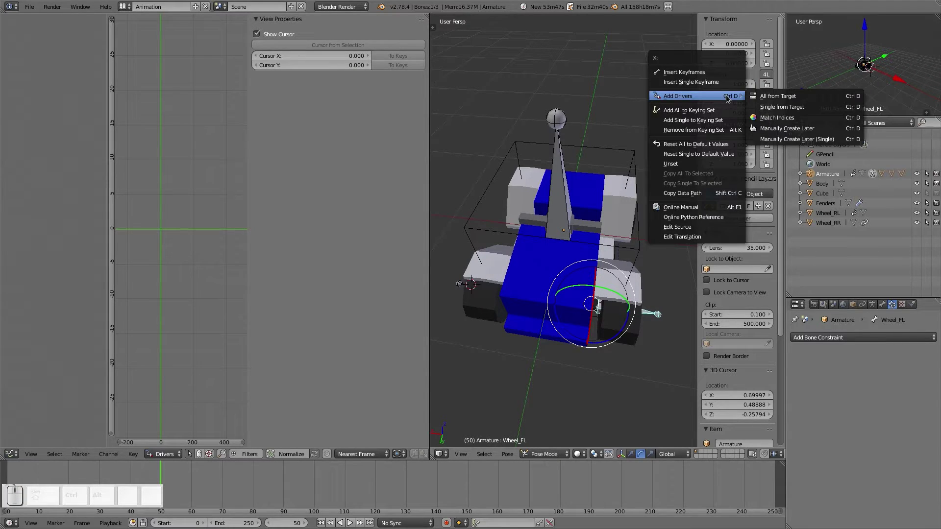
left_click(788, 129)
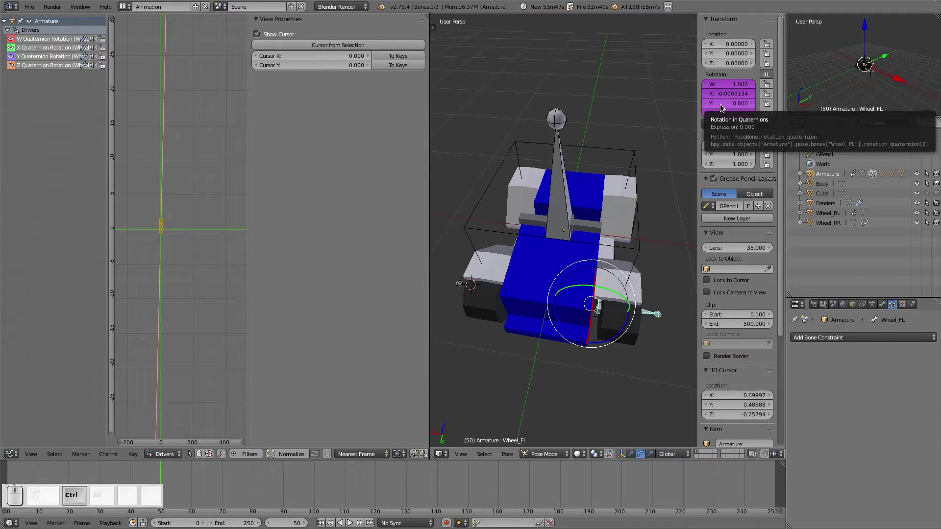
key("ctrl+Tab")
middle_click_drag(573, 235, 524, 329)
right_click(524, 330)
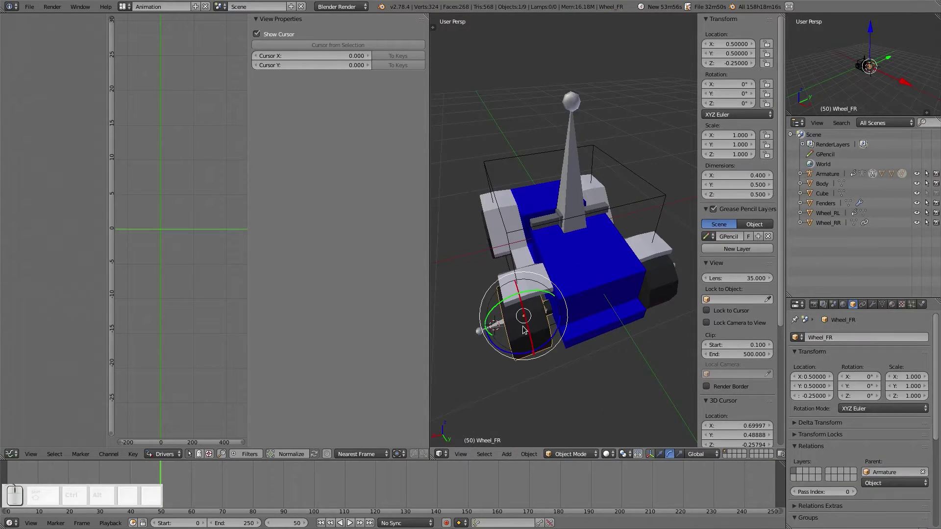
key("ctrl+z")
middle_click_drag(616, 312, 569, 307)
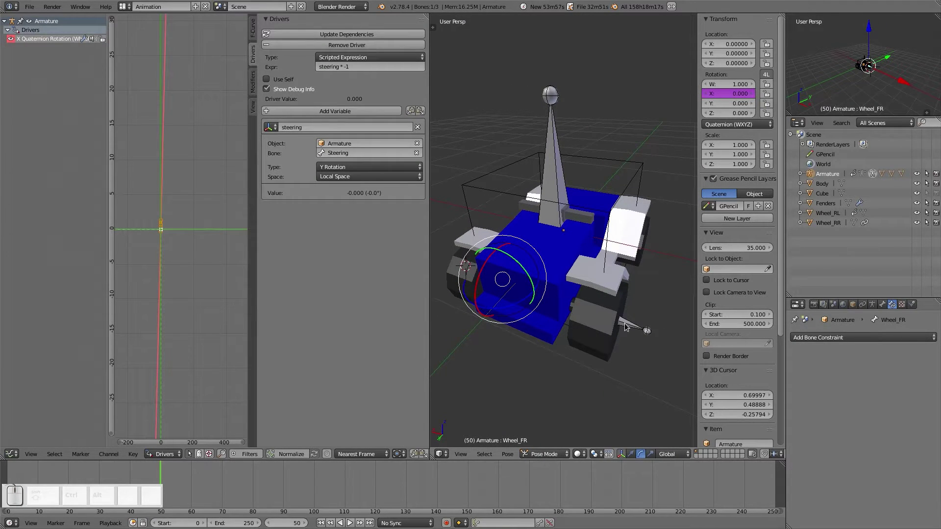
Add a single driver to the Wheel_FL bone's X quaternion rotation, using the option to create its target manually
right_click(626, 328)
left_click(718, 95)
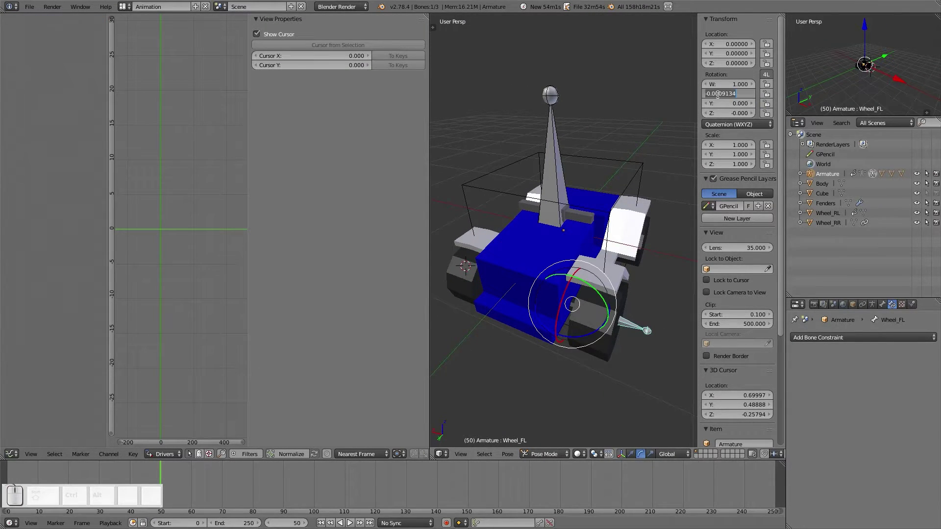
left_click(718, 94)
right_click(718, 94)
mouse_move(720, 97)
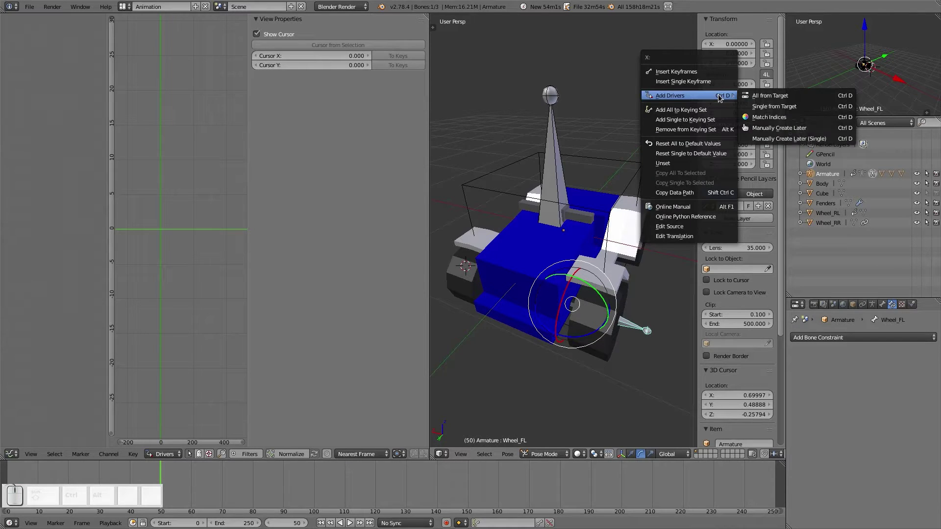
left_click(799, 141)
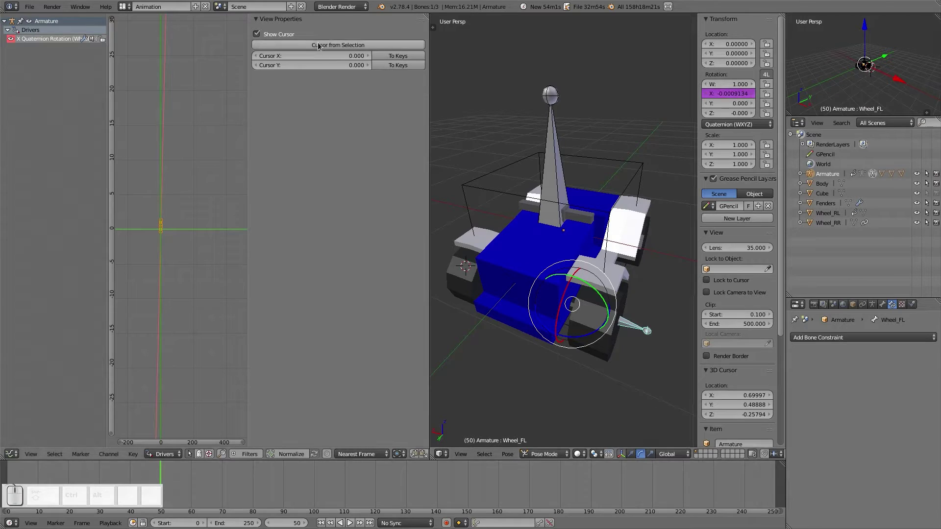
Paste the copied steering variable into Wheel_FL's X rotation driver and remove the default var variable
left_click(42, 44)
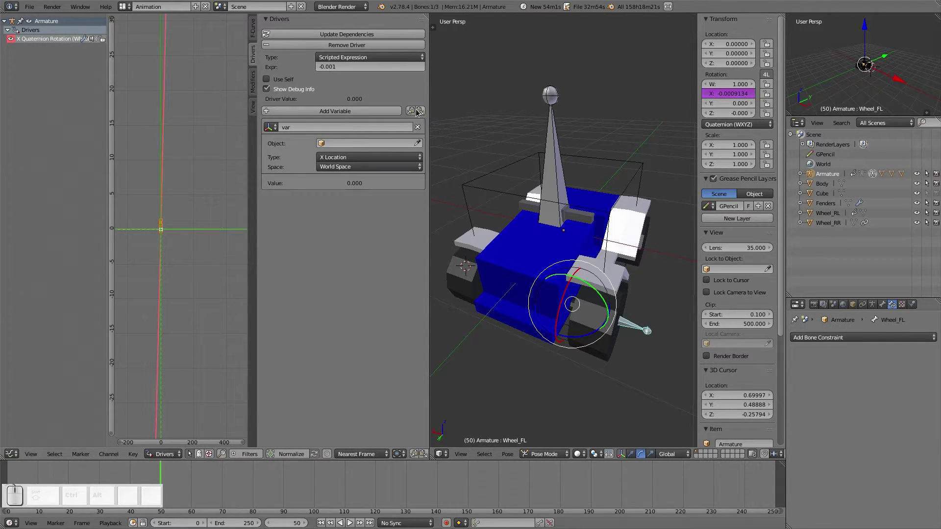
left_click(420, 113)
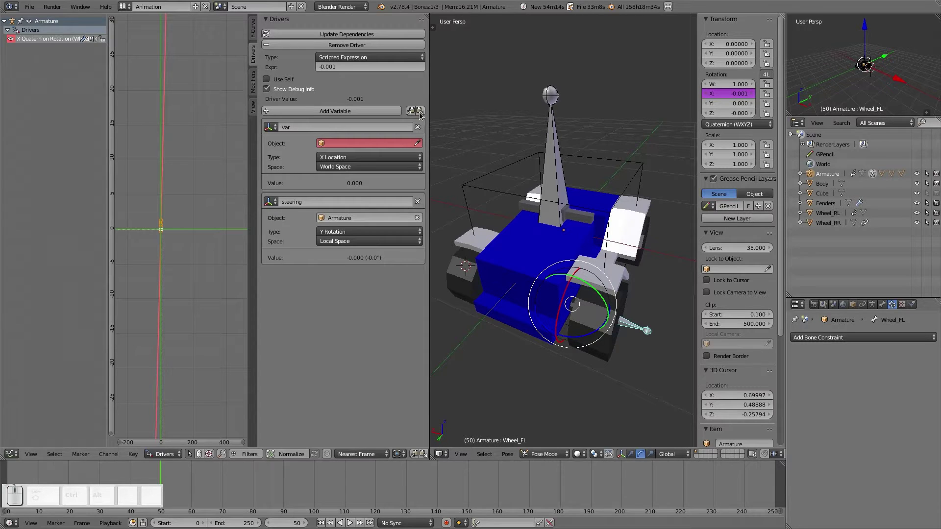
left_click(418, 127)
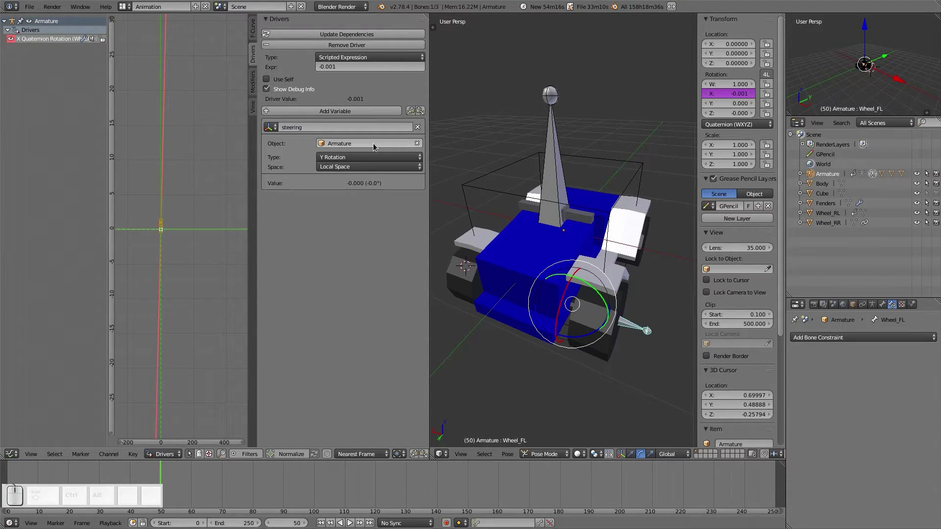
Test the front wheels by rotating the Steering bone, and examine the Wheel_FR driver settings for comparison
right_click(562, 191)
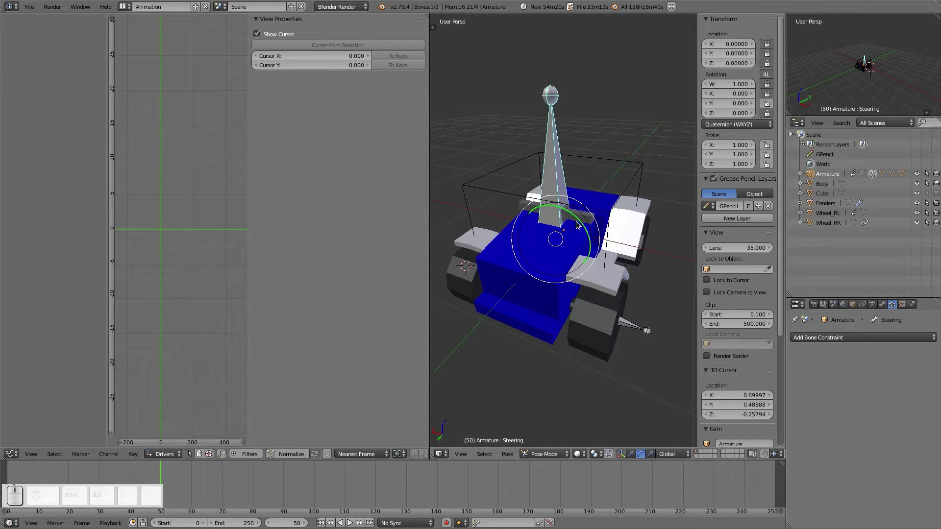
left_click_drag(577, 225, 556, 222)
middle_click_drag(557, 215, 495, 334)
right_click(503, 326)
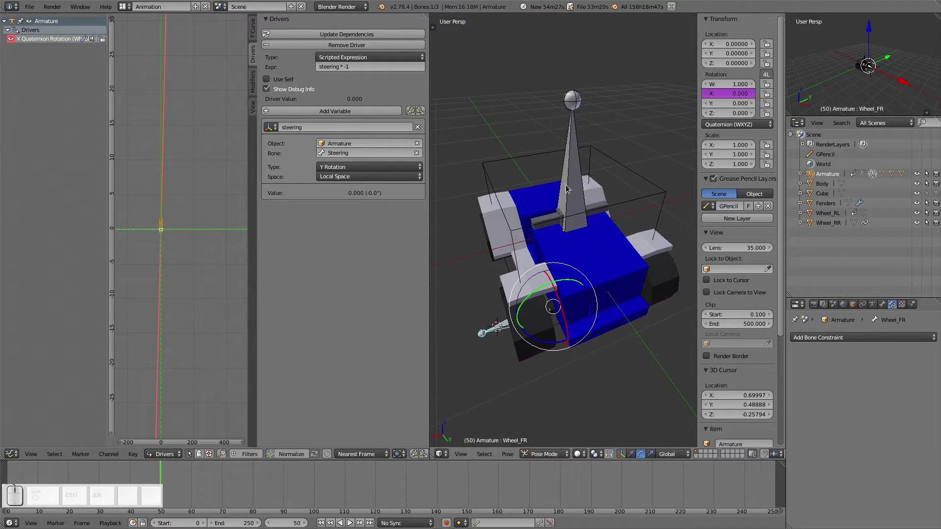
right_click(587, 214)
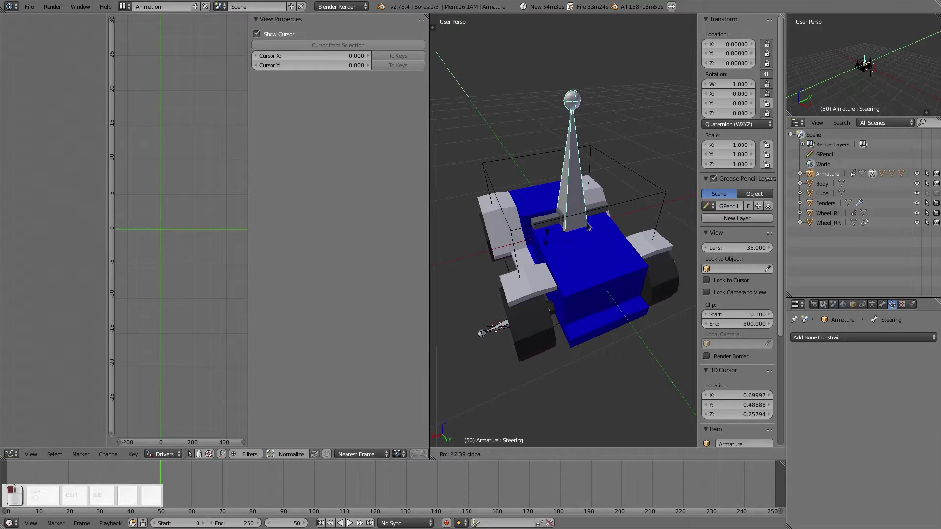
key("r")
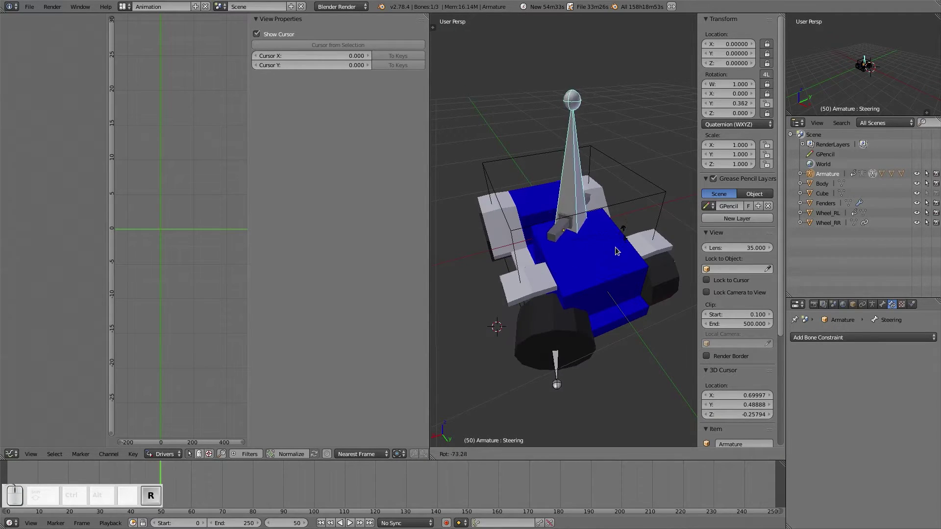
right_click(568, 257)
Assign the Steering bone as the target of Wheel_FL's steering variable, and test-rotate the Steering bone
middle_click_drag(662, 272, 642, 321)
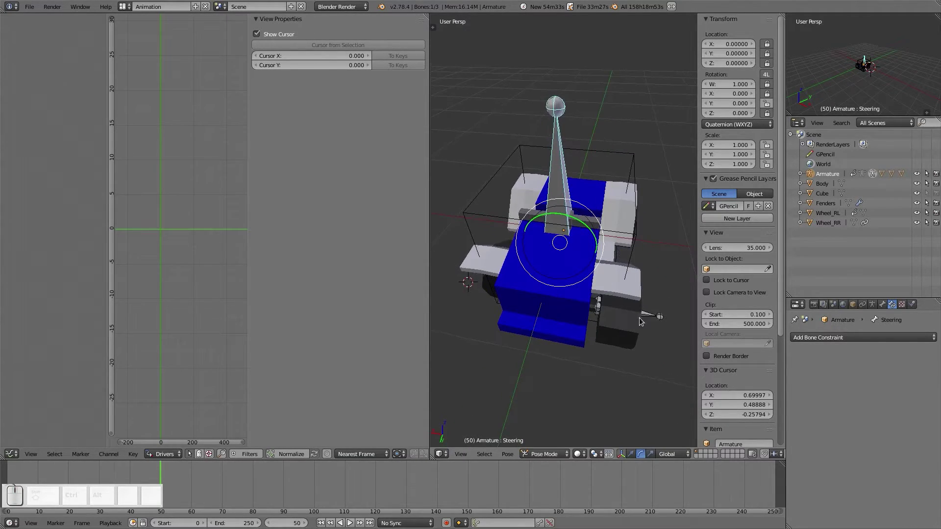
right_click(651, 315)
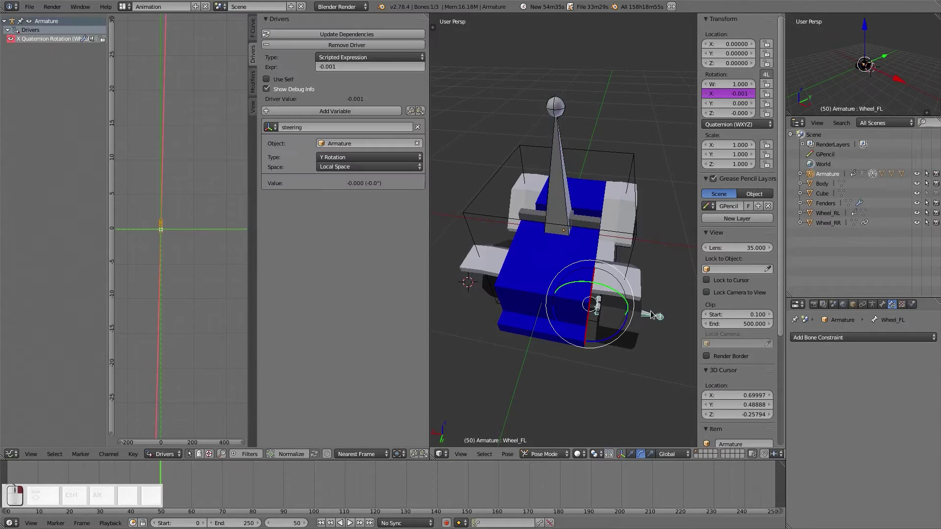
left_click(369, 153)
left_click(358, 156)
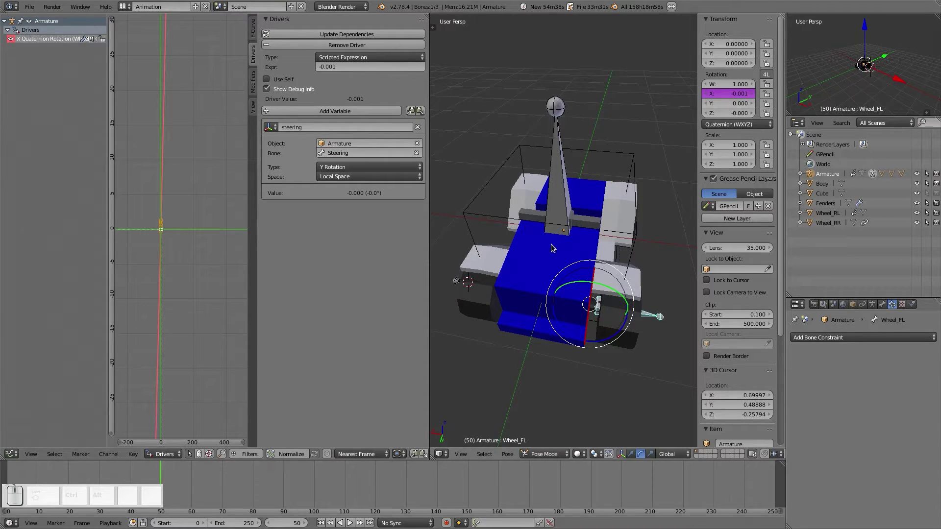
right_click(561, 203)
key("r")
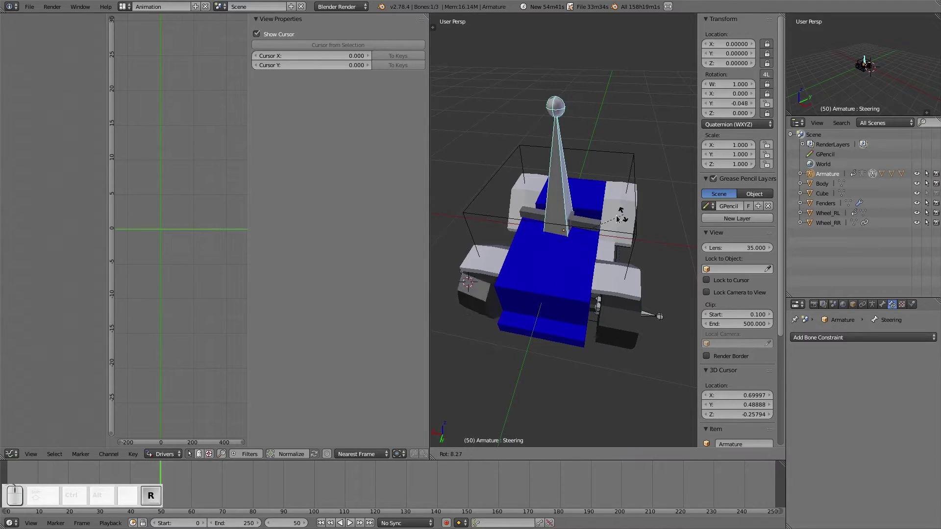
right_click(632, 294)
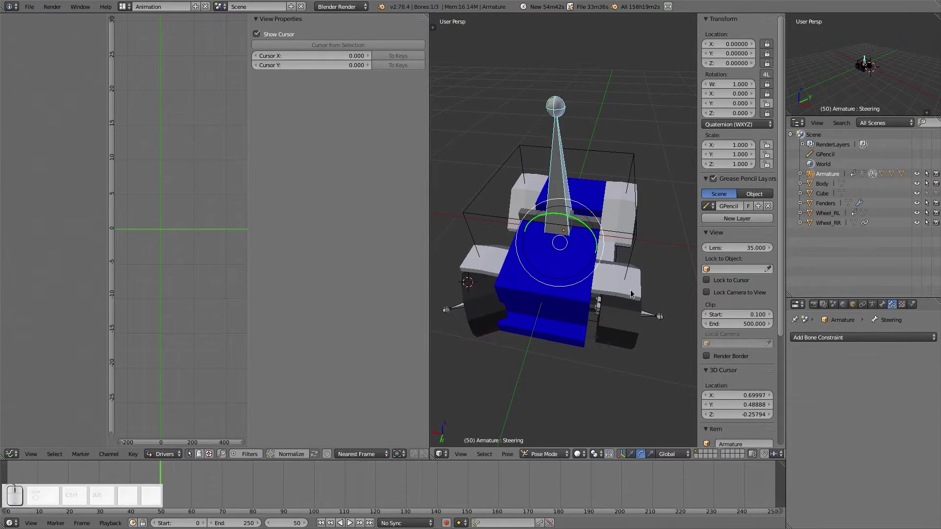
Set the Wheel_FL driver expression to steering * -1
right_click(646, 316)
left_click(353, 67)
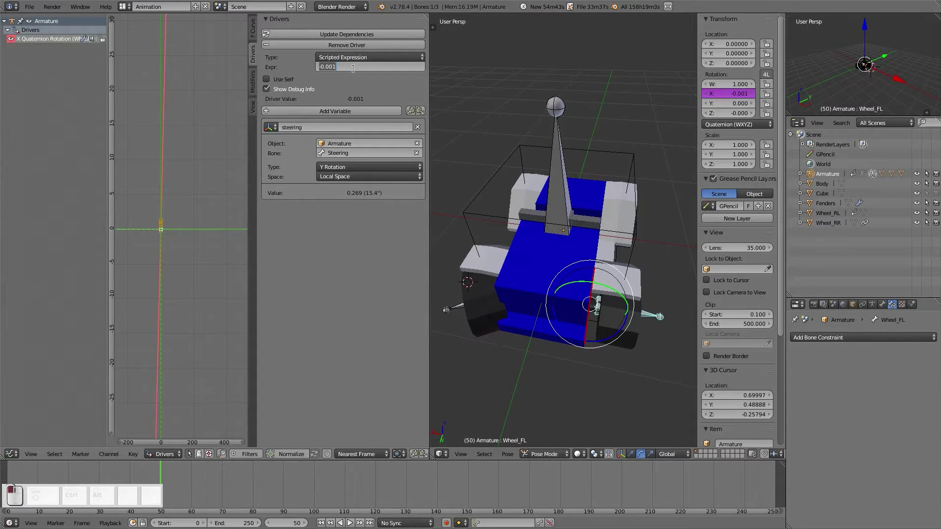
type("steer")
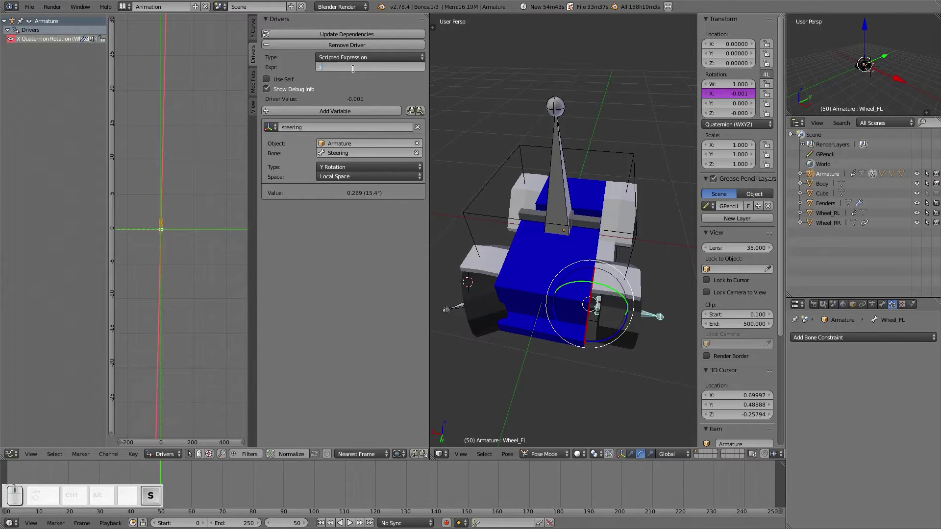
type("rin")
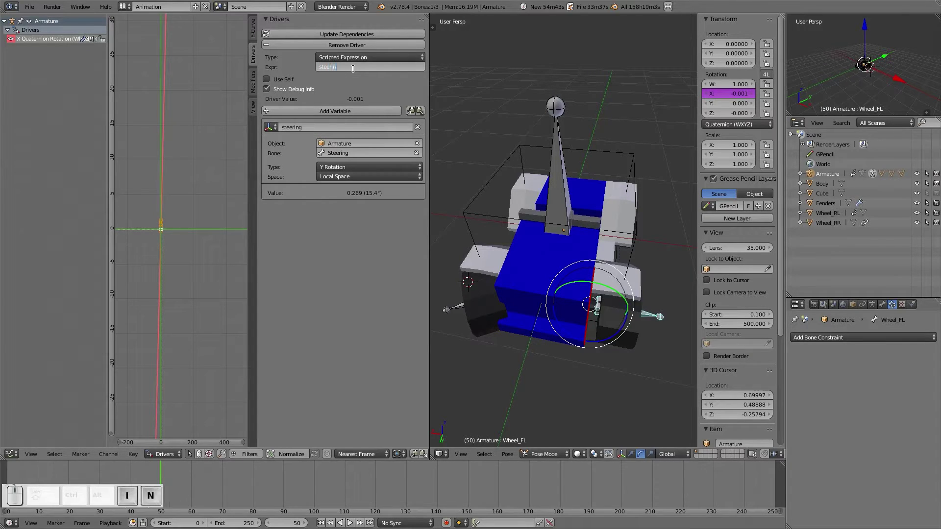
type("g * -1")
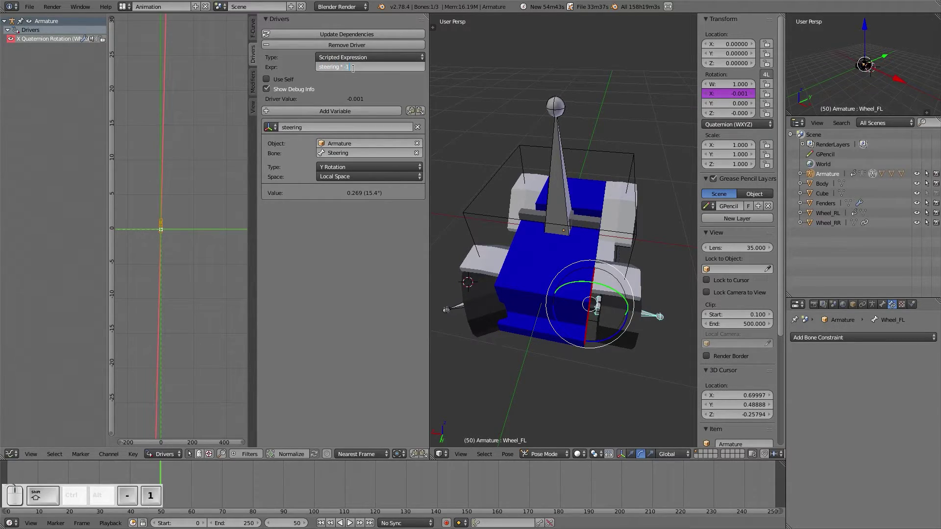
key("Return")
Rotate the Steering bone to check how both front wheels turn, and reselect Wheel_FL
right_click(564, 186)
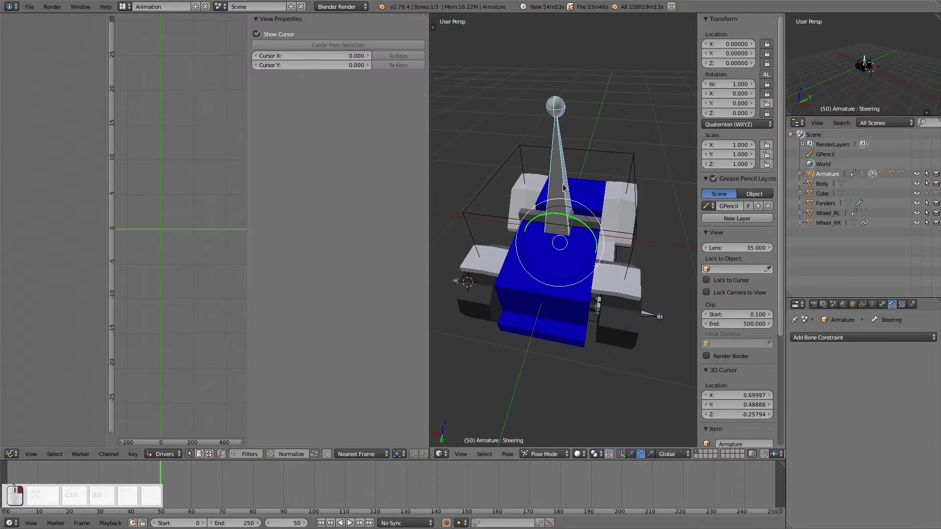
key("r")
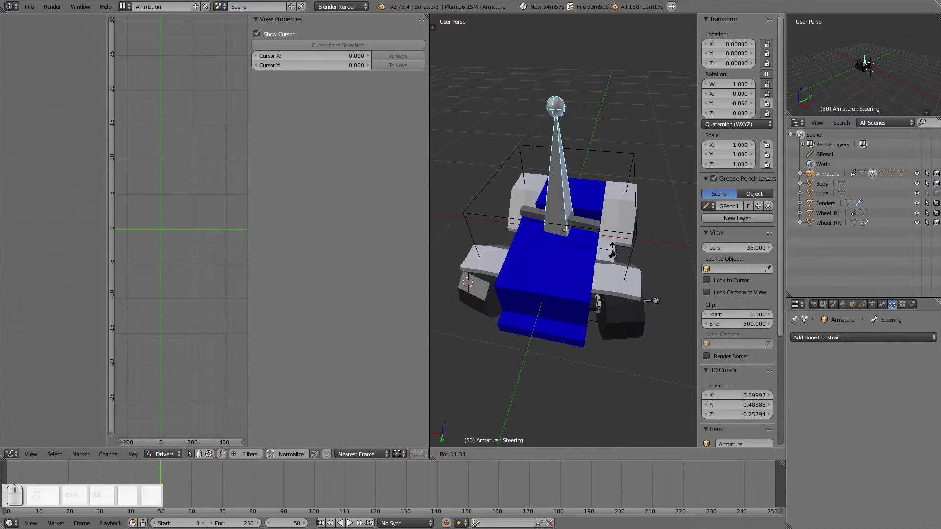
right_click(636, 316)
right_click(653, 305)
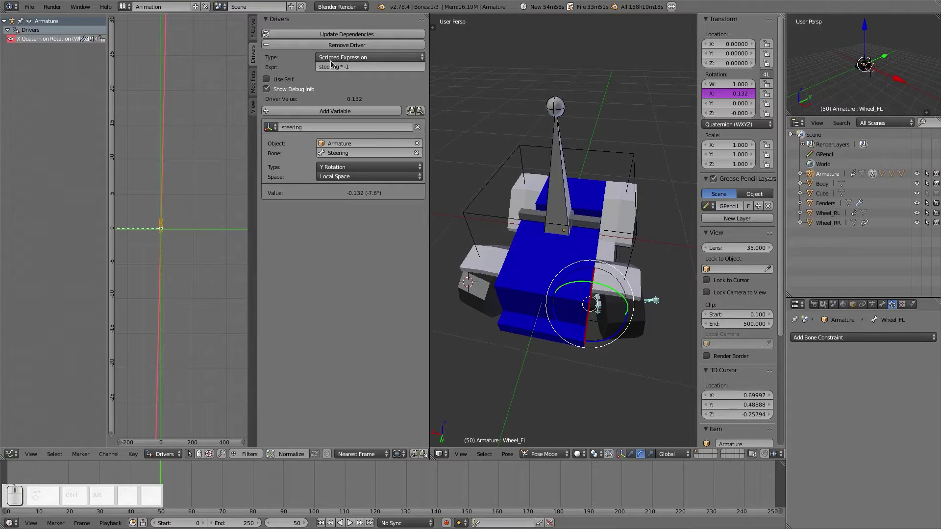
Set the Wheel_FL driver expression to steering * 1, and test-rotate the Steering bone to compare both front wheels
left_click(358, 67)
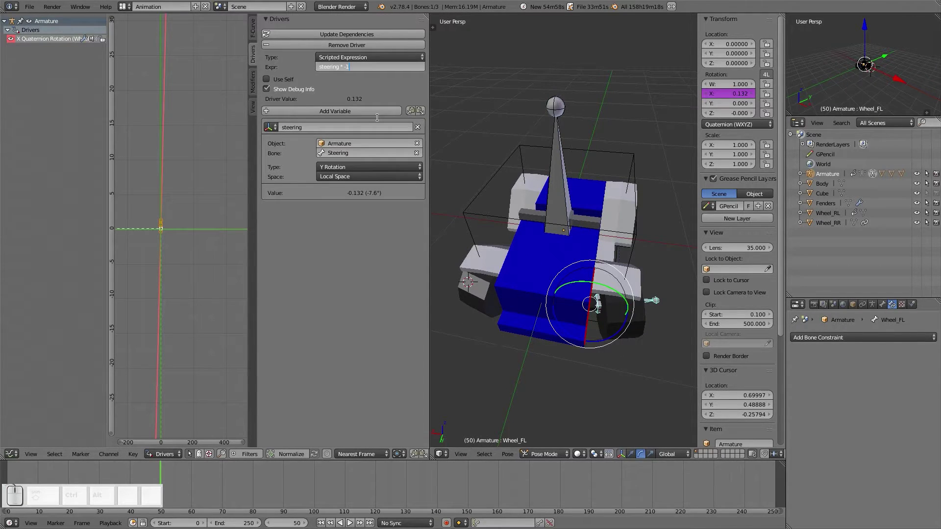
key("Return")
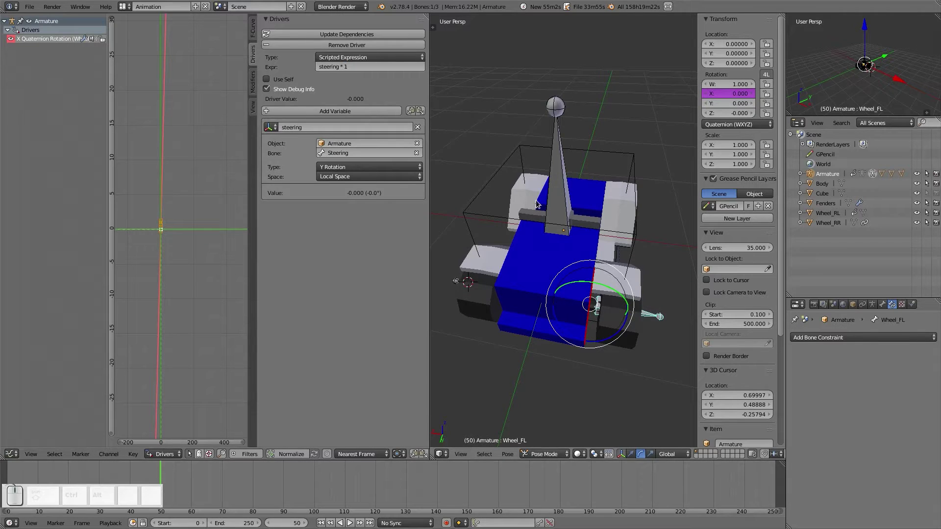
right_click(548, 218)
left_click(548, 218)
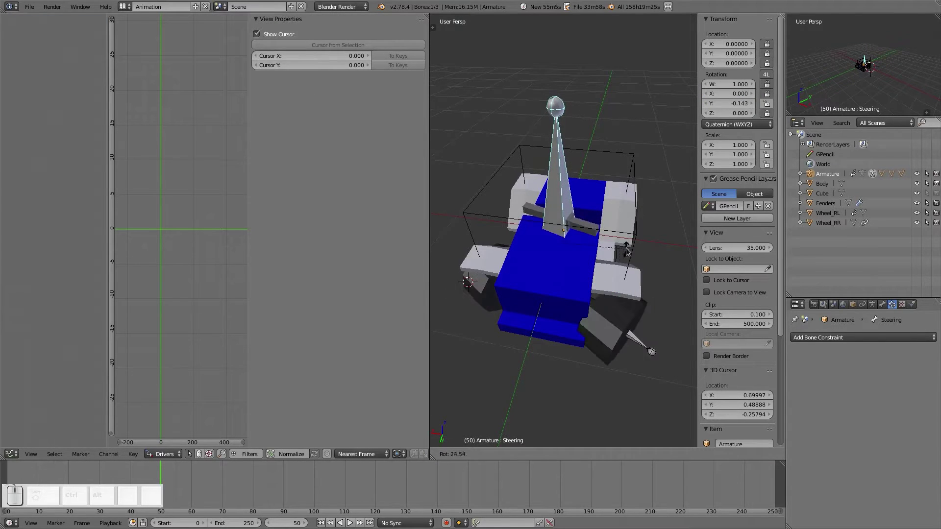
left_click_drag(641, 212, 644, 297)
right_click(644, 298)
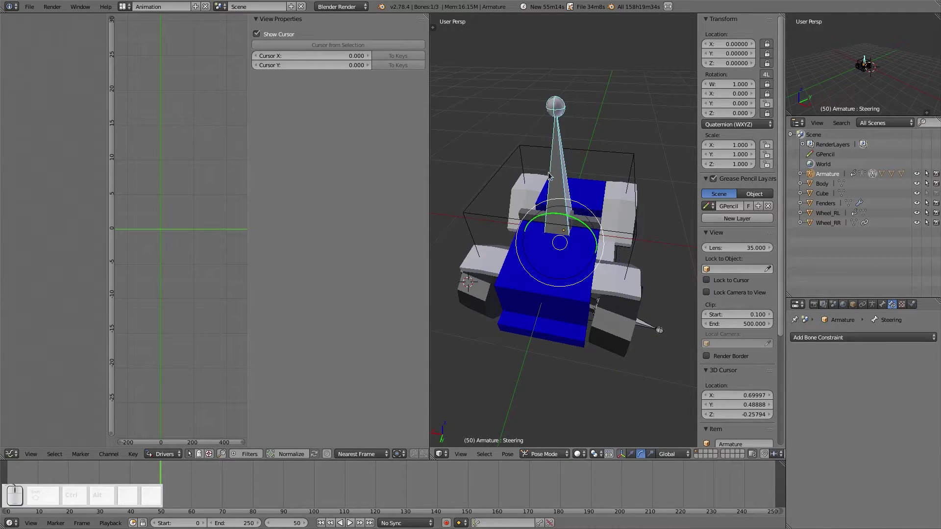
Add a Limit Rotation constraint to the Steering bone and test-rotate the bone
left_click(885, 305)
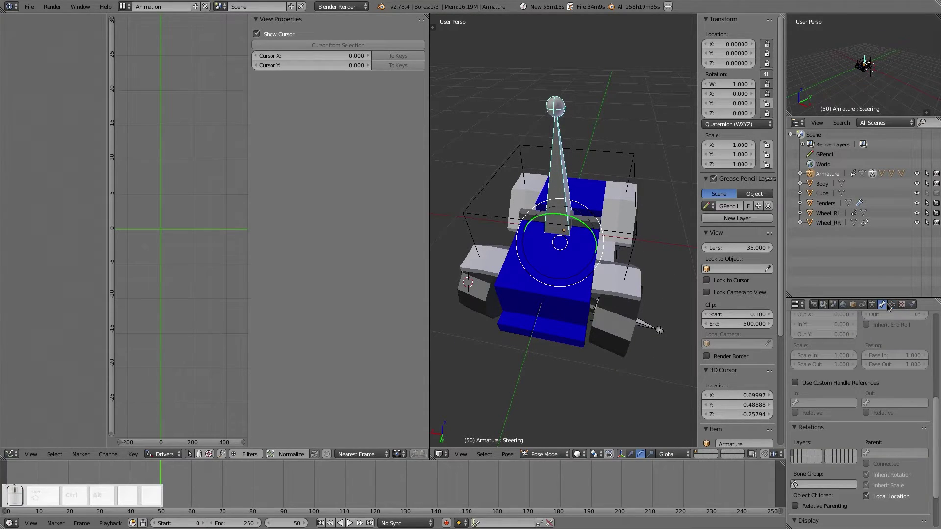
left_click(892, 304)
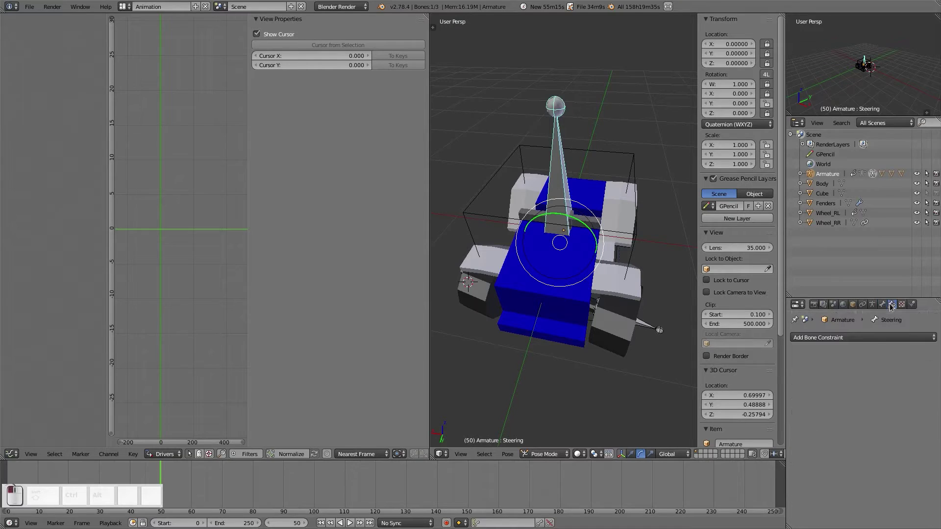
left_click(877, 339)
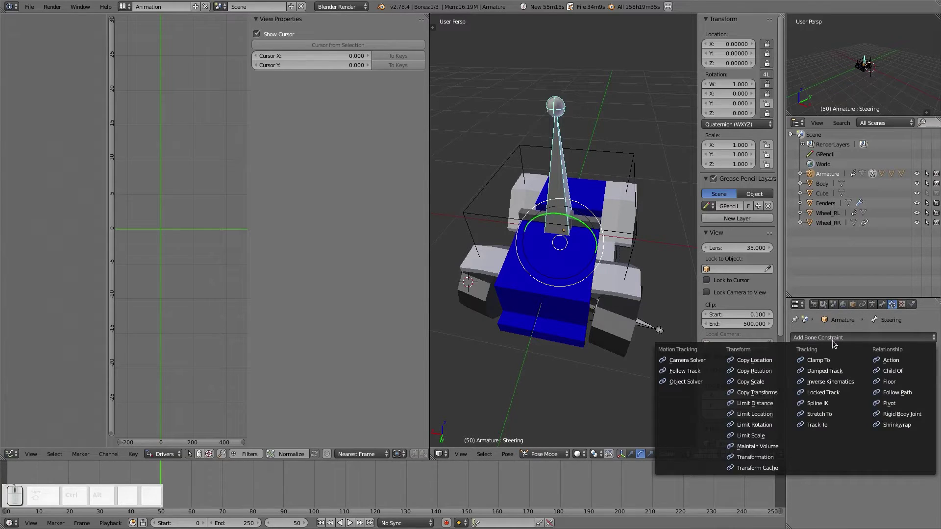
left_click(758, 425)
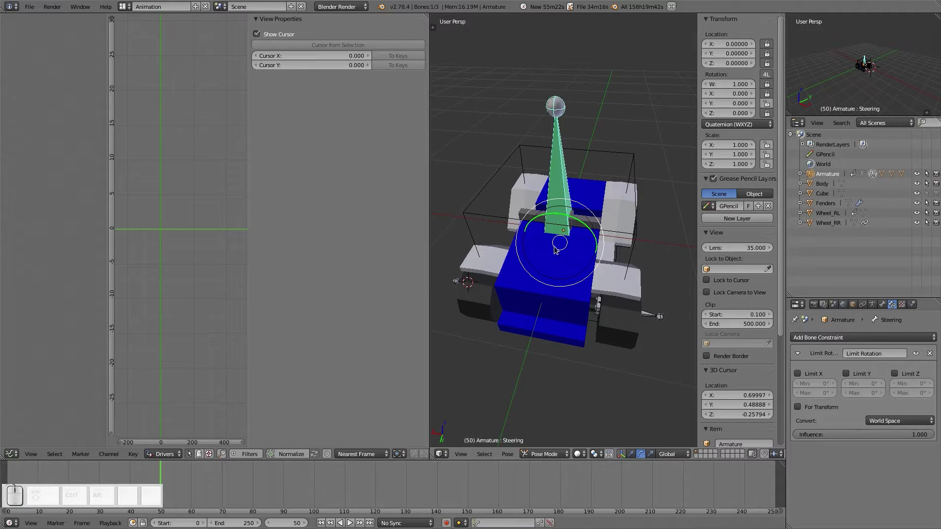
left_click_drag(606, 259, 640, 265)
key("Escape")
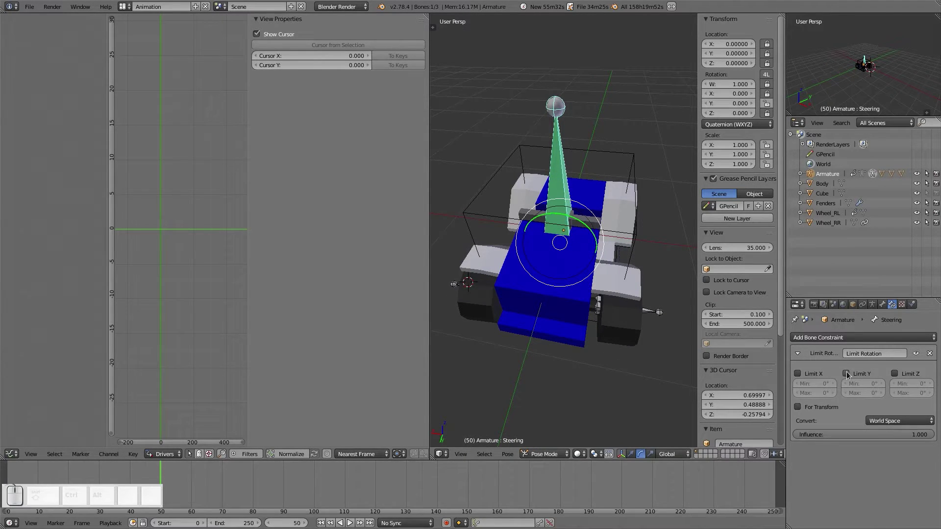
Enable Limit Y in the Steering bone's Limit Rotation constraint and rotate the bone to test it
left_click(847, 374)
key("r")
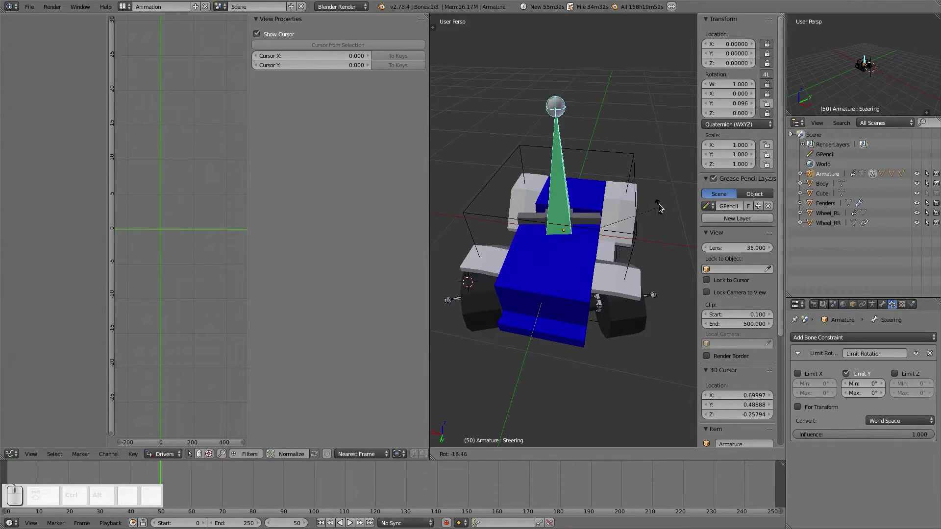
left_click(659, 204)
middle_click_drag(646, 239, 527, 235)
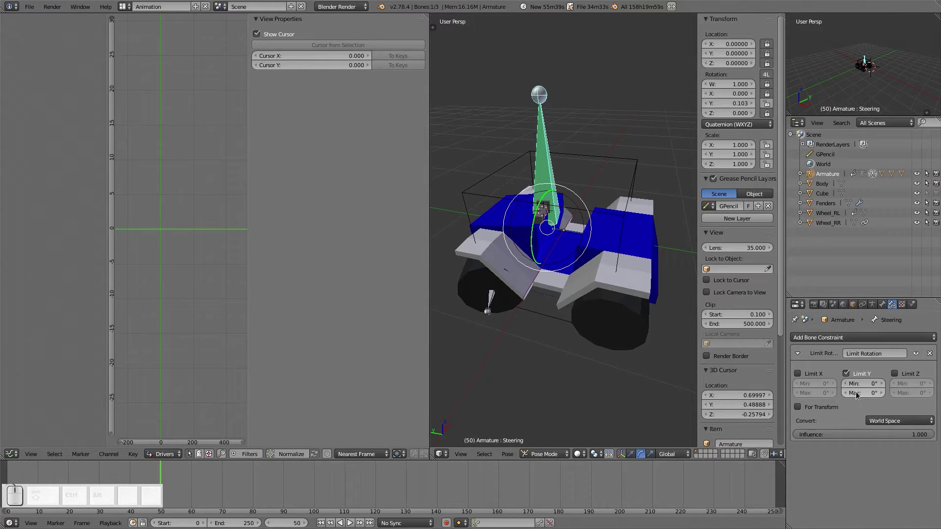
Set the constraint's Y limits to a maximum of 0.1° and a minimum of -0.1°, and test-rotate the Steering bone
left_click(856, 394)
type(".1")
left_click(861, 383)
type("-.1")
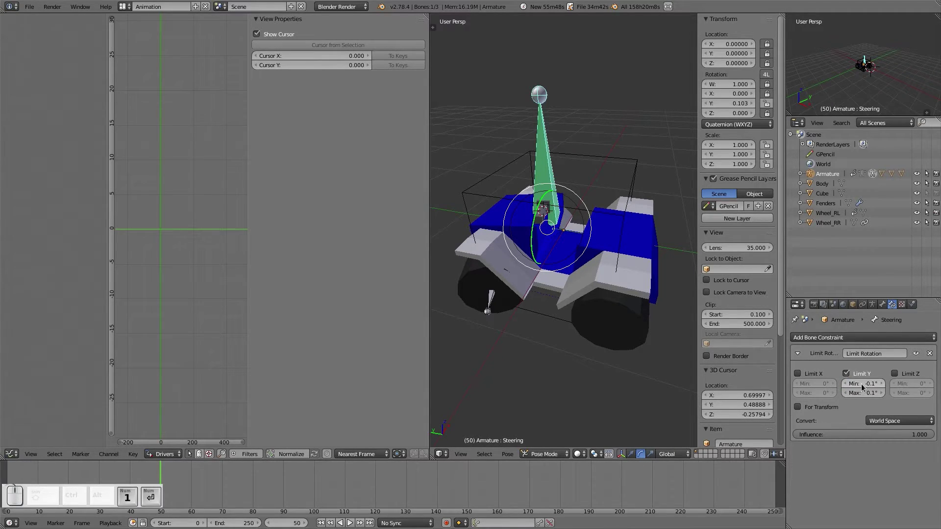
left_click(546, 189)
key("r")
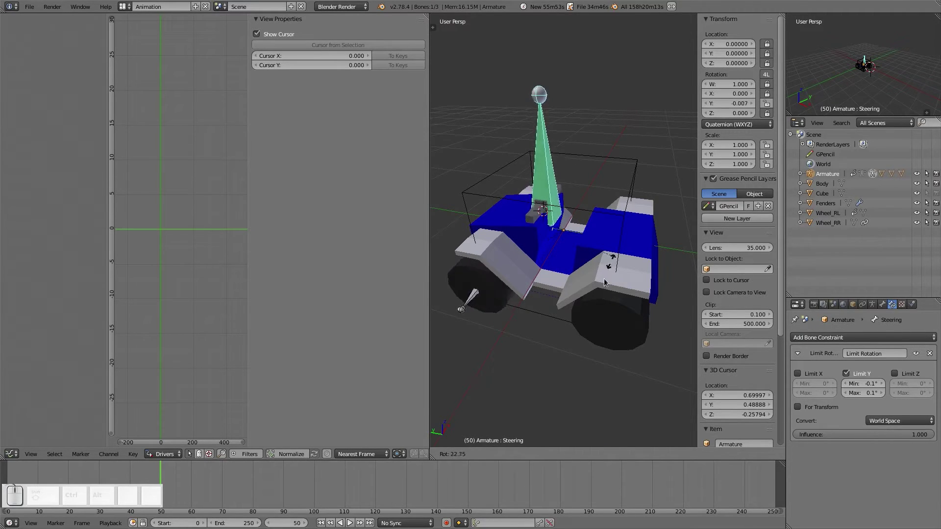
left_click(637, 299)
Enable For Transform in the Limit Rotation constraint and test the Steering bone's rotation
left_click(799, 408)
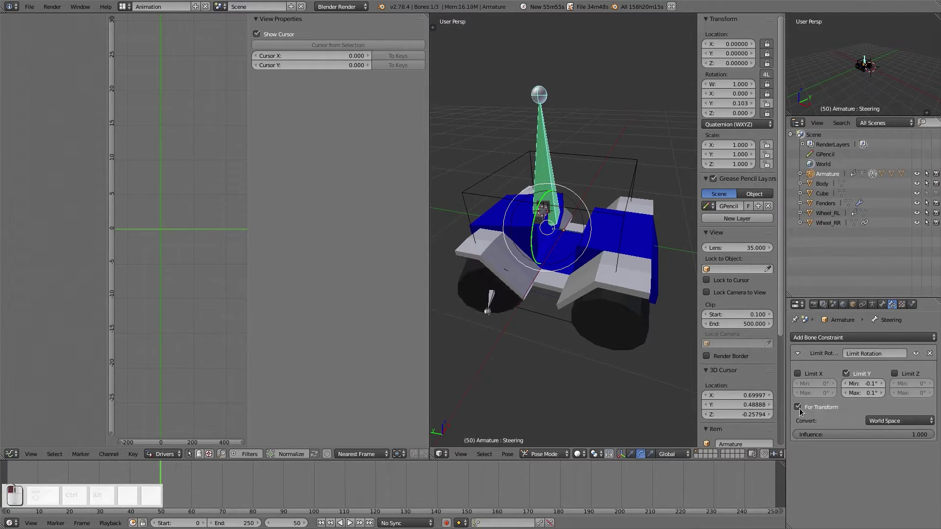
key("r")
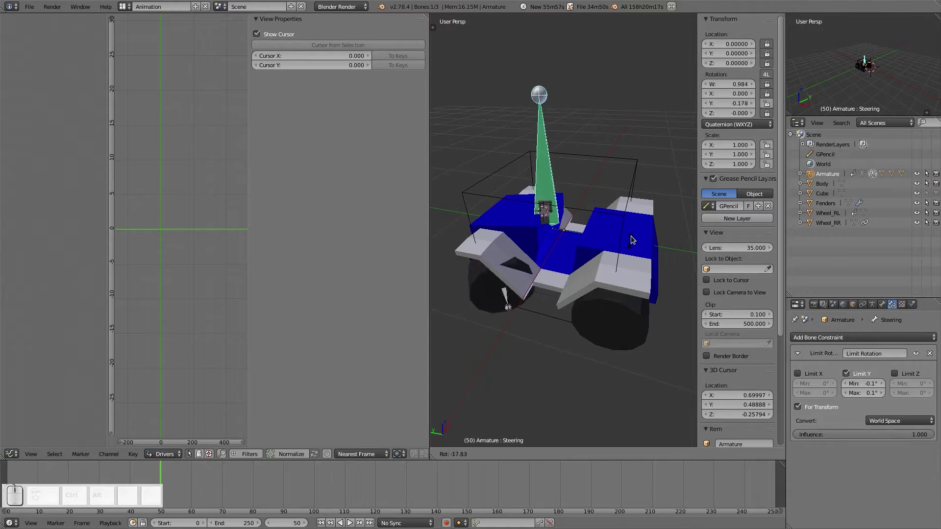
right_click(616, 305)
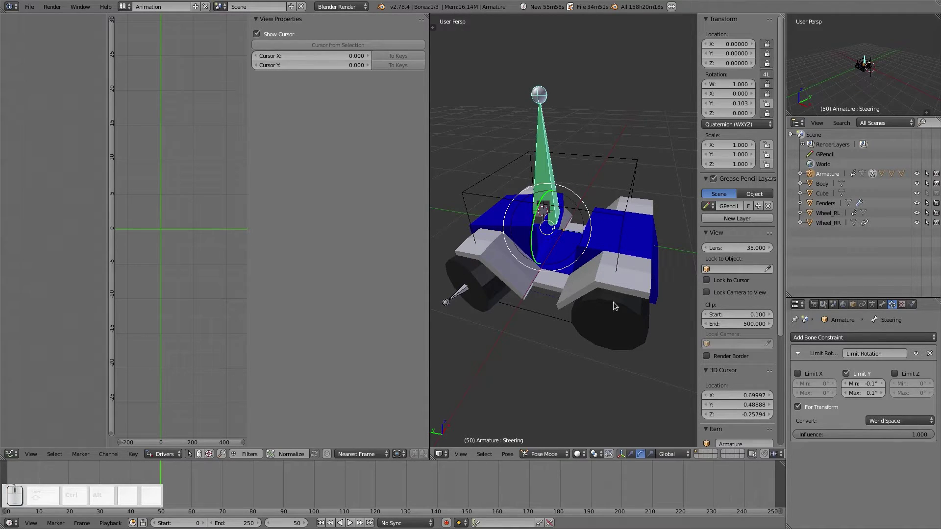
Enable Limit Z with a minimum of -0.1° and a maximum of 0.1°, and test-rotate the Steering bone
left_click(896, 374)
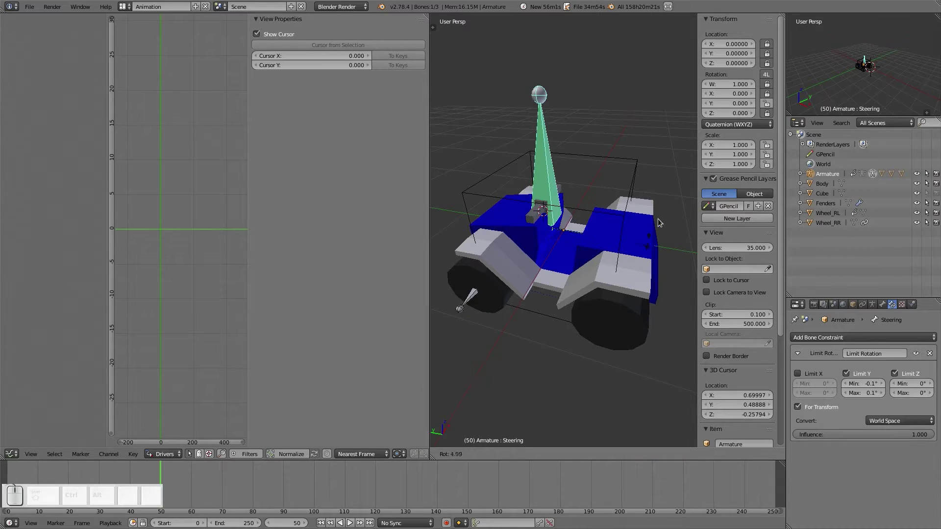
left_click(913, 384)
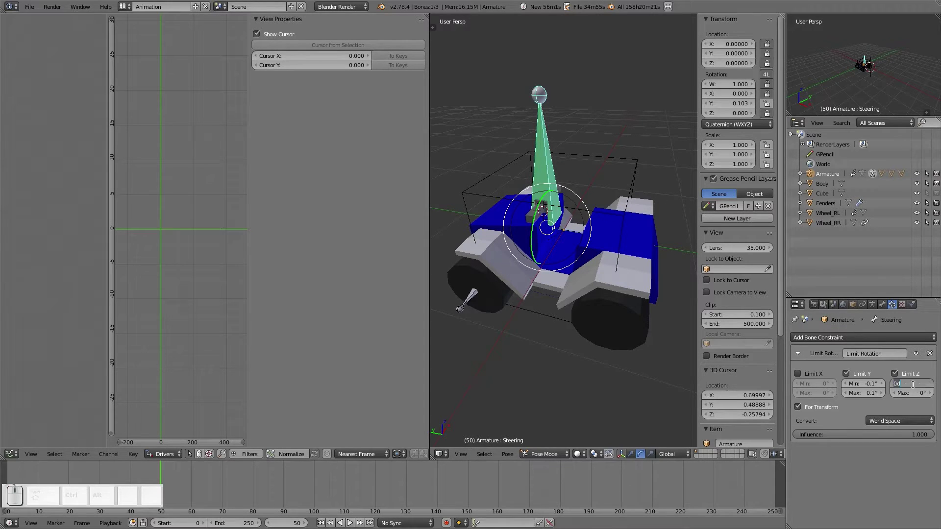
type("-0.1")
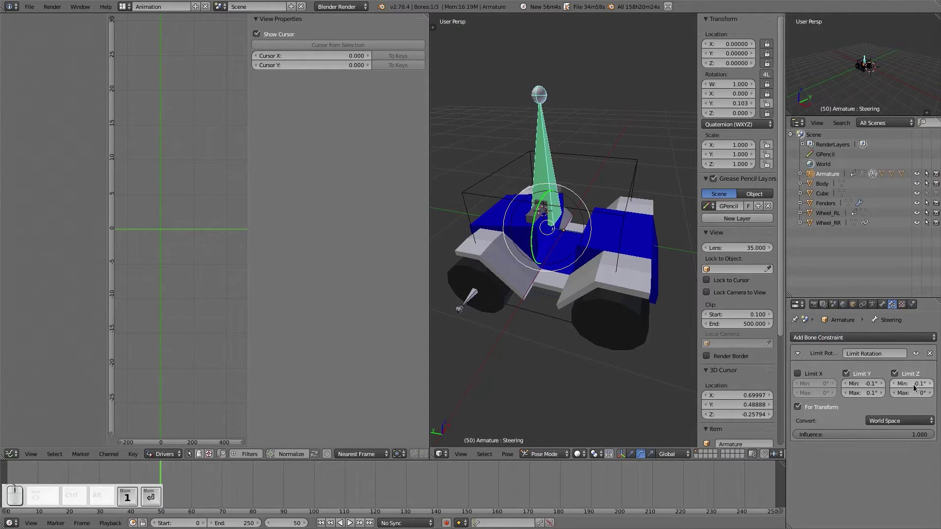
key("Tab")
type("0.1")
key("Return")
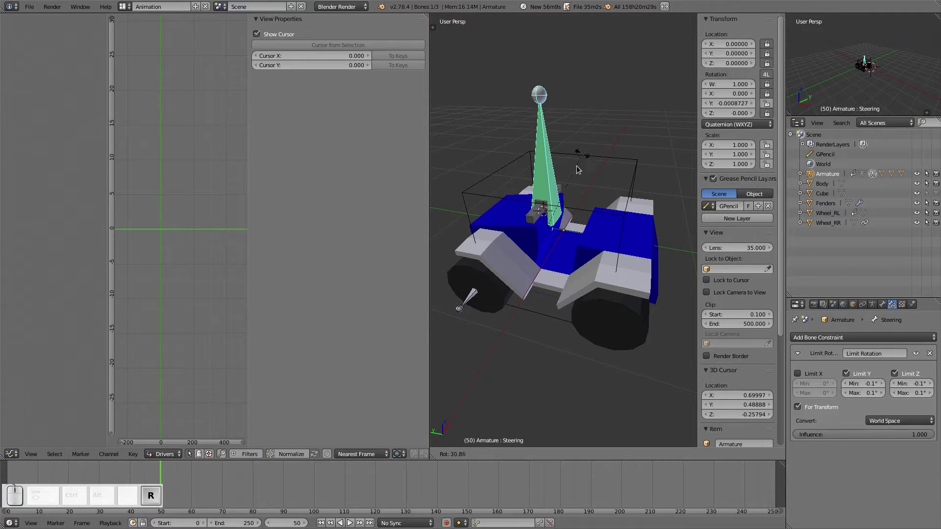
middle_click_drag(584, 264, 564, 294)
key("r")
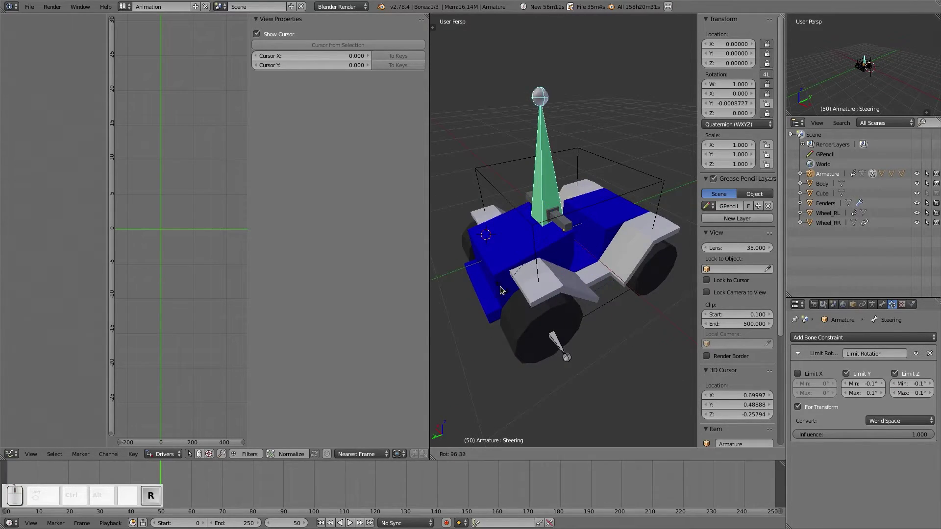
left_click(599, 324)
Disable Limit Y, set the Z limits to -24.6° minimum and 22° maximum, and test-rotate the Steering bone
left_click(847, 374)
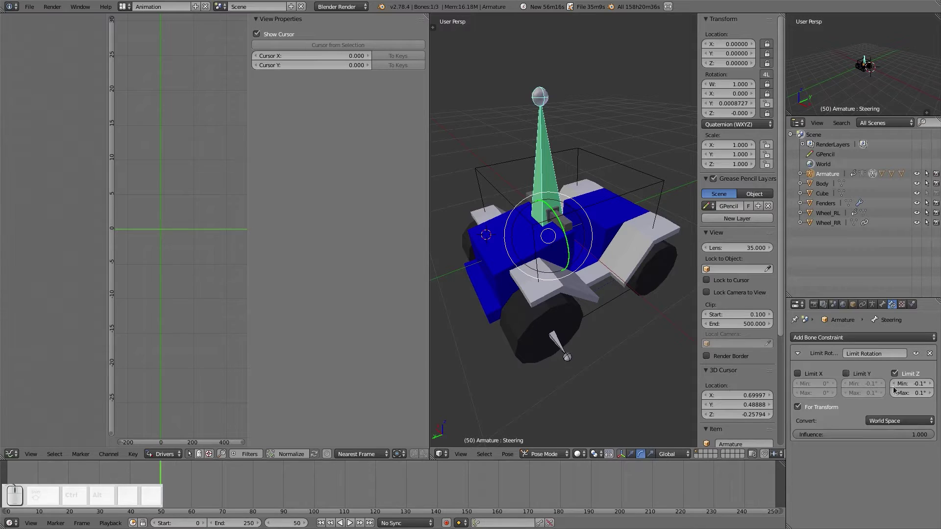
mouse_move(912, 384)
left_mouse_down()
mouse_move(882, 384)
mouse_move(919, 392)
left_mouse_up()
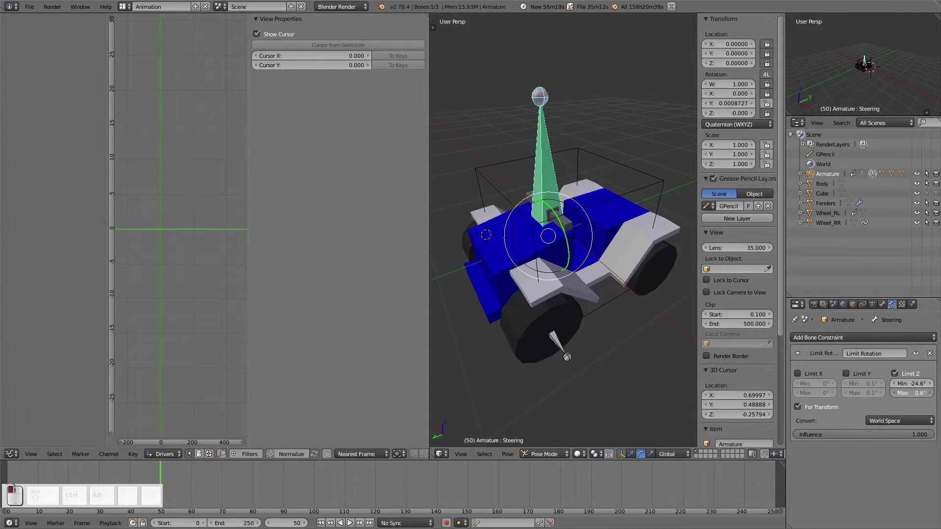
key("r")
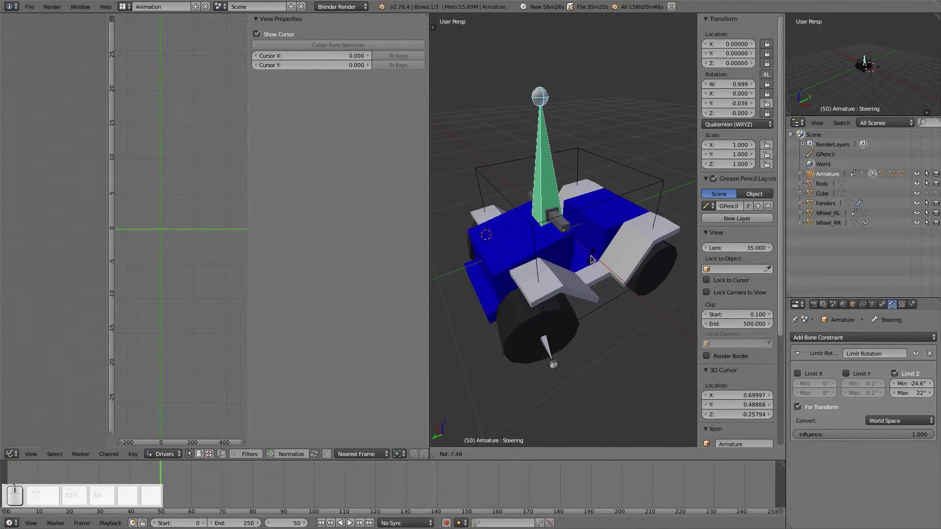
left_click(665, 296)
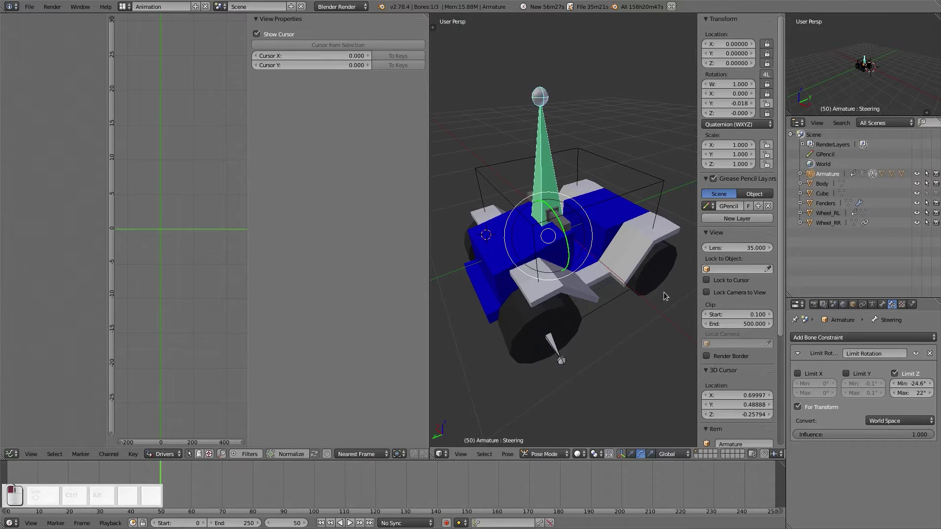
Switch the Limit Rotation constraint's conversion to Local Space and test-rotate the Steering bone
left_click(894, 421)
left_click(883, 377)
key("r")
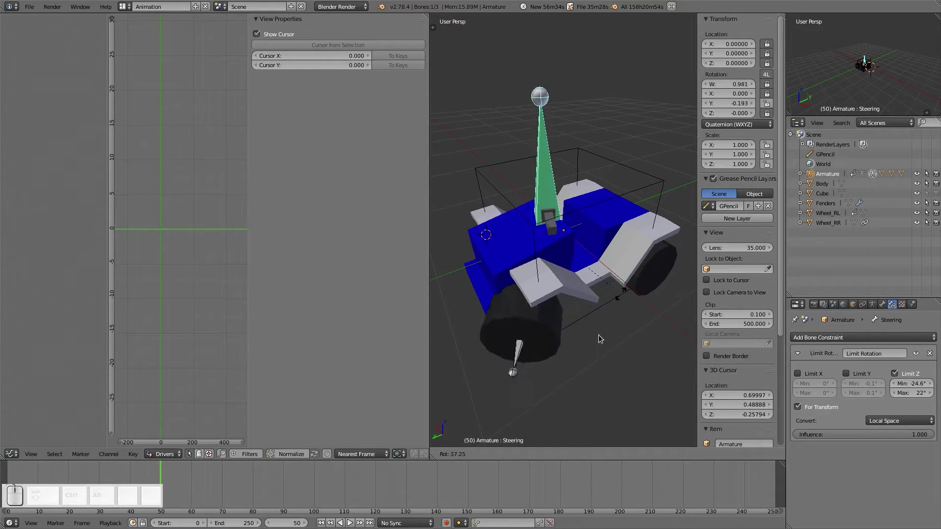
left_click(569, 333)
Enable Limit Y and disable Limit Z in the constraint, and test-rotate the Steering bone
left_click(846, 375)
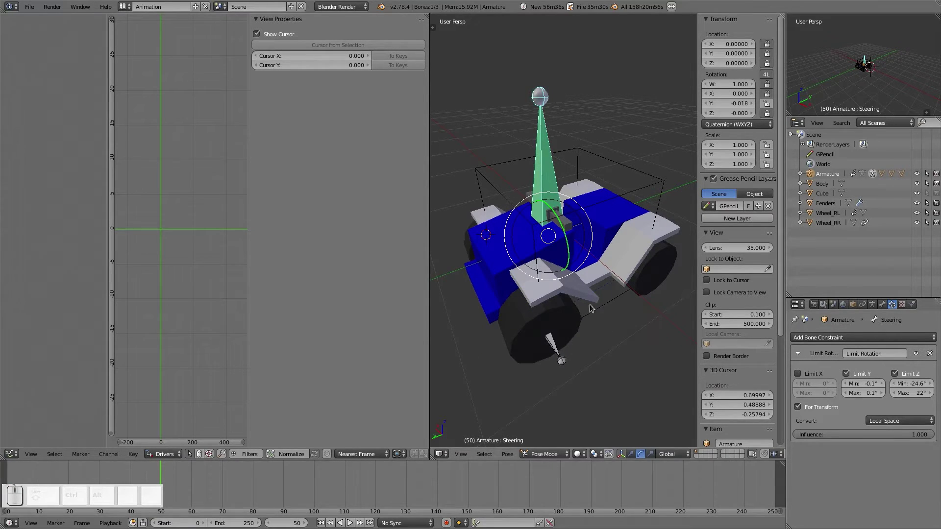
left_click(894, 374)
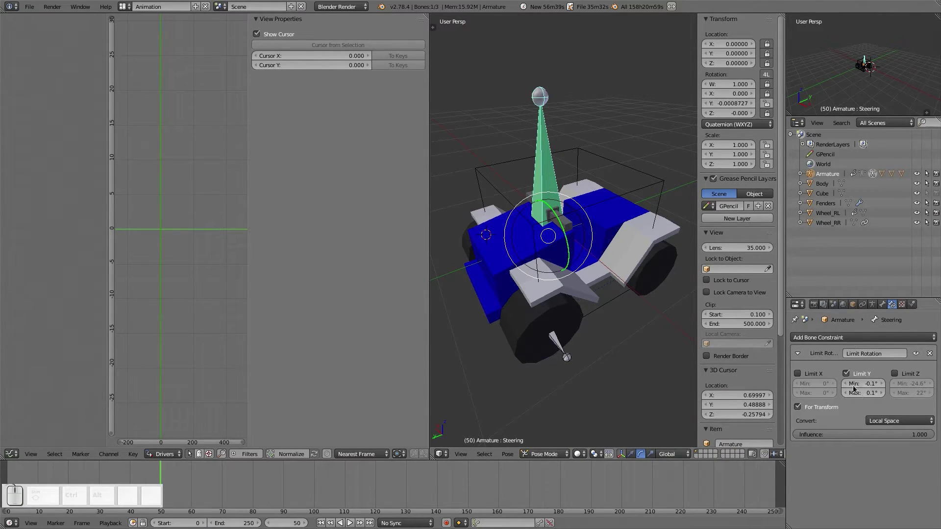
key("r")
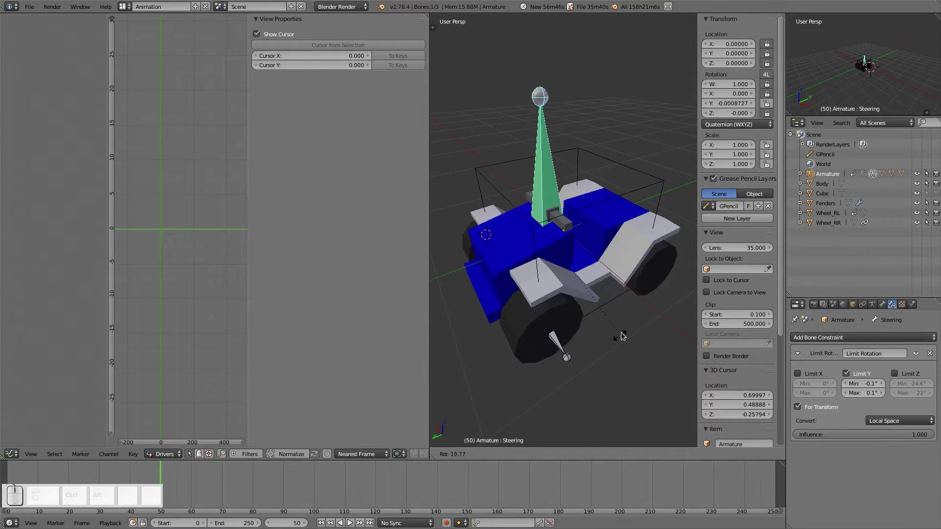
left_click(628, 317)
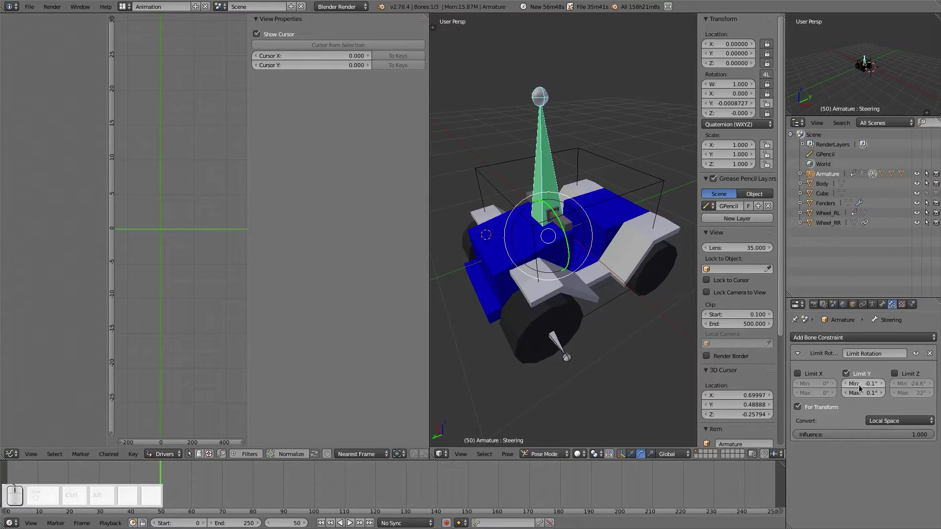
Set the constraint's Y limits to a minimum of -1° and a maximum of 1°, and test-rotate the Steering bone
left_click(858, 385)
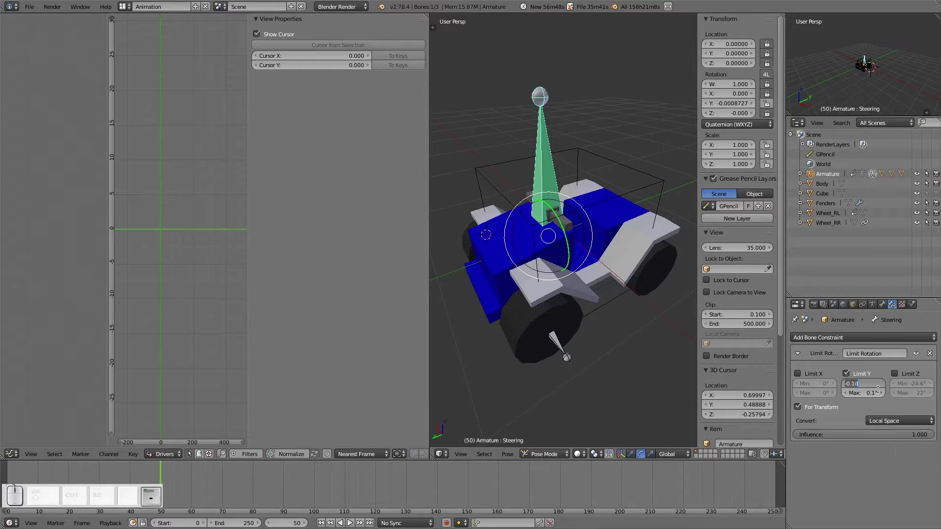
type("1")
key("Return")
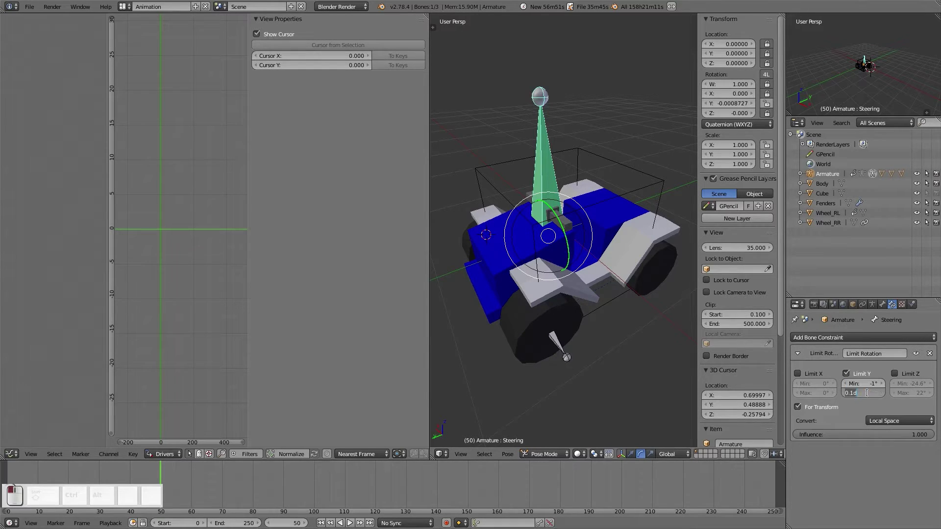
type("1")
key("Return")
key("r")
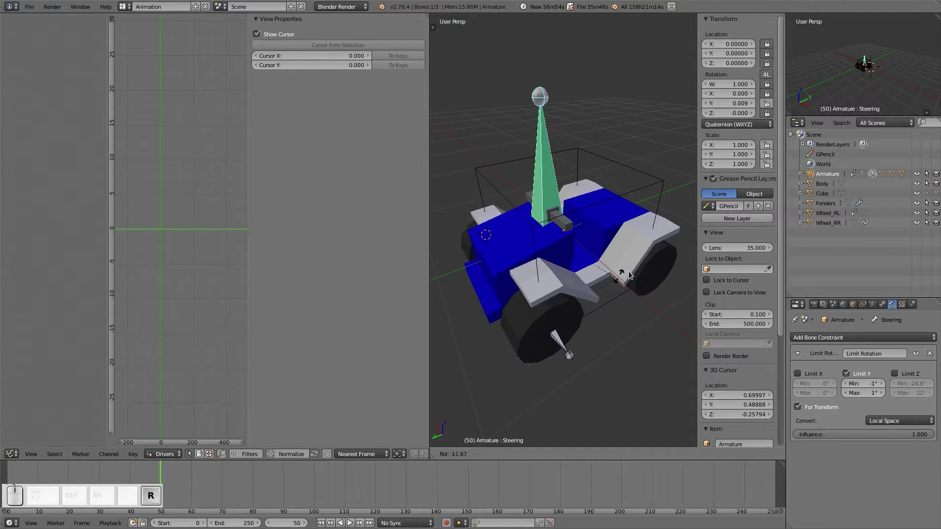
left_click(809, 397)
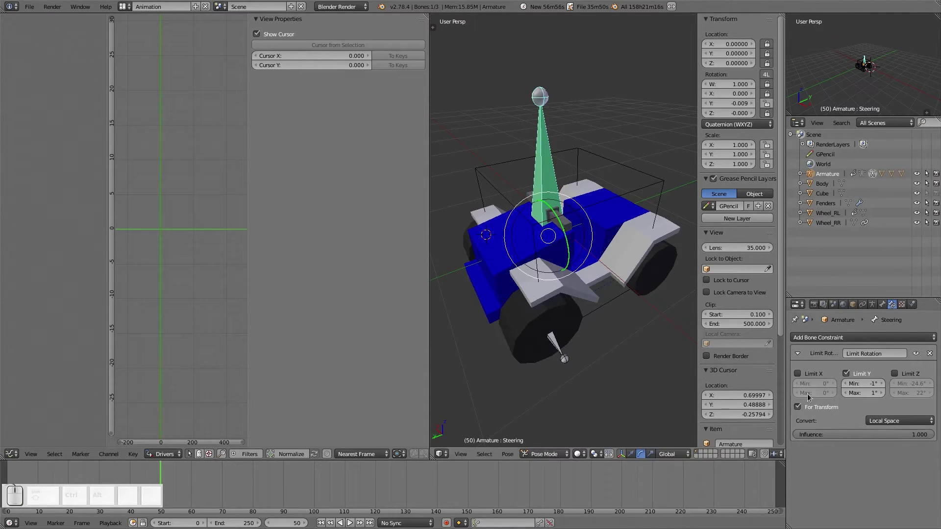
Set the constraint's Y limits to a minimum of -12° and a maximum of 12°, and test-rotate the Steering bone
left_click(859, 383)
type("-12")
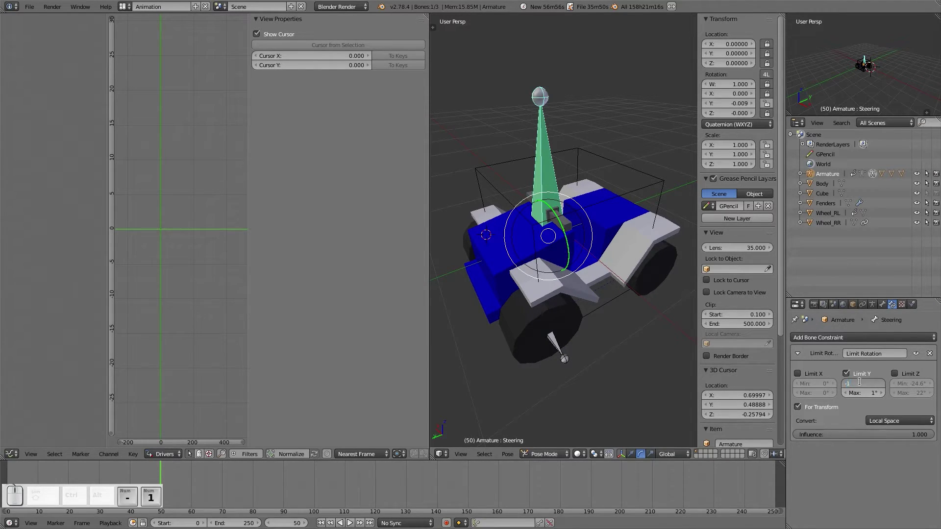
key("Return")
left_click(857, 392)
type("12")
key("Return")
key("r")
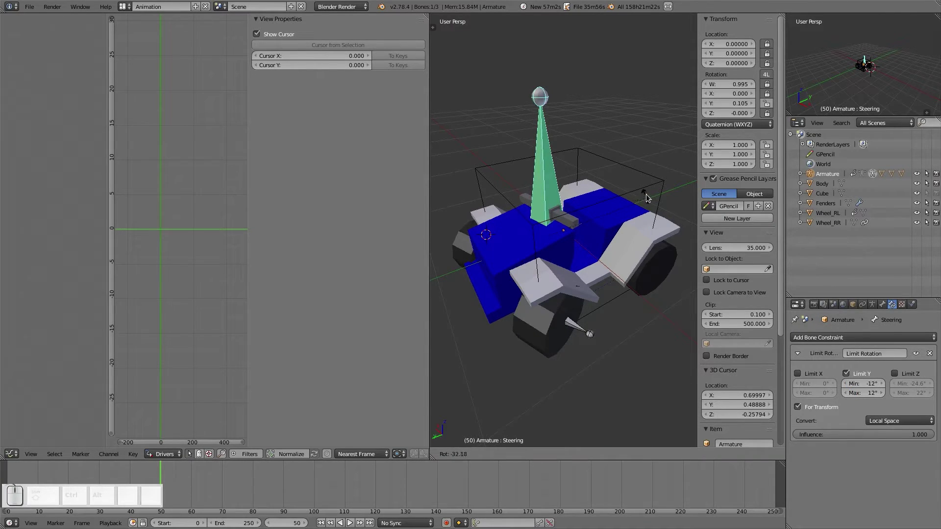
left_click(570, 258)
middle_click_drag(570, 258, 676, 308)
scroll(666, 310, "up", 5)
scroll(656, 311, "up", 1)
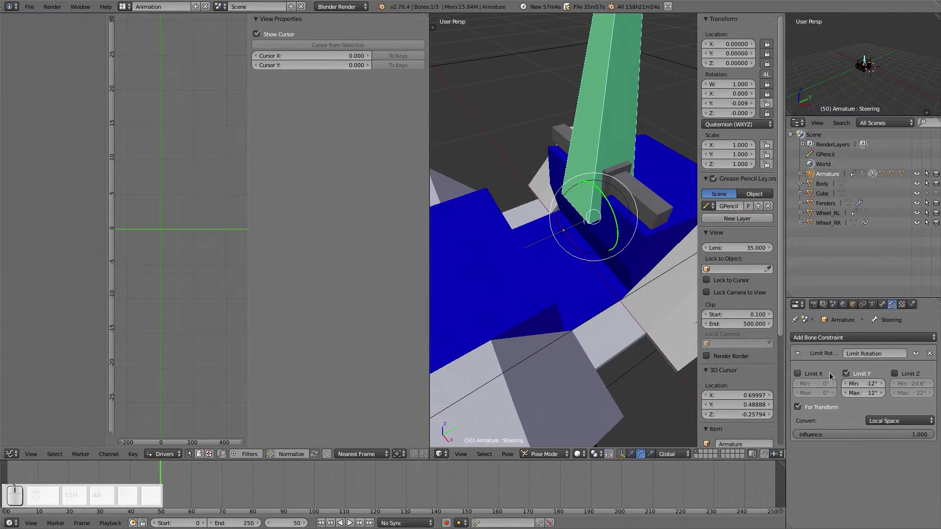
Set the constraint's Y limits to a minimum of -10° and a maximum of 10°, and test-rotate the Steering bone
left_click(862, 384)
type("-10")
key("Return")
left_click(864, 393)
type("10")
key("Return")
scroll(622, 275, "down", 5)
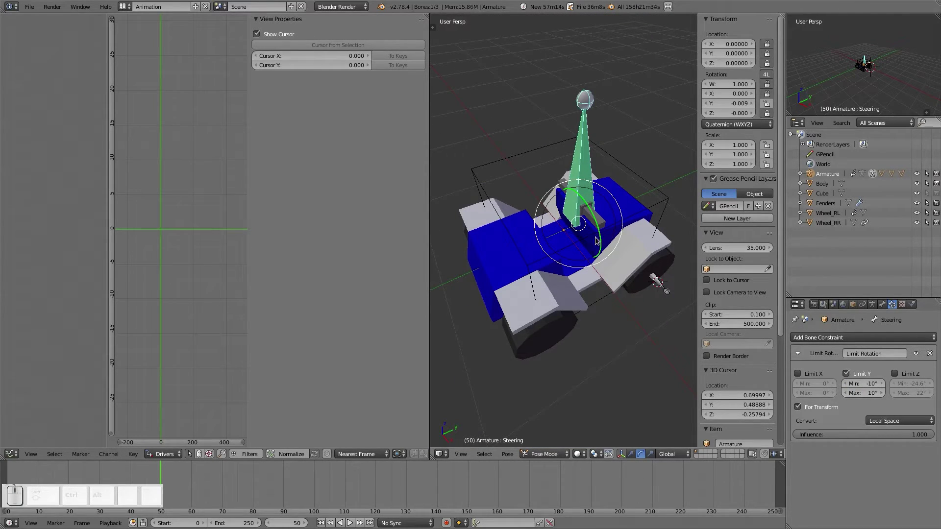
left_click_drag(597, 241, 603, 272)
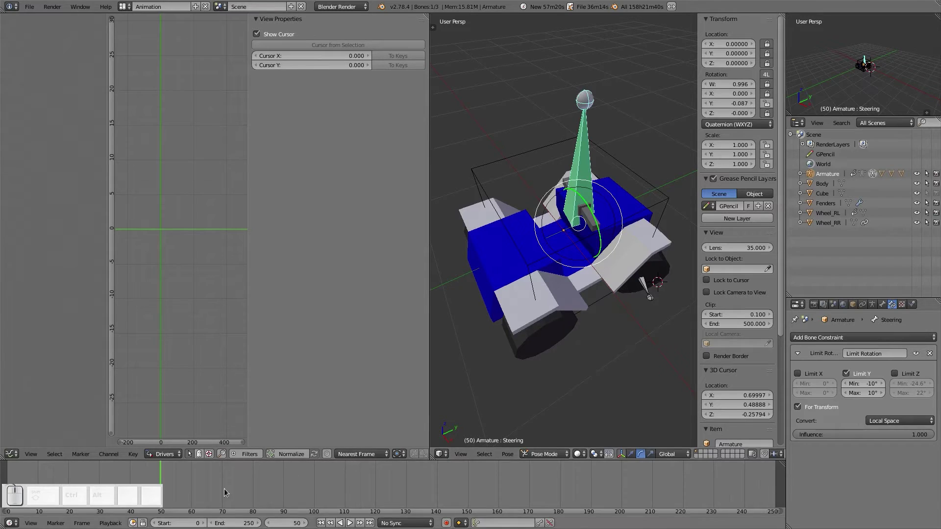
Return the timeline to frame 0 and rotate the Steering bone almost straight, to a quaternion Y of about 0.007
left_click_drag(3, 470, 26, 478)
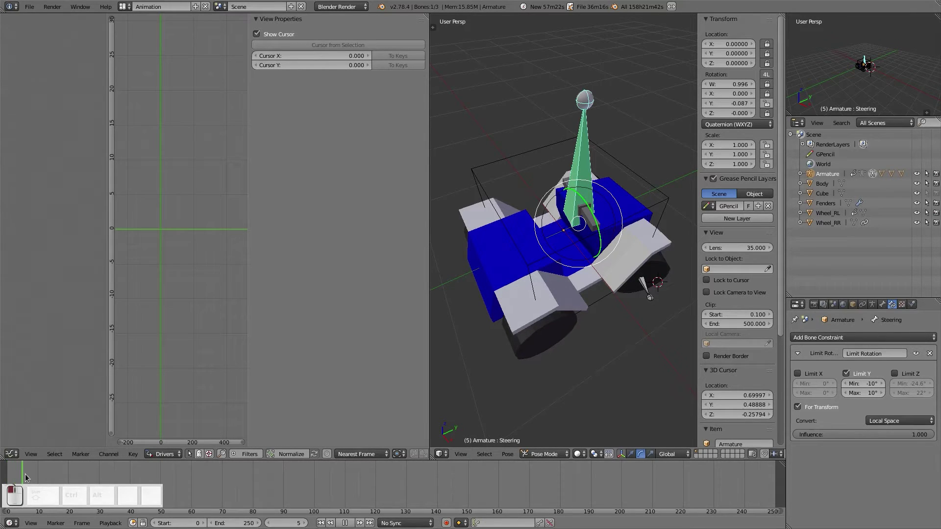
left_click_drag(114, 481, 6, 480)
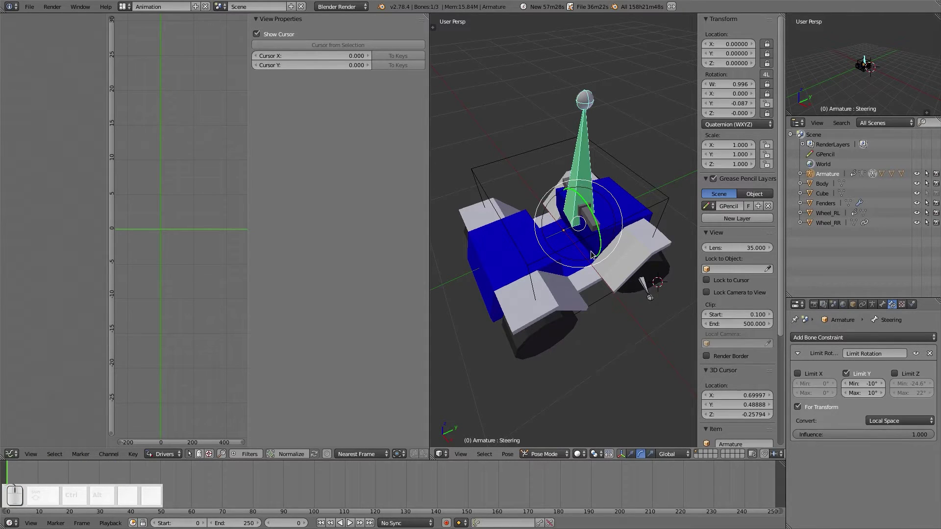
left_click_drag(591, 255, 595, 276)
middle_click_drag(594, 276, 566, 270)
key("a")
scroll(566, 271, "up", 1)
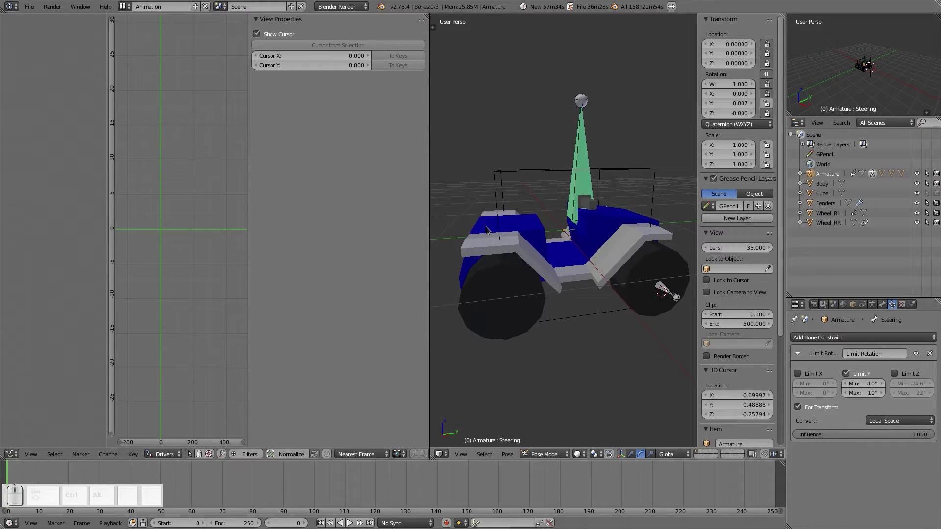
Switch the armature from Pose Mode to Object Mode and leave all objects deselected
key("Tab")
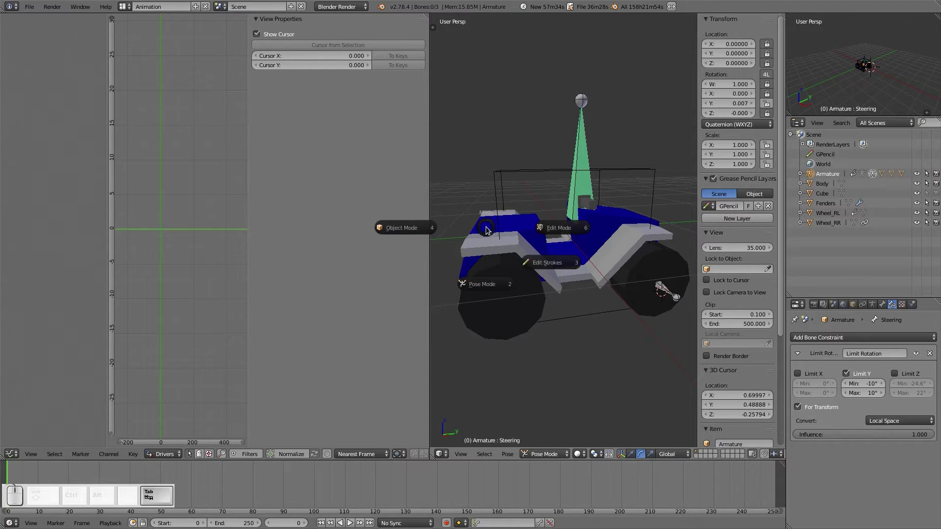
left_click(521, 260)
key("a")
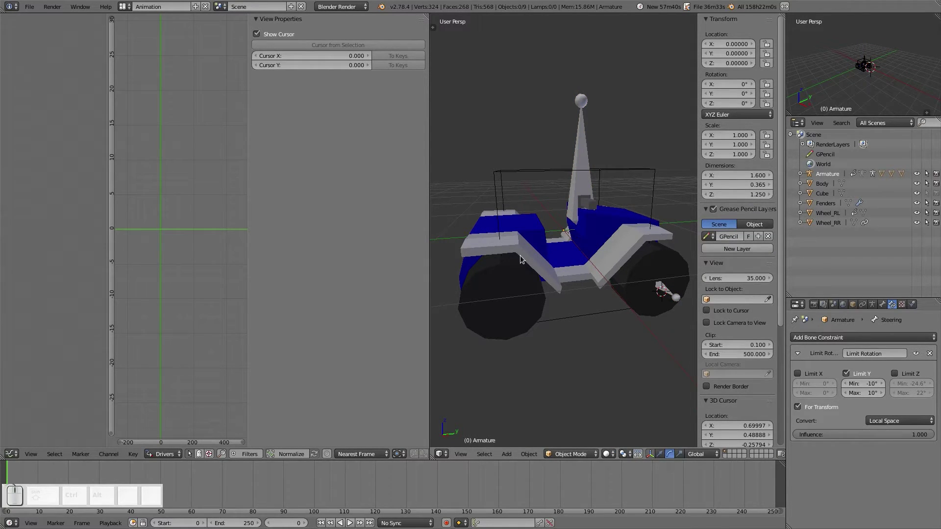
key("ctrl+a")
key("a")
key("a")
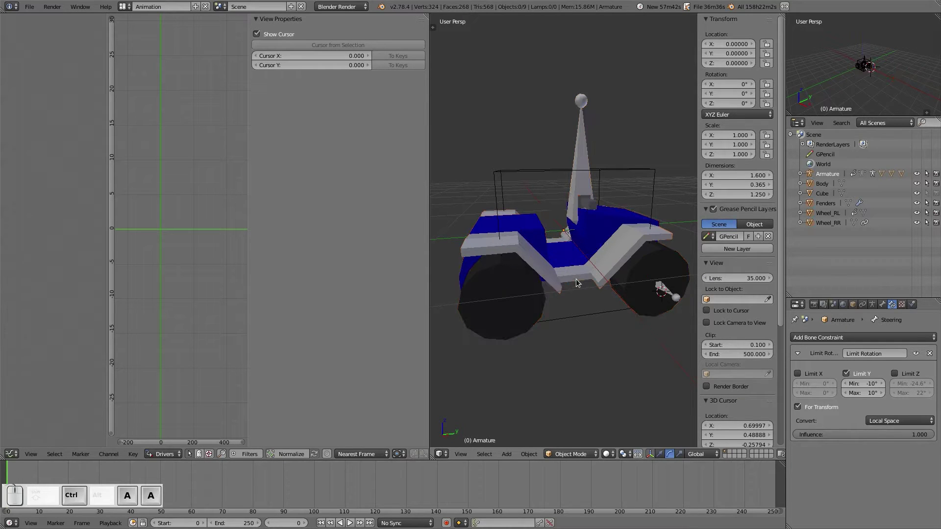
middle_click_drag(577, 282, 597, 291)
key("a")
key("a")
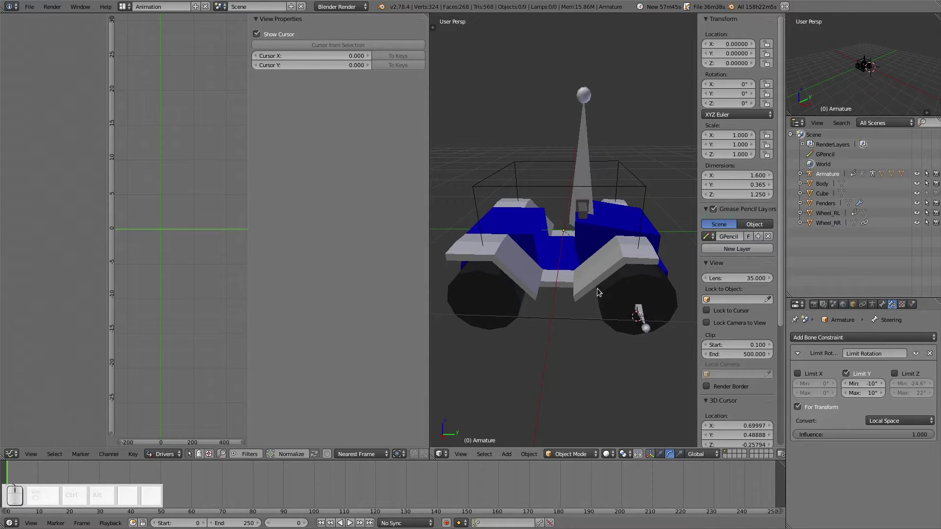
Switch to the Default screen layout and display the car in solid shading
left_click(123, 6)
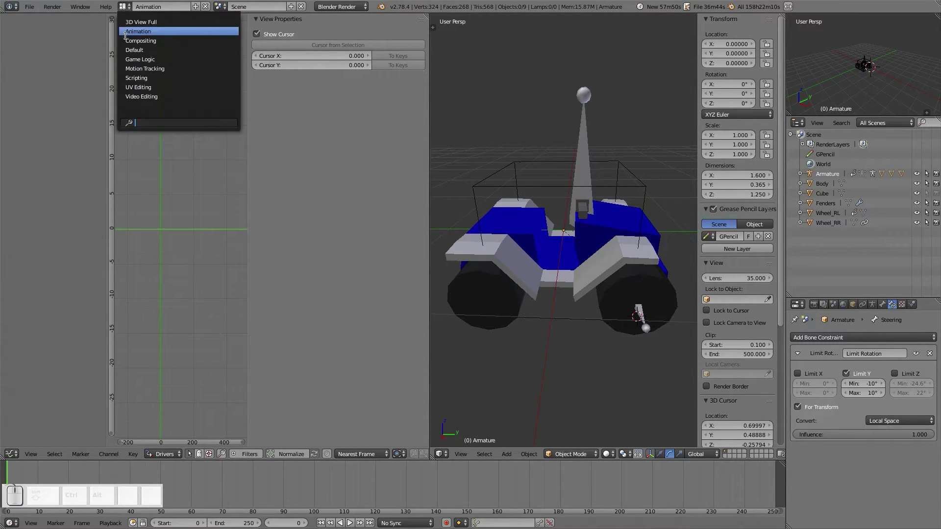
left_click(128, 50)
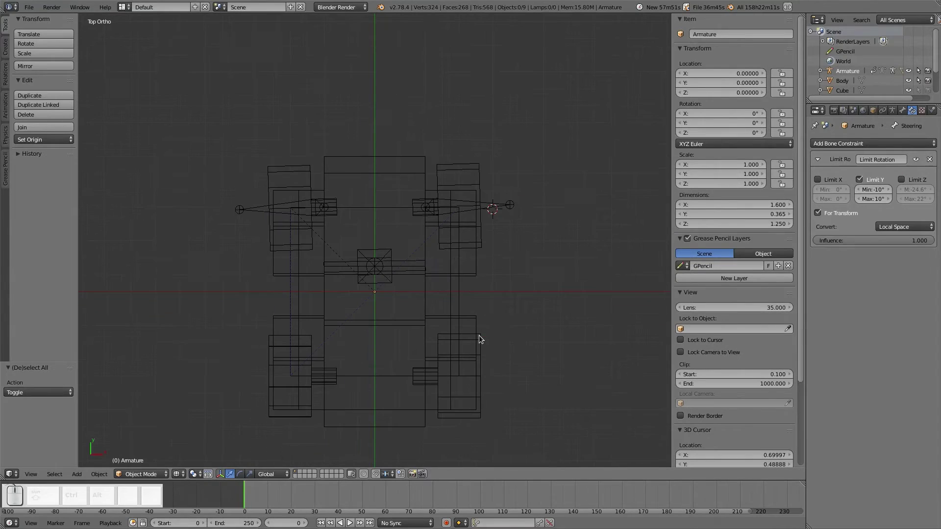
mouse_move(479, 339)
middle_mouse_down()
mouse_move(375, 312)
mouse_move(372, 279)
middle_mouse_up()
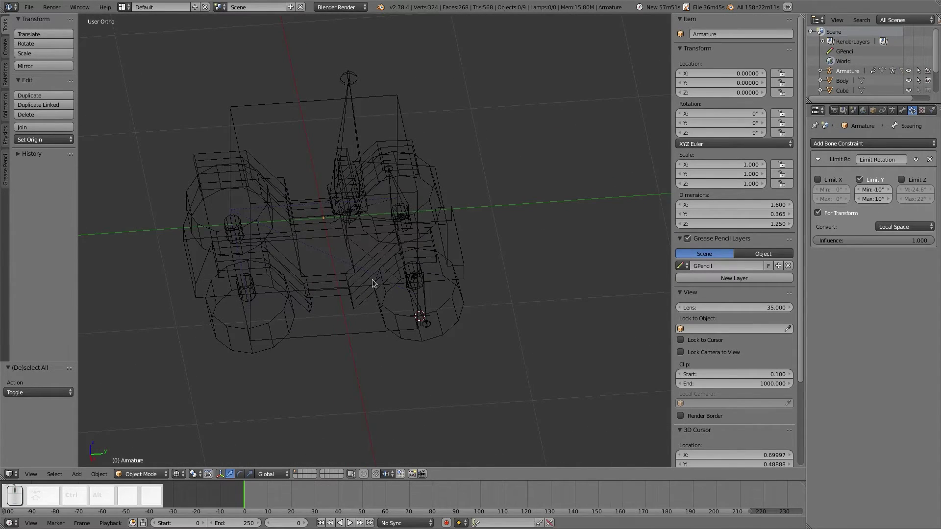
key("z")
left_click(362, 334)
middle_click_drag(375, 239, 397, 185)
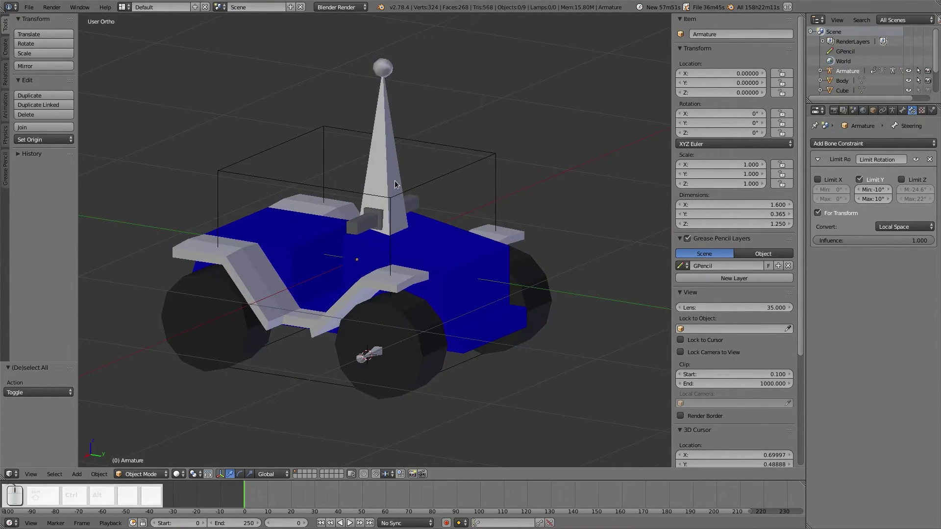
Preview the car in rendered shading, return to solid shading and deselect the armature
right_click(397, 186)
key("r")
right_click(470, 221)
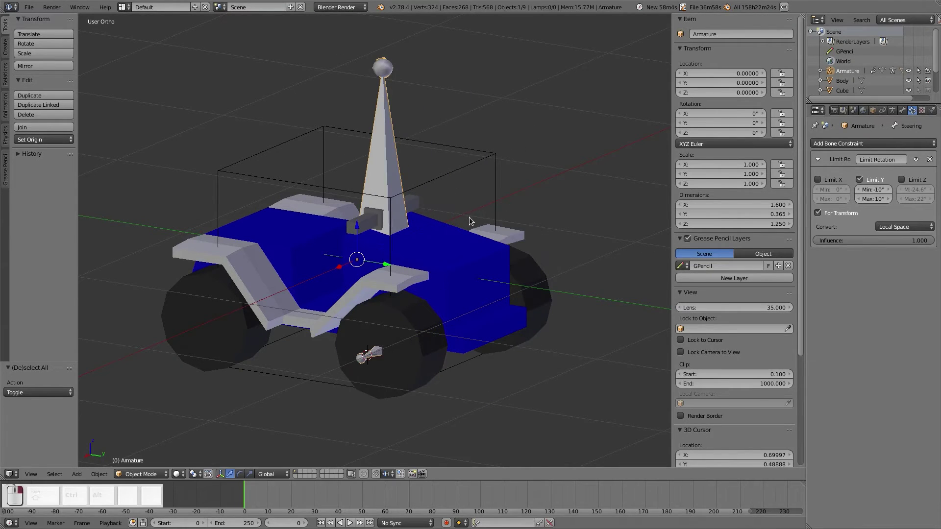
key("shift+z")
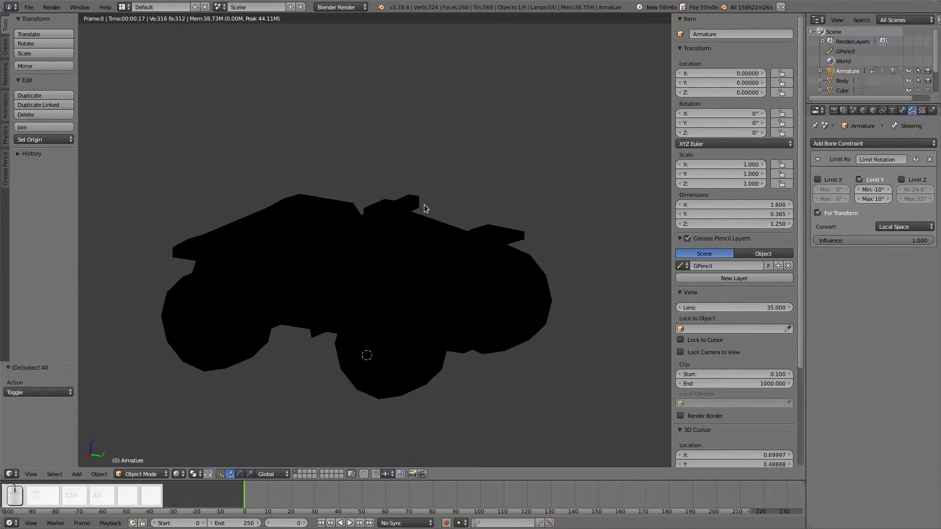
key("shift+alt")
key("shift+z")
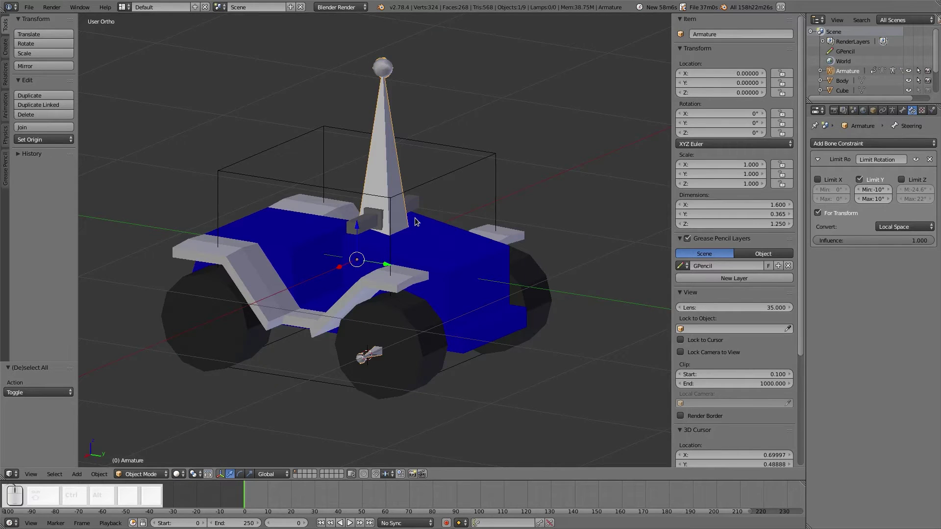
key("a")
middle_click_drag(411, 218, 483, 235, "shift")
scroll(495, 240, "up", 1)
middle_click_drag(567, 269, 550, 268, "shift")
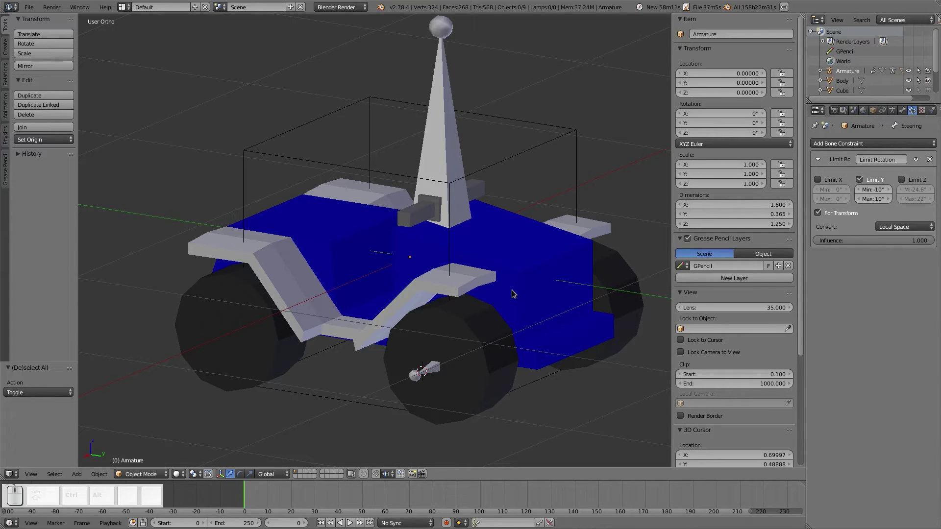
Reset the 3D cursor to the world origin and show the car in a top wireframe view
middle_click_drag(363, 260, 519, 349)
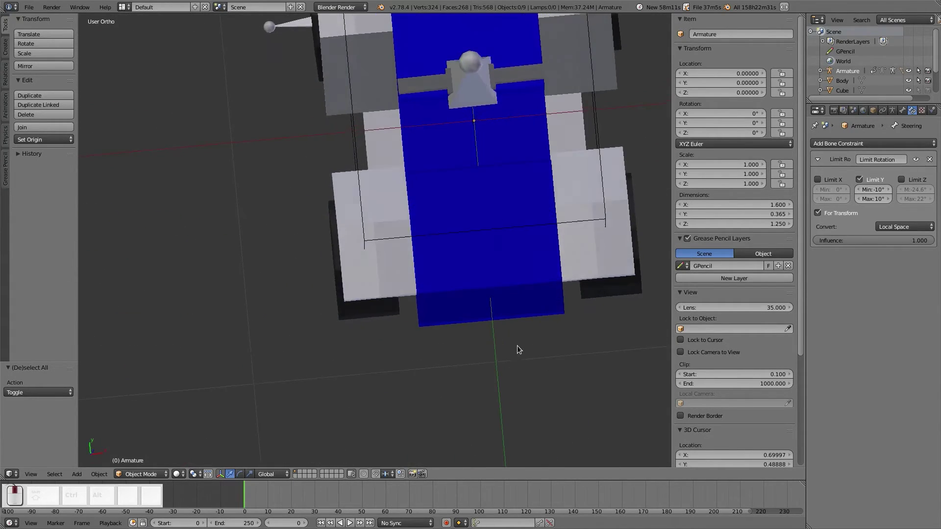
key("KP_7")
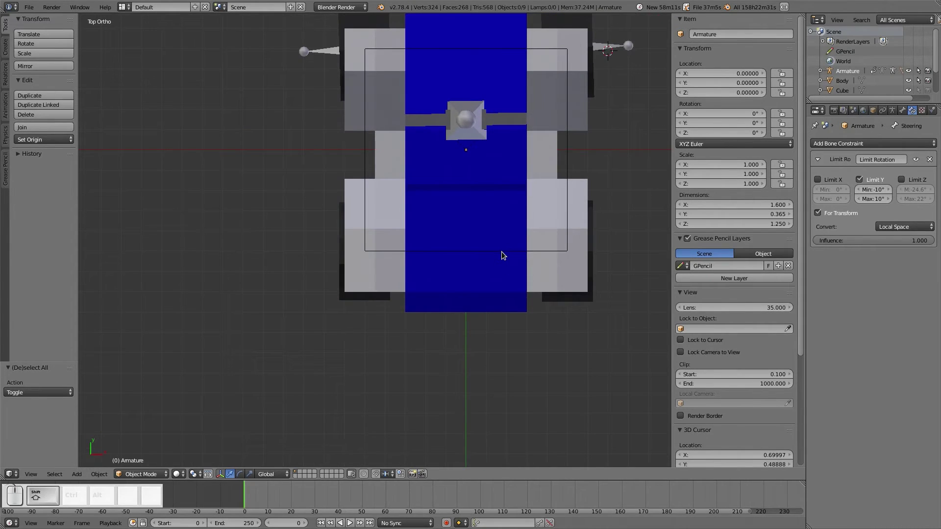
key("shift+c")
right_click(499, 104)
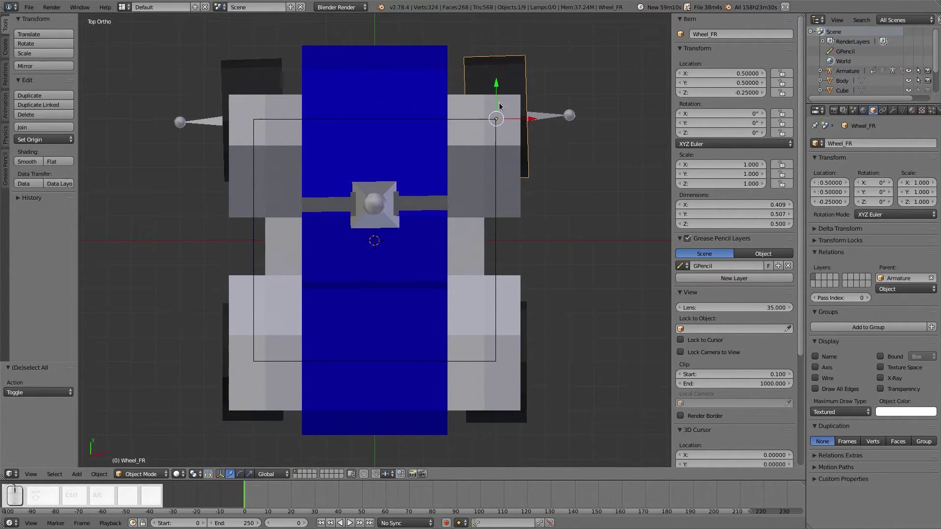
key("z")
left_click(545, 134)
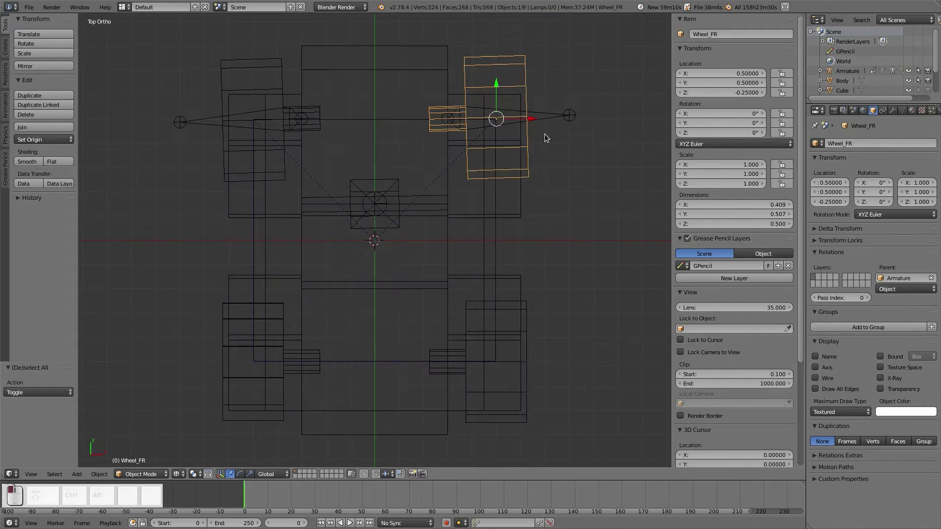
Select the Wheel_RR object and examine its whole mesh relative to its origin in Edit Mode, returning to Object Mode
scroll(534, 196, "up", 1)
key("shift+l")
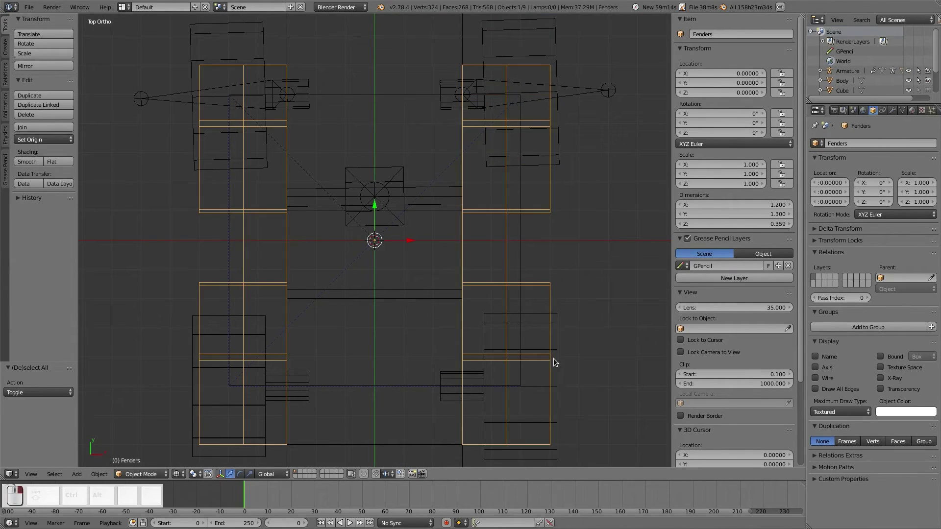
right_click(551, 392)
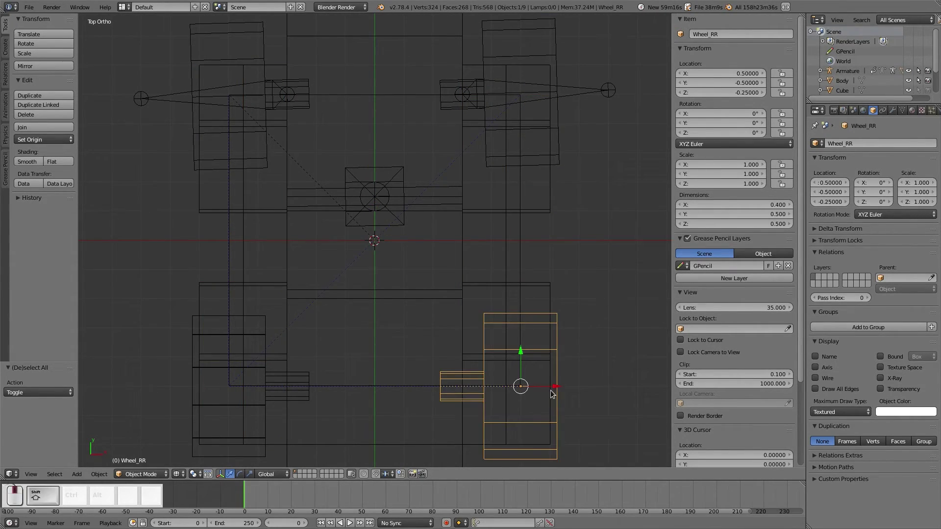
middle_click_drag(553, 390, 534, 338, "shift")
key("Tab")
left_click(521, 344)
key("a")
key("a")
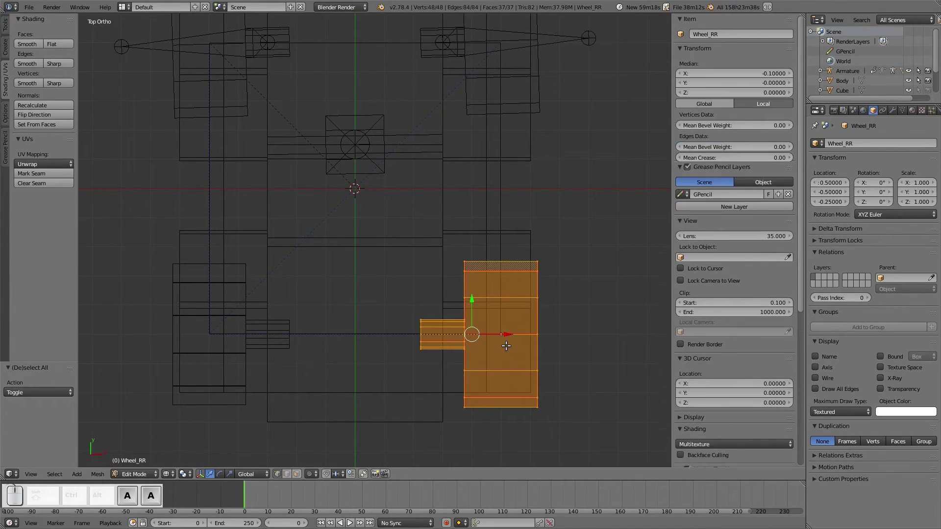
scroll(503, 333, "up", 4)
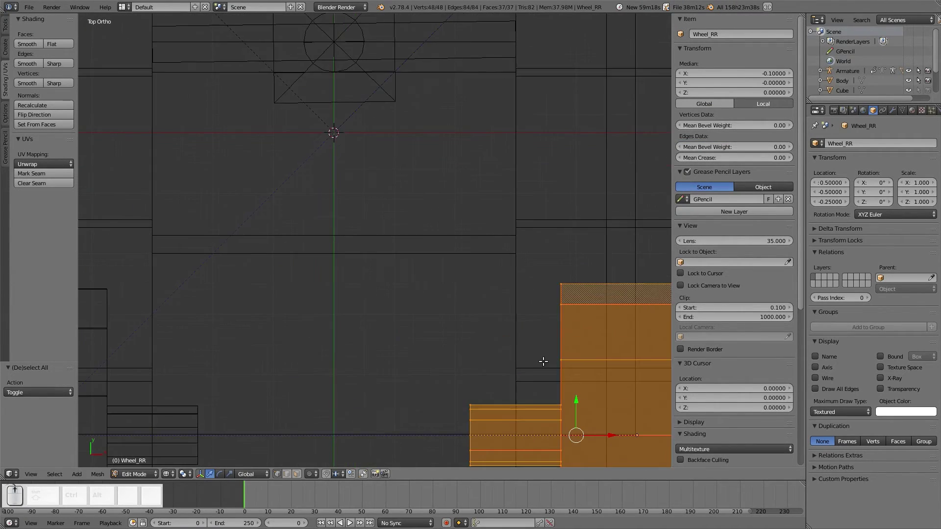
middle_click_drag(503, 334, 299, 161, "shift")
scroll(479, 315, "up", 3)
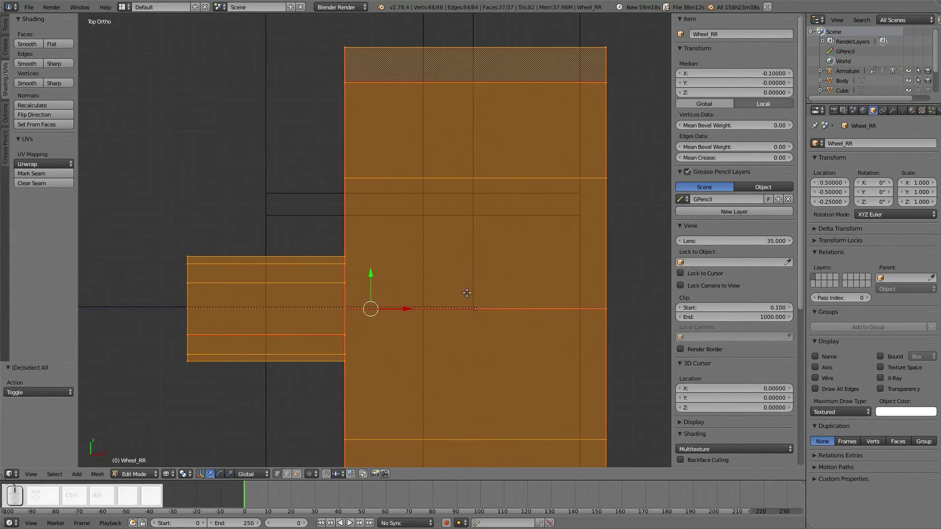
scroll(475, 306, "down", 5)
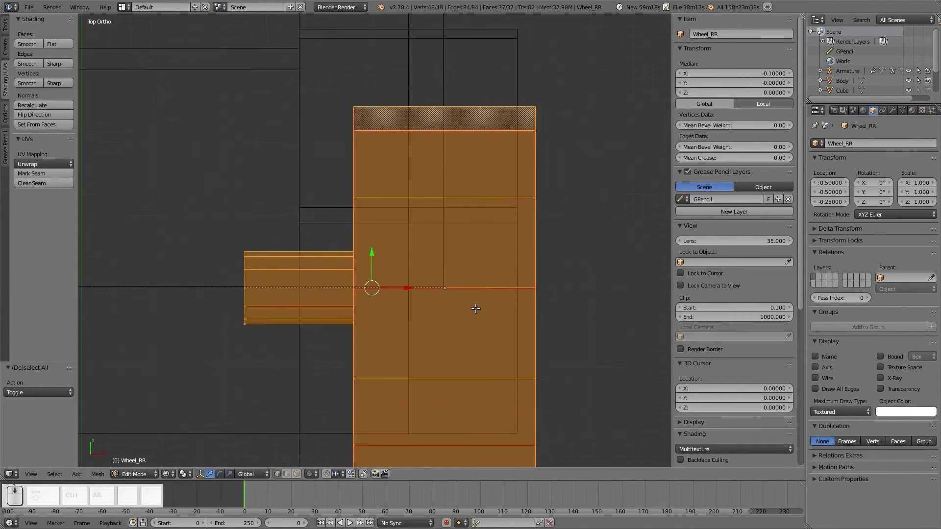
key("Tab")
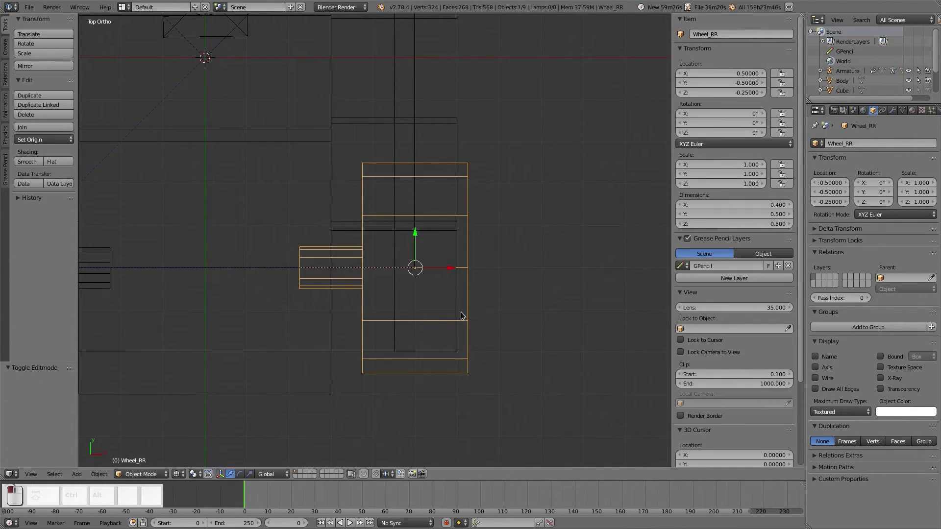
Try rotating and scaling the rear-right wheel about its origin in Object Mode
key("r")
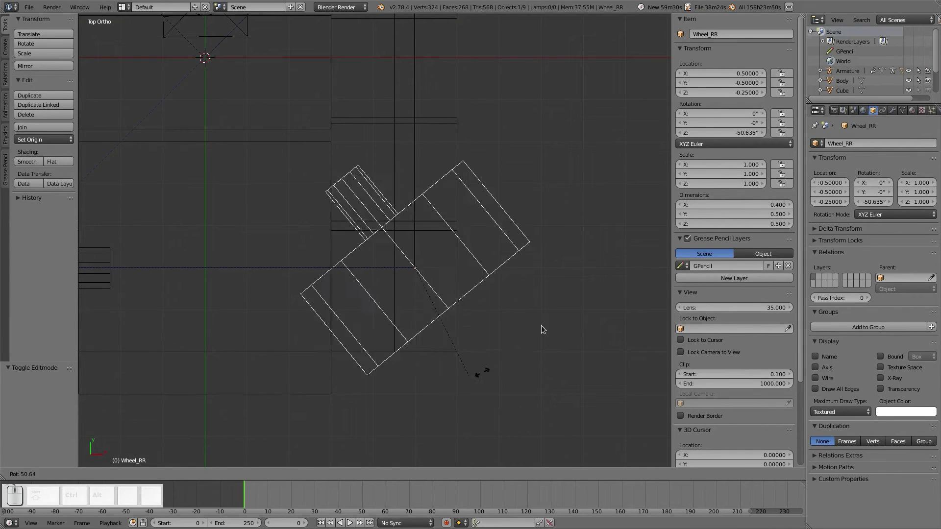
right_click(539, 309)
key("s")
right_click(530, 316)
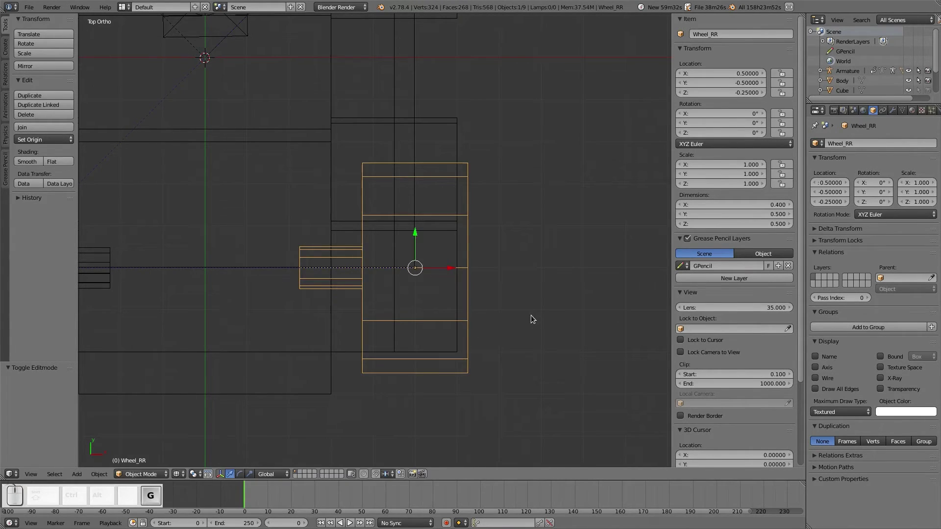
key("s")
right_click(442, 283)
Move the entire Wheel_RR mesh 0.2 along X in Edit Mode
key("Tab")
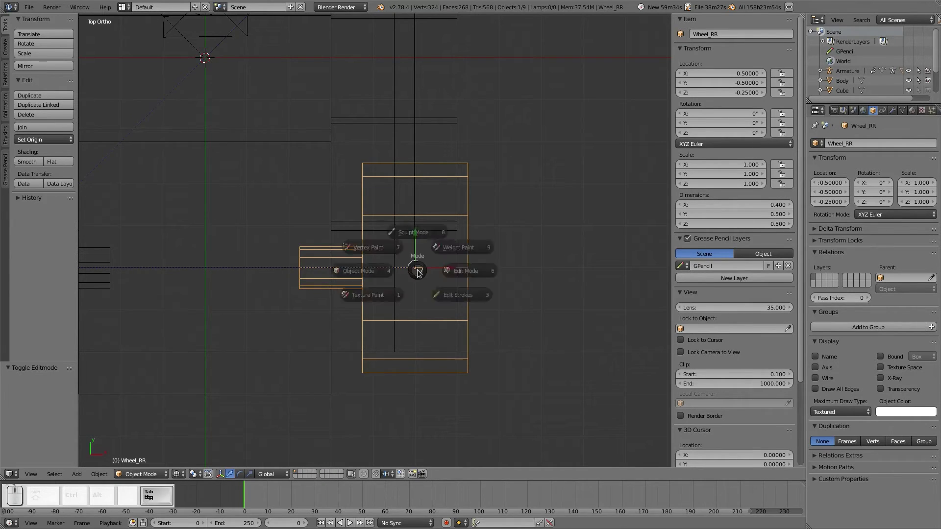
left_click(496, 270)
scroll(478, 281, "up", 1)
key("a")
key("a")
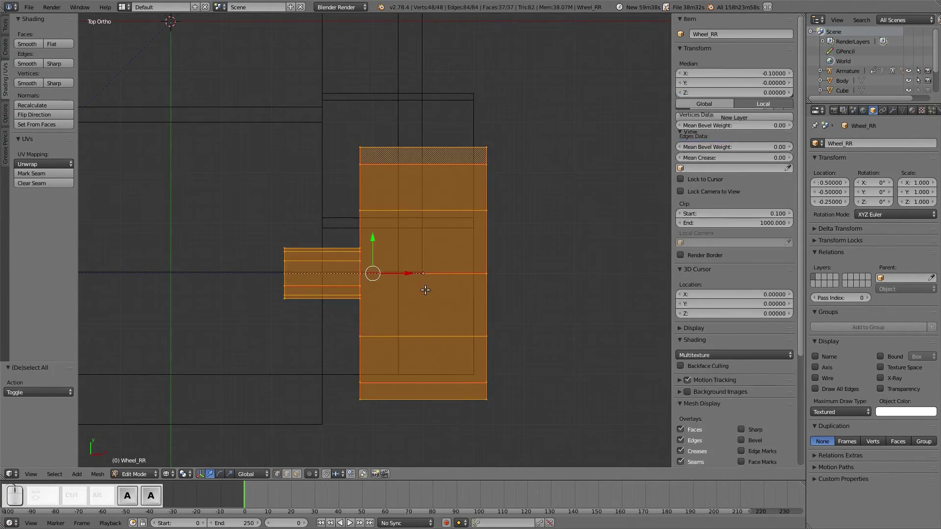
left_click_drag(398, 271, 500, 280, "ctrl")
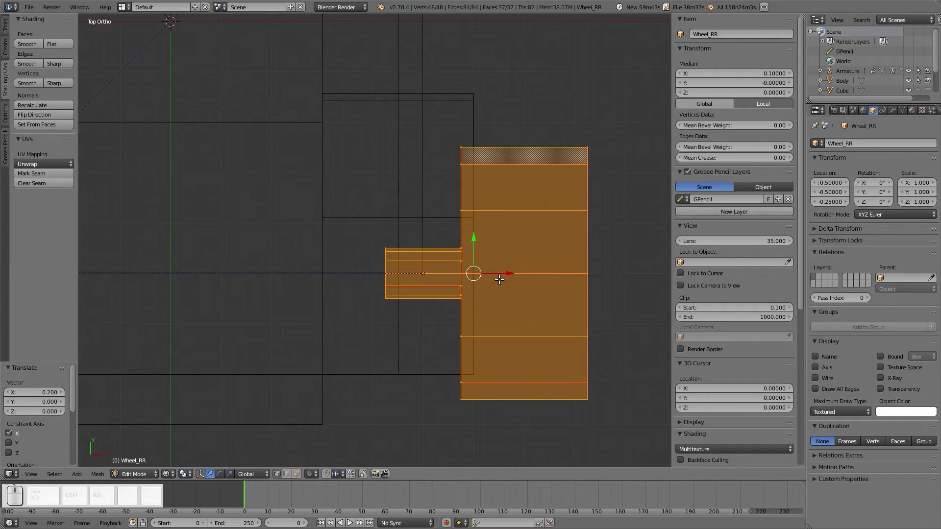
Move the Wheel_RR object -0.2 along X in Object Mode and test its rotation about the origin
key("Tab")
left_click_drag(459, 278, 361, 280, "ctrl")
scroll(335, 247, "down", 4)
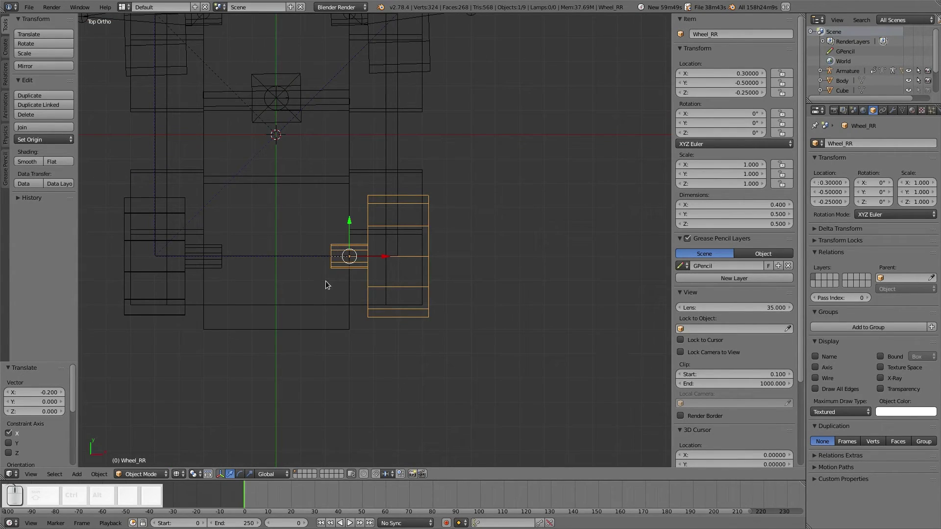
scroll(325, 283, "up", 4)
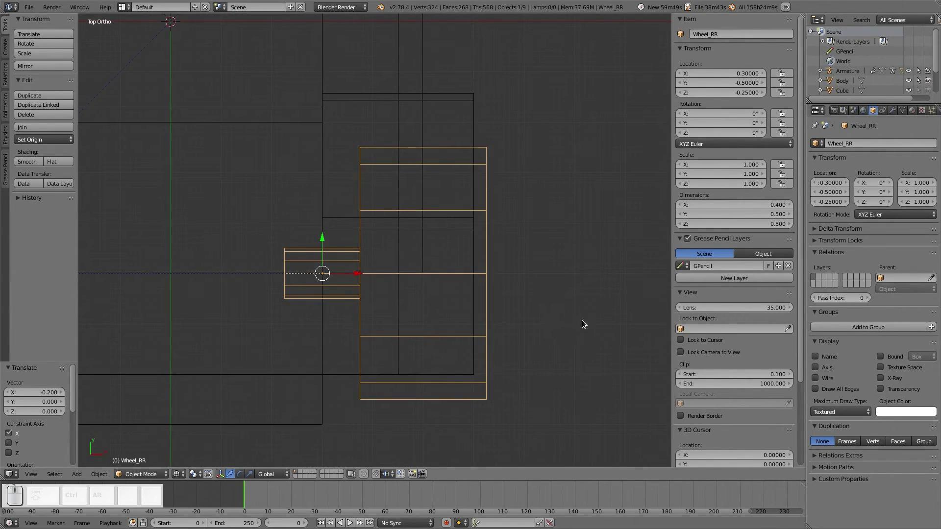
key("r")
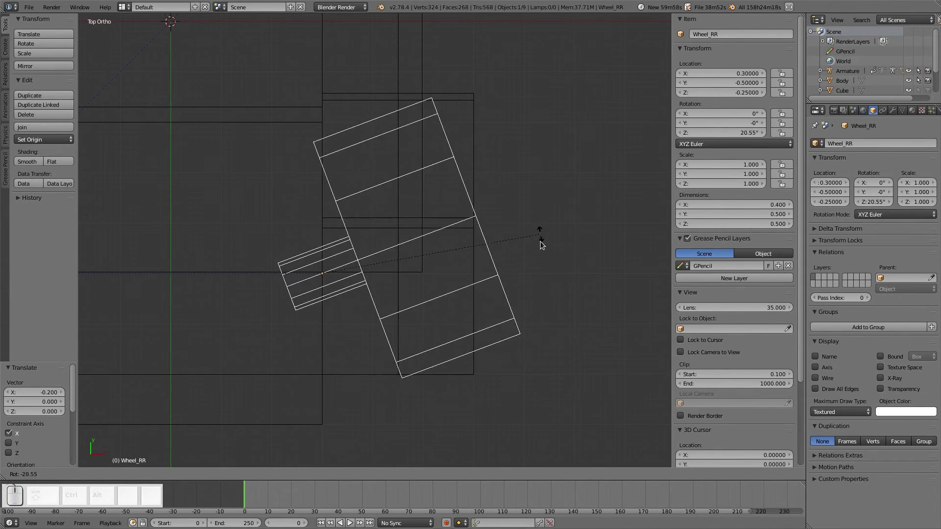
right_click(540, 241)
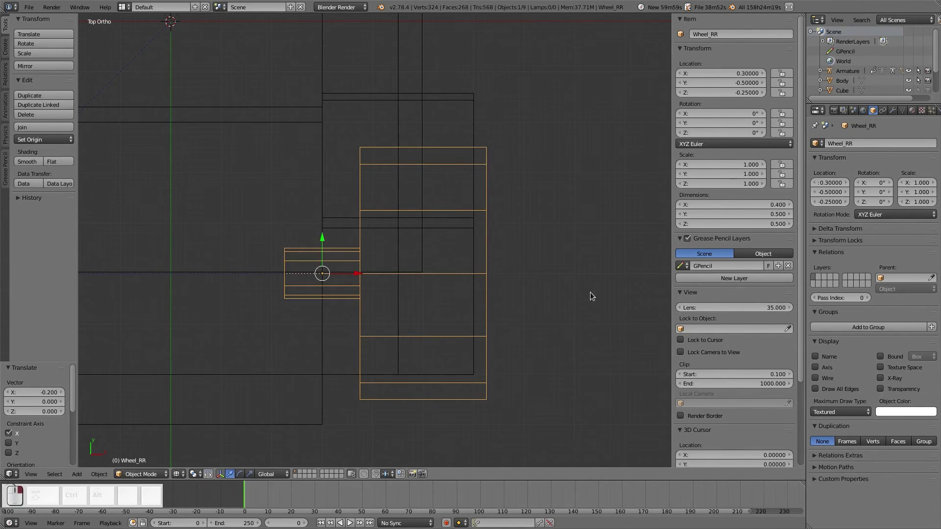
Add a Limit Rotation constraint to Wheel_RR with For Transform enabled and try rotating the wheel
left_click(912, 111)
left_click(921, 110)
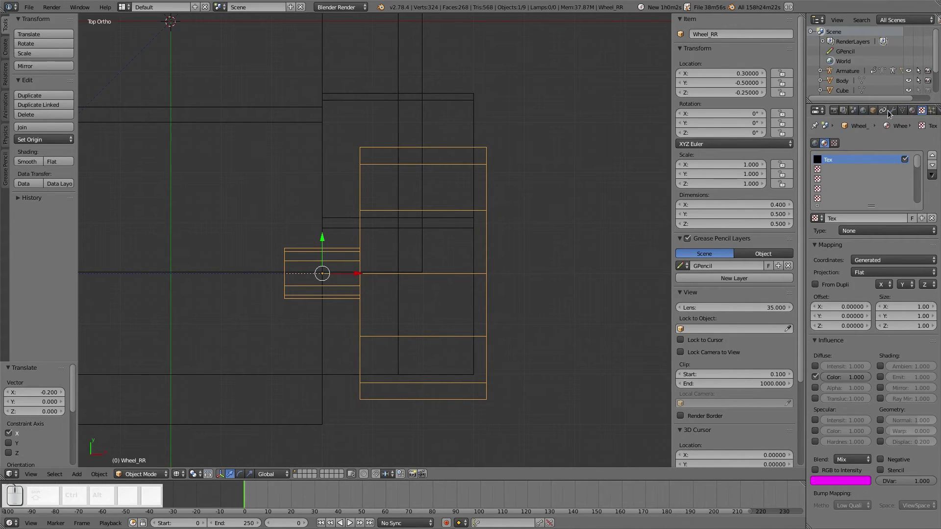
left_click(883, 111)
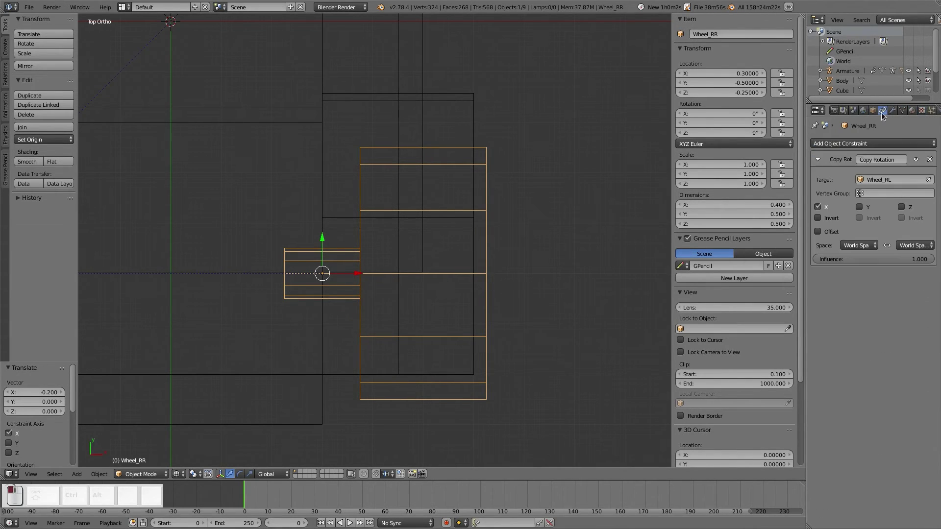
left_click(858, 145)
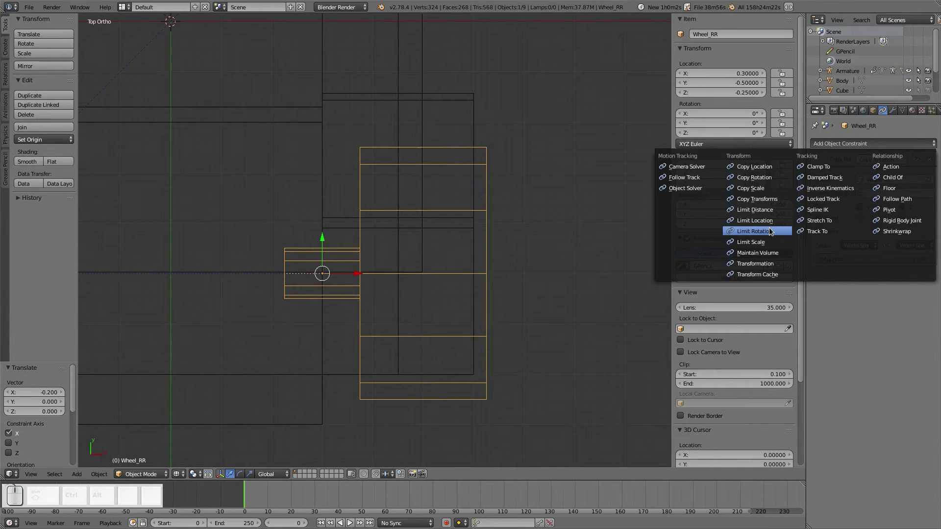
left_click(784, 232)
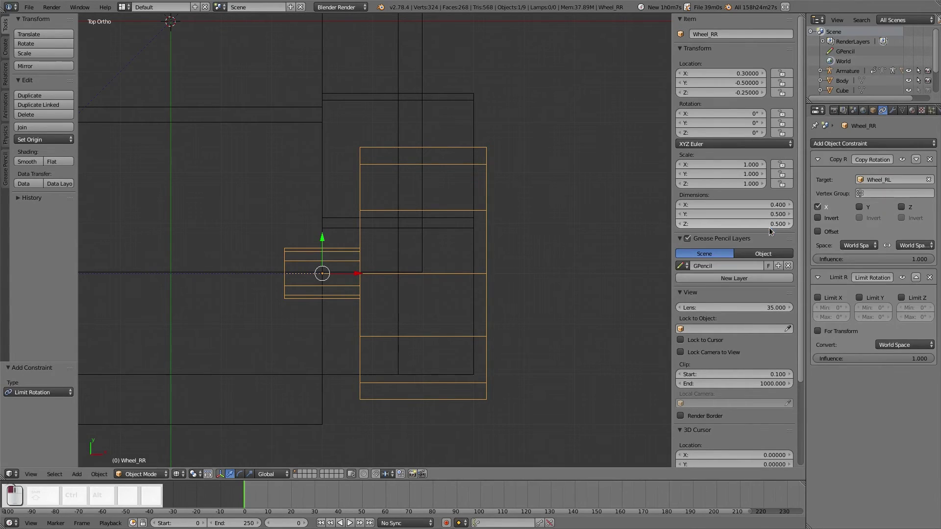
left_click(816, 331)
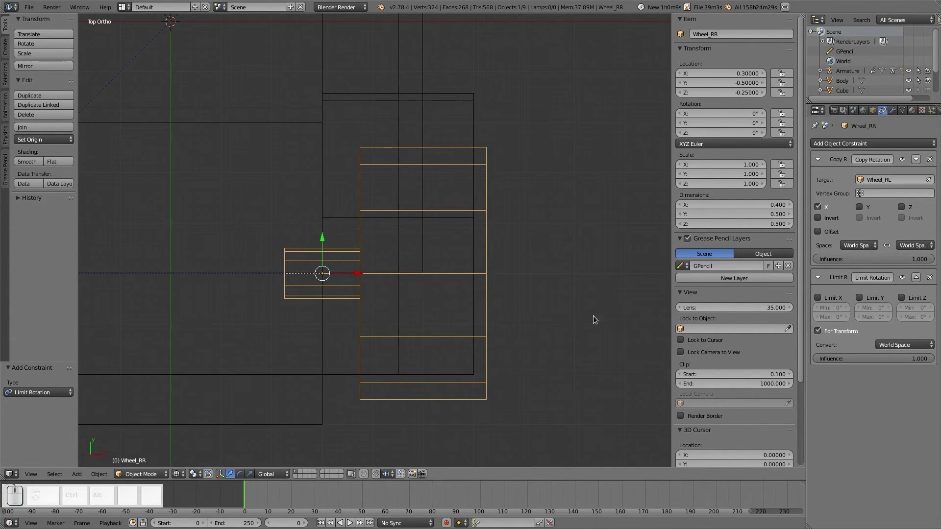
key("r")
right_click(579, 306)
Limit Wheel_RR's Z rotation to a minimum of -10° and a maximum of 10°, and test by rotating the wheel
left_click(902, 298)
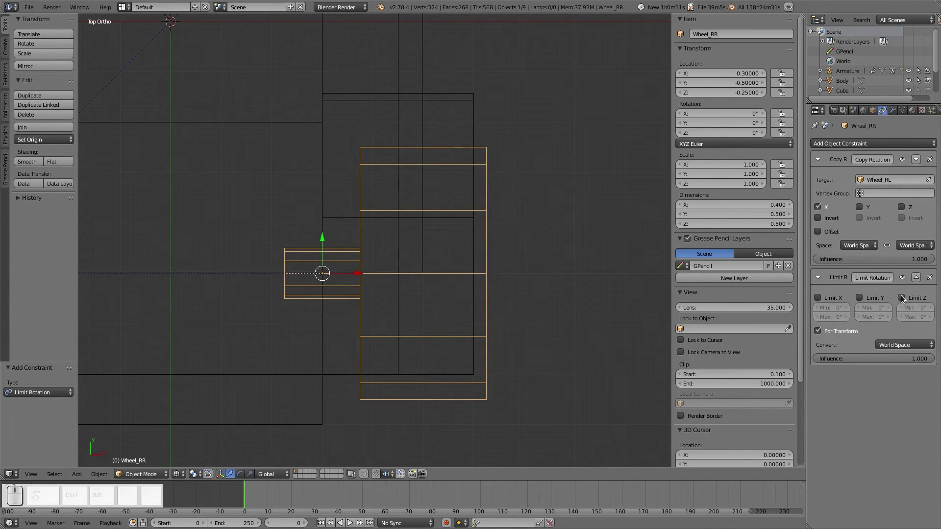
left_click(910, 306)
type("-10")
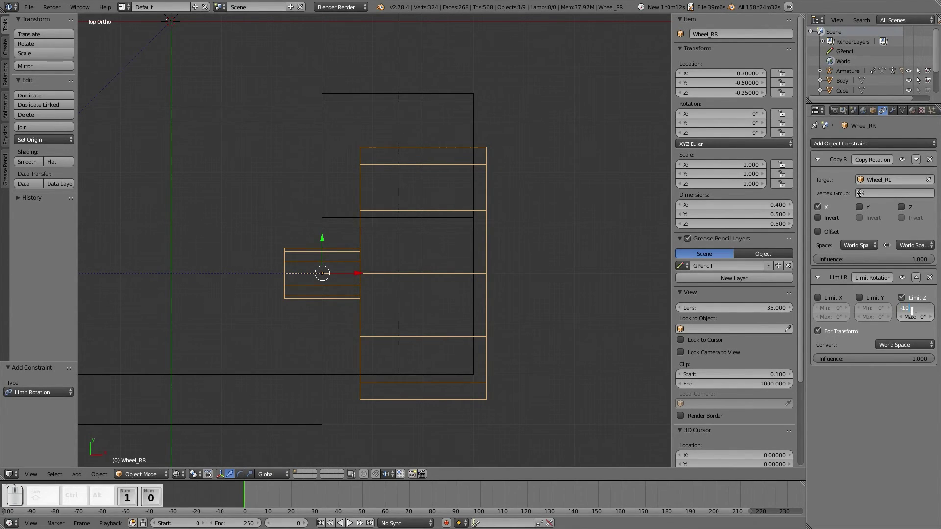
key("Return")
left_click(912, 317)
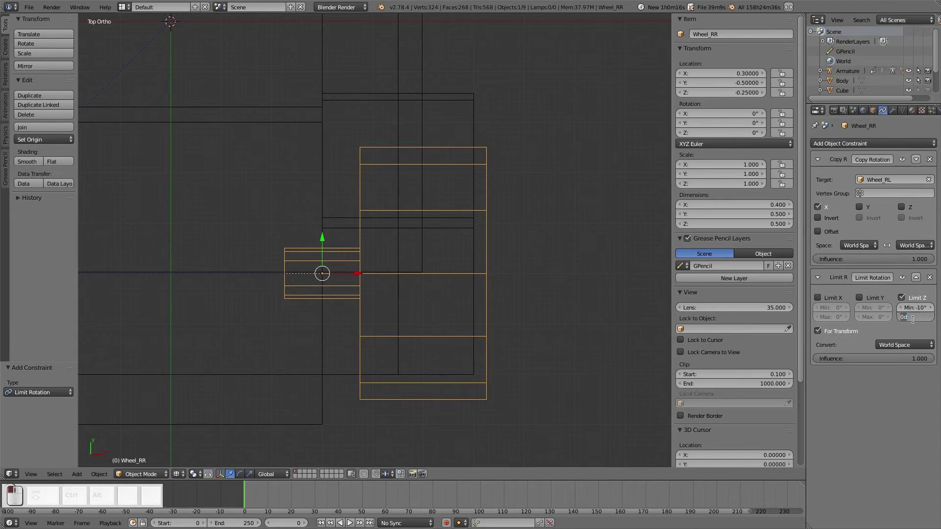
type("10")
key("Return")
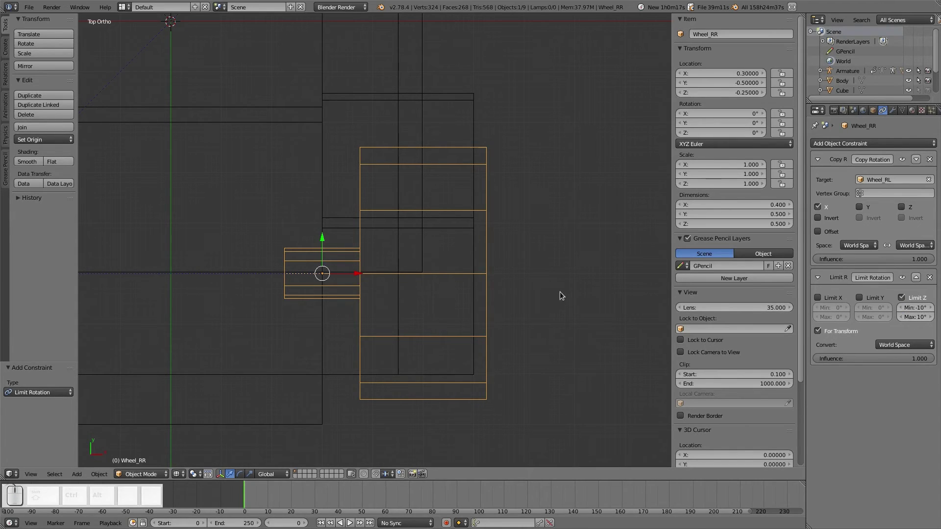
key("r")
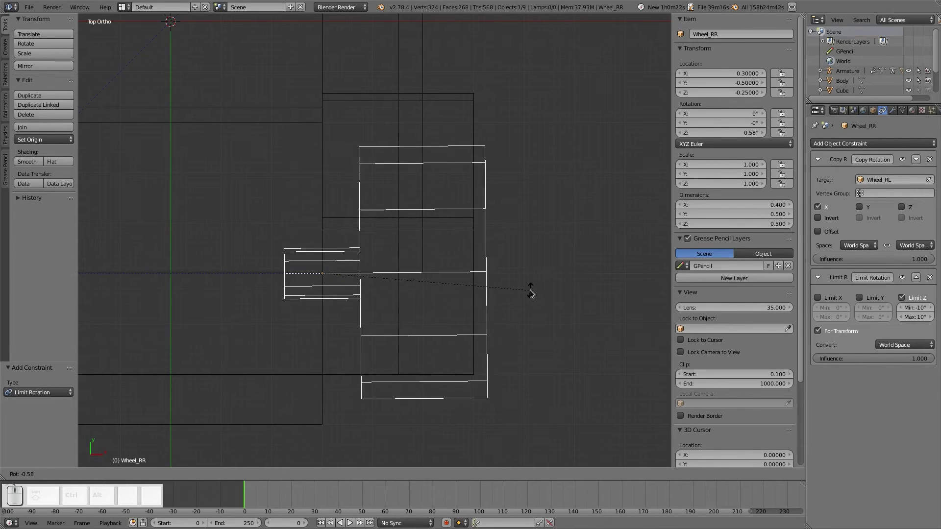
left_click(530, 290)
Show the whole car in solid shading from an angled view and deselect everything
scroll(530, 289, "down", 3)
scroll(530, 289, "down", 4)
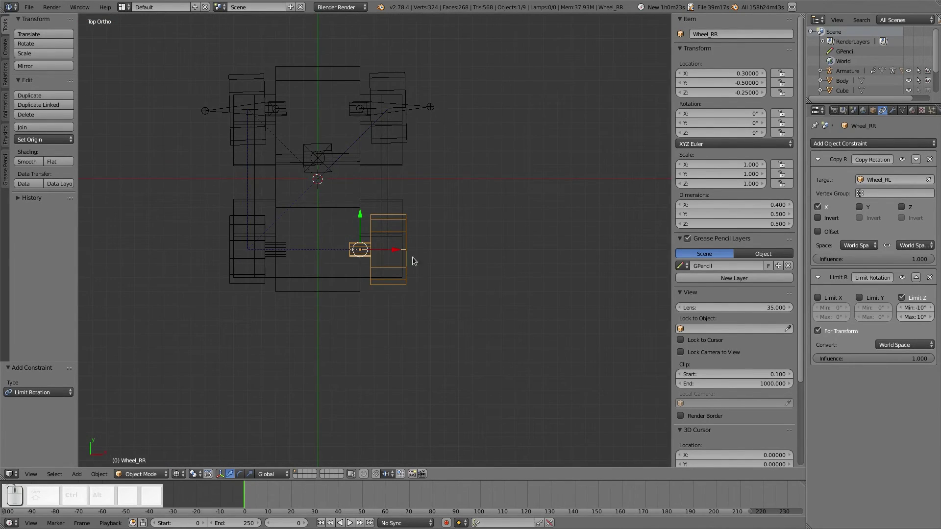
scroll(396, 275, "up", 4)
middle_click_drag(398, 217, 473, 304, "shift")
key("z")
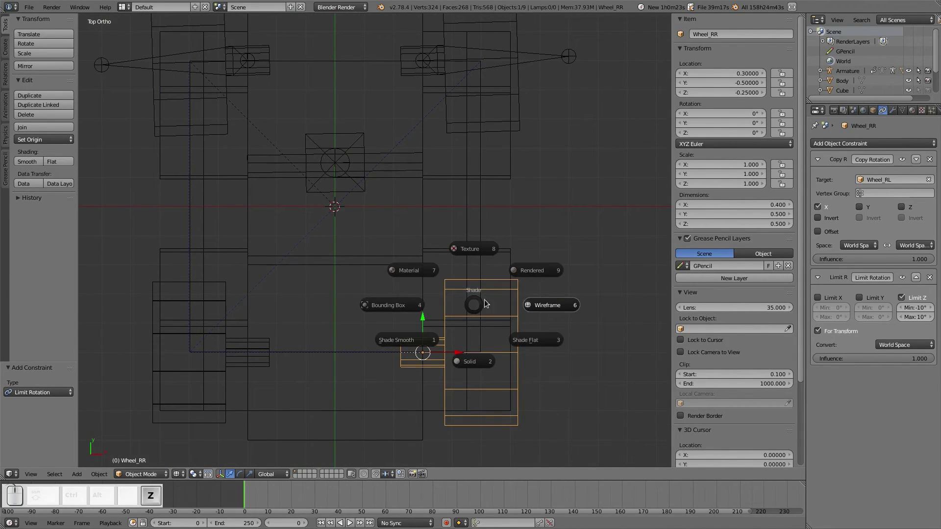
left_click(469, 361)
mouse_move(507, 354)
middle_mouse_down()
mouse_move(314, 264)
mouse_move(349, 234)
mouse_move(372, 303)
mouse_move(340, 232)
middle_mouse_up()
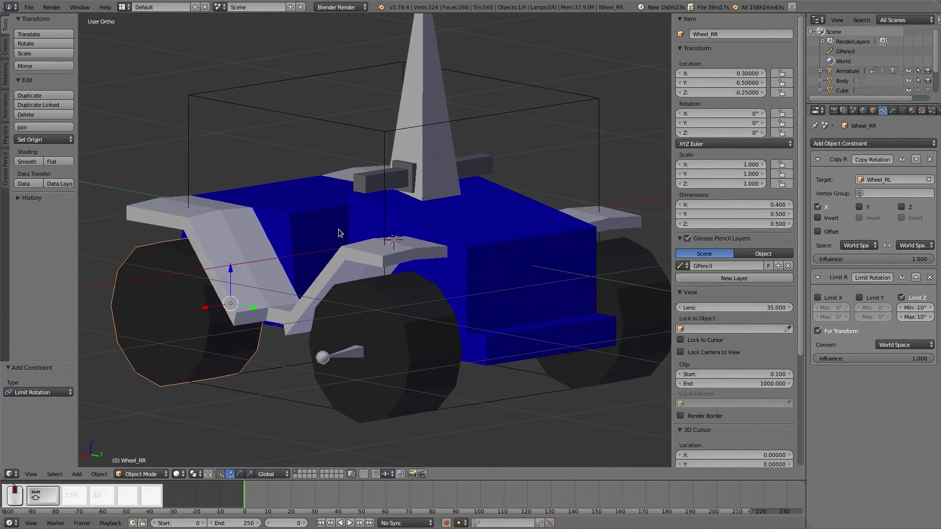
key("a")
mouse_move(452, 277)
middle_mouse_down()
mouse_move(440, 257)
mouse_move(437, 277)
middle_mouse_up()
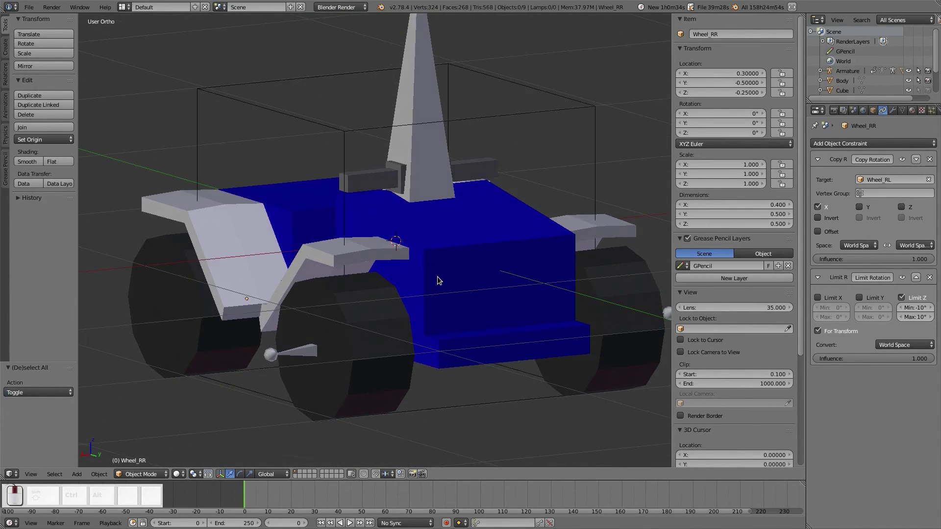
middle_click_drag(436, 313, 433, 264, "shift")
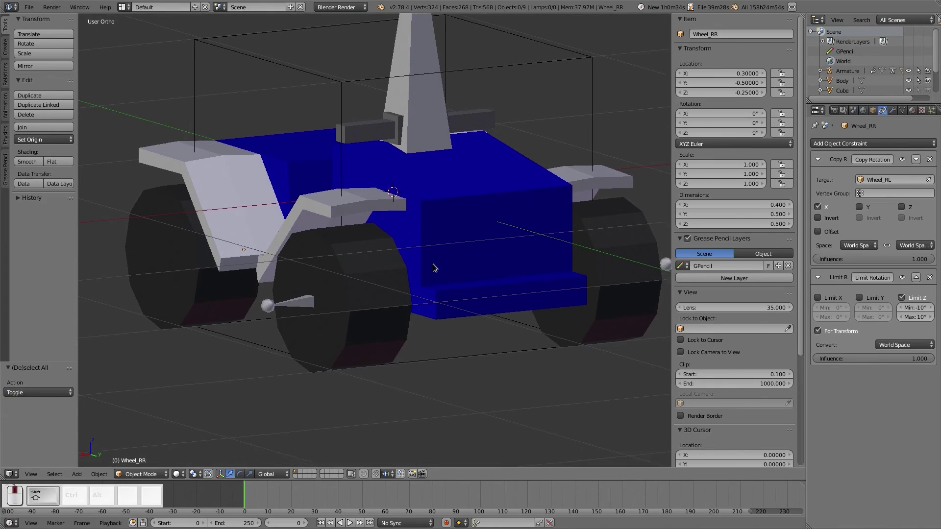
Move the armature to layer 2 and clear the selection
right_click(424, 105)
key("m")
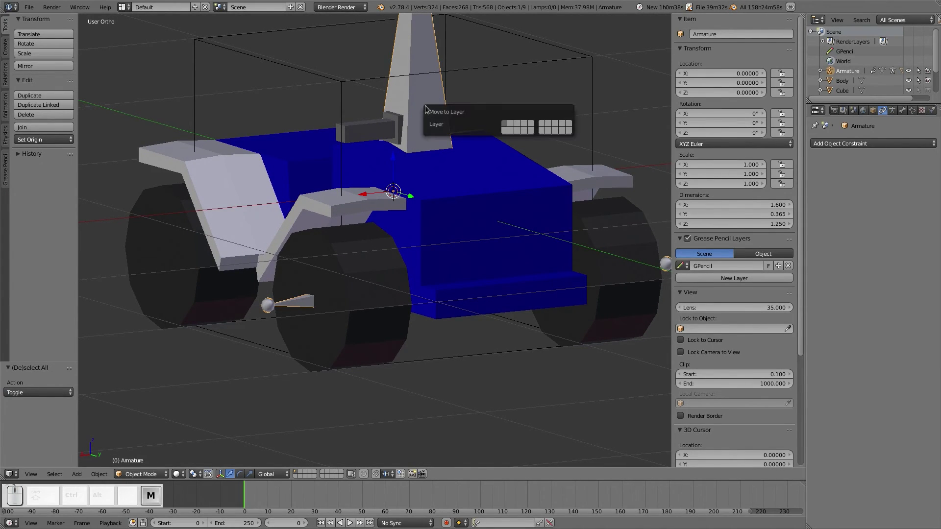
key("2")
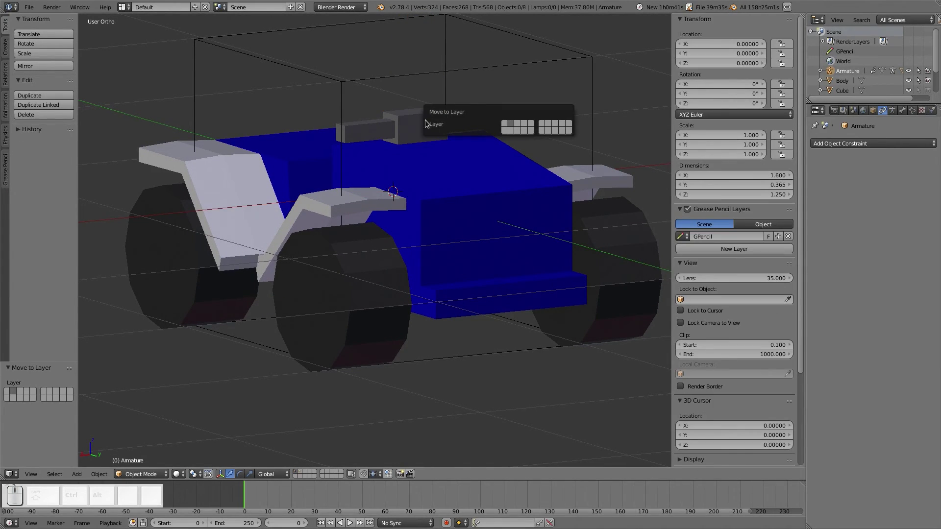
key("a")
key("a")
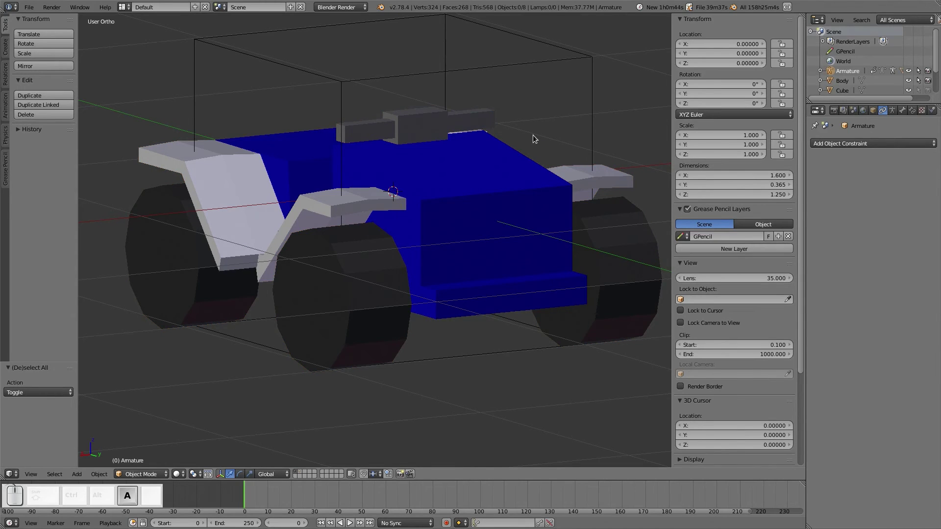
Select the Fenders object and look through the scene layers one at a time, ending on layer 1
key("m")
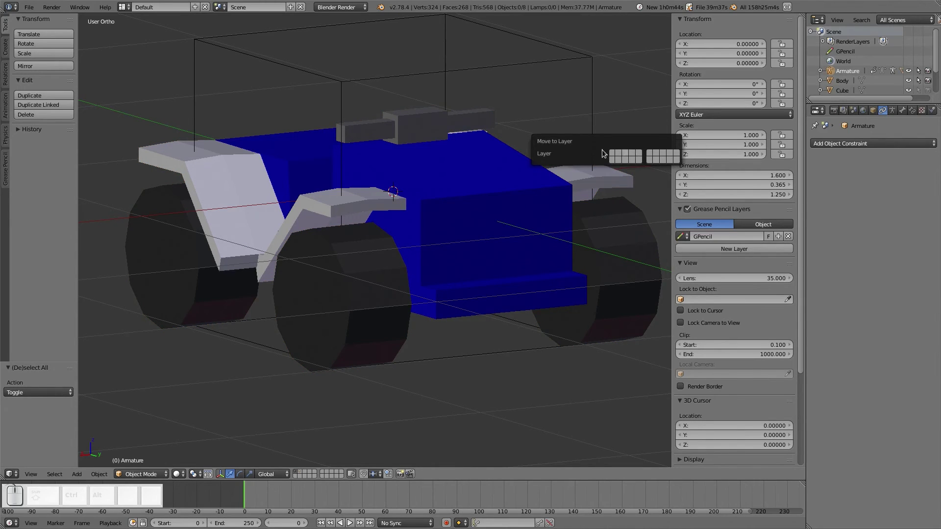
right_click(488, 194)
right_click(301, 200)
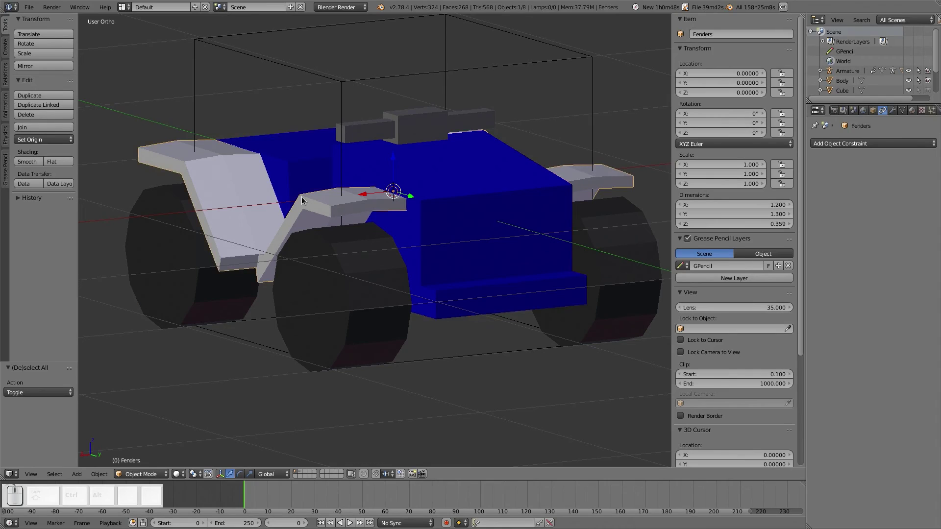
key("6")
key("7")
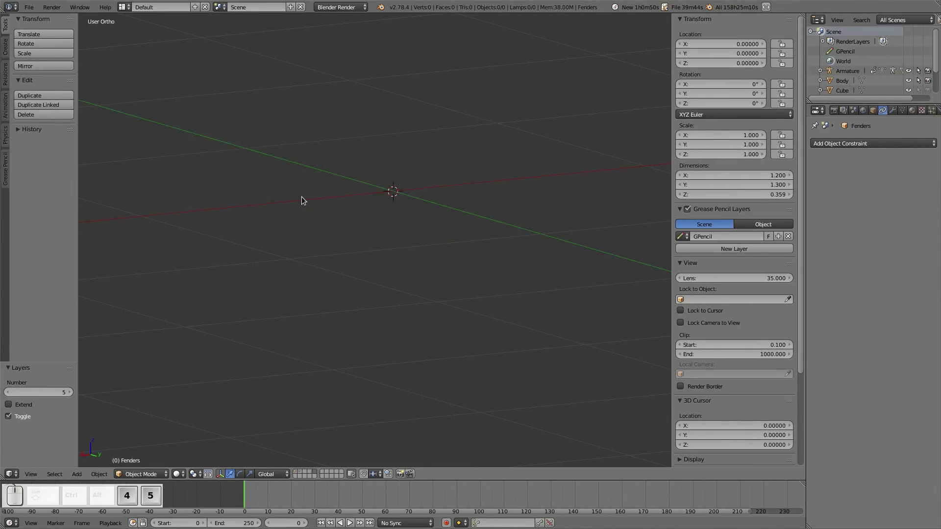
key("8")
key("9")
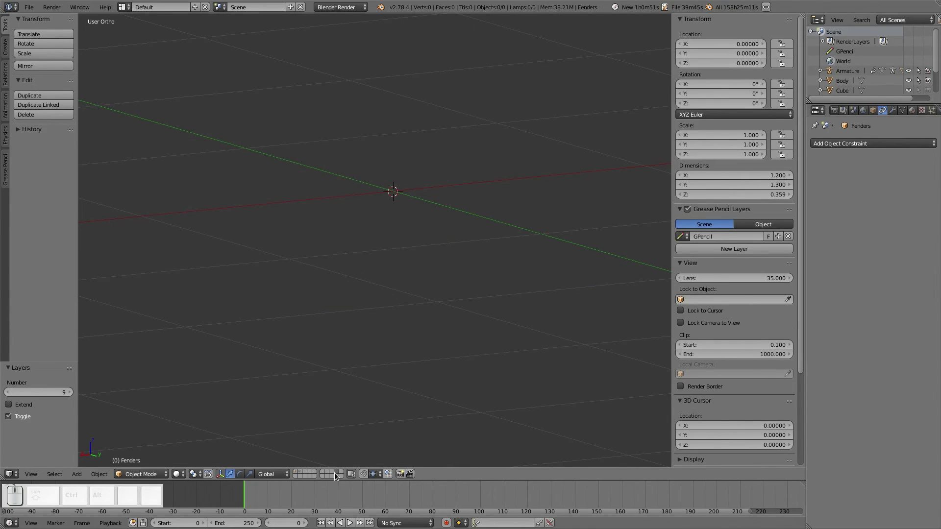
key("2")
key("2")
key("6")
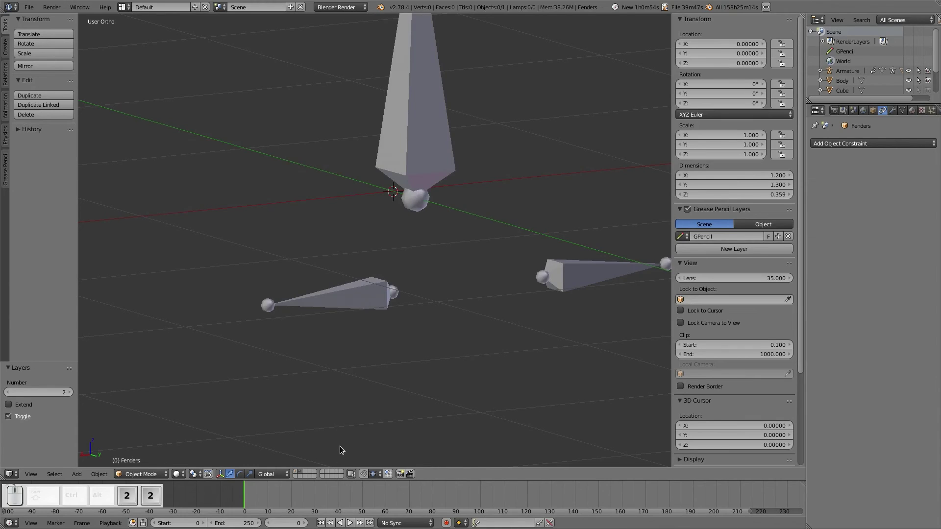
key("5")
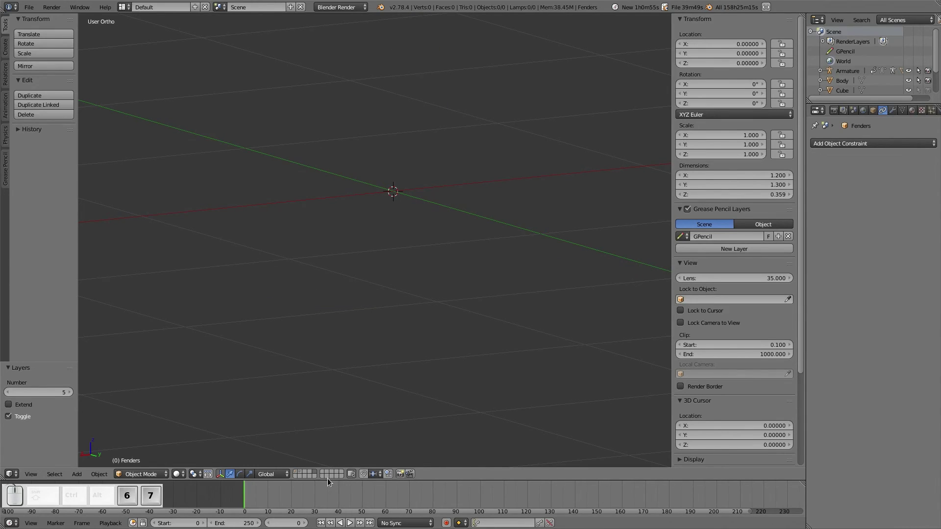
key("7")
key("6")
key("3")
key("2")
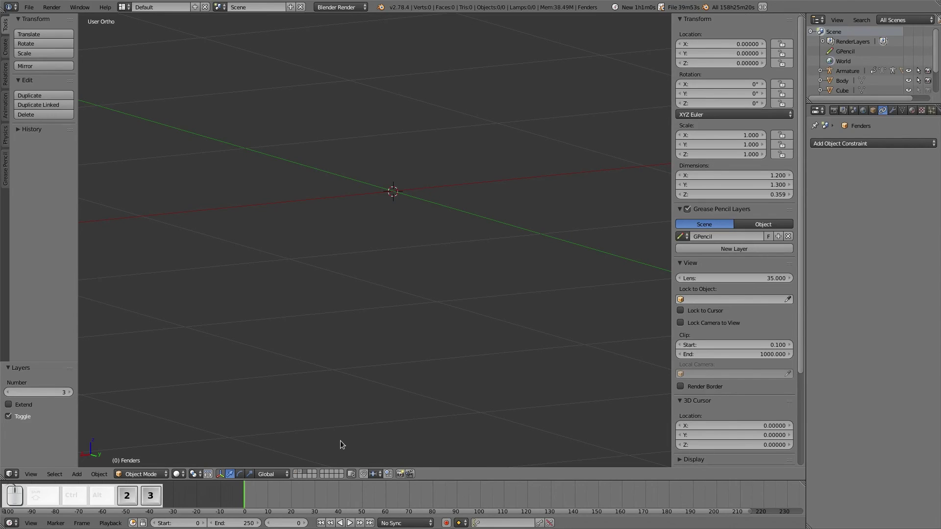
key("1")
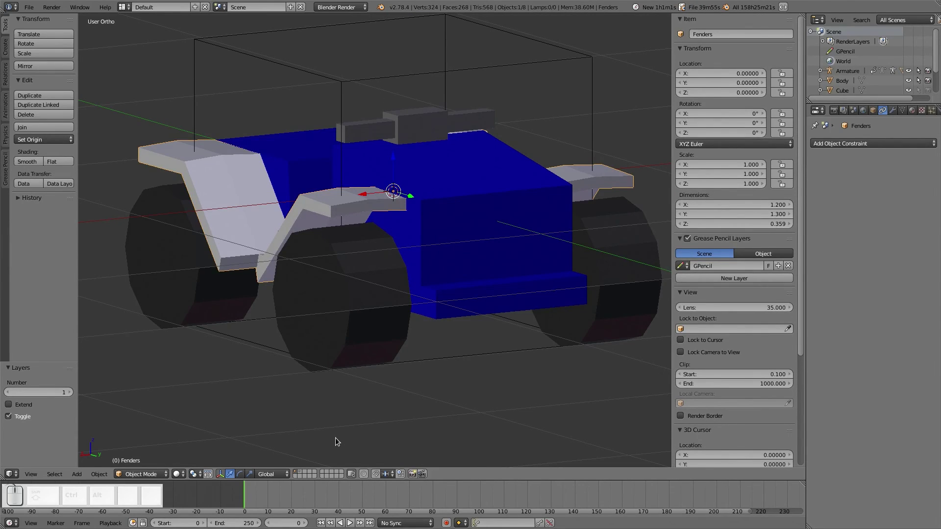
Compare the car with and without its armature by toggling layer 2 alongside layer 1
key("shift")
key("shift+2")
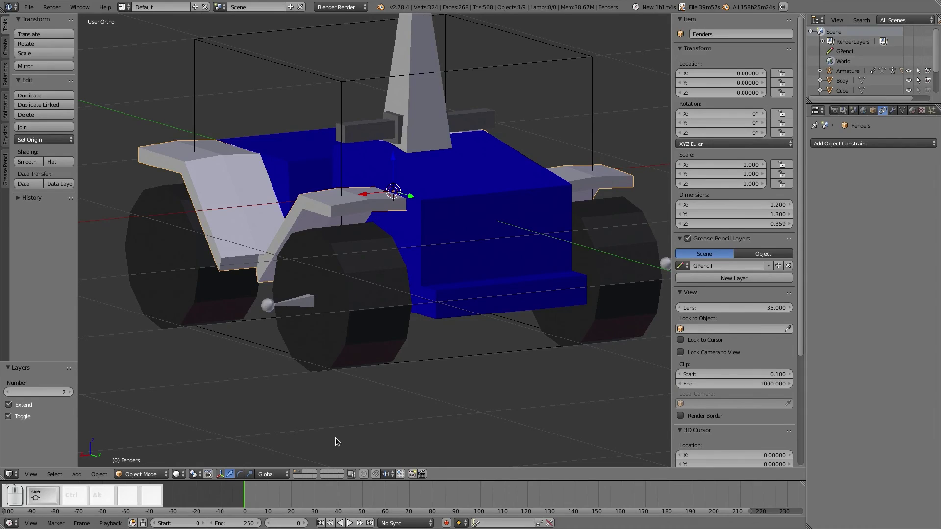
key("shift+1")
key("shift+1")
key("shift+2")
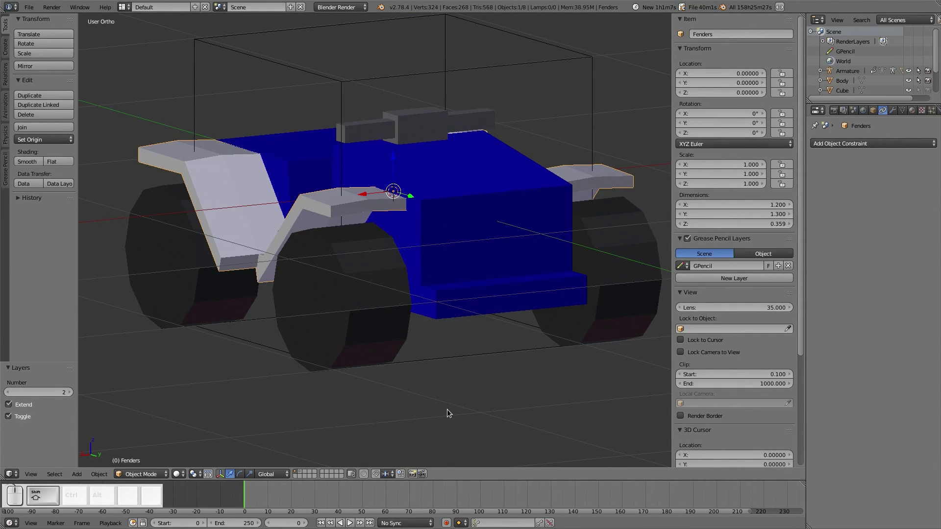
key("shift+2")
key("shift+2")
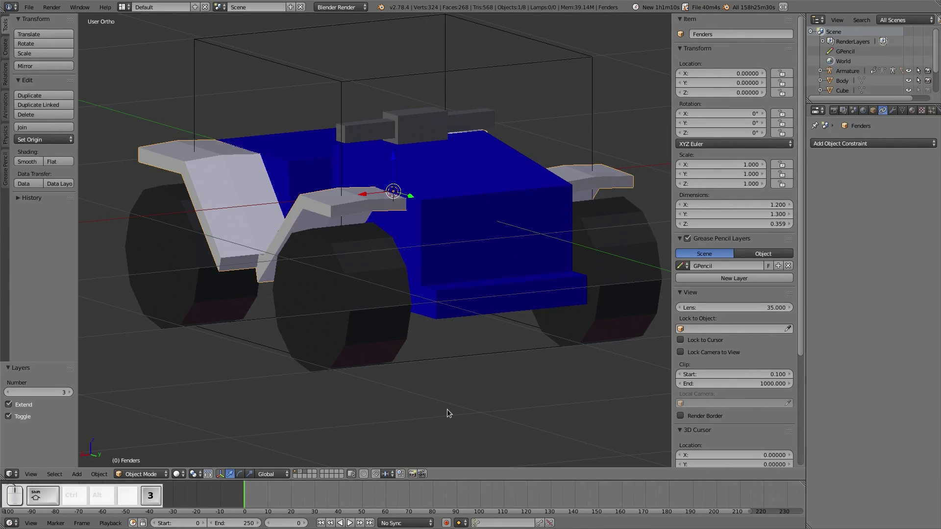
key("shift+2")
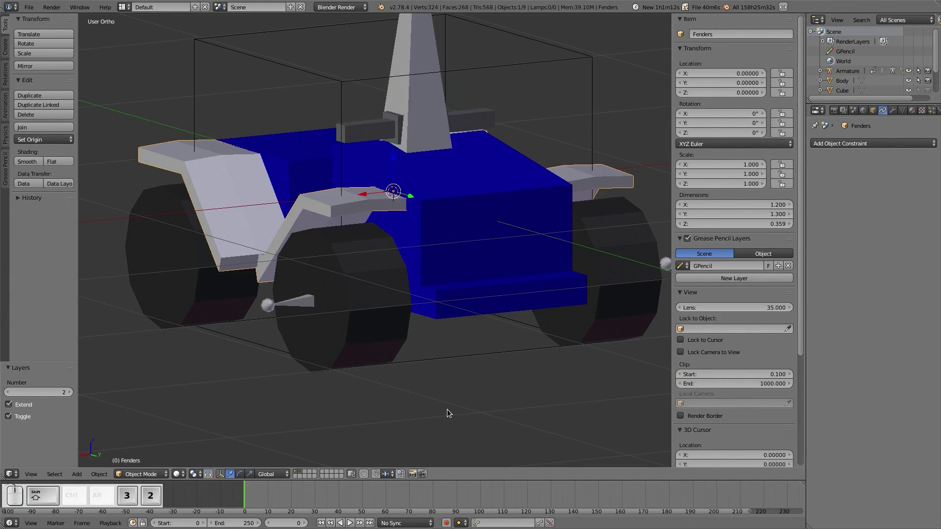
key("shift+2")
key("shift+2")
key("shift+2")
key("shift+2")
Show only layer 1 and deselect everything
key("1")
key("a")
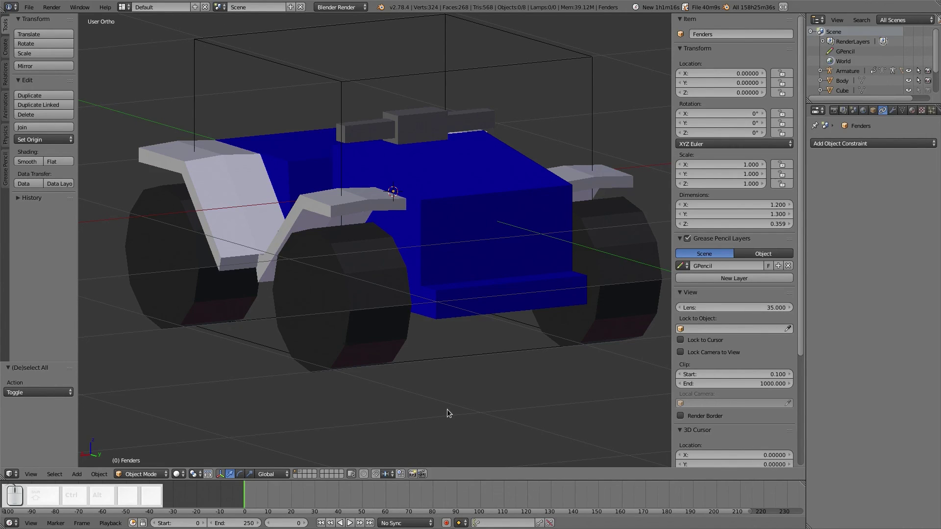
key("ctrl+shift+z")
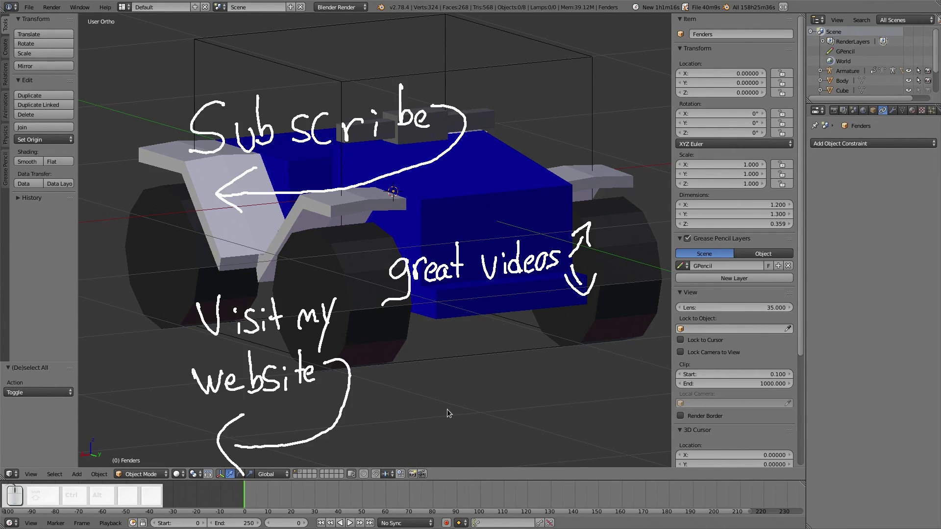